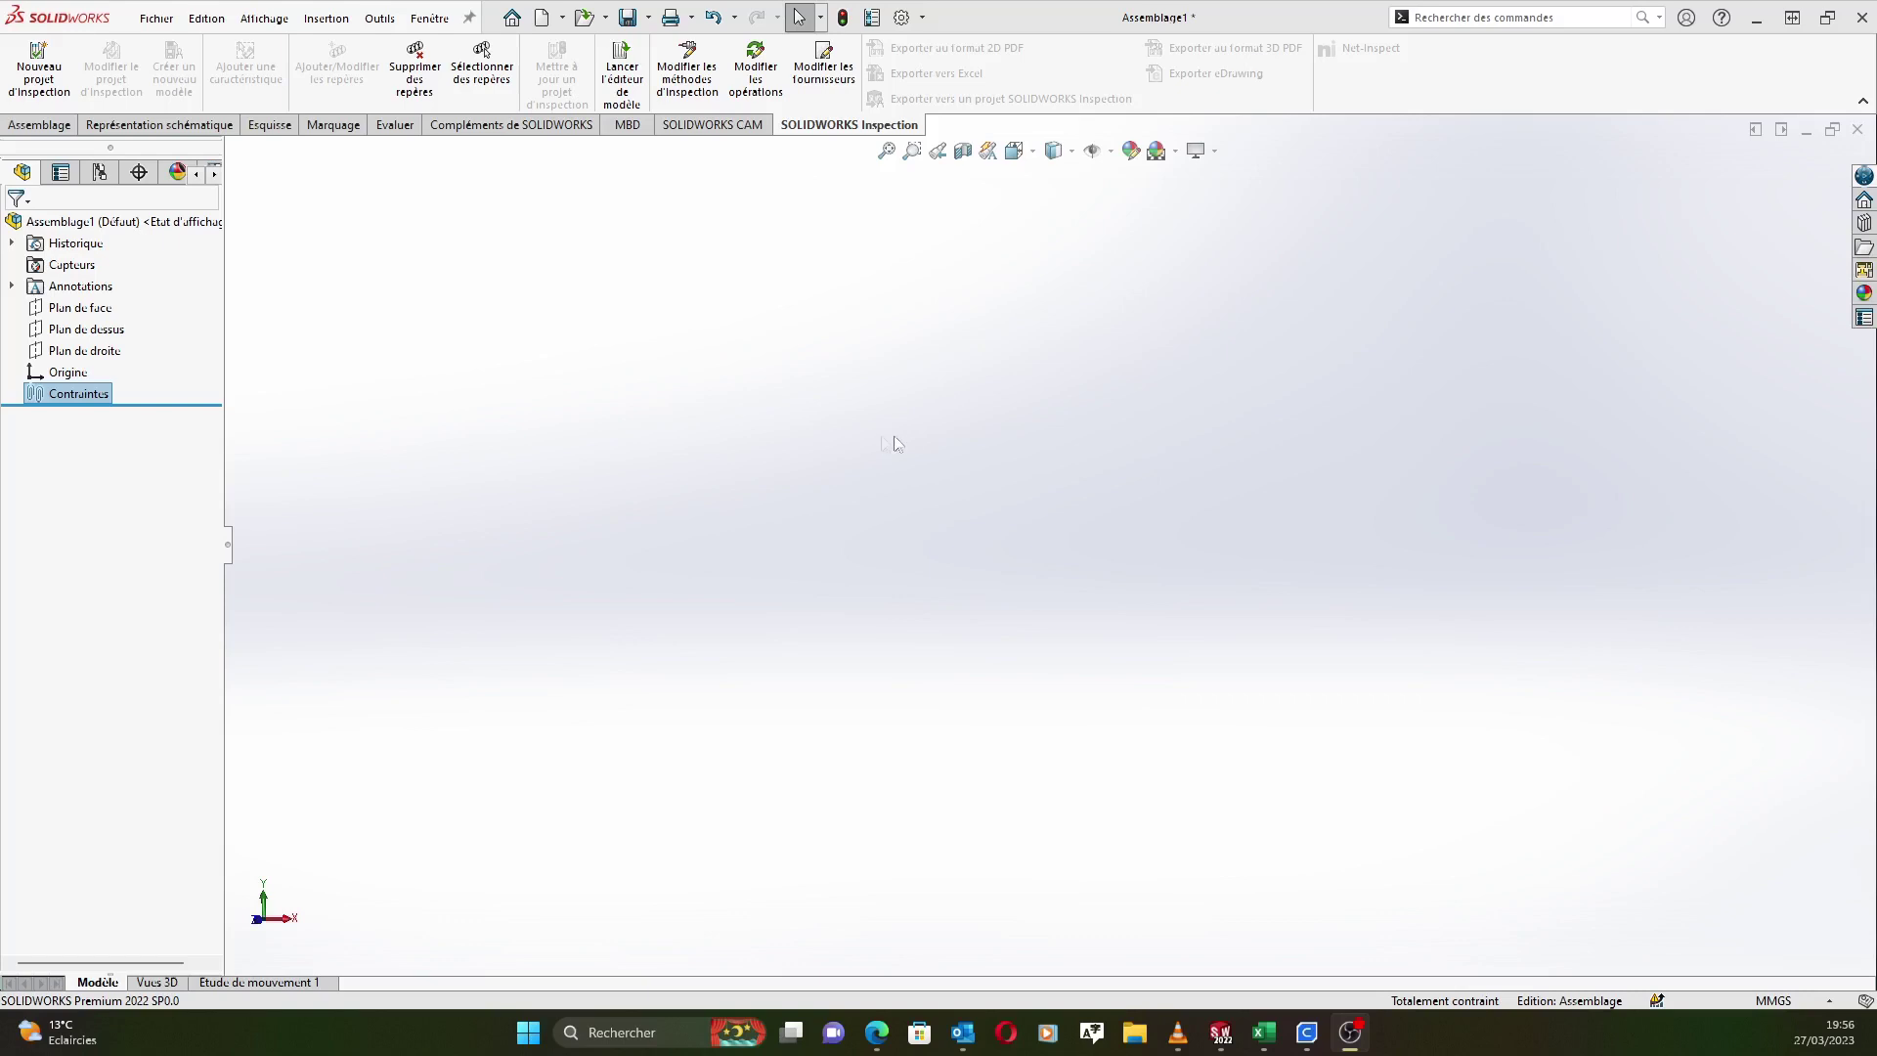
{"action": "left_click", "coordinate": [157, 20]}
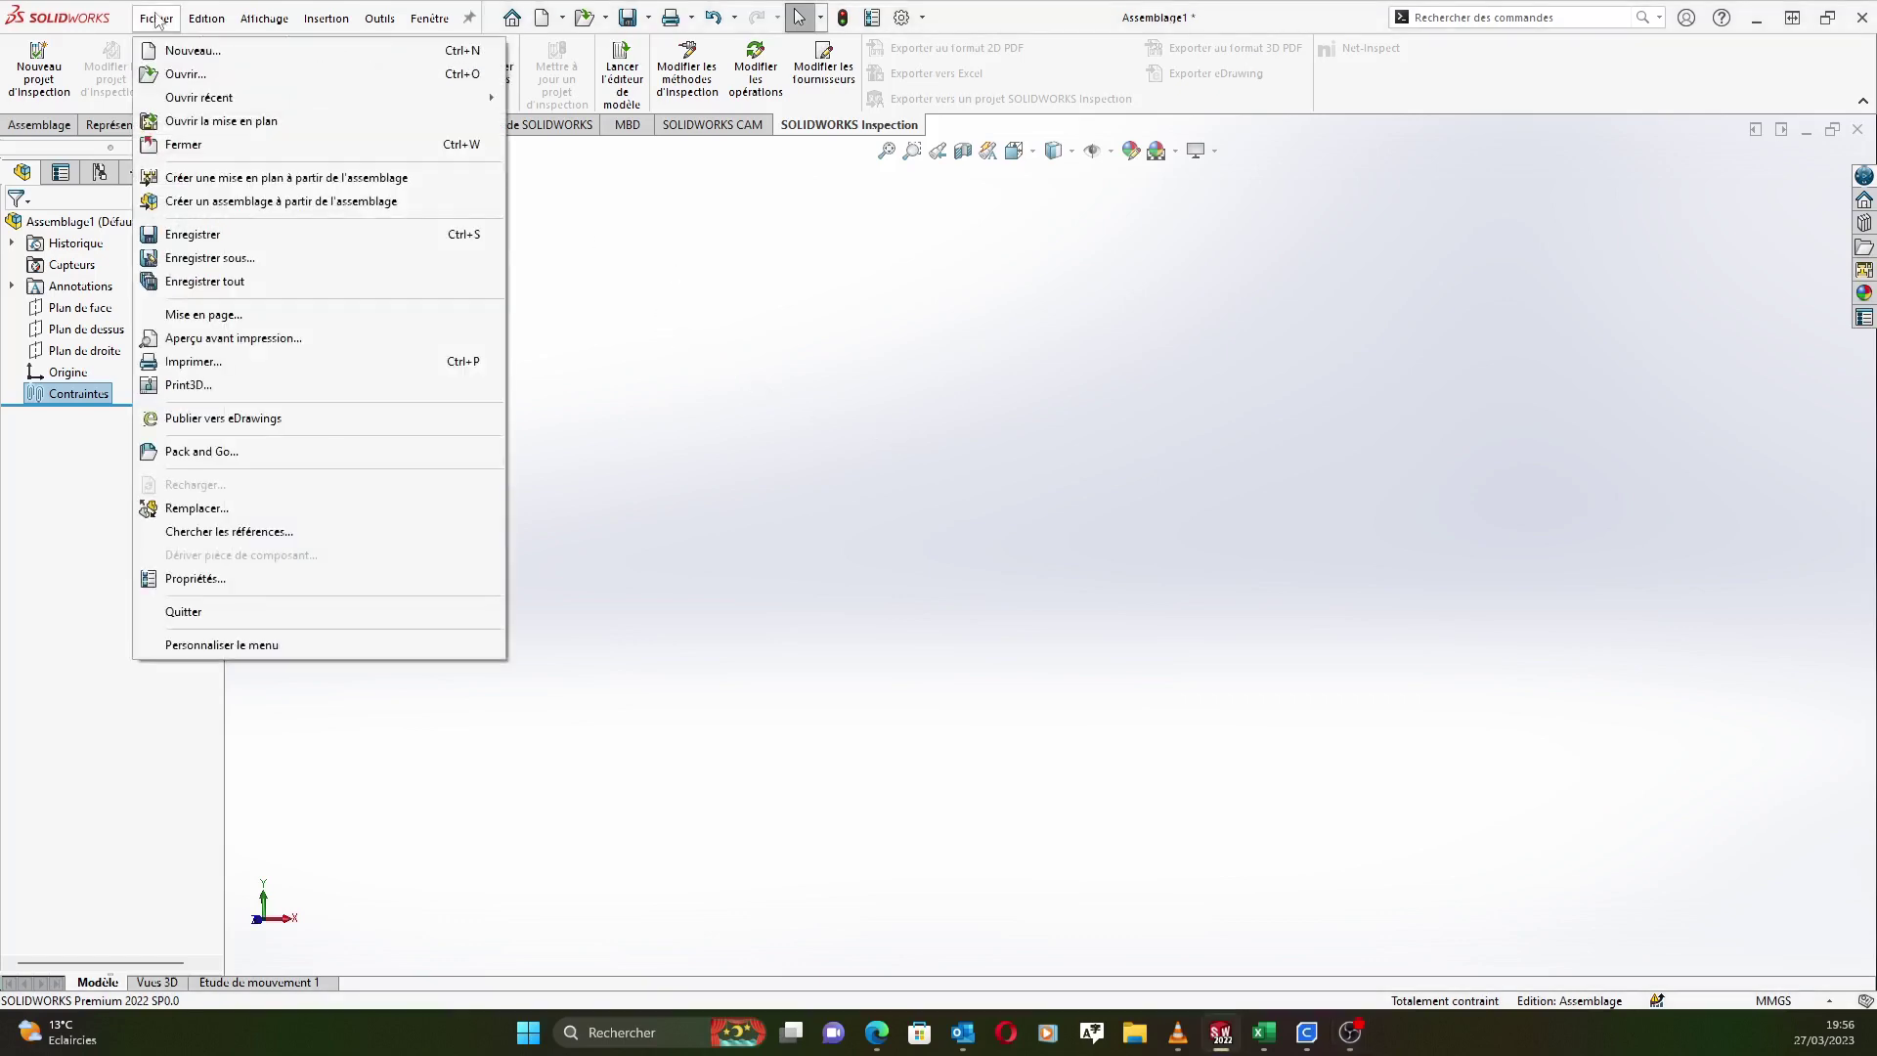
{"action": "left_click", "coordinate": [158, 21]}
{"action": "left_click", "coordinate": [158, 21]}
{"action": "left_click", "coordinate": [158, 21]}
{"action": "left_click", "coordinate": [157, 20]}
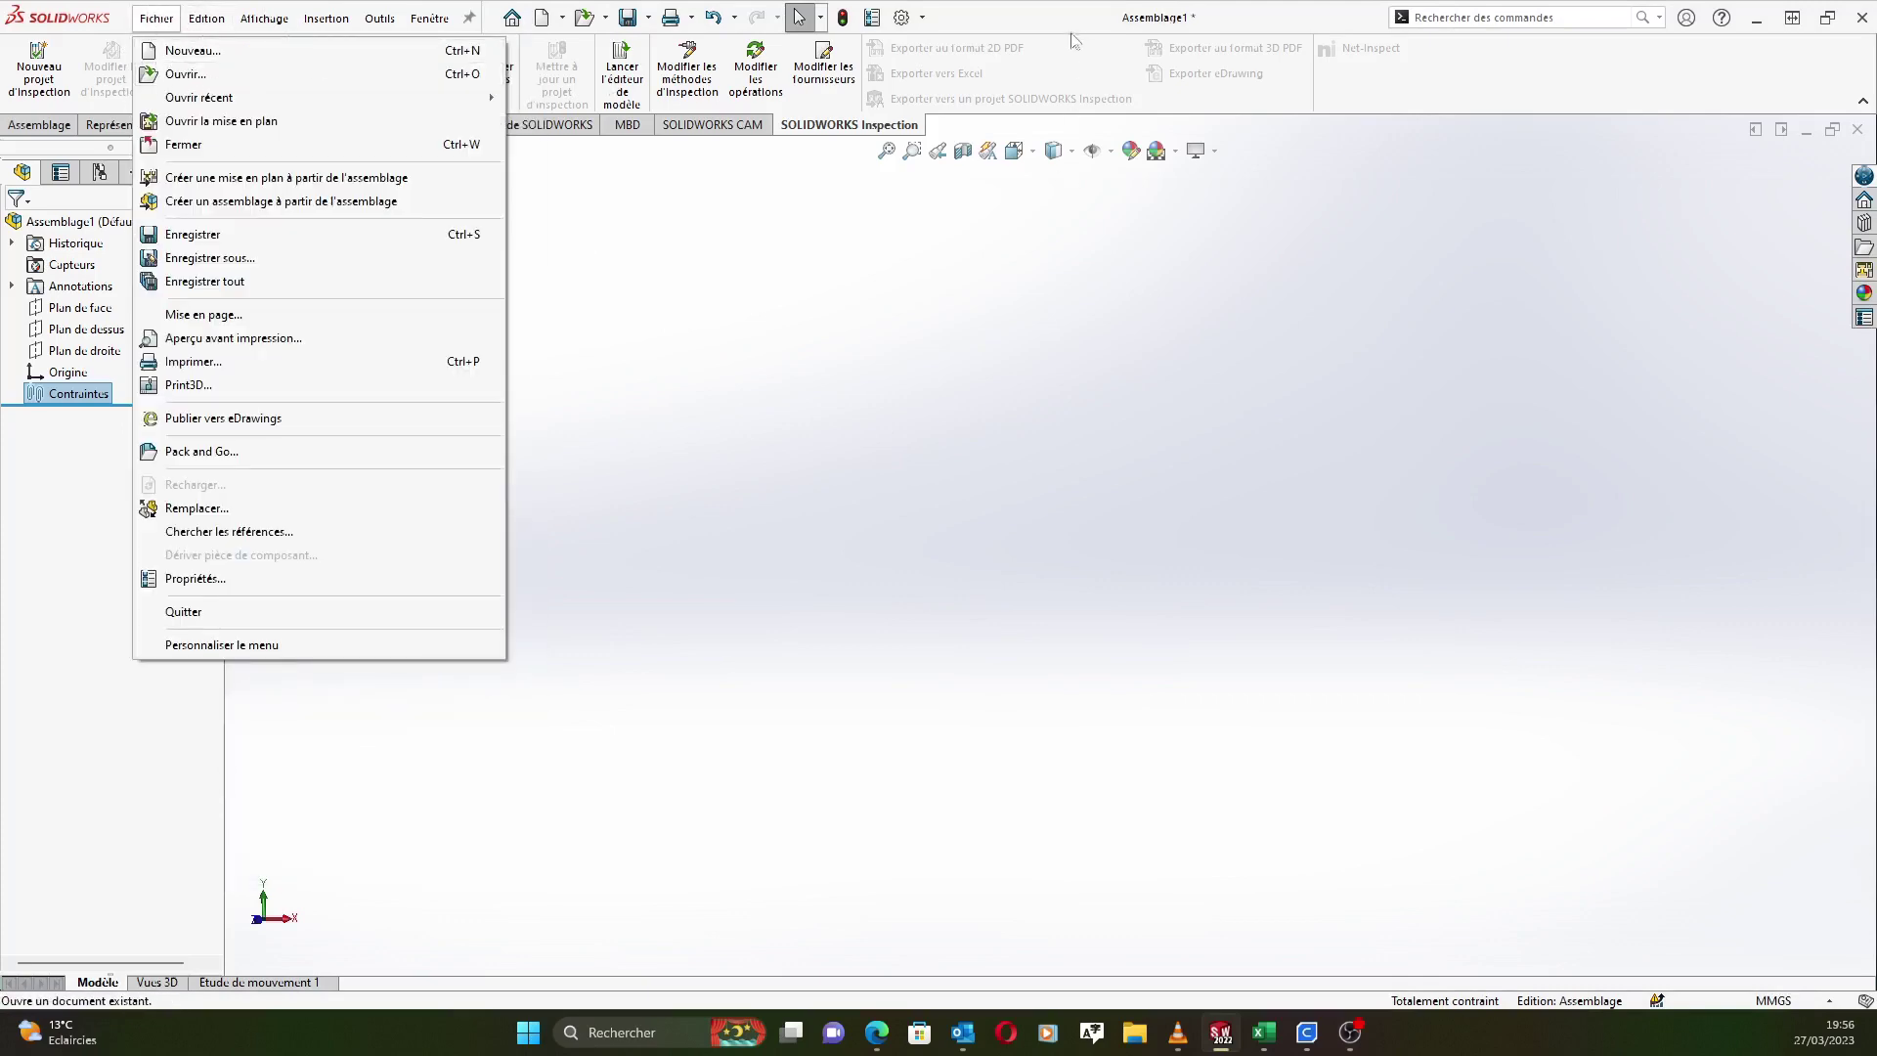
{"action": "left_click", "coordinate": [1469, 331]}
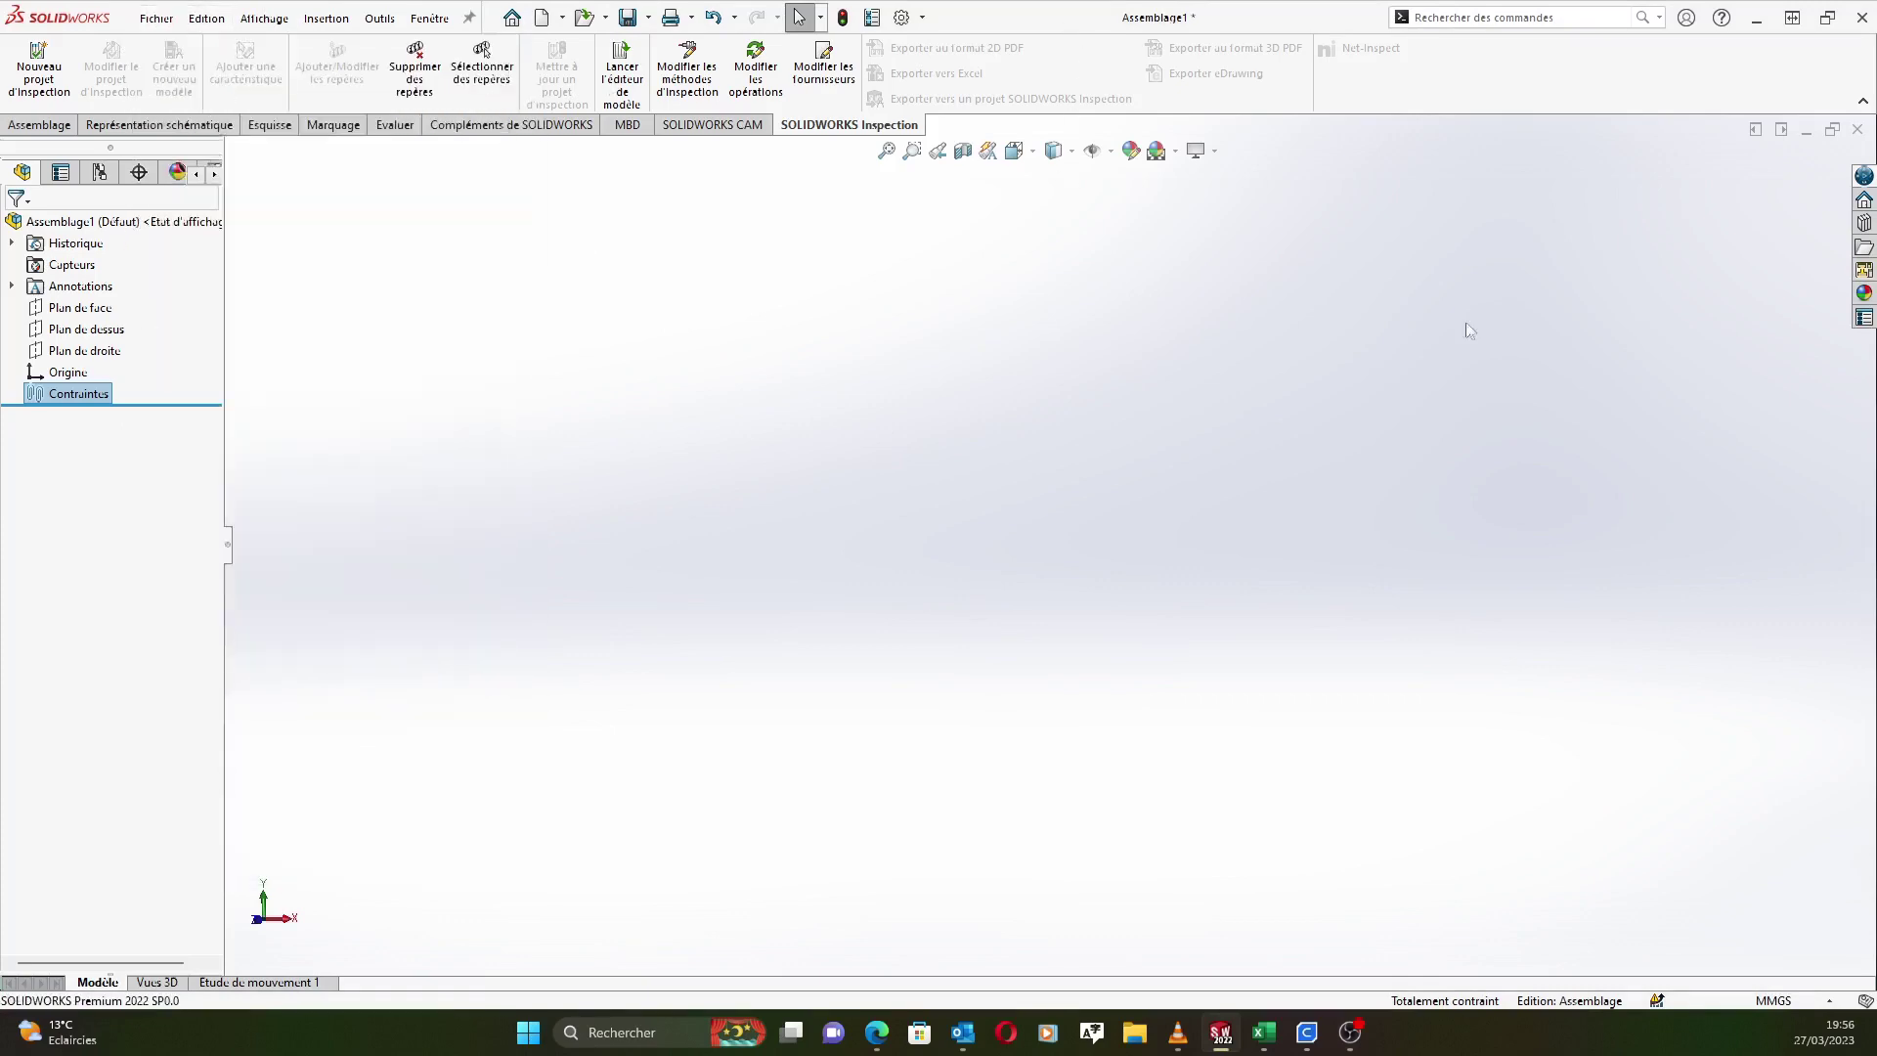
Insert the components Partie 1 and Partie arrière into the assembly and place the two egg halves side by side.
{"action": "left_click", "coordinate": [39, 124]}
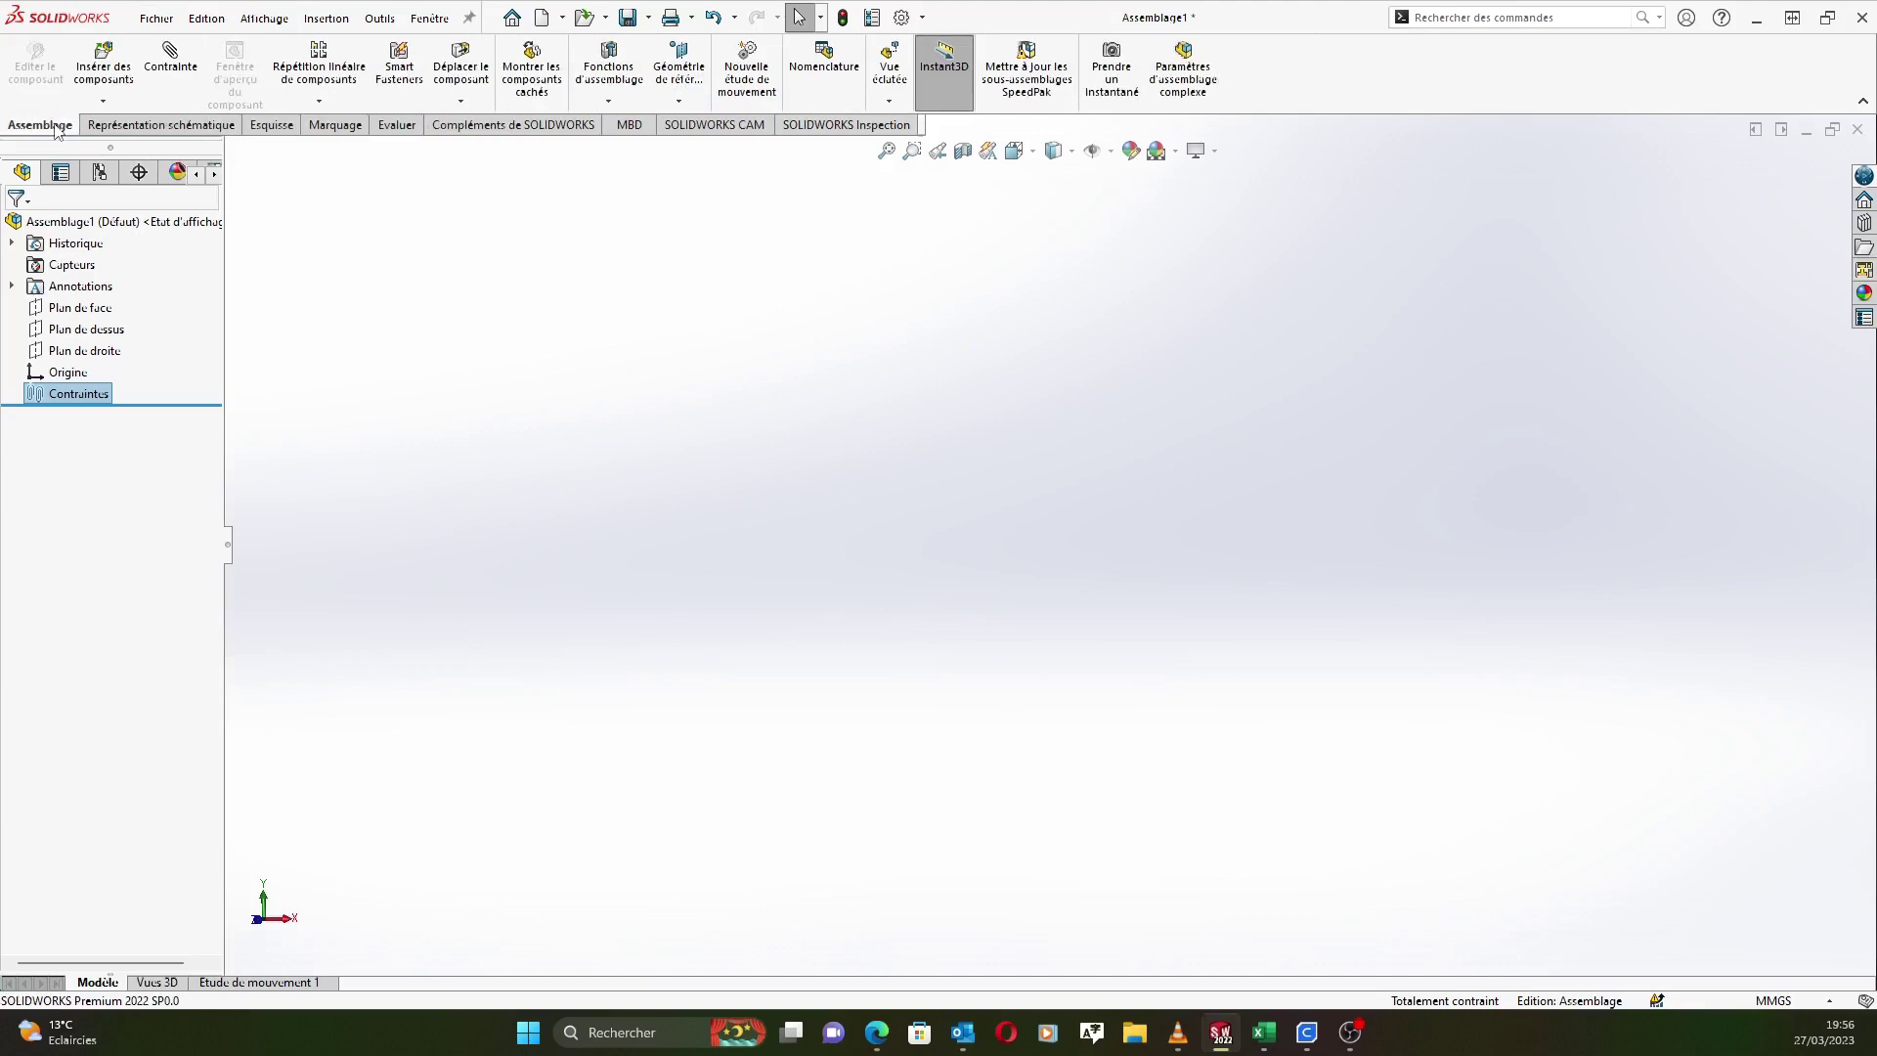
{"action": "left_click", "coordinate": [122, 75]}
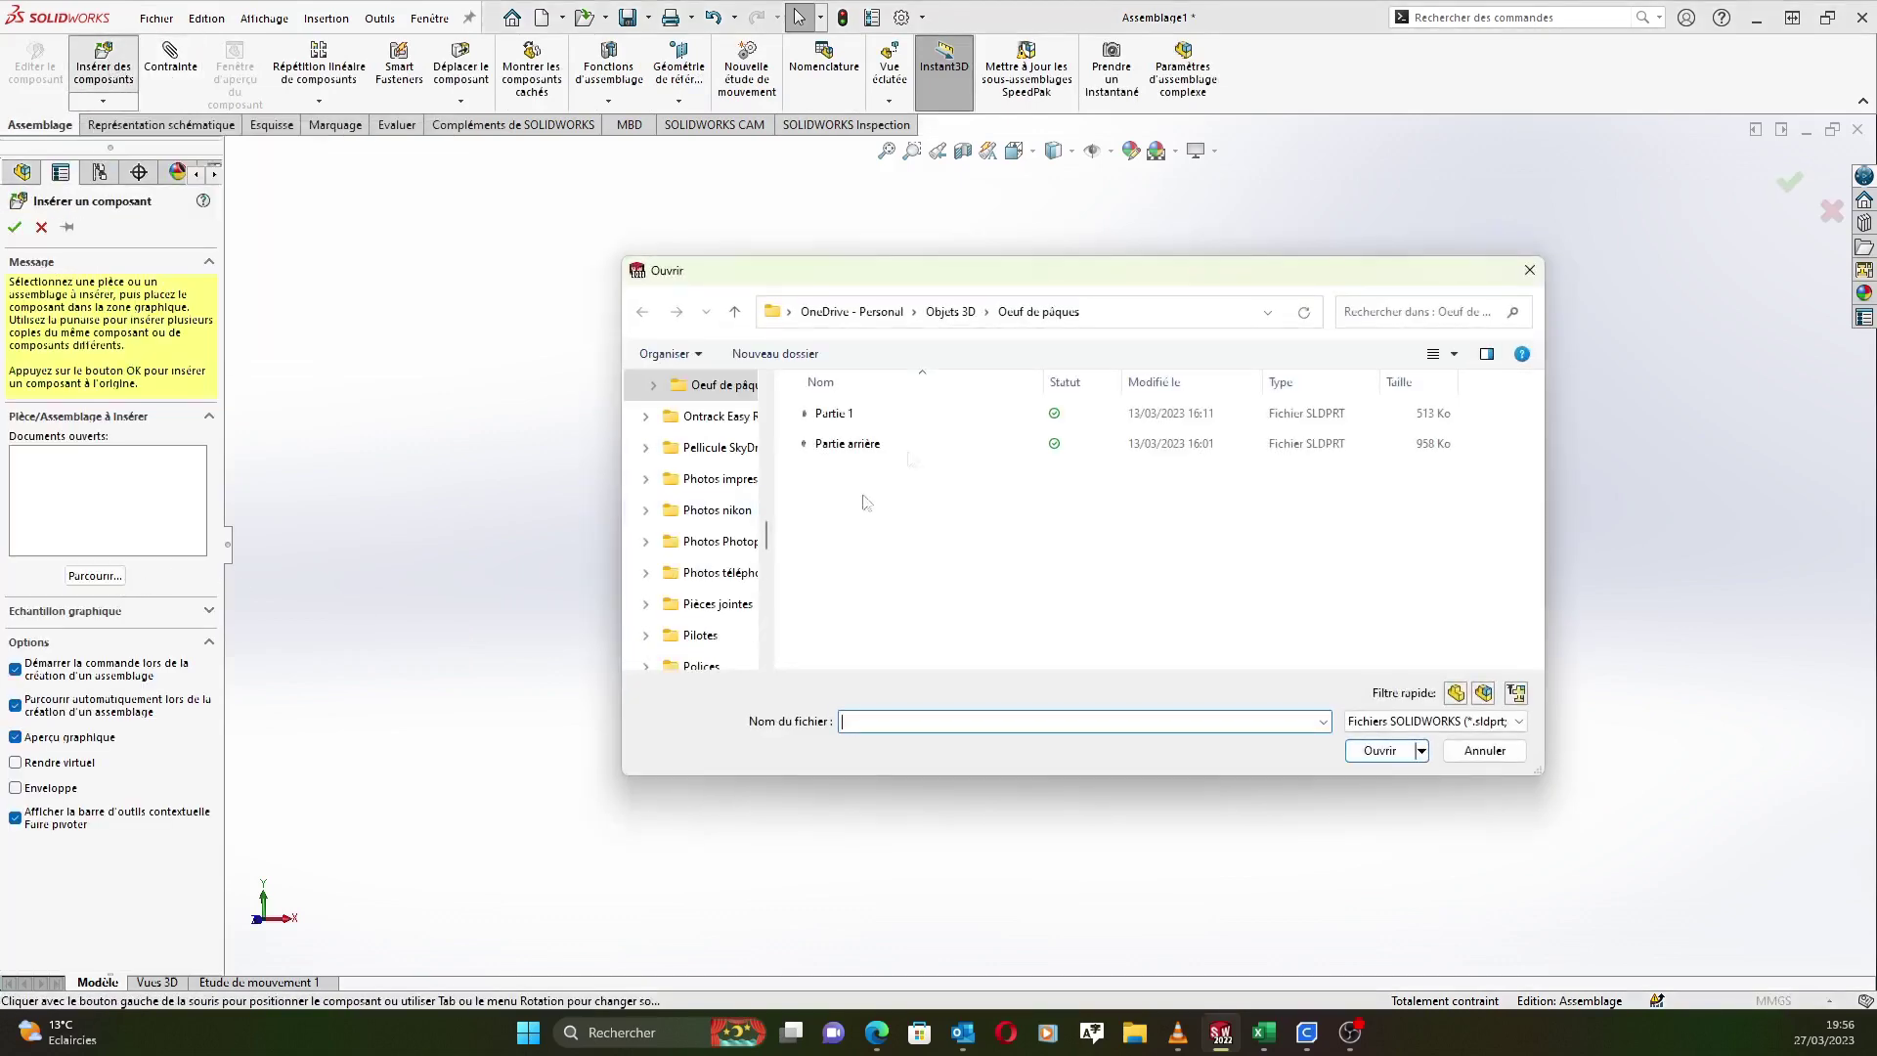
{"action": "left_click_drag", "start_coordinate": [877, 518], "coordinate": [796, 389]}
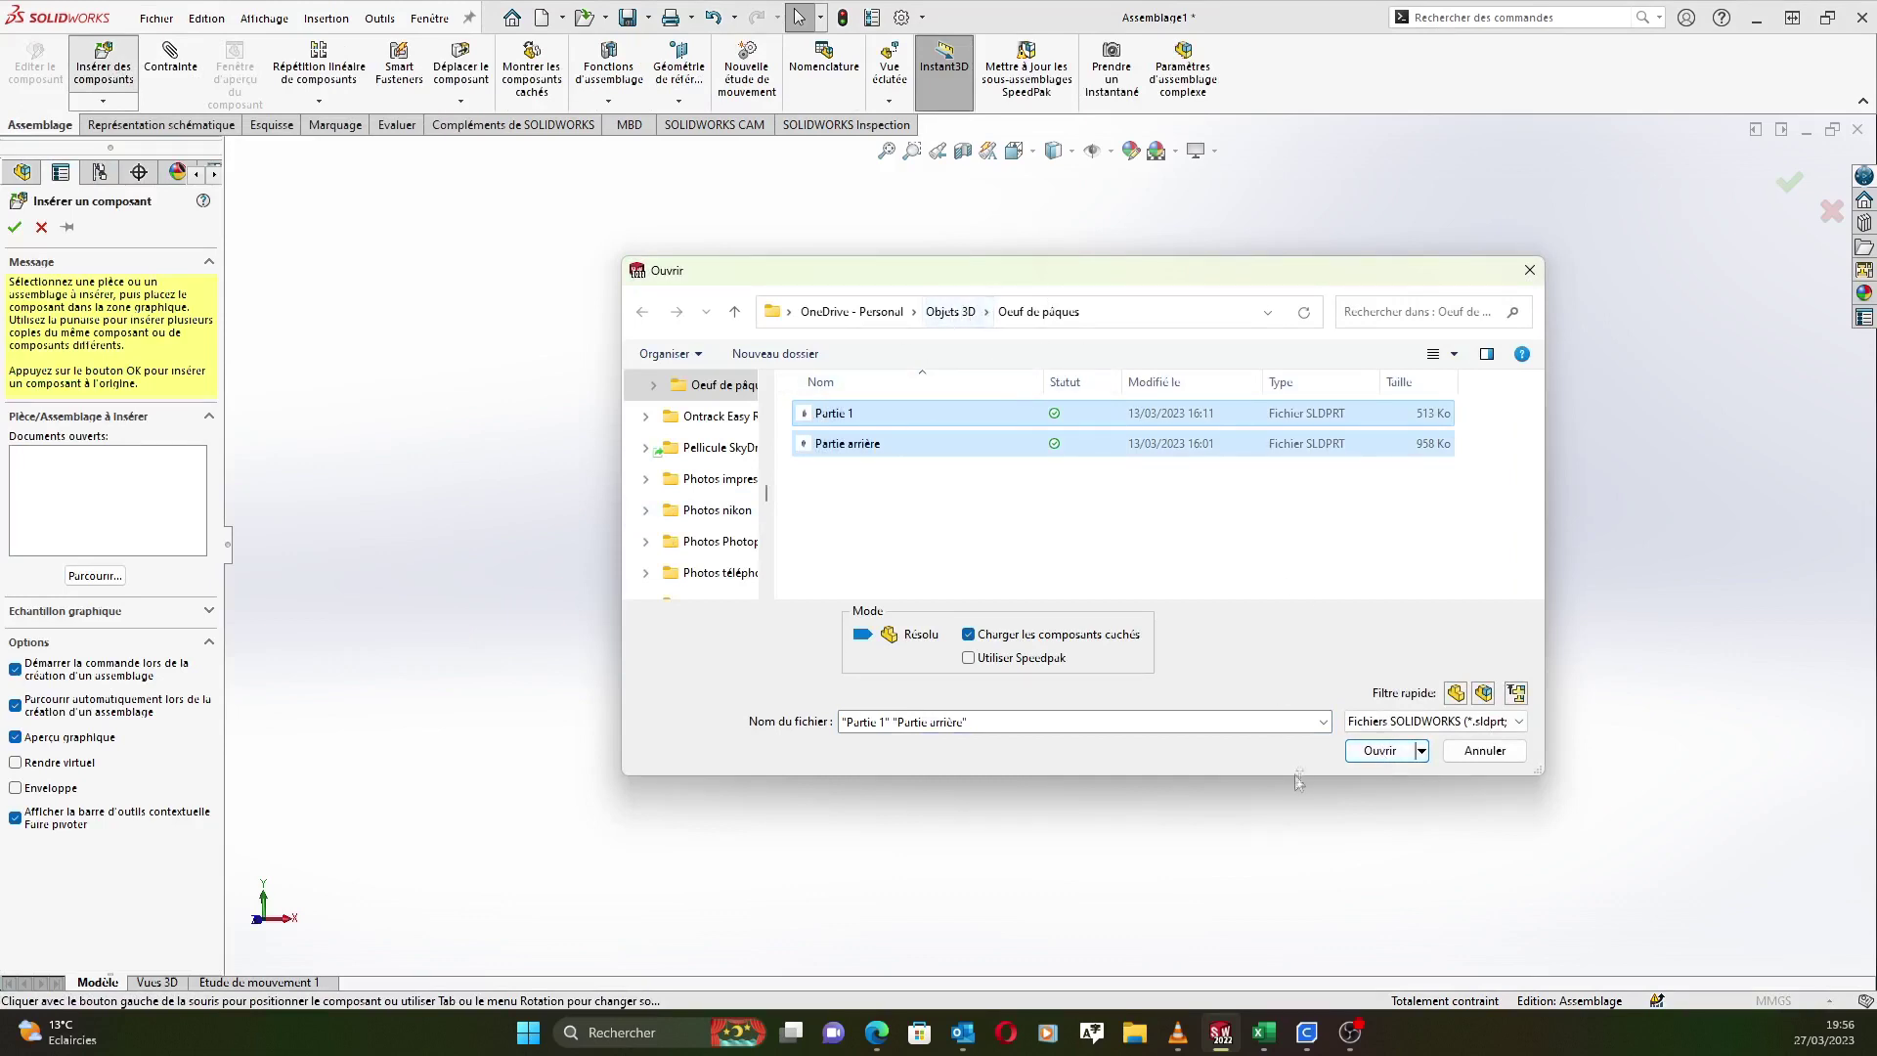
{"action": "left_click", "coordinate": [1378, 751]}
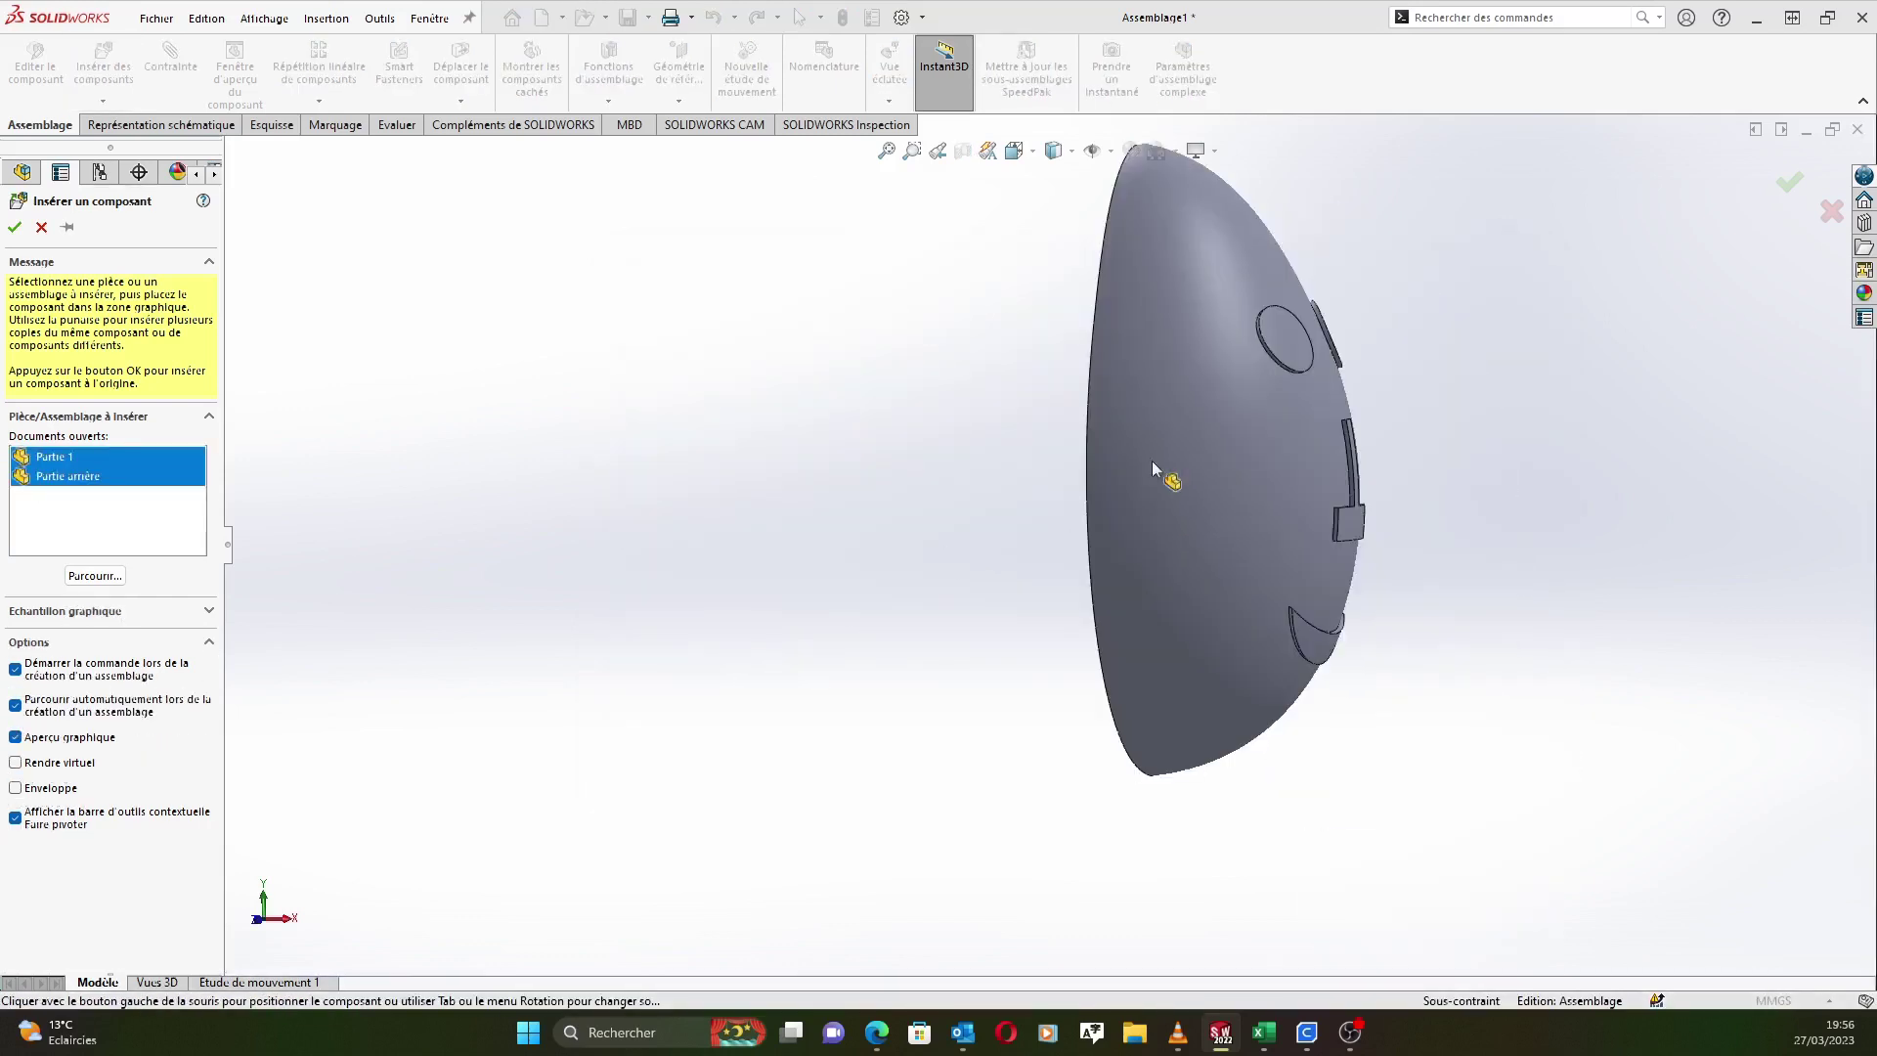
{"action": "left_click", "coordinate": [1210, 544]}
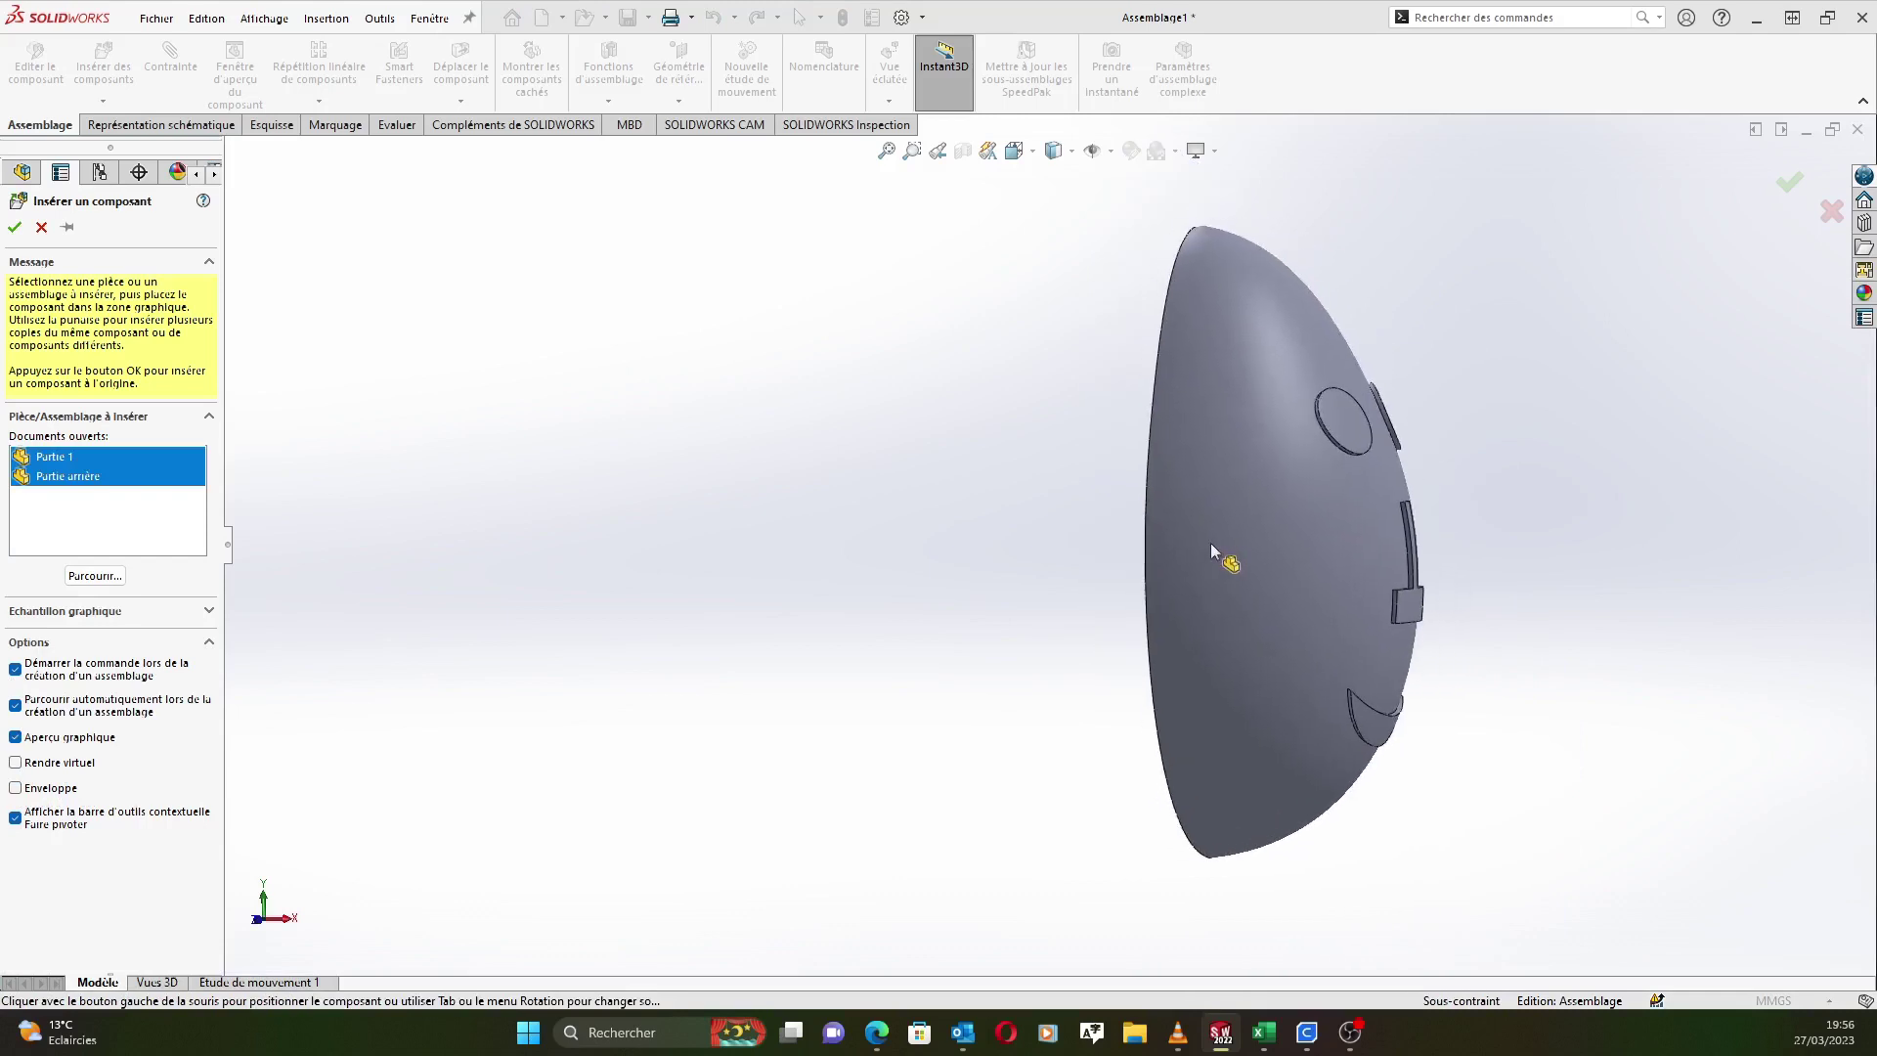
{"action": "scroll", "coordinate": [864, 530], "scroll_direction": "up", "scroll_amount": 2}
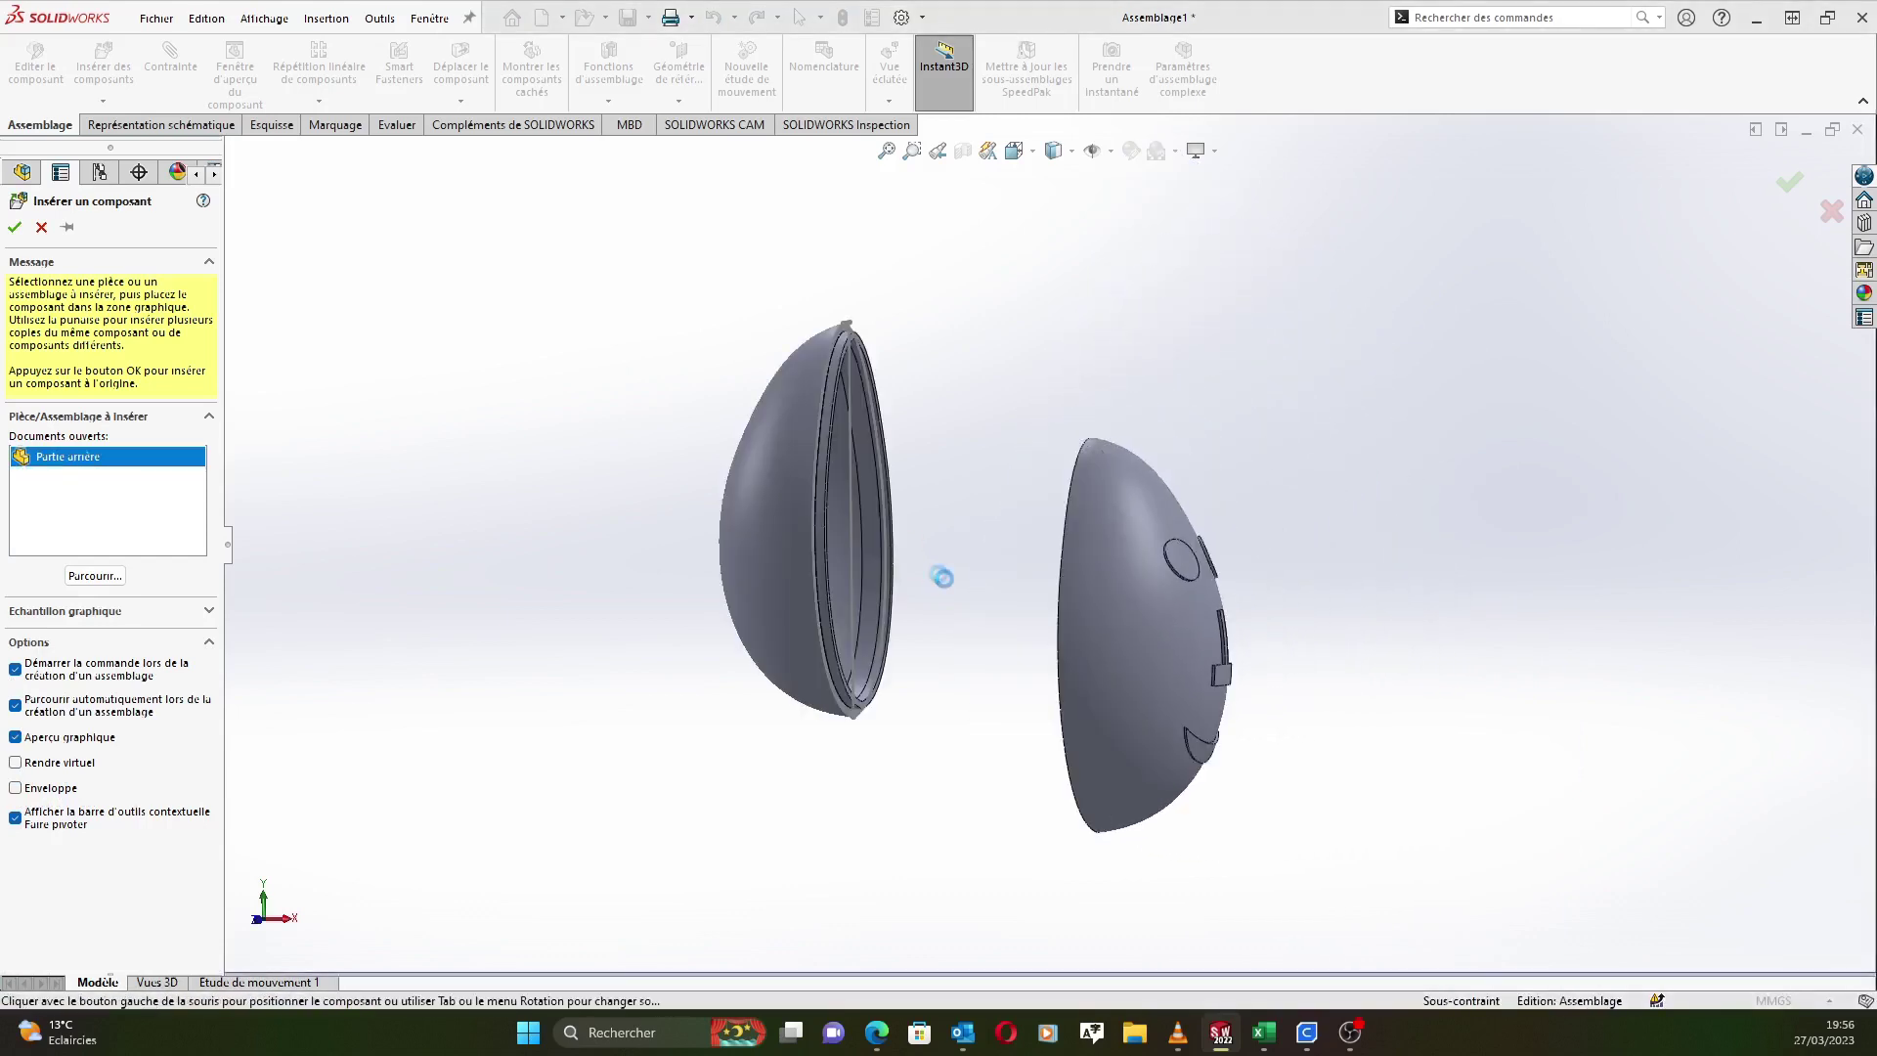
{"action": "left_click", "coordinate": [841, 619]}
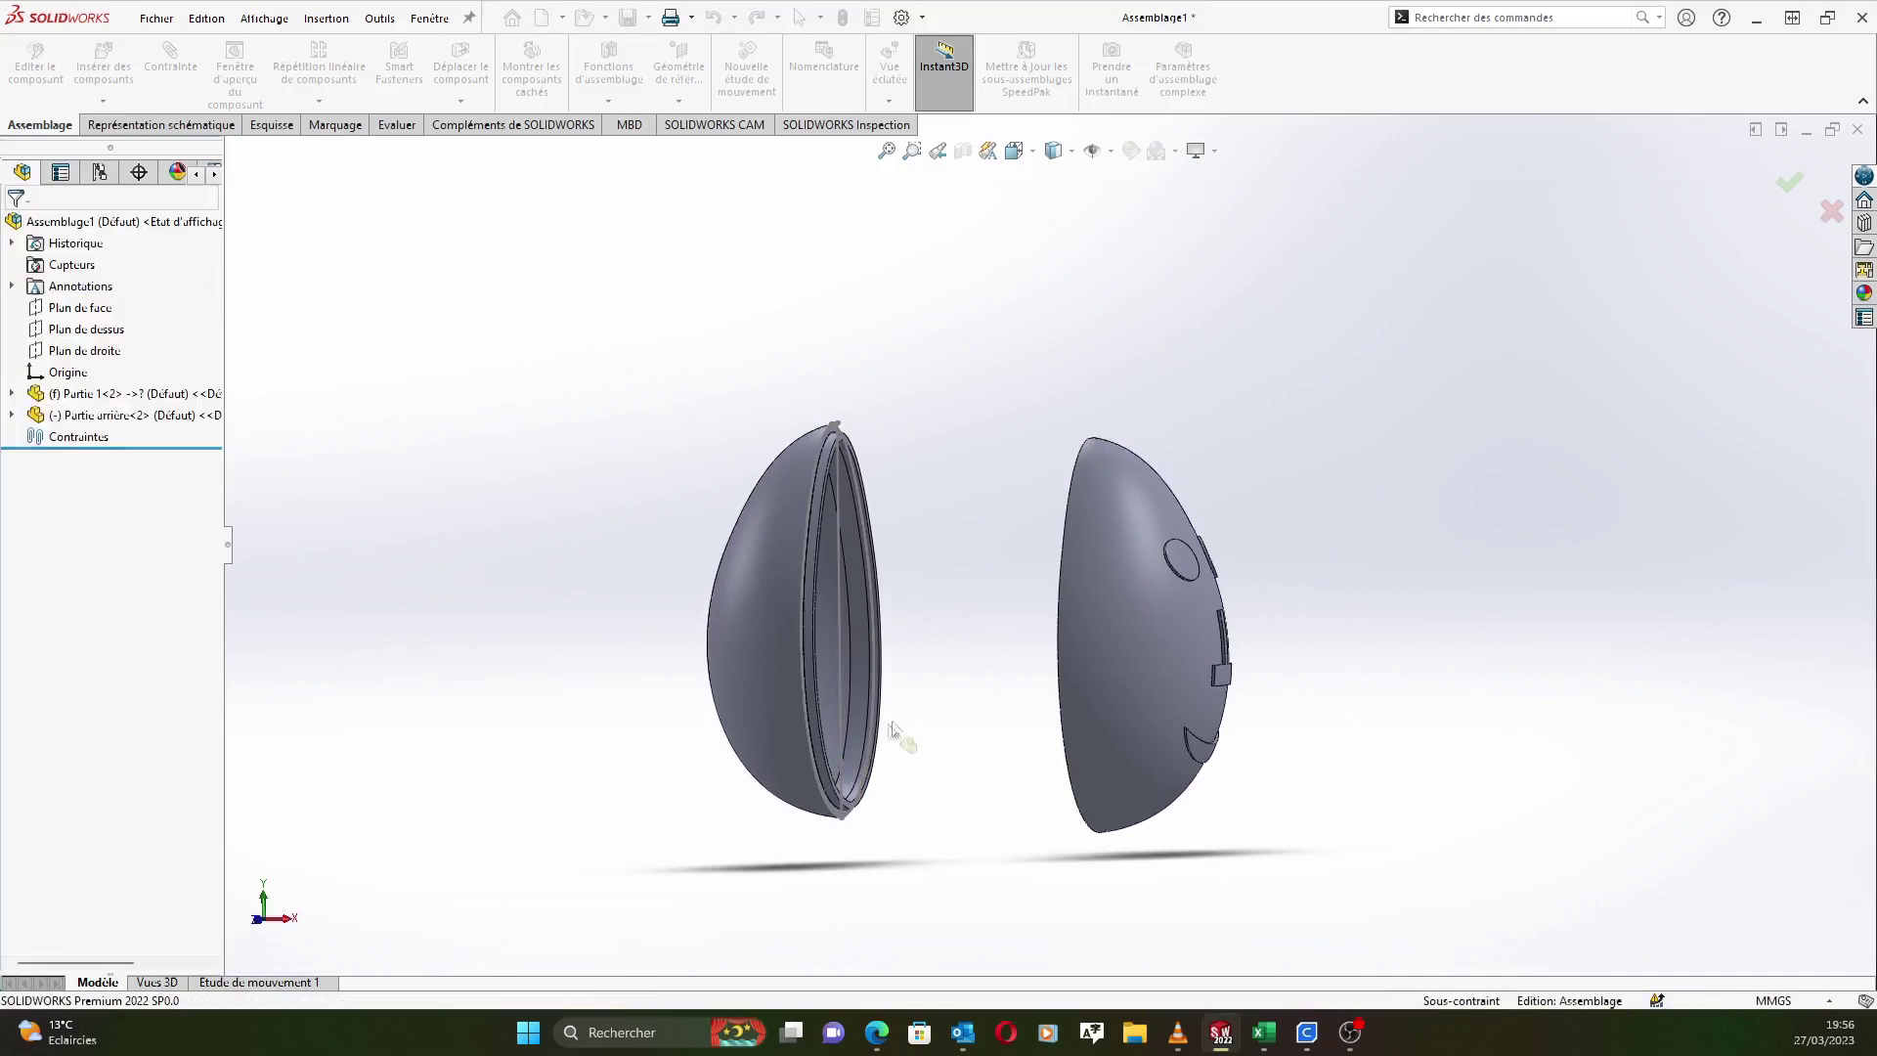
Add a coincident mate between the rim face of Partie arrière and the facing rim face of Partie 1.
{"action": "scroll", "coordinate": [905, 714], "scroll_direction": "up", "scroll_amount": 2}
{"action": "scroll", "coordinate": [970, 655], "scroll_direction": "down", "scroll_amount": 3}
{"action": "middle_click_drag", "start_coordinate": [985, 530], "coordinate": [943, 509]}
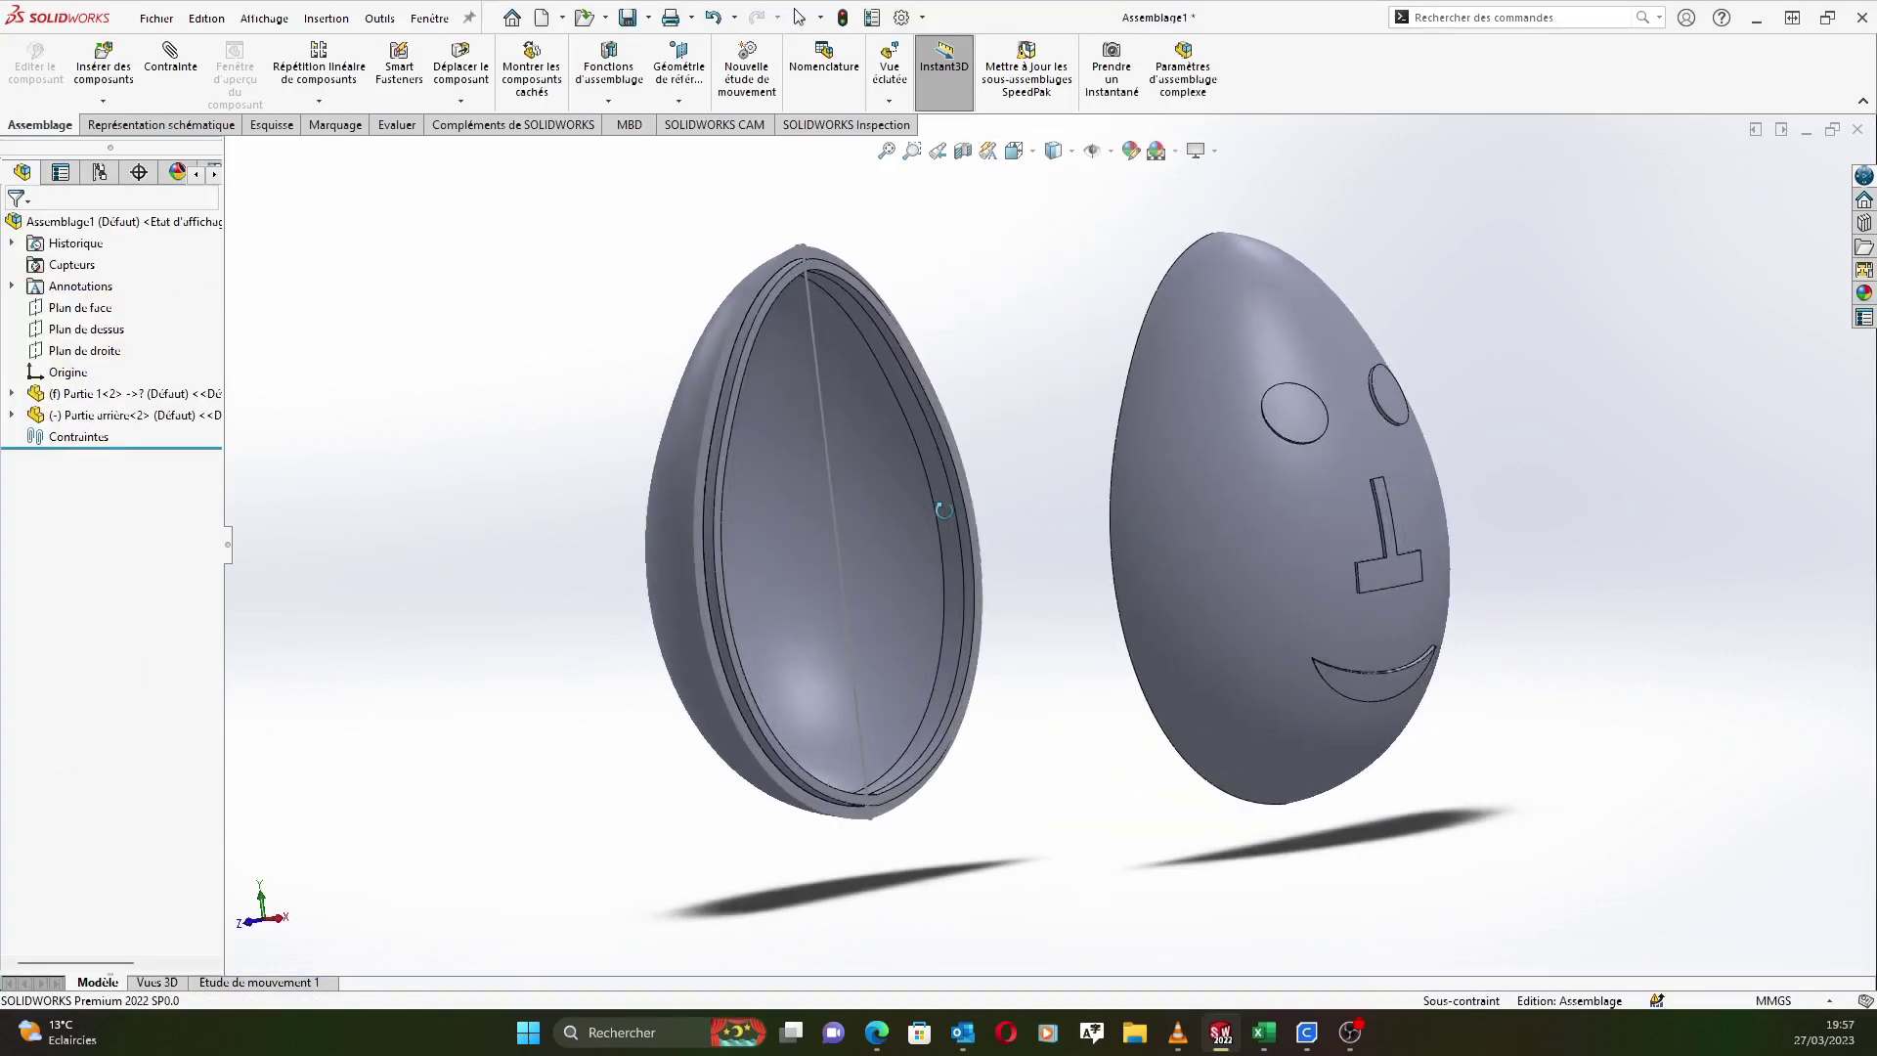
{"action": "middle_click_drag", "start_coordinate": [1007, 423], "coordinate": [1154, 391]}
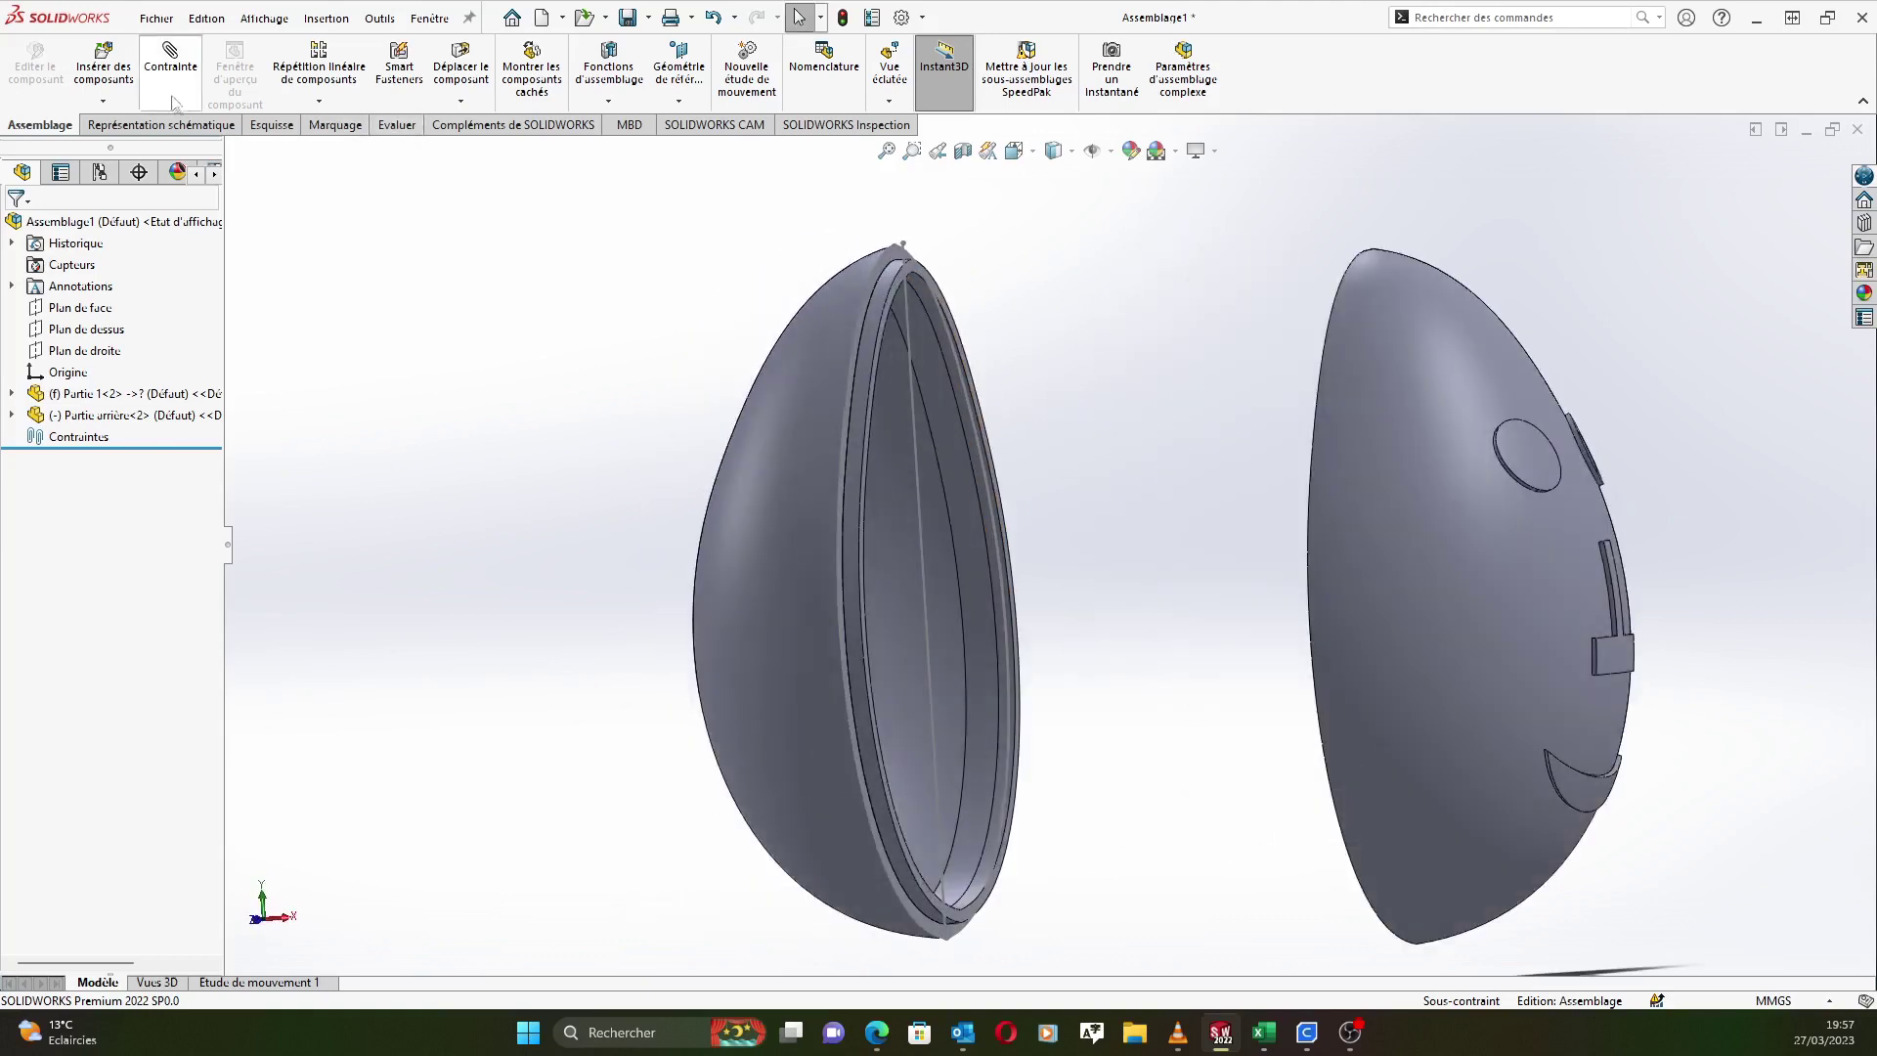
{"action": "left_click", "coordinate": [173, 78]}
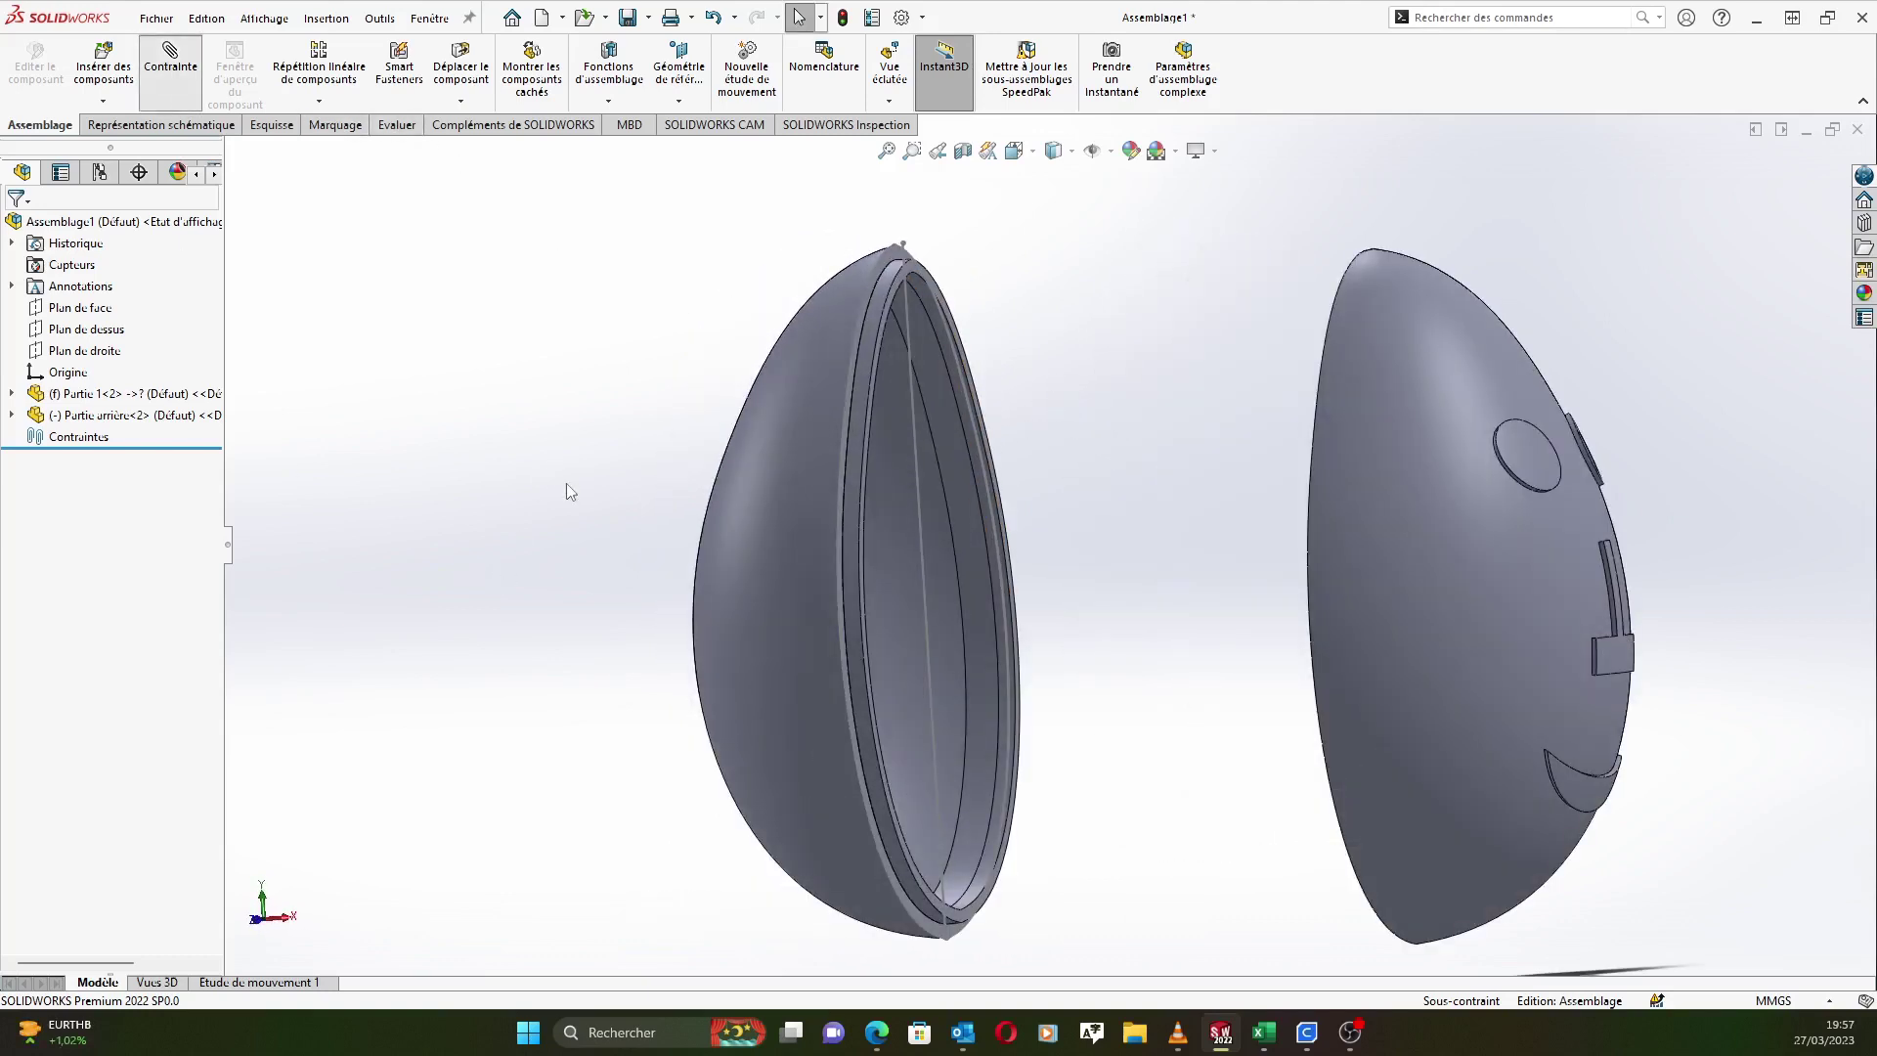
{"action": "middle_click_drag", "start_coordinate": [1007, 387], "coordinate": [915, 410]}
{"action": "scroll", "coordinate": [816, 363], "scroll_direction": "down", "scroll_amount": 4}
{"action": "scroll", "coordinate": [815, 368], "scroll_direction": "down", "scroll_amount": 2}
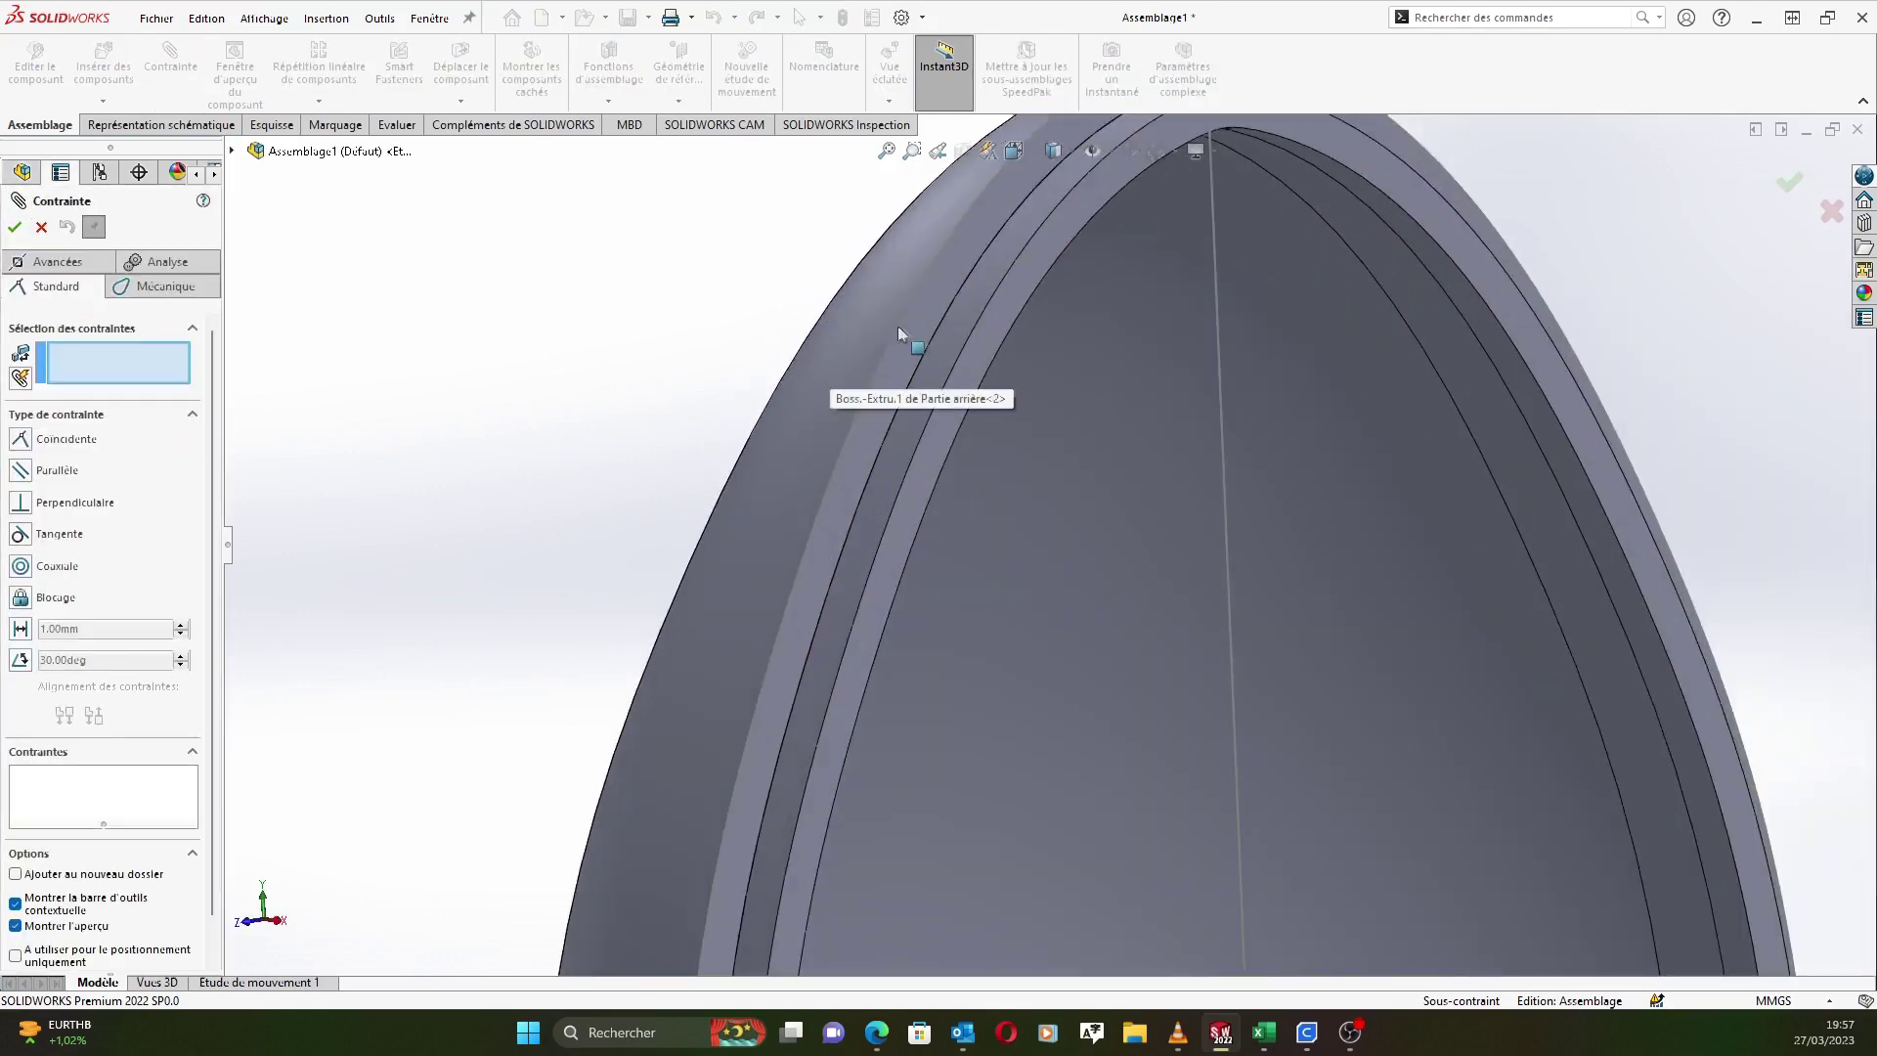
{"action": "left_click", "coordinate": [924, 332]}
{"action": "scroll", "coordinate": [1094, 436], "scroll_direction": "up", "scroll_amount": 6}
{"action": "middle_click_drag", "start_coordinate": [1100, 445], "coordinate": [1421, 588]}
{"action": "scroll", "coordinate": [1310, 440], "scroll_direction": "down", "scroll_amount": 5}
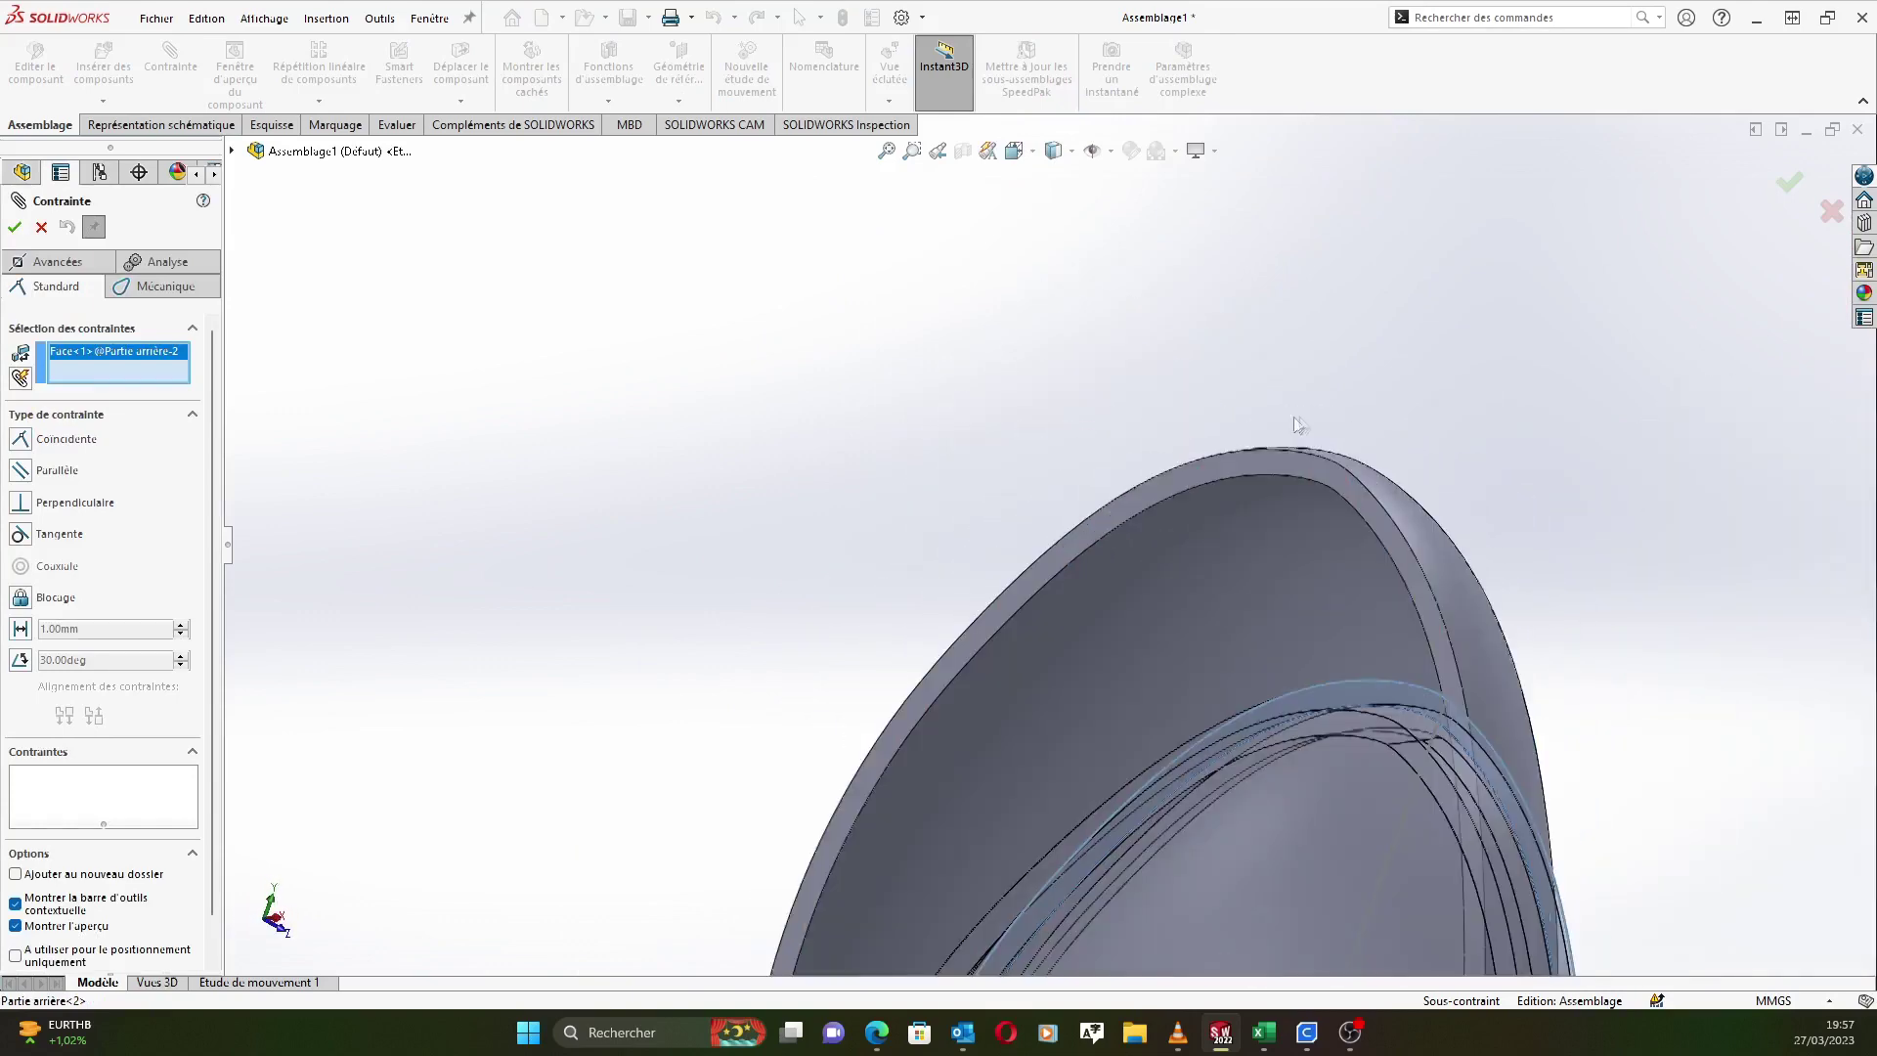
{"action": "left_click", "coordinate": [1287, 526]}
{"action": "scroll", "coordinate": [1265, 595], "scroll_direction": "up", "scroll_amount": 6}
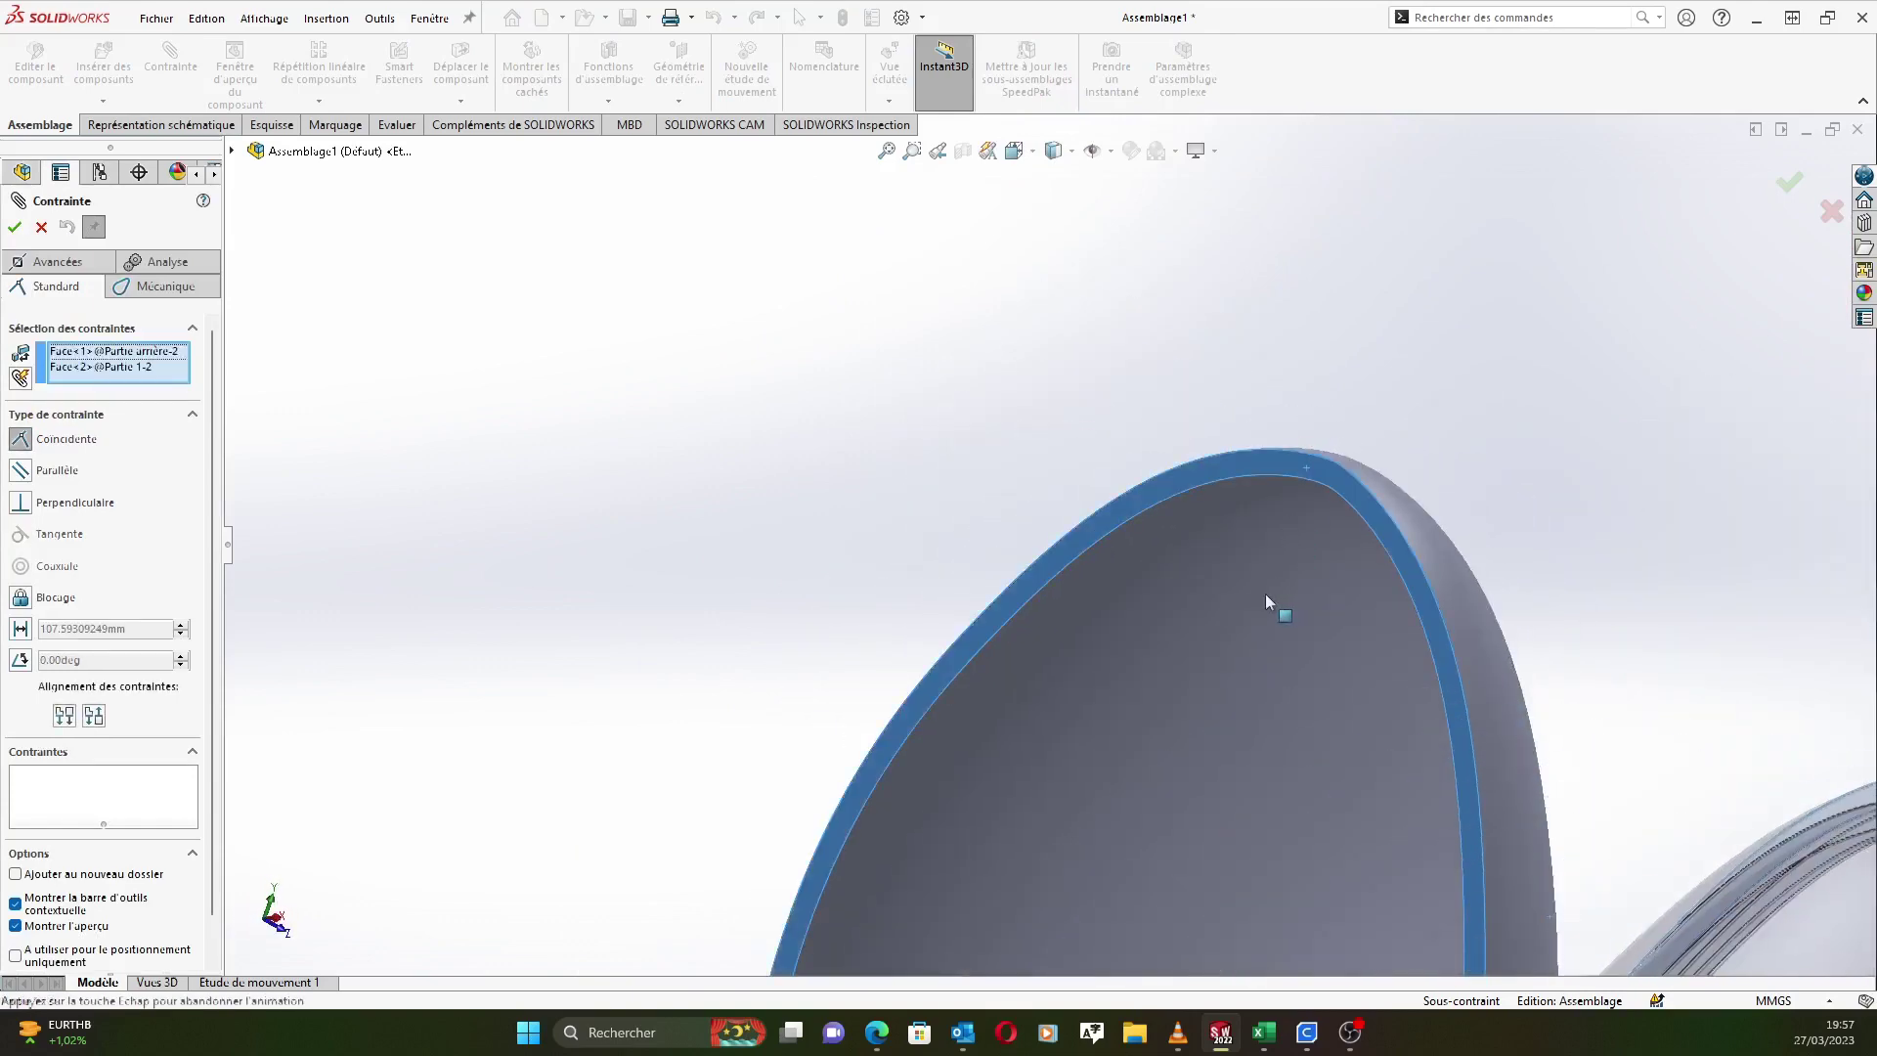
{"action": "middle_click_drag", "start_coordinate": [1434, 533], "coordinate": [1328, 485]}
{"action": "left_click", "coordinate": [1474, 646]}
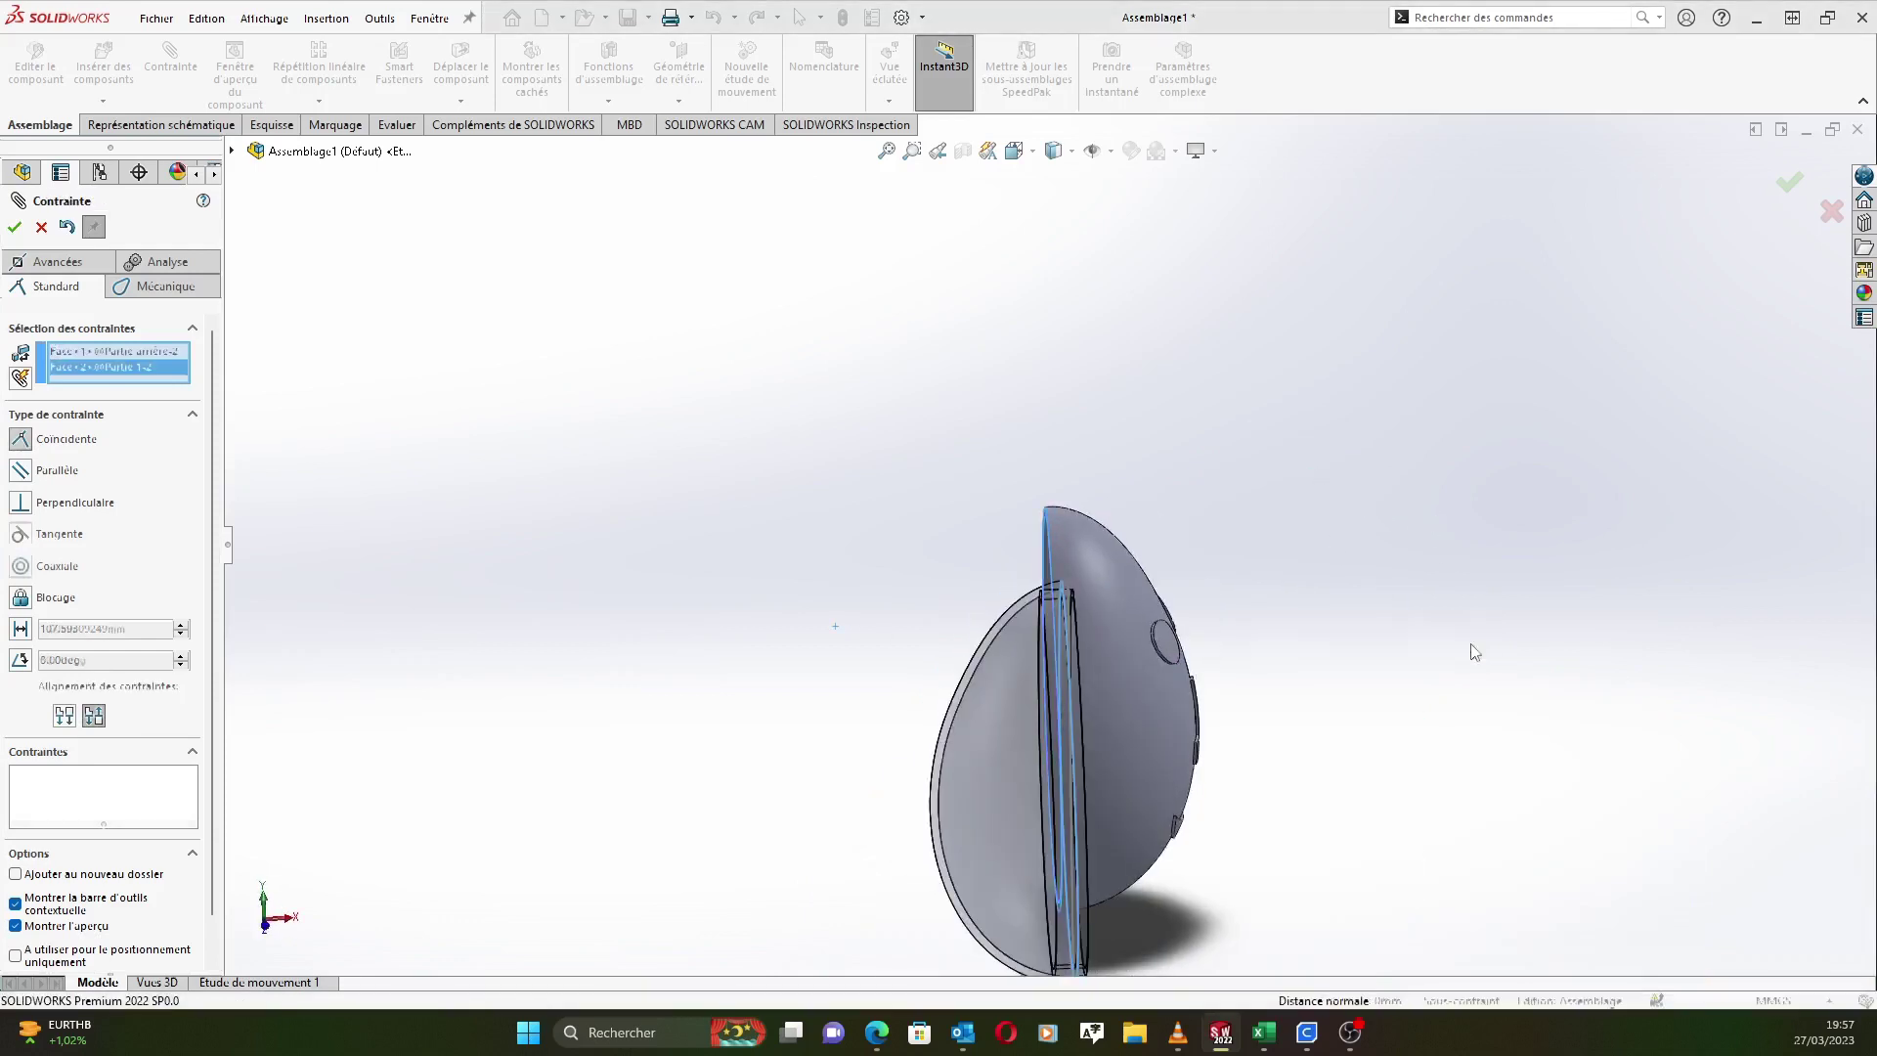
Mate Plan de face of Partie 1 coincident with Plan de face of Partie arrière.
{"action": "mouse_move", "coordinate": [999, 614]}
{"action": "middle_mouse_down"}
{"action": "mouse_move", "coordinate": [939, 533]}
{"action": "mouse_move", "coordinate": [1011, 567]}
{"action": "mouse_move", "coordinate": [935, 679]}
{"action": "mouse_move", "coordinate": [1056, 583]}
{"action": "mouse_move", "coordinate": [995, 620]}
{"action": "mouse_move", "coordinate": [1018, 625]}
{"action": "middle_mouse_up"}
{"action": "scroll", "coordinate": [1014, 802], "scroll_direction": "up", "scroll_amount": 3}
{"action": "scroll", "coordinate": [1013, 808], "scroll_direction": "down", "scroll_amount": 3}
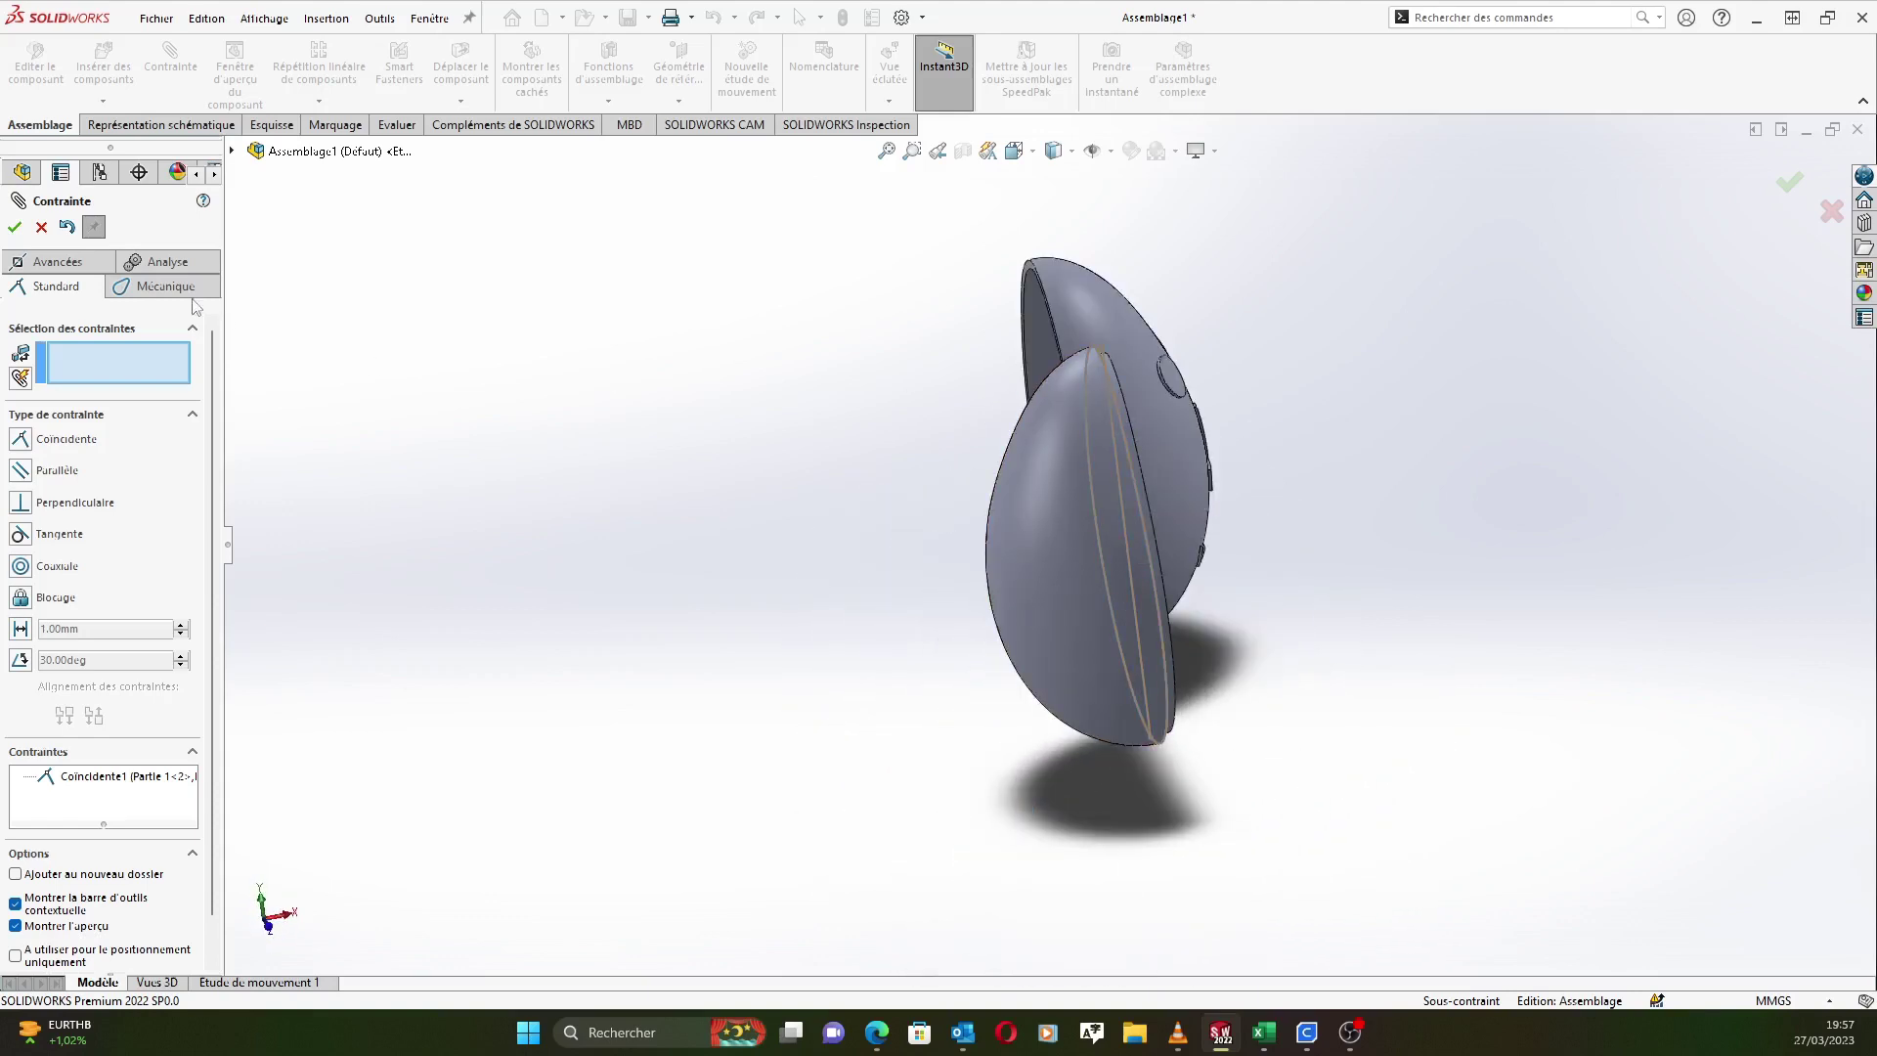
{"action": "left_click", "coordinate": [233, 152]}
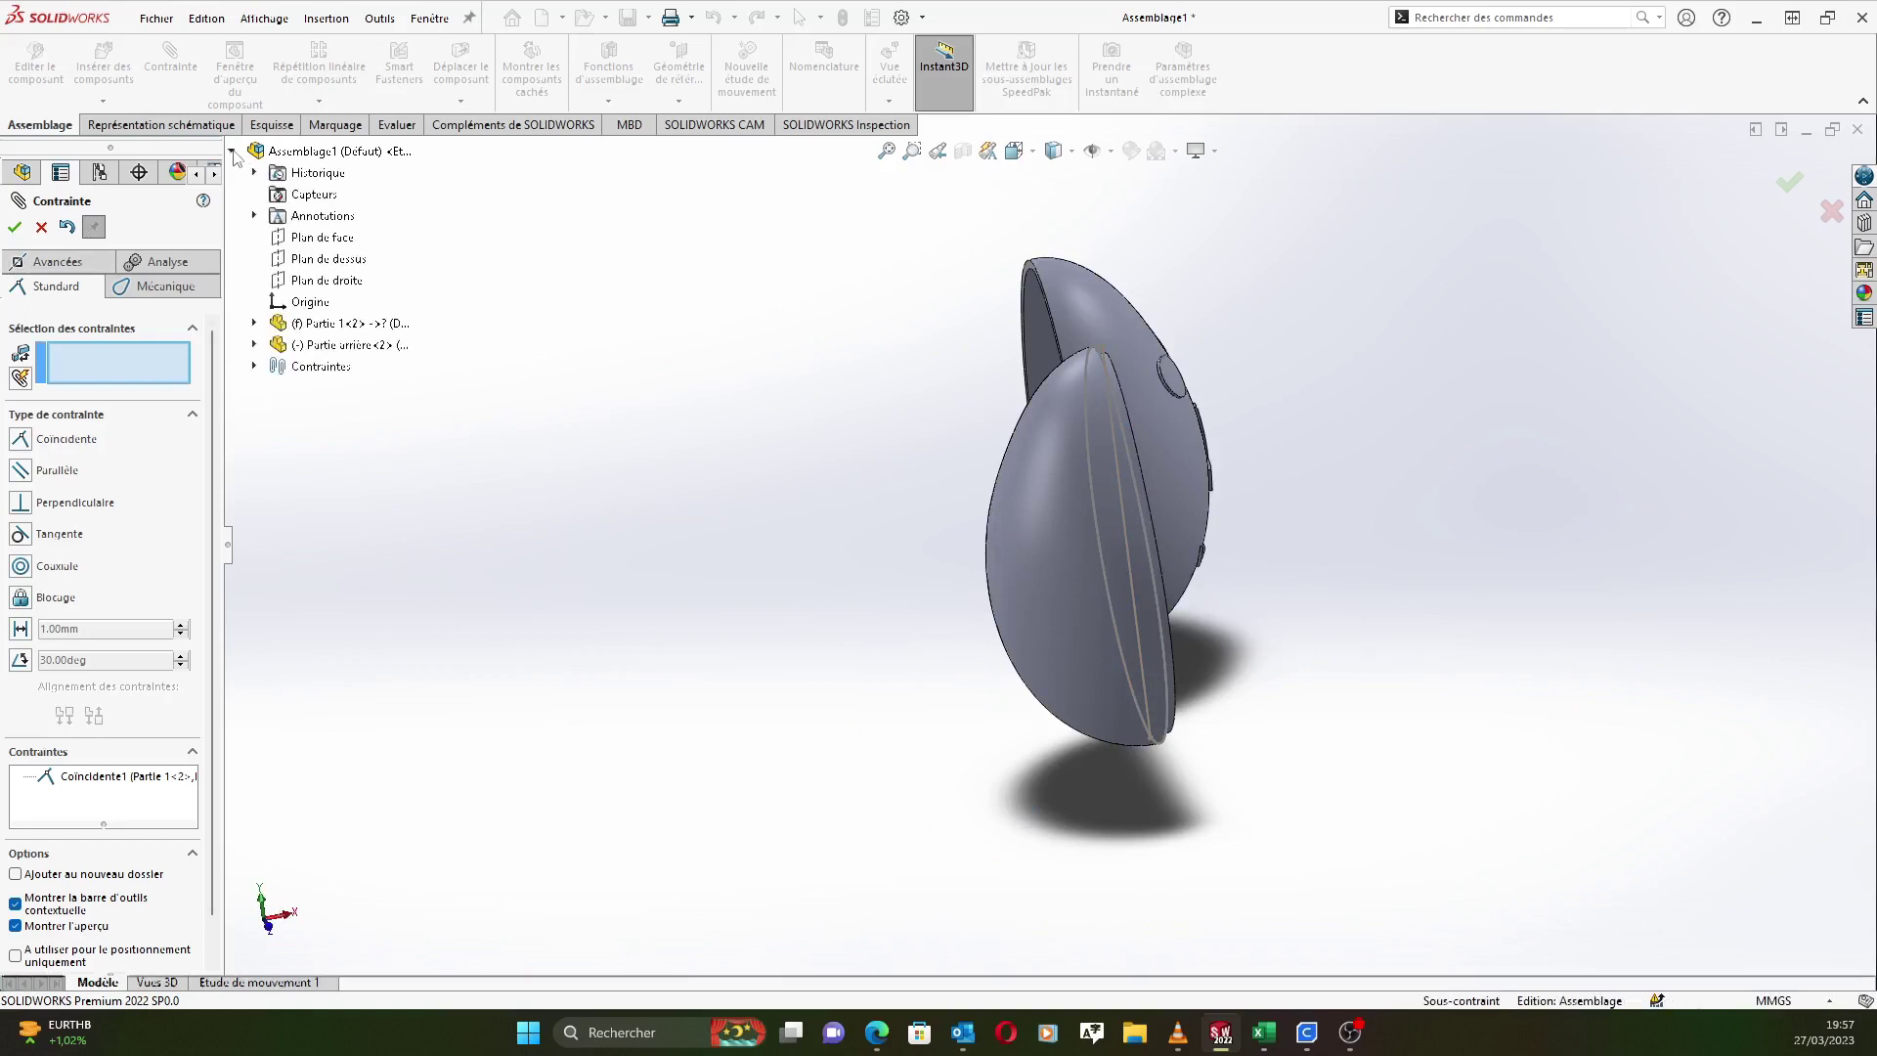
{"action": "left_click", "coordinate": [255, 323]}
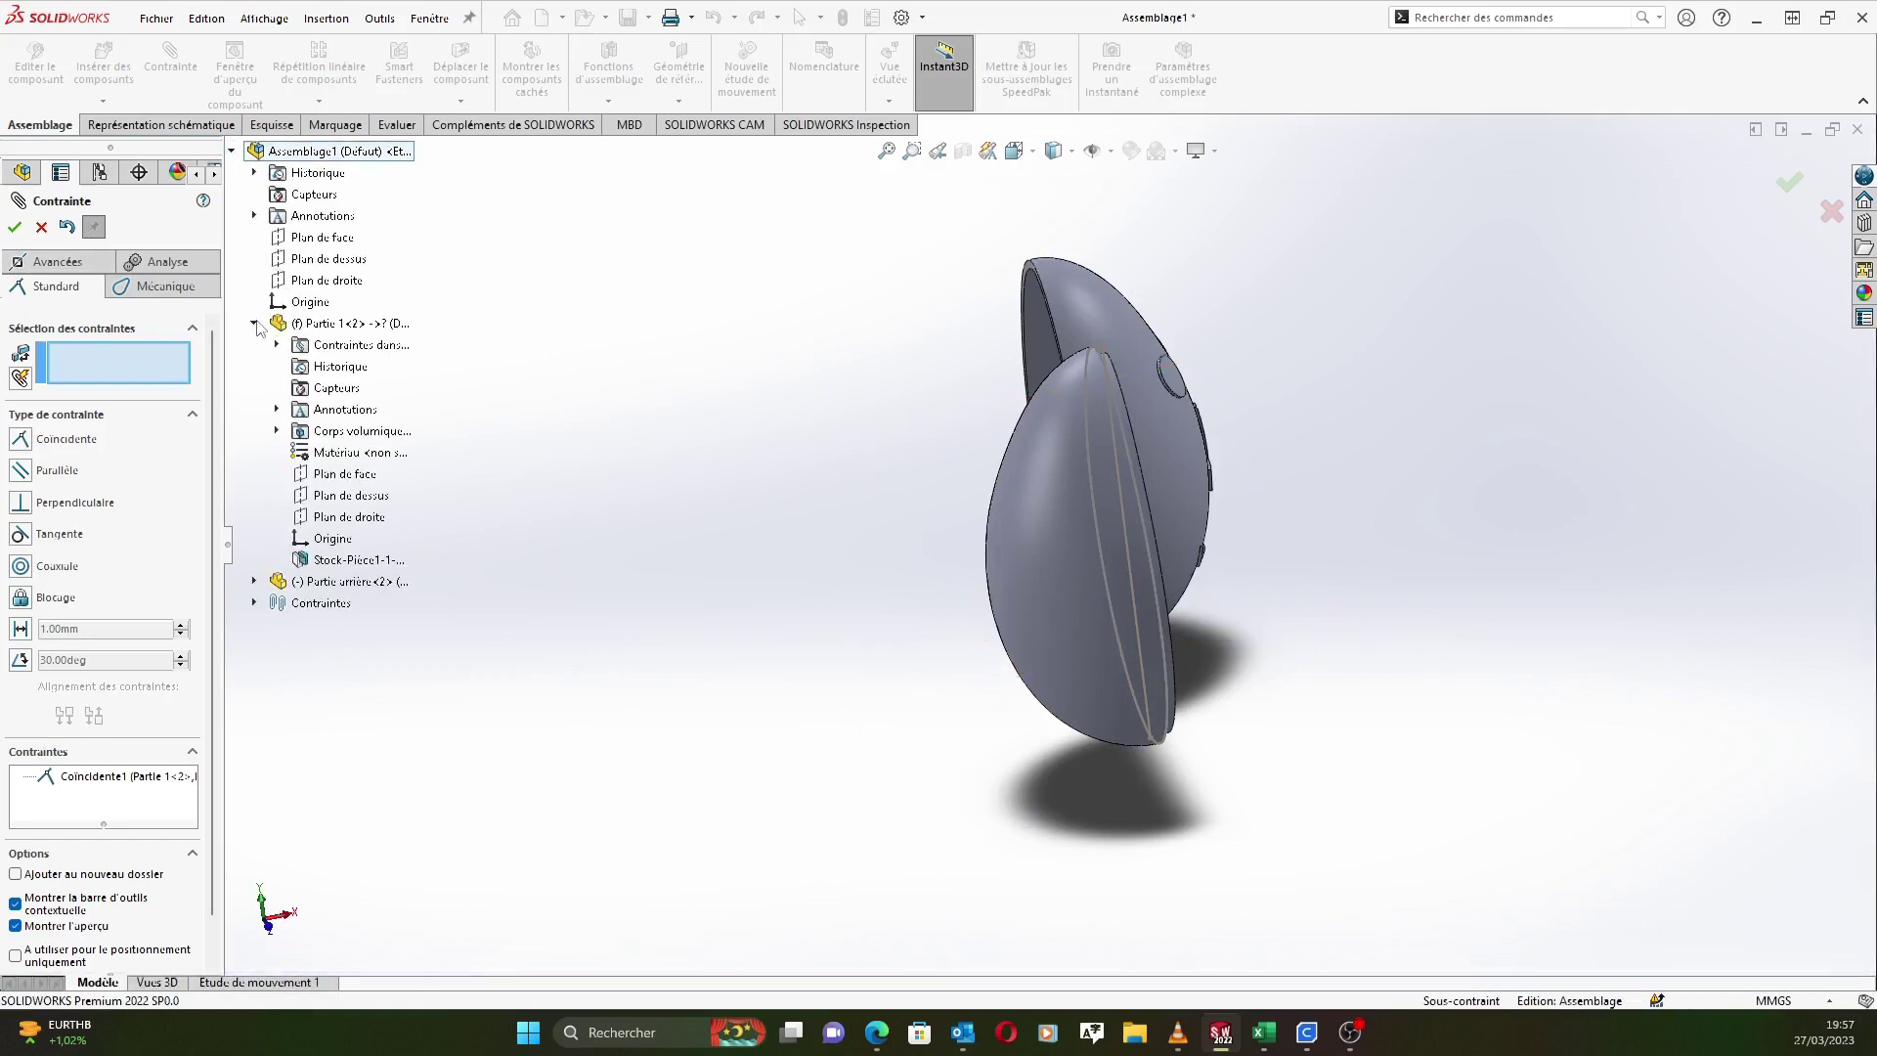
{"action": "left_click", "coordinate": [344, 474]}
{"action": "middle_click_drag", "start_coordinate": [795, 442], "coordinate": [887, 421]}
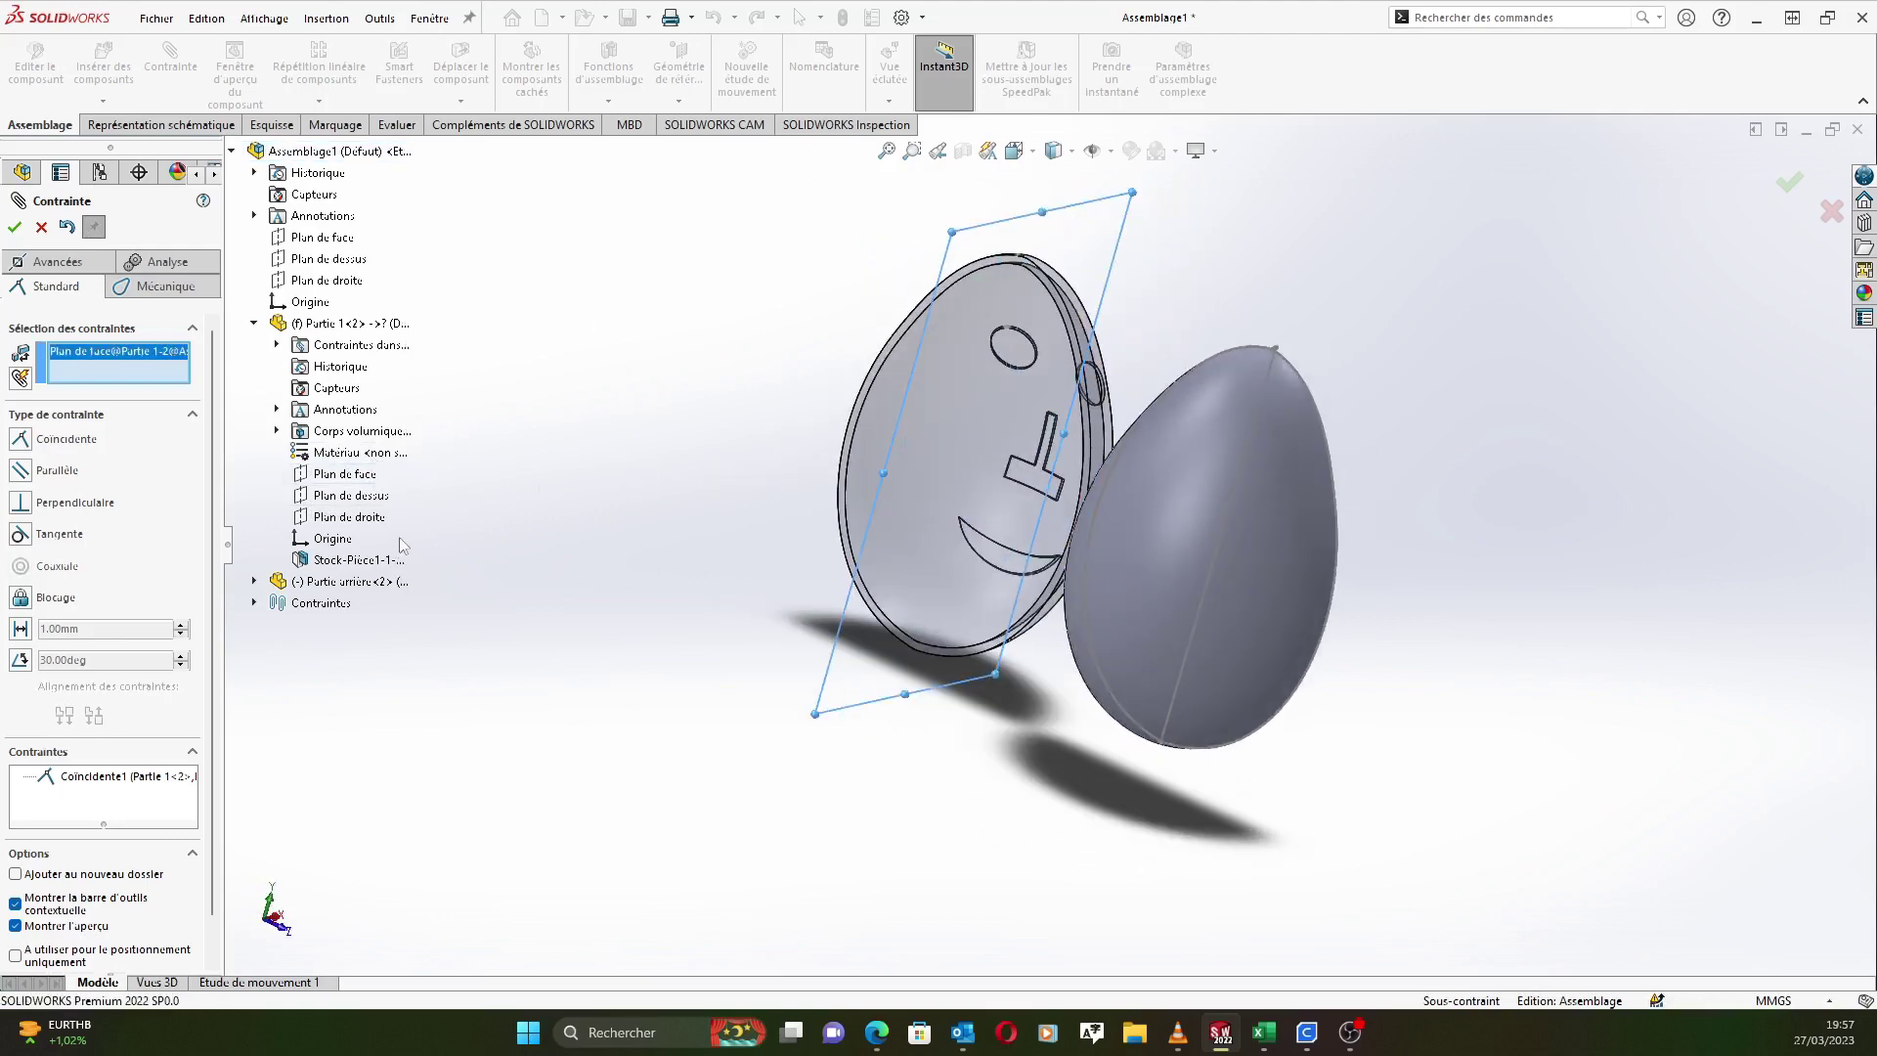
{"action": "left_click", "coordinate": [254, 582]}
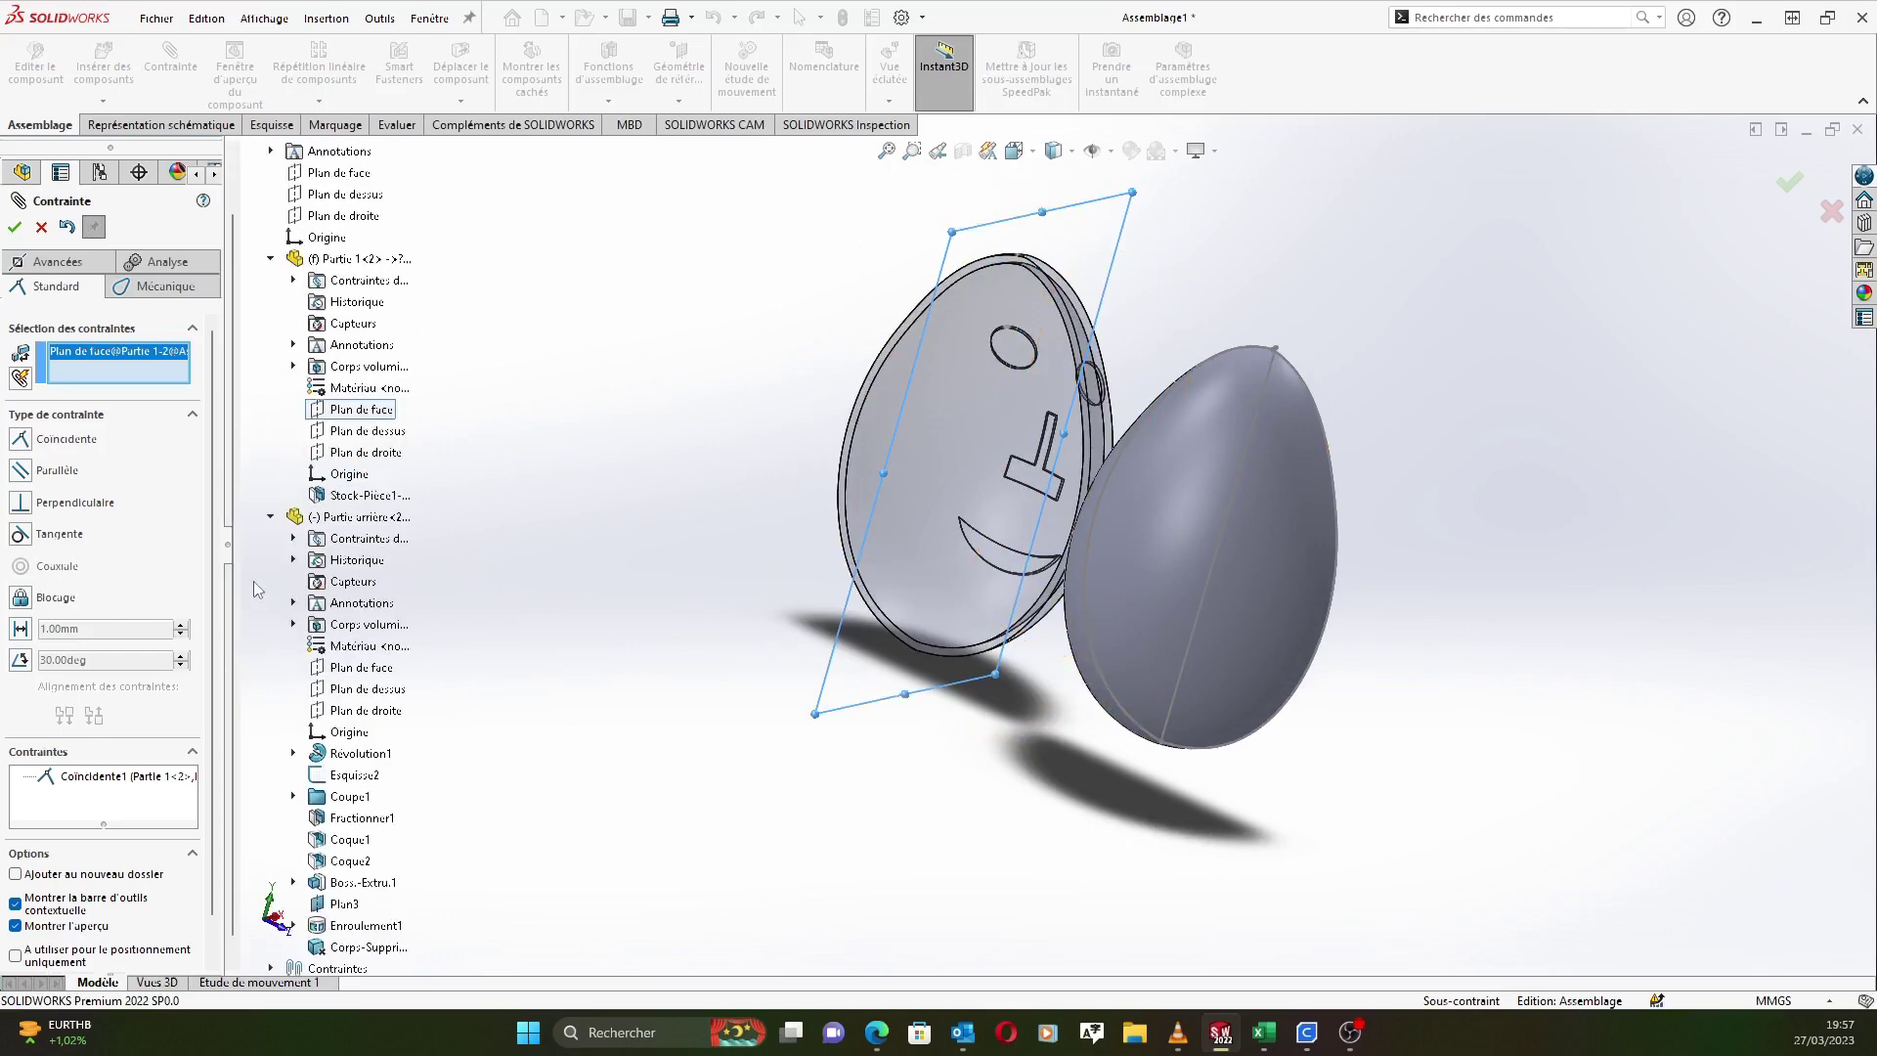
{"action": "left_click", "coordinate": [350, 669]}
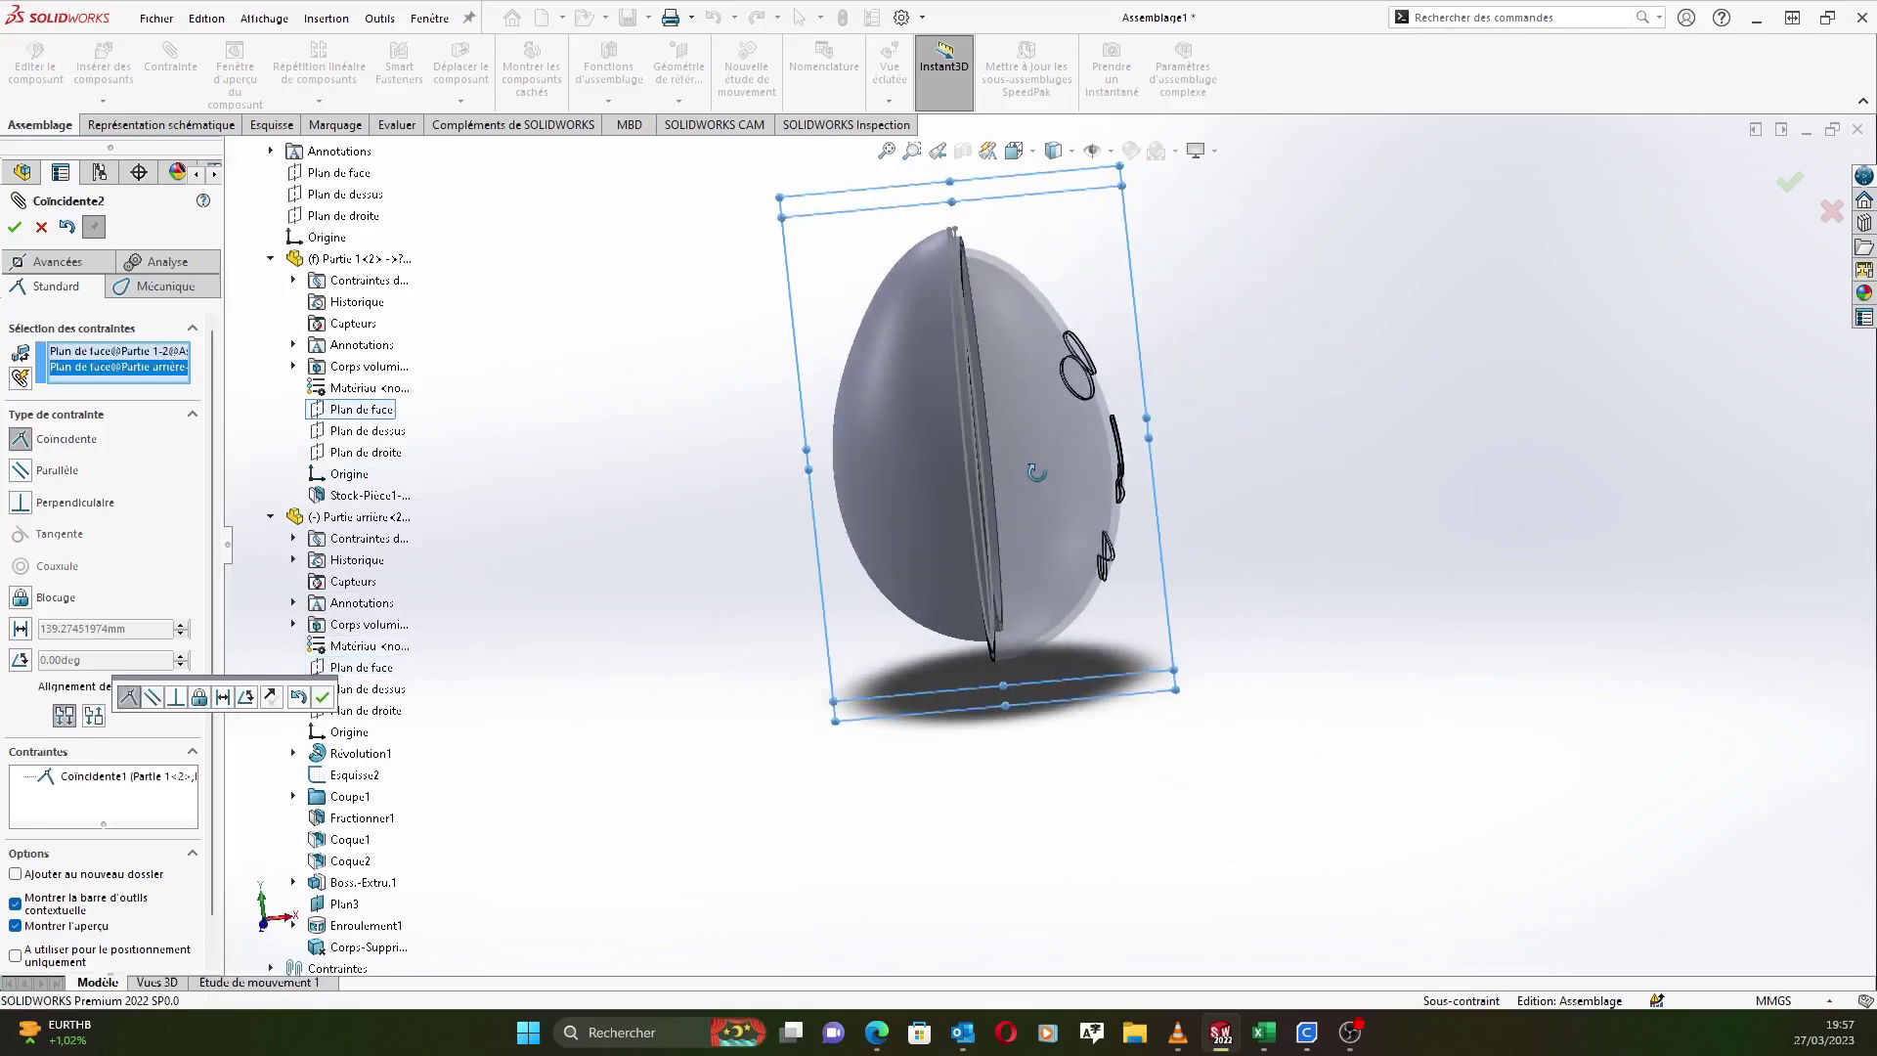
{"action": "left_click", "coordinate": [322, 698]}
Mate Plan de dessus of both egg halves coincident and finish the mating command.
{"action": "middle_click_drag", "start_coordinate": [860, 391], "coordinate": [881, 354]}
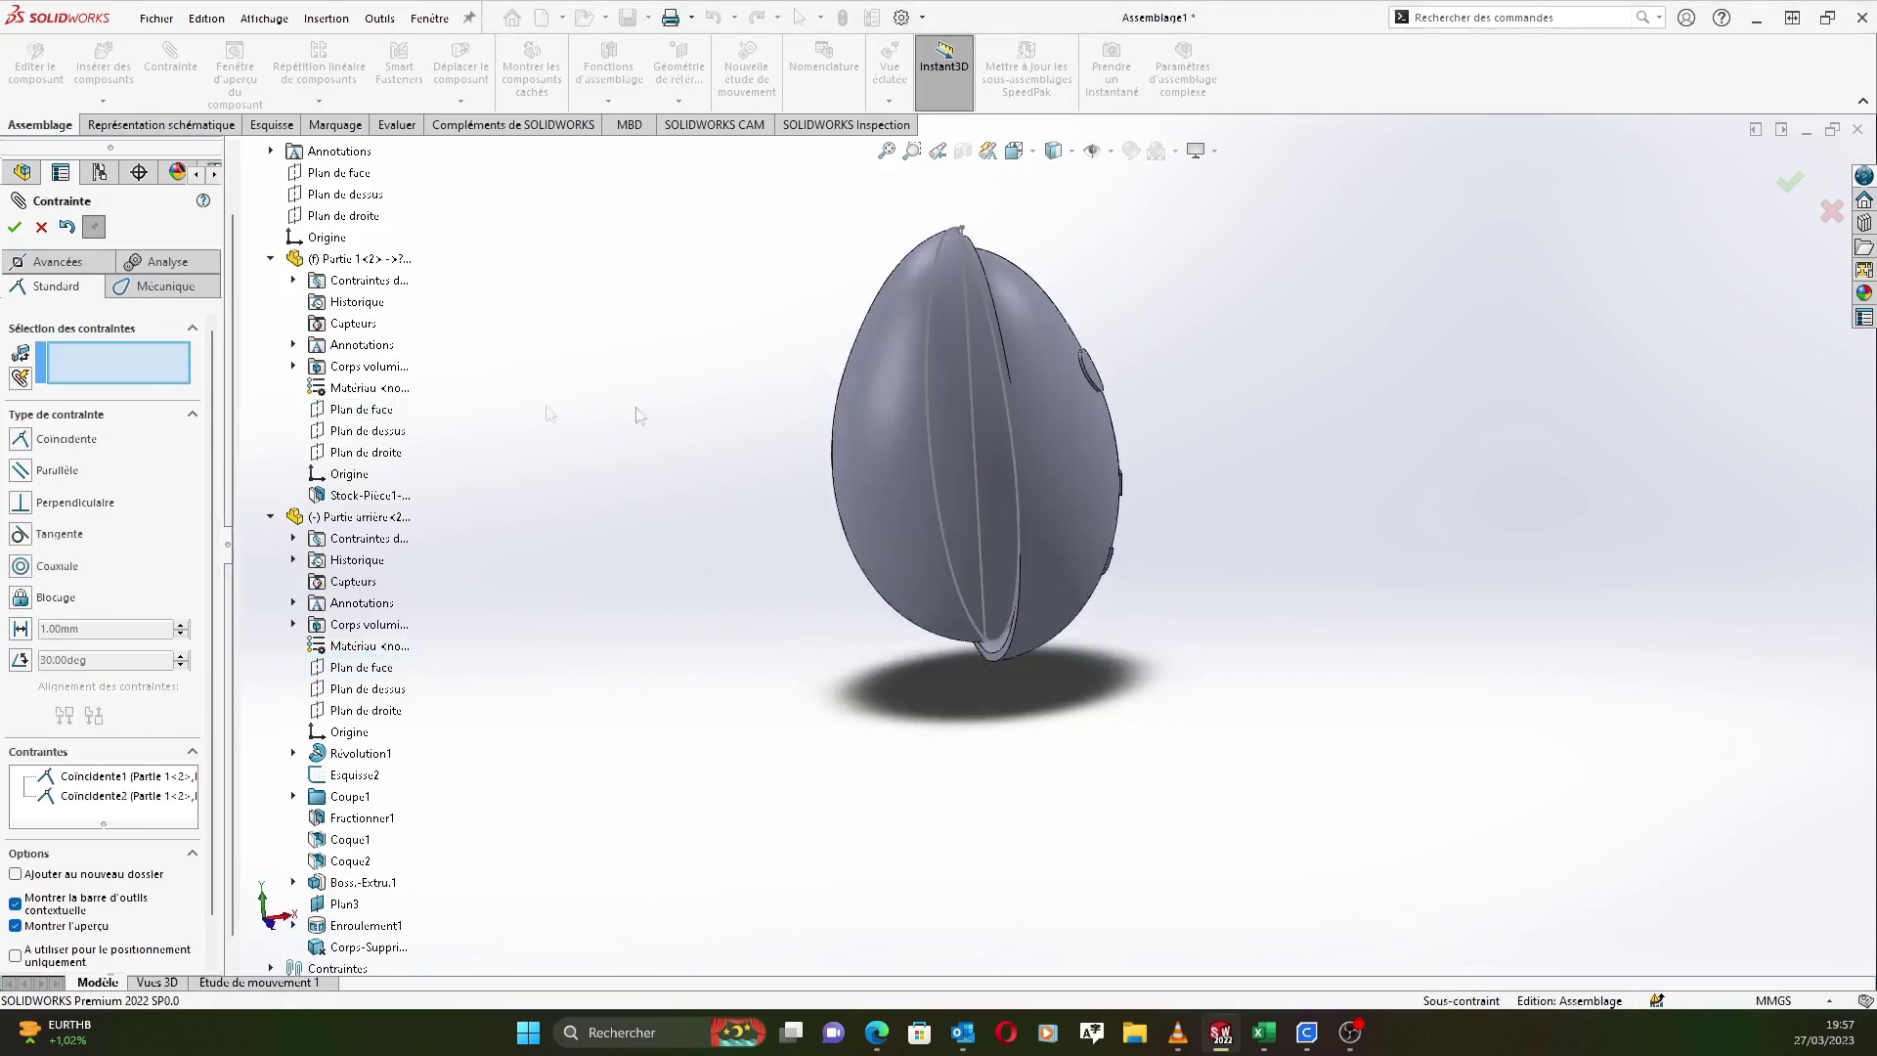
{"action": "left_click", "coordinate": [368, 435]}
{"action": "left_click", "coordinate": [368, 689]}
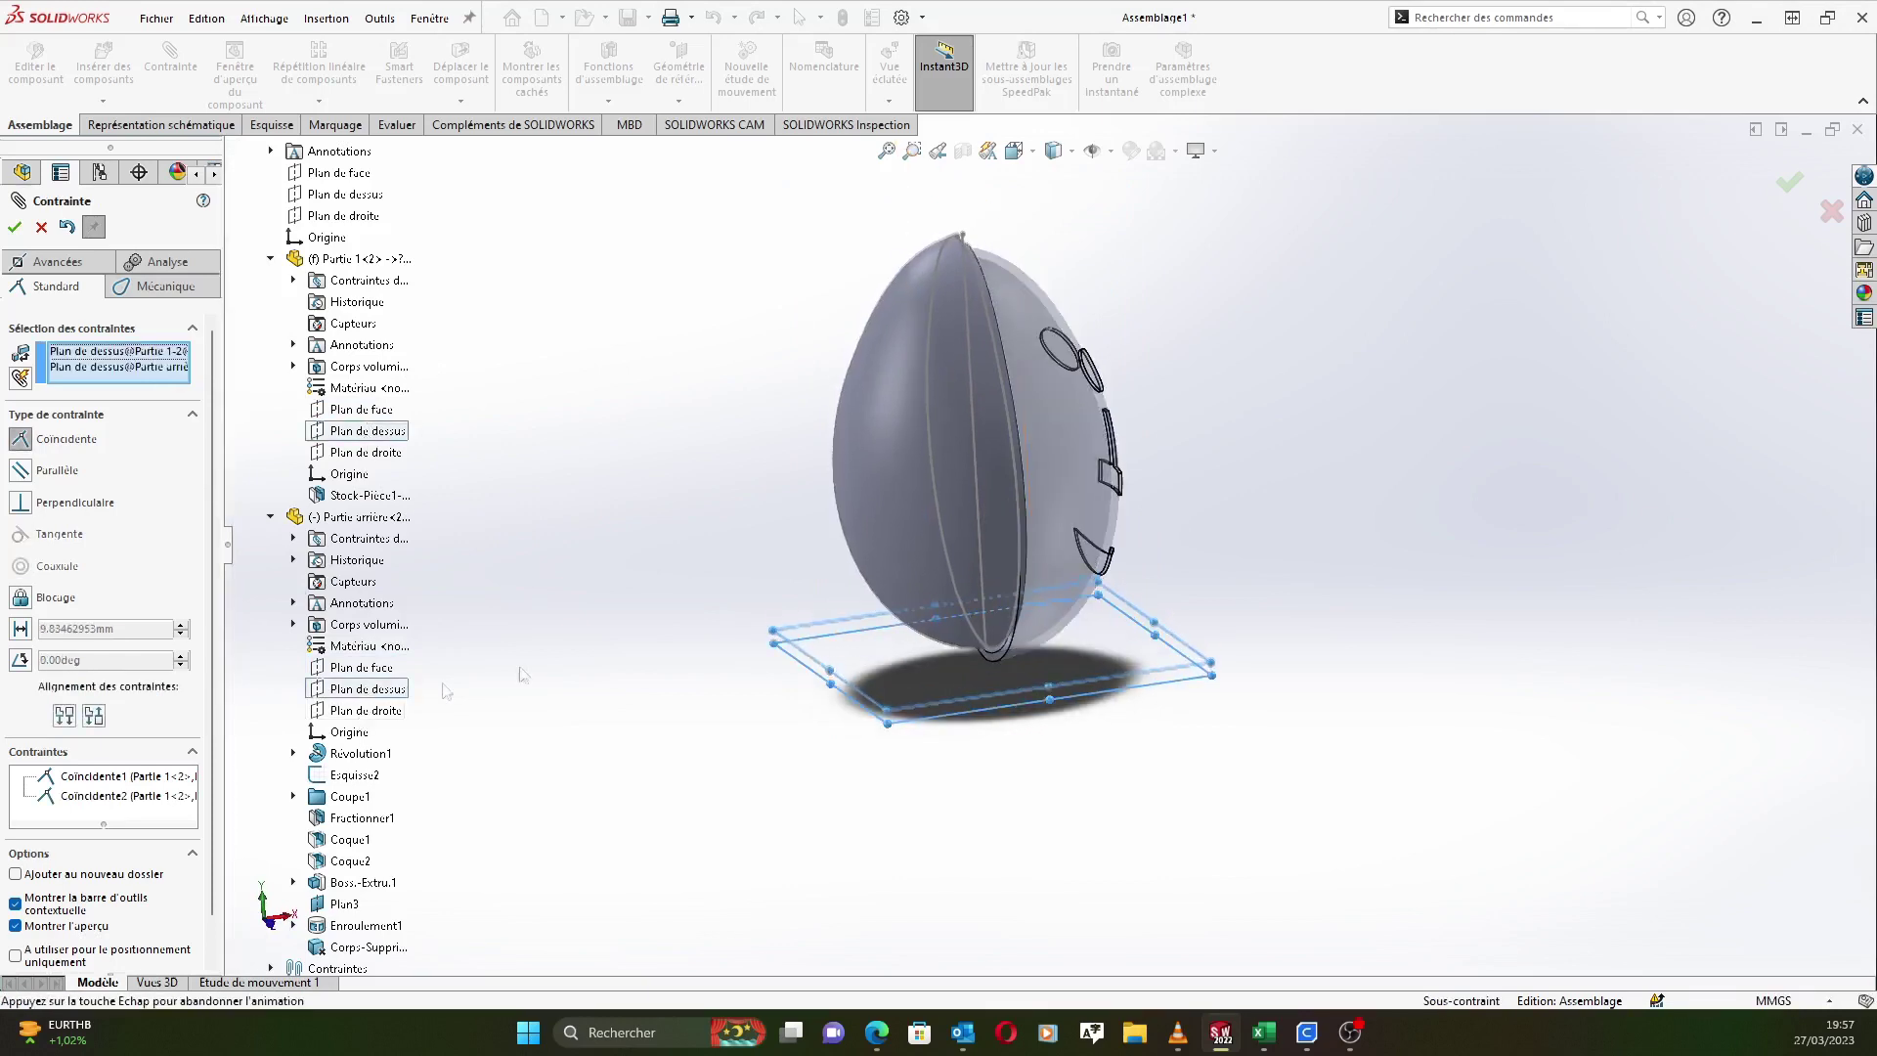
{"action": "left_click", "coordinate": [15, 228]}
{"action": "middle_click_drag", "start_coordinate": [883, 366], "coordinate": [1266, 318]}
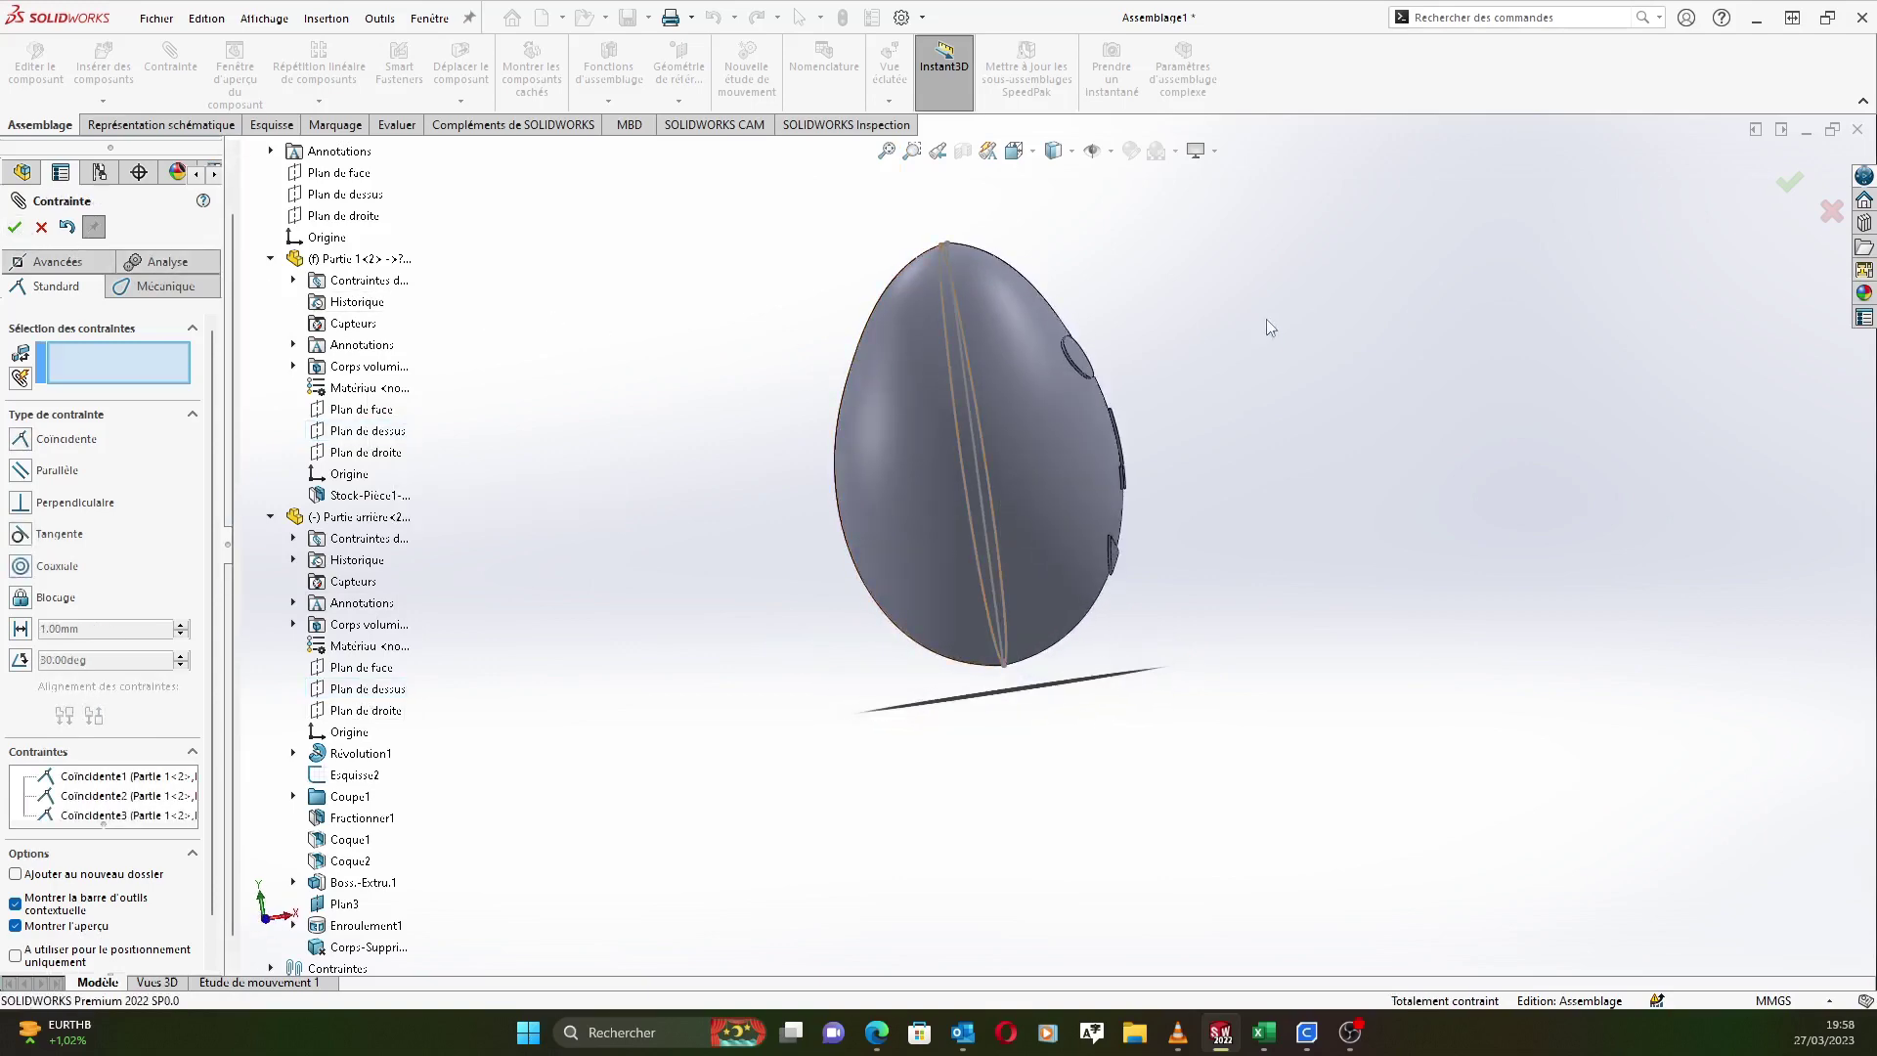
{"action": "left_click", "coordinate": [1781, 186]}
{"action": "middle_click_drag", "start_coordinate": [1250, 494], "coordinate": [1160, 575]}
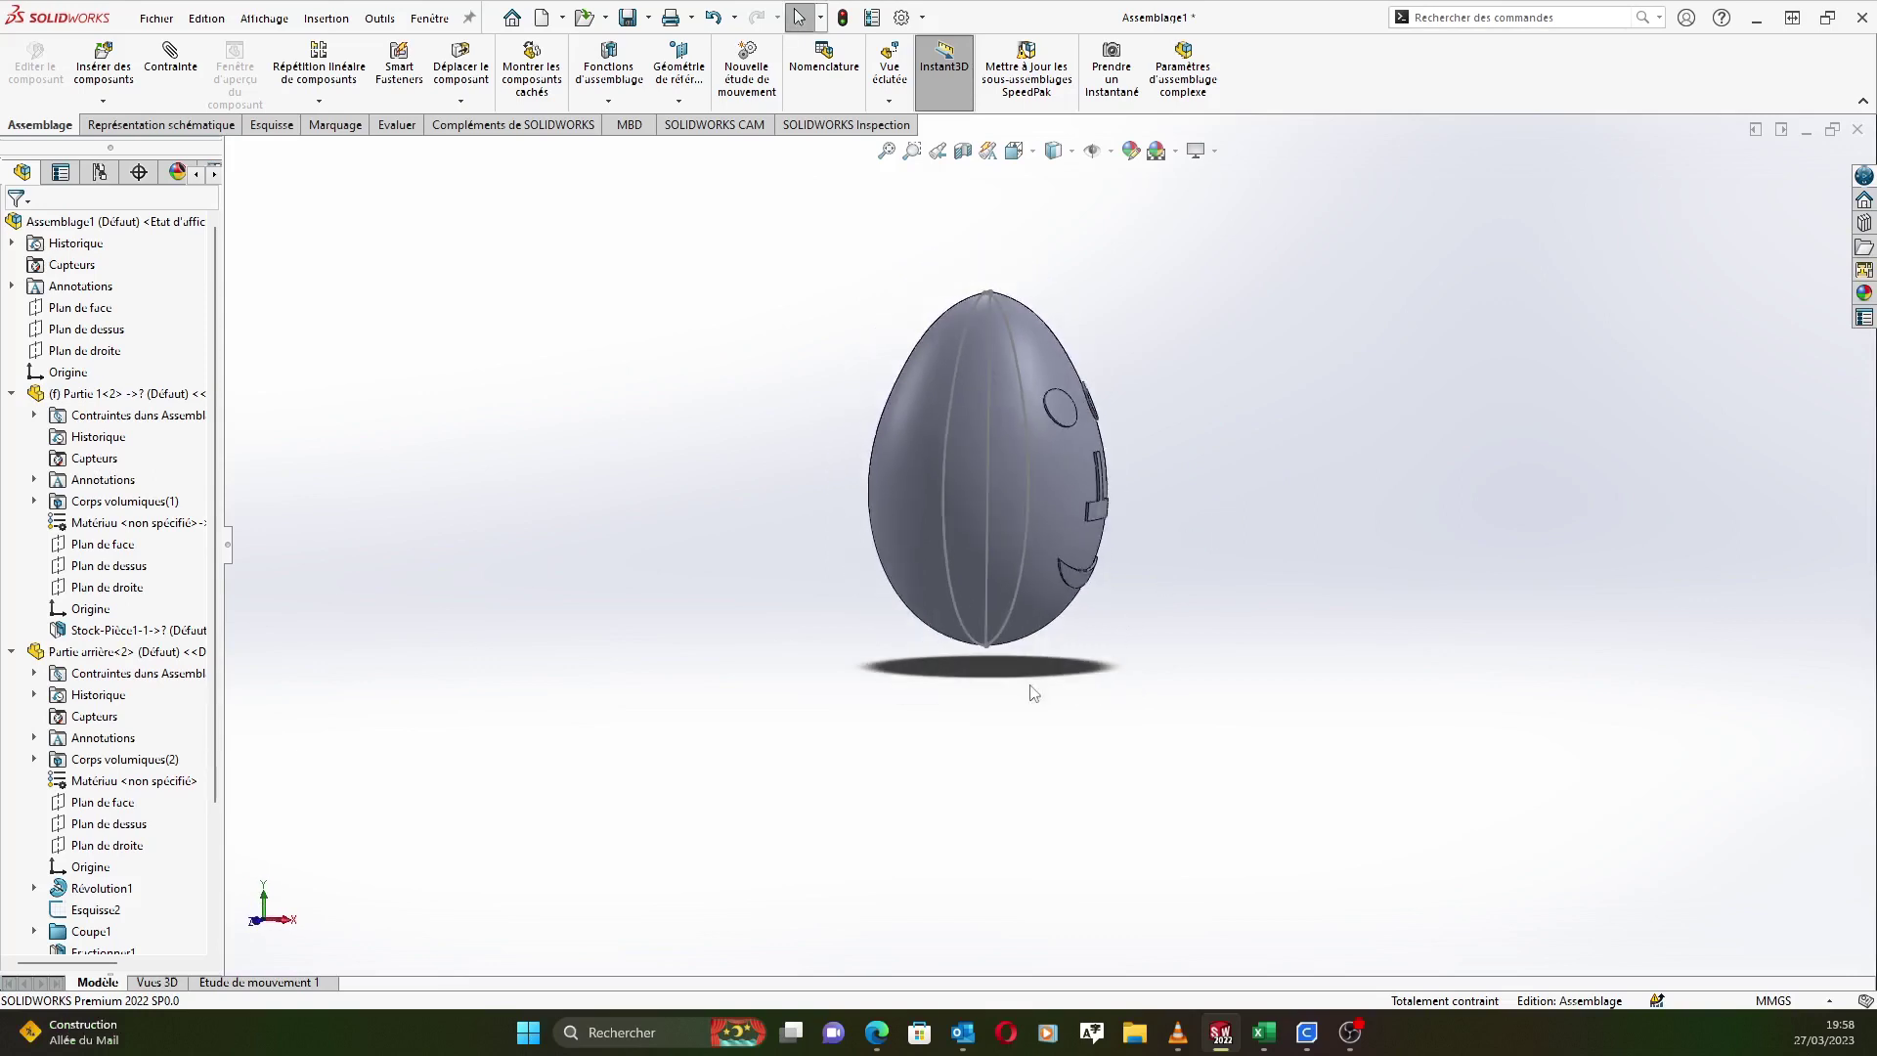
{"action": "scroll", "coordinate": [1031, 533], "scroll_direction": "down", "scroll_amount": 4}
{"action": "mouse_move", "coordinate": [668, 801]}
{"action": "middle_mouse_down"}
{"action": "mouse_move", "coordinate": [637, 754]}
{"action": "mouse_move", "coordinate": [652, 780]}
{"action": "middle_mouse_up"}
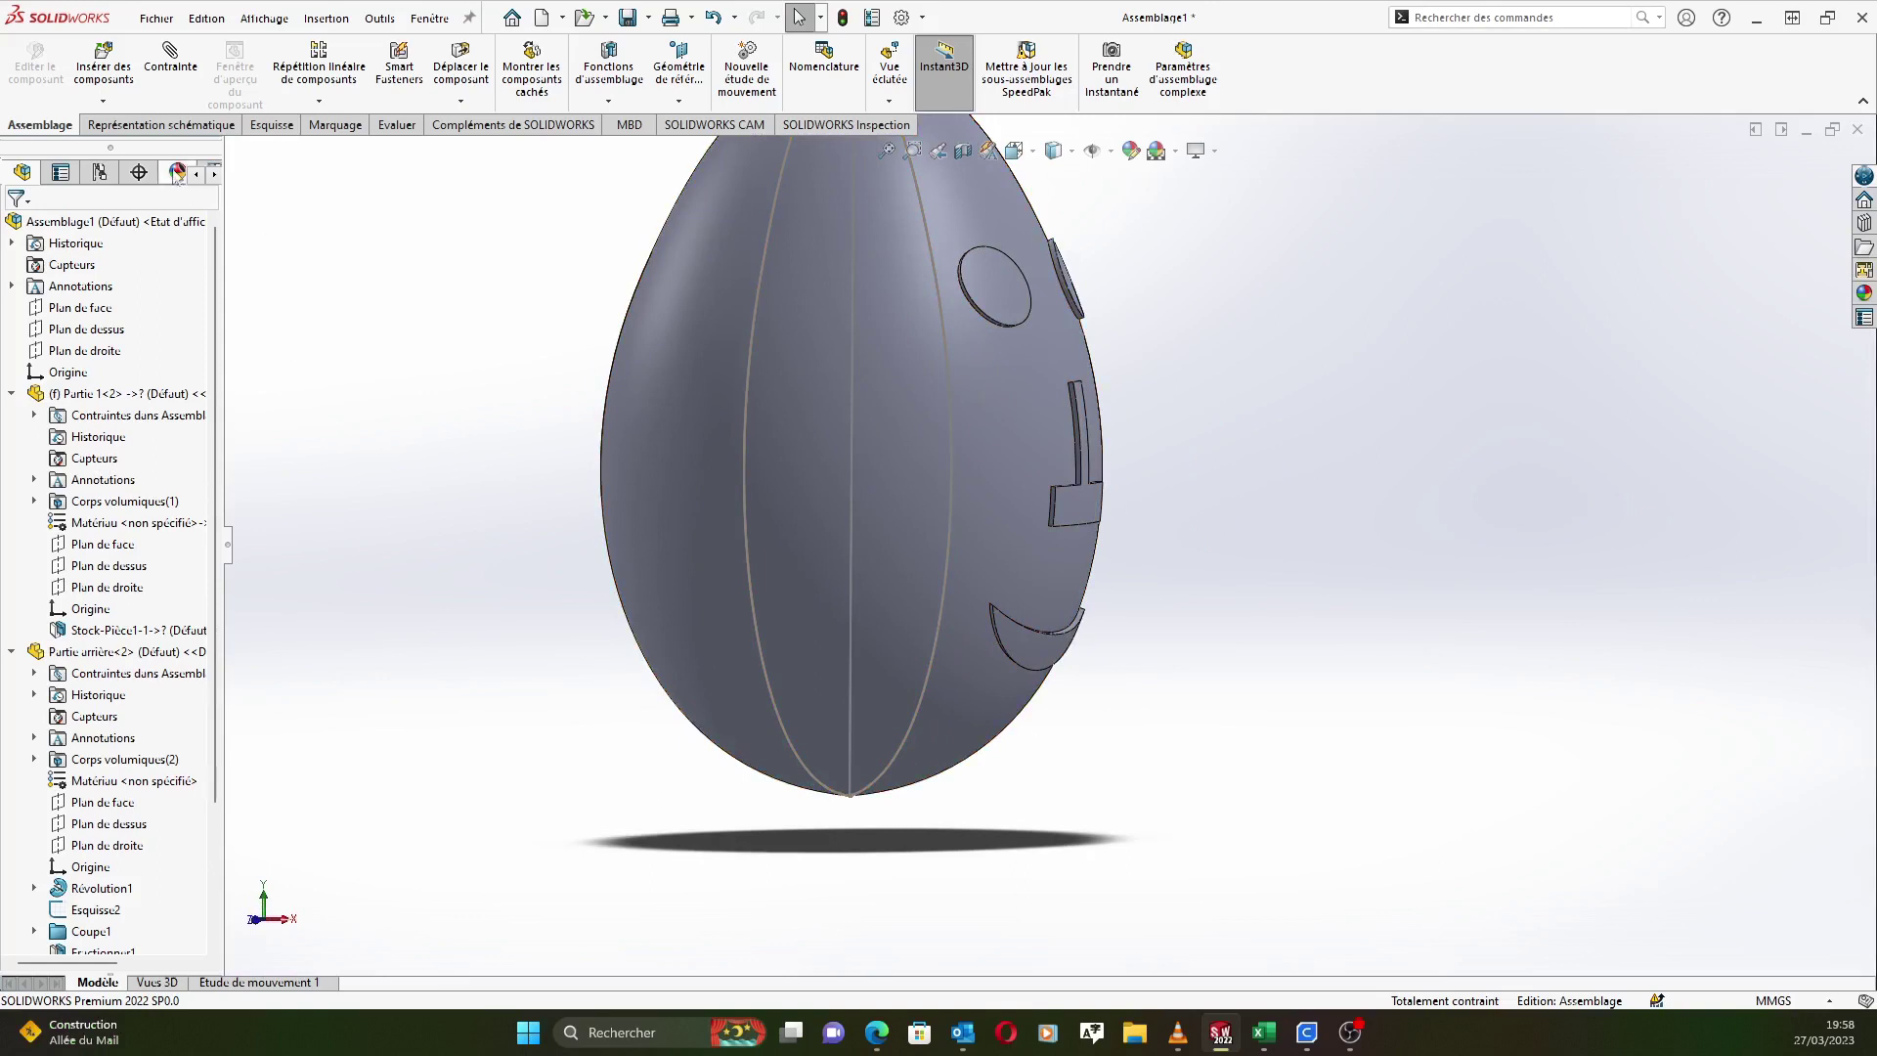
{"action": "left_click", "coordinate": [103, 100]}
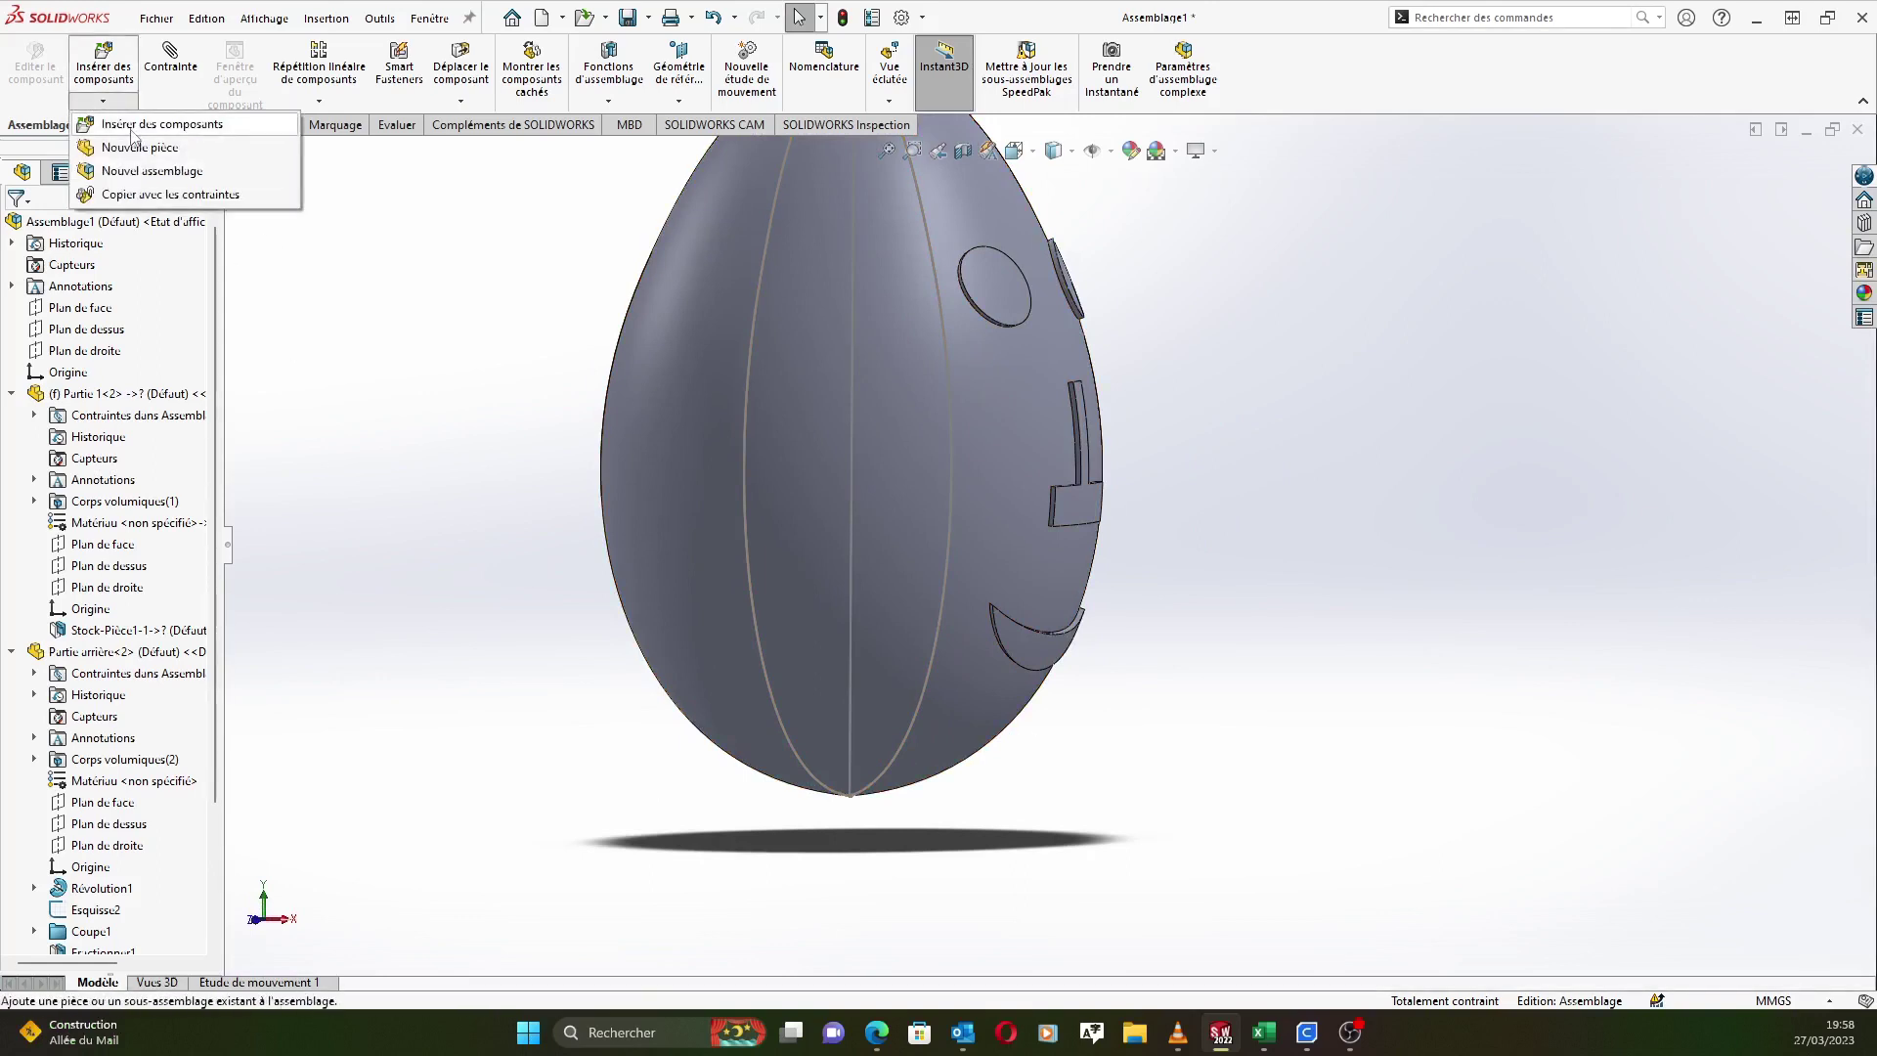
{"action": "left_click", "coordinate": [133, 125]}
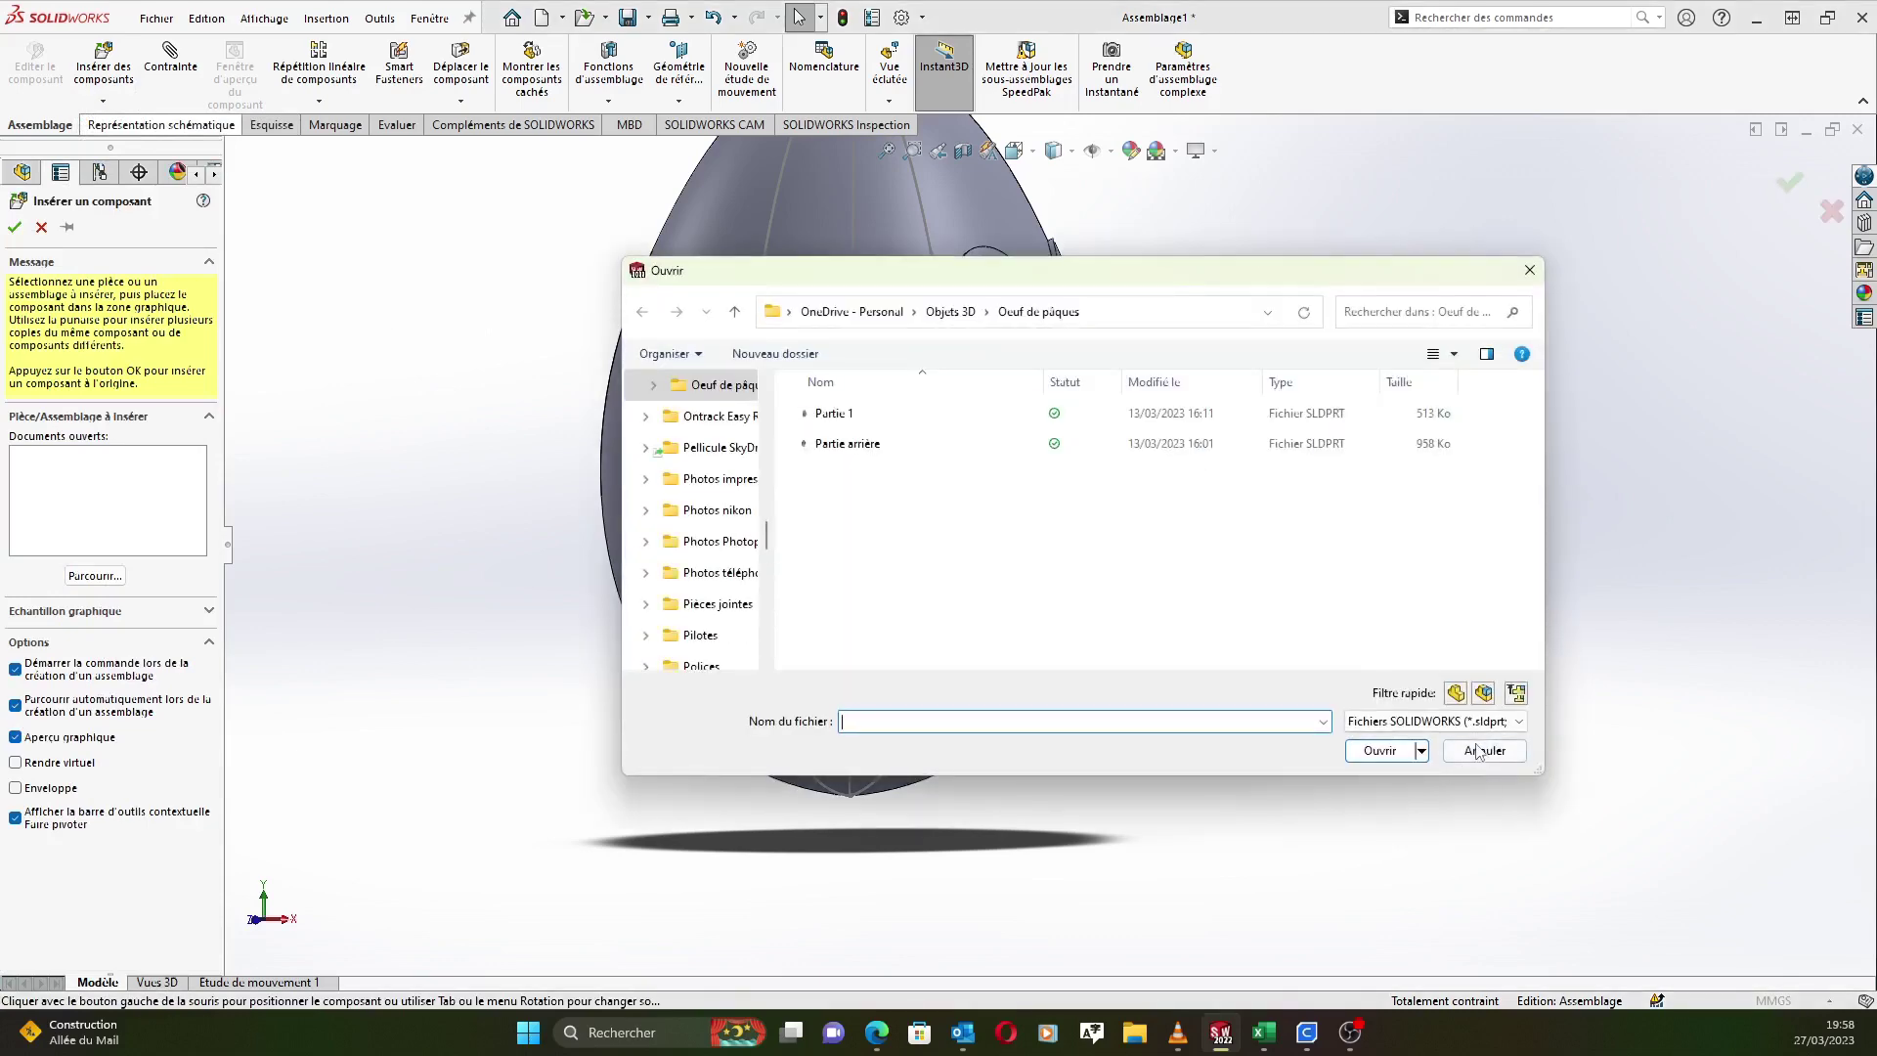
{"action": "left_click", "coordinate": [1478, 752]}
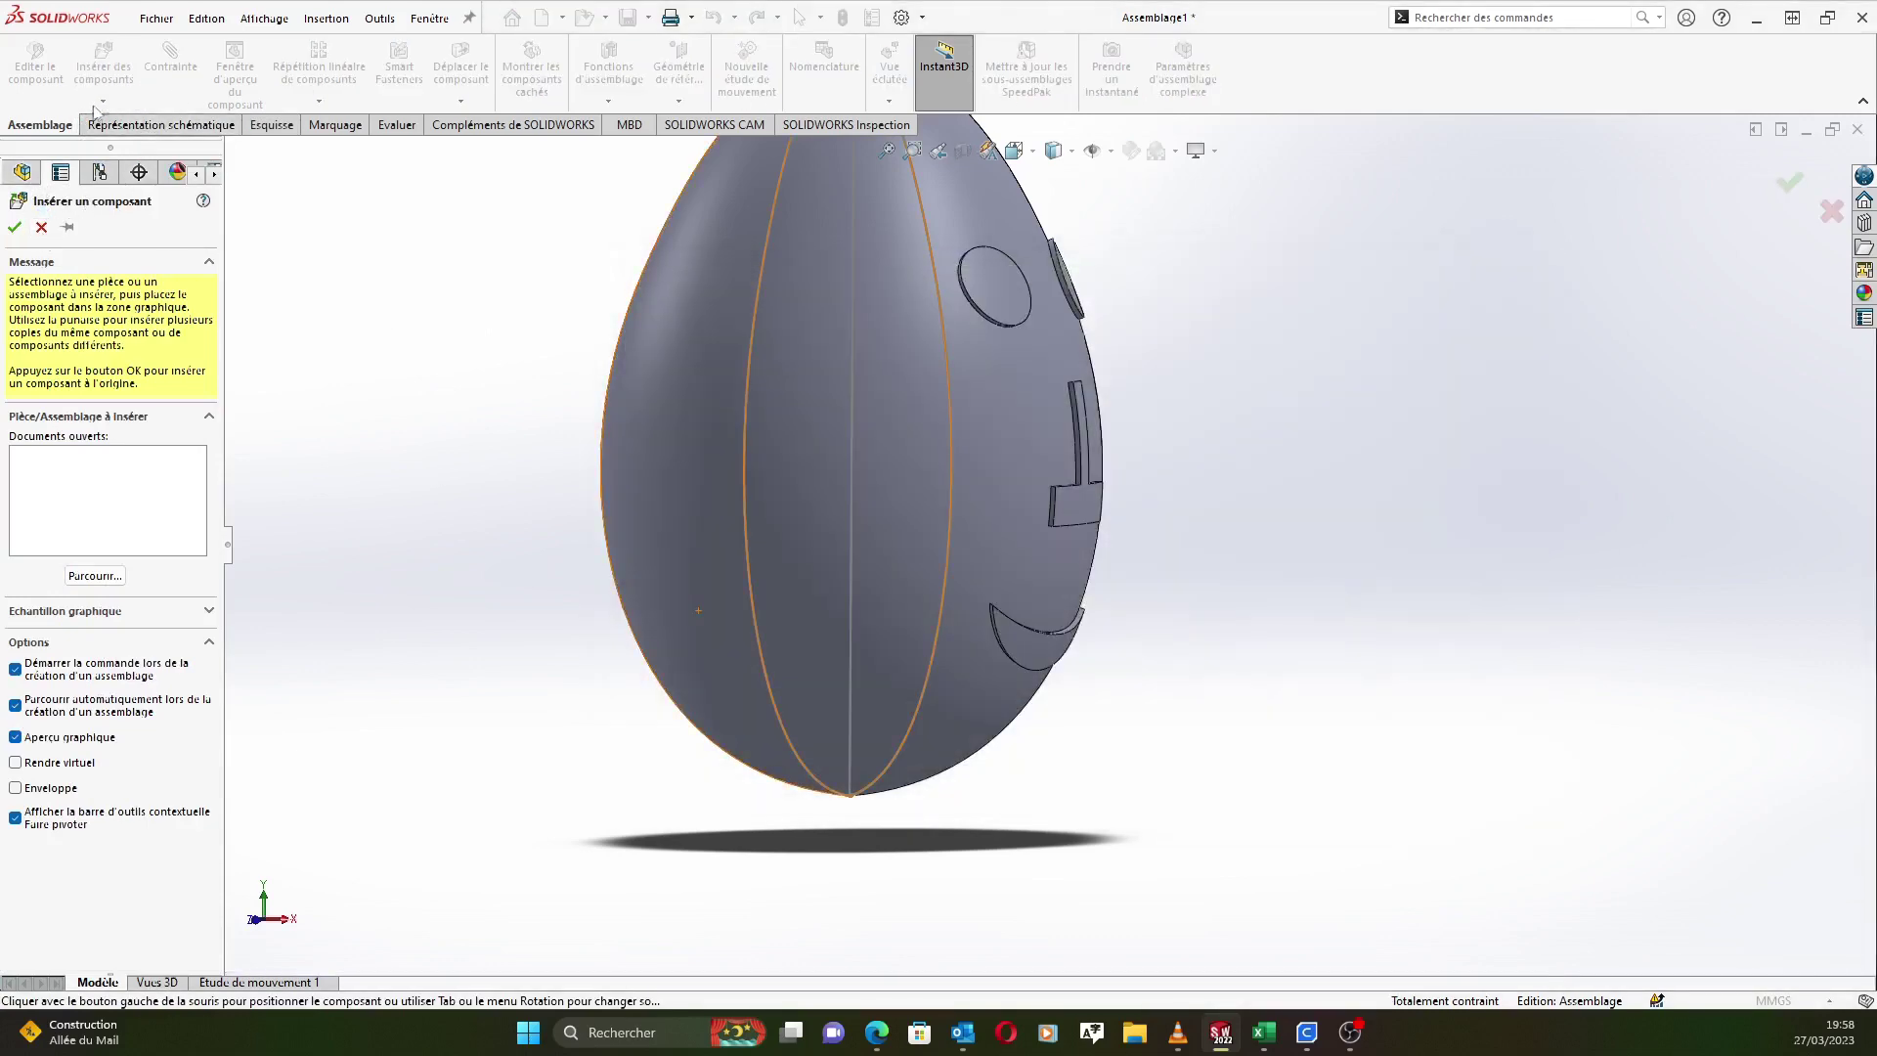
{"action": "left_click", "coordinate": [42, 227]}
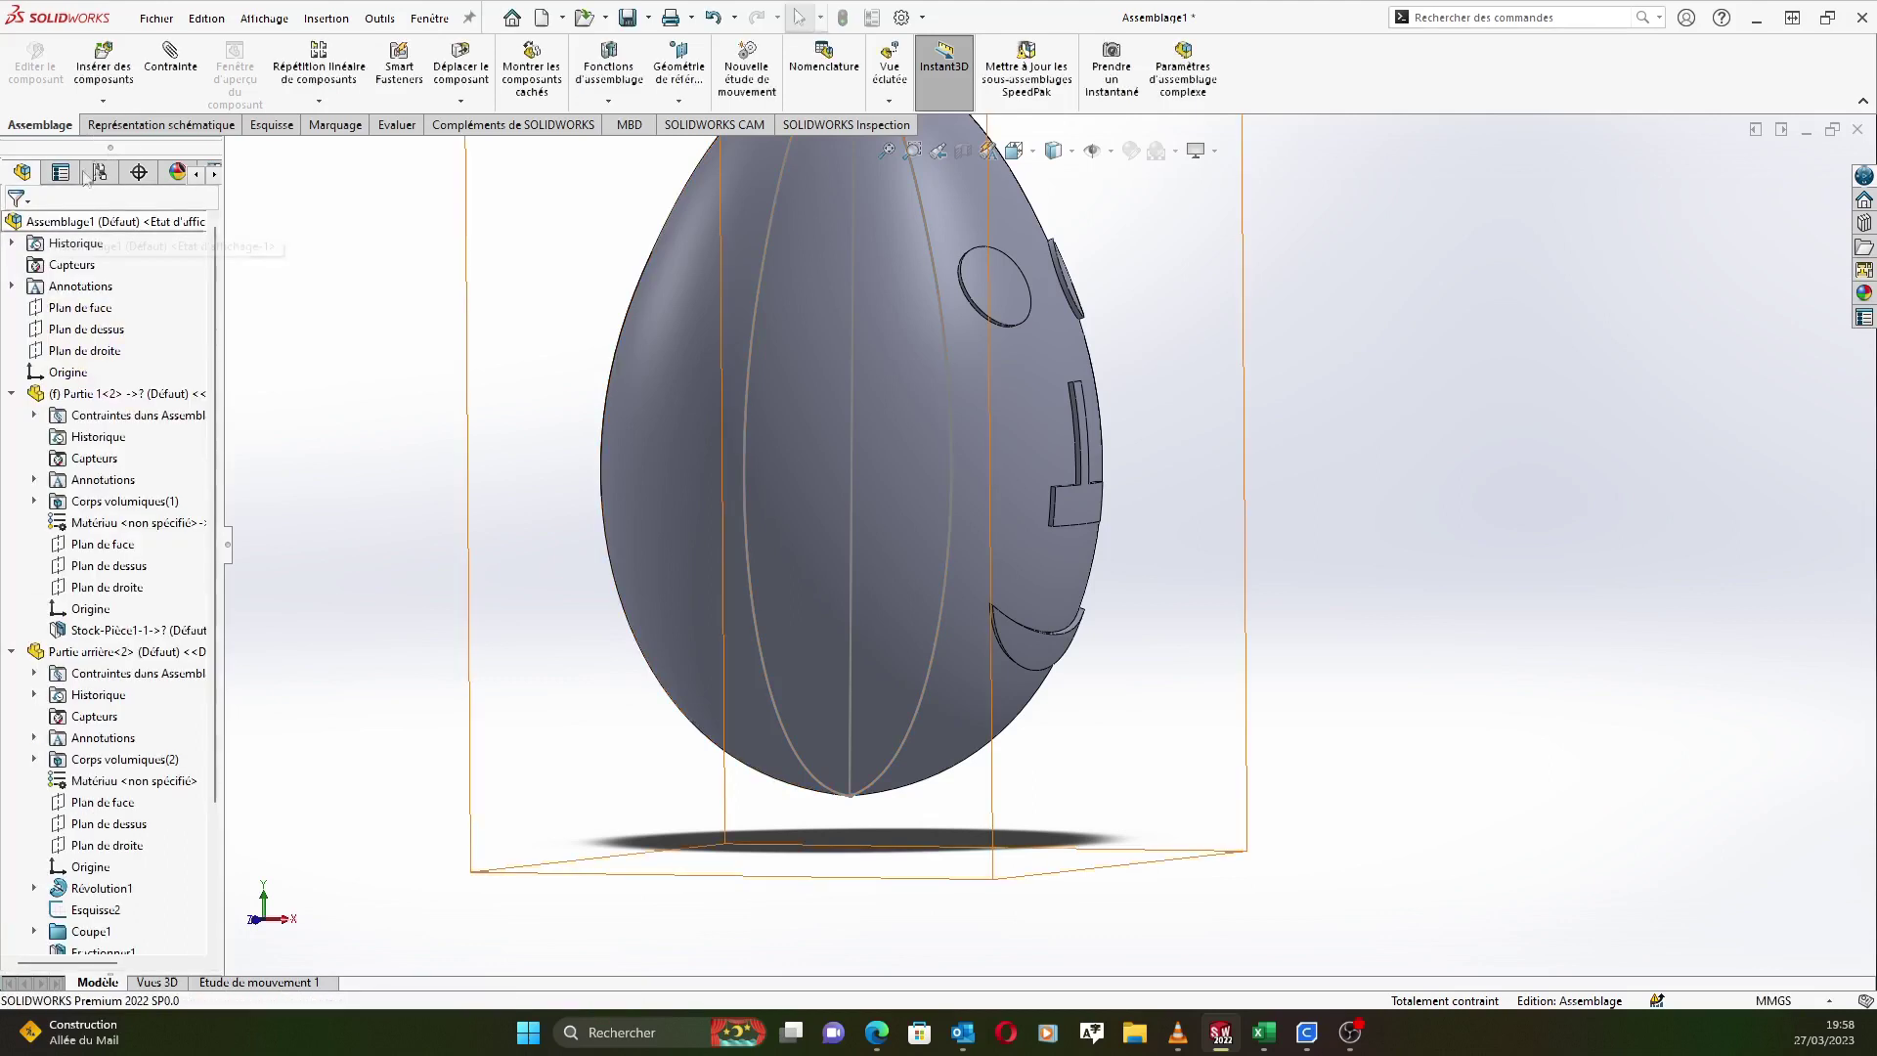
Create a new part within the assembly, positioned on Plan de face of Partie arrière.
{"action": "left_click", "coordinate": [103, 101]}
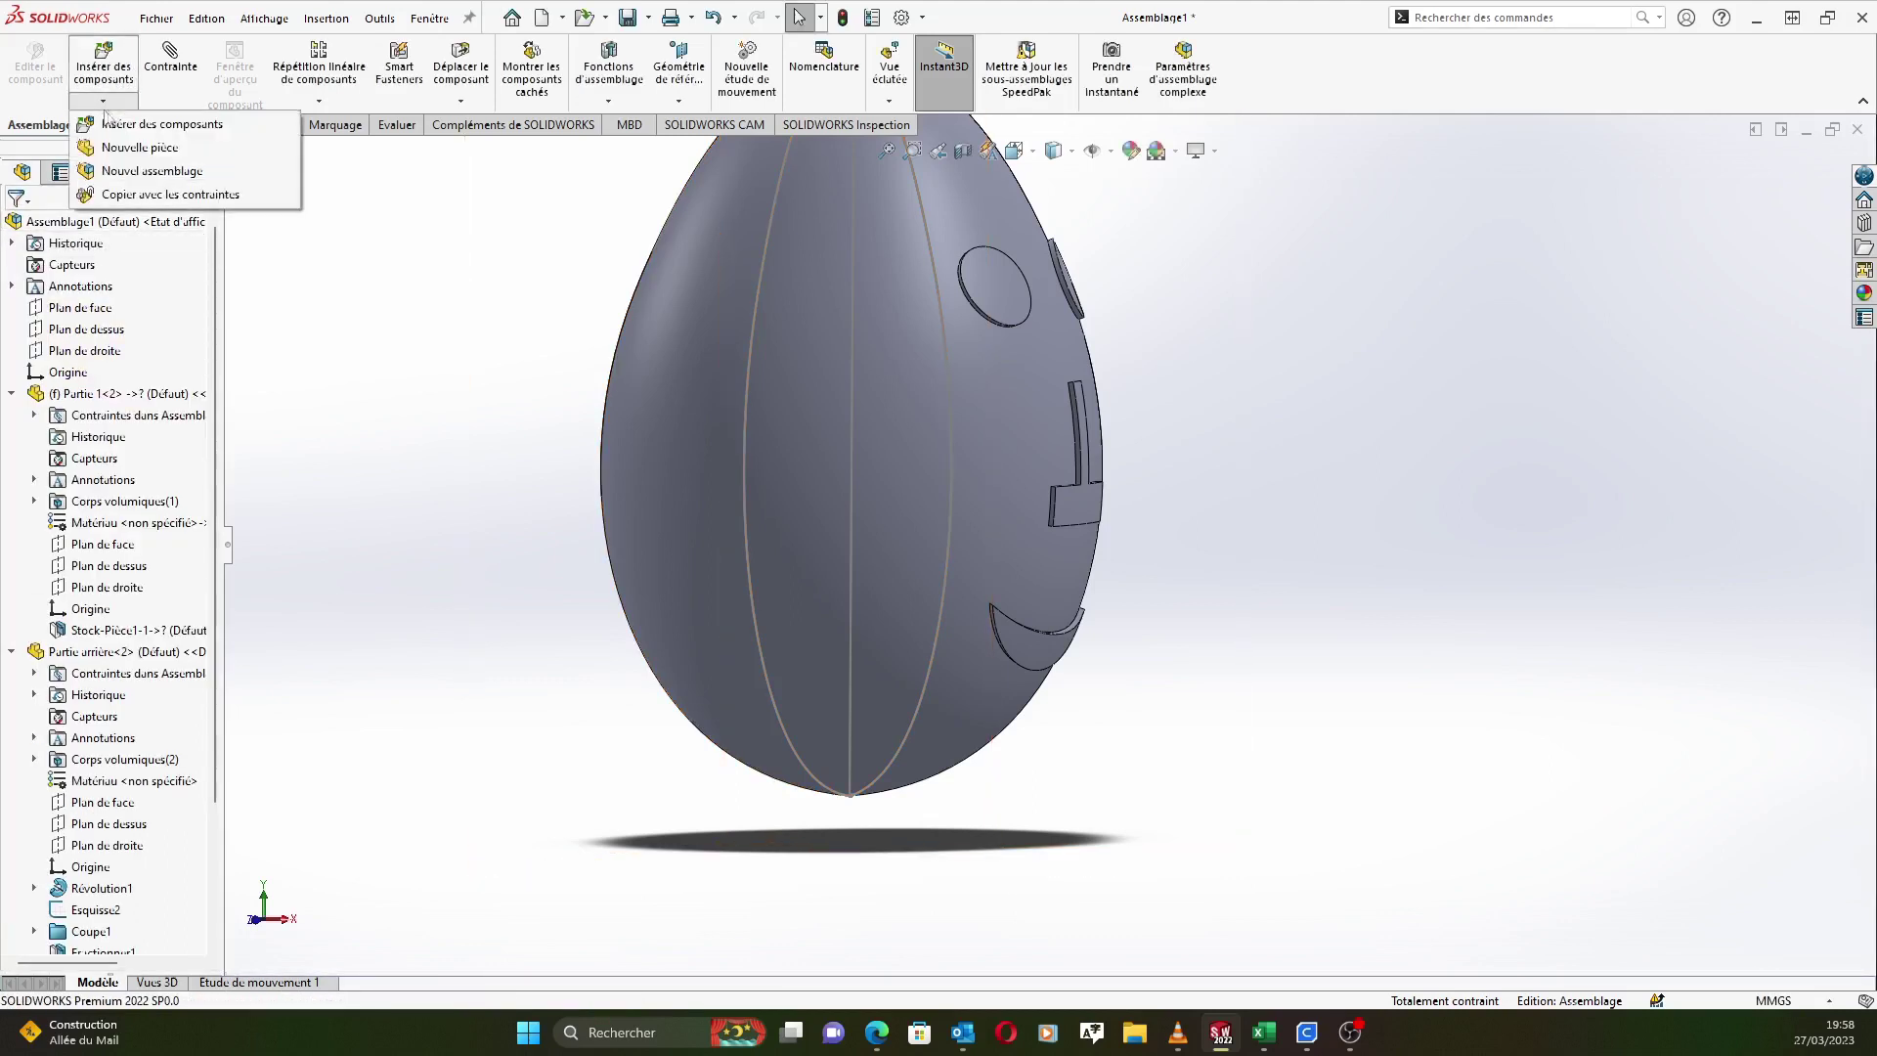
{"action": "left_click", "coordinate": [146, 149]}
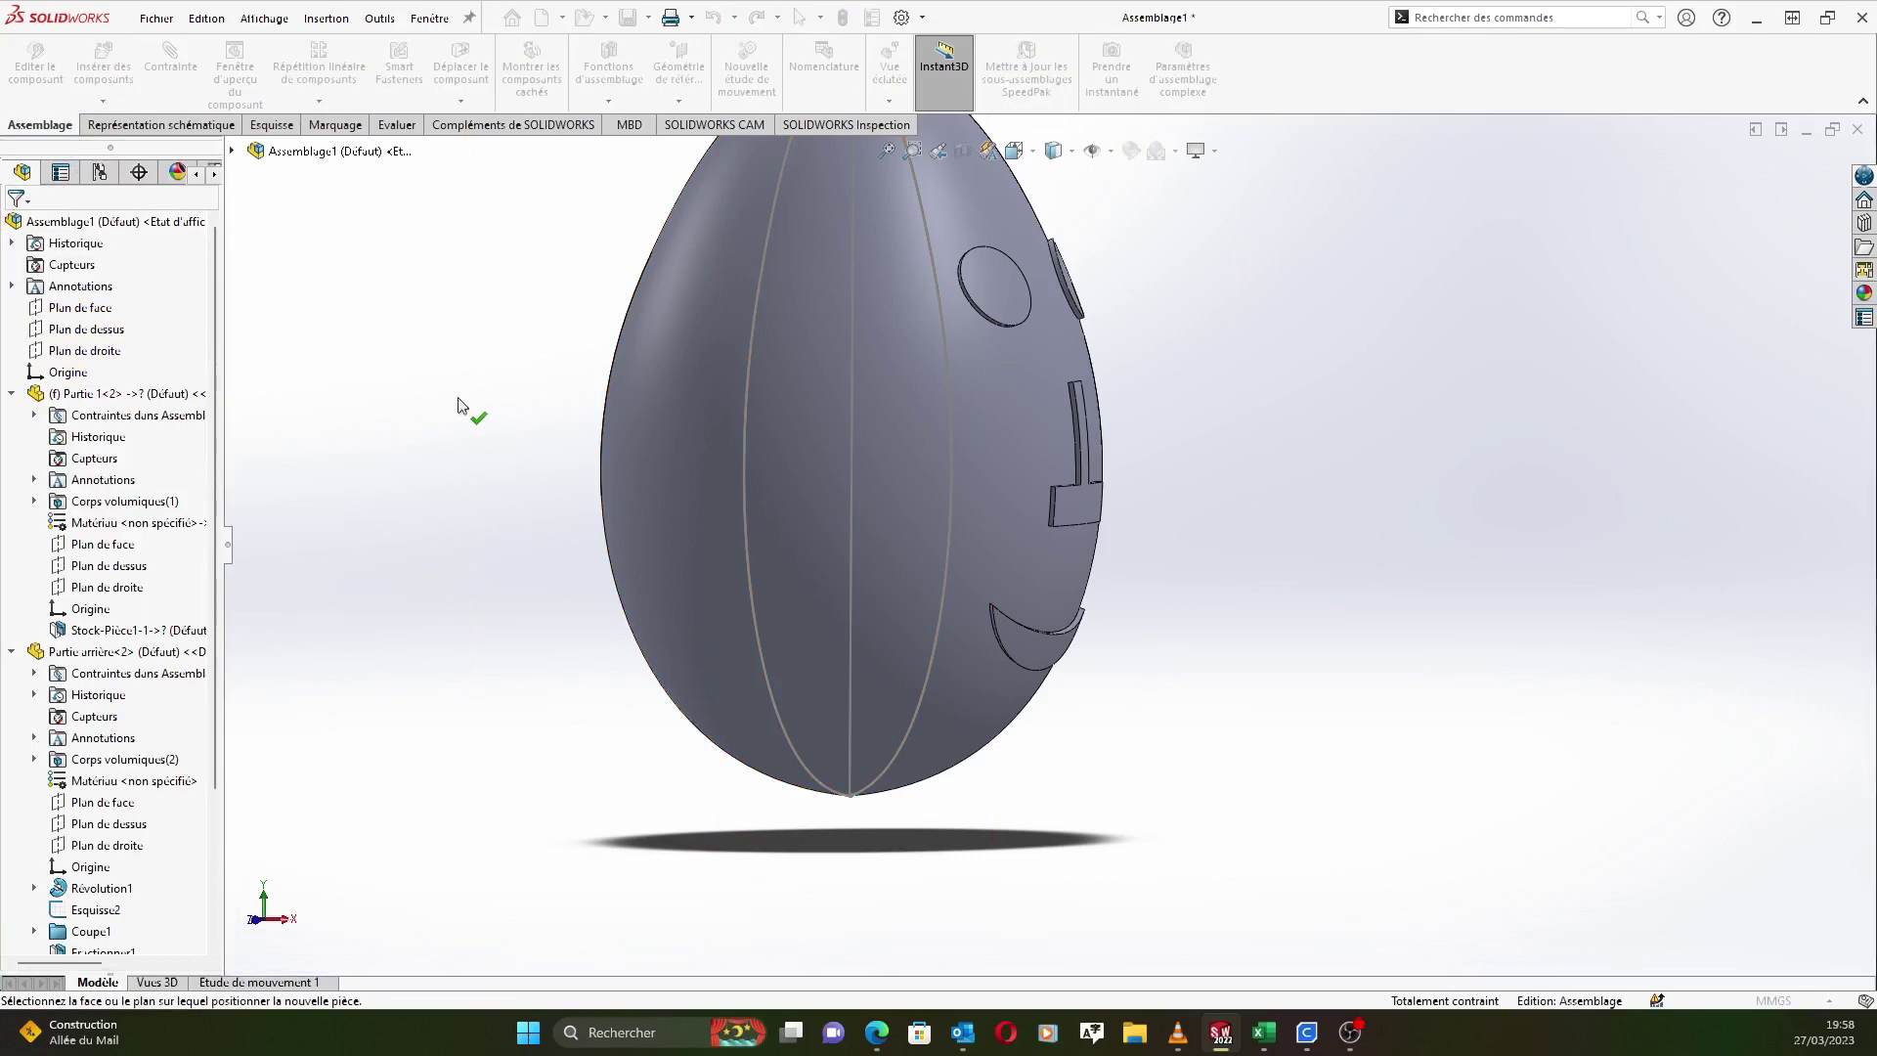
{"action": "left_click", "coordinate": [232, 152]}
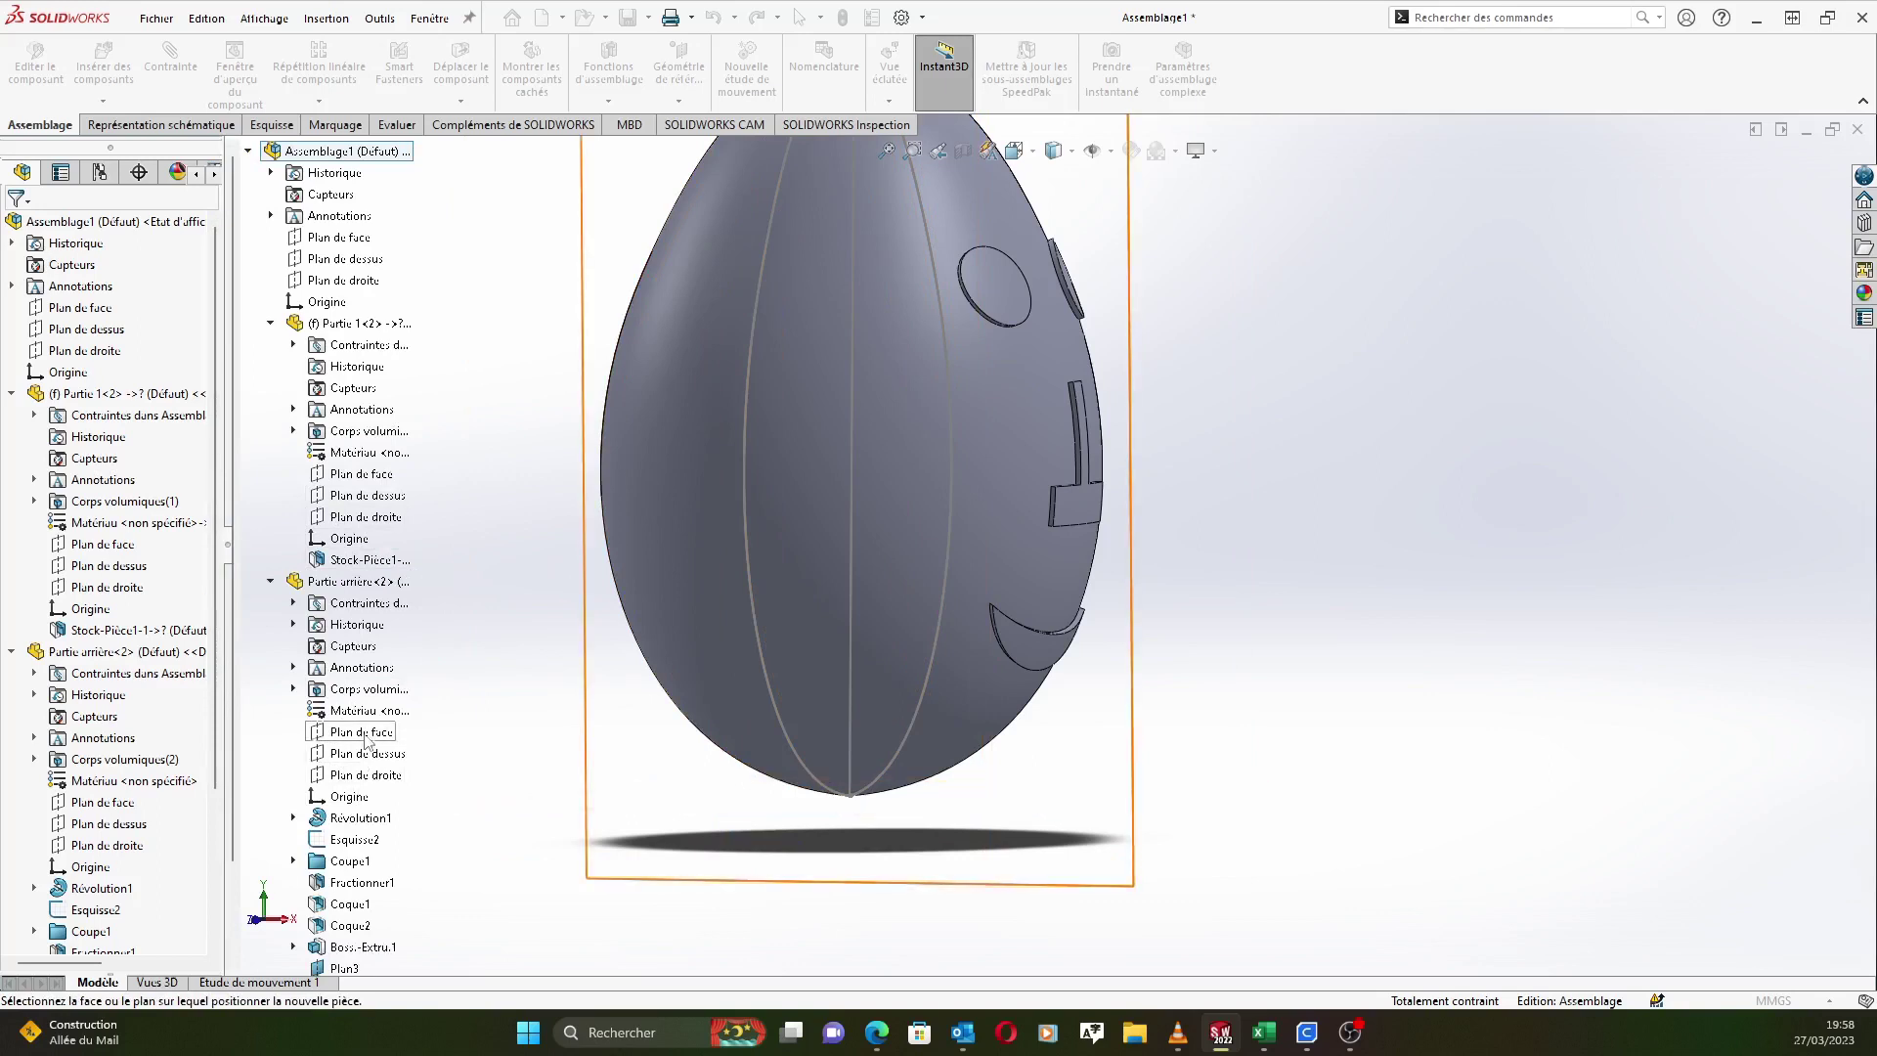
{"action": "left_click", "coordinate": [364, 735]}
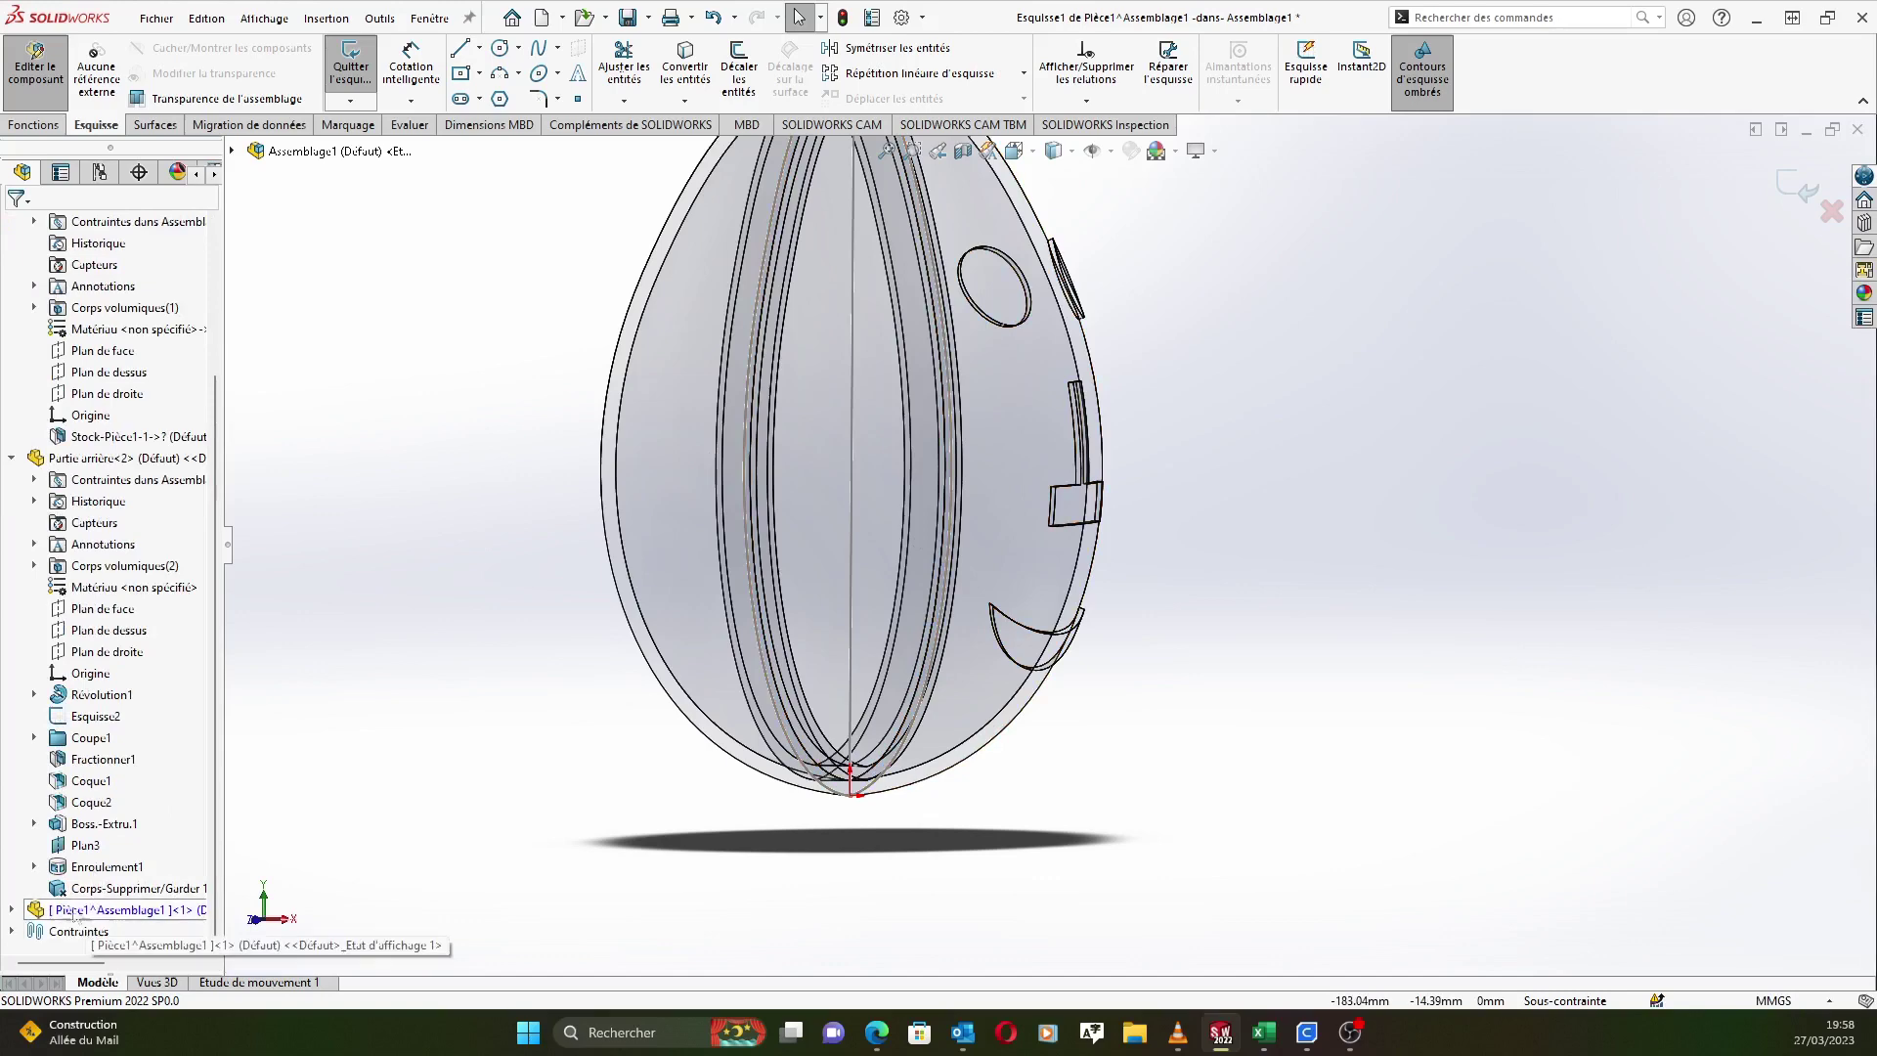
In the new part's sketch, convert the outer profile edges of both egg halves into sketch curves, working normal to the sketch plane.
{"action": "left_click", "coordinate": [12, 910]}
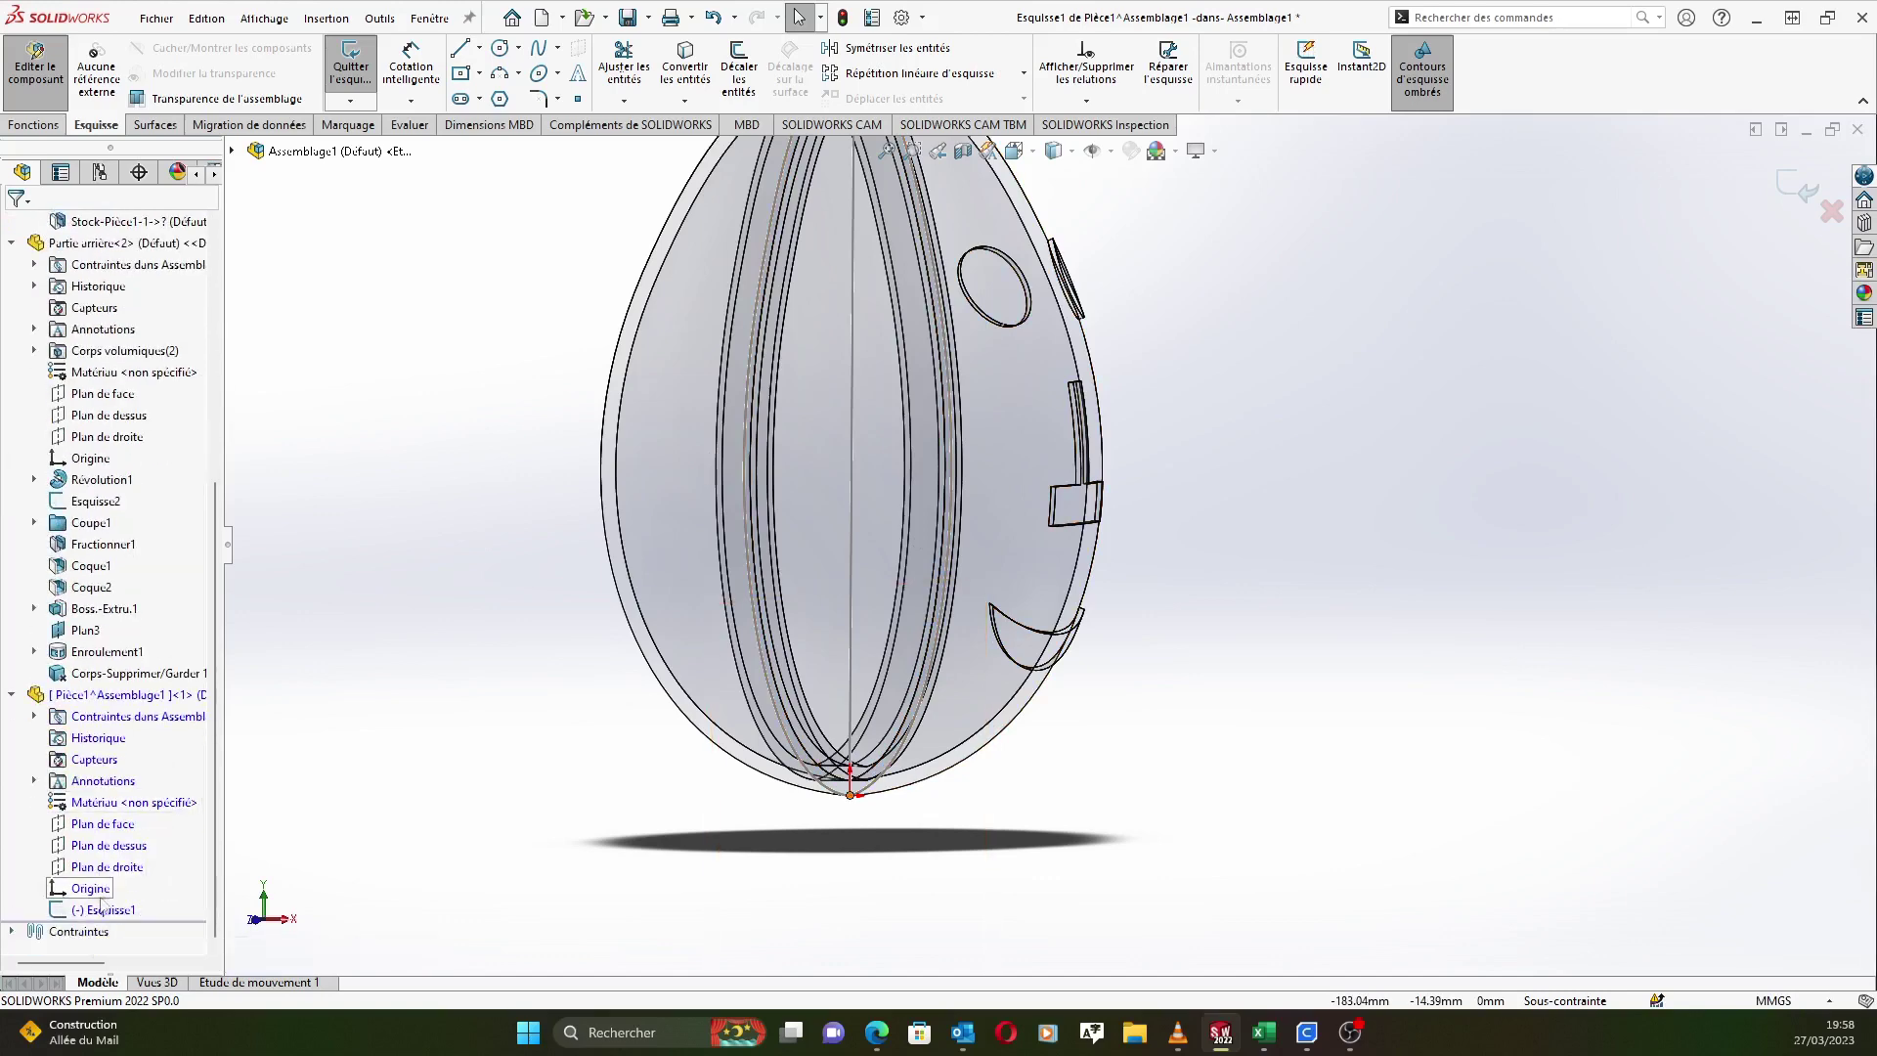
{"action": "left_click", "coordinate": [103, 909]}
{"action": "left_click", "coordinate": [132, 891]}
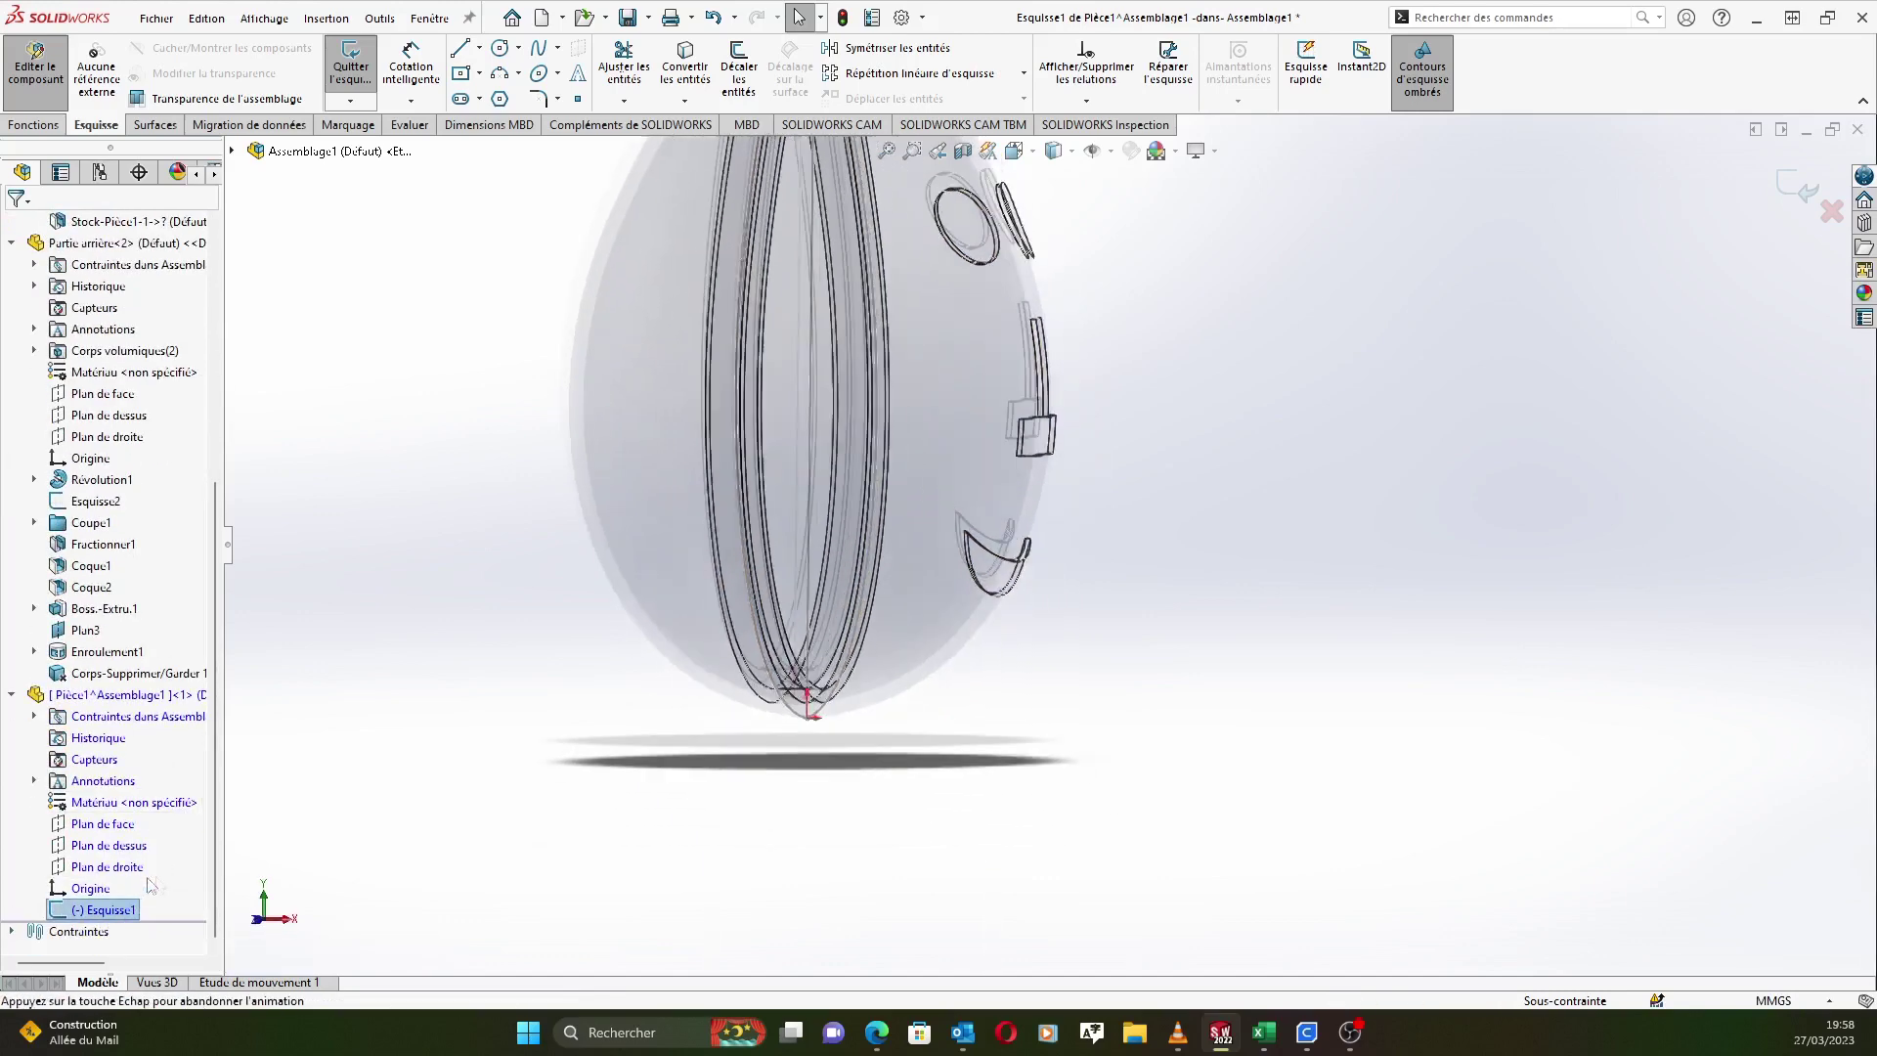
{"action": "scroll", "coordinate": [1042, 761], "scroll_direction": "down", "scroll_amount": 5}
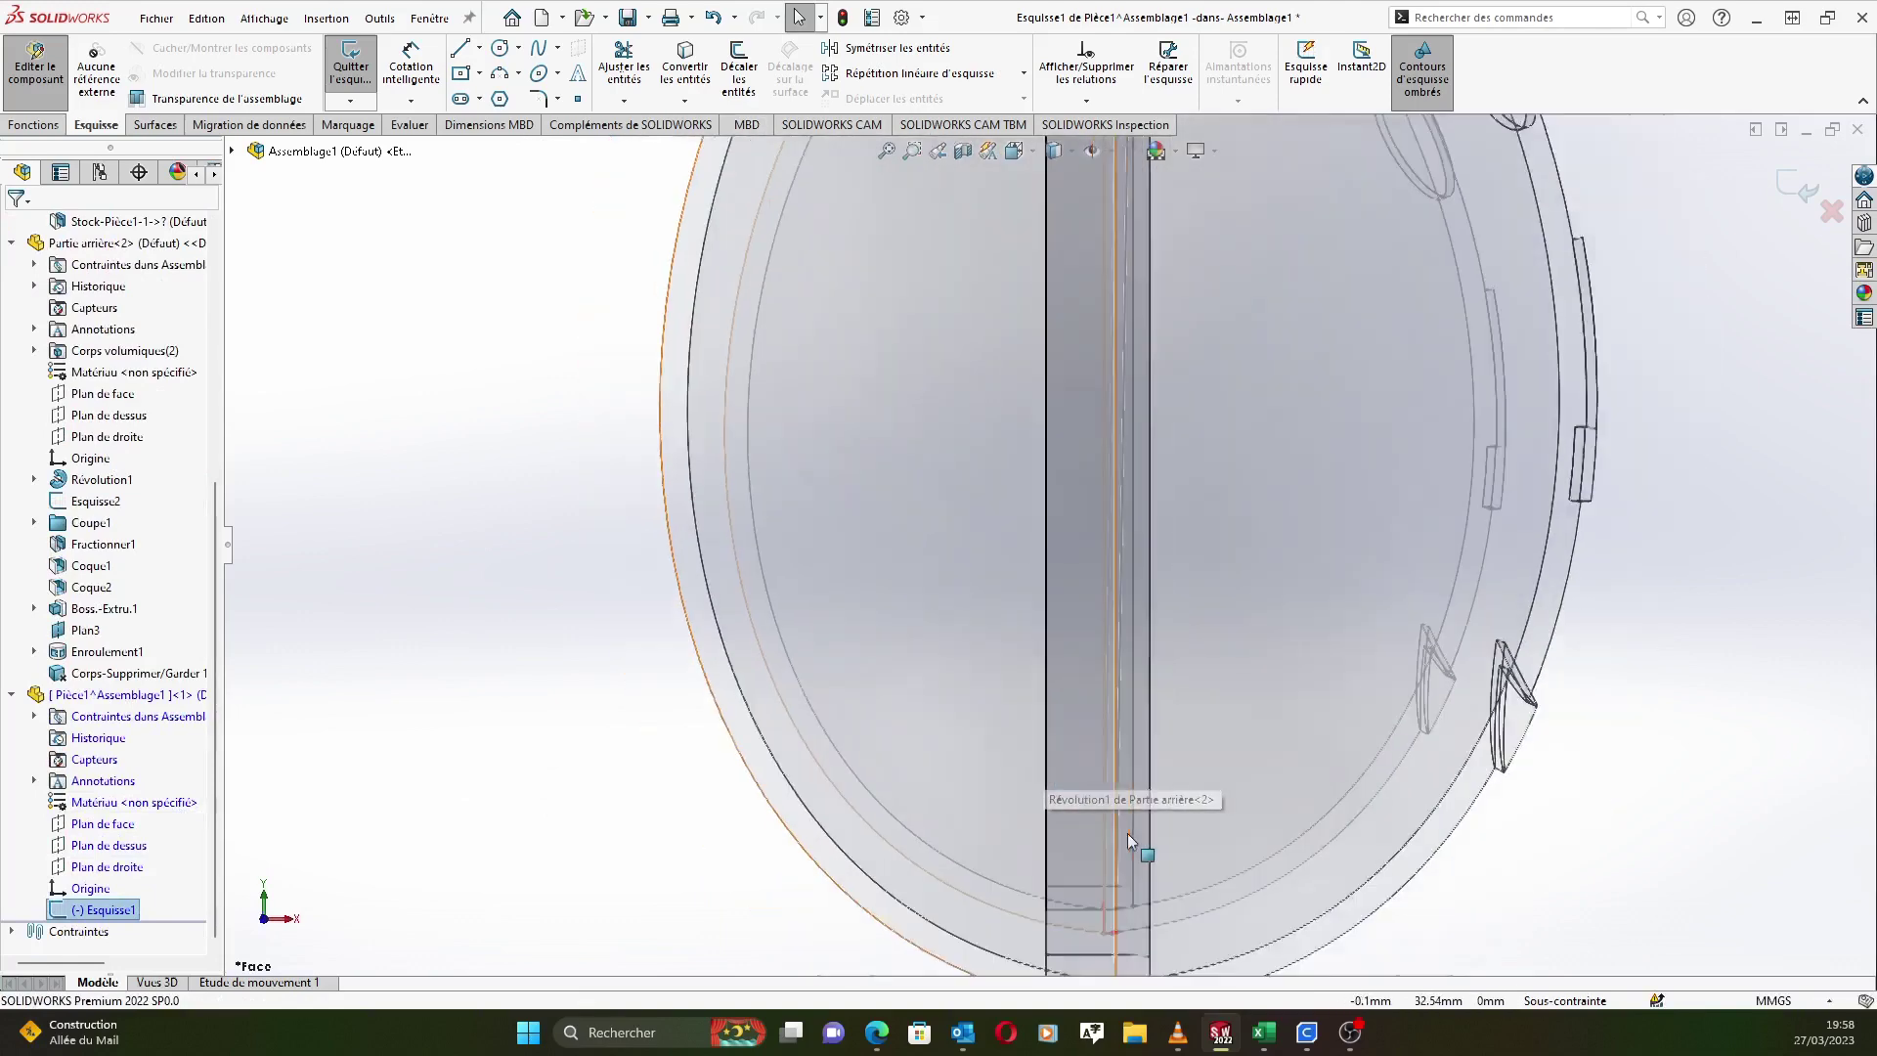
{"action": "scroll", "coordinate": [1223, 867], "scroll_direction": "down", "scroll_amount": 2}
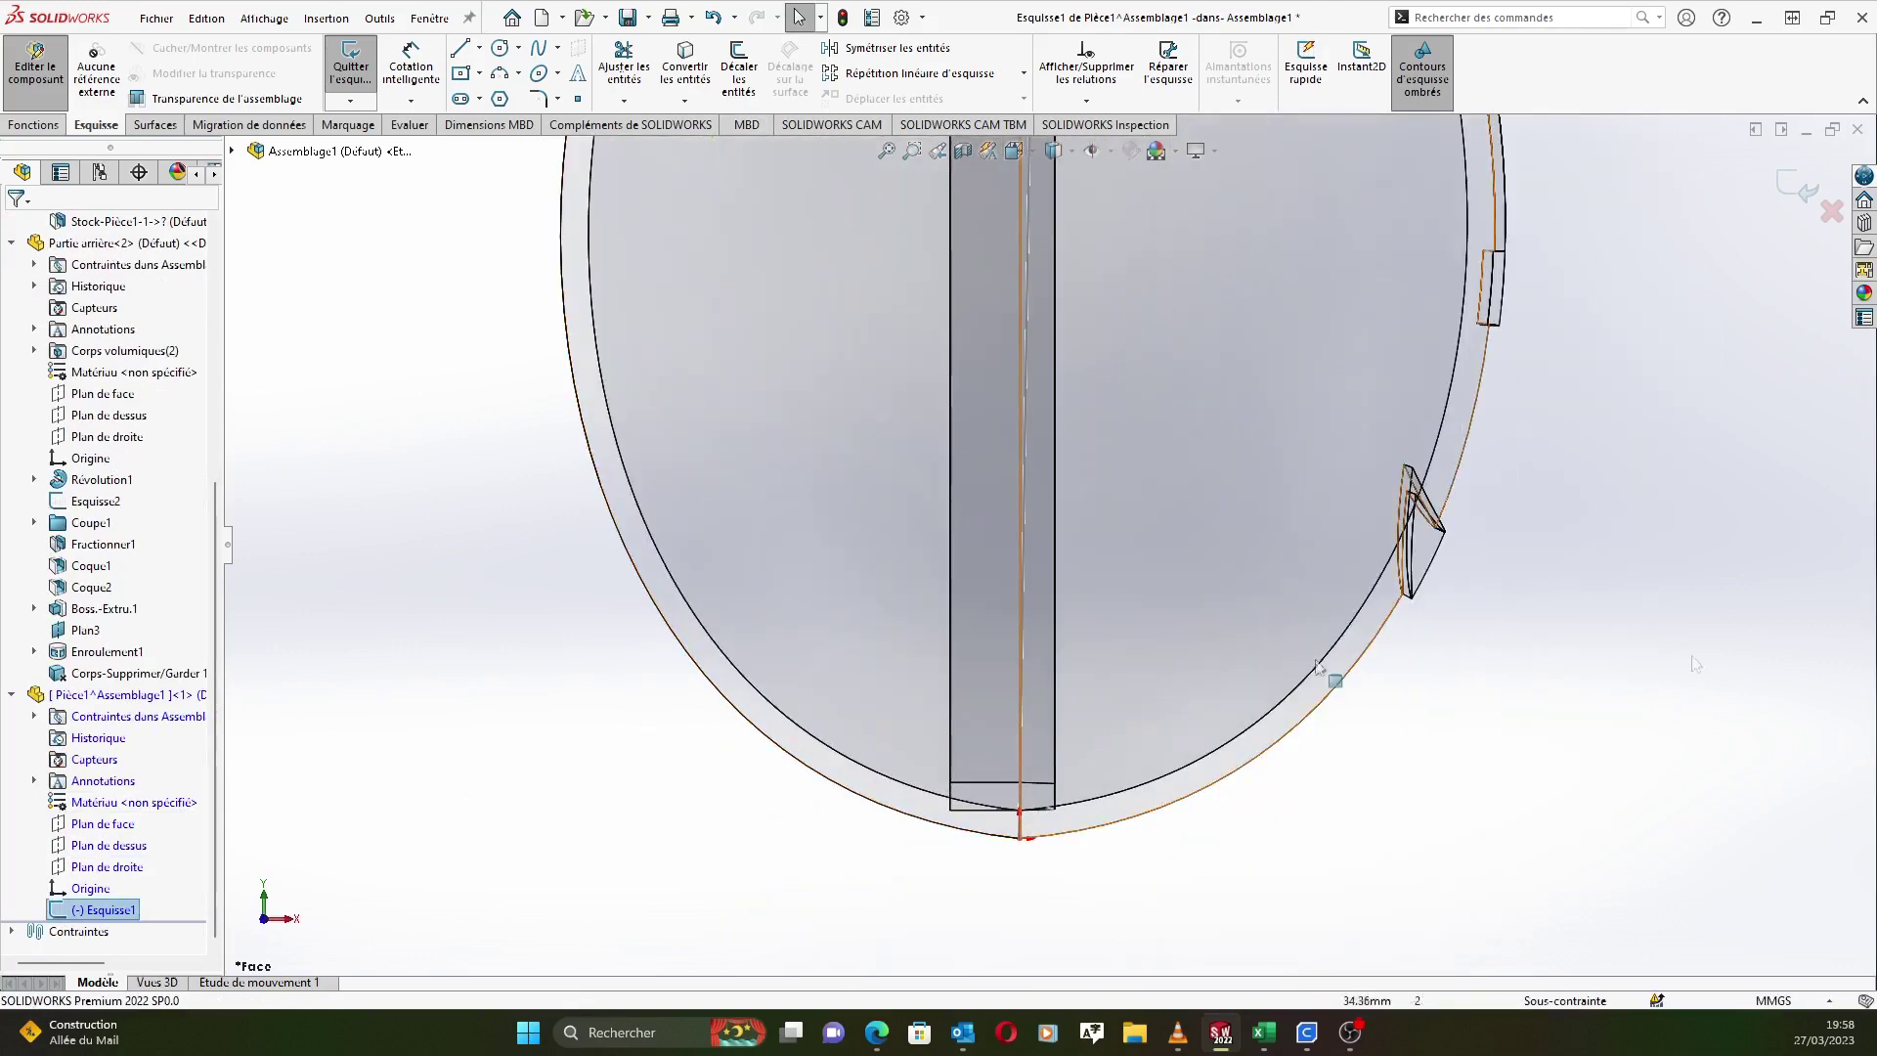
{"action": "scroll", "coordinate": [1058, 548], "scroll_direction": "up", "scroll_amount": 3}
{"action": "scroll", "coordinate": [1066, 431], "scroll_direction": "up", "scroll_amount": 3}
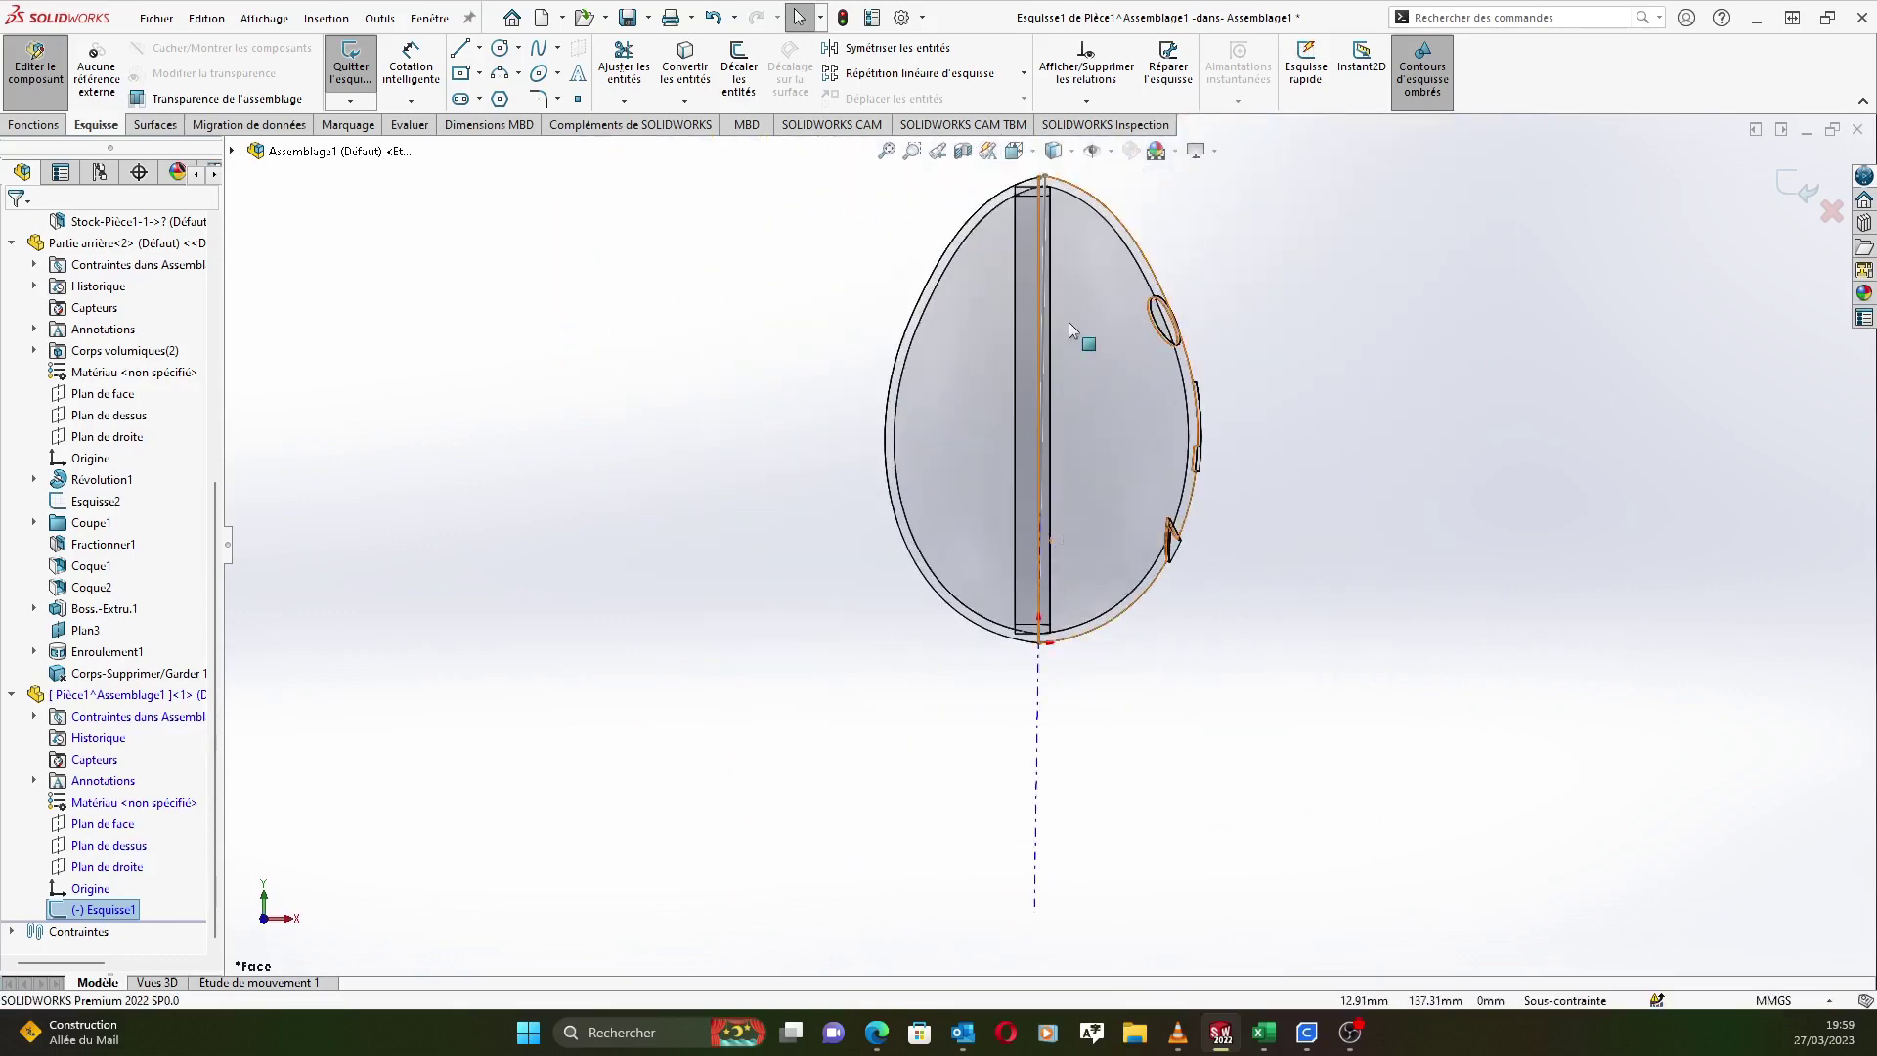
{"action": "scroll", "coordinate": [1069, 323], "scroll_direction": "down", "scroll_amount": 2}
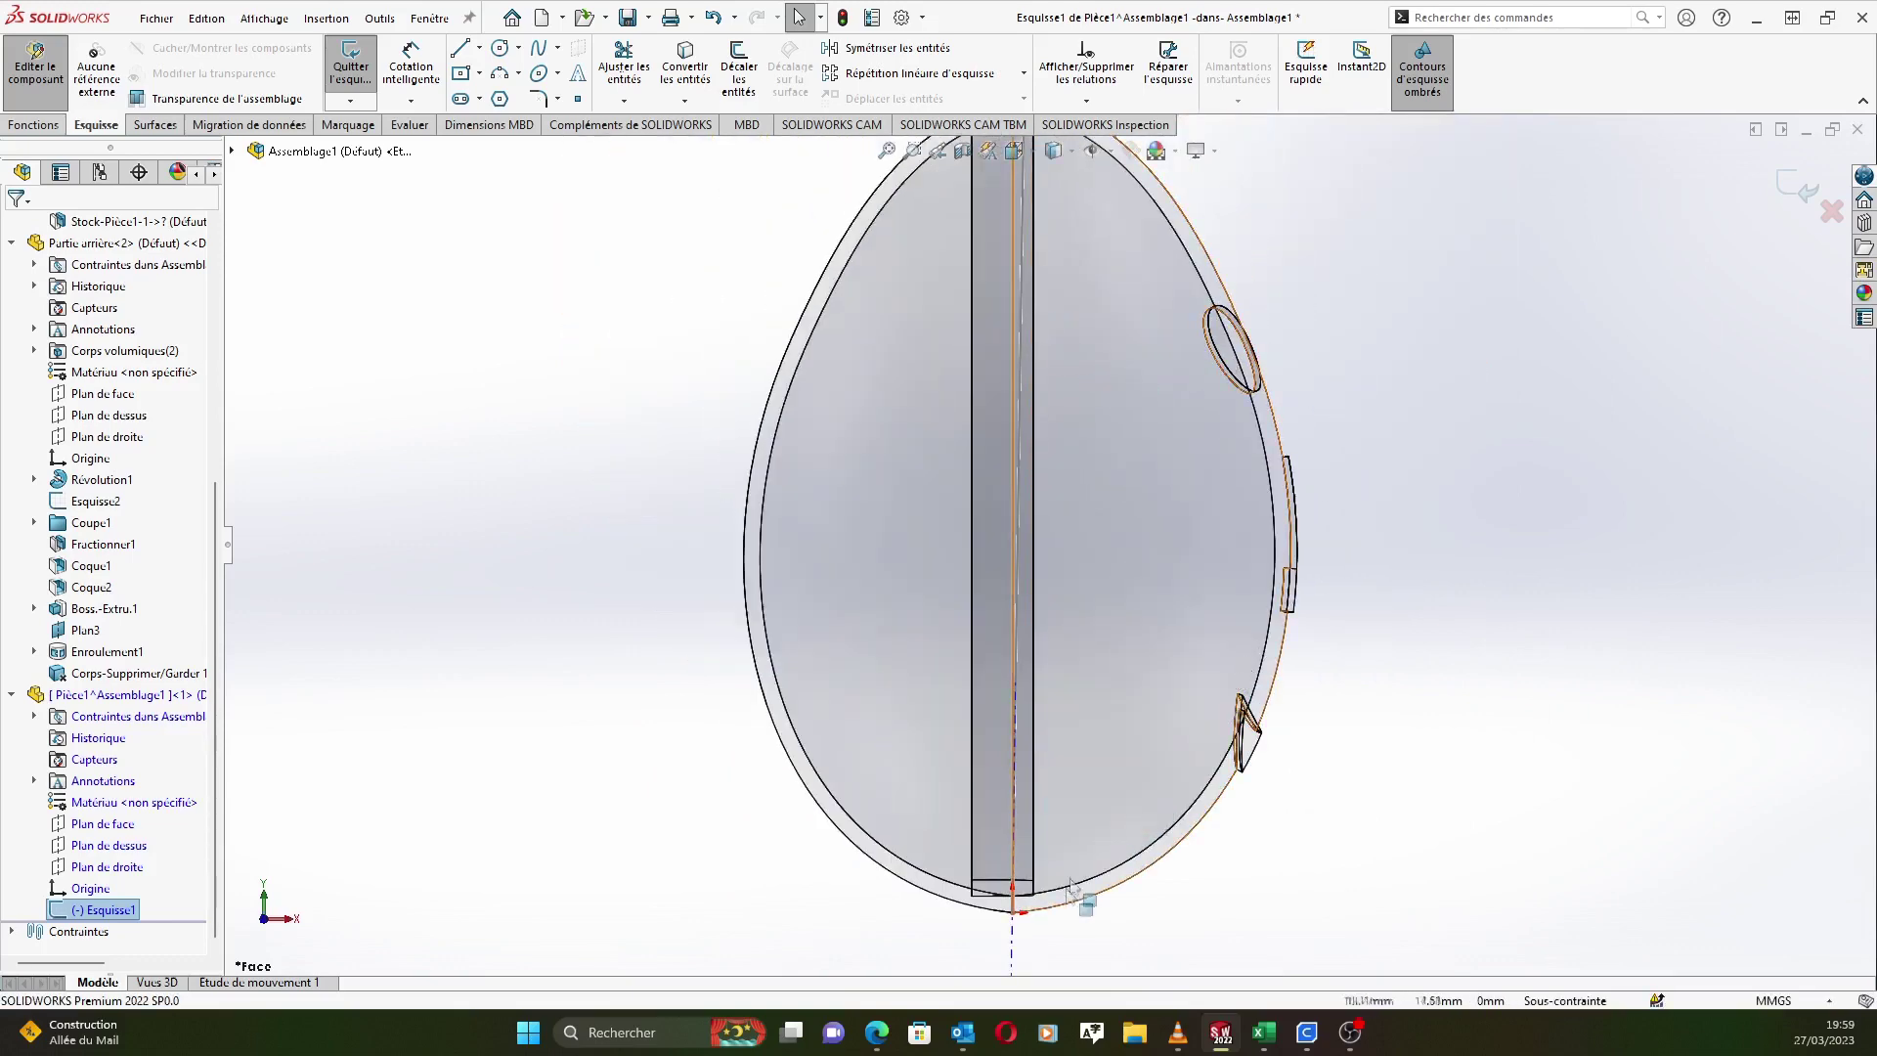
{"action": "scroll", "coordinate": [1012, 924], "scroll_direction": "down", "scroll_amount": 2}
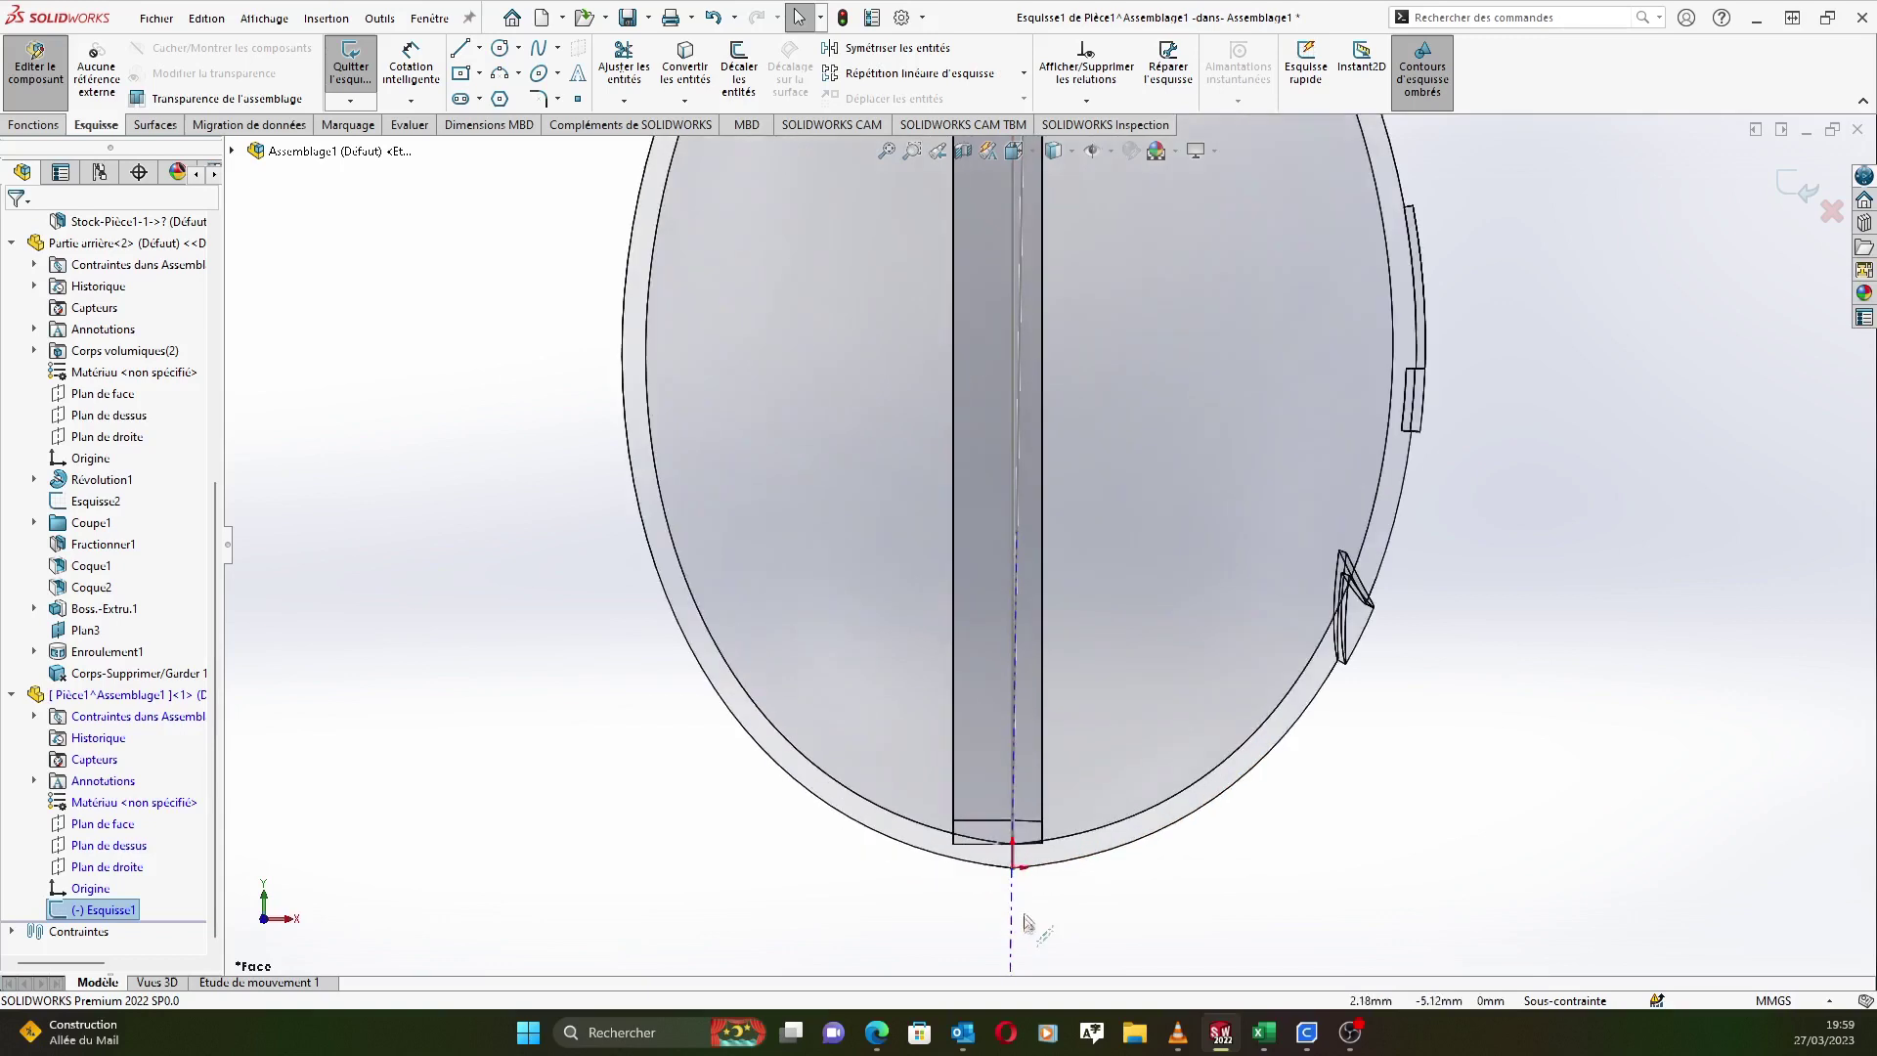
{"action": "left_click", "coordinate": [1255, 772]}
{"action": "left_click", "coordinate": [684, 65]}
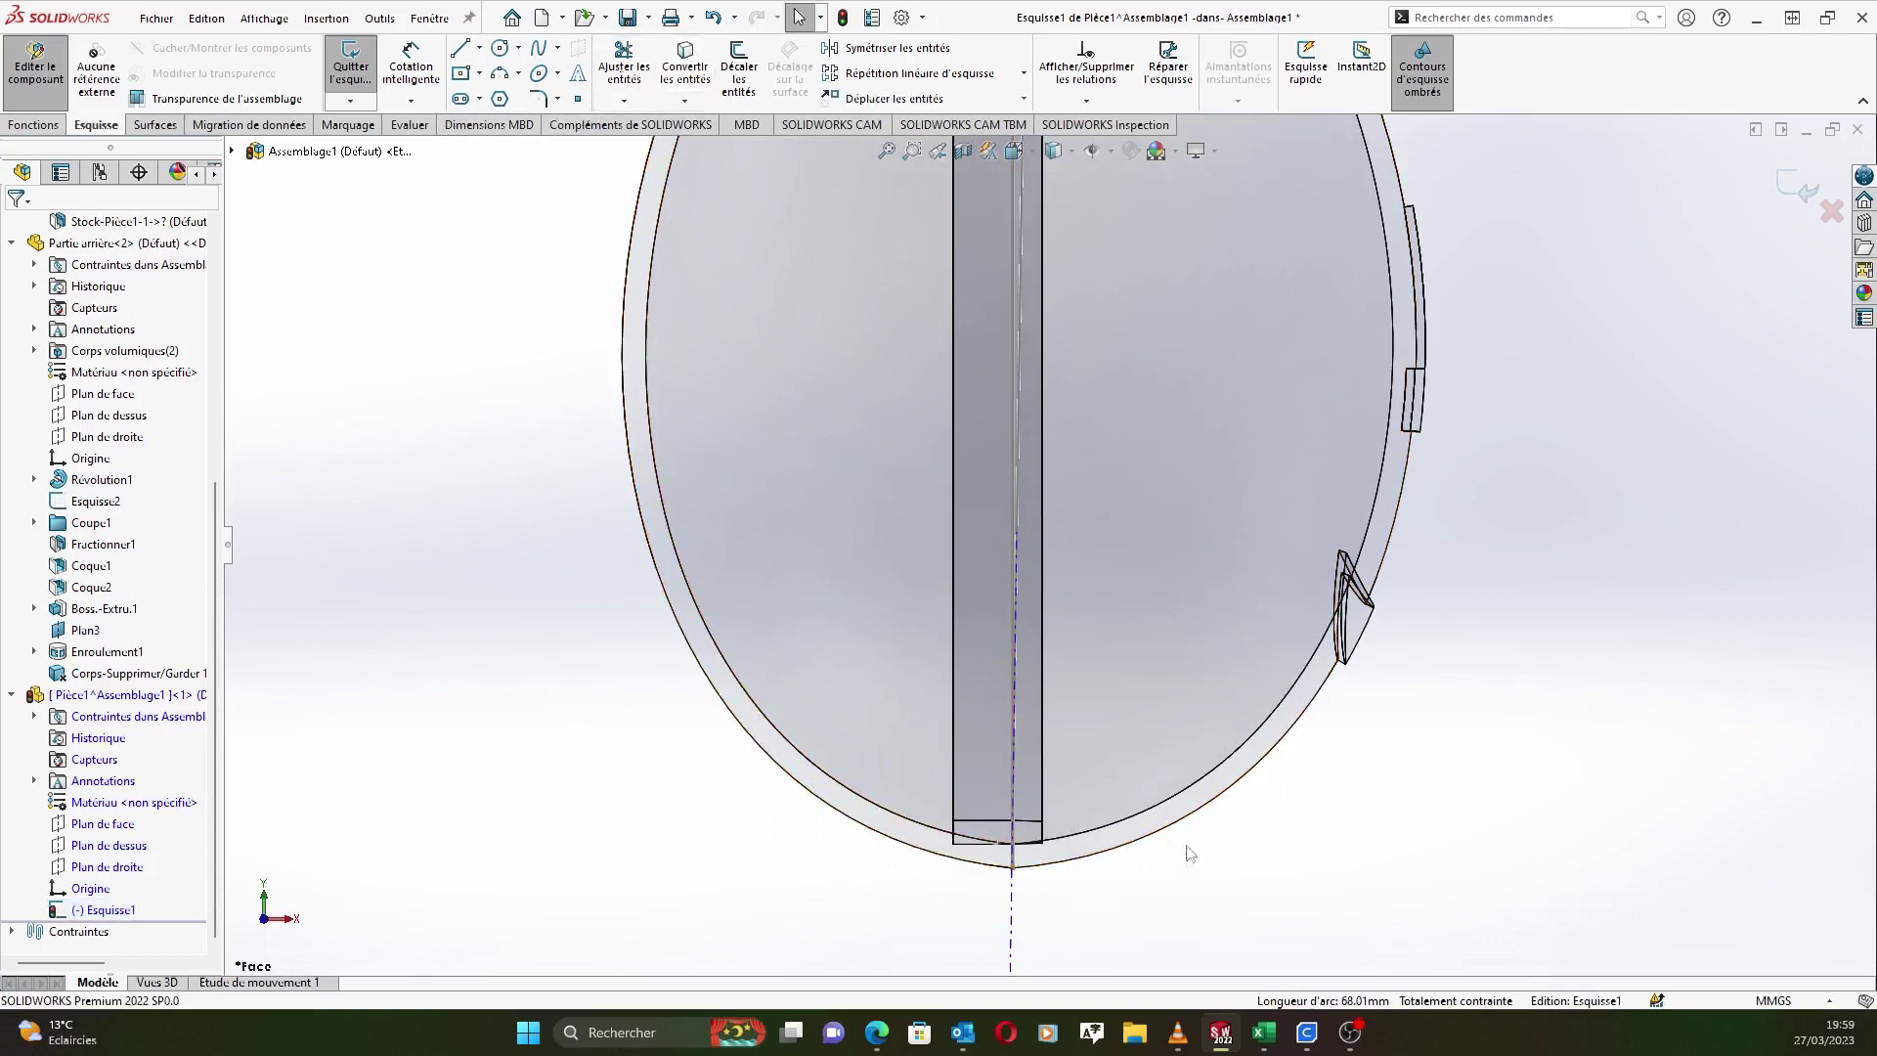
{"action": "left_click", "coordinate": [893, 846]}
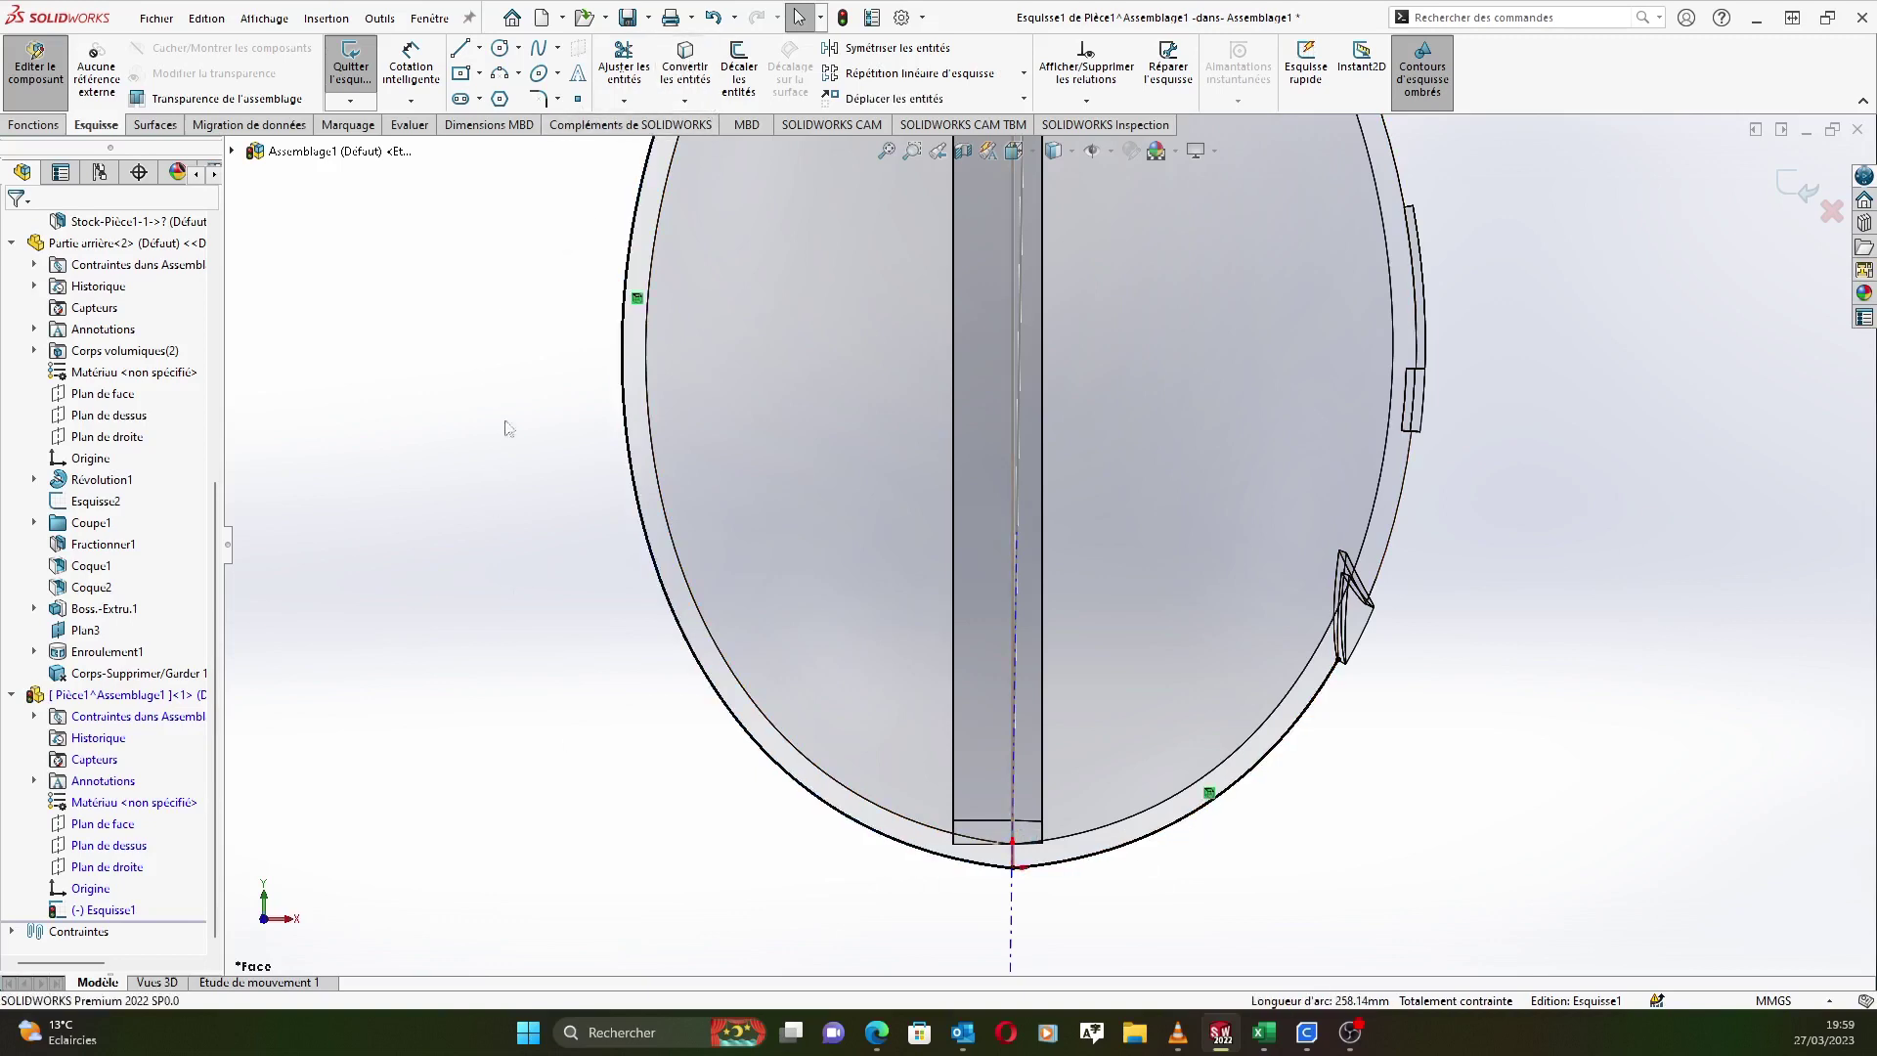
Sketch a horizontal construction line across the whole lower part of the egg, about 25 mm above its bottom tip.
{"action": "scroll", "coordinate": [589, 637], "scroll_direction": "up", "scroll_amount": 2}
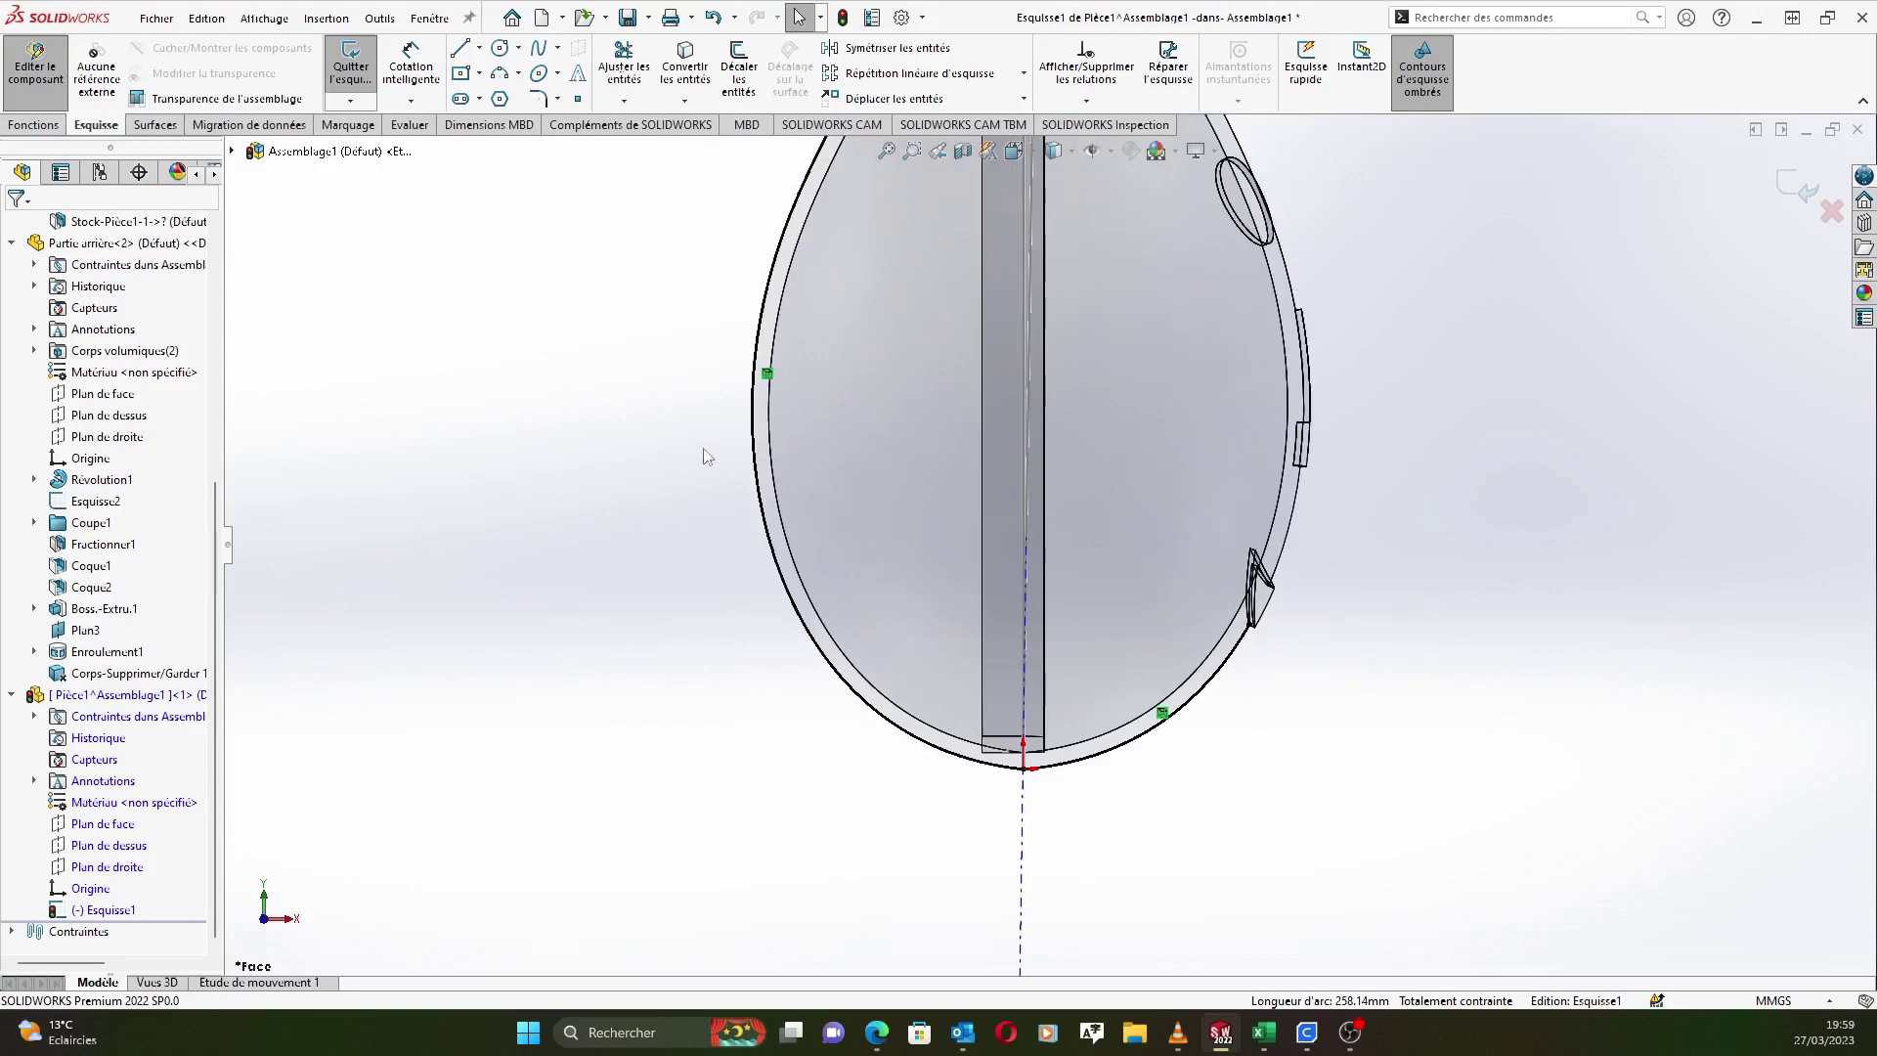
{"action": "scroll", "coordinate": [747, 589], "scroll_direction": "down", "scroll_amount": 3}
{"action": "scroll", "coordinate": [879, 699], "scroll_direction": "up", "scroll_amount": 2}
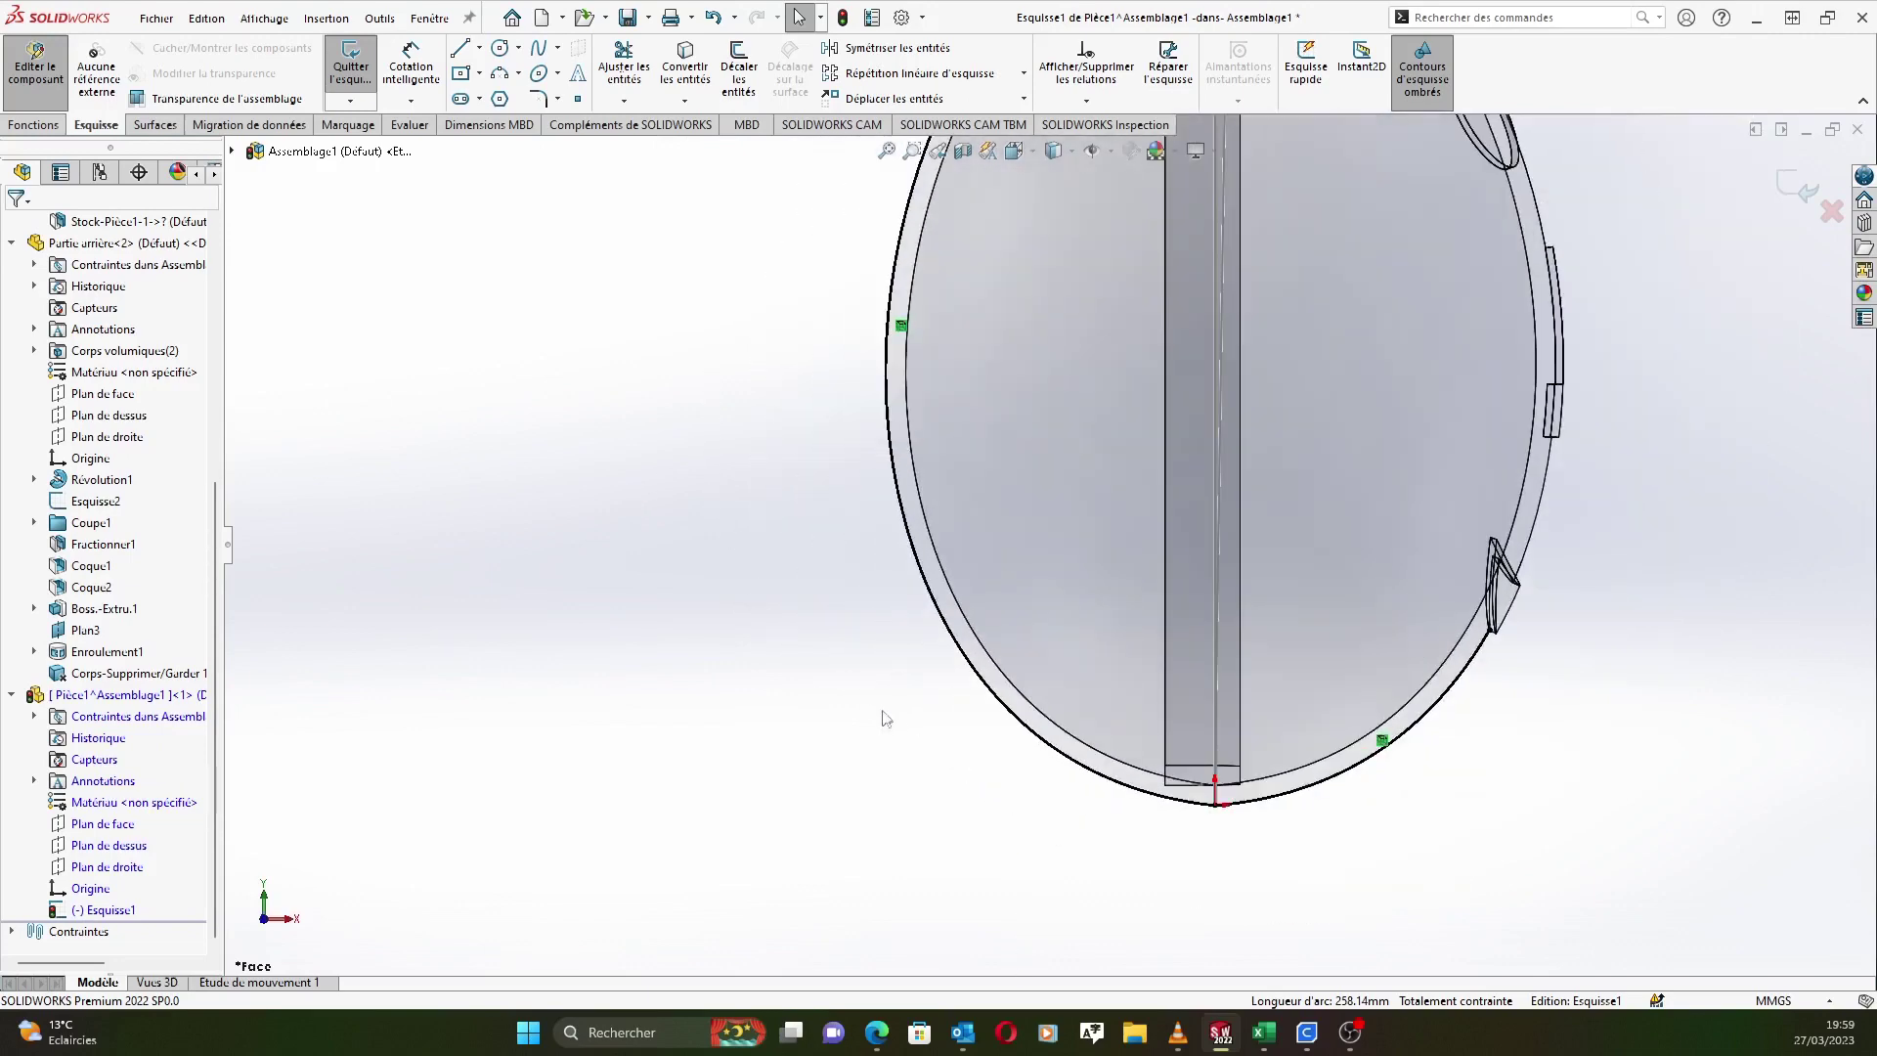
{"action": "scroll", "coordinate": [1416, 744], "scroll_direction": "down", "scroll_amount": 1}
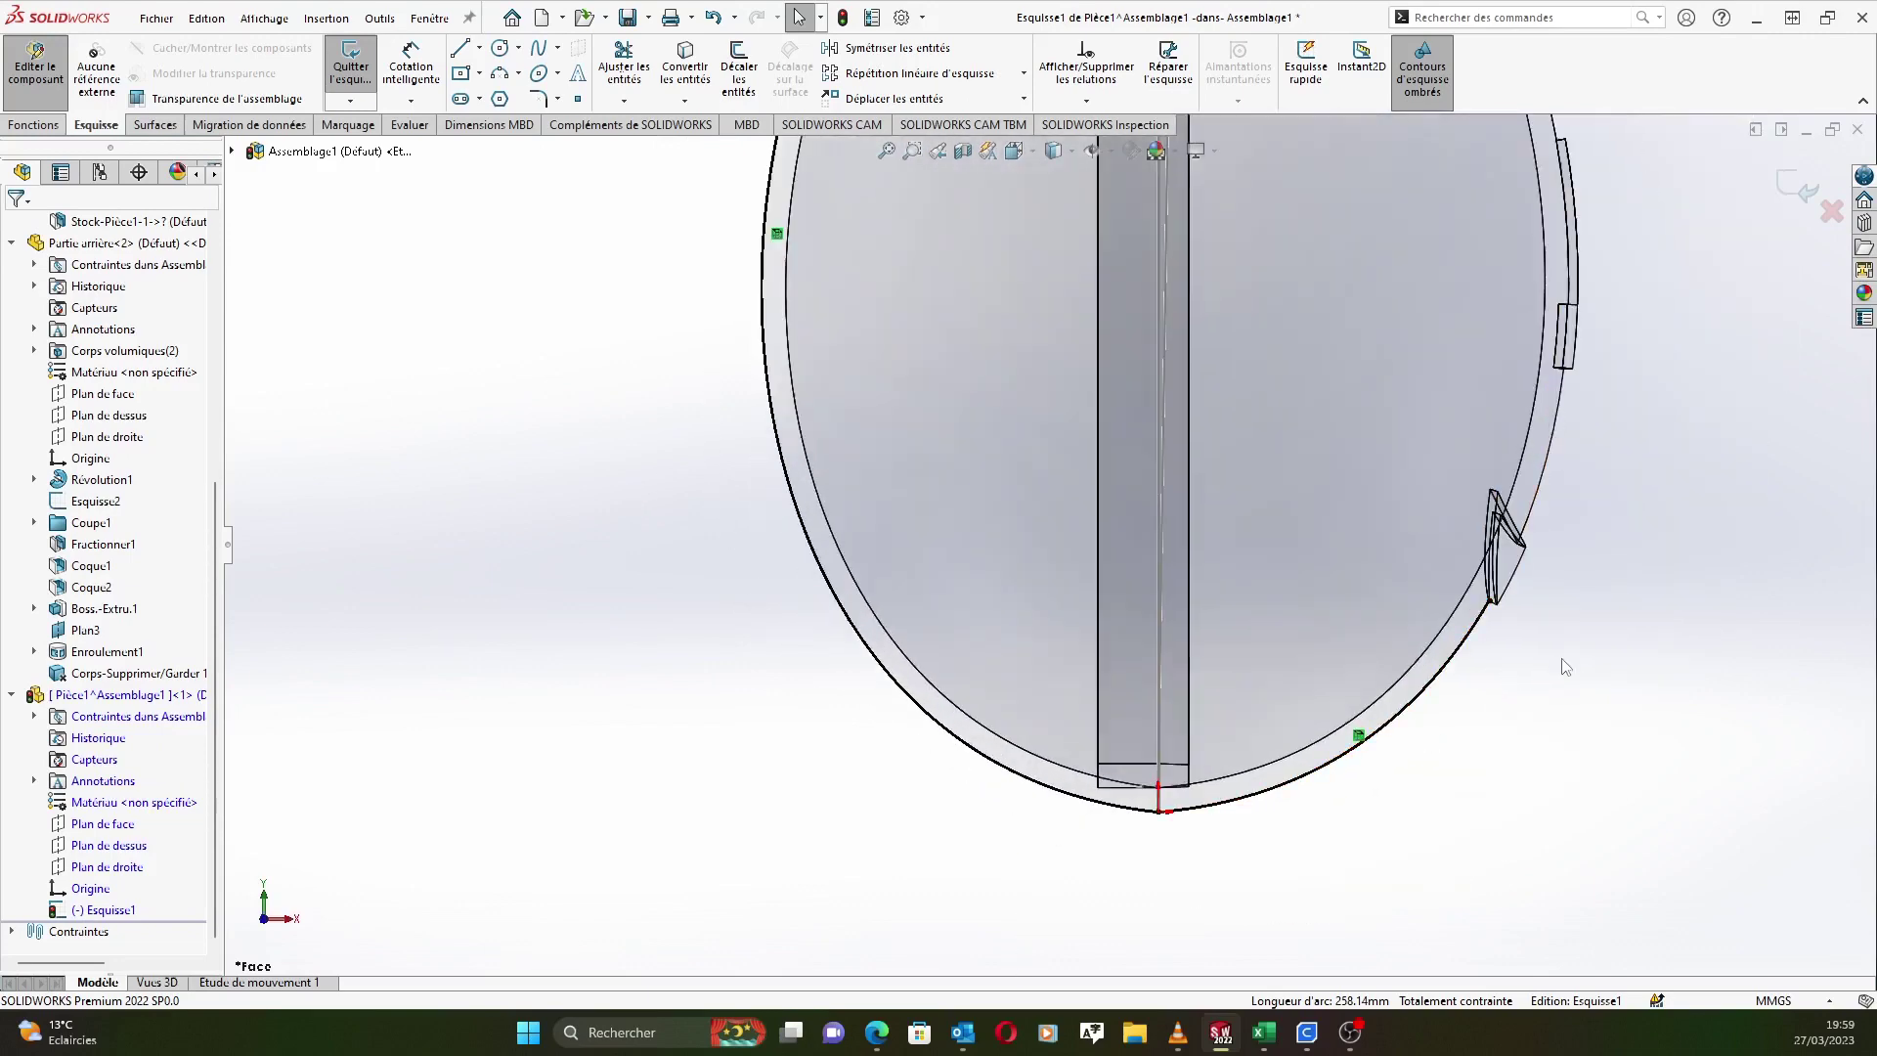
{"action": "left_click", "coordinate": [479, 49]}
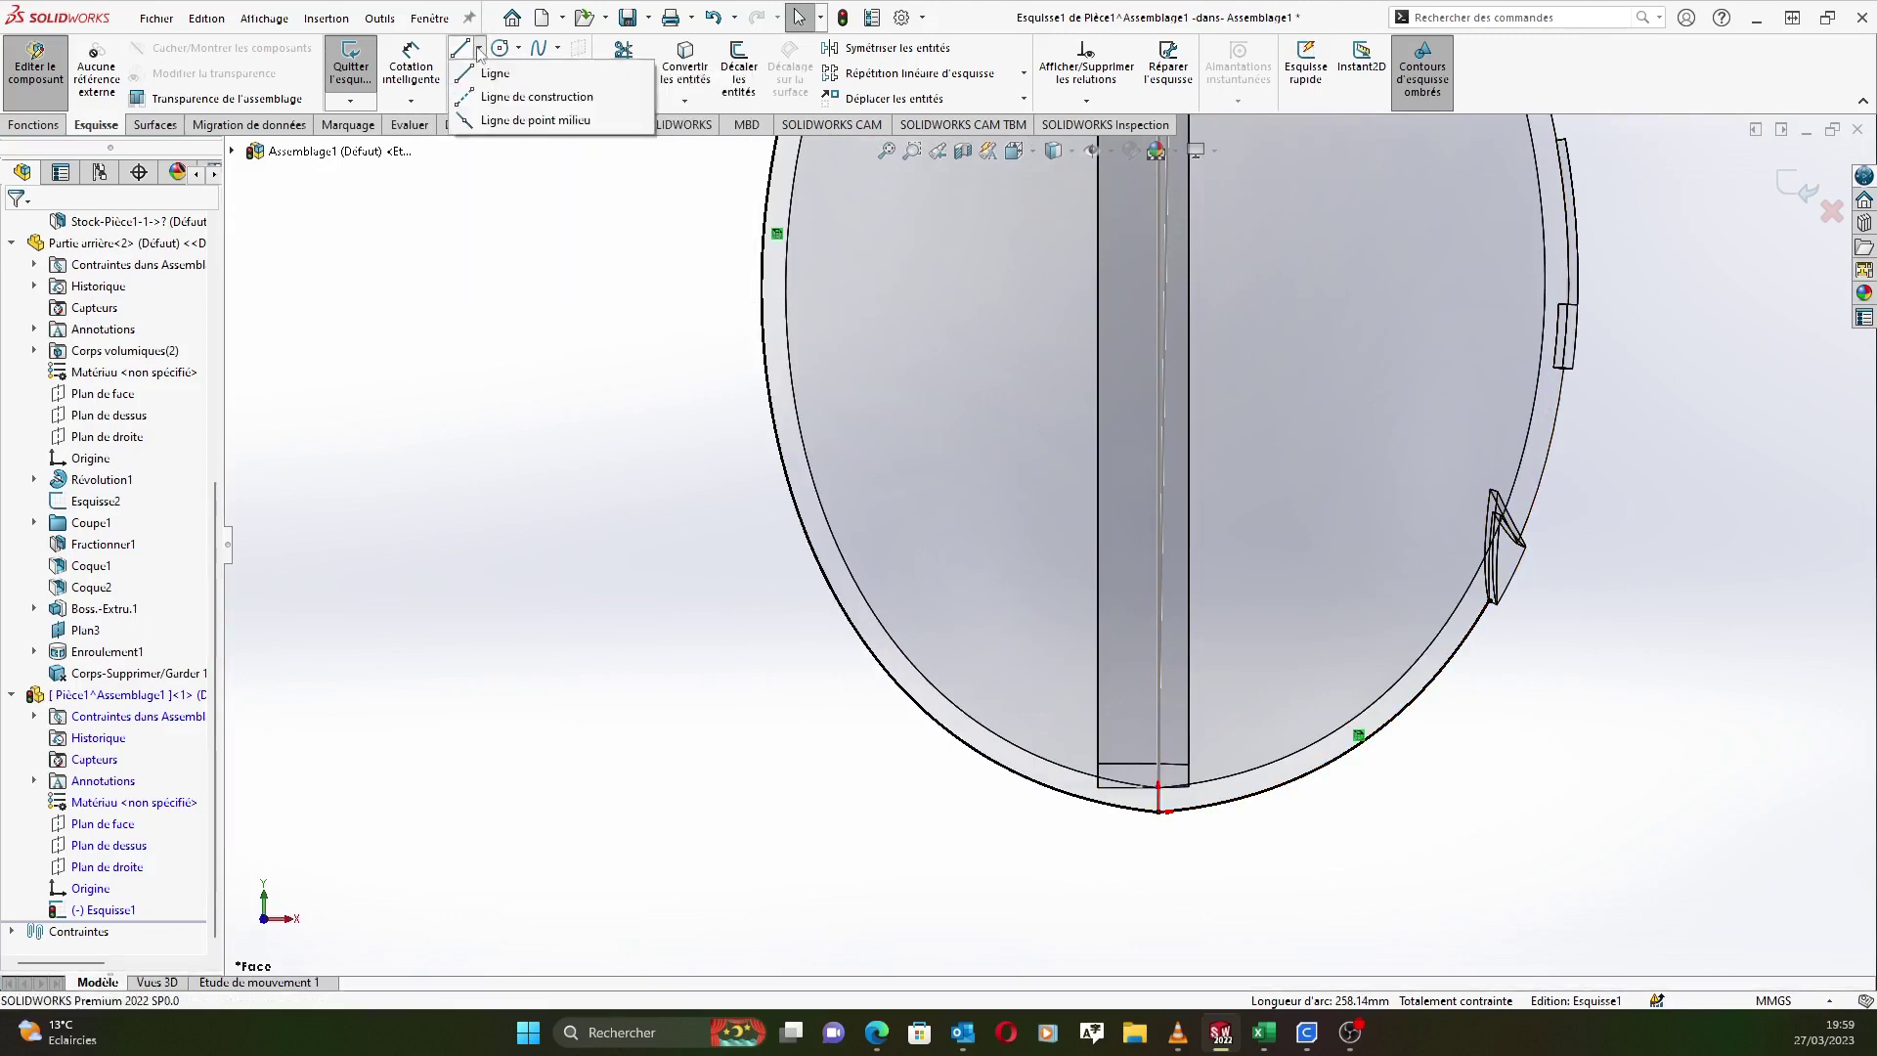
{"action": "left_click", "coordinate": [493, 98]}
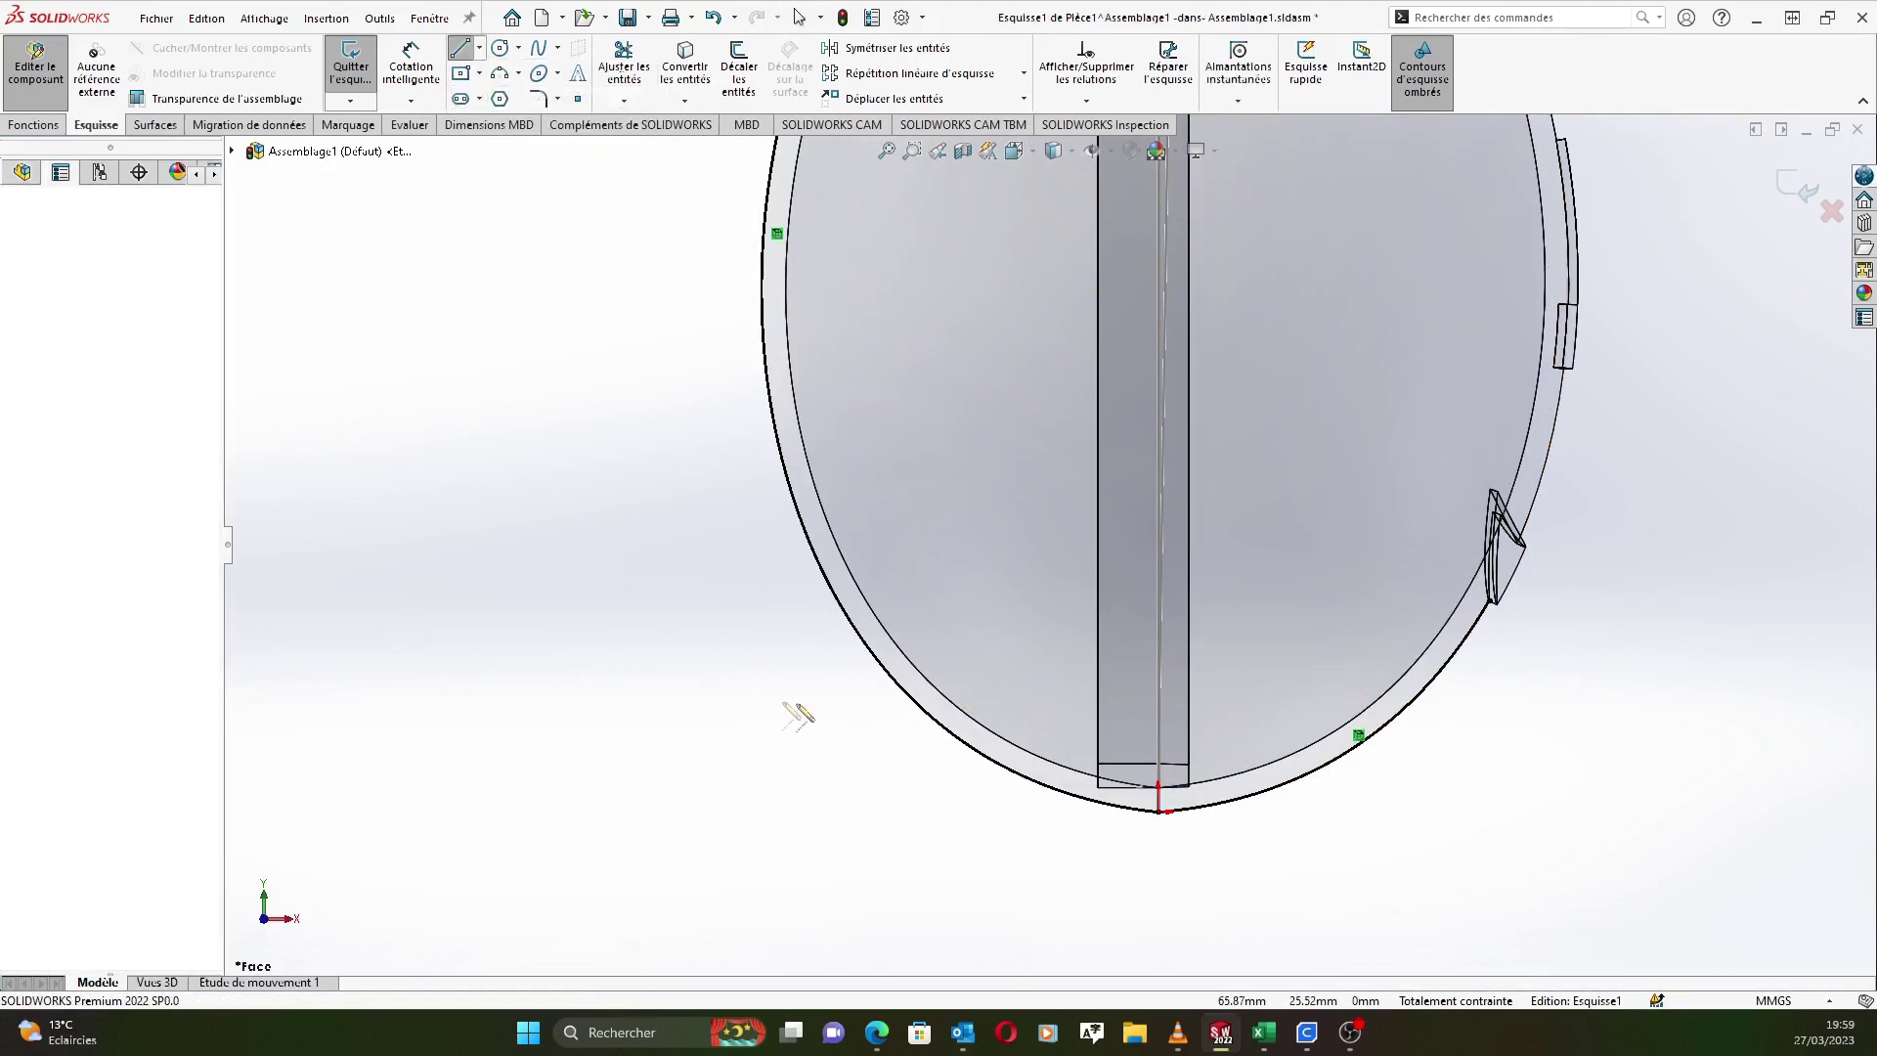
{"action": "left_click", "coordinate": [1574, 660]}
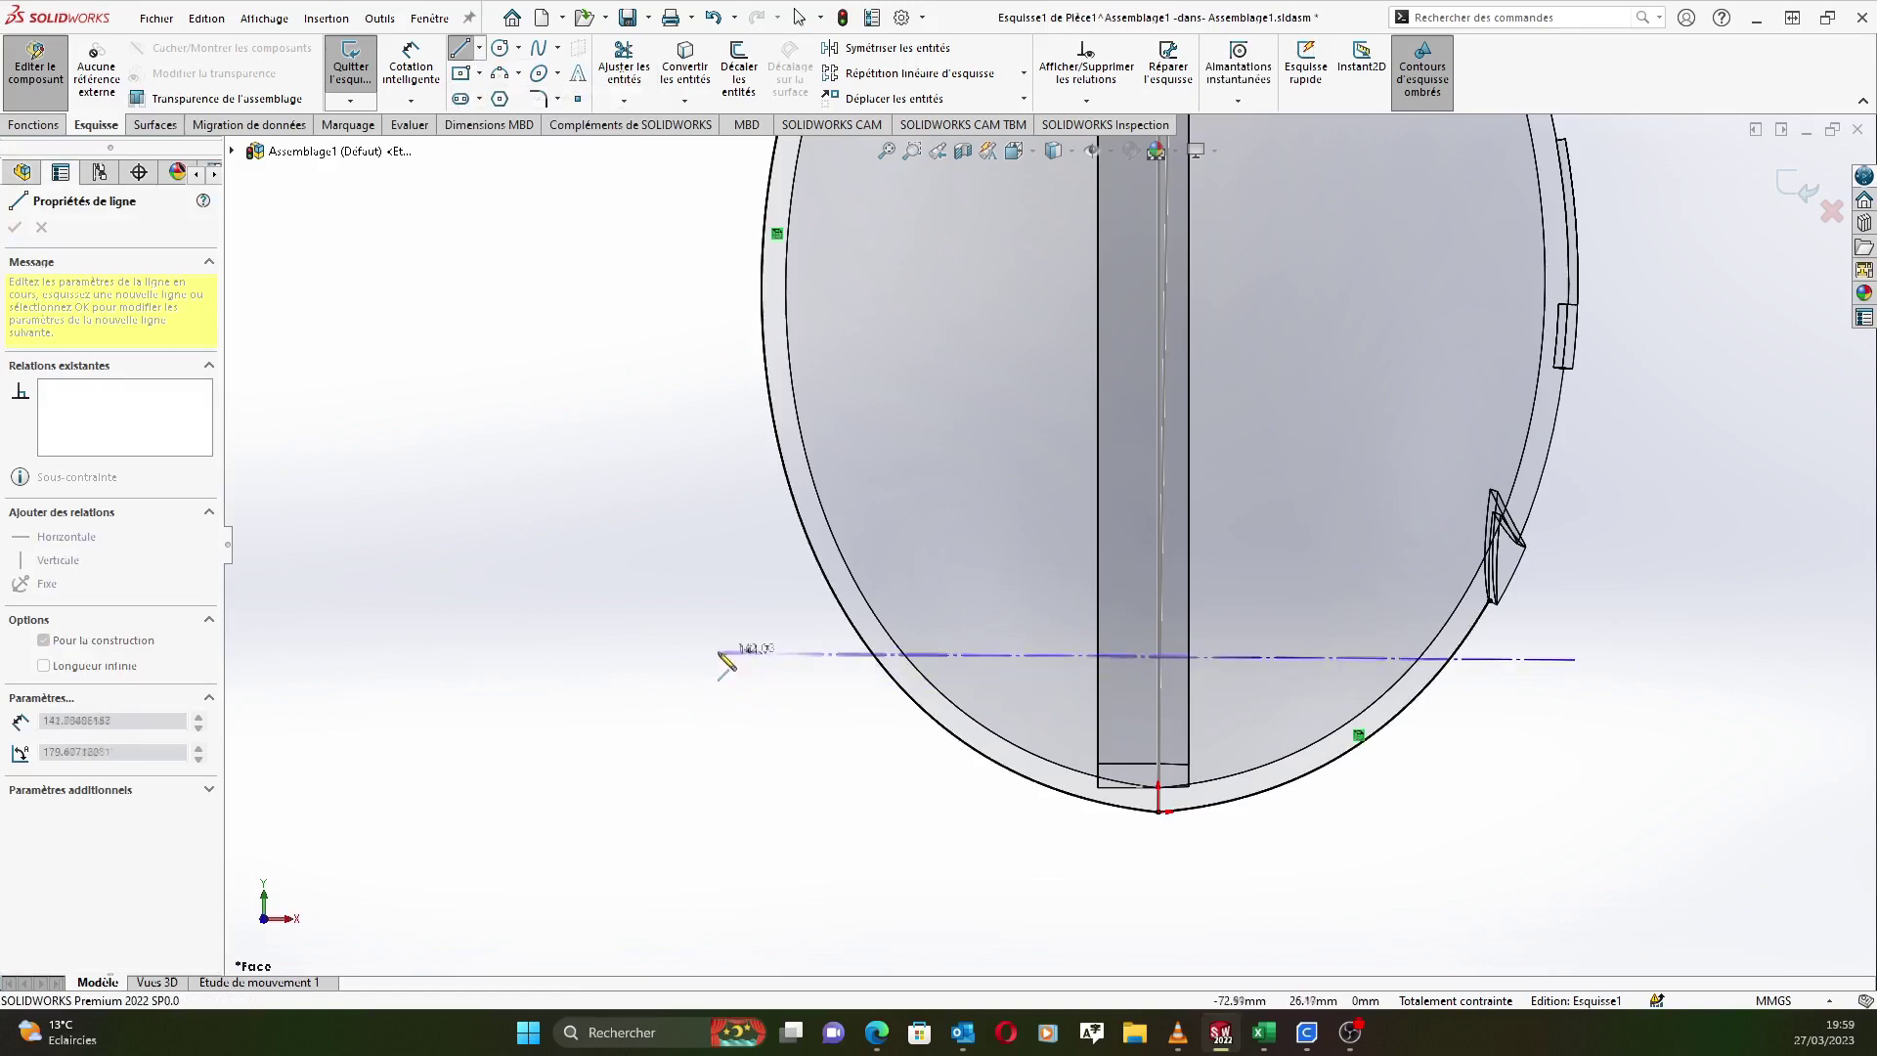
{"action": "left_click", "coordinate": [720, 662]}
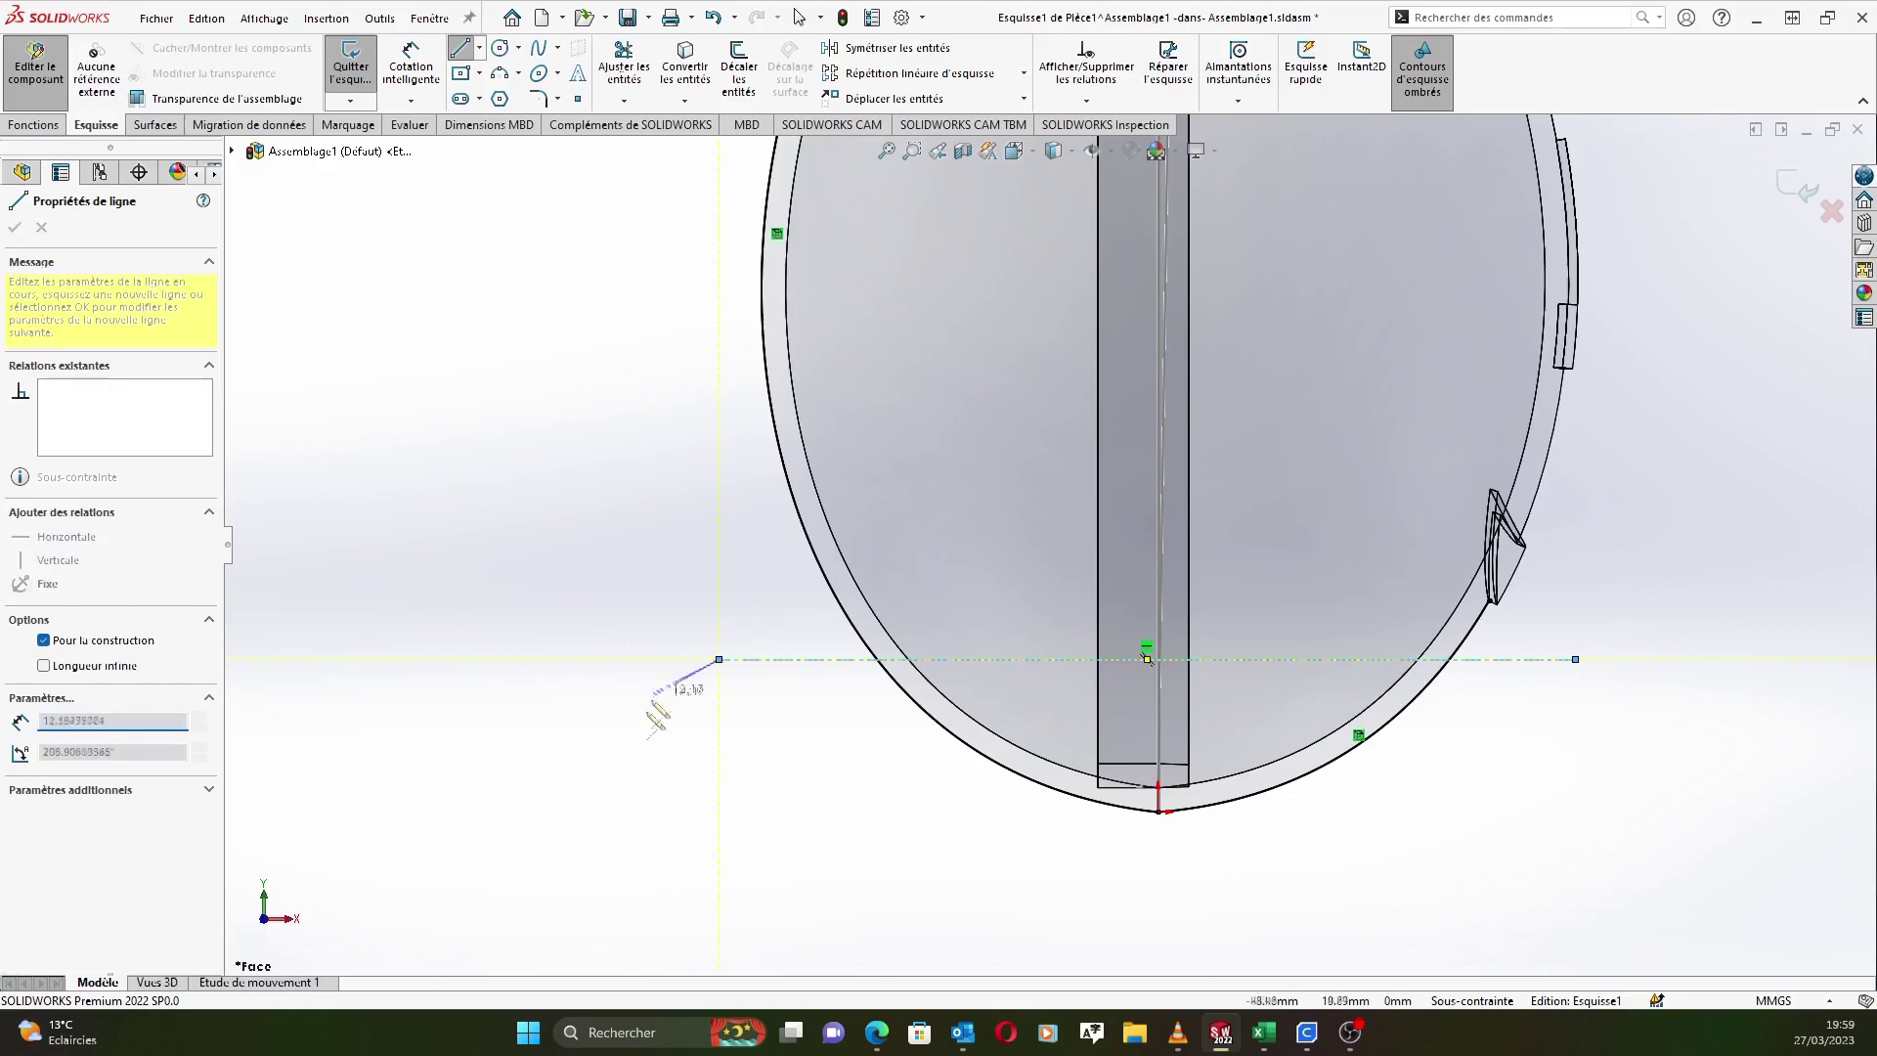
{"action": "scroll", "coordinate": [645, 660], "scroll_direction": "up", "scroll_amount": 2}
{"action": "right_click", "coordinate": [622, 663]}
{"action": "left_click", "coordinate": [685, 753]}
{"action": "scroll", "coordinate": [1738, 721], "scroll_direction": "up", "scroll_amount": 2}
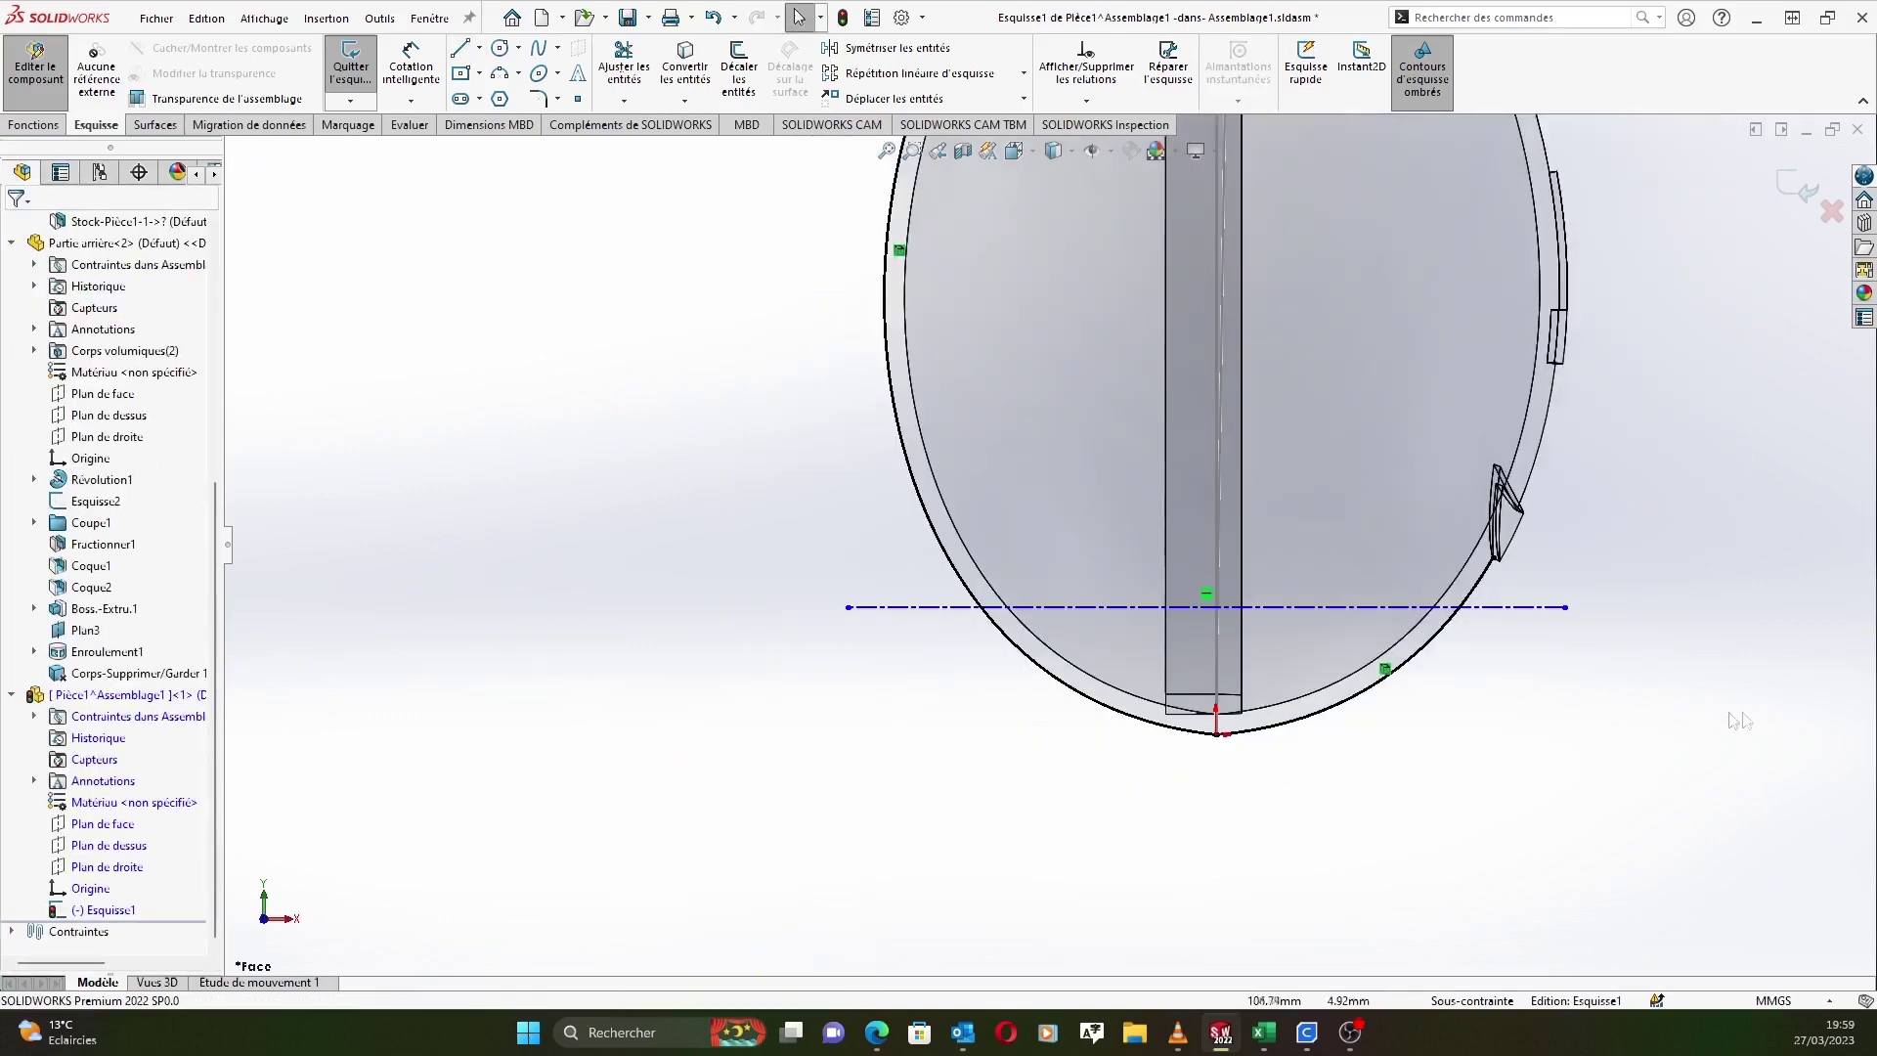
Dimension the distance from the egg's bottom tip to the horizontal construction line as 26 mm.
{"action": "scroll", "coordinate": [1751, 719], "scroll_direction": "down", "scroll_amount": 2}
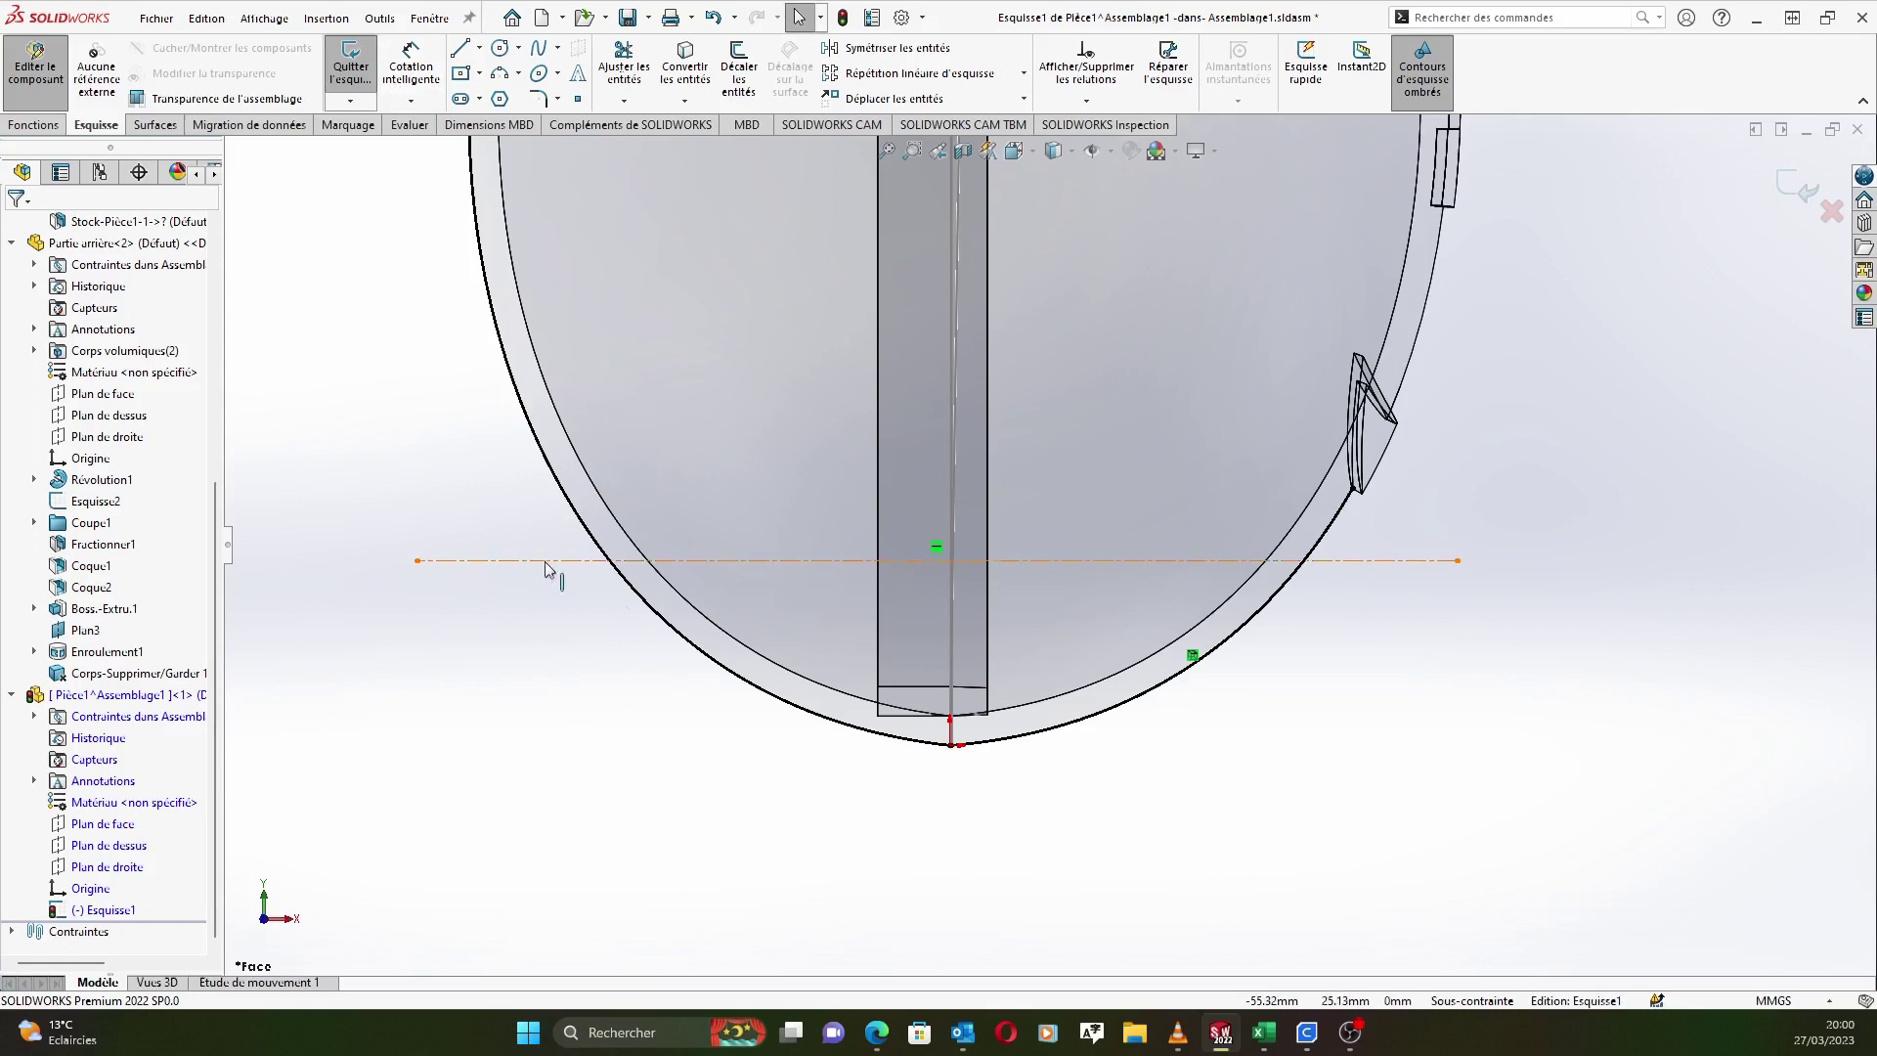
{"action": "left_click", "coordinate": [410, 65]}
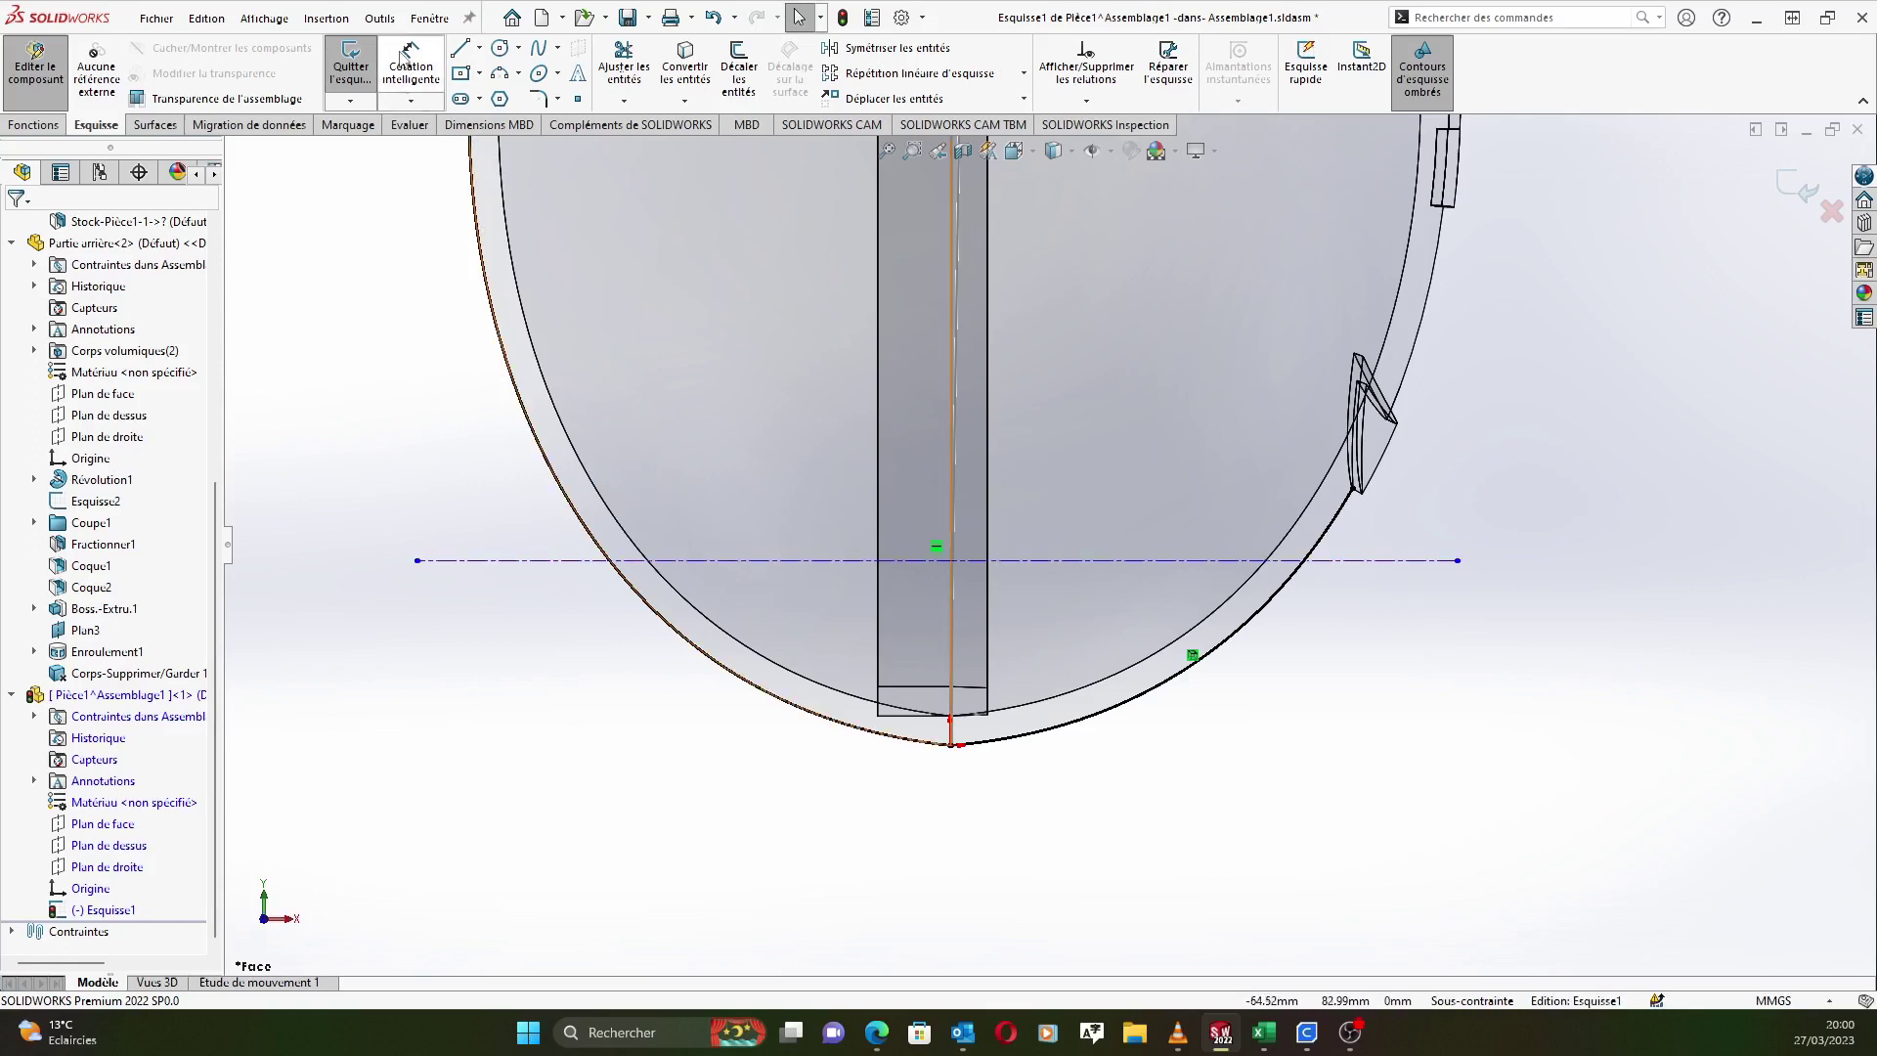
{"action": "left_click", "coordinate": [951, 746]}
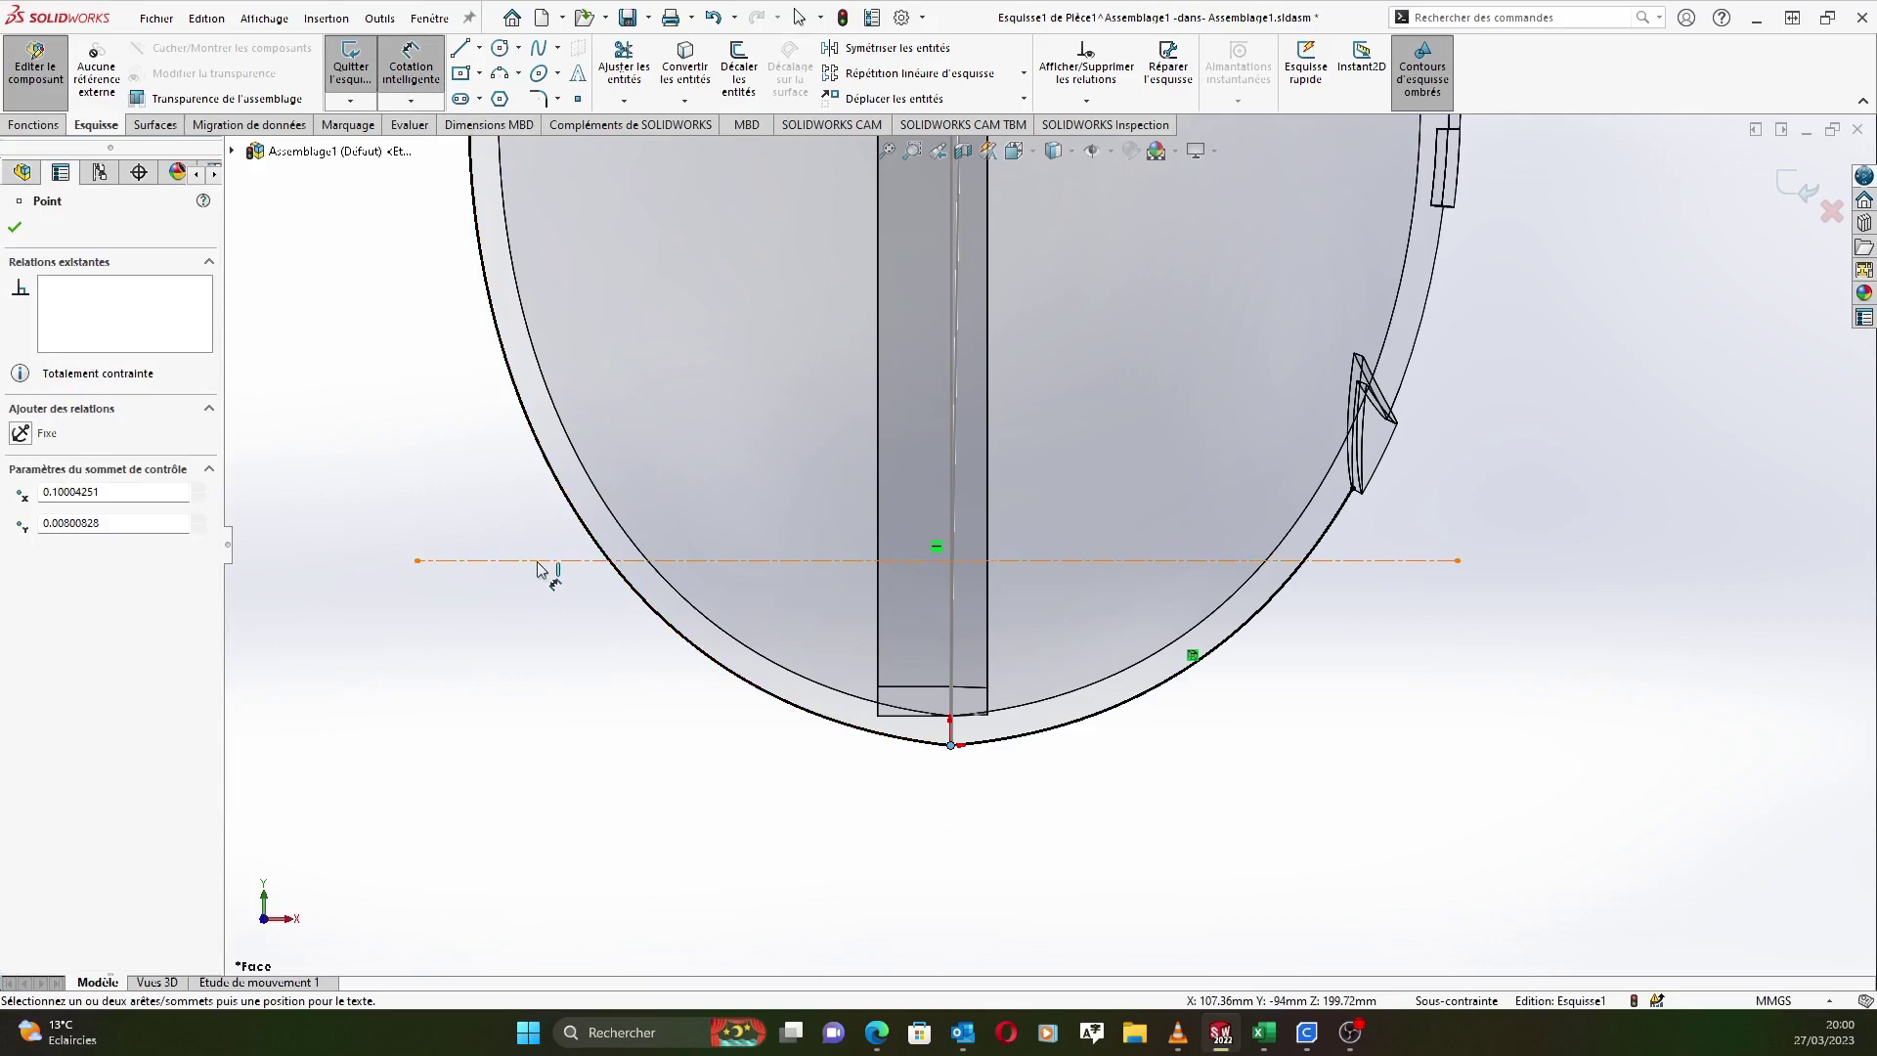
{"action": "left_click", "coordinate": [544, 561]}
{"action": "left_click", "coordinate": [340, 647]}
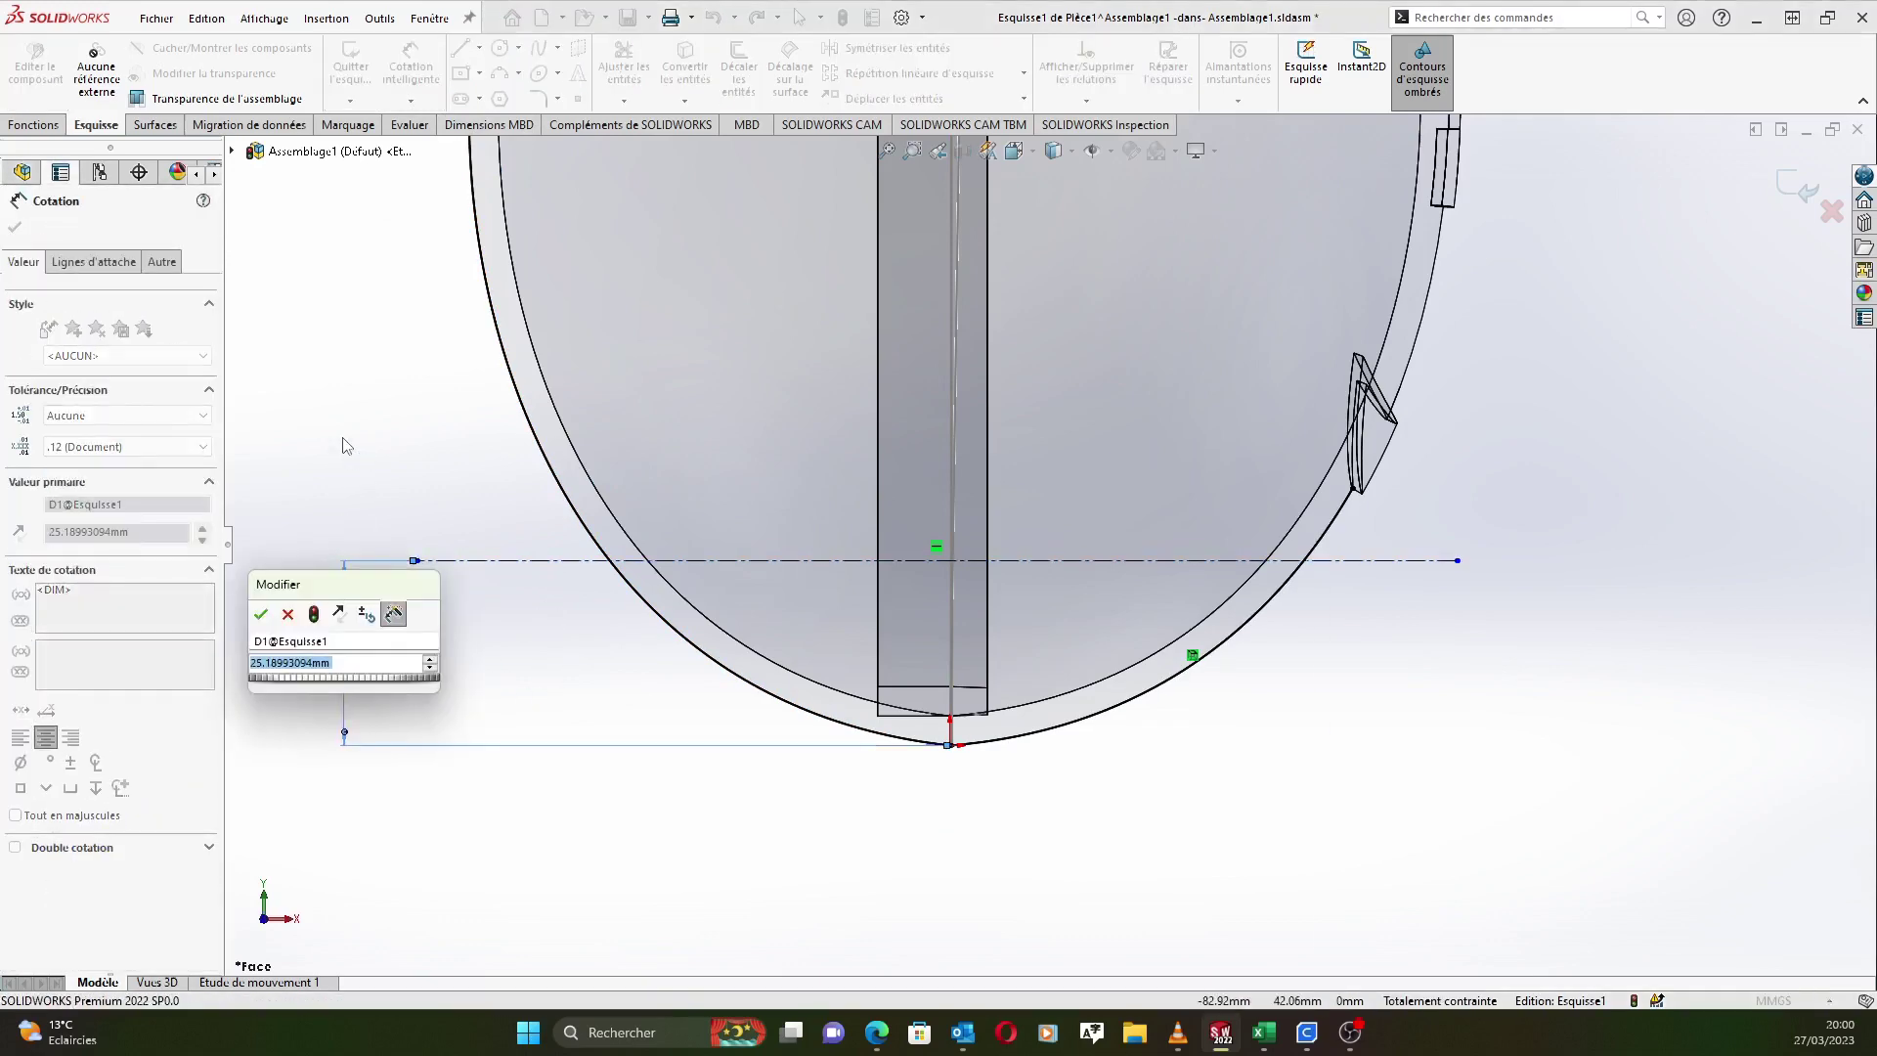
{"action": "type", "text": "26"}
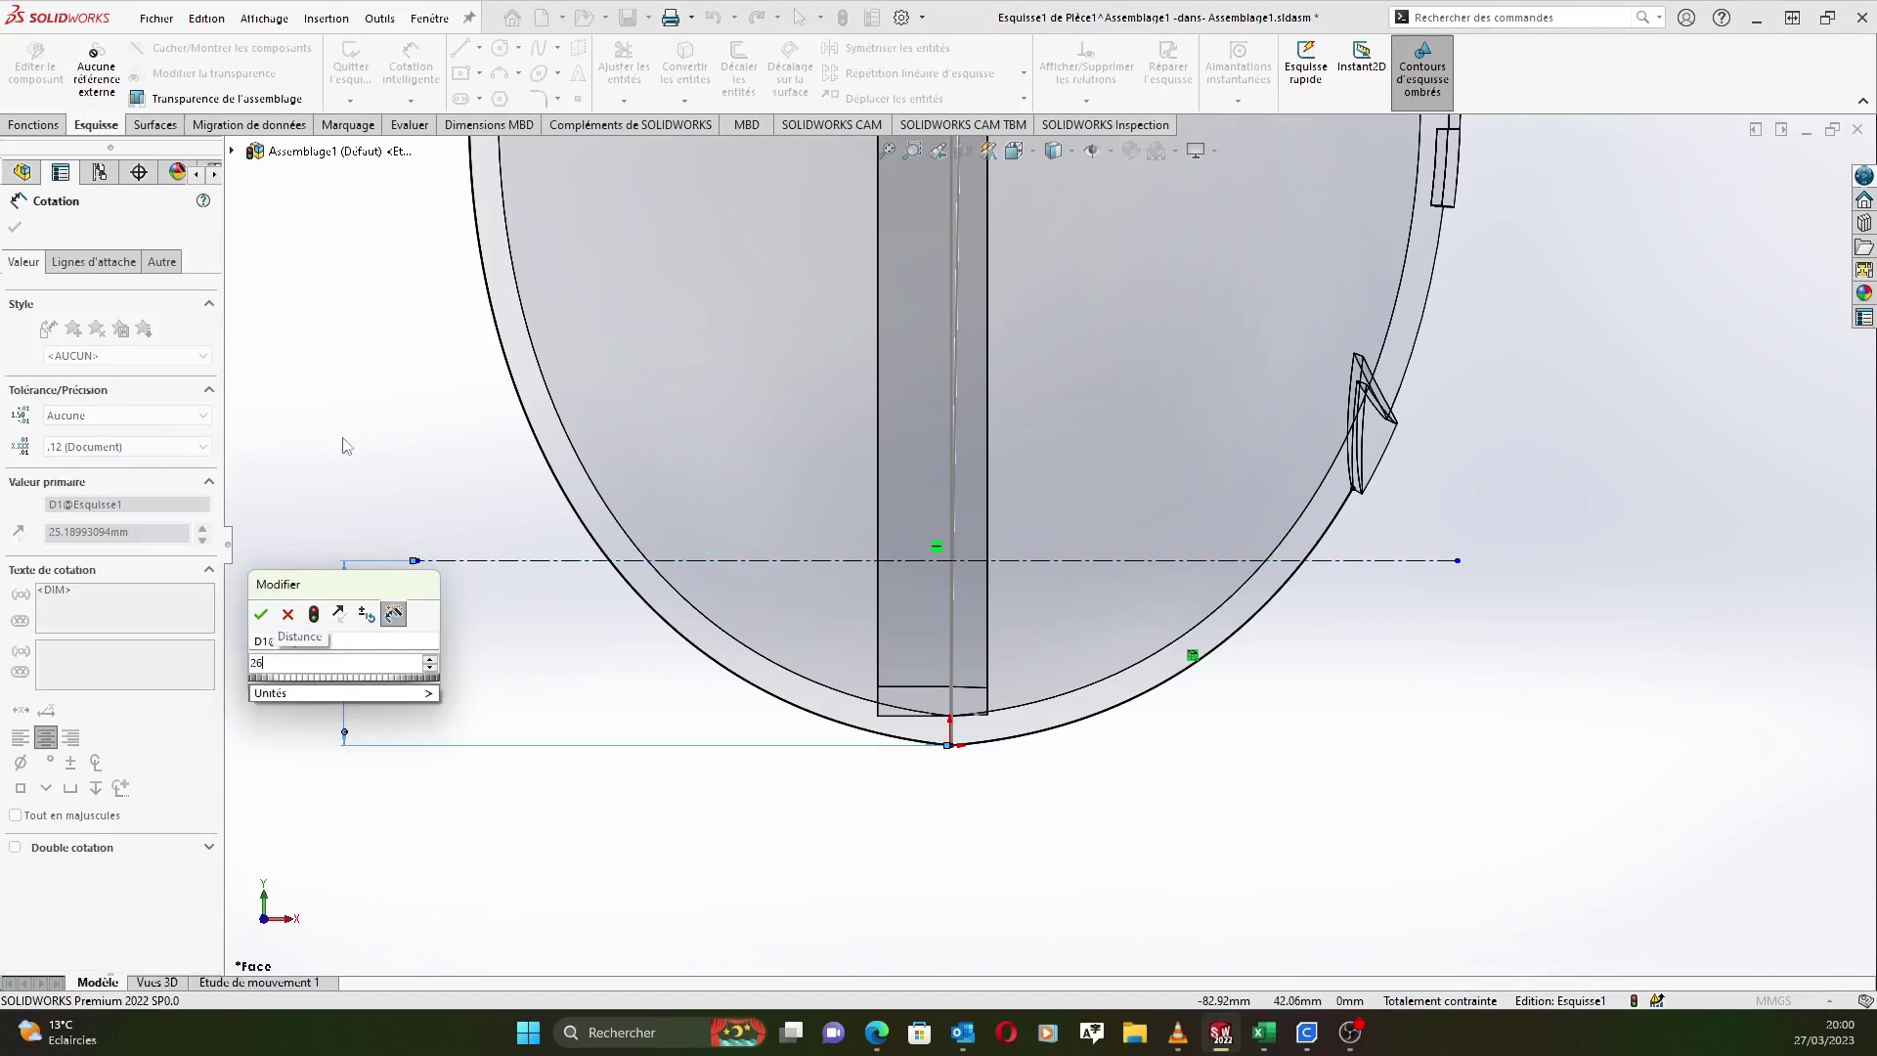
{"action": "key", "text": "Return"}
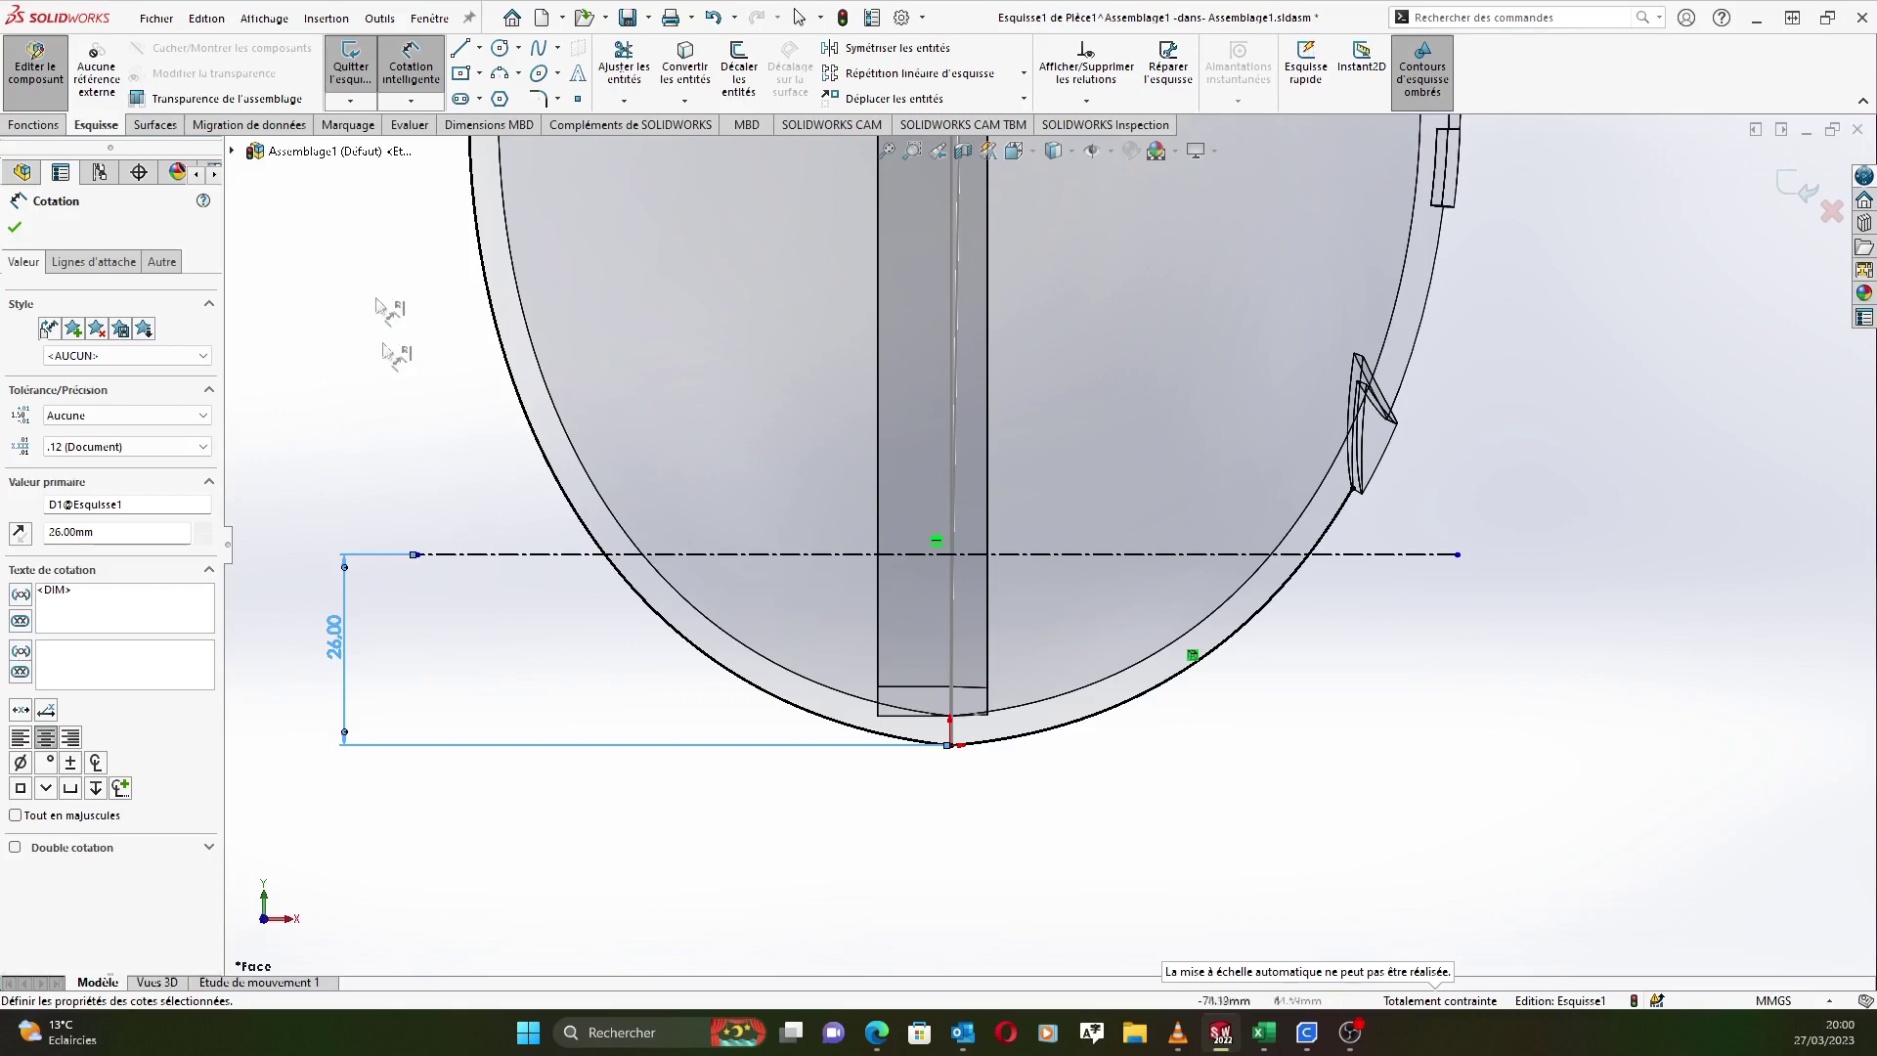
Trim away the parts of both converted egg curves that lie above the construction line.
{"action": "left_click", "coordinate": [624, 61]}
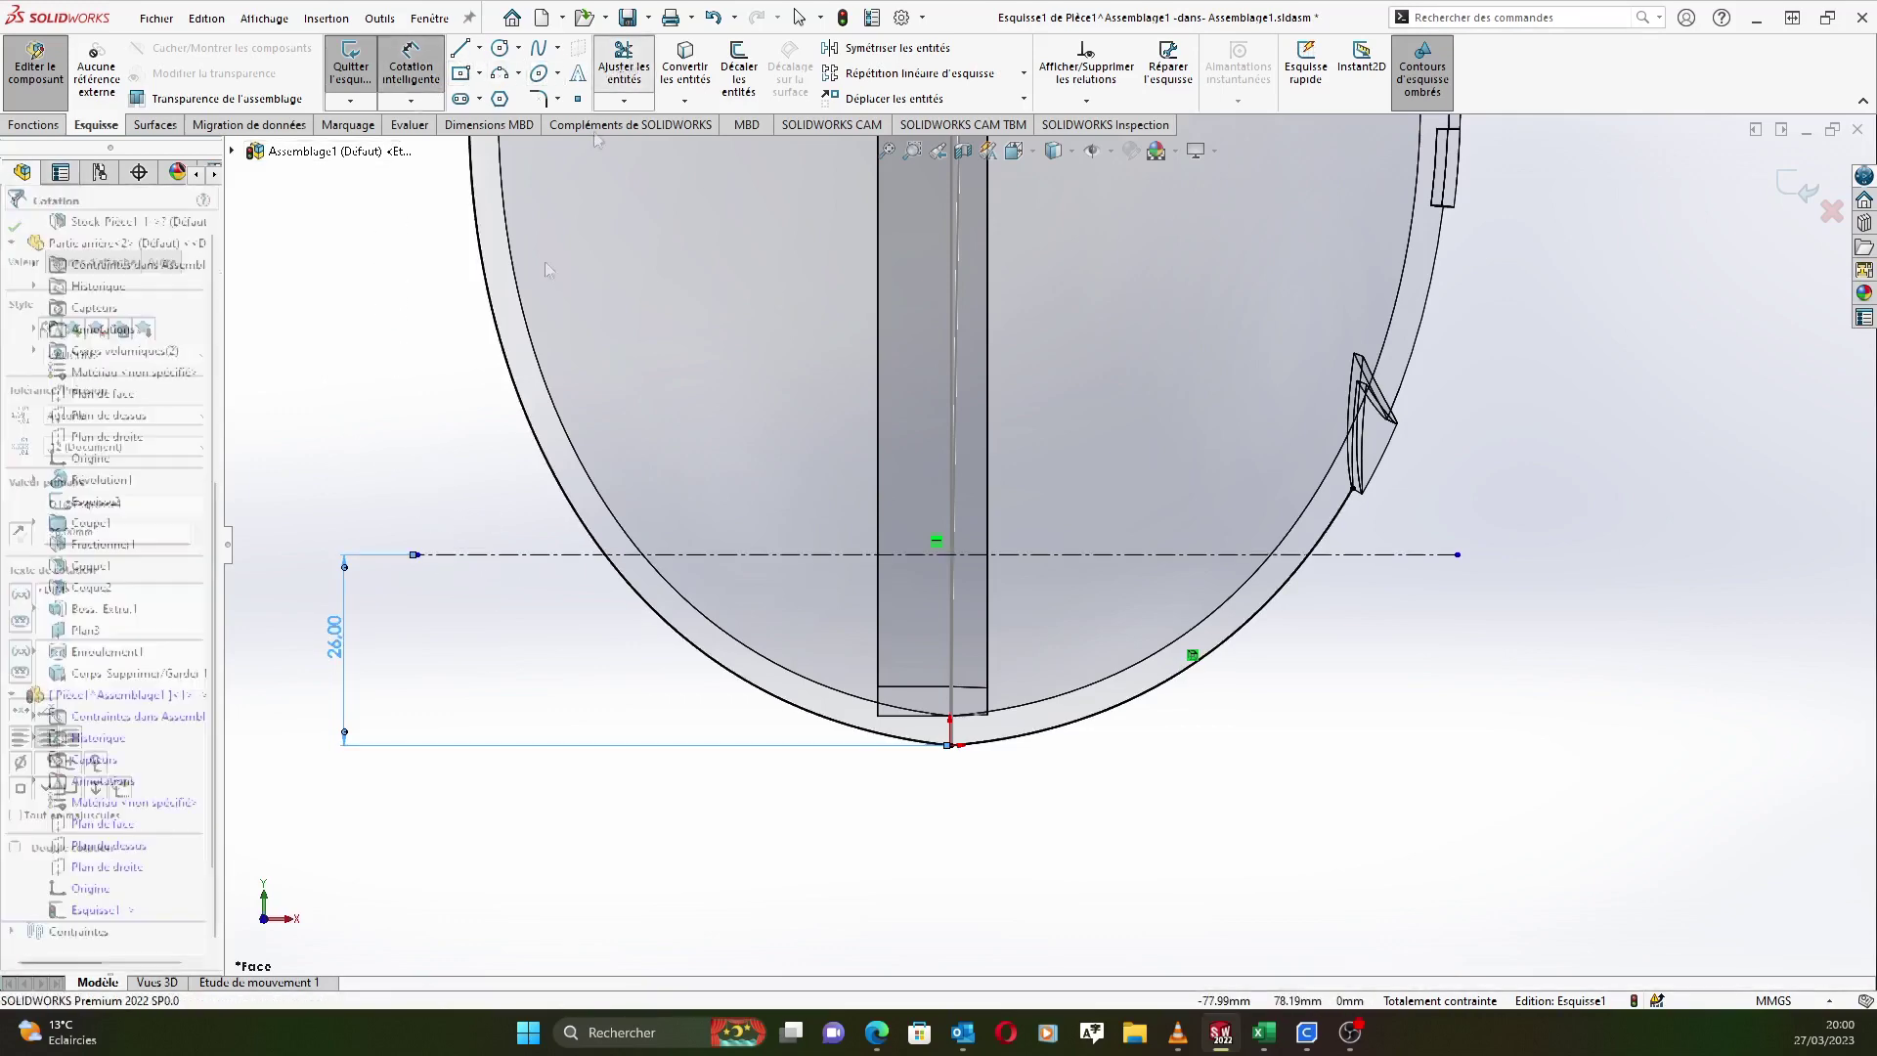
{"action": "left_click_drag", "start_coordinate": [411, 454], "coordinate": [557, 440]}
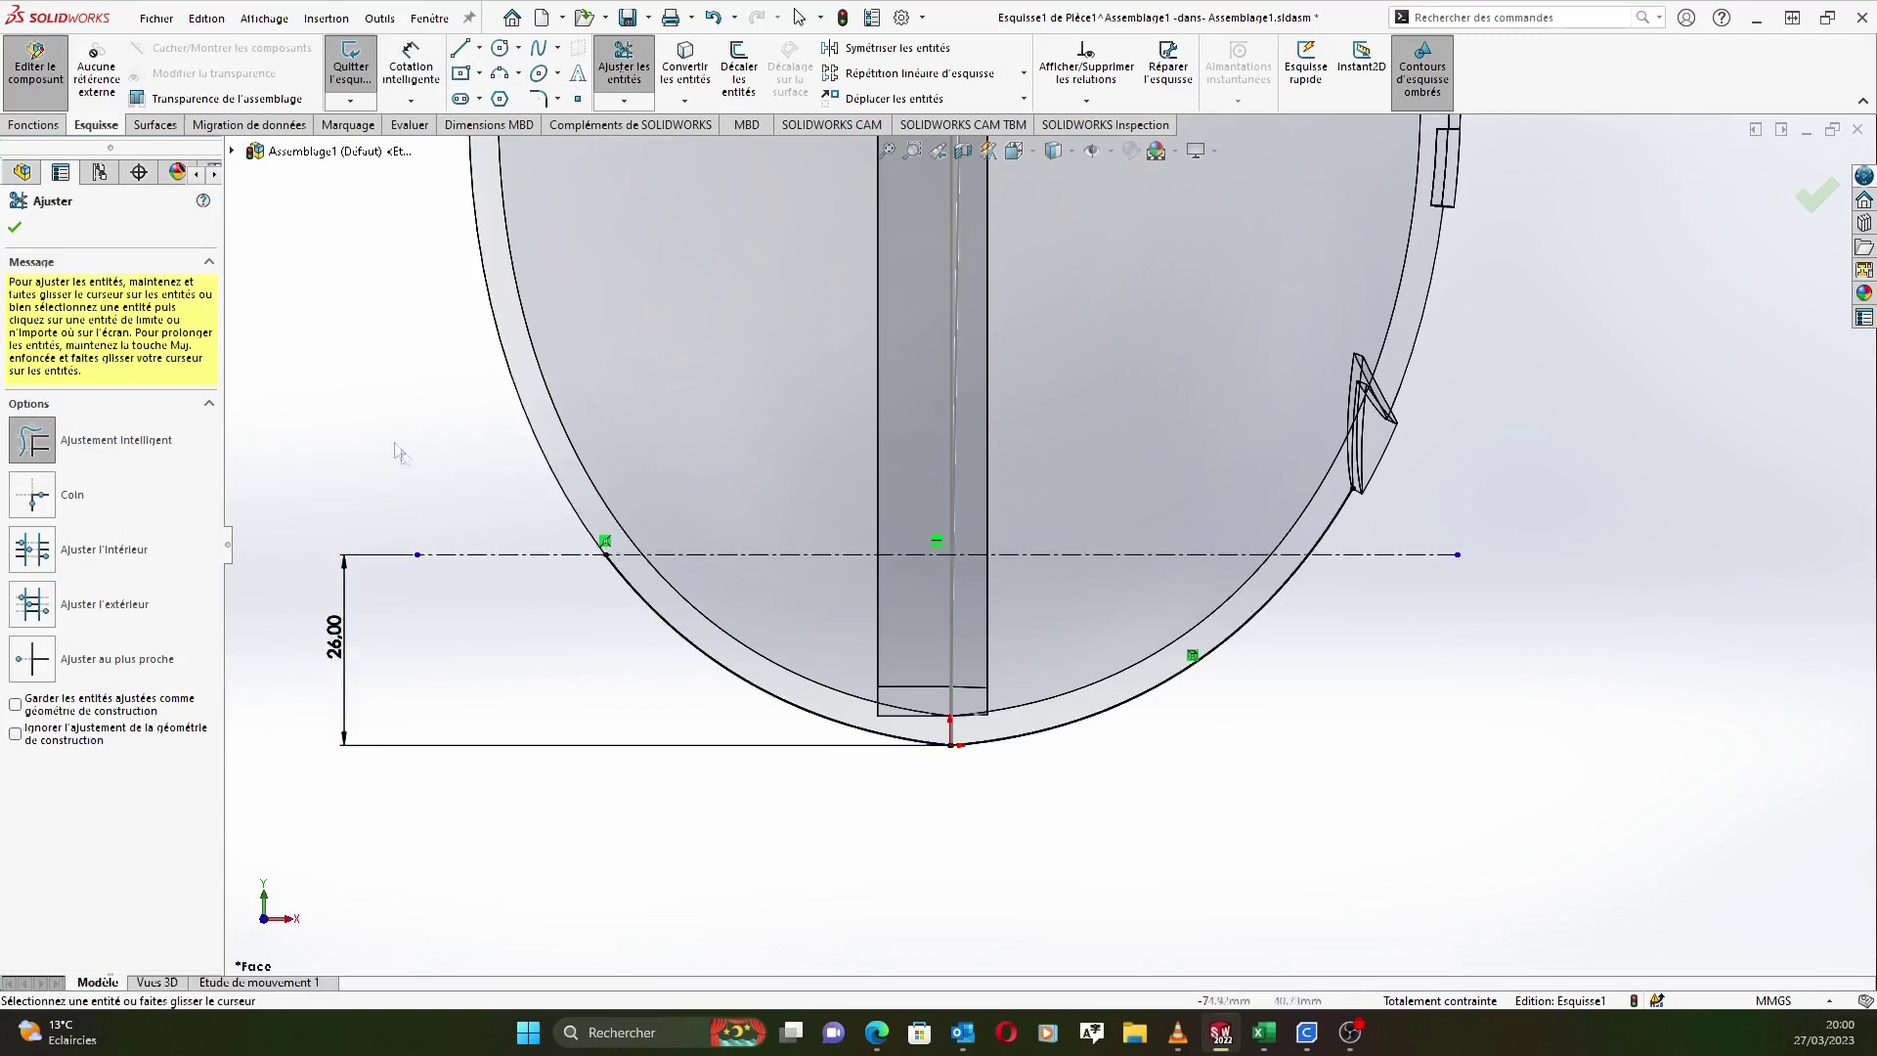
{"action": "left_click_drag", "start_coordinate": [1387, 528], "coordinate": [1314, 528]}
{"action": "left_click", "coordinate": [15, 229]}
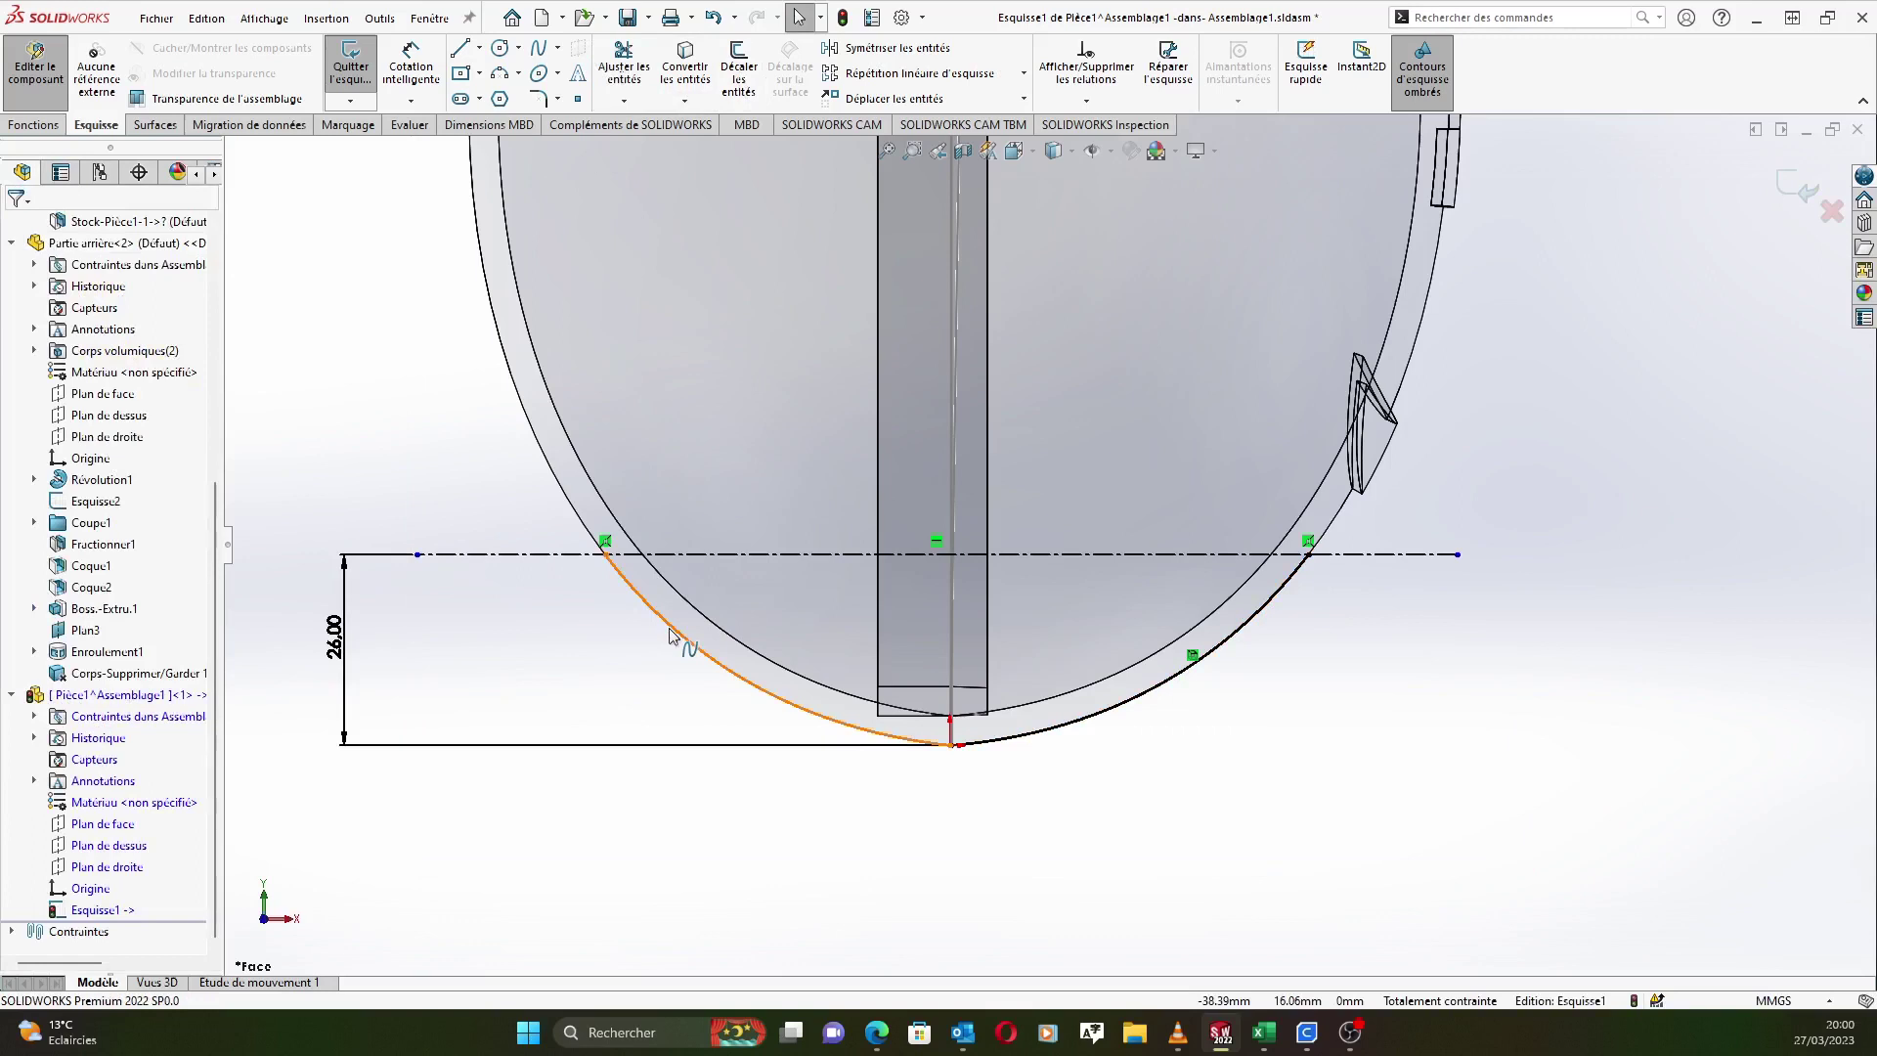
Try to offset the trimmed curve on the egg's left side outward by 0.5 mm, with an added dimension.
{"action": "left_click", "coordinate": [749, 798]}
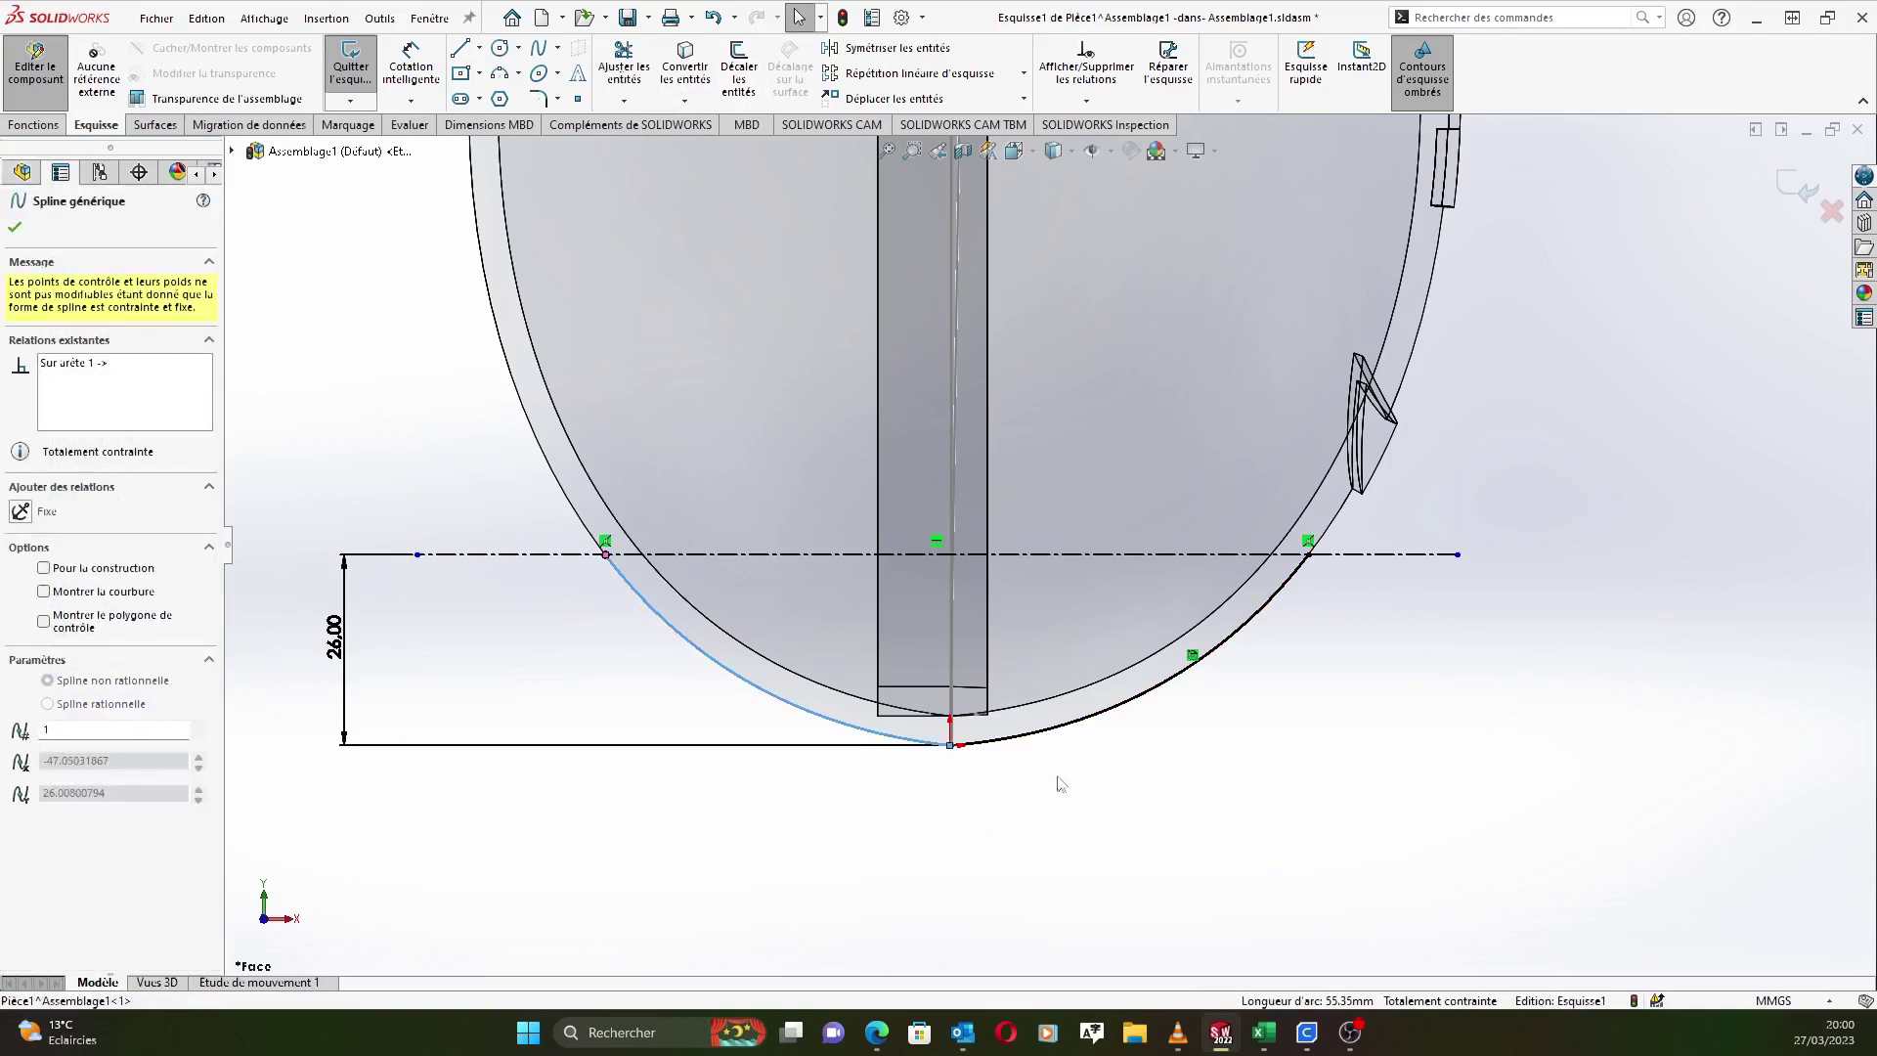
{"action": "left_click", "coordinate": [739, 67]}
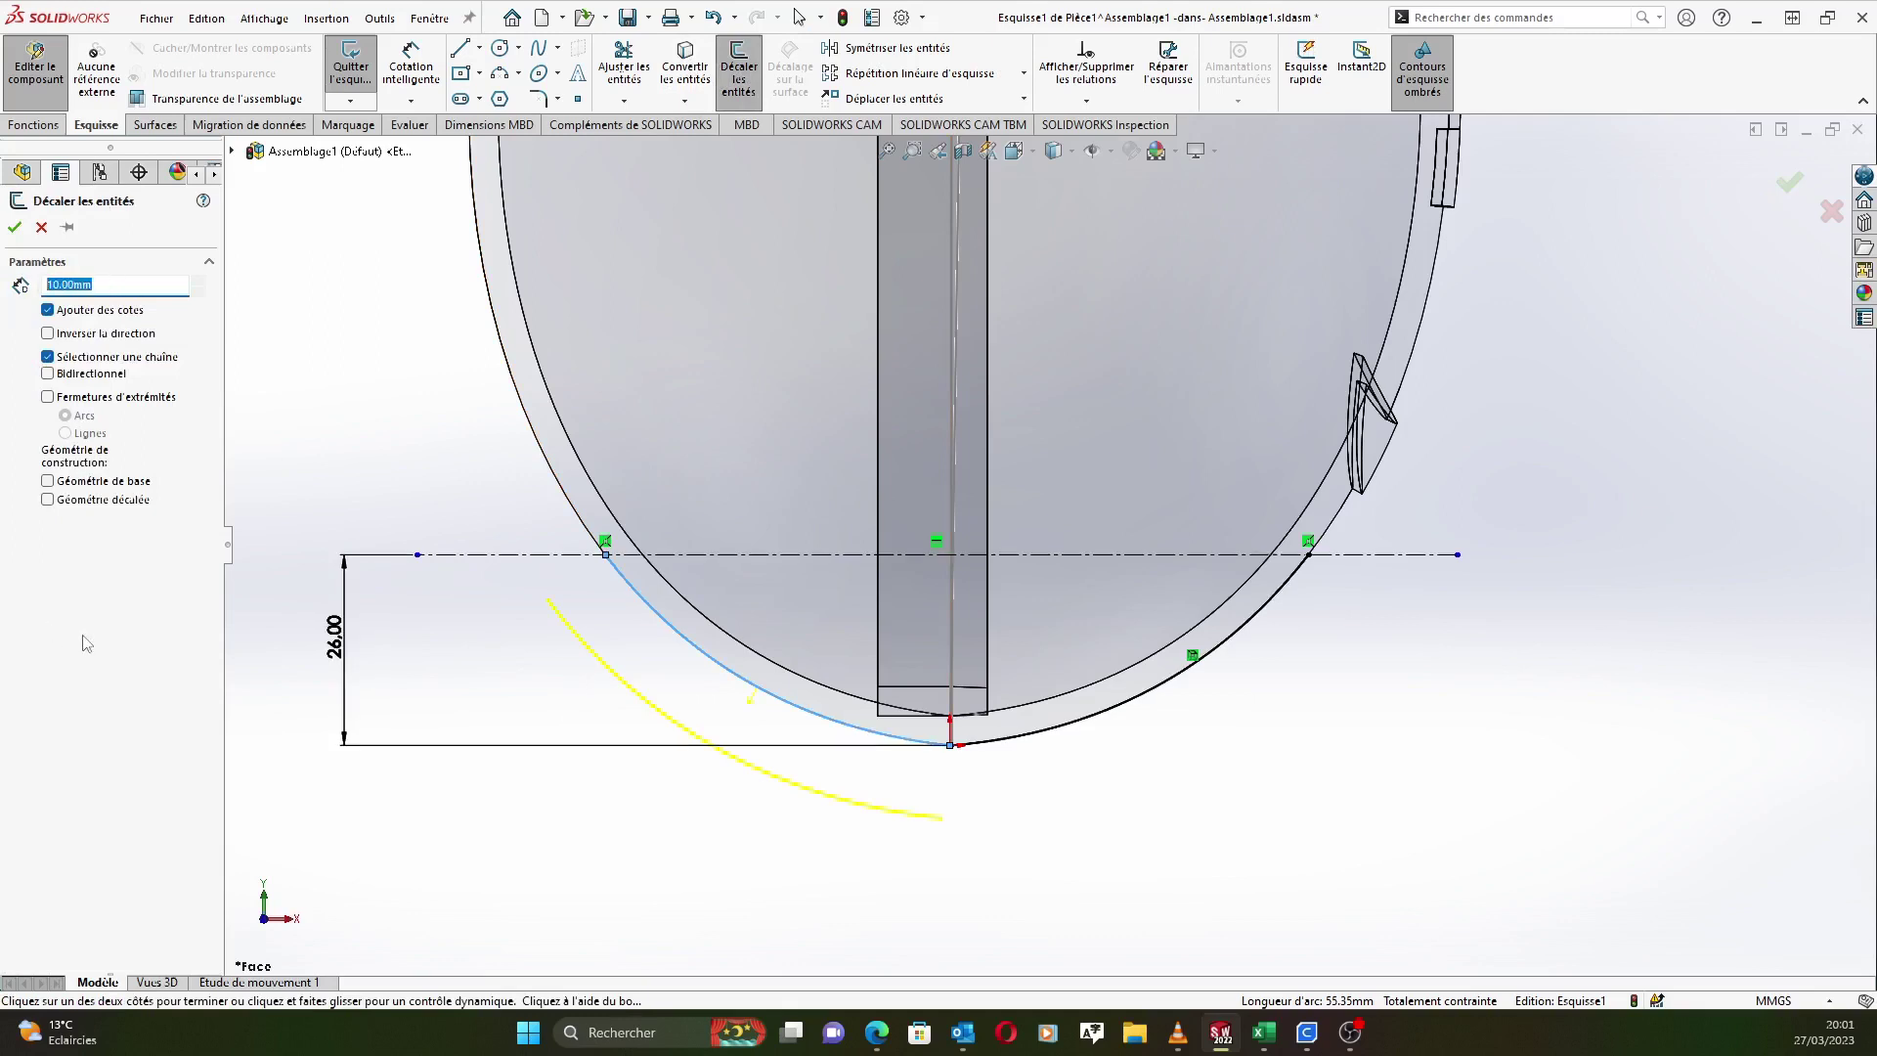
{"action": "type", "text": "0.5"}
{"action": "key", "text": "Return"}
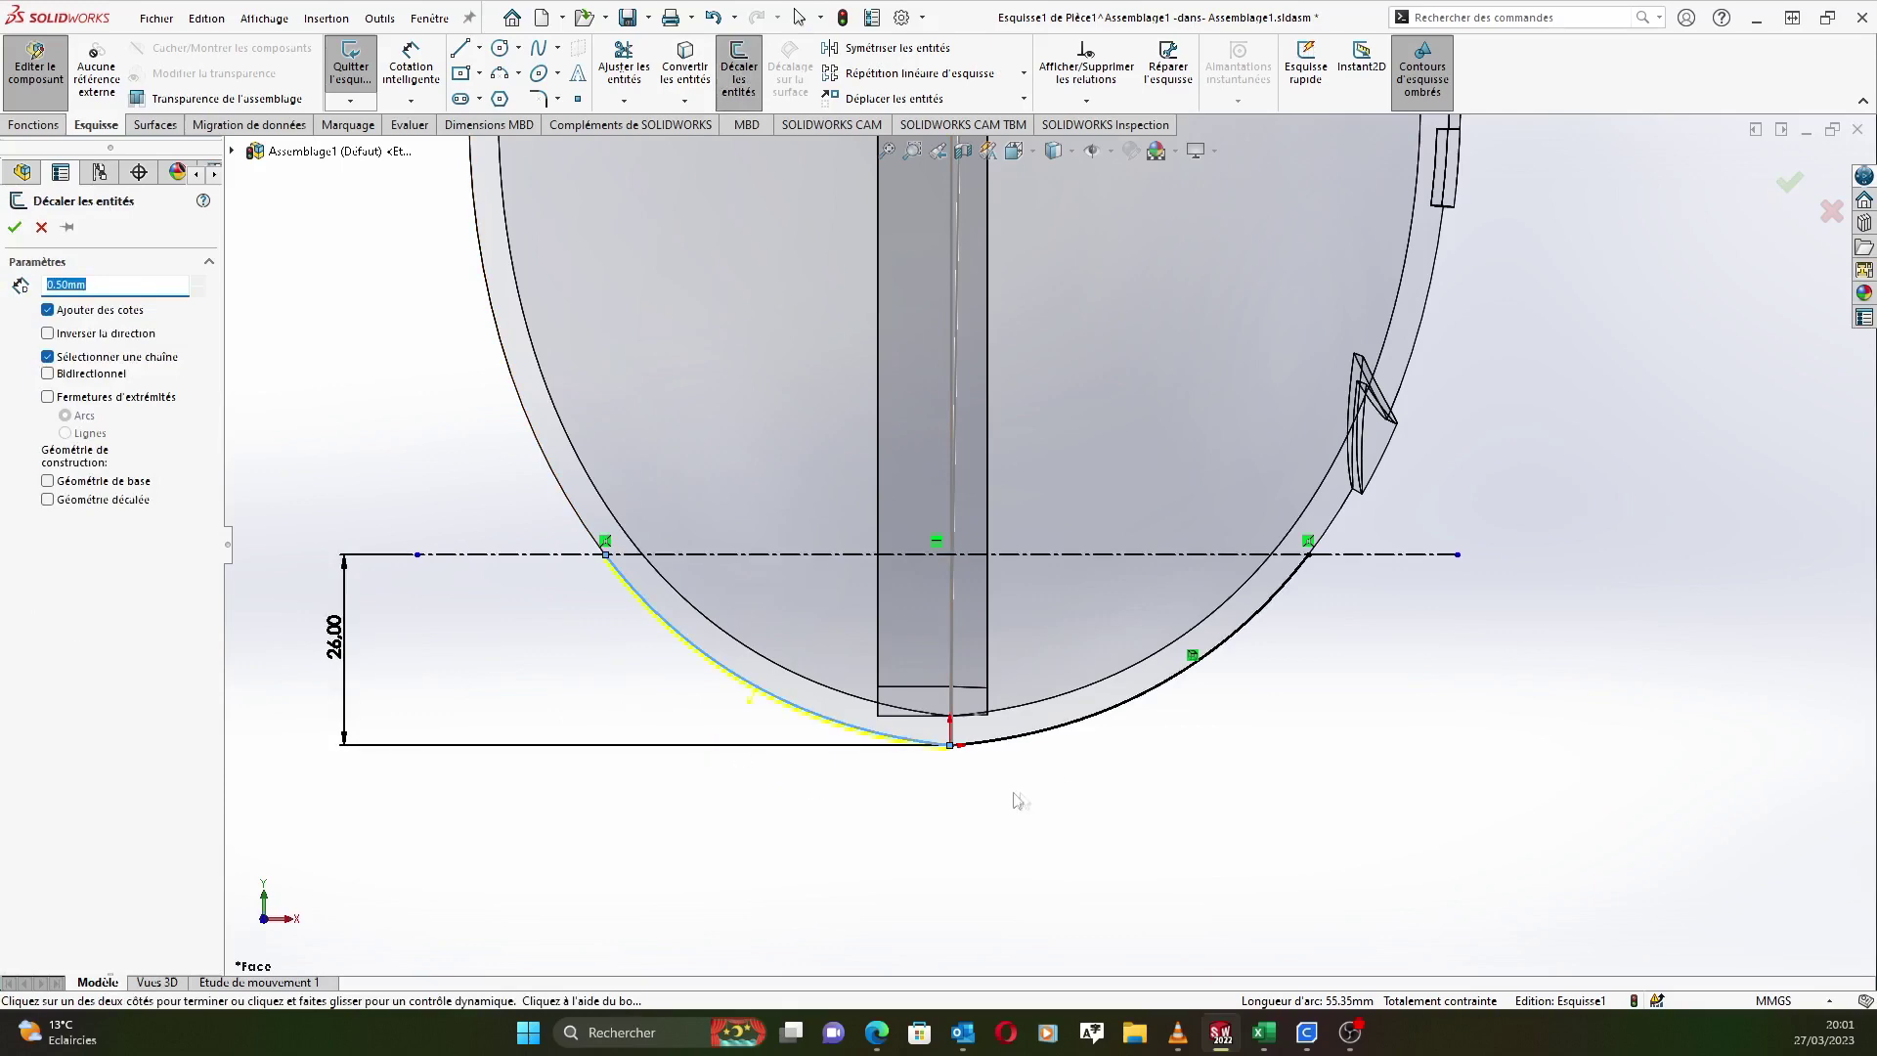
{"action": "scroll", "coordinate": [1170, 737], "scroll_direction": "down", "scroll_amount": 3}
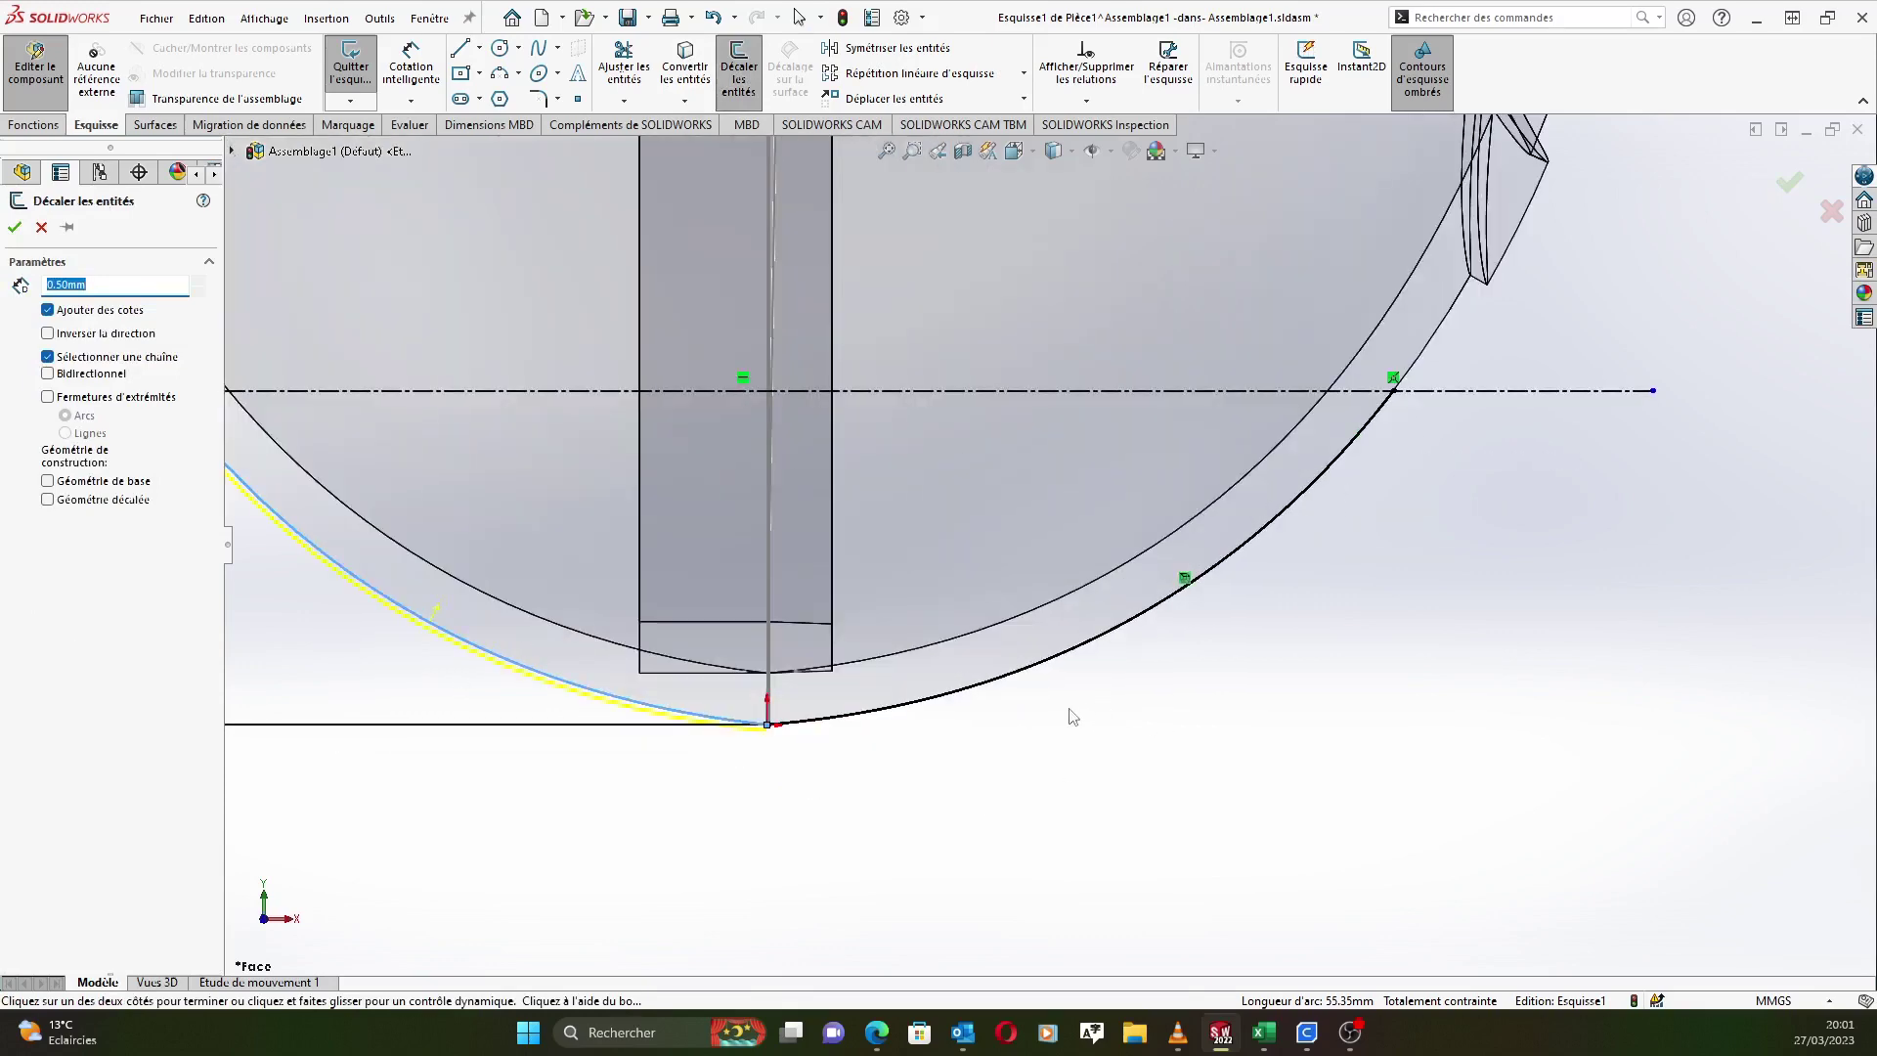
{"action": "left_click", "coordinate": [1058, 675]}
{"action": "scroll", "coordinate": [728, 804], "scroll_direction": "up", "scroll_amount": 4}
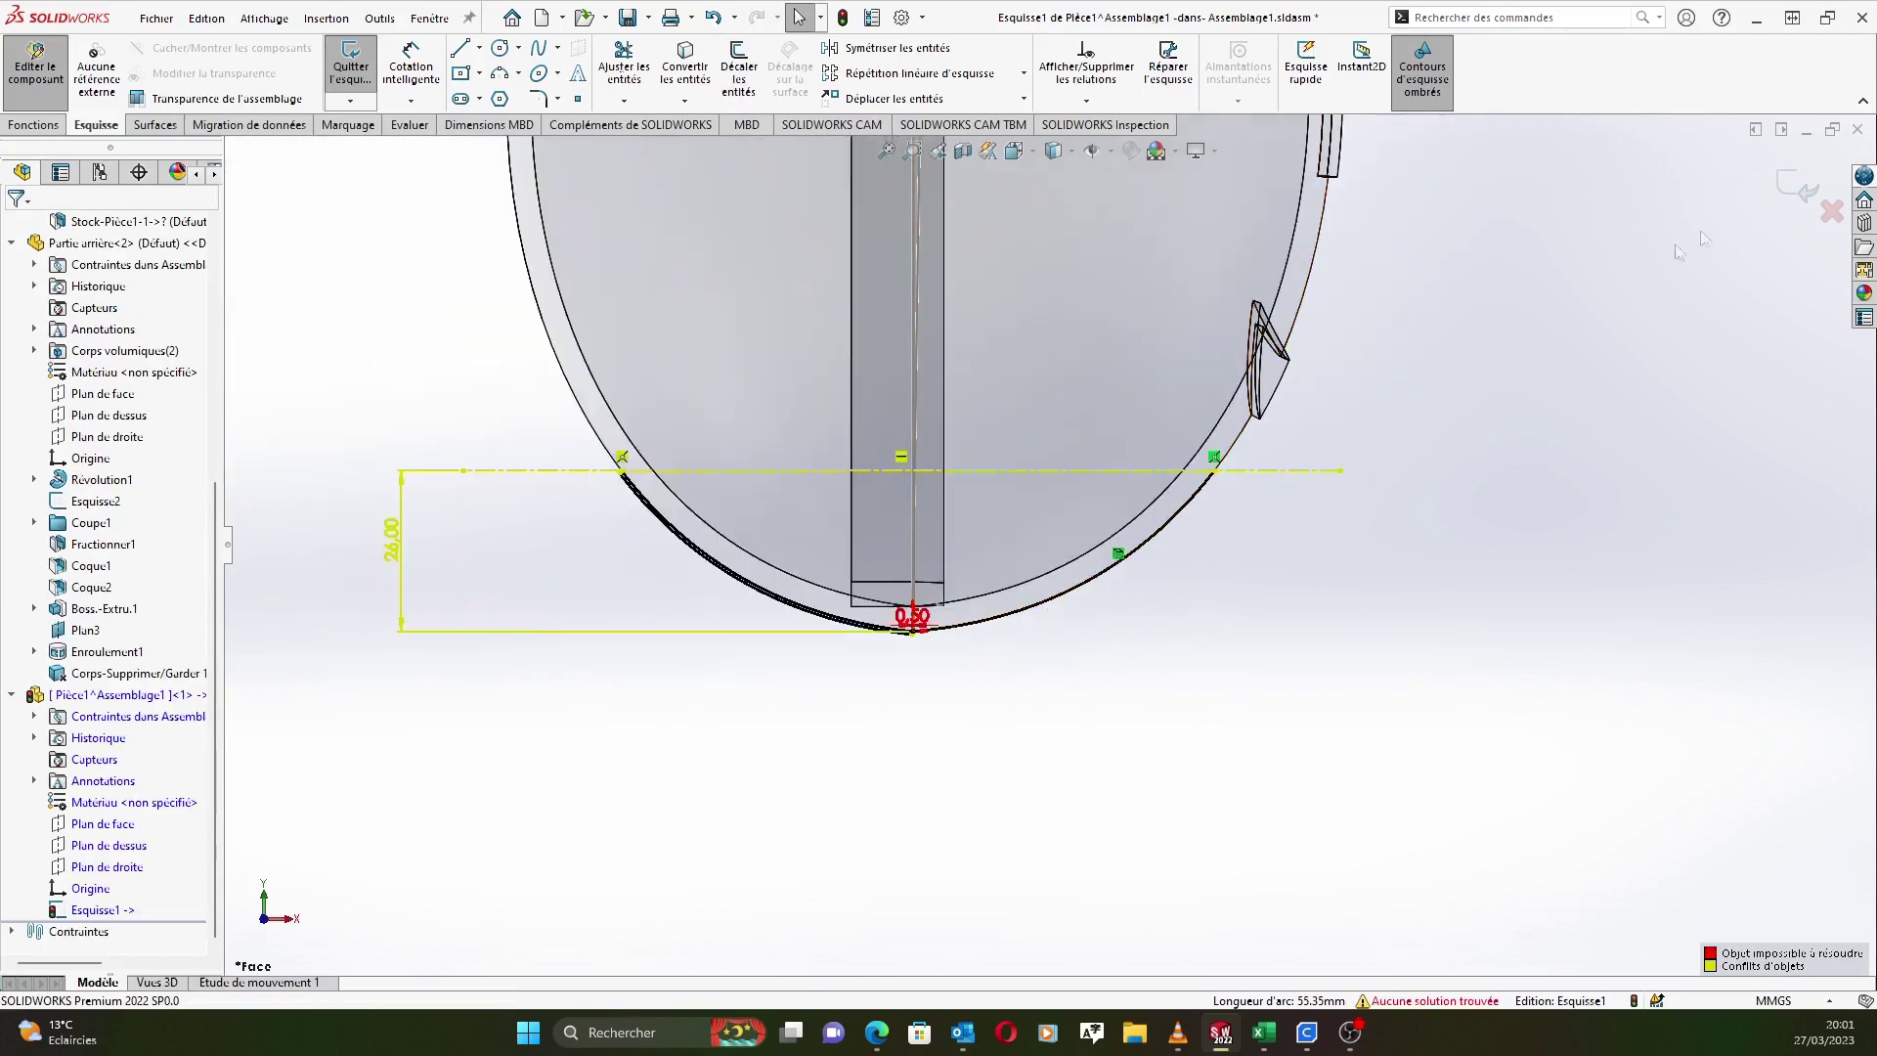
Undo the previous offset, and offset the trimmed curve on the egg's left side outward by 0.5 mm again, with an added dimension.
{"action": "left_click", "coordinate": [711, 21]}
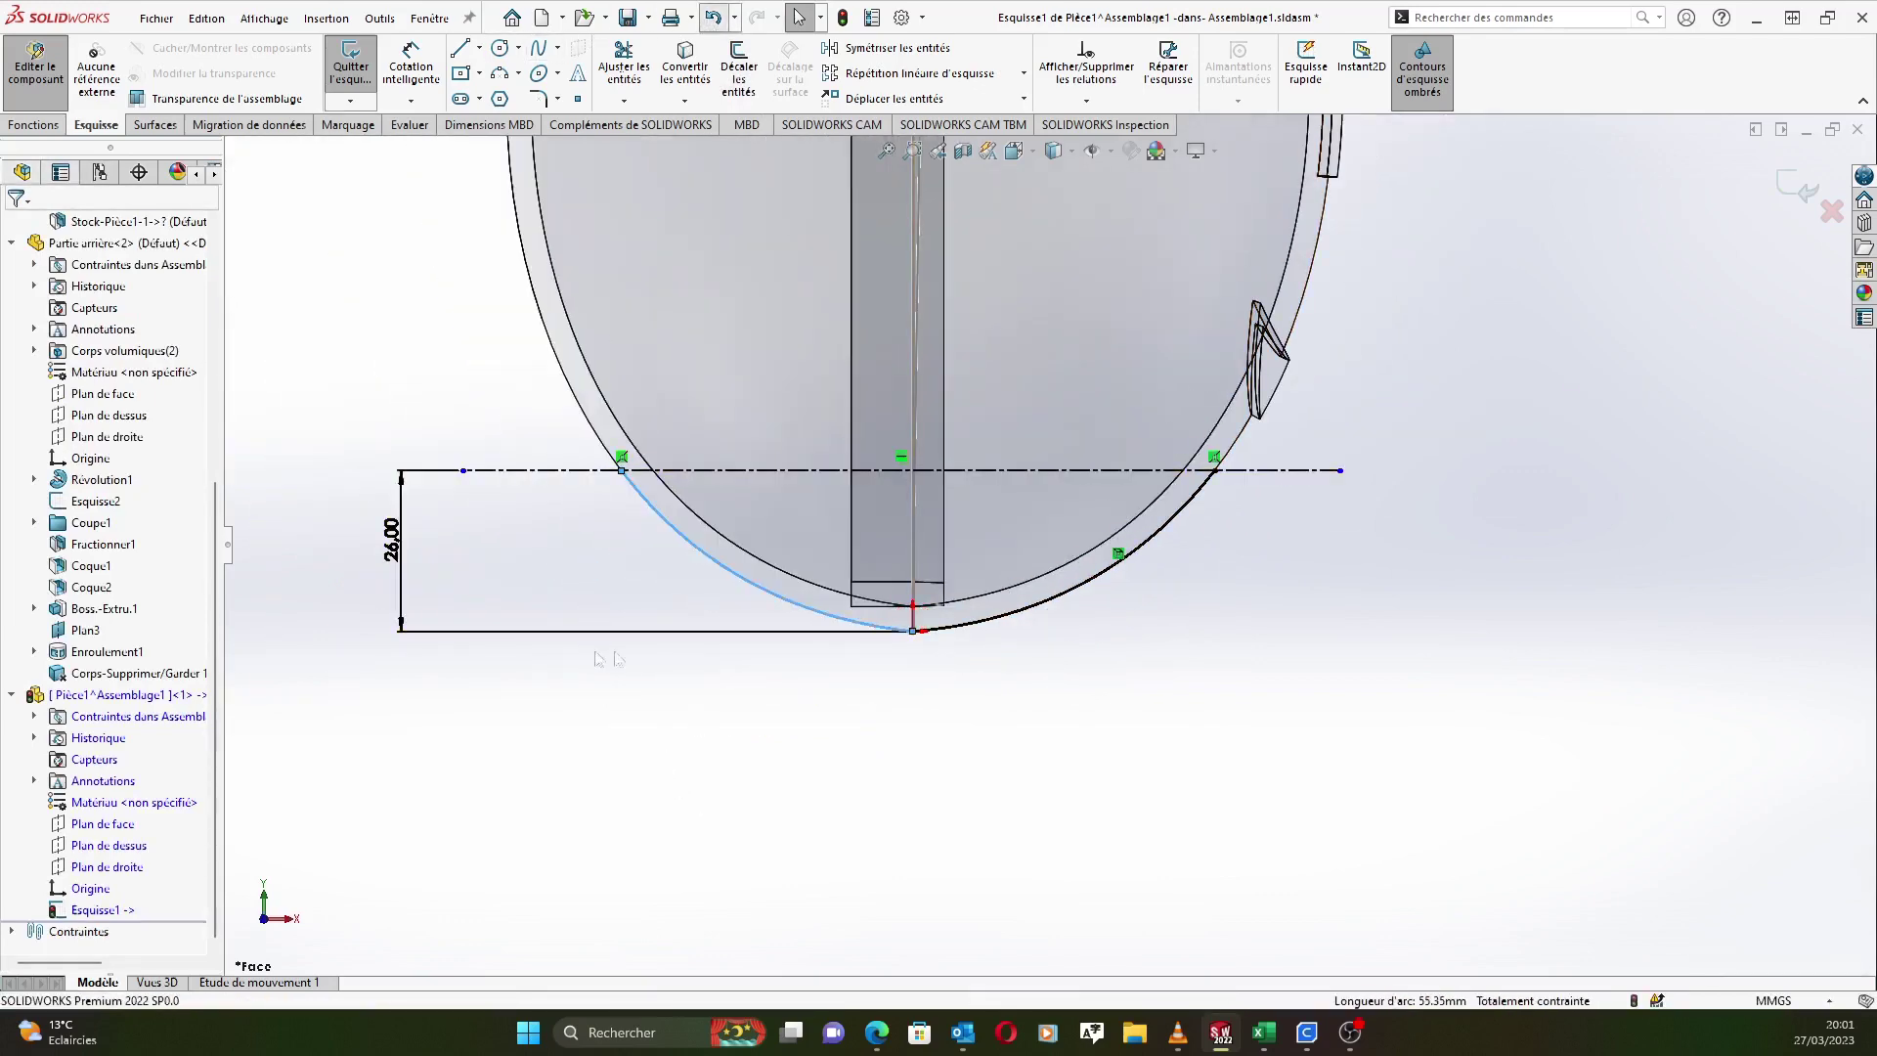
{"action": "left_click", "coordinate": [729, 574]}
{"action": "scroll", "coordinate": [741, 508], "scroll_direction": "down", "scroll_amount": 3}
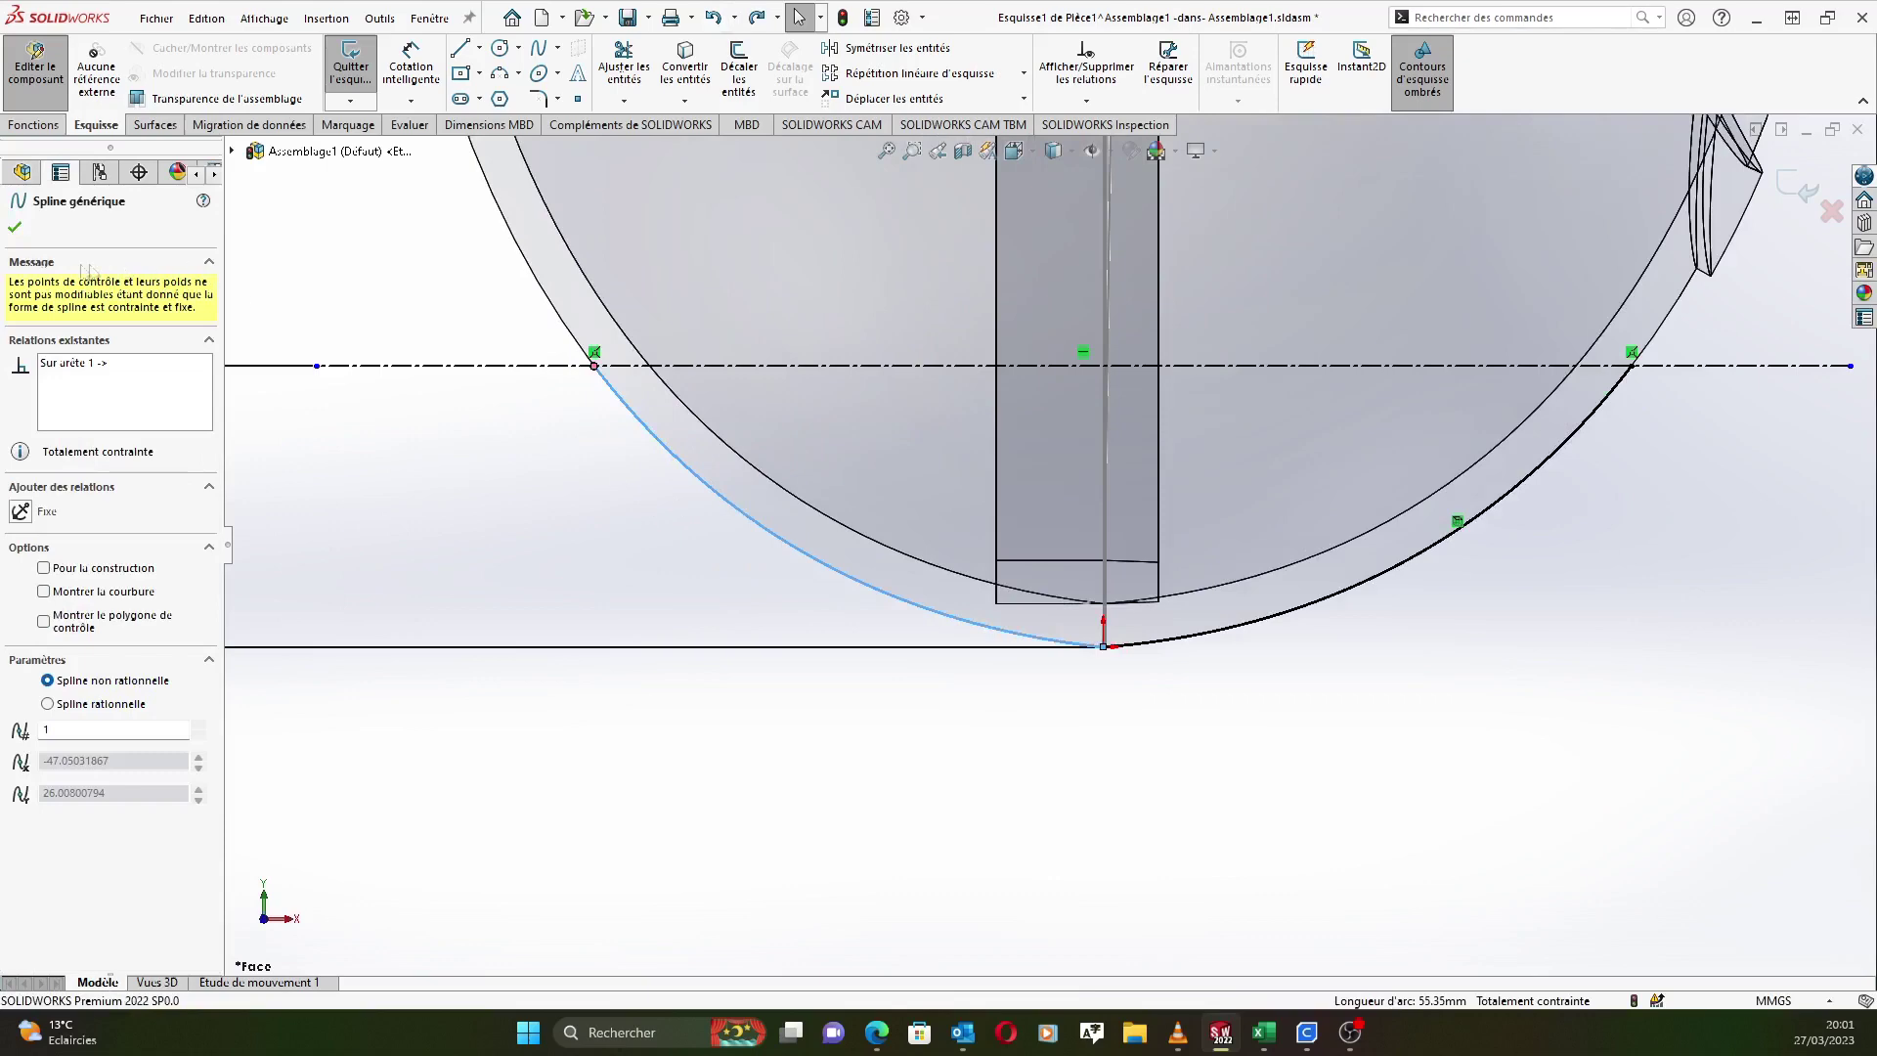
{"action": "left_click", "coordinate": [15, 228]}
{"action": "middle_click_drag", "start_coordinate": [401, 310], "coordinate": [719, 266], "text": "ctrl"}
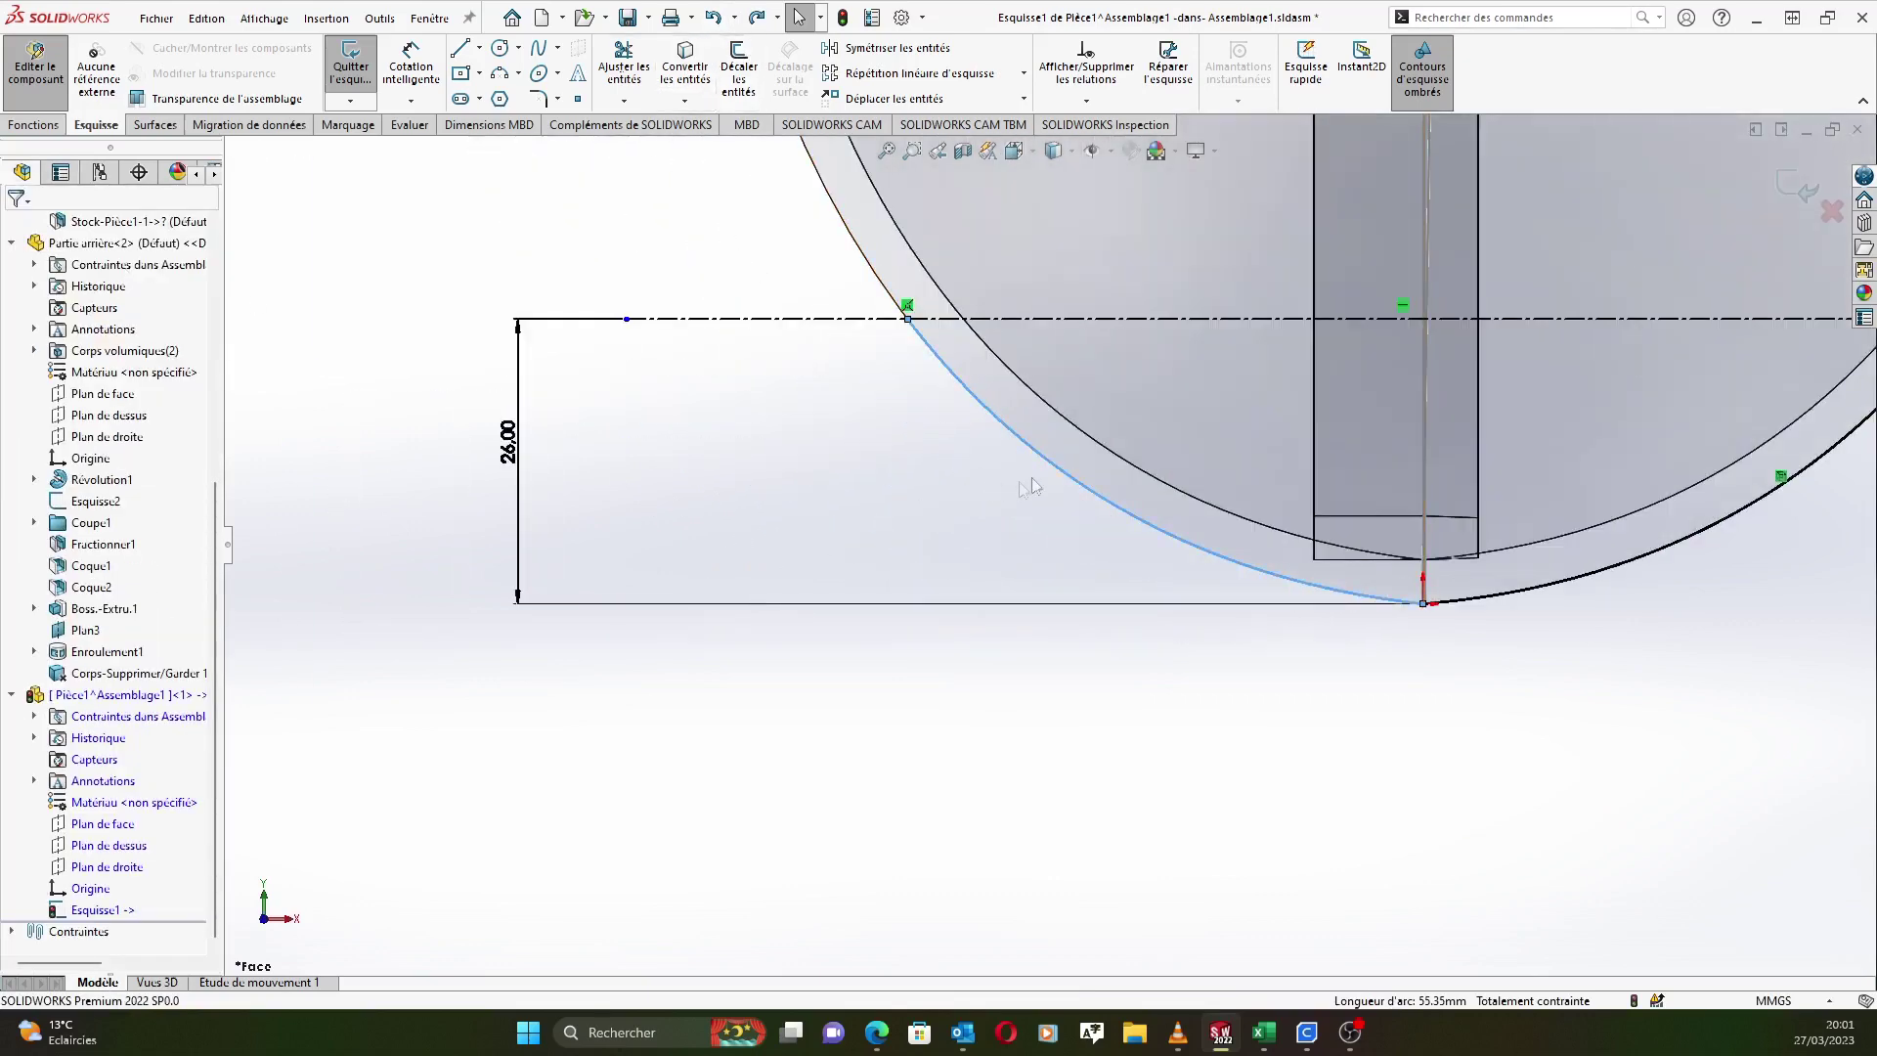
{"action": "left_click", "coordinate": [739, 69]}
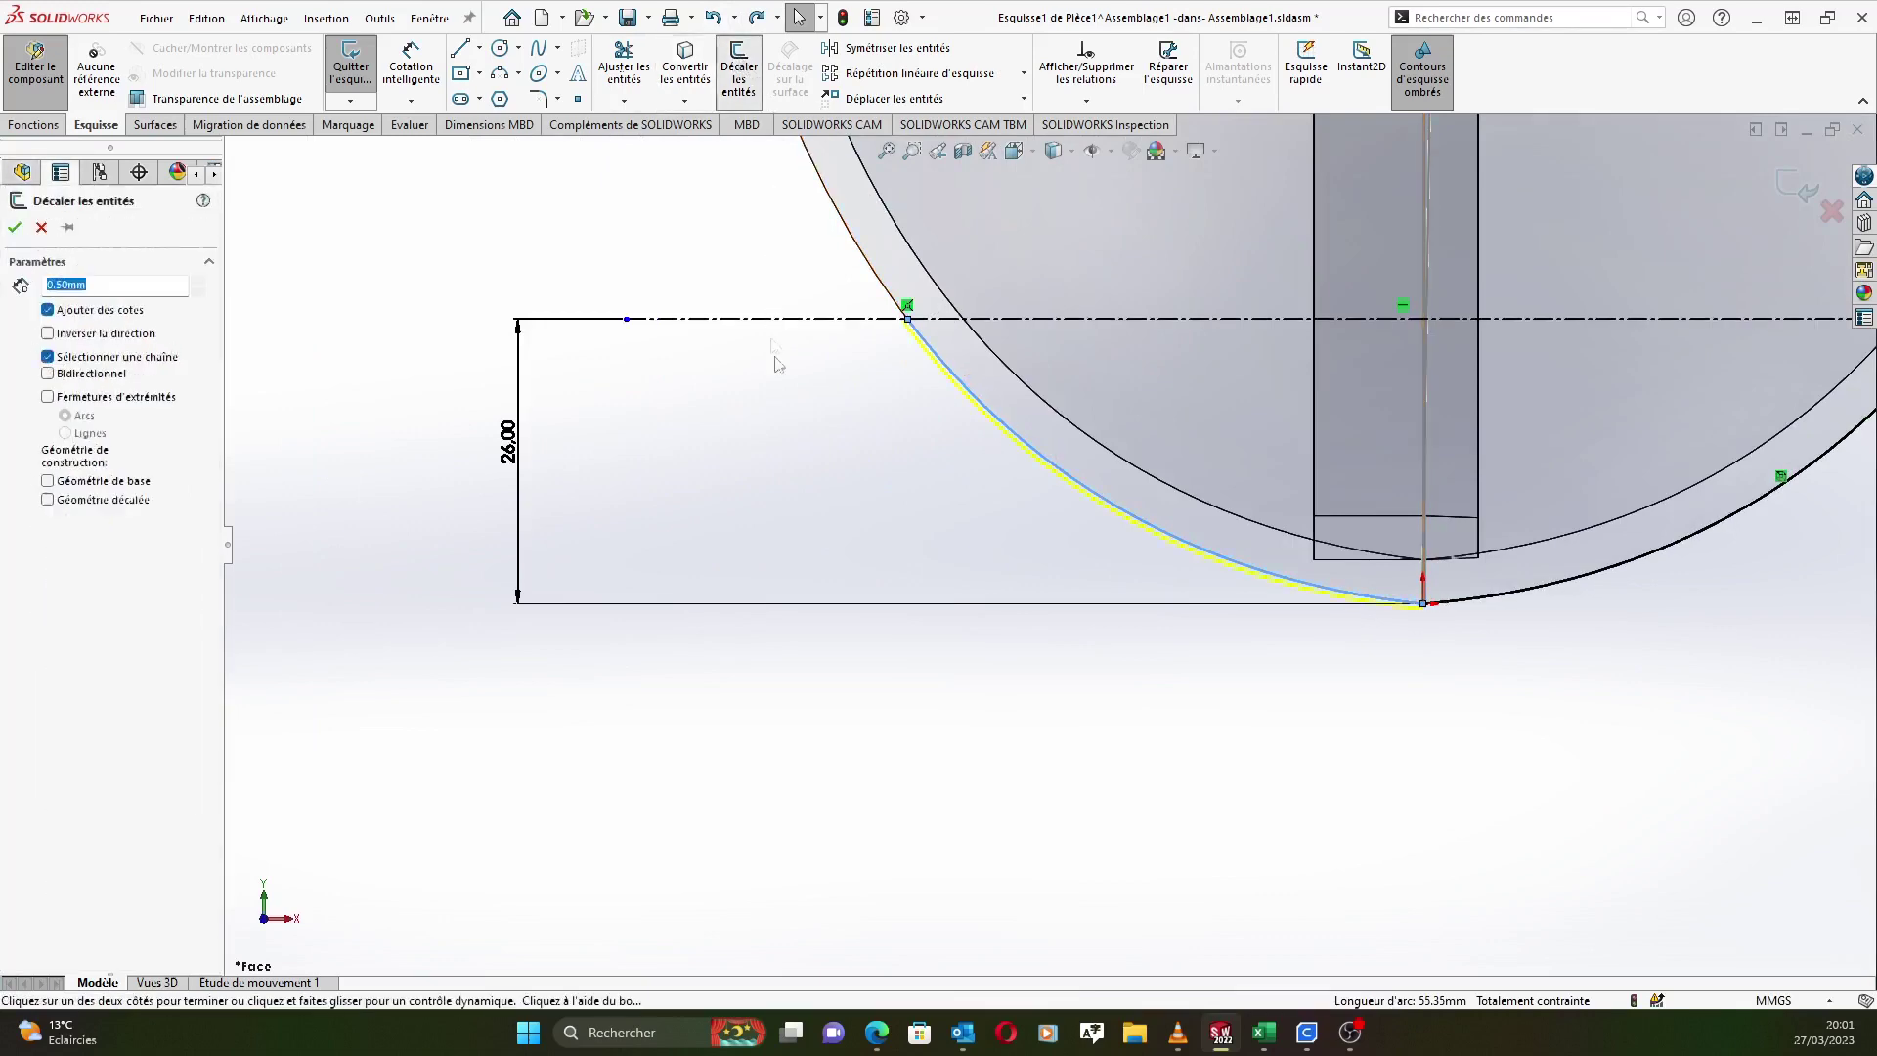
{"action": "left_click", "coordinate": [15, 226]}
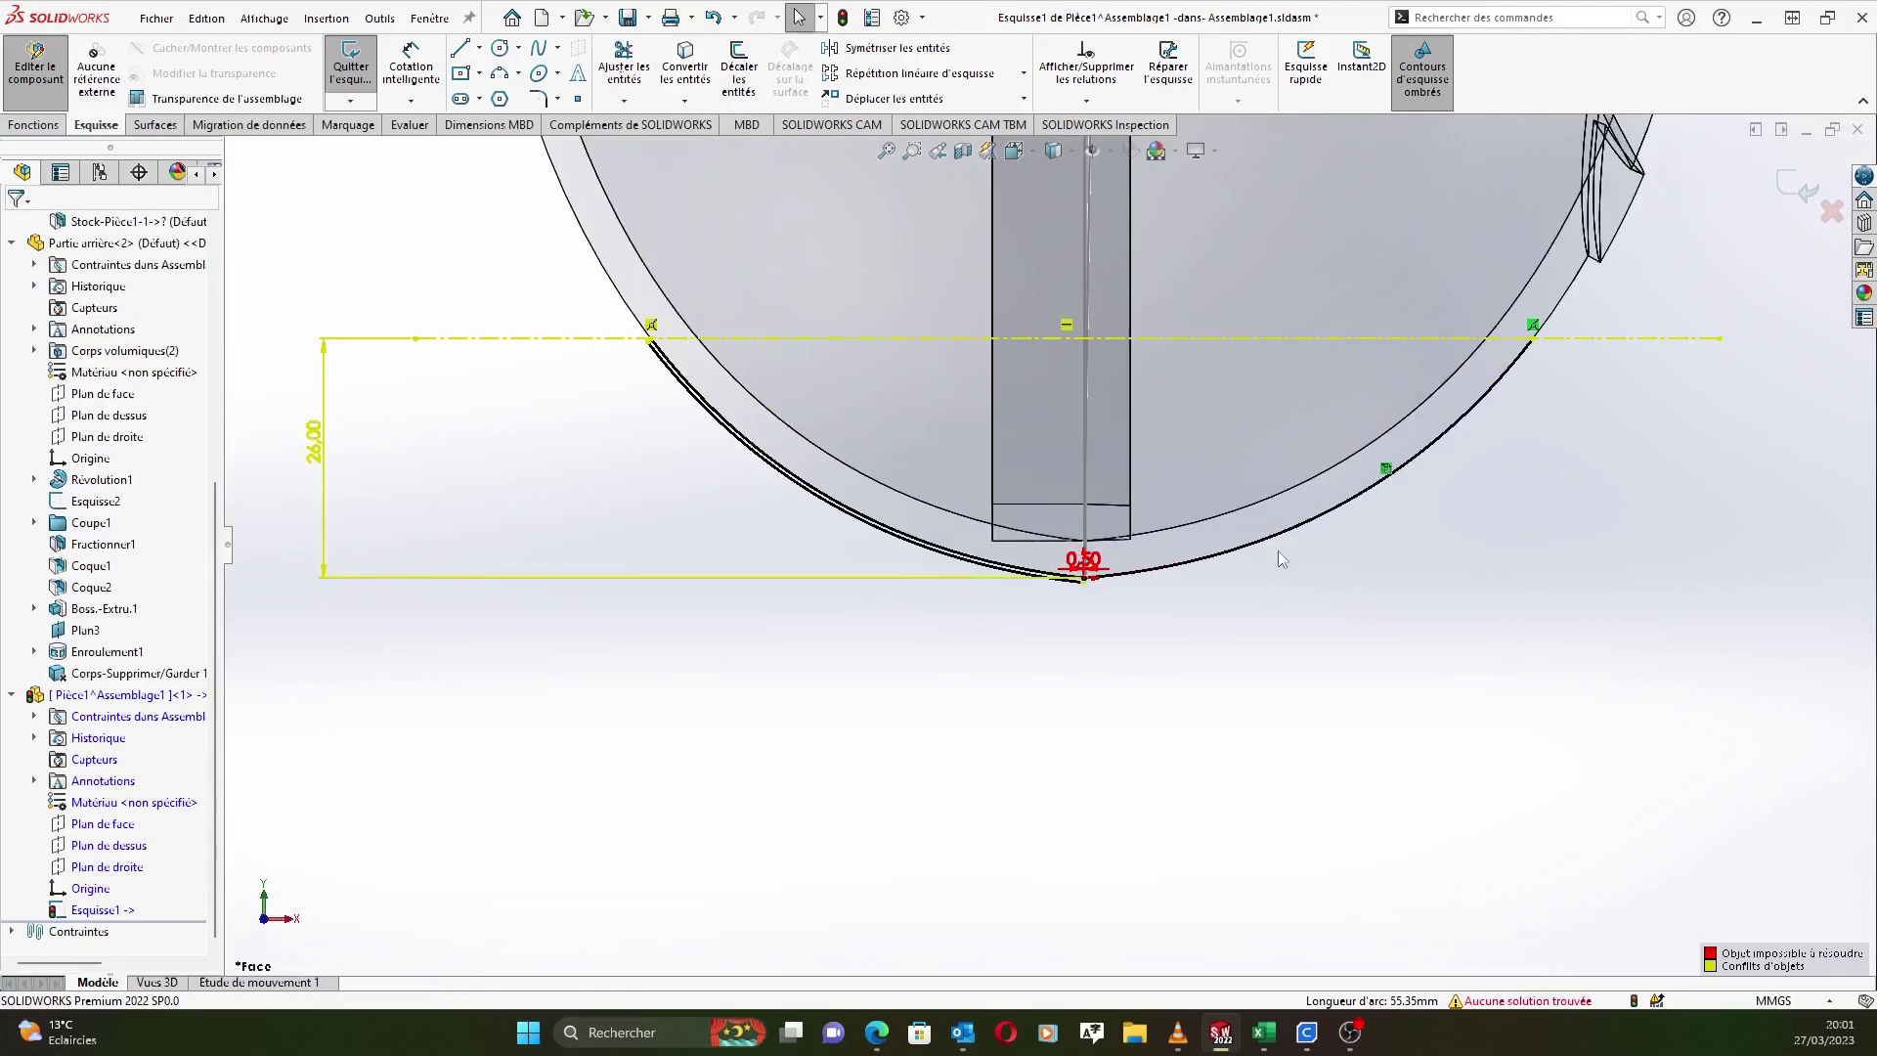
Delete the 0.5 mm offset dimension at the egg's bottom tip and exit the sketch.
{"action": "scroll", "coordinate": [1124, 585], "scroll_direction": "down", "scroll_amount": 5}
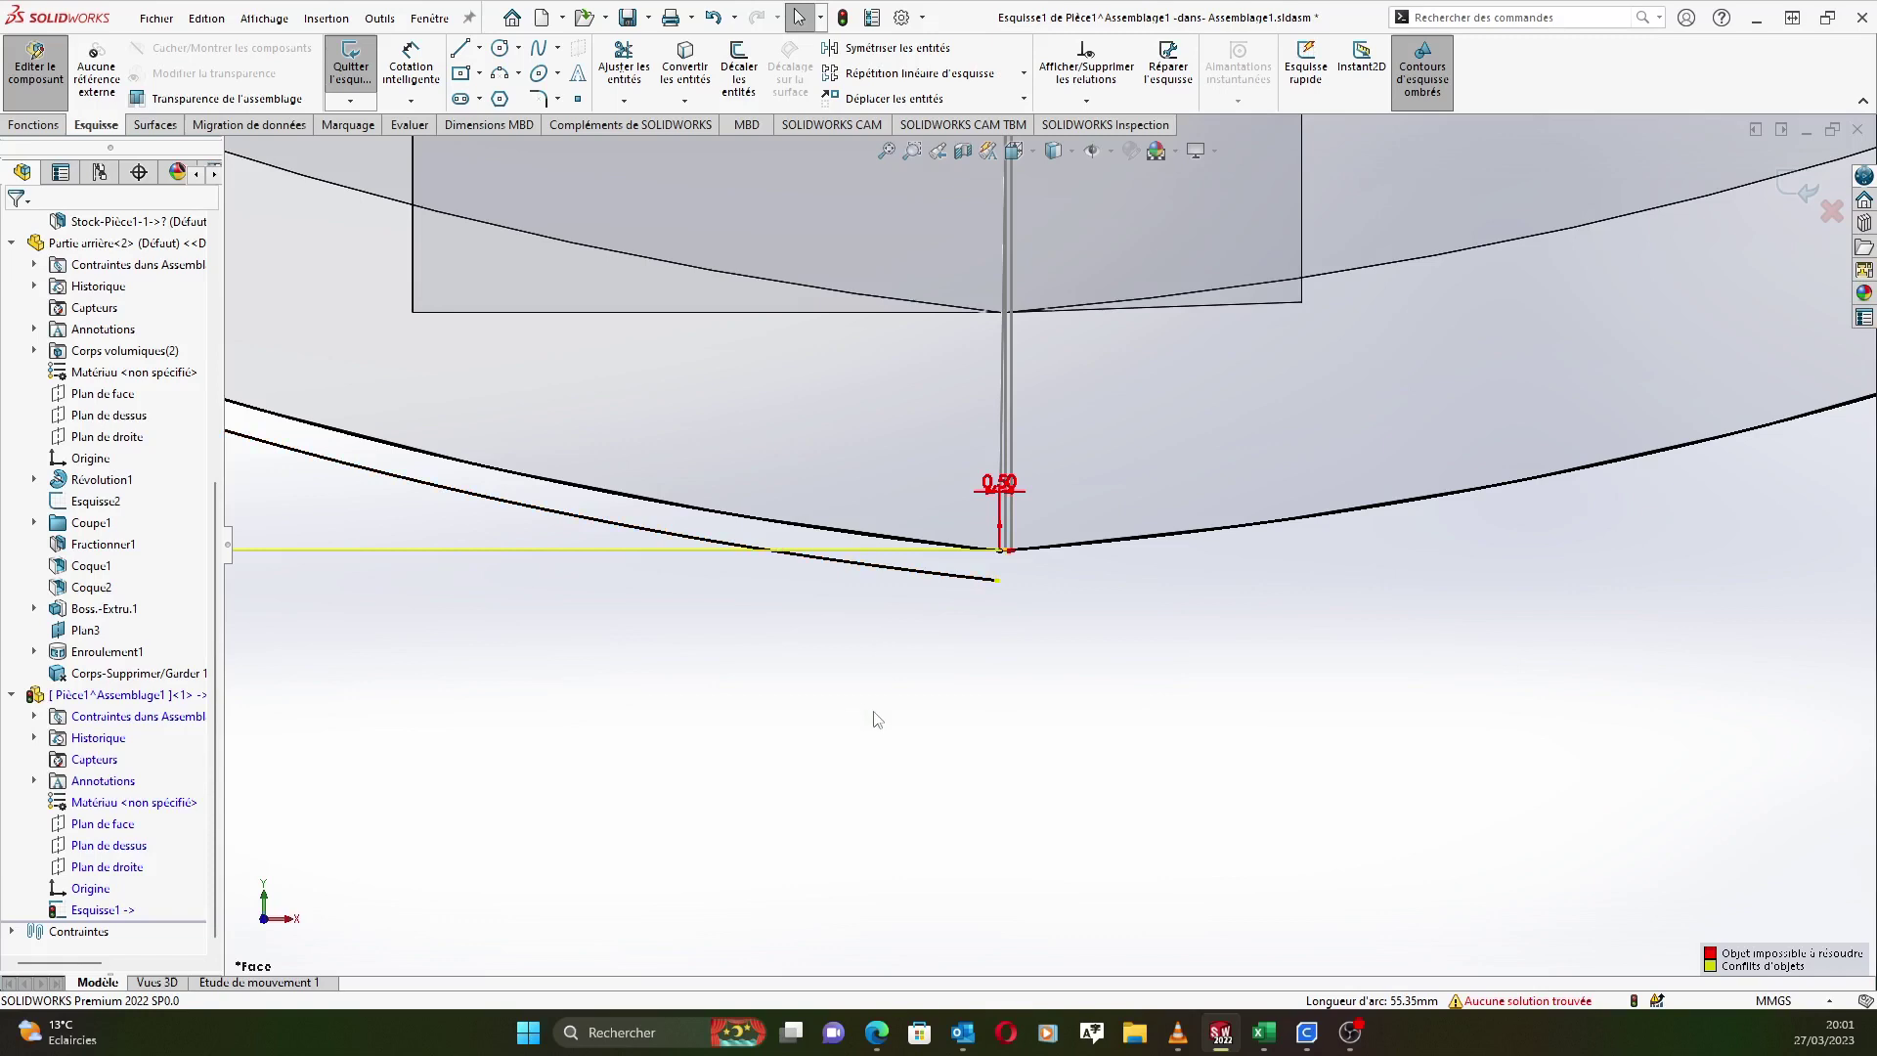
{"action": "scroll", "coordinate": [982, 501], "scroll_direction": "down", "scroll_amount": 4}
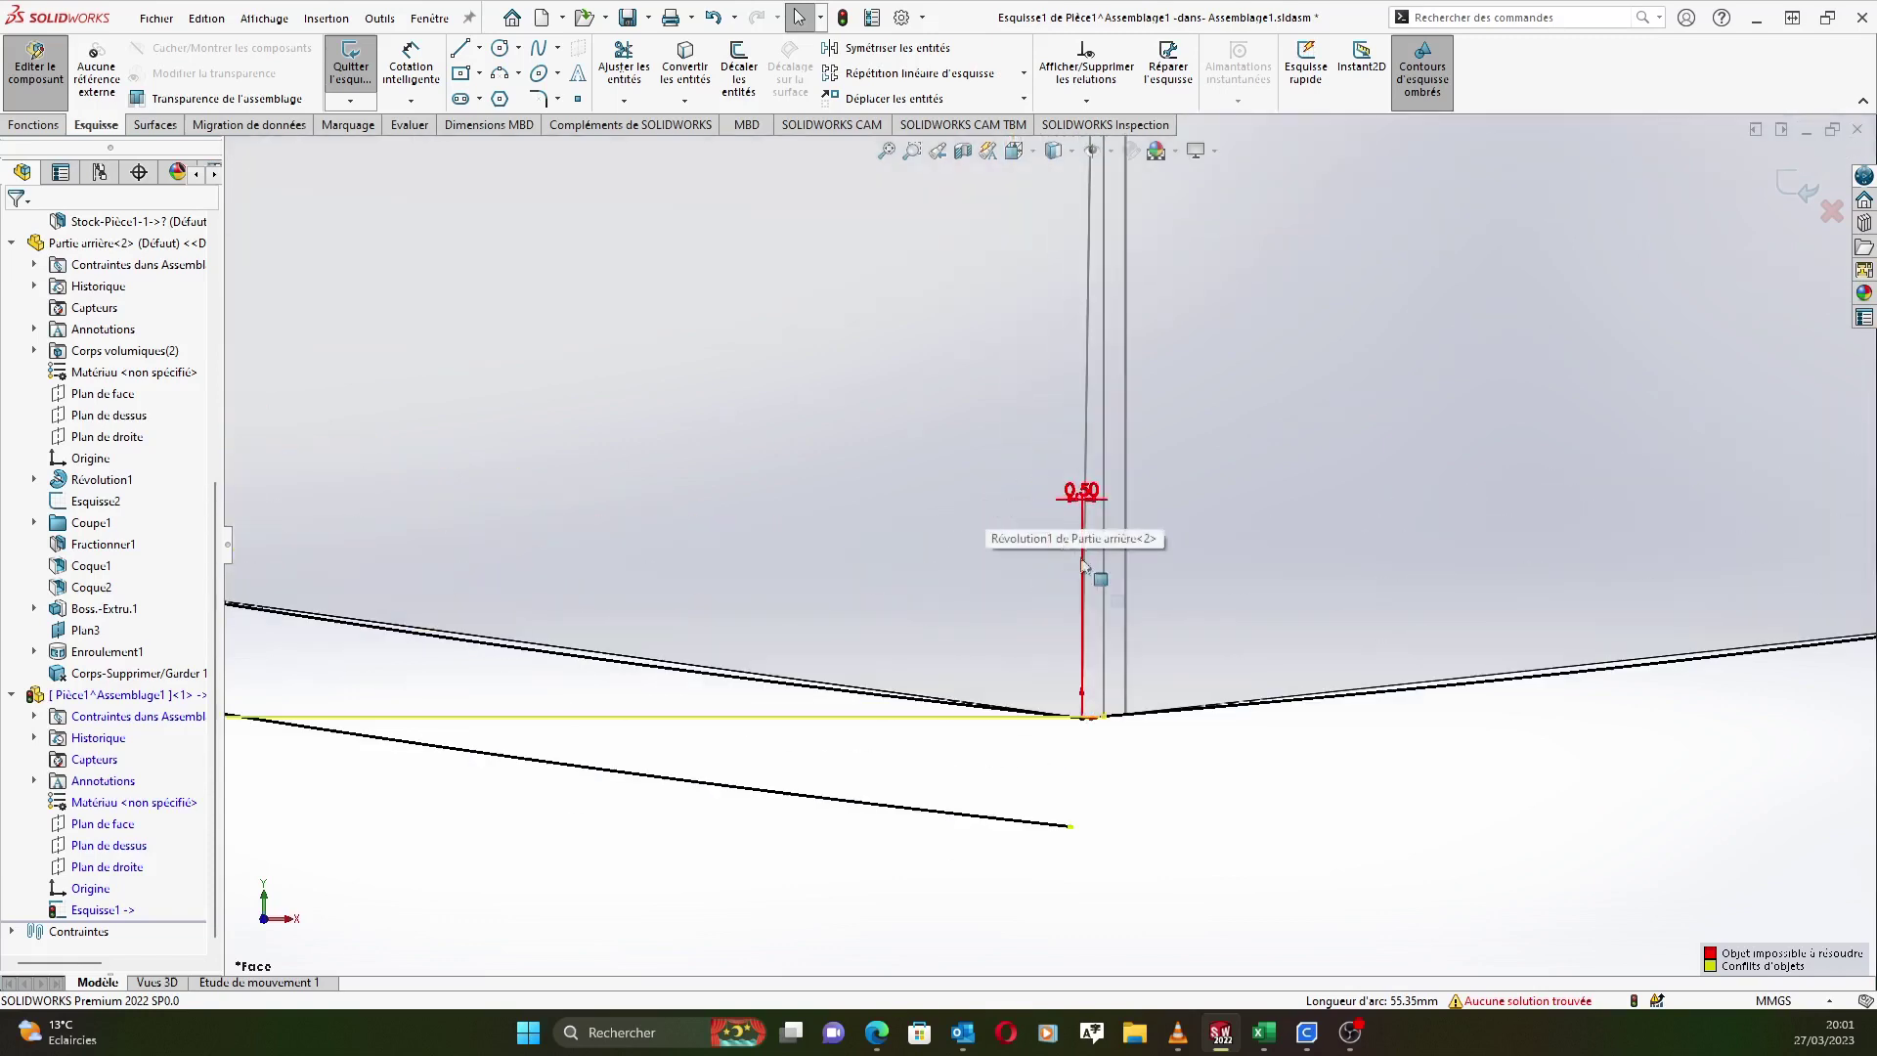
{"action": "left_click", "coordinate": [1079, 502]}
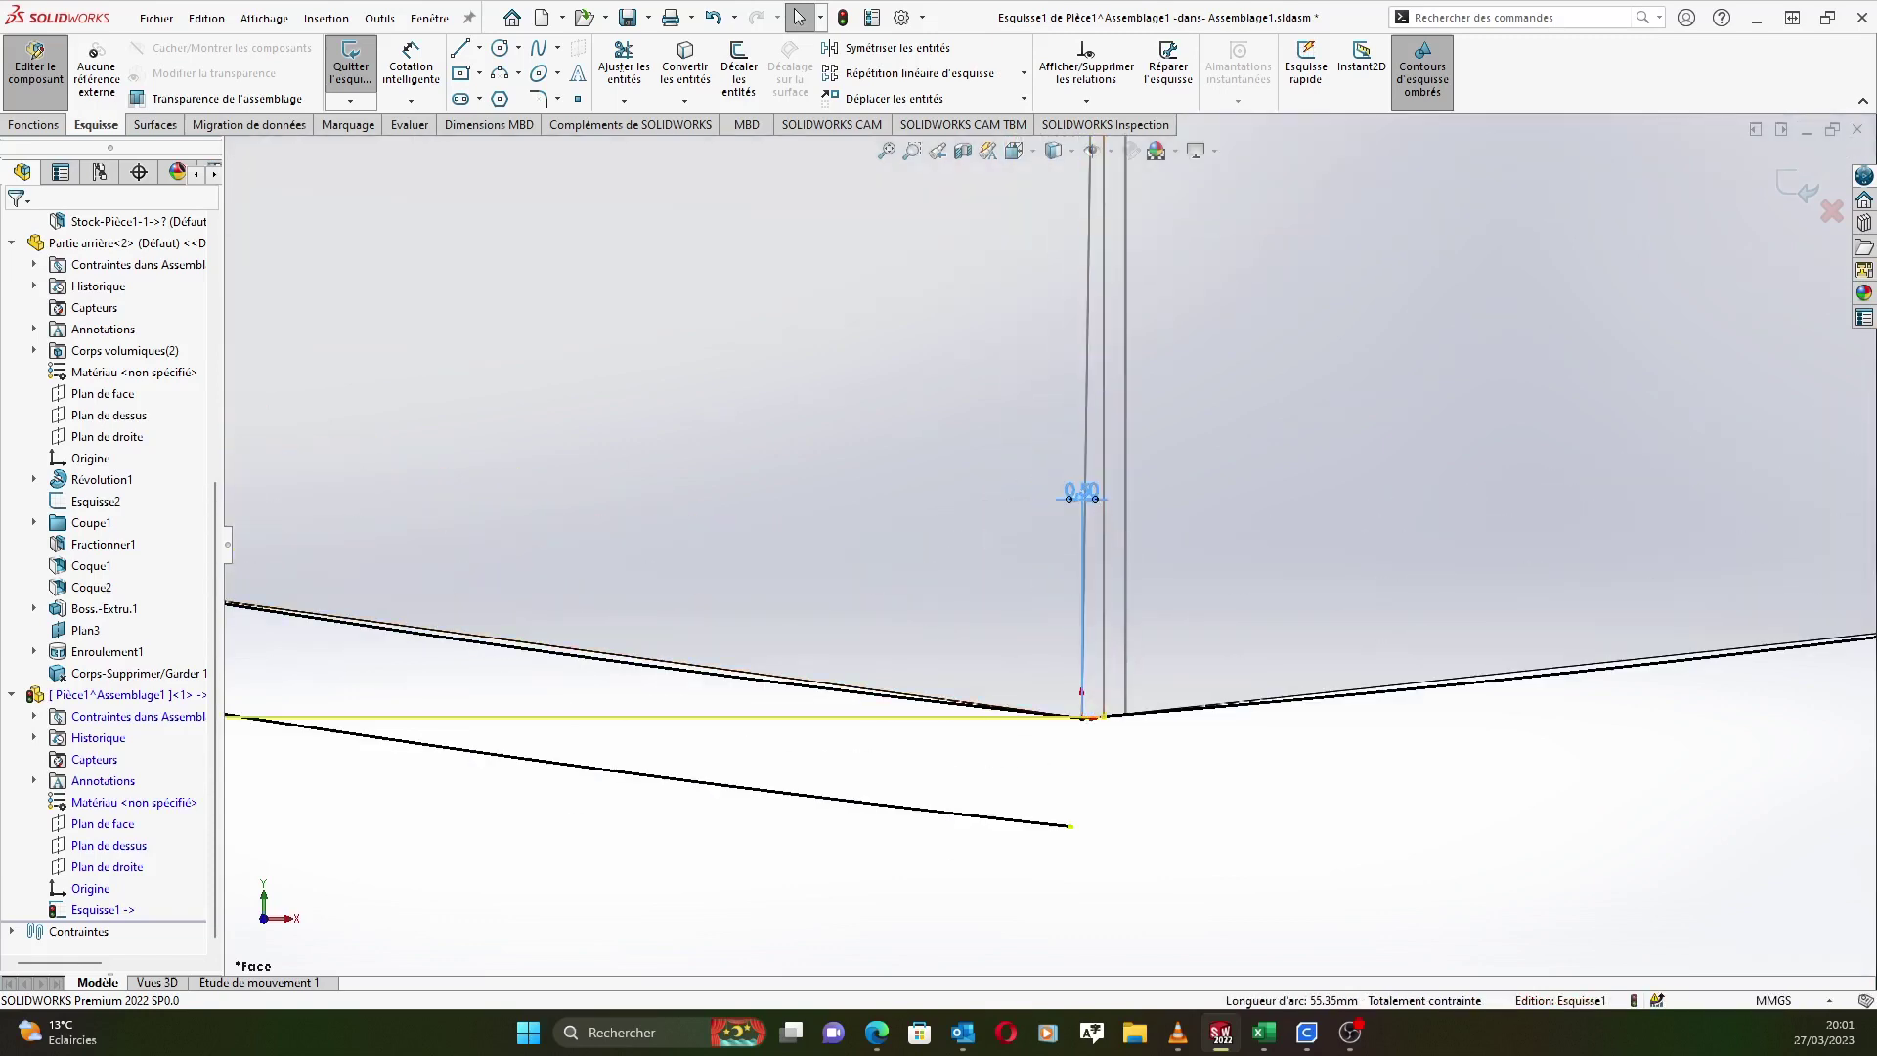
{"action": "key", "text": "Delete"}
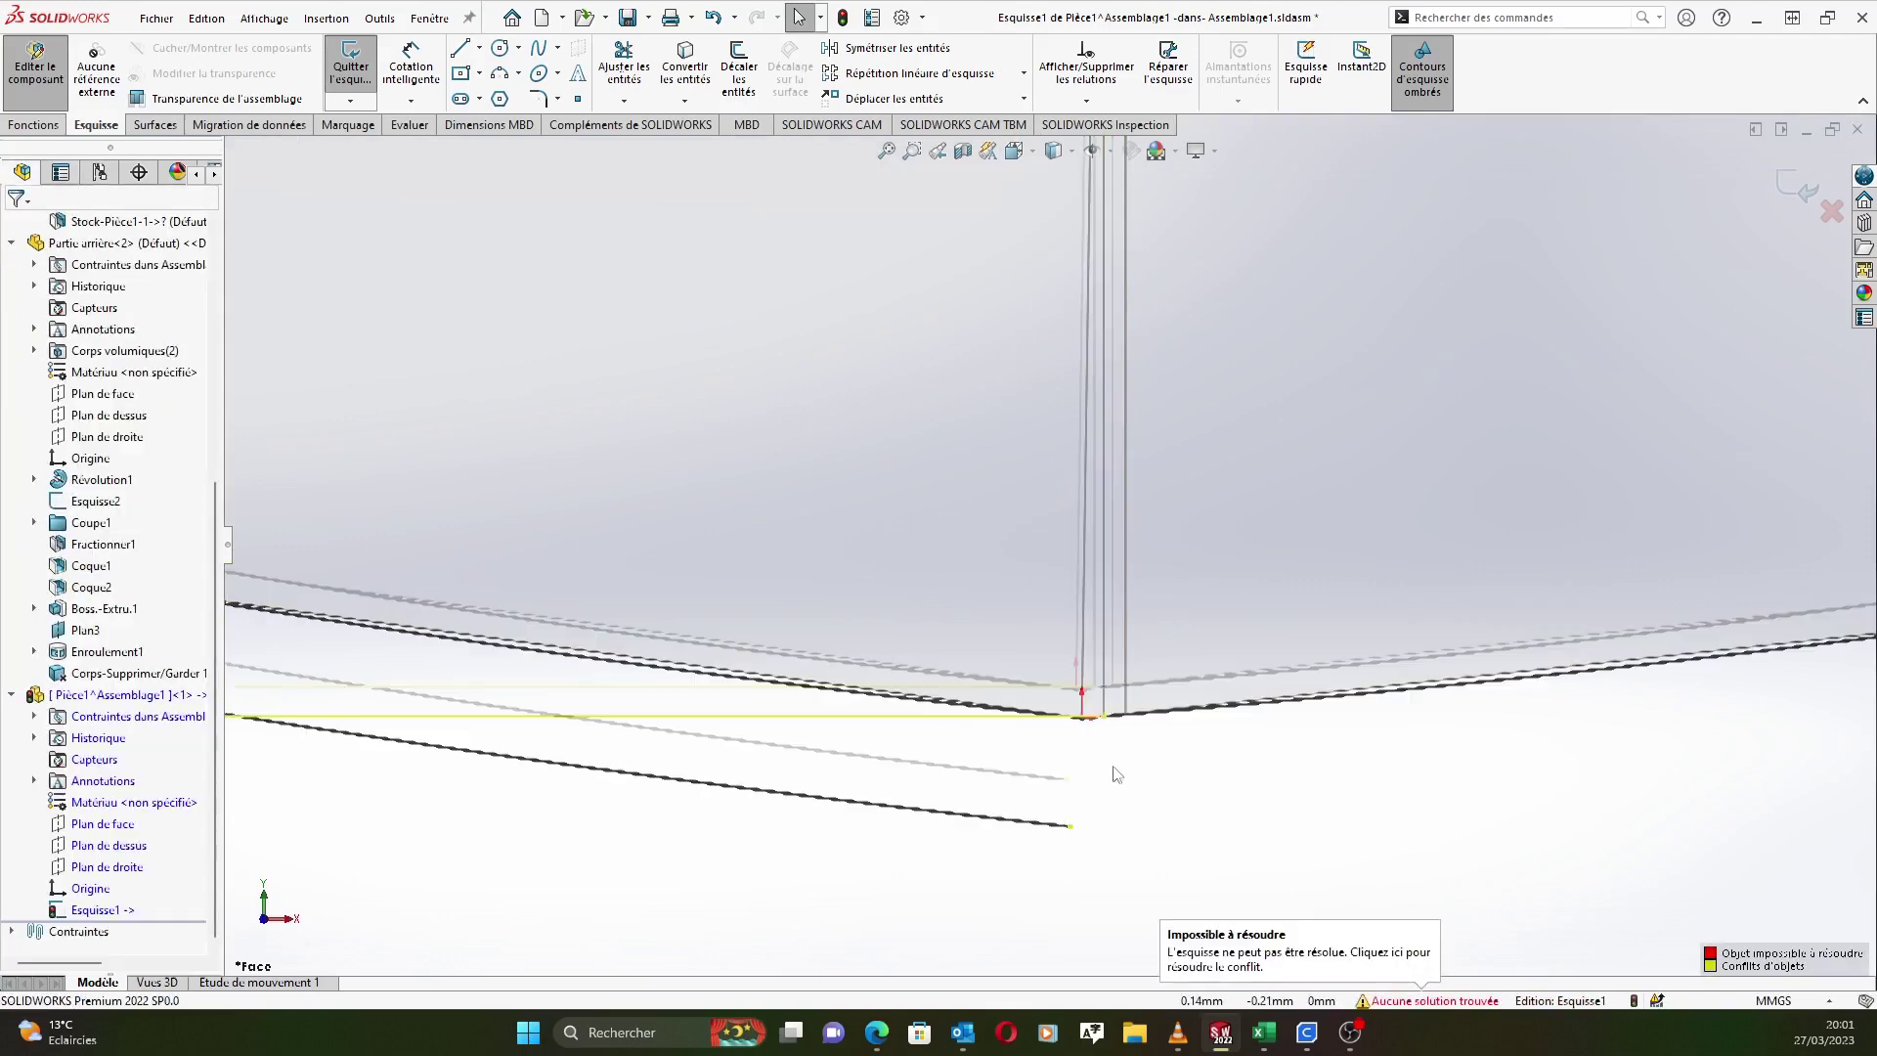
{"action": "scroll", "coordinate": [1051, 544], "scroll_direction": "up", "scroll_amount": 3}
{"action": "scroll", "coordinate": [1007, 792], "scroll_direction": "up", "scroll_amount": 3}
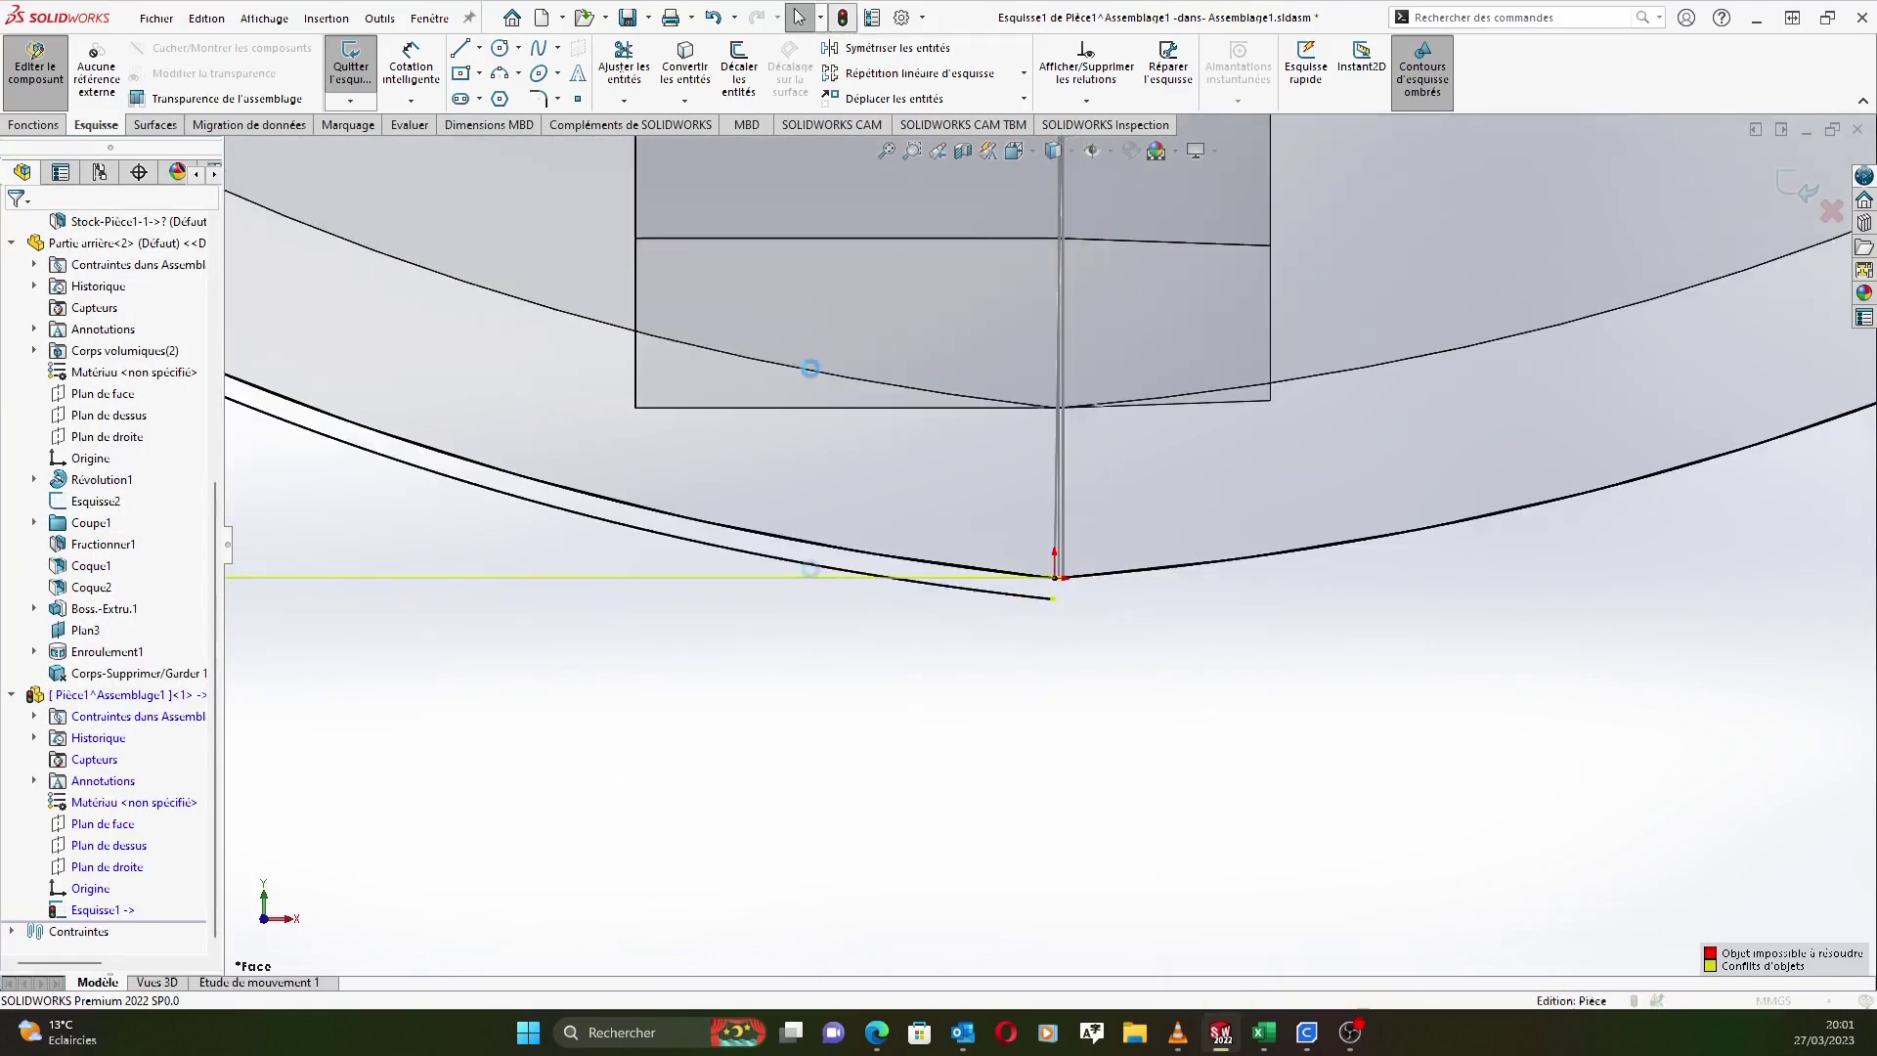
{"action": "double_click", "coordinate": [860, 735]}
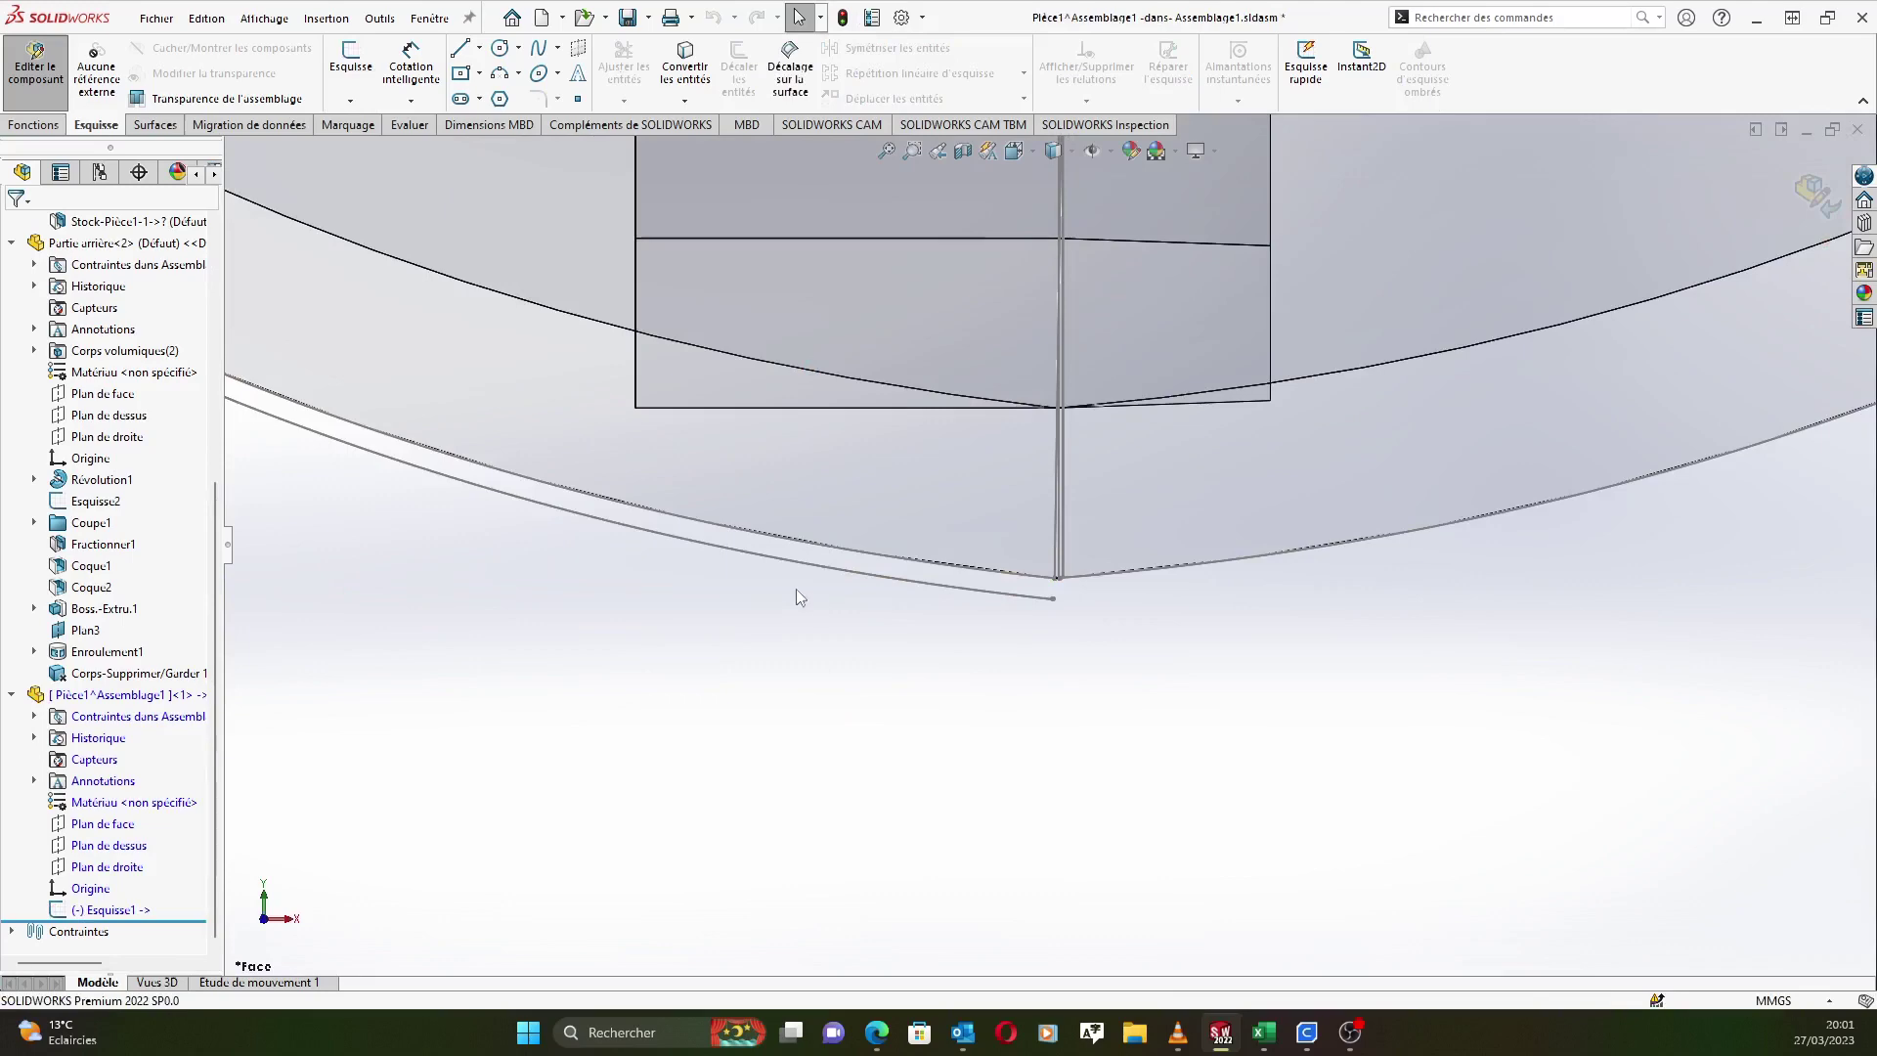
Reopen the new part's sketch Esquisse1 for editing.
{"action": "scroll", "coordinate": [796, 588], "scroll_direction": "up", "scroll_amount": 6}
{"action": "scroll", "coordinate": [1036, 355], "scroll_direction": "up", "scroll_amount": 1}
{"action": "scroll", "coordinate": [1052, 356], "scroll_direction": "down", "scroll_amount": 1}
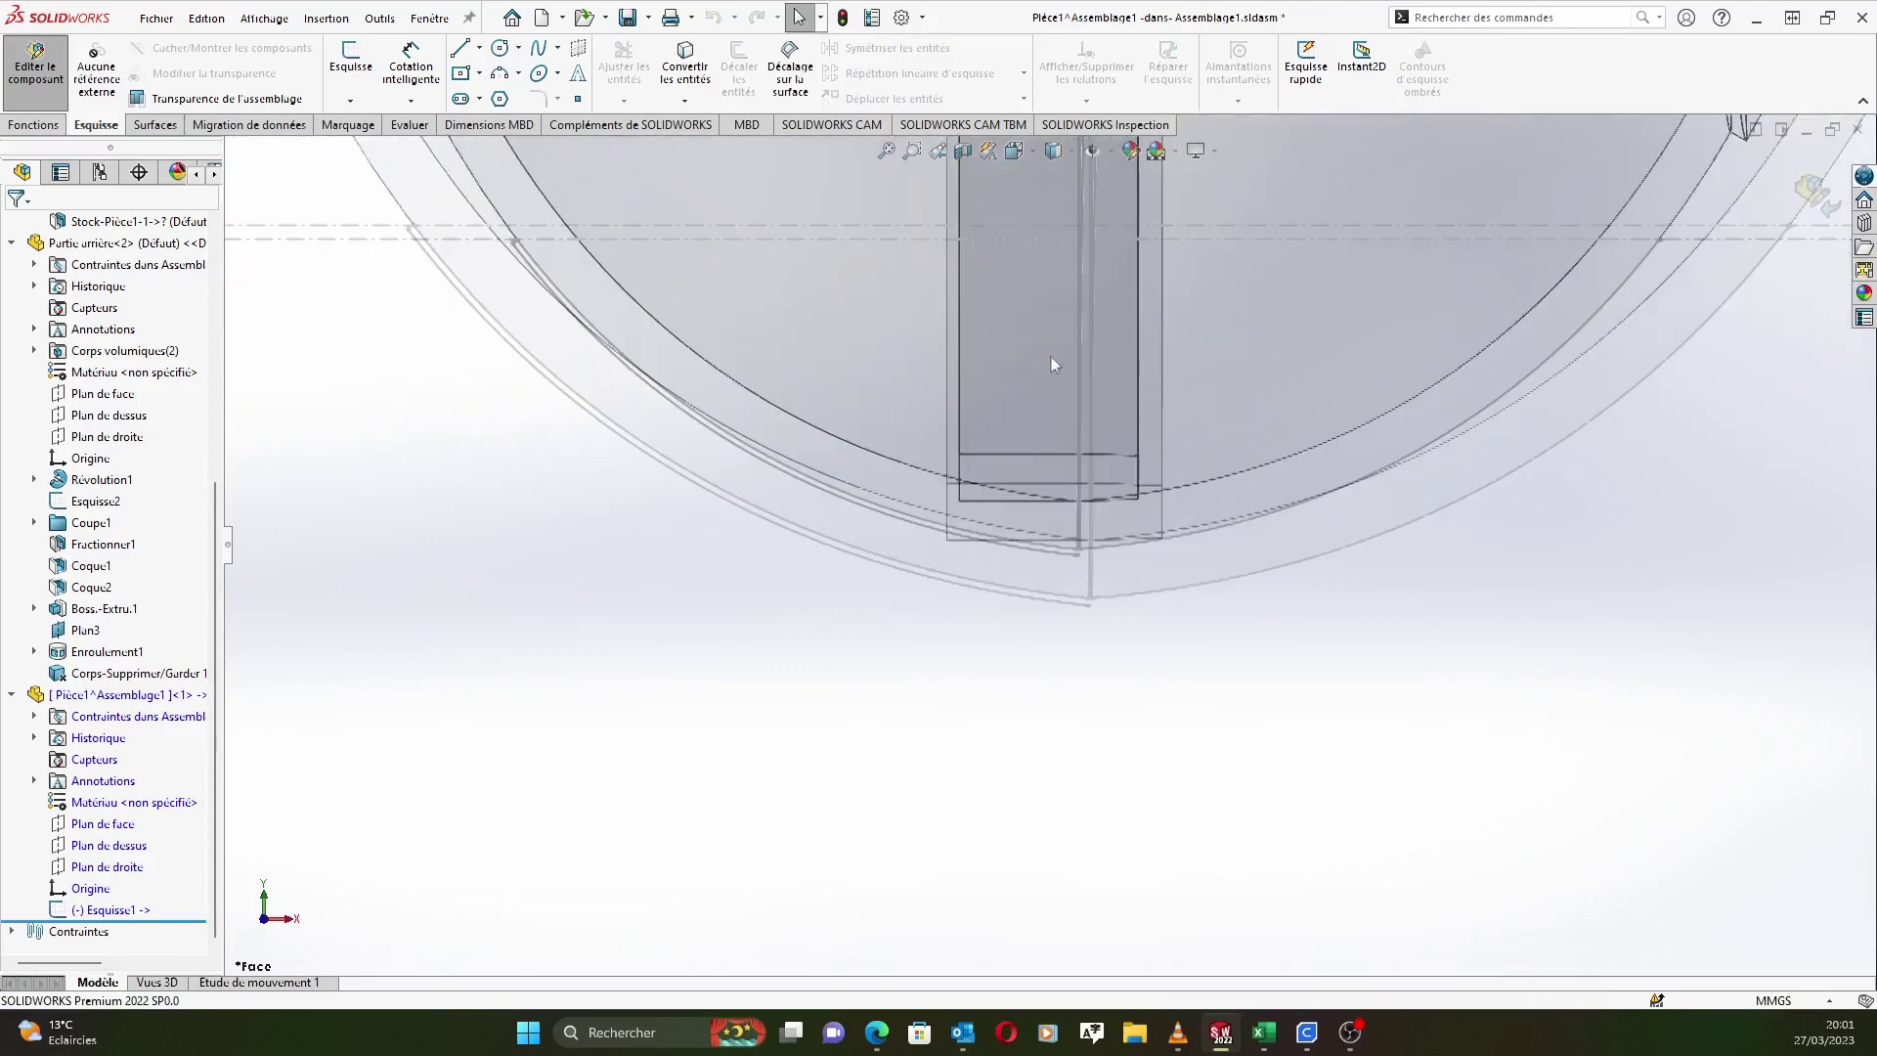
{"action": "scroll", "coordinate": [1052, 356], "scroll_direction": "down", "scroll_amount": 2}
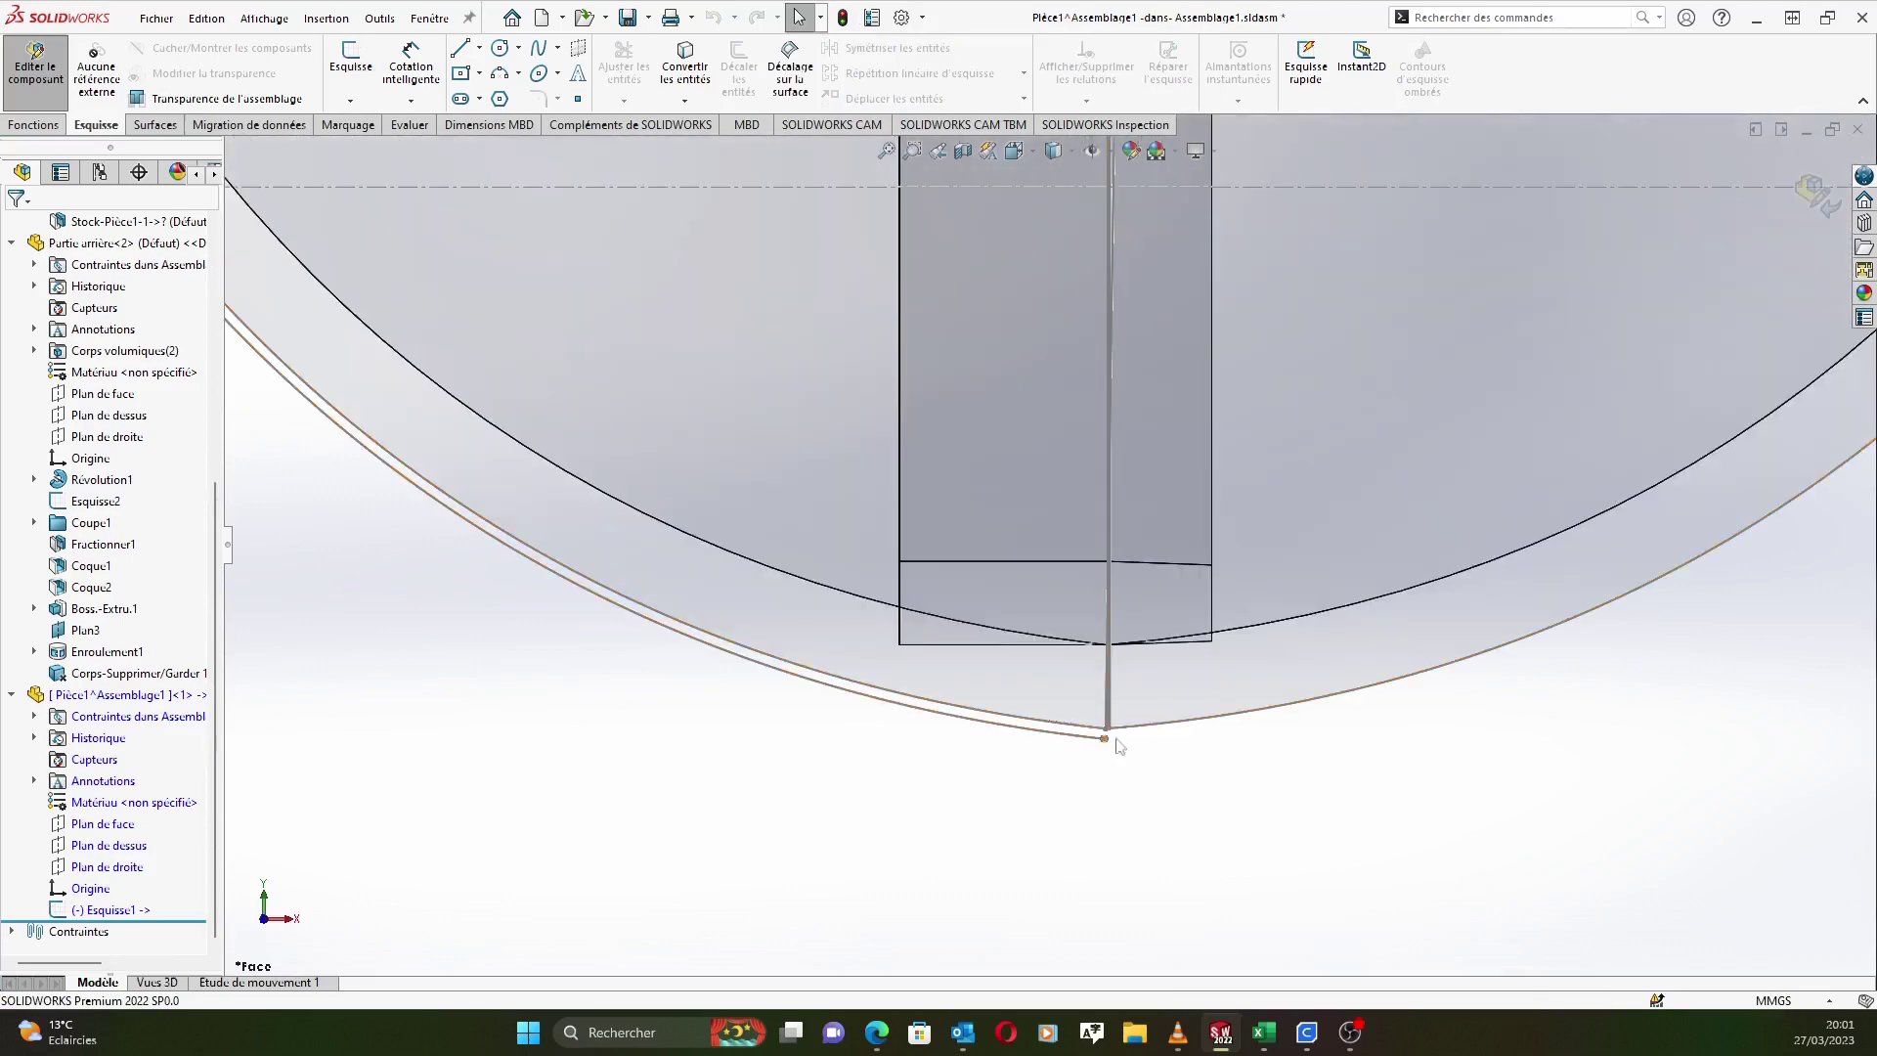
{"action": "scroll", "coordinate": [1236, 719], "scroll_direction": "down", "scroll_amount": 2}
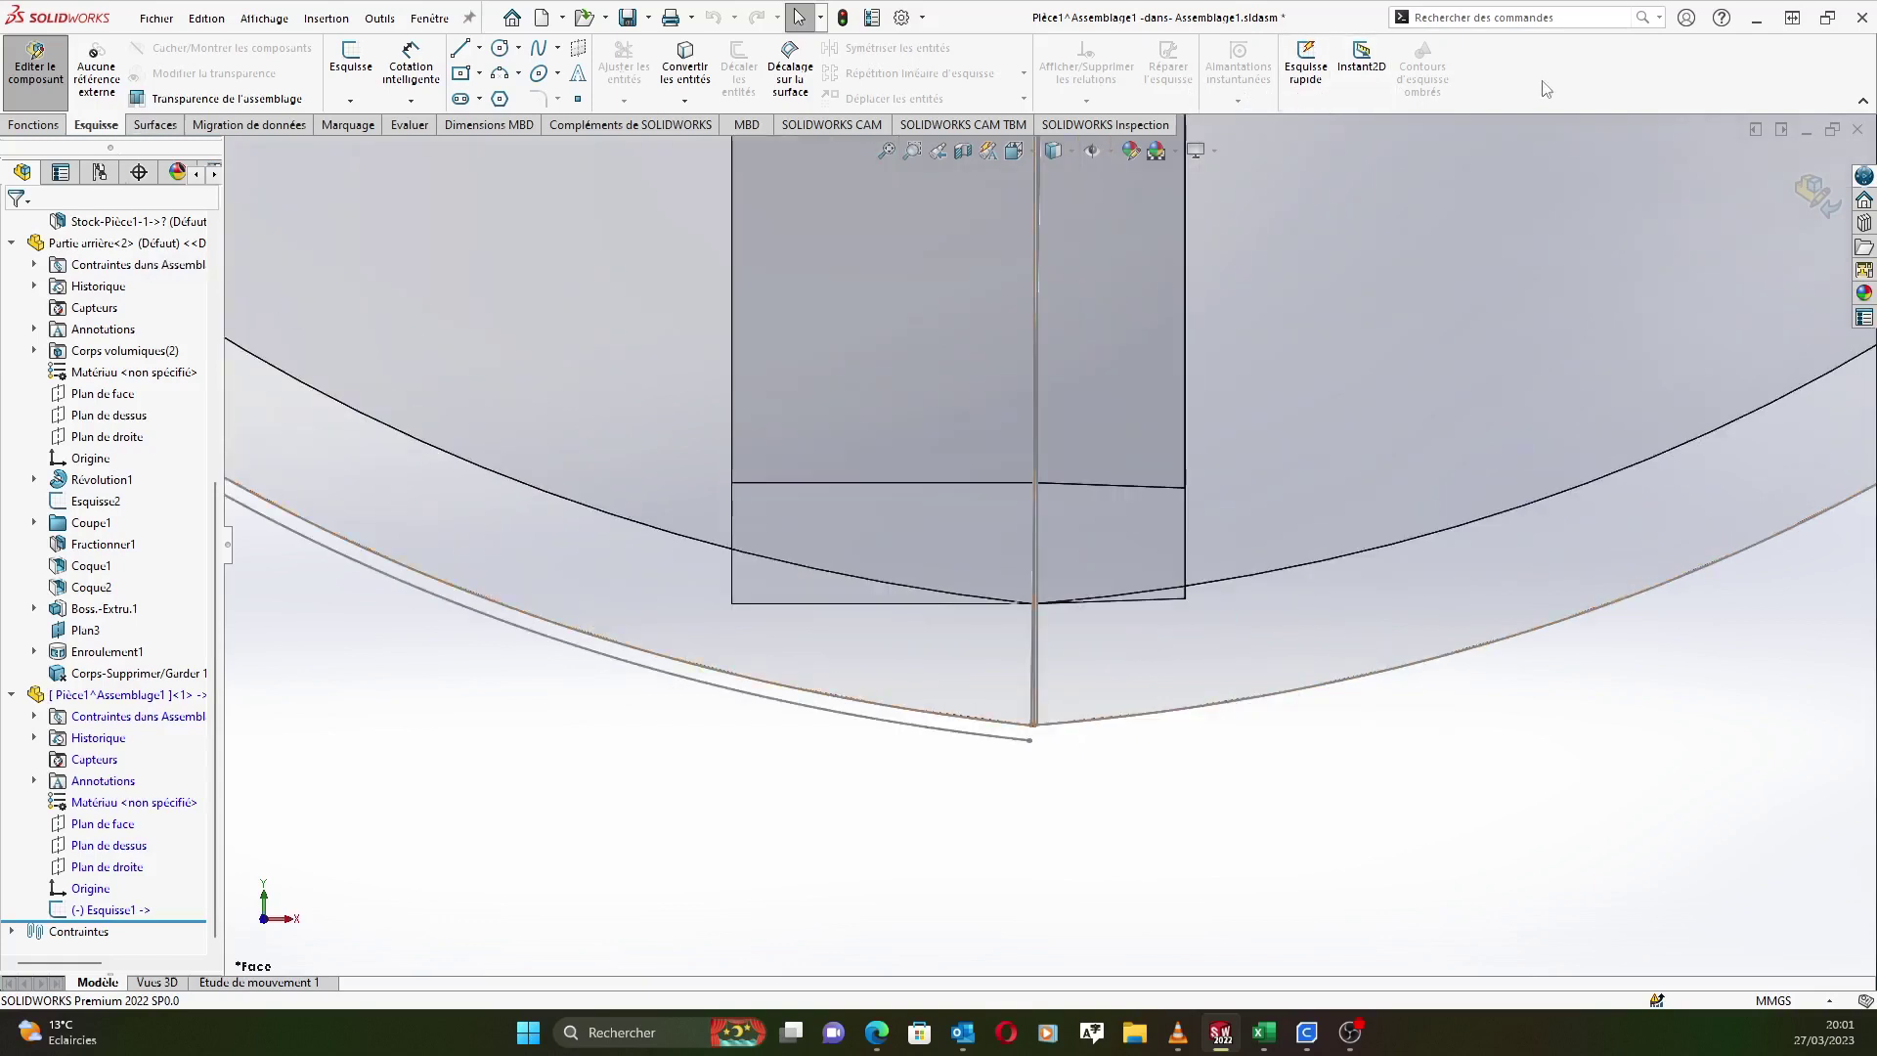
{"action": "left_click", "coordinate": [1388, 678]}
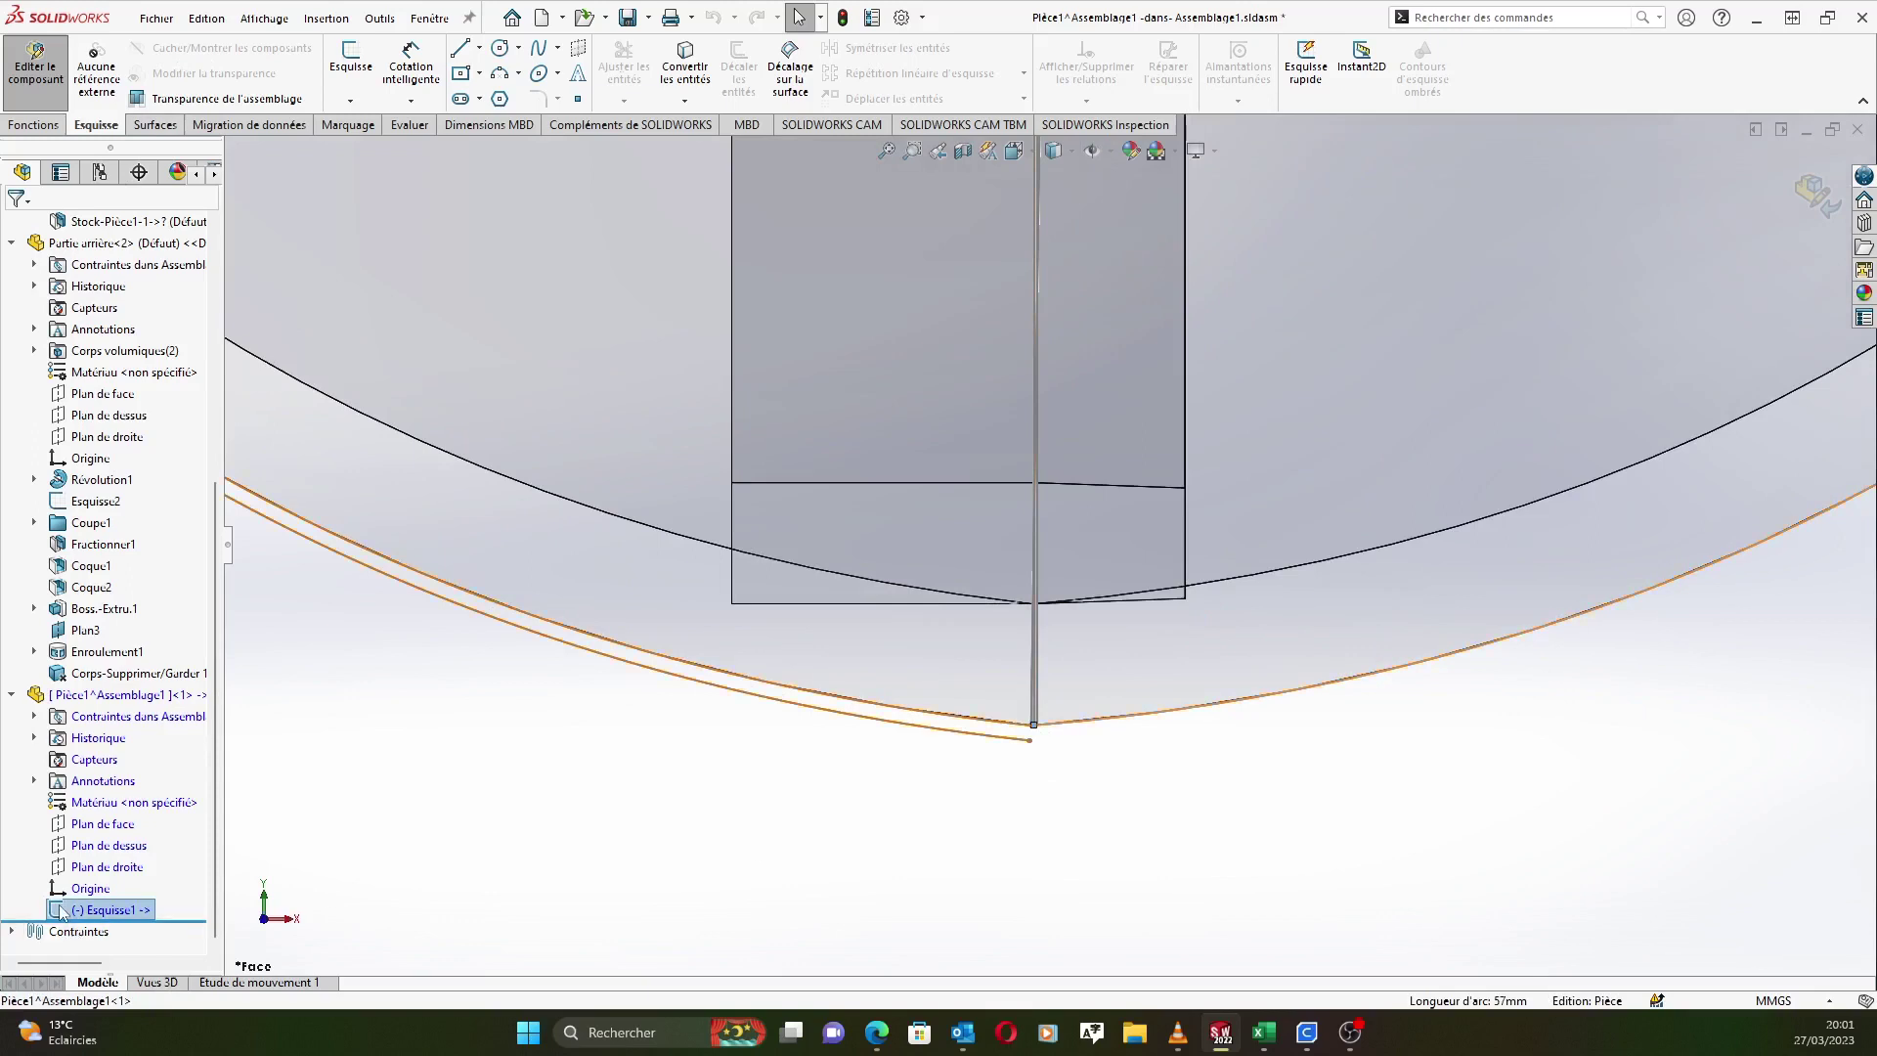
{"action": "left_click", "coordinate": [35, 125]}
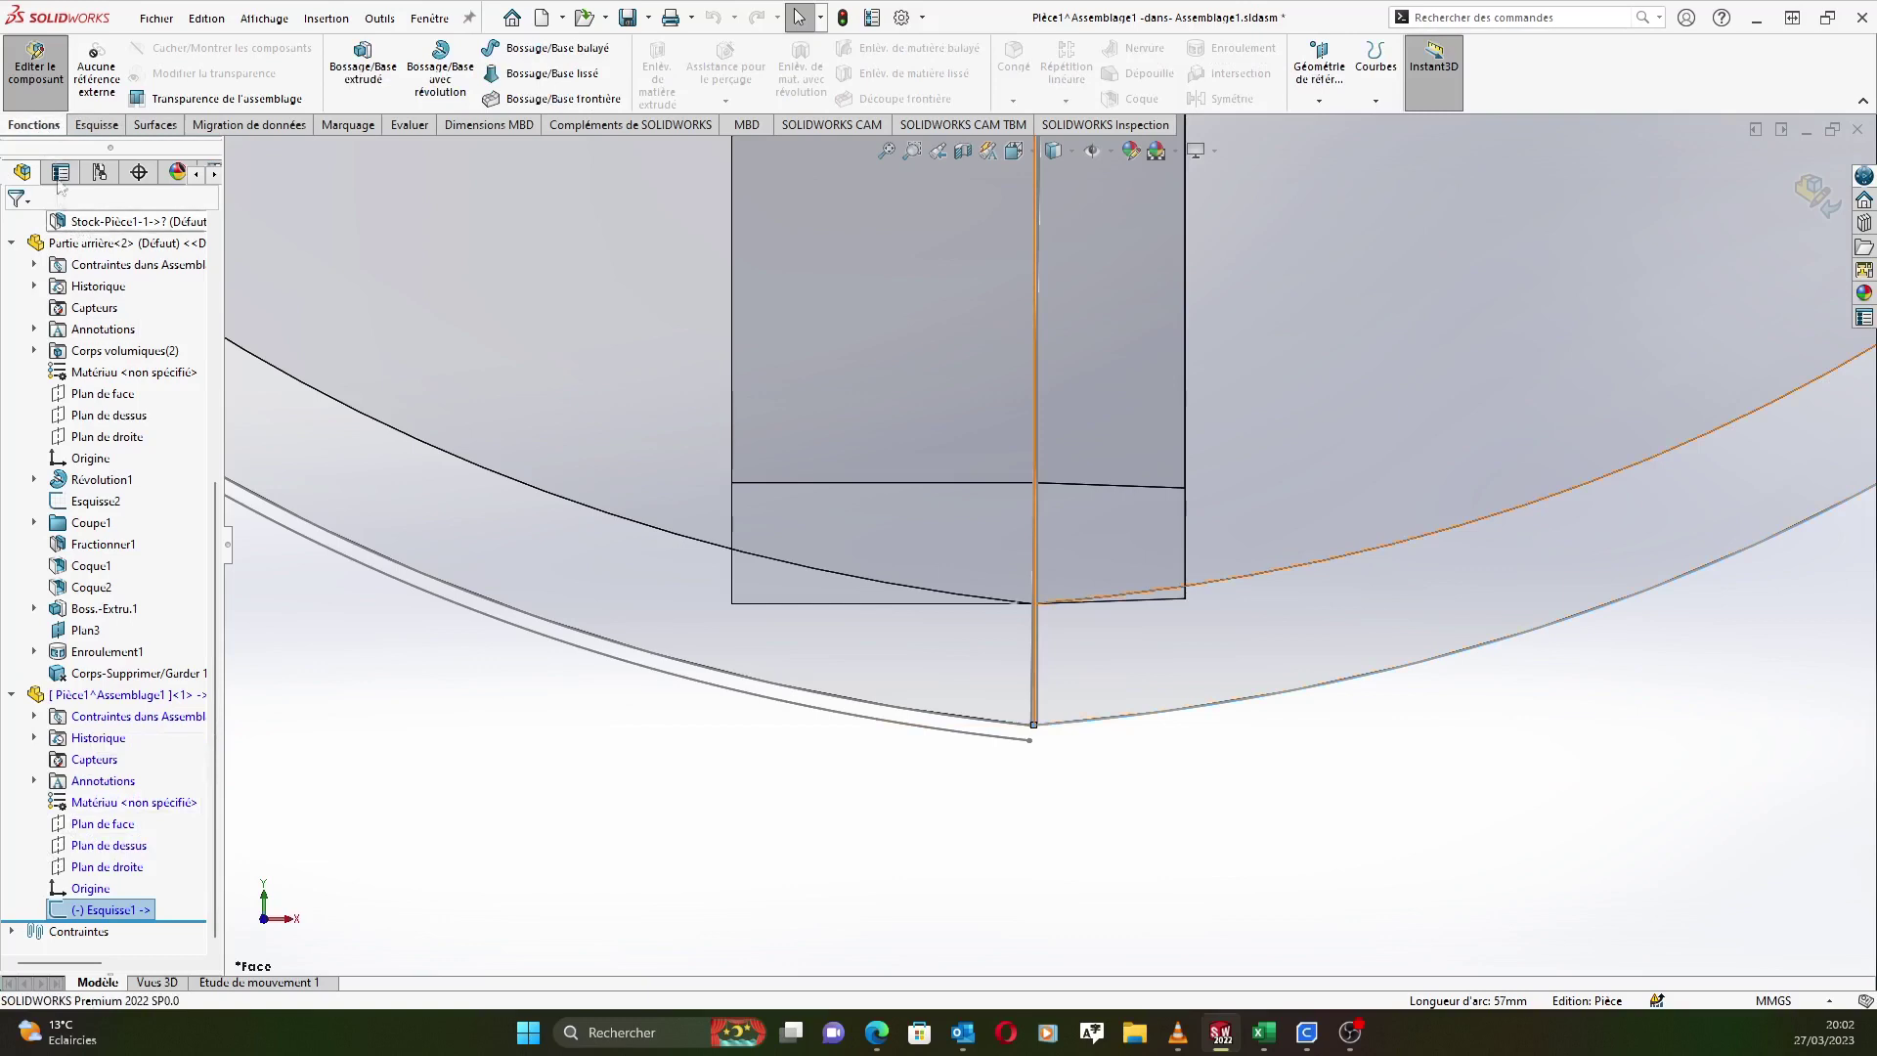
{"action": "left_click", "coordinate": [97, 125]}
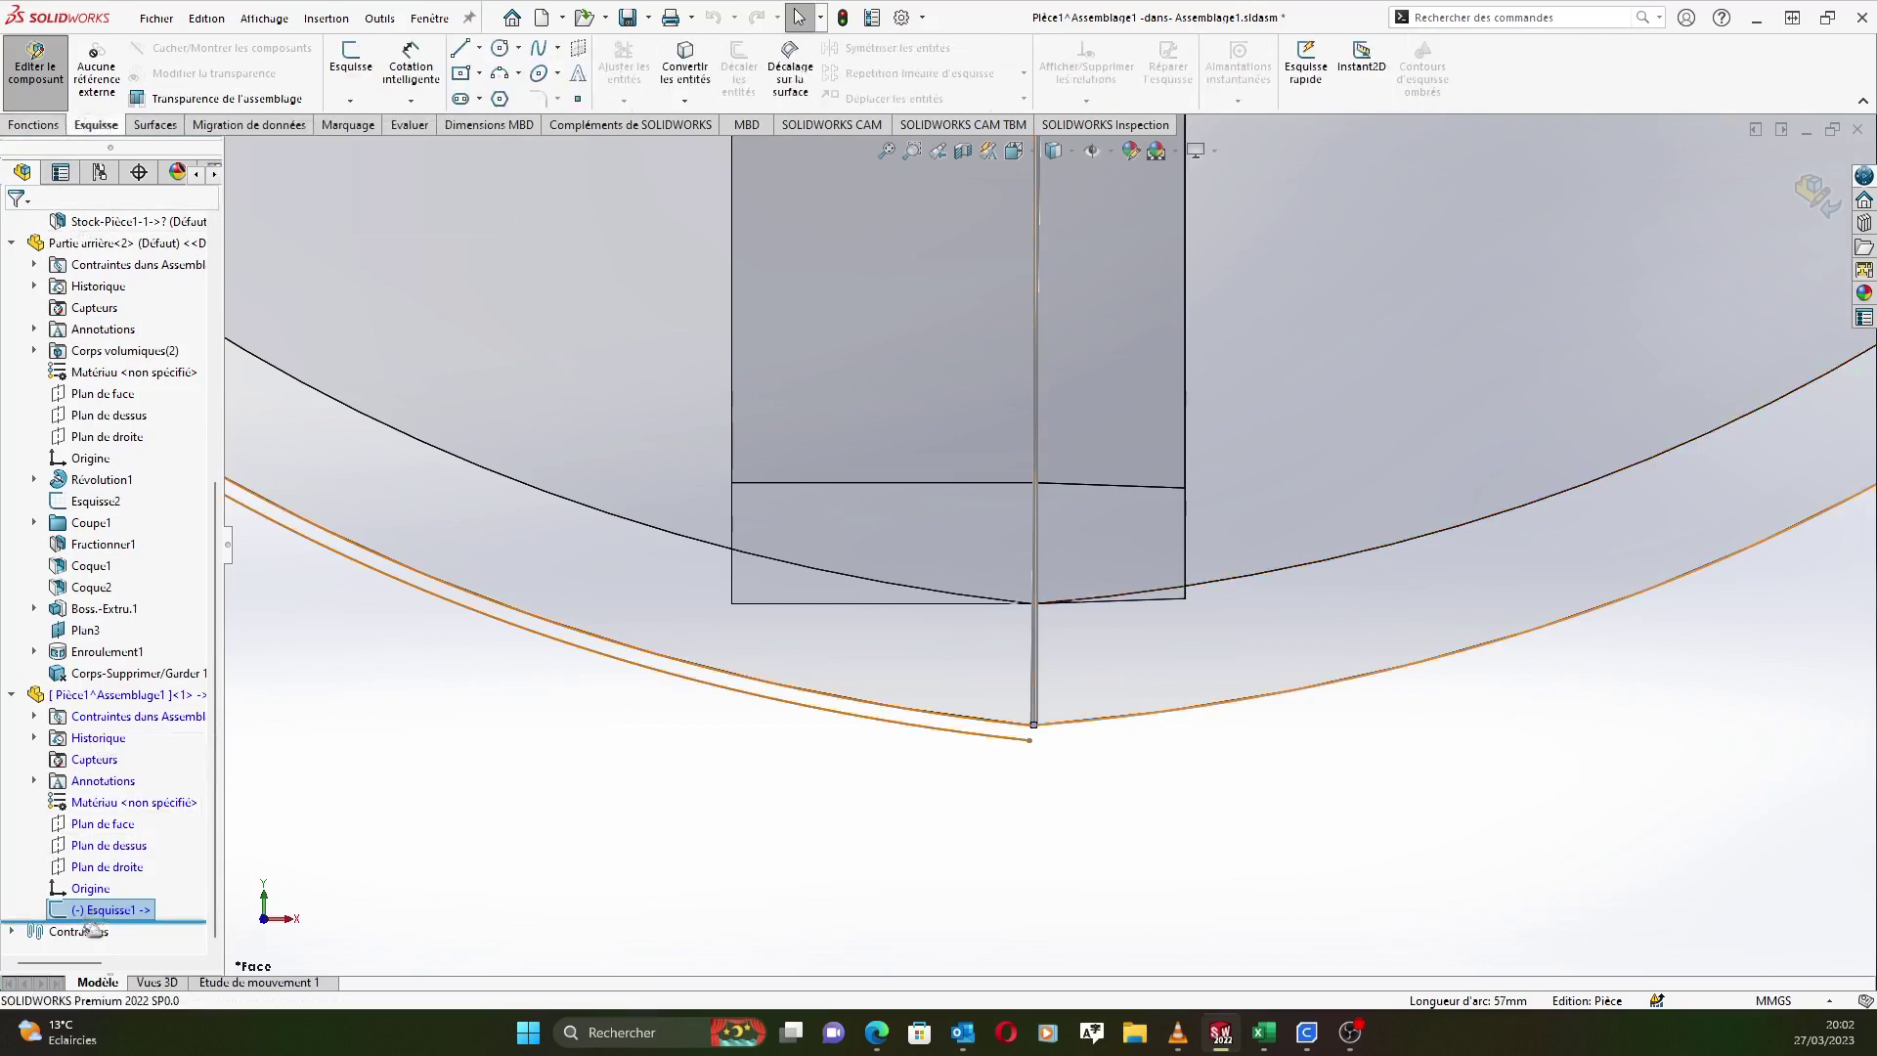
{"action": "right_click", "coordinate": [63, 909]}
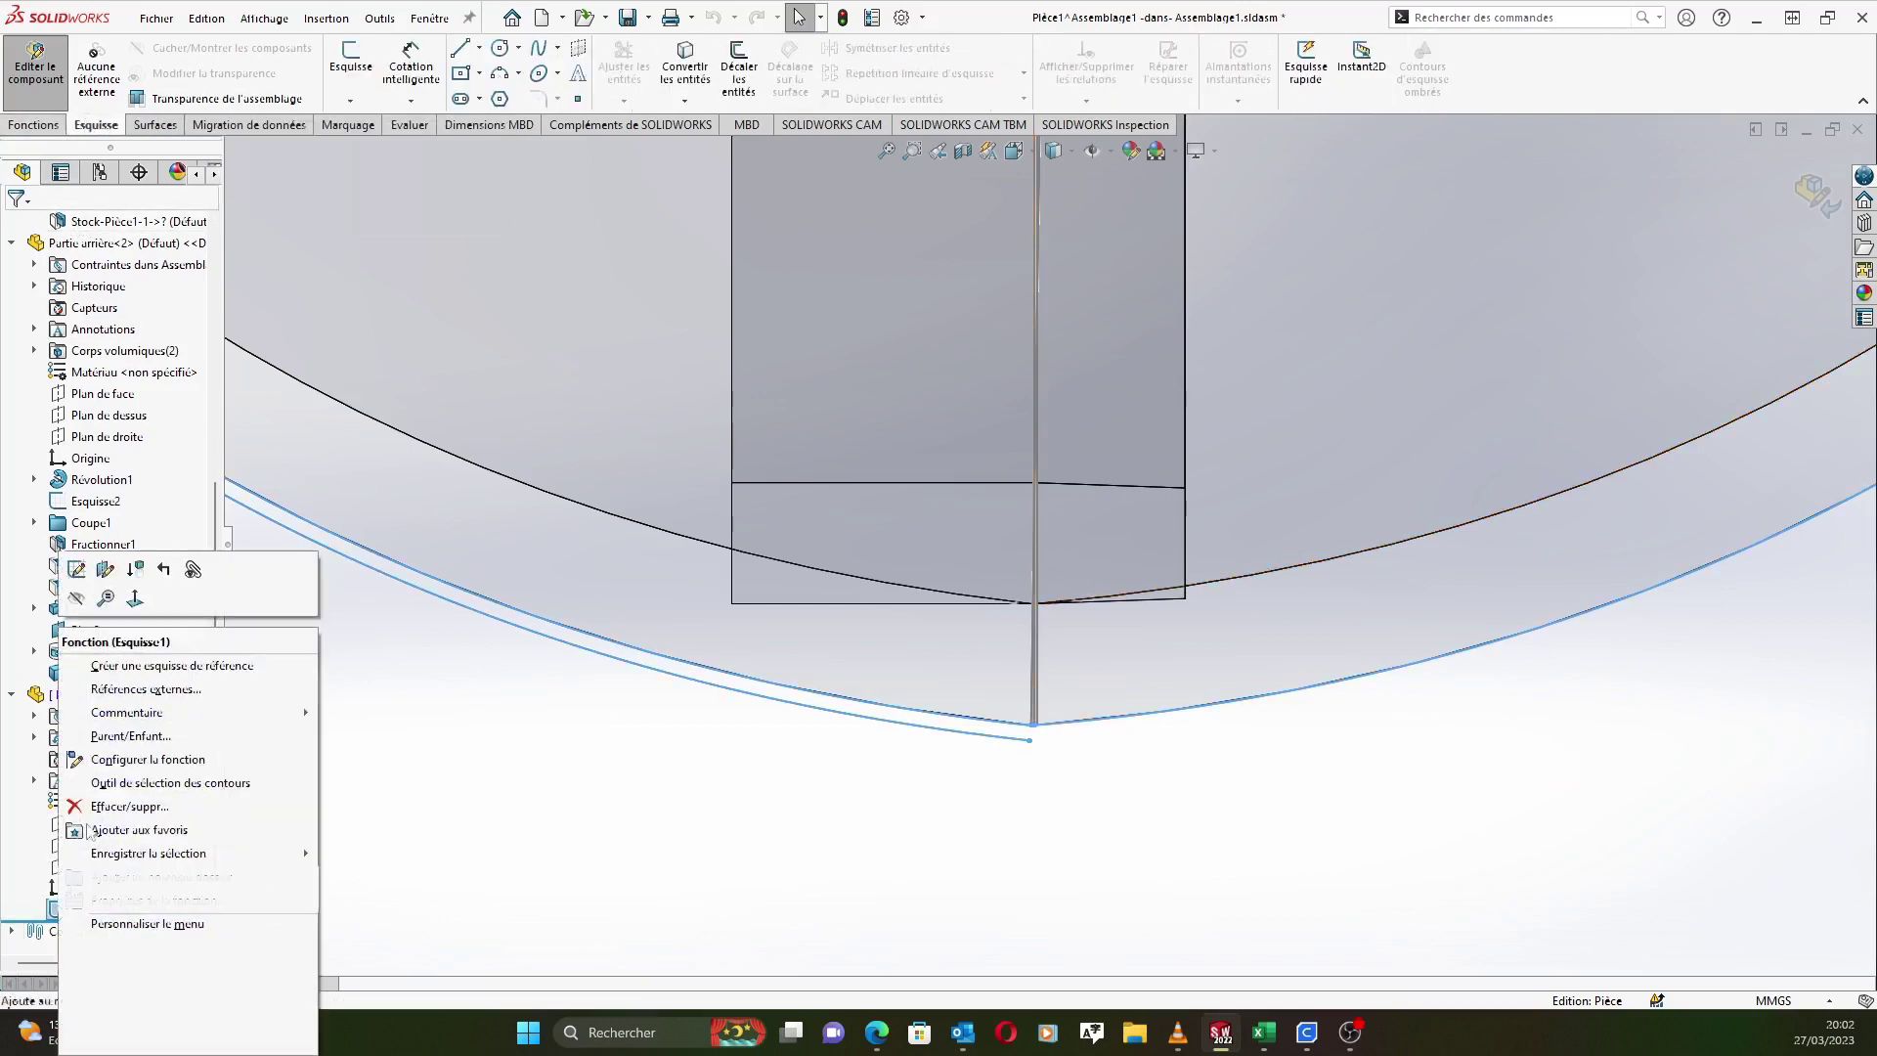
{"action": "left_click", "coordinate": [77, 569]}
Offset the trimmed curve on the egg's right side outward by 0.5 mm, with an added dimension.
{"action": "scroll", "coordinate": [1012, 802], "scroll_direction": "down", "scroll_amount": 8}
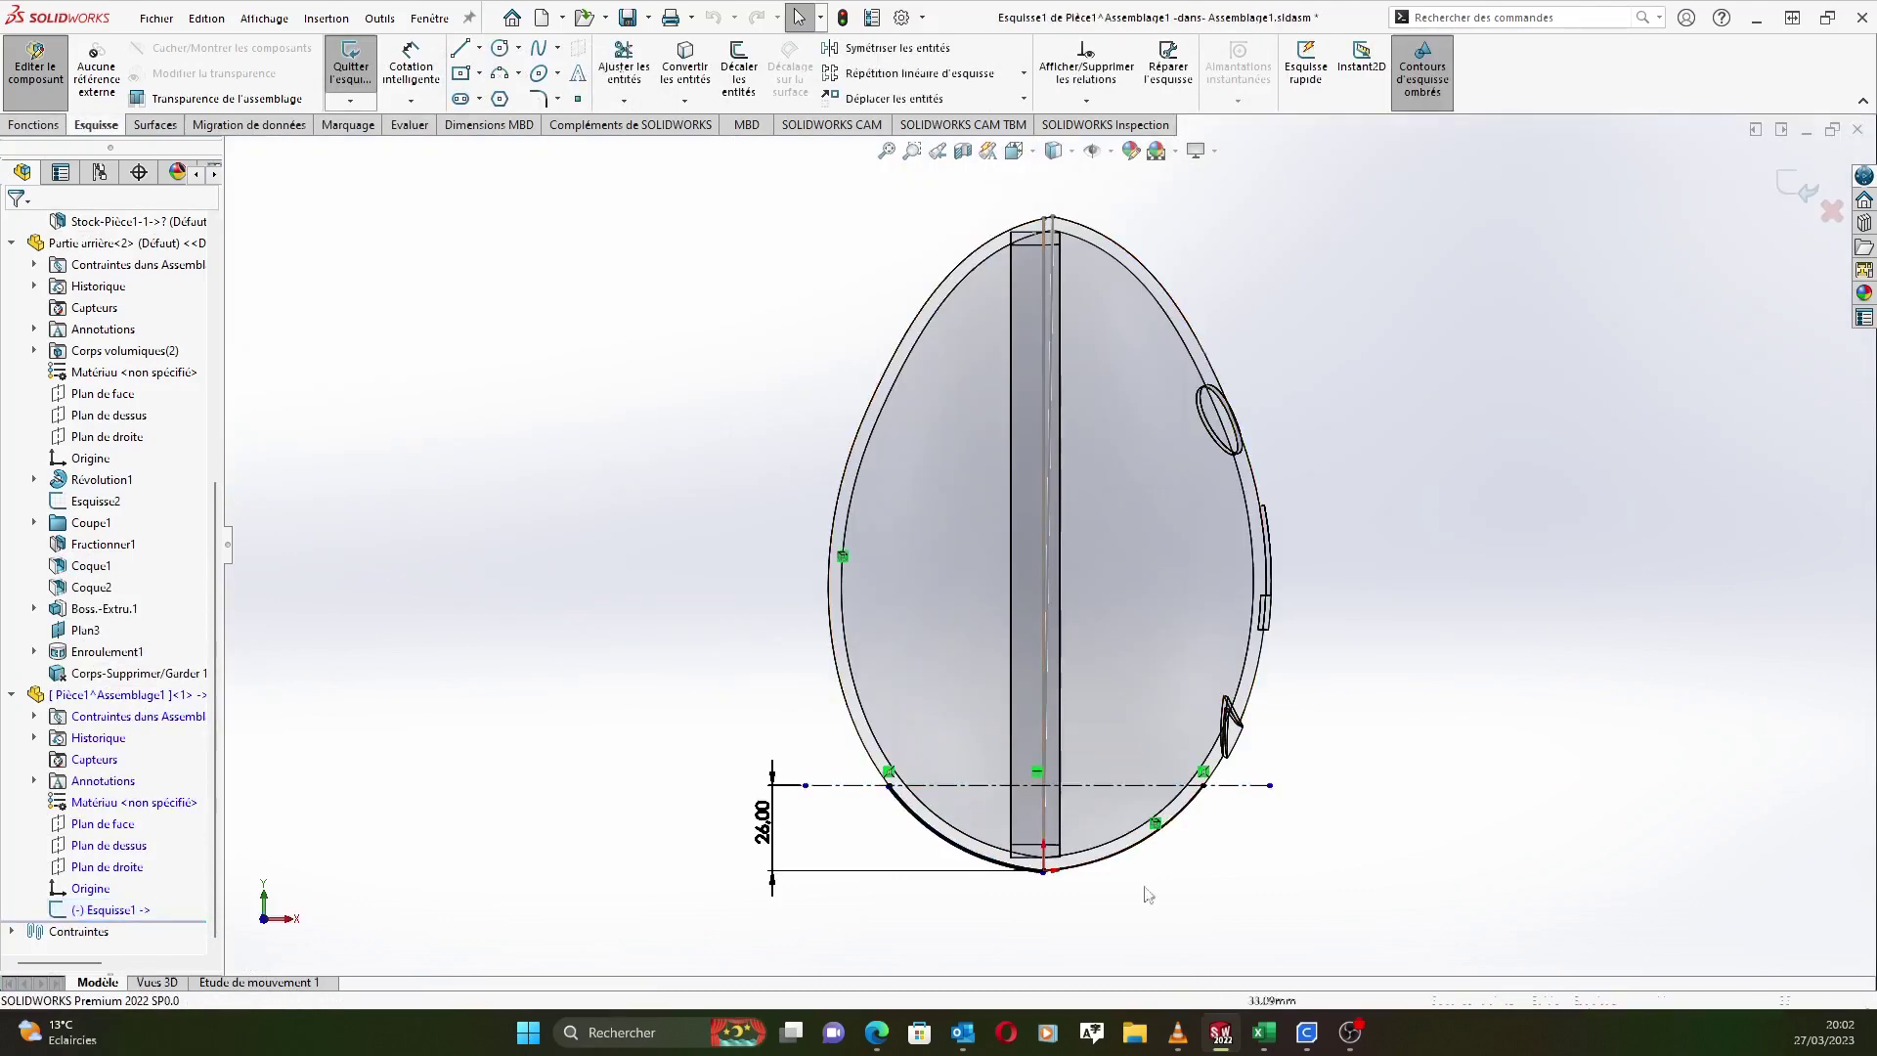
{"action": "scroll", "coordinate": [1039, 814], "scroll_direction": "down", "scroll_amount": 2}
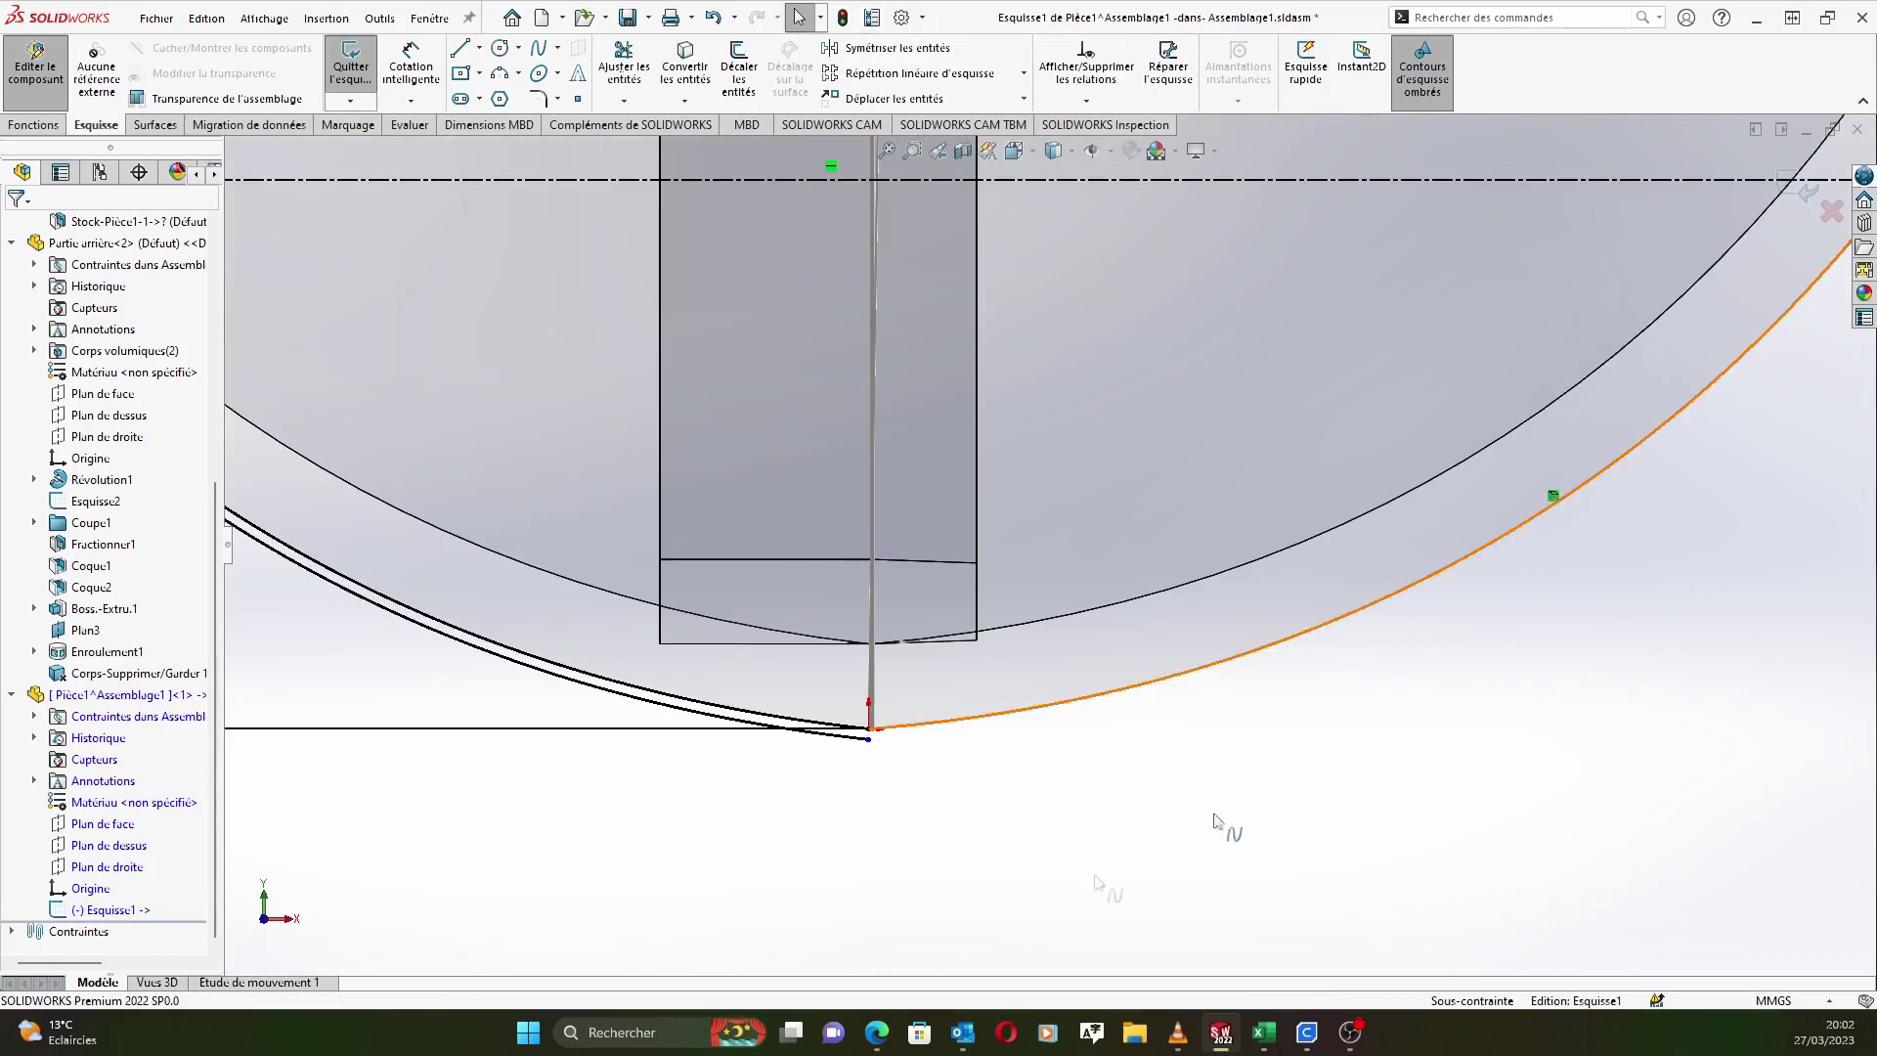
{"action": "left_click", "coordinate": [917, 721]}
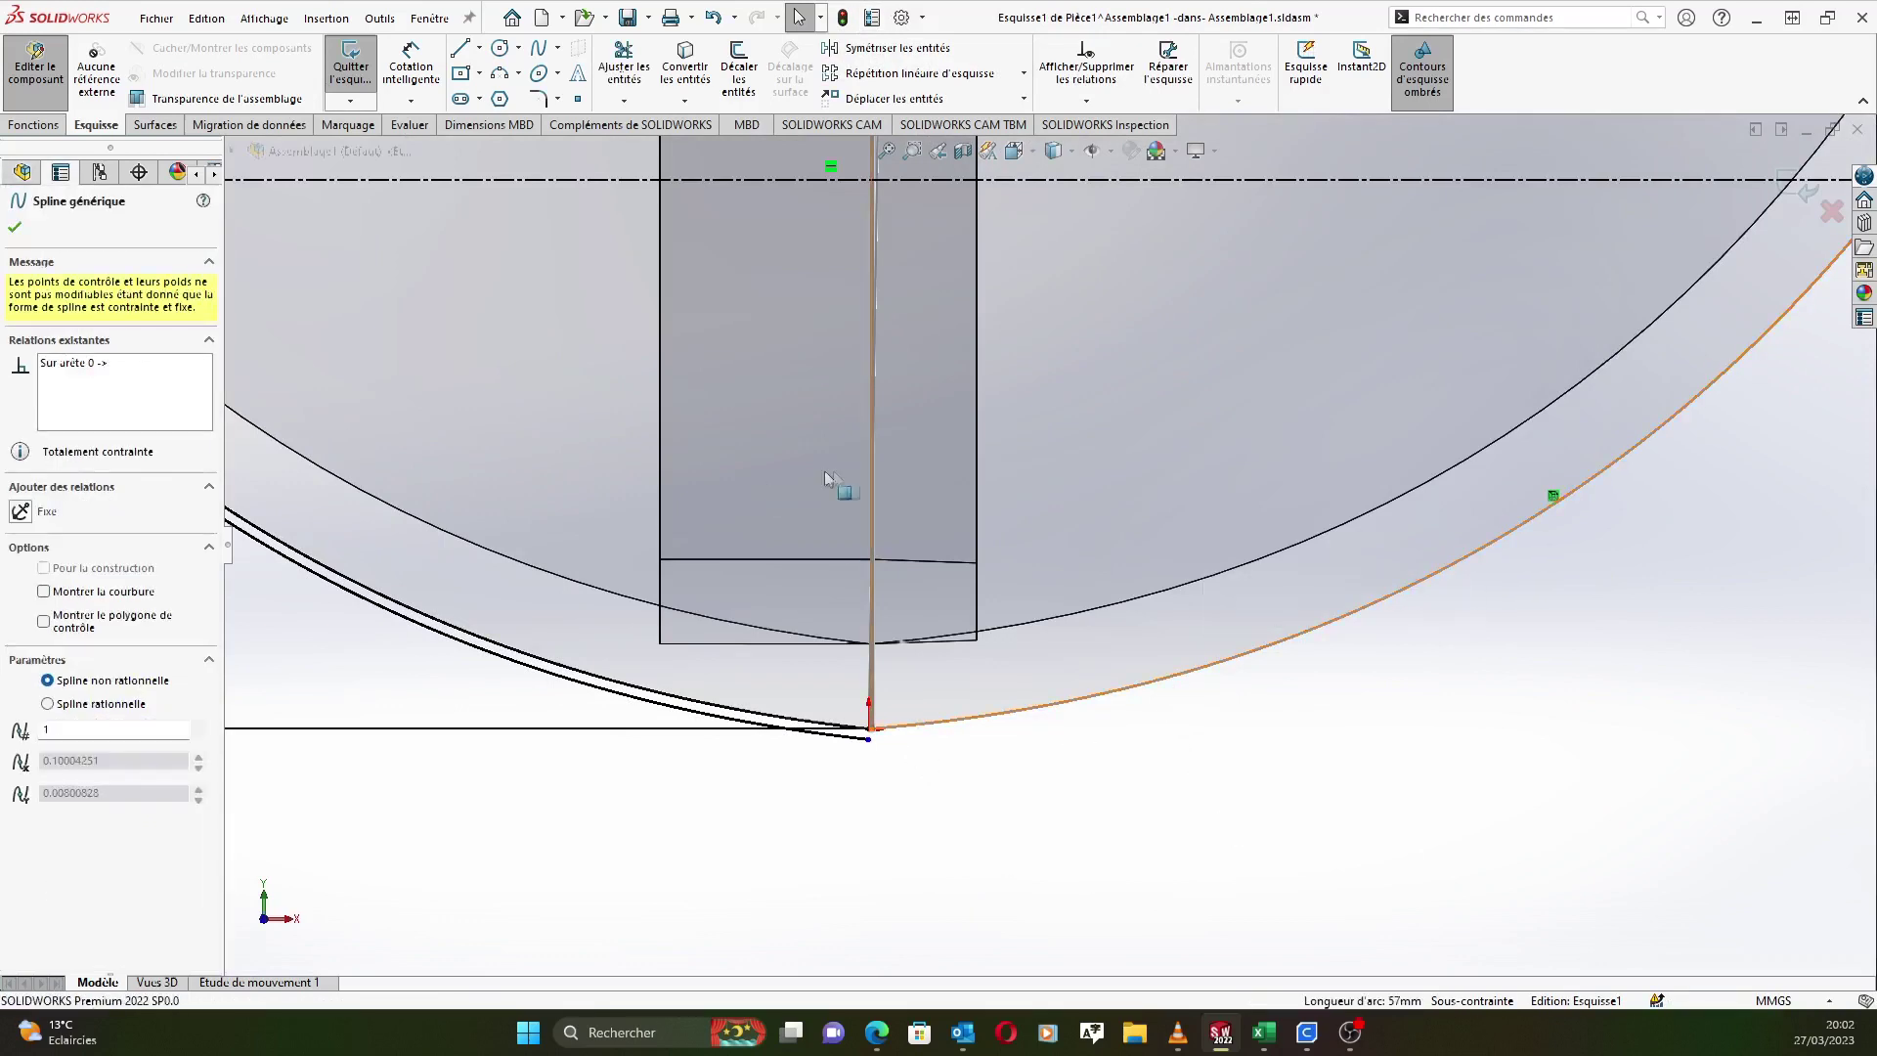
{"action": "left_click", "coordinate": [739, 69]}
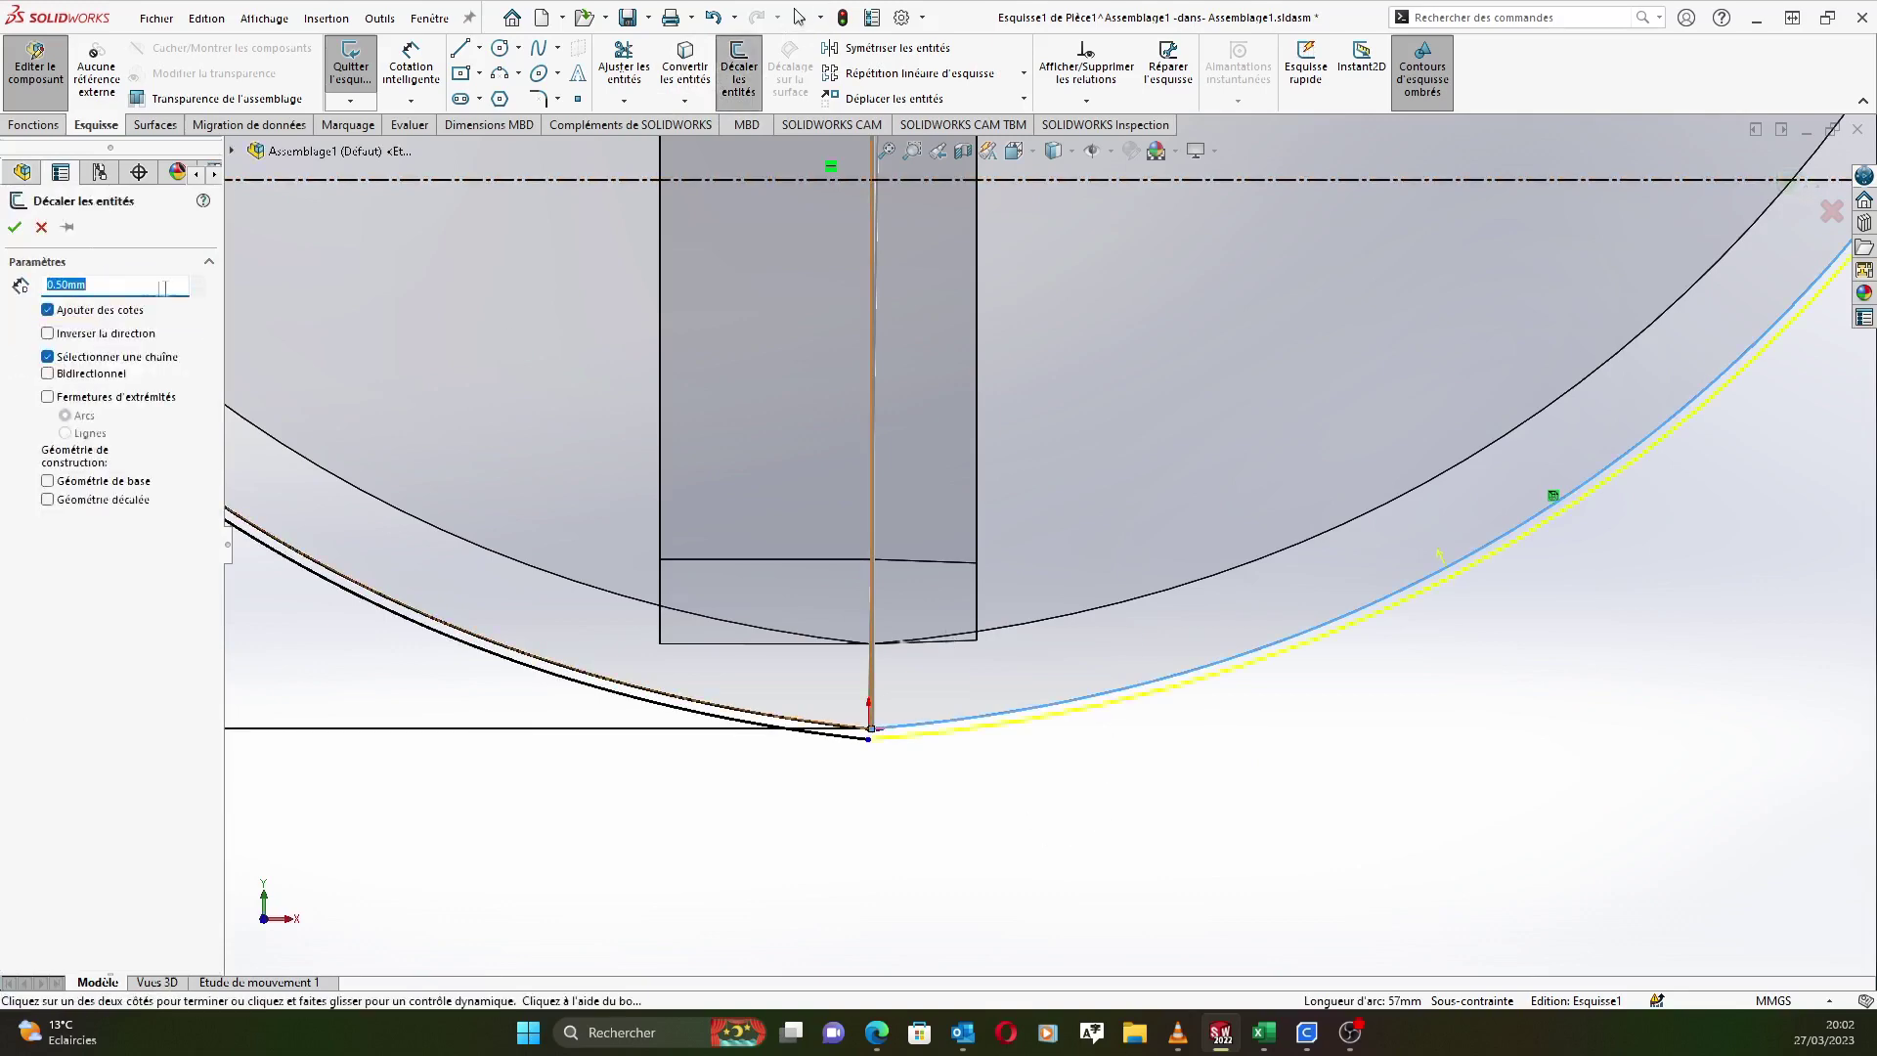
{"action": "left_click", "coordinate": [1439, 555]}
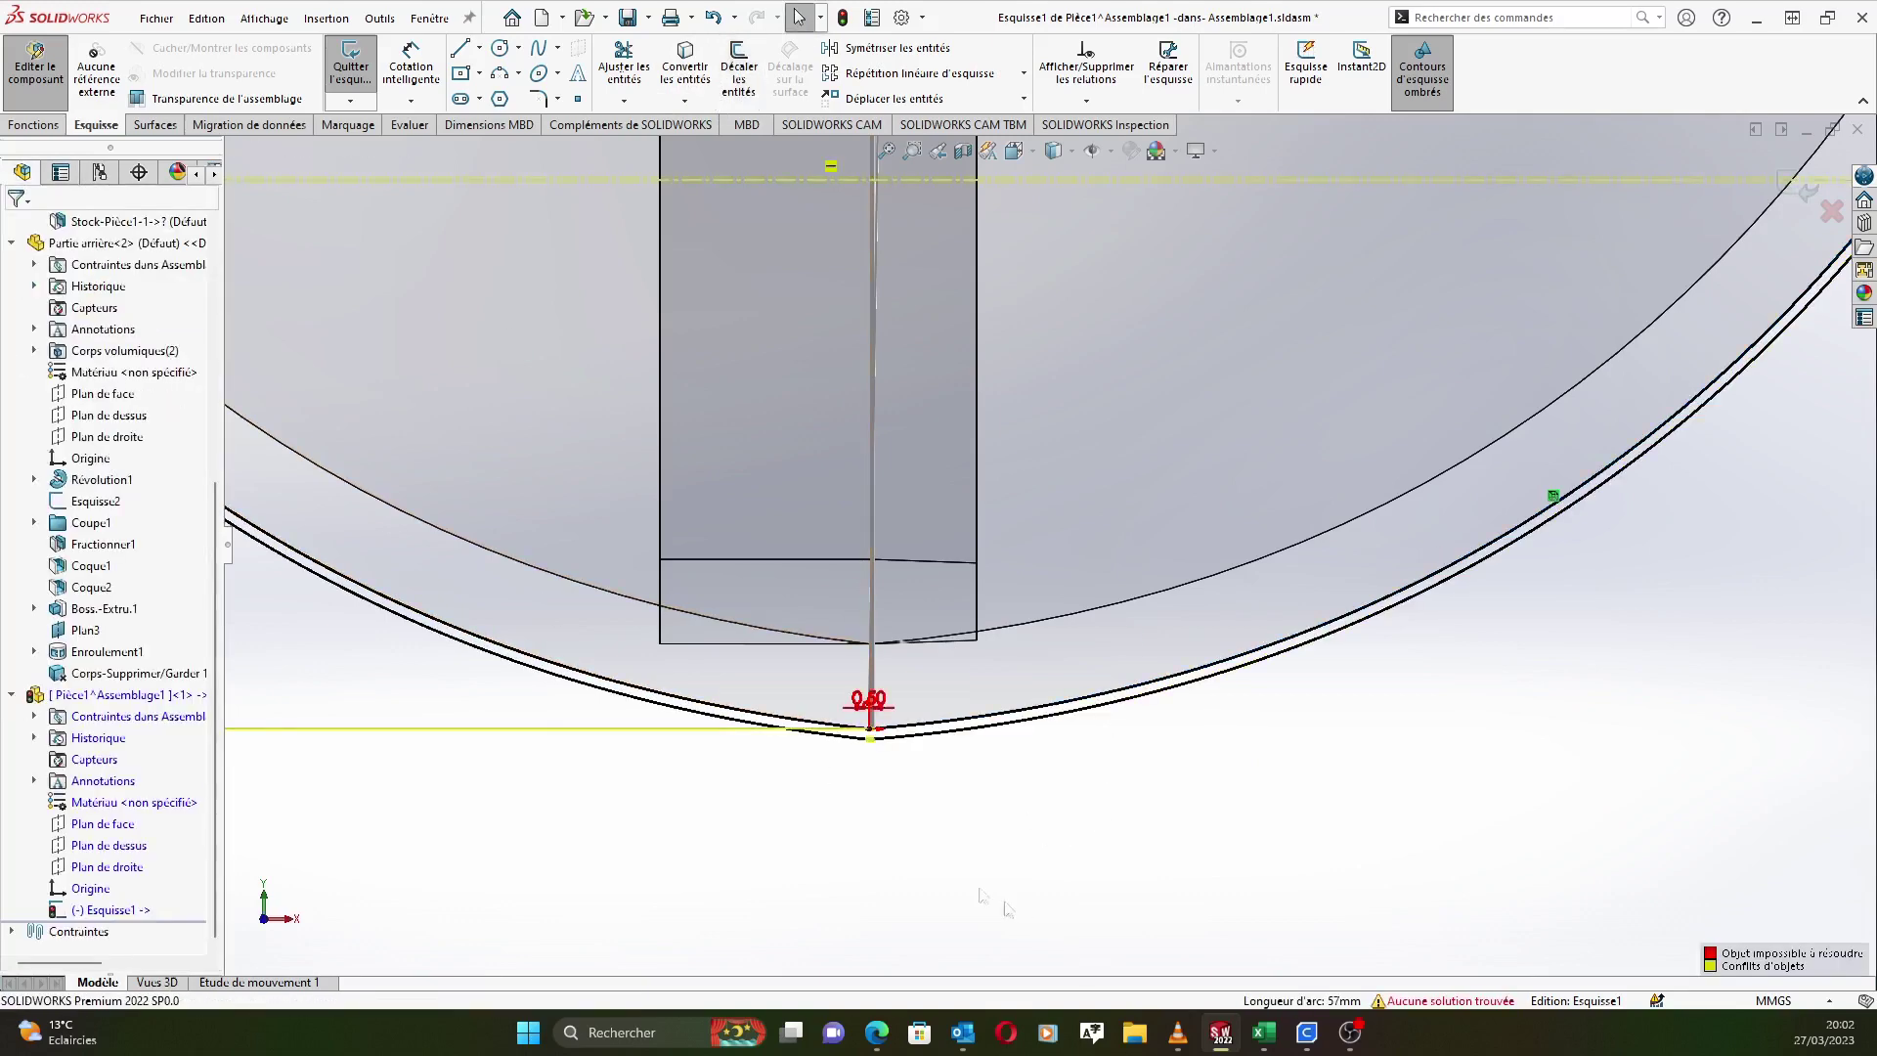
Delete the 0.5 mm dimension belonging to the right curve's offset.
{"action": "scroll", "coordinate": [898, 729], "scroll_direction": "down", "scroll_amount": 5}
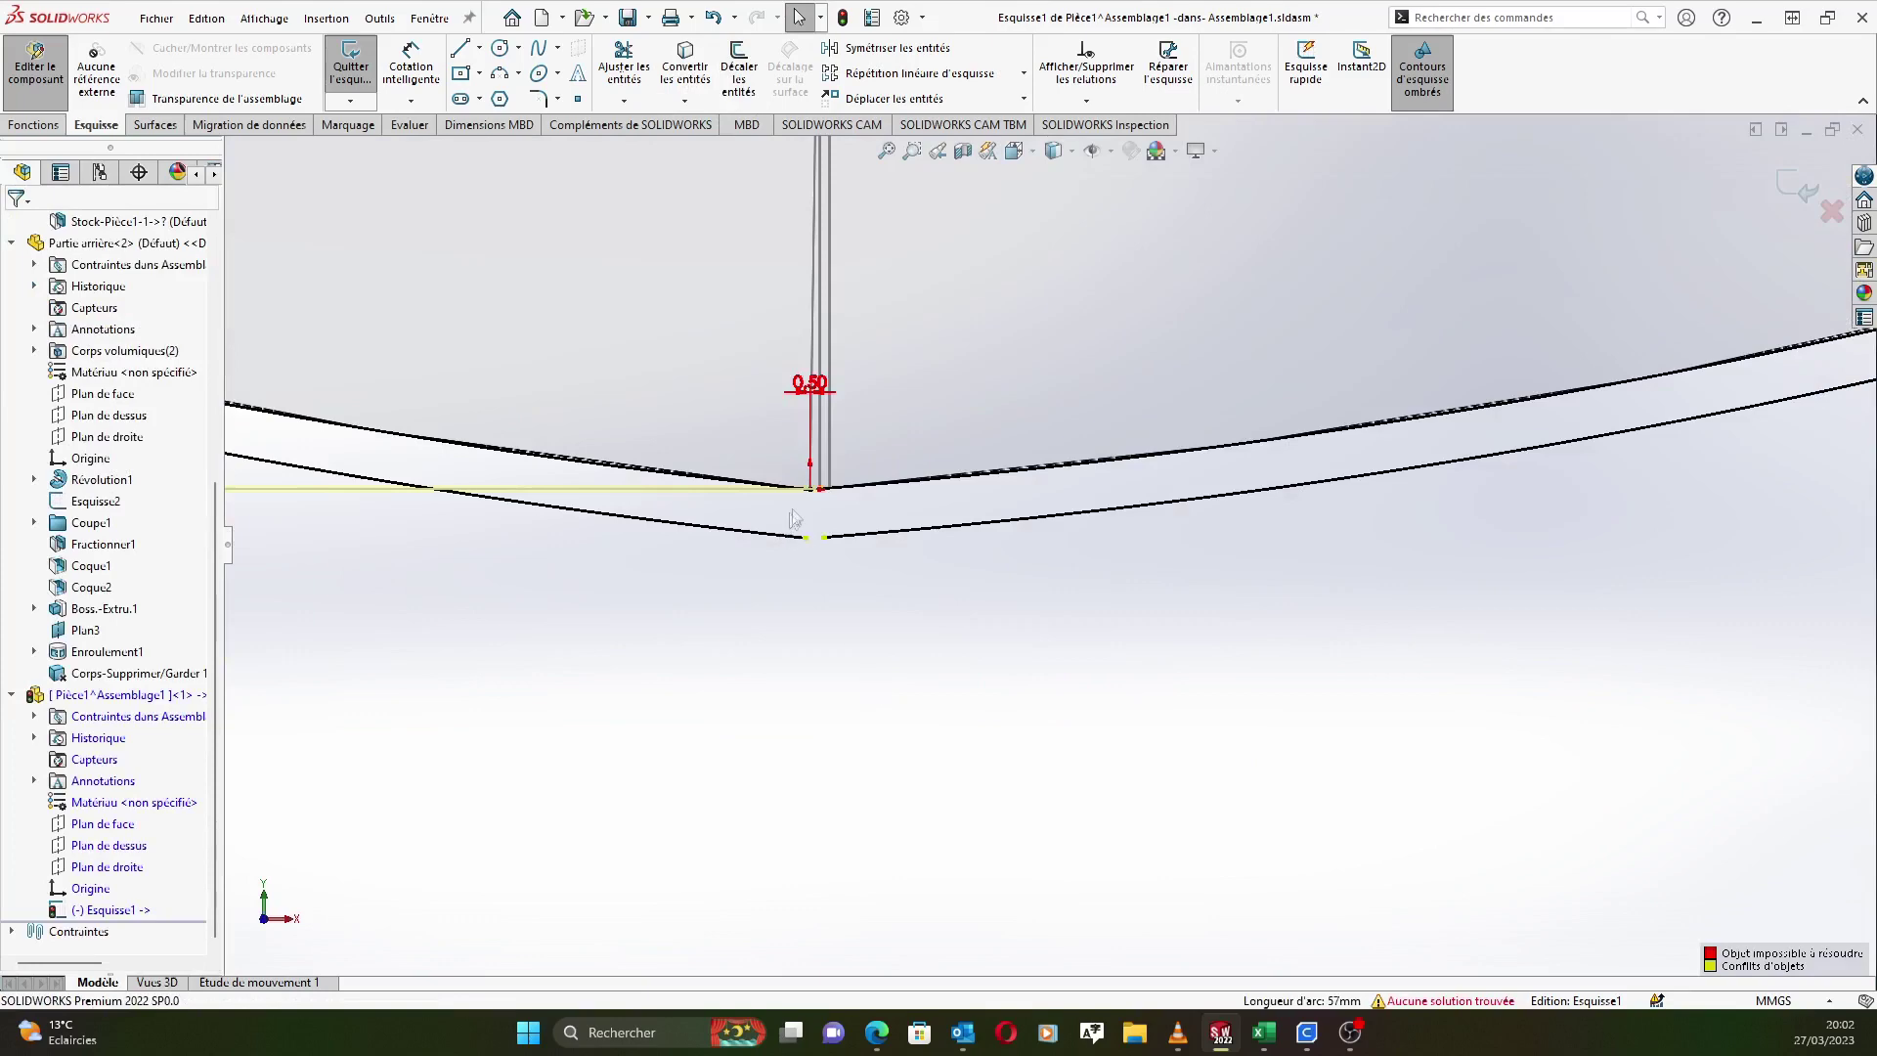
{"action": "scroll", "coordinate": [796, 510], "scroll_direction": "up", "scroll_amount": 2}
{"action": "scroll", "coordinate": [846, 465], "scroll_direction": "down", "scroll_amount": 4}
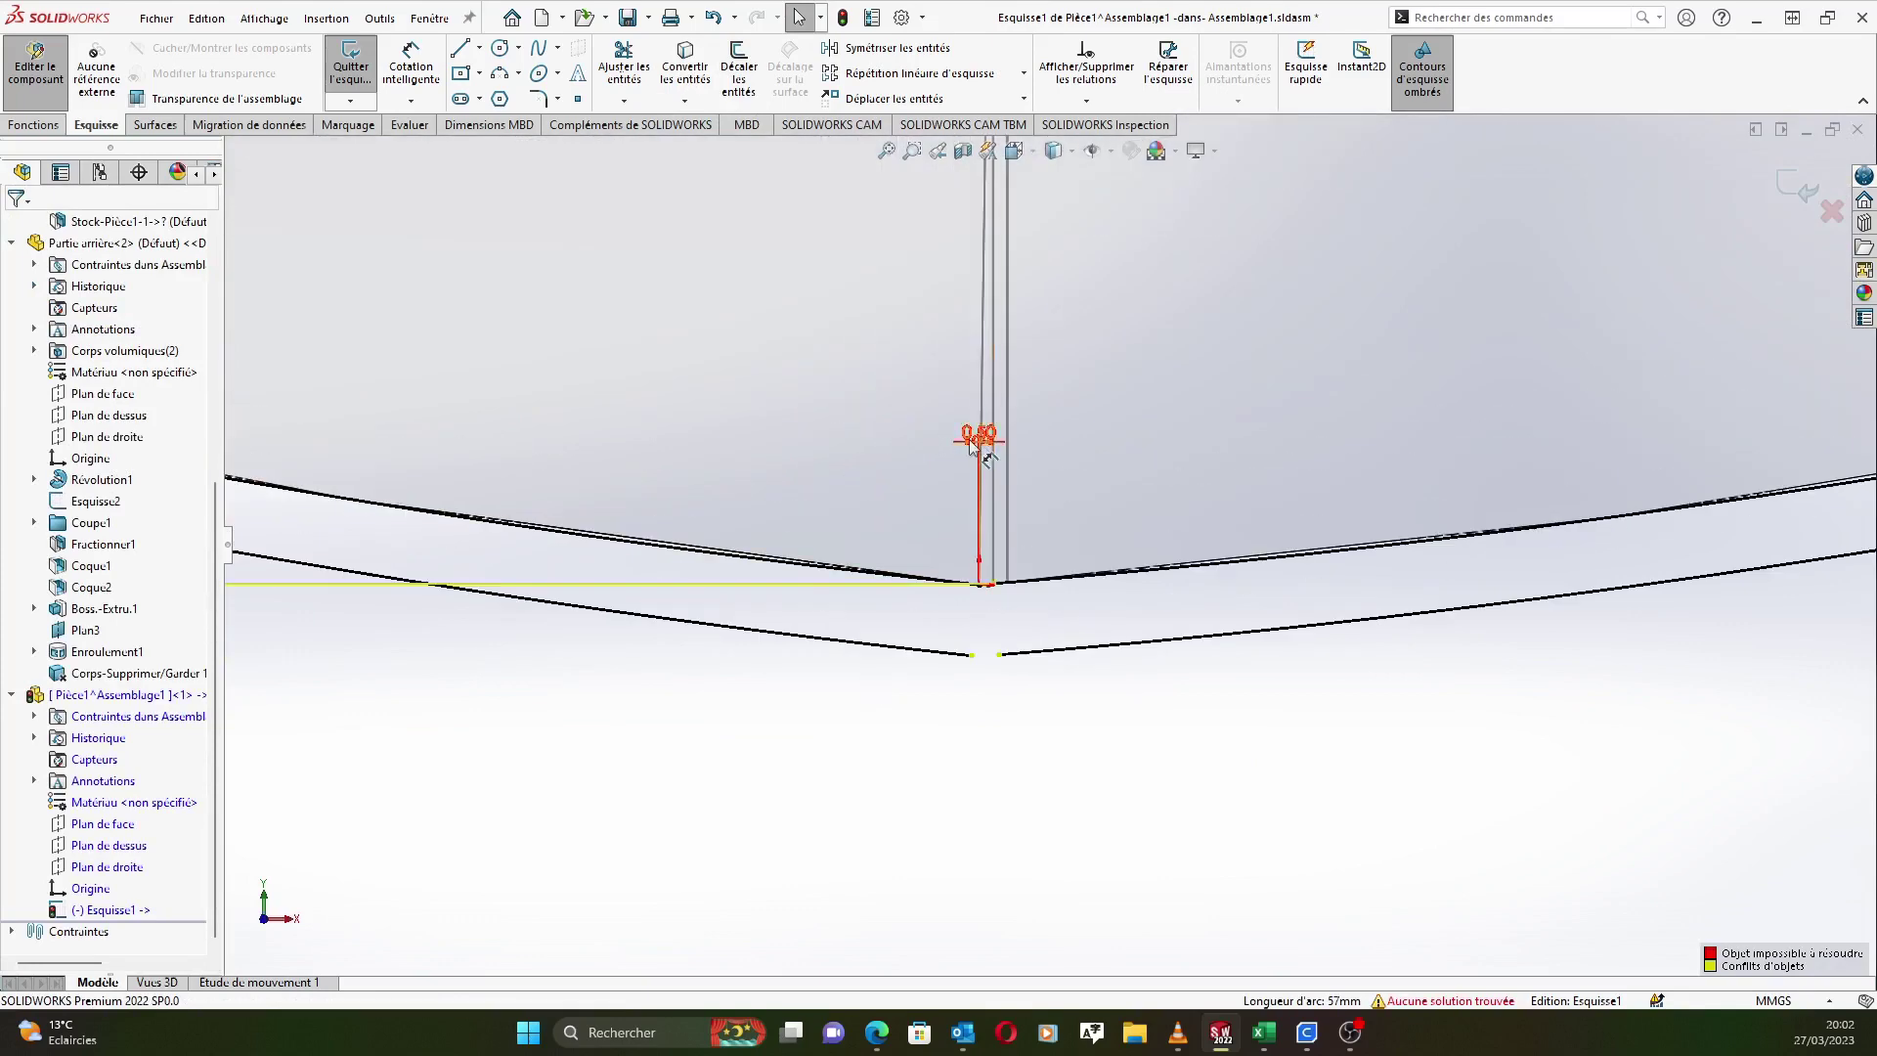
{"action": "left_click", "coordinate": [975, 436]}
{"action": "key", "text": "Delete"}
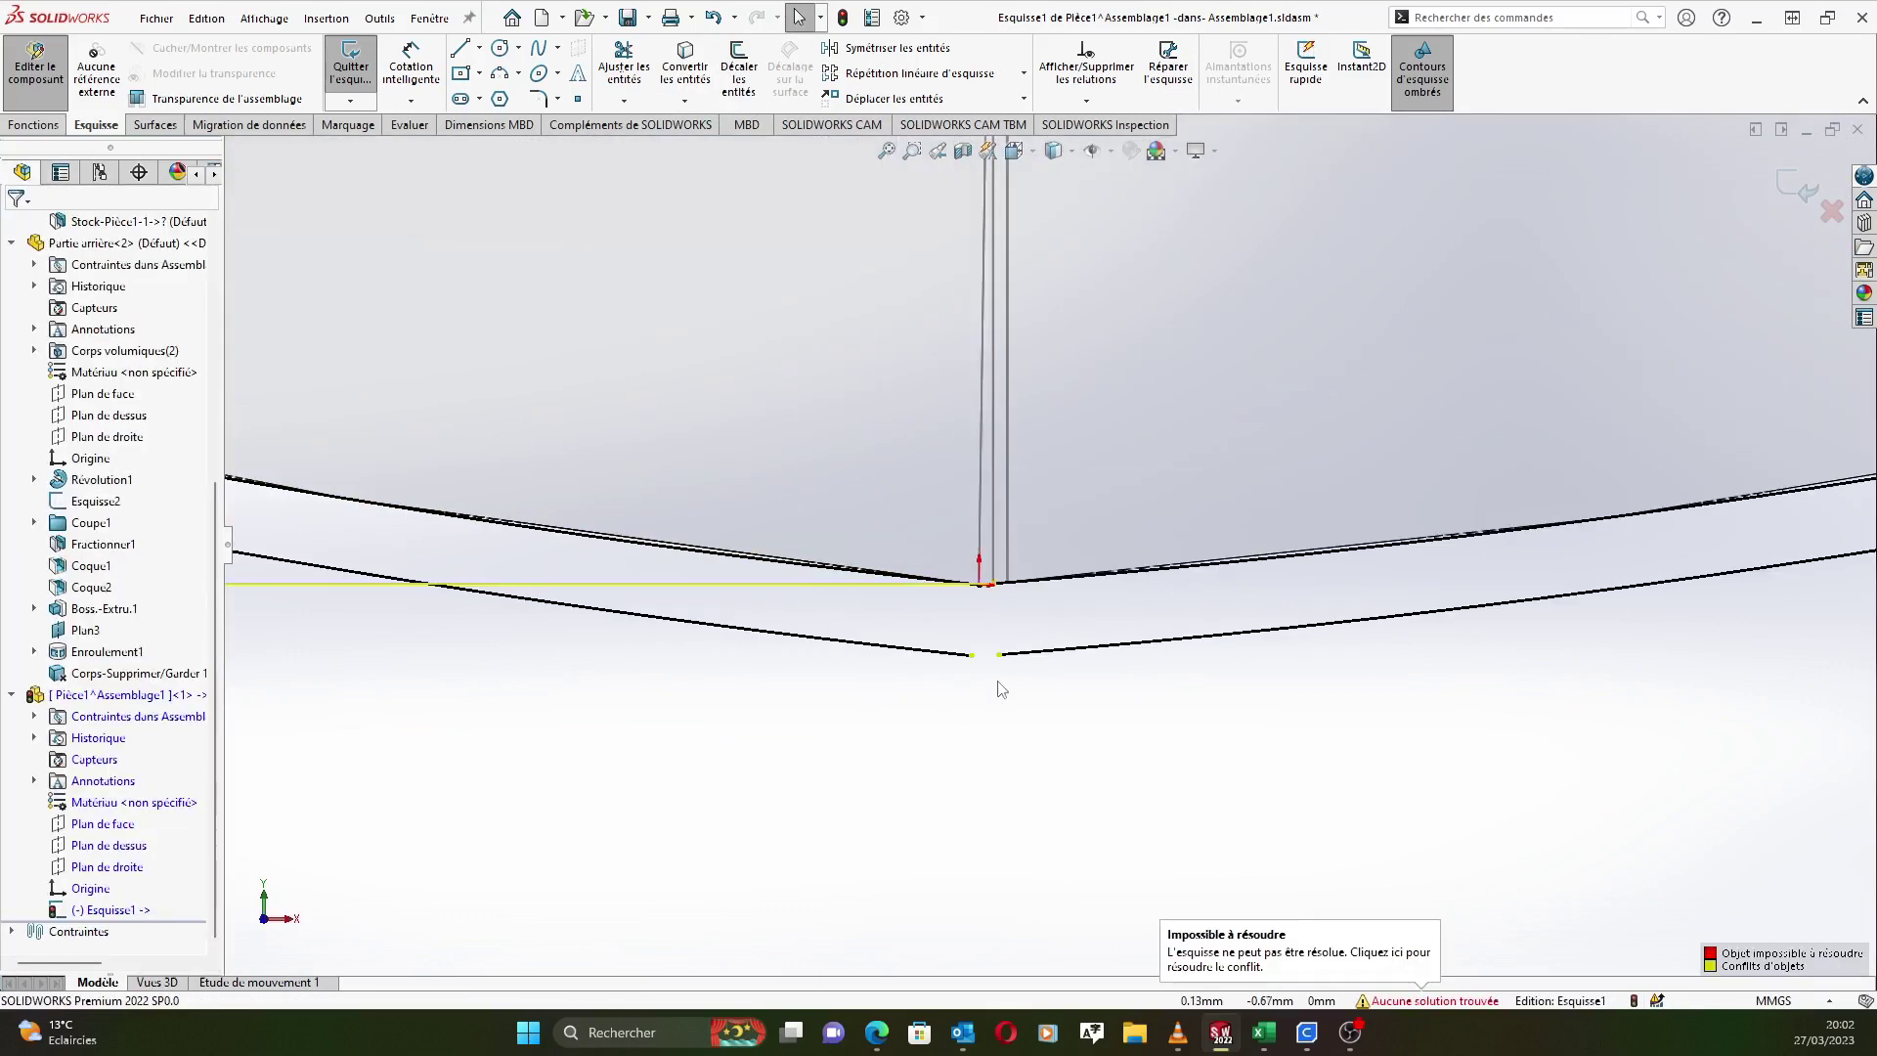
Draw a three-point arc of about 0.15 mm radius bridging the gap between the two offset curves below the egg's bottom tip.
{"action": "scroll", "coordinate": [1001, 690], "scroll_direction": "down", "scroll_amount": 3}
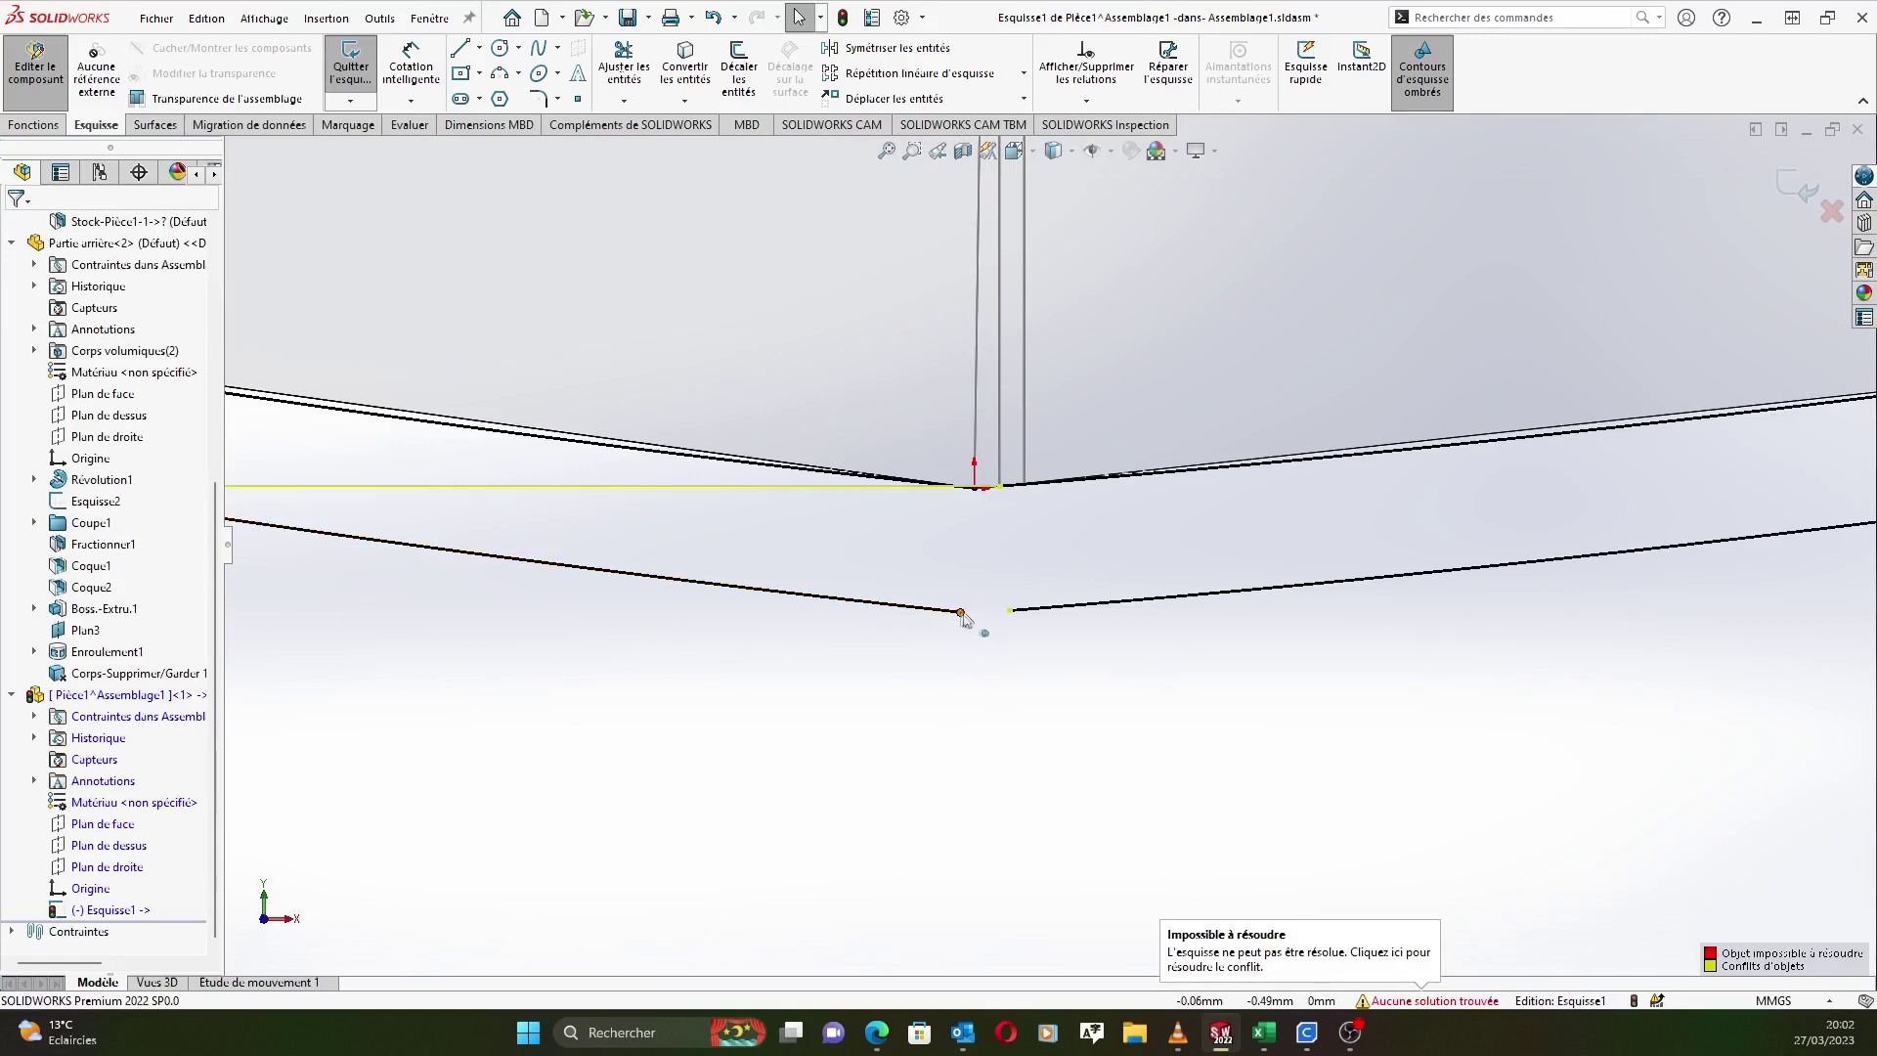
{"action": "left_click", "coordinate": [499, 74]}
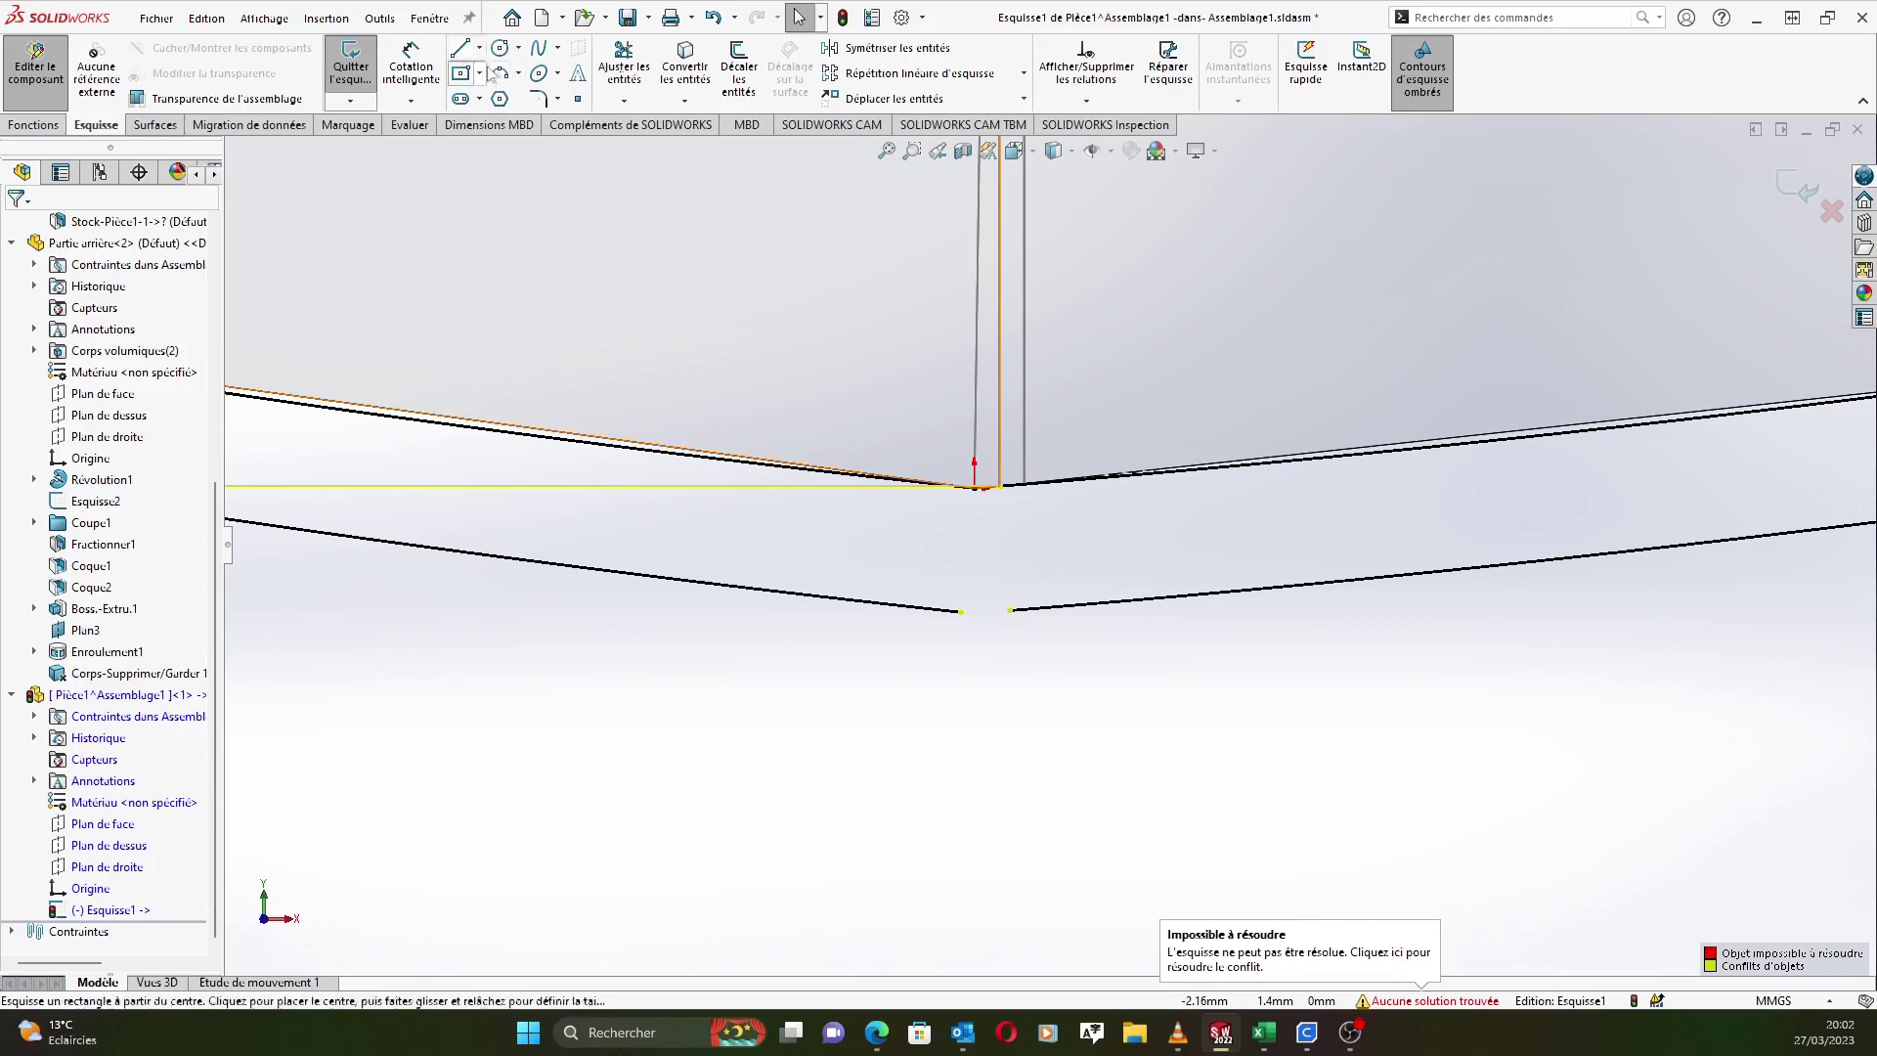
{"action": "left_click", "coordinate": [962, 611]}
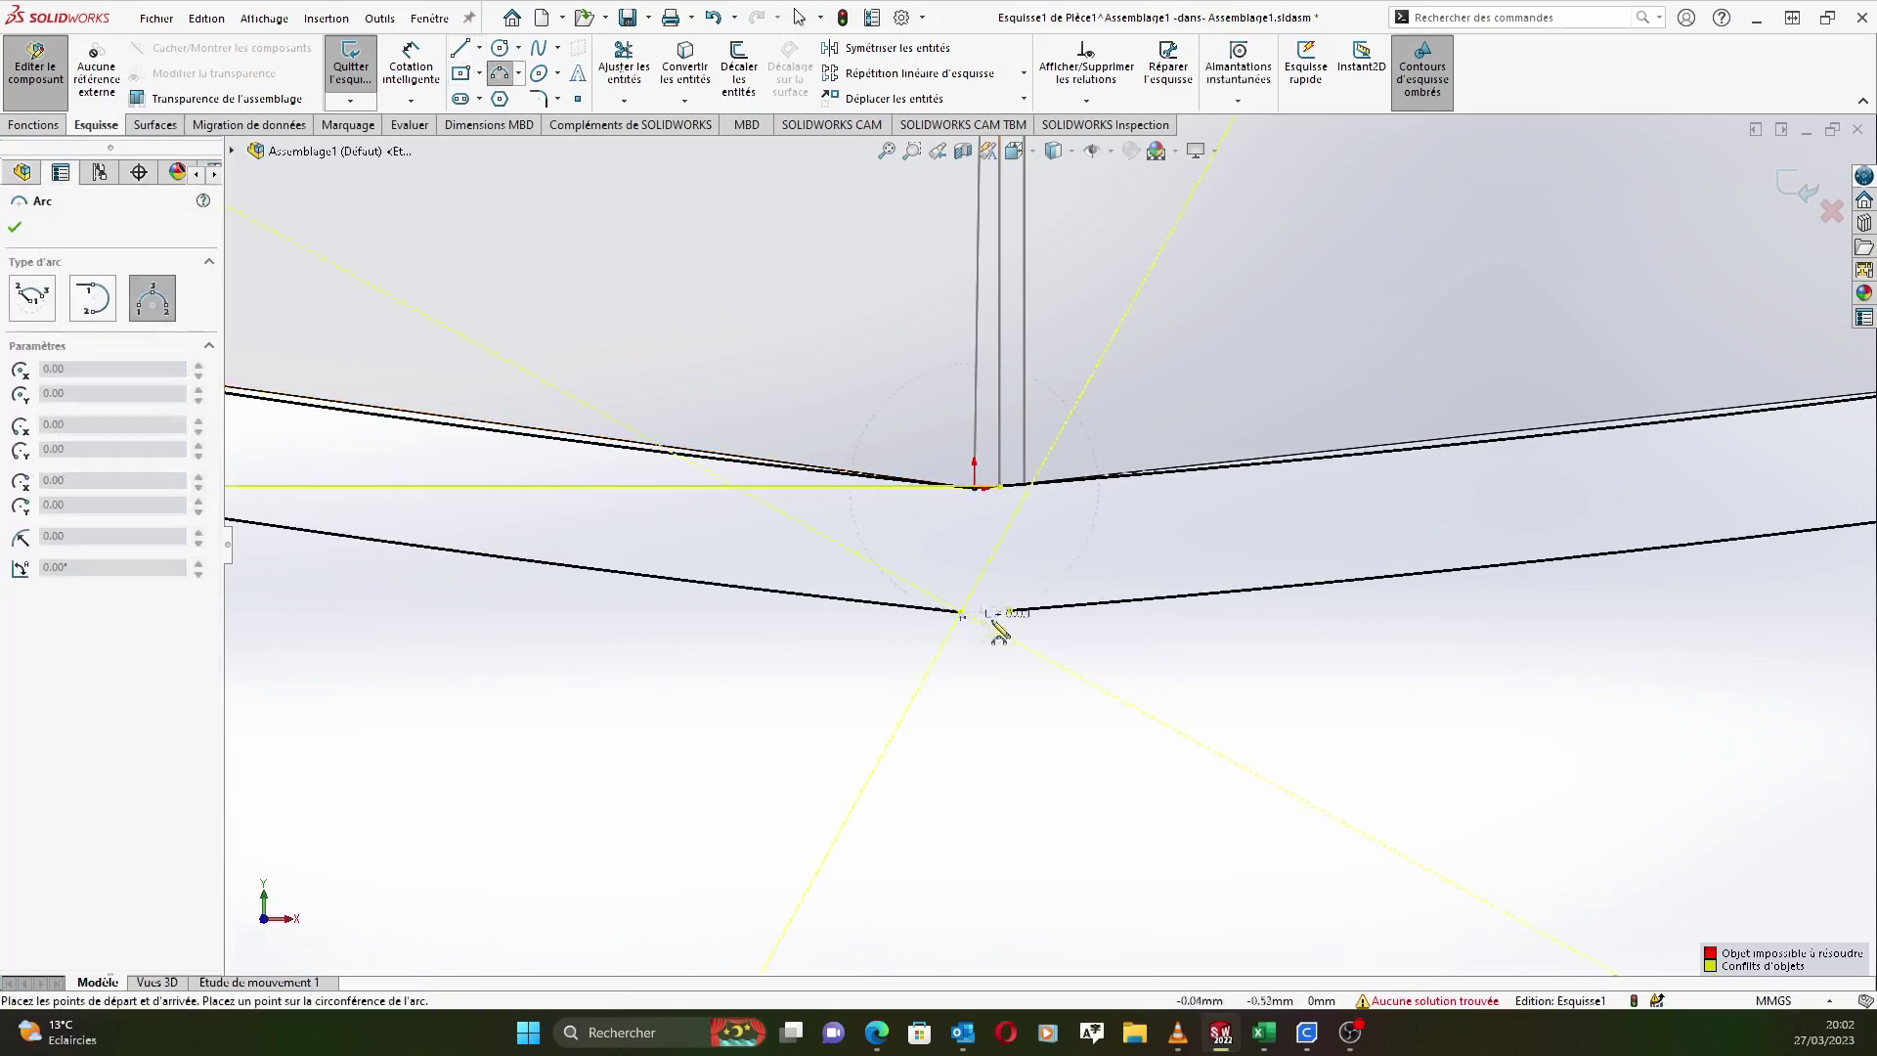
{"action": "left_click", "coordinate": [1008, 608]}
{"action": "left_click", "coordinate": [984, 627]}
{"action": "scroll", "coordinate": [1047, 549], "scroll_direction": "down", "scroll_amount": 5}
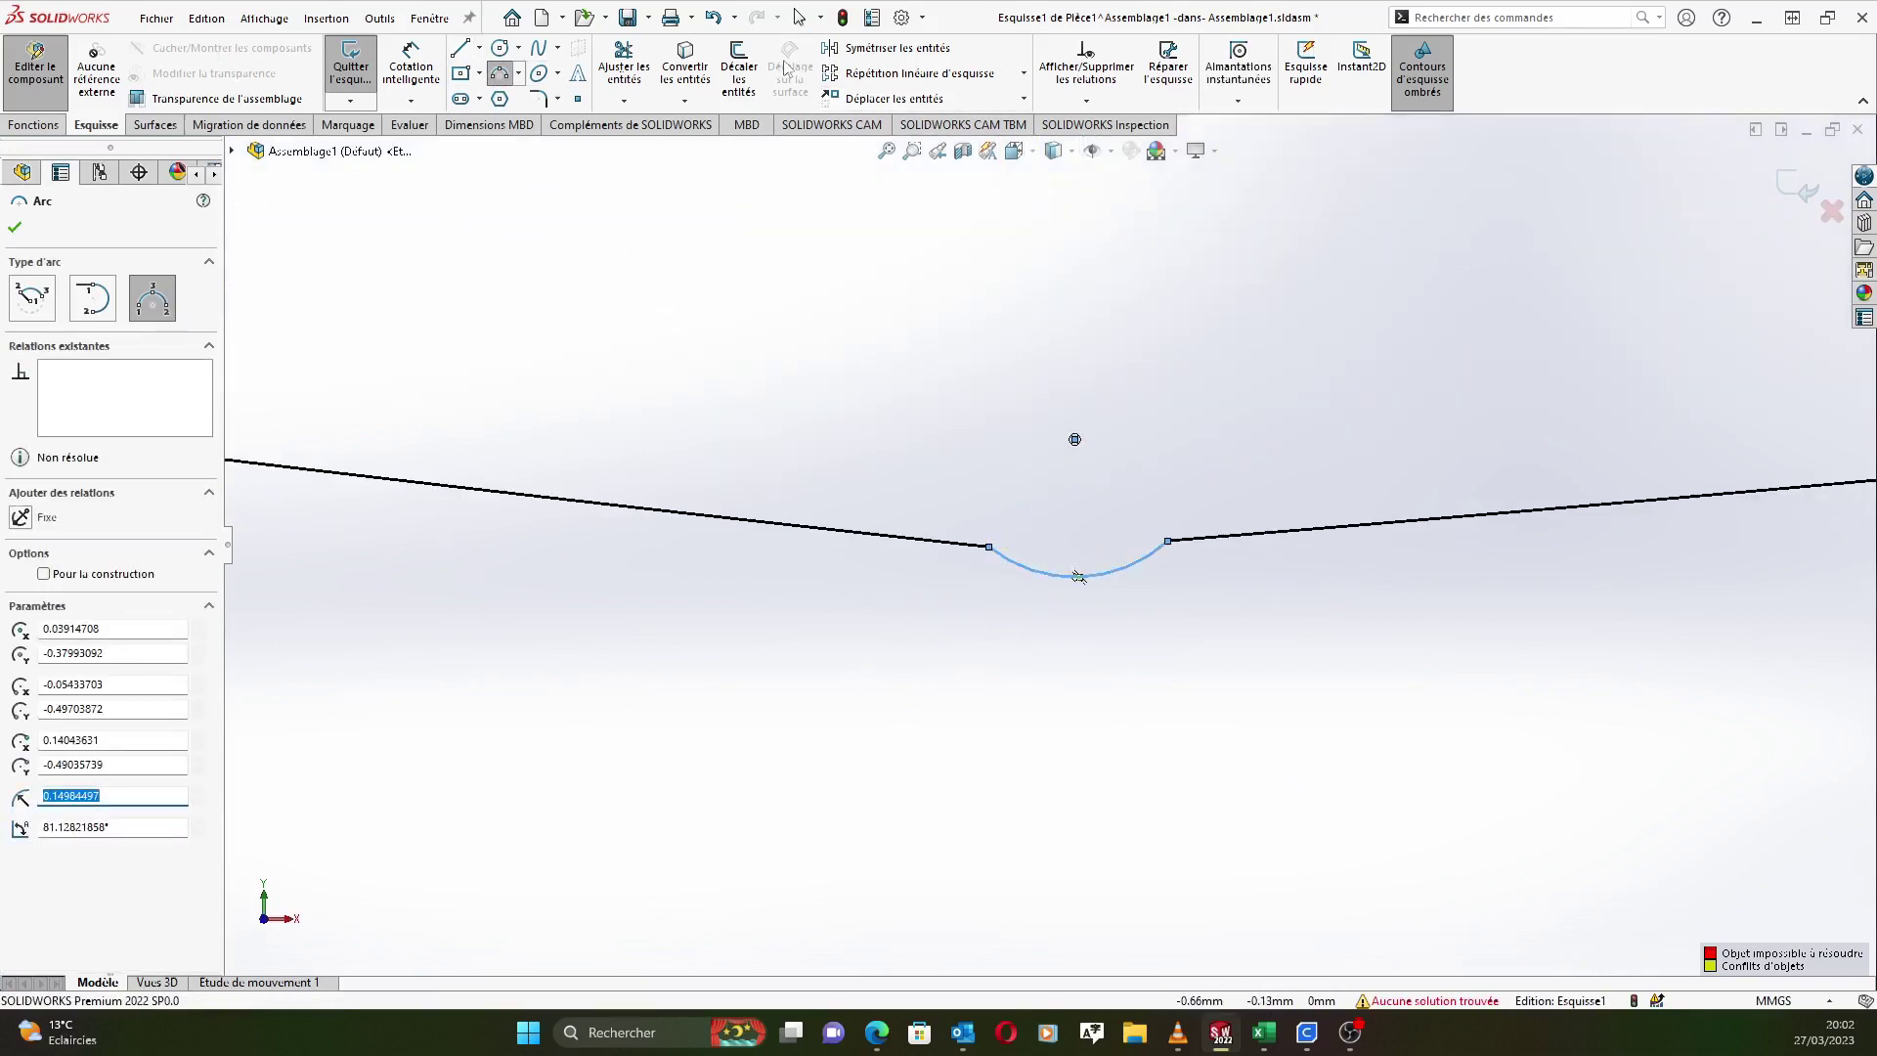
Examine the sketch's over-defined relations and the relations of the bridging arc and the left offset curve.
{"action": "left_click", "coordinate": [1086, 68]}
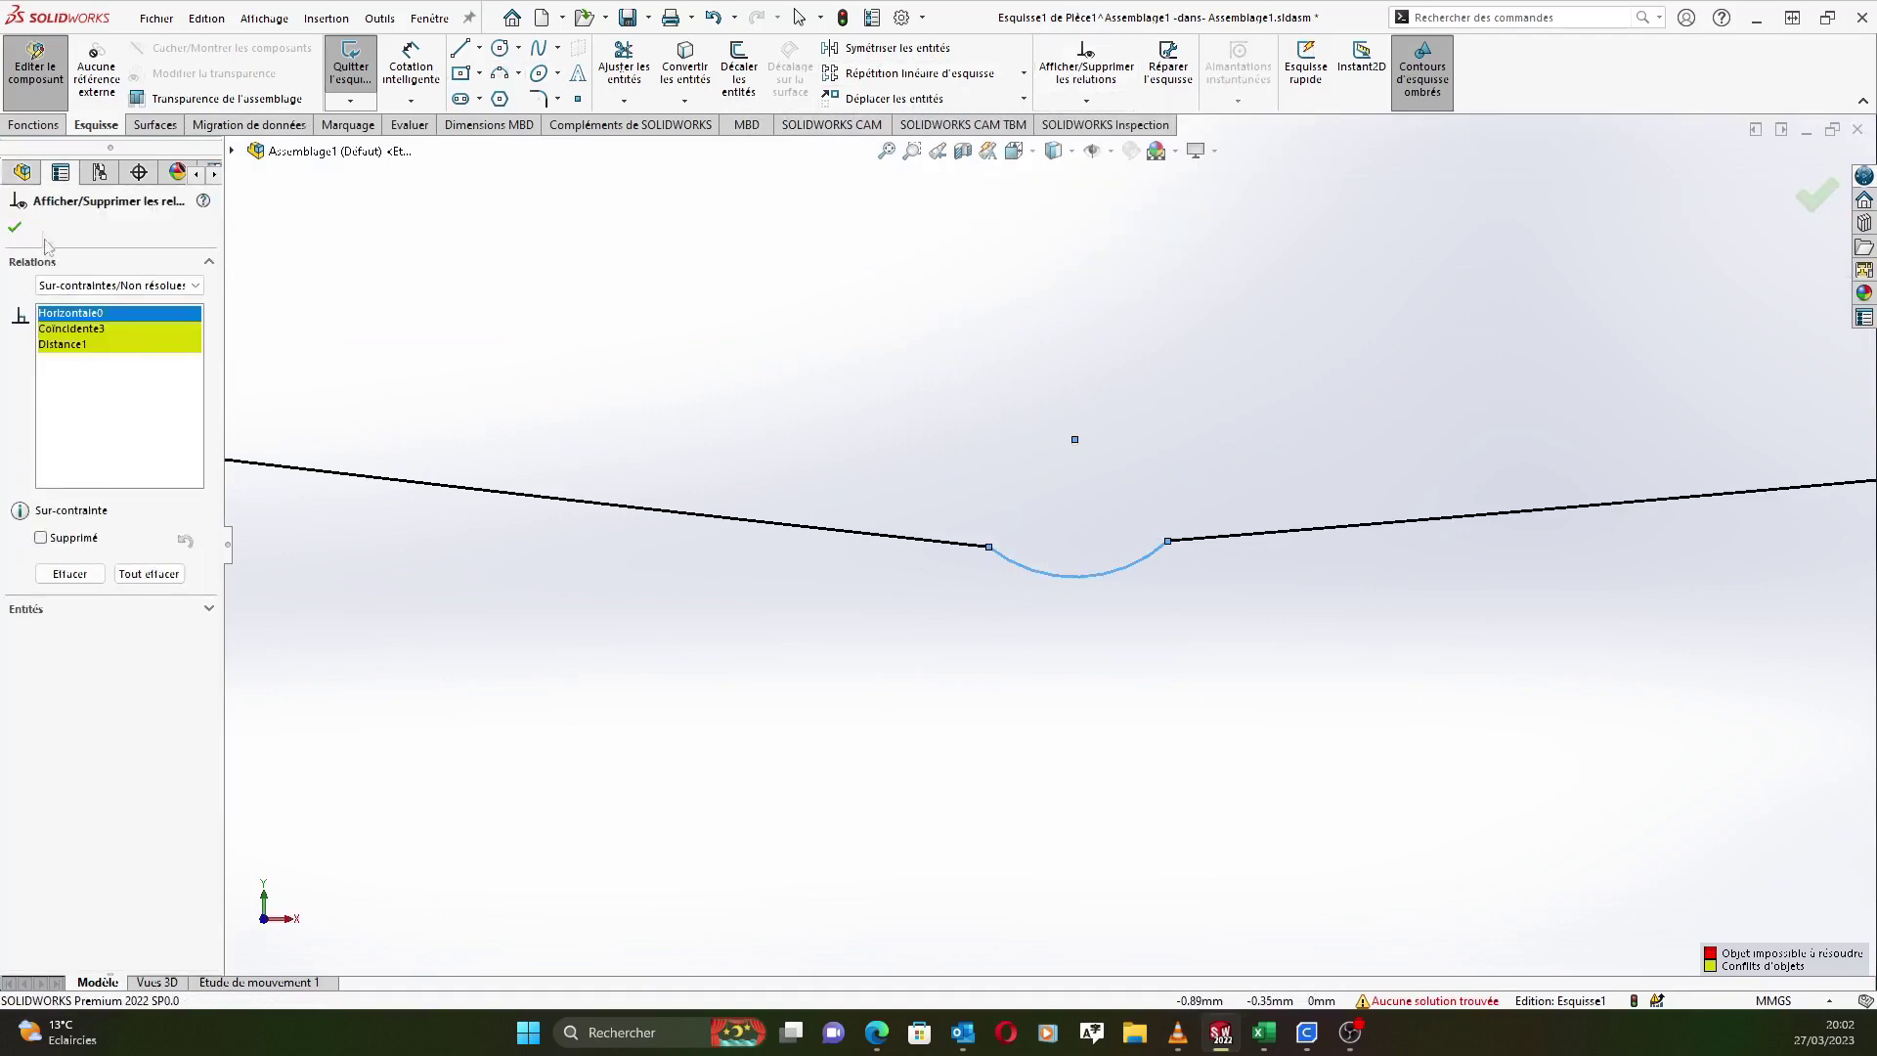
{"action": "left_click", "coordinate": [17, 228]}
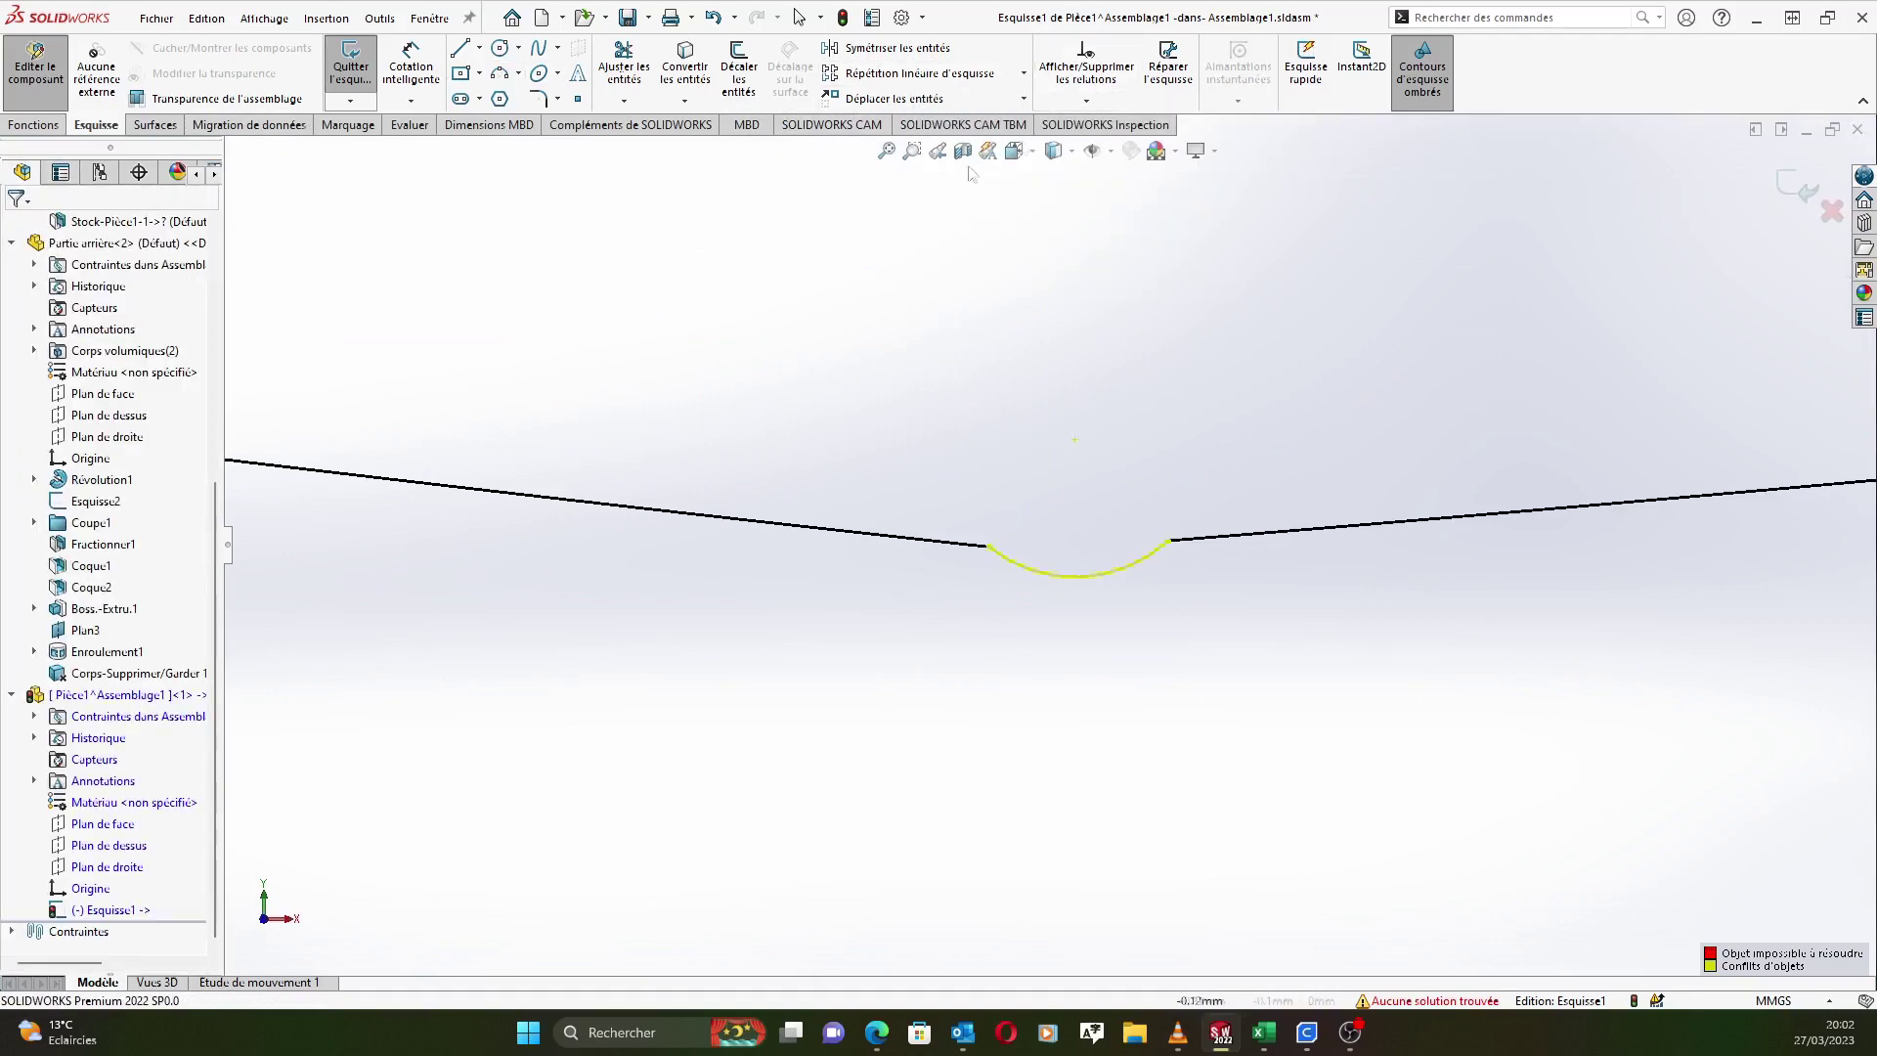
{"action": "left_click", "coordinate": [1075, 97]}
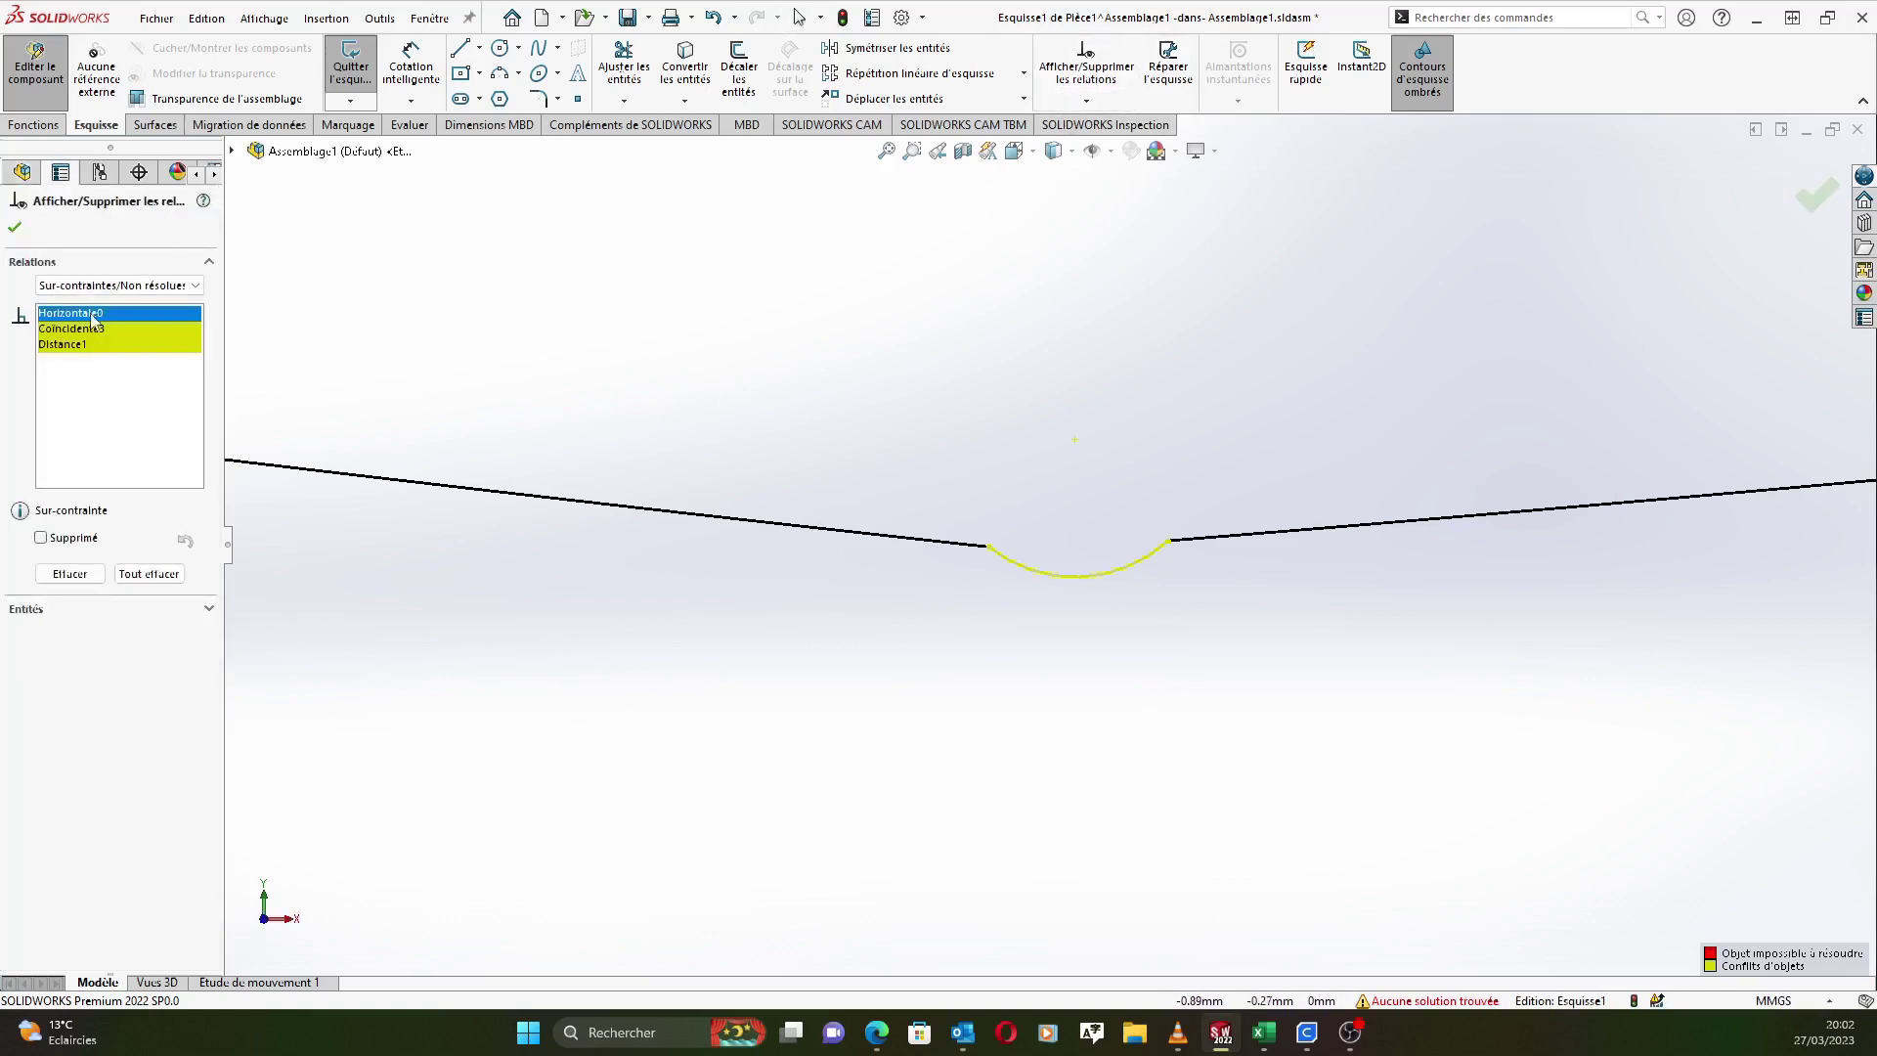
{"action": "left_click", "coordinate": [1021, 567]}
{"action": "left_click", "coordinate": [956, 545]}
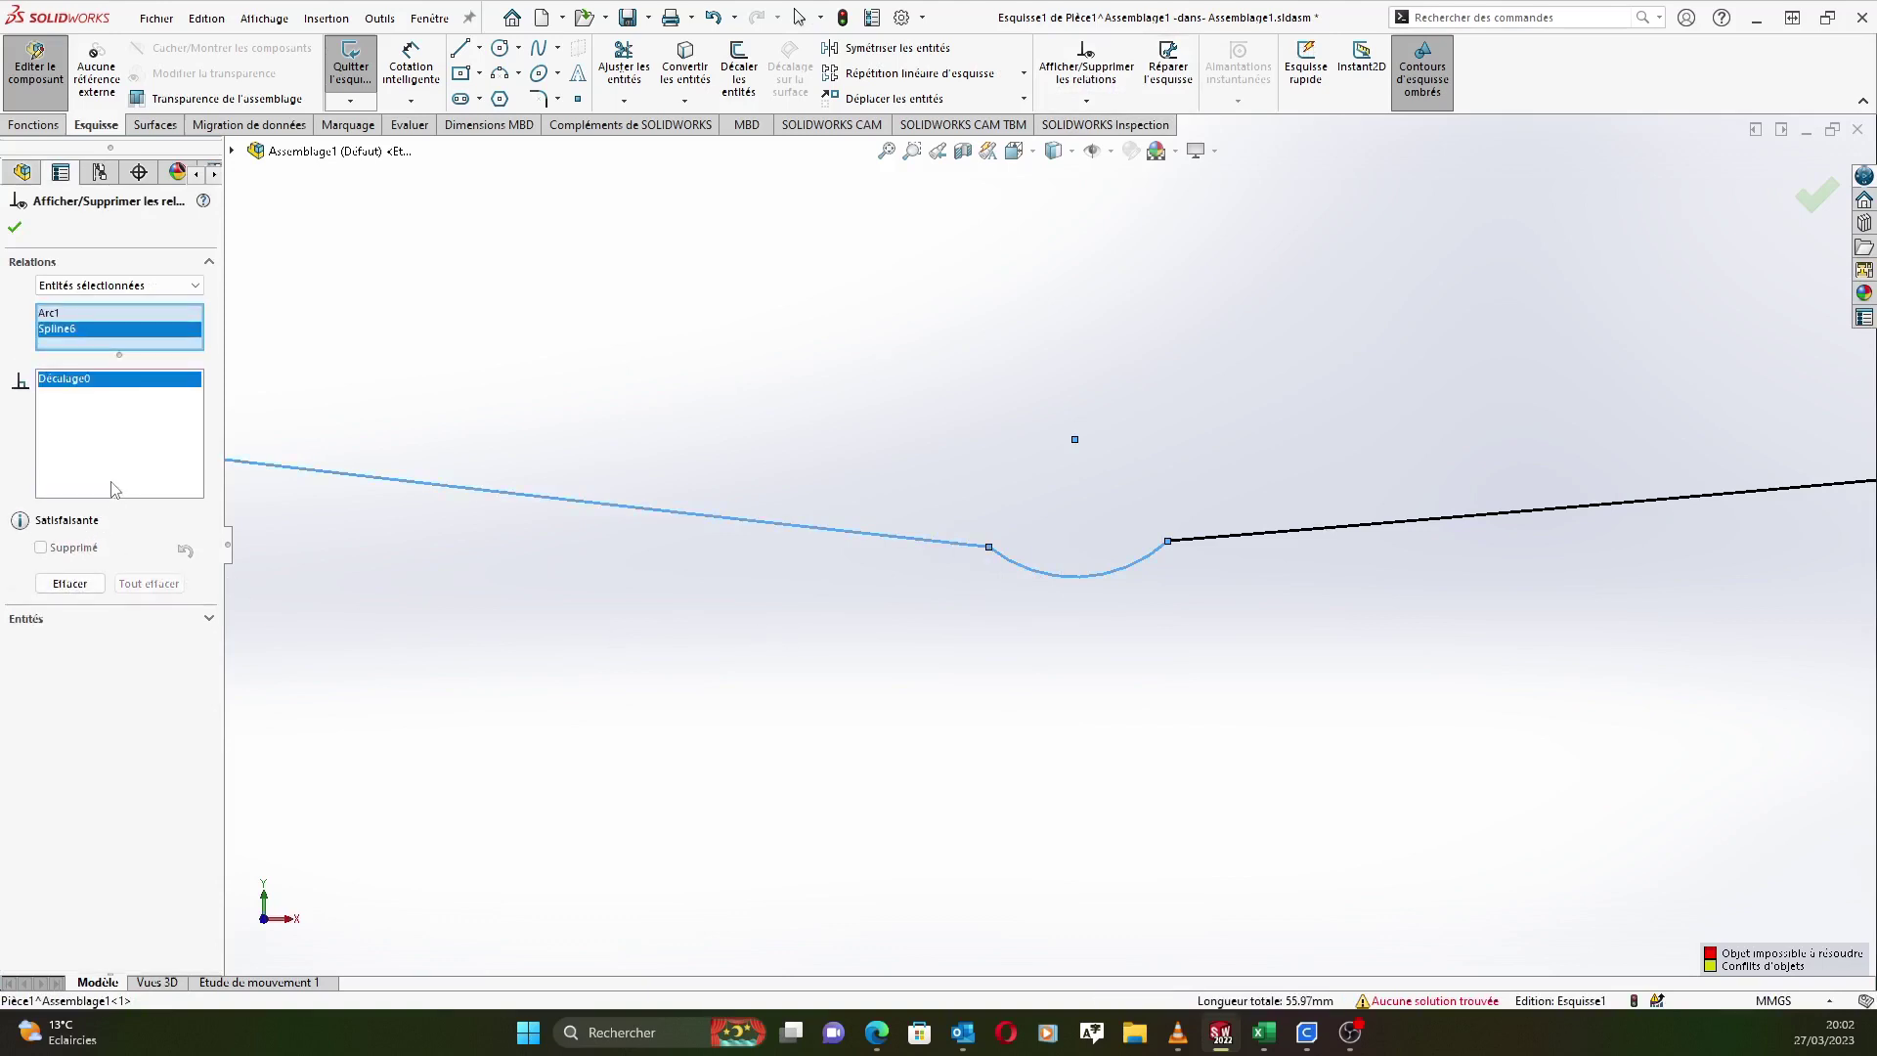
{"action": "left_click", "coordinate": [14, 229]}
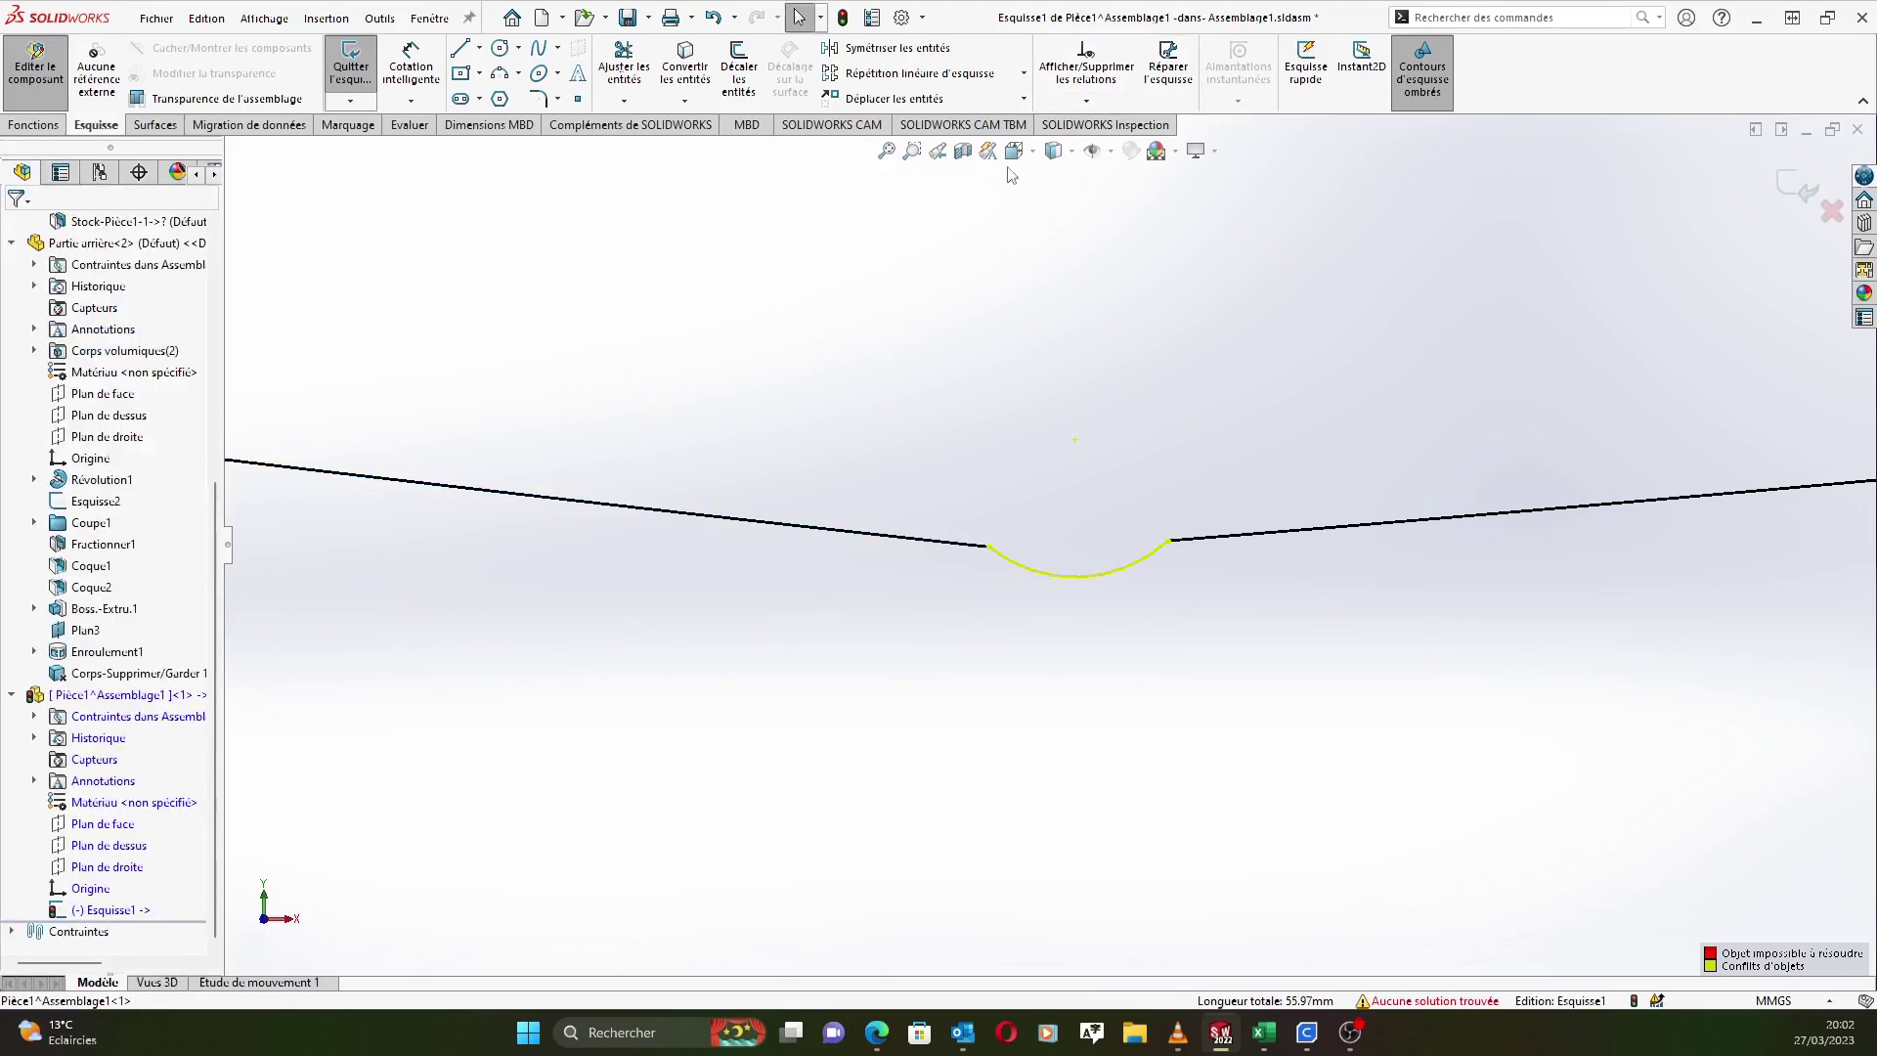
Make the bridging arc tangent to both the left and the right offset curves.
{"action": "left_click", "coordinate": [1024, 571]}
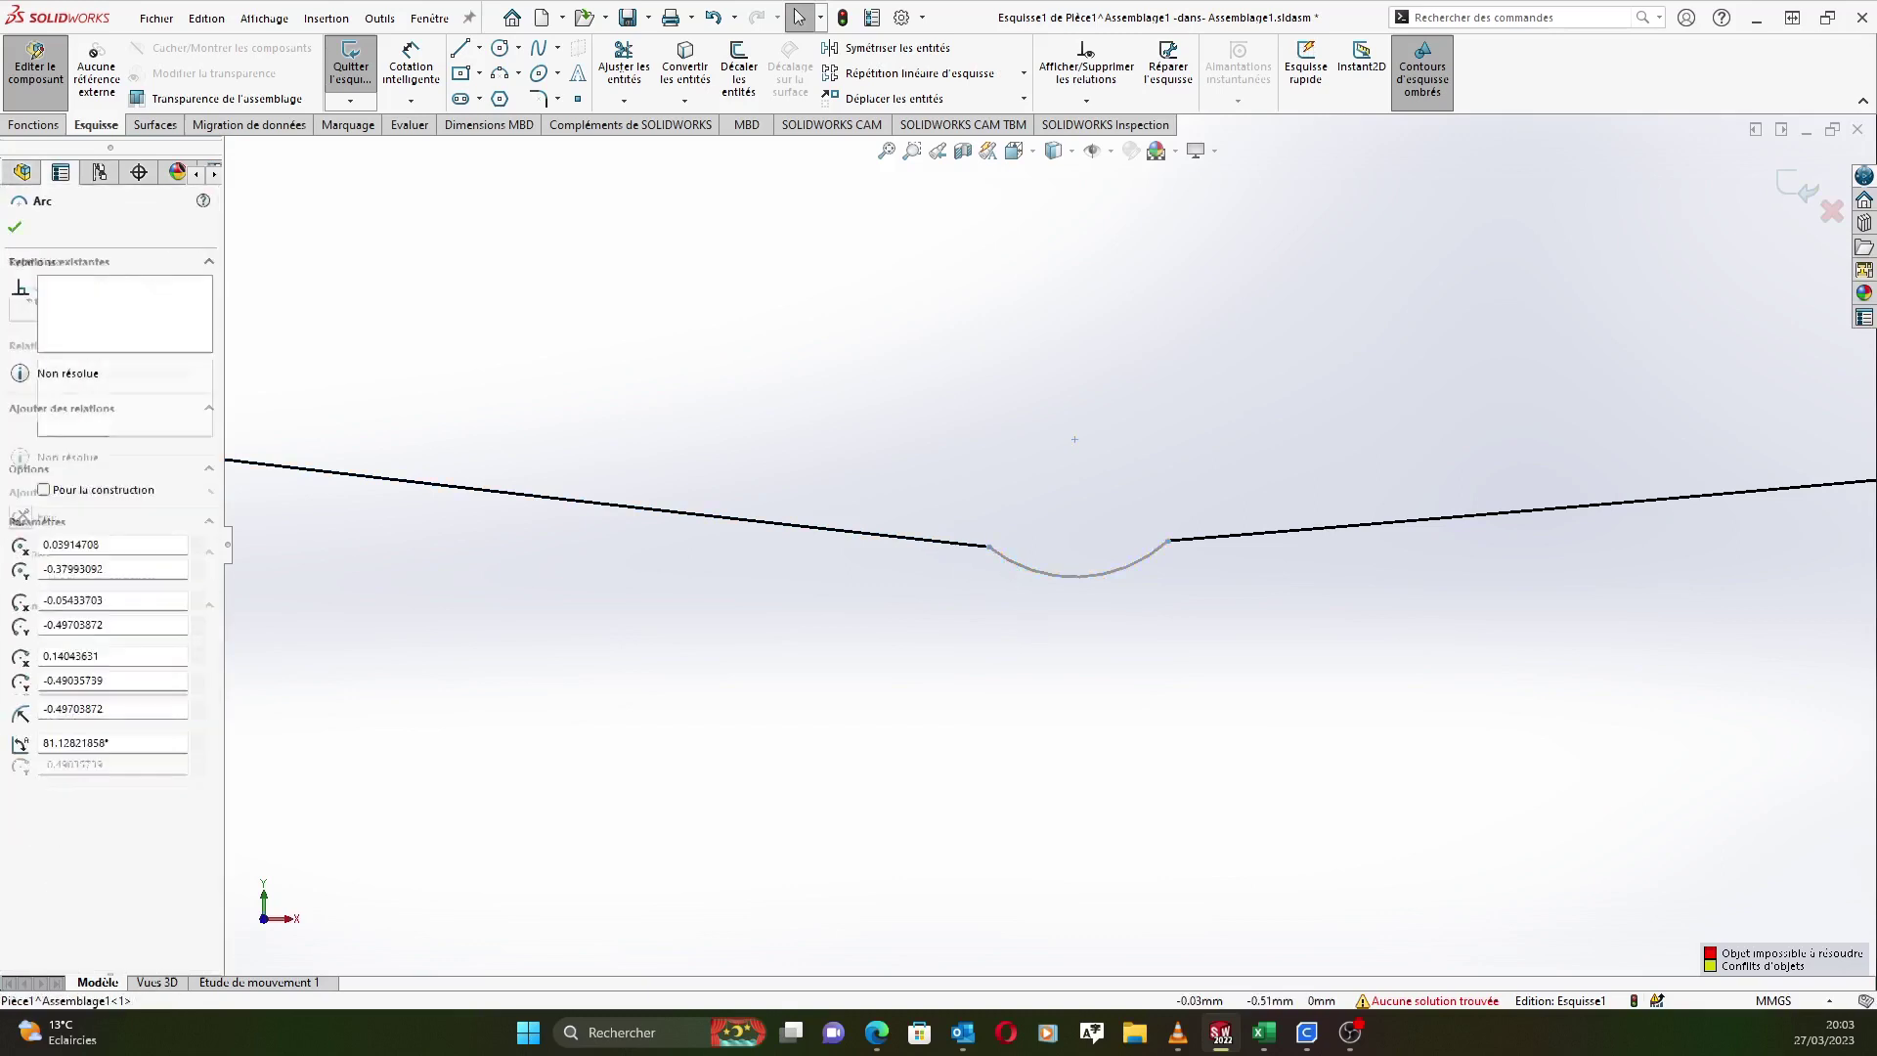
{"action": "left_click", "coordinate": [970, 547], "text": "ctrl"}
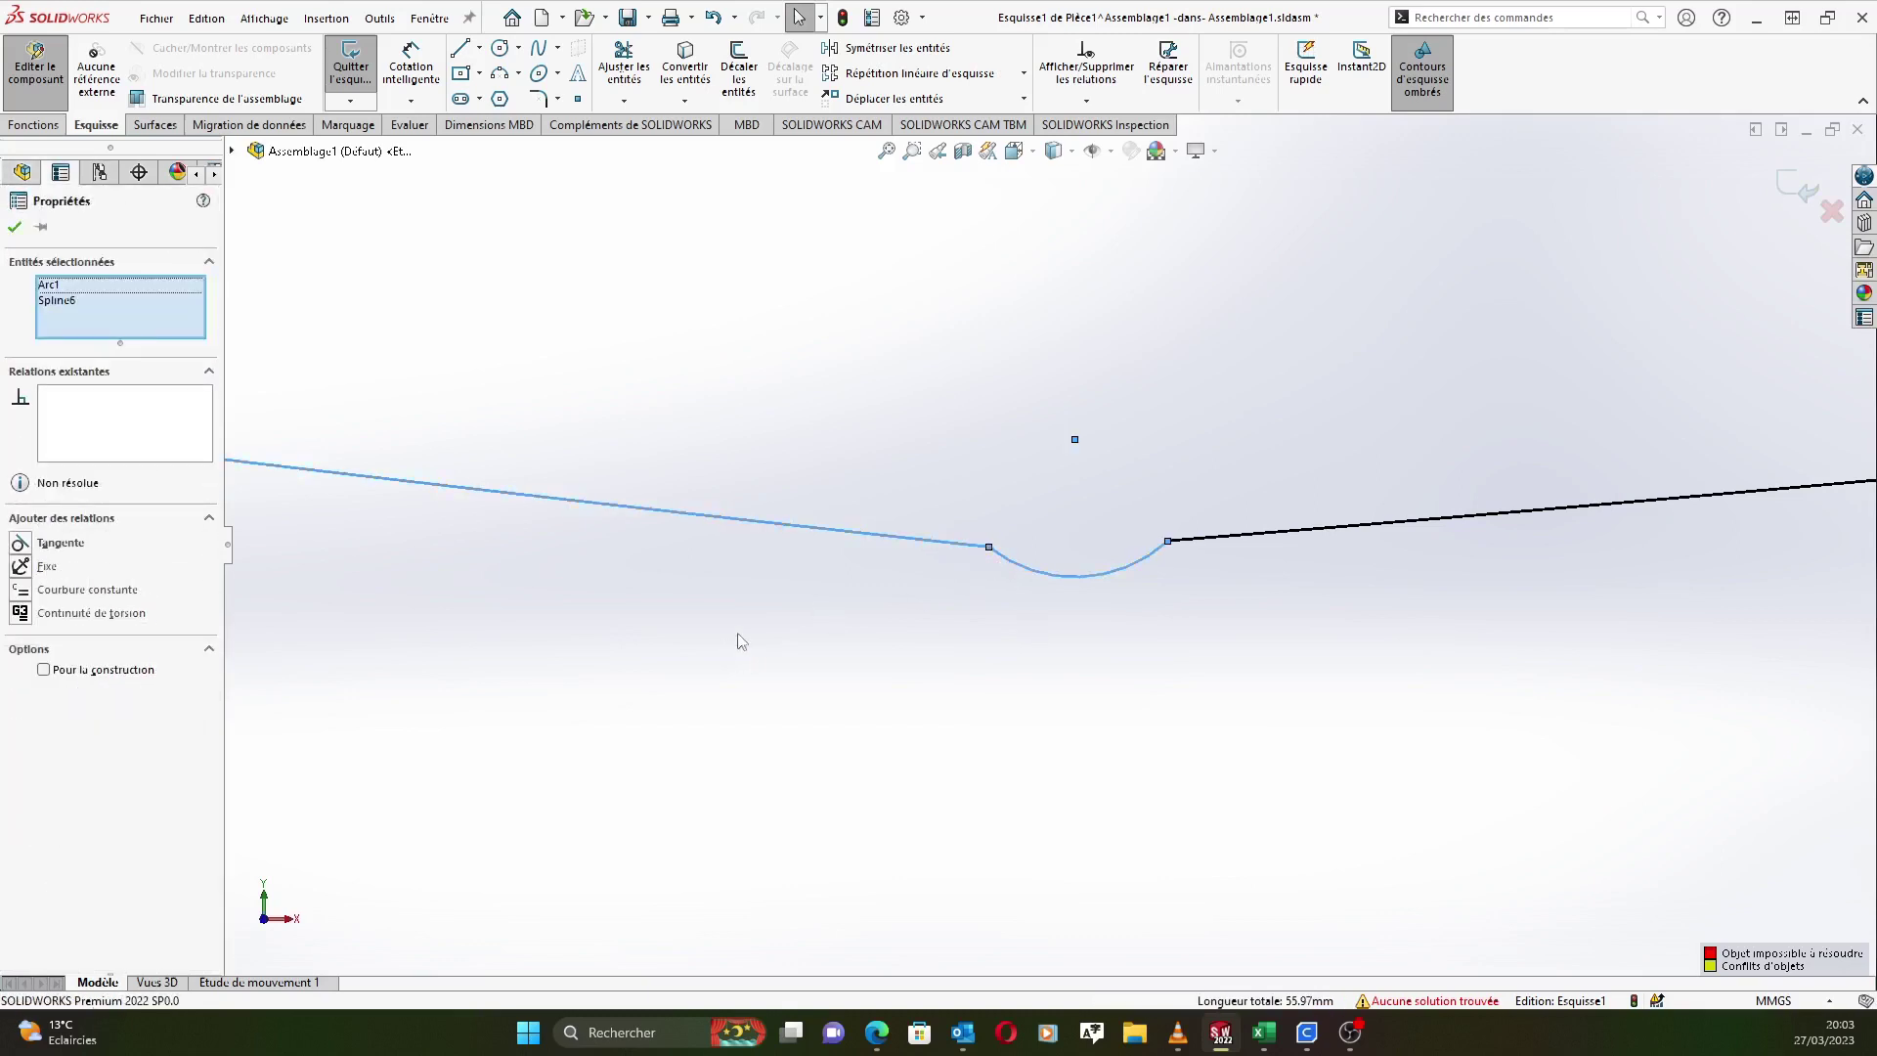
{"action": "left_click", "coordinate": [1242, 584]}
{"action": "left_click", "coordinate": [1158, 546]}
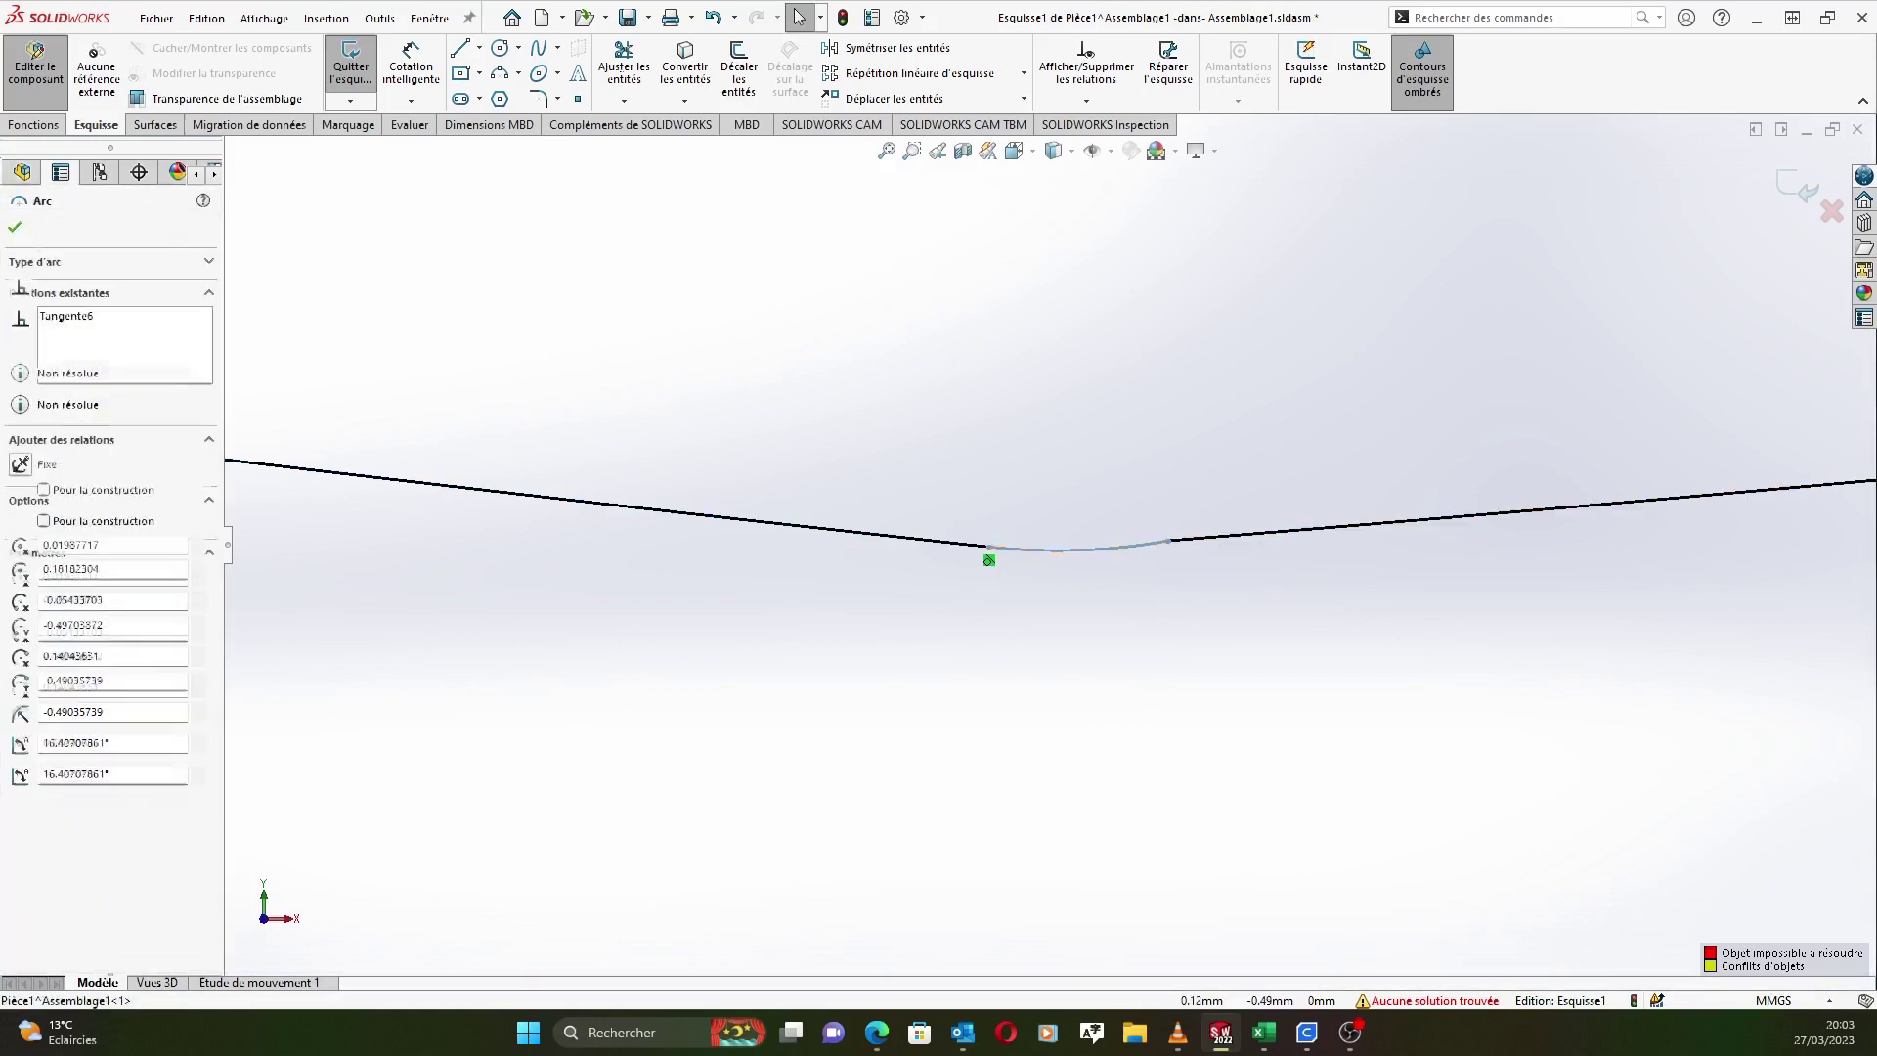
{"action": "left_click", "coordinate": [1223, 540], "text": "ctrl"}
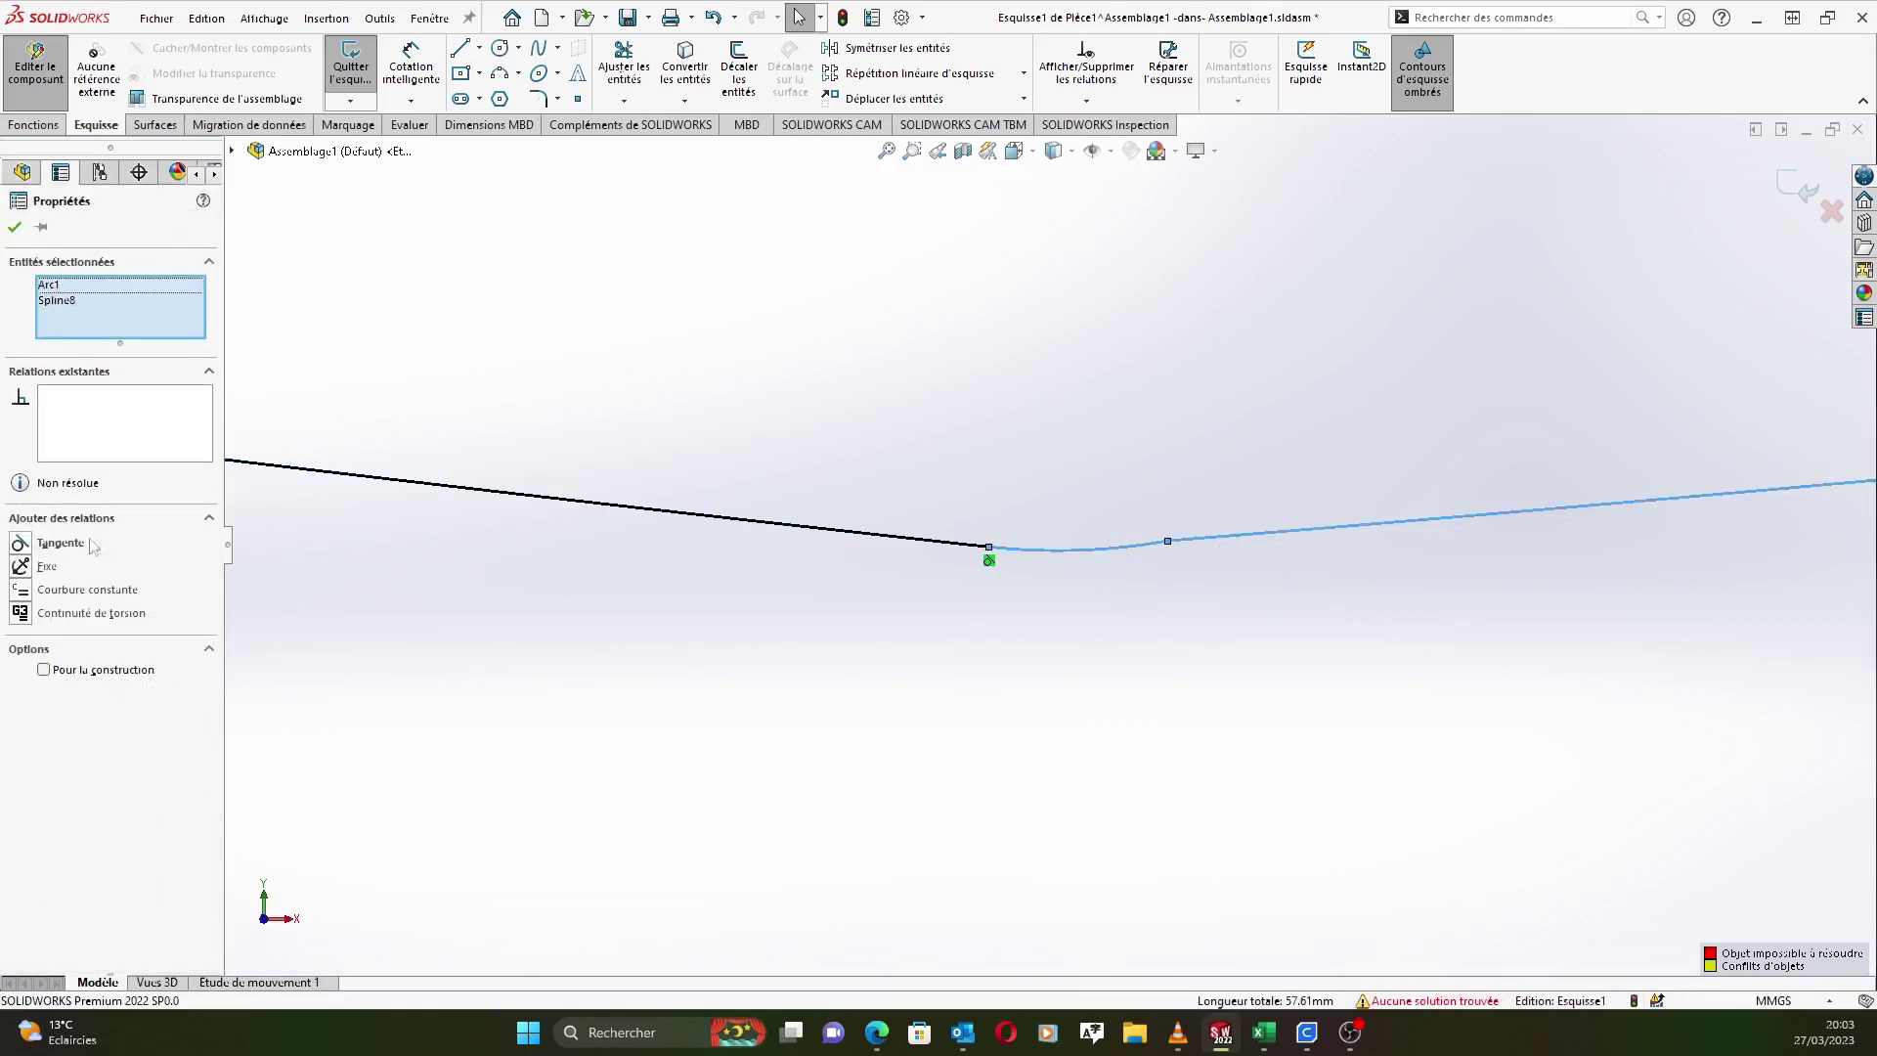
{"action": "left_click", "coordinate": [20, 543]}
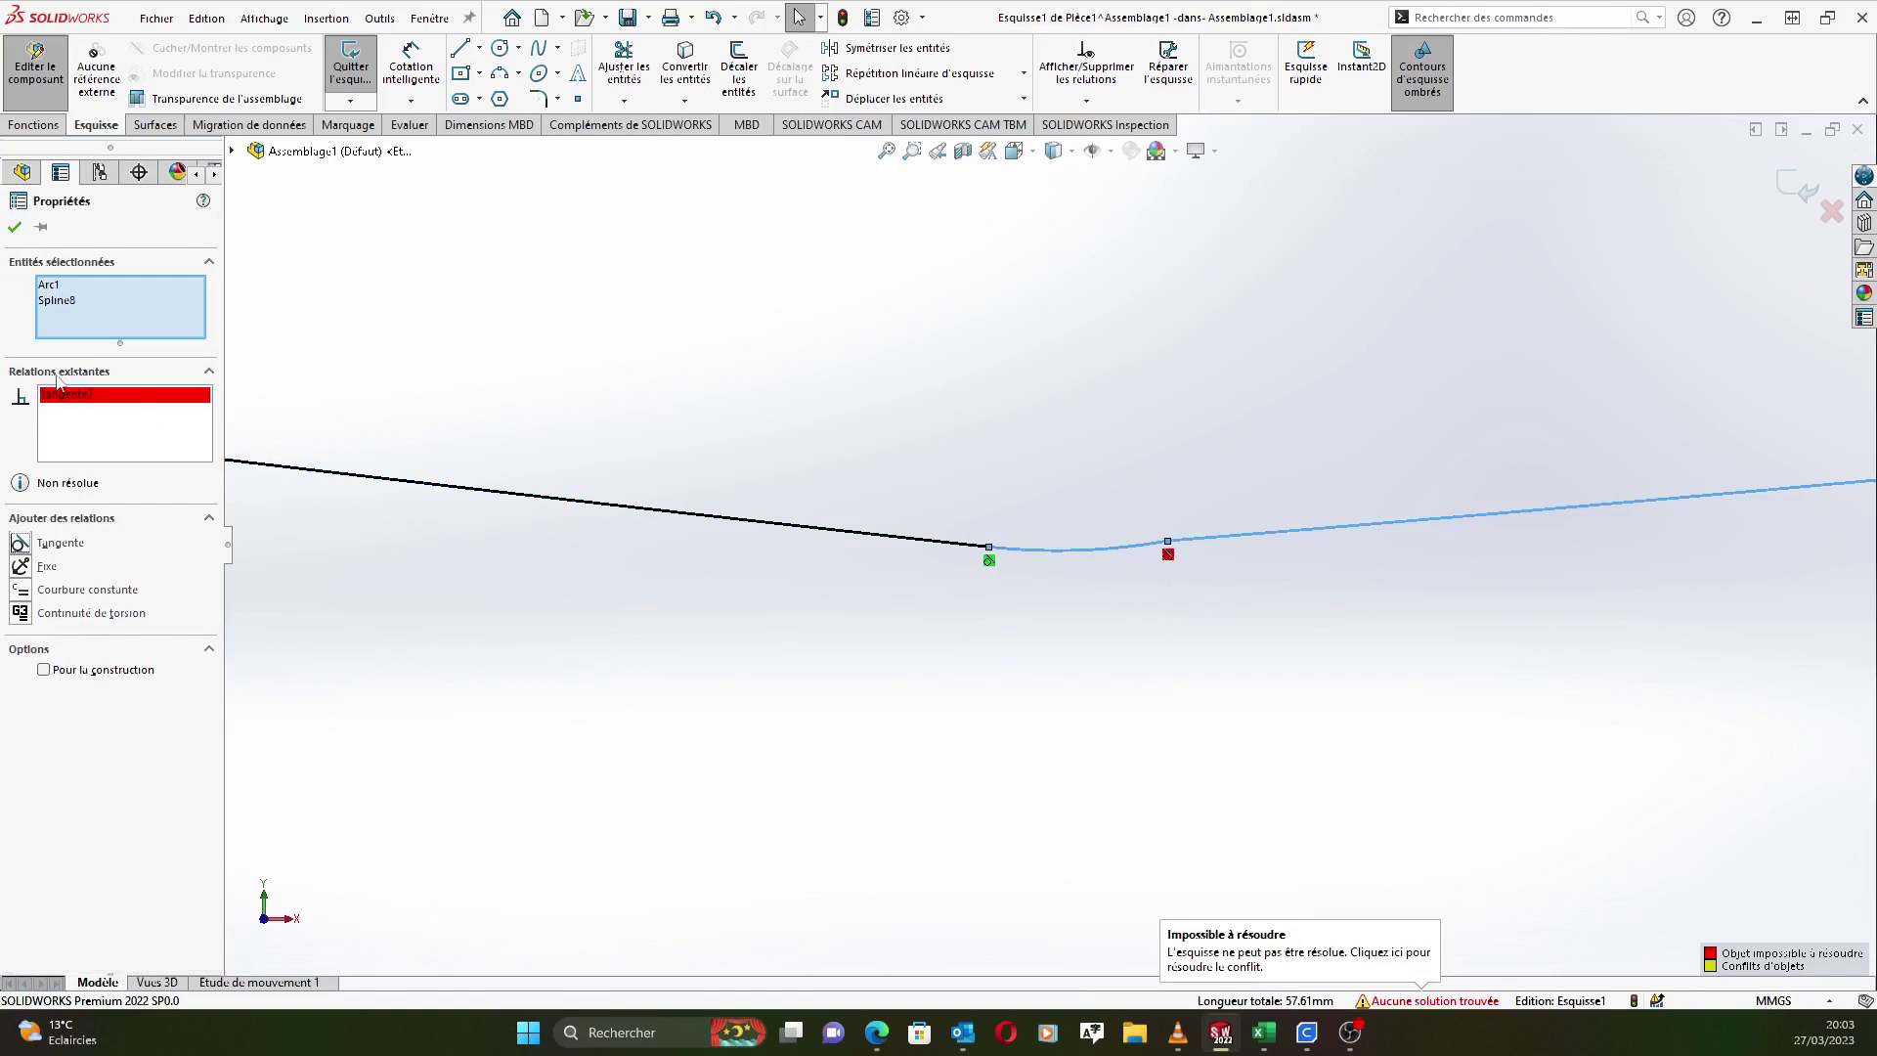
{"action": "left_click", "coordinate": [17, 228]}
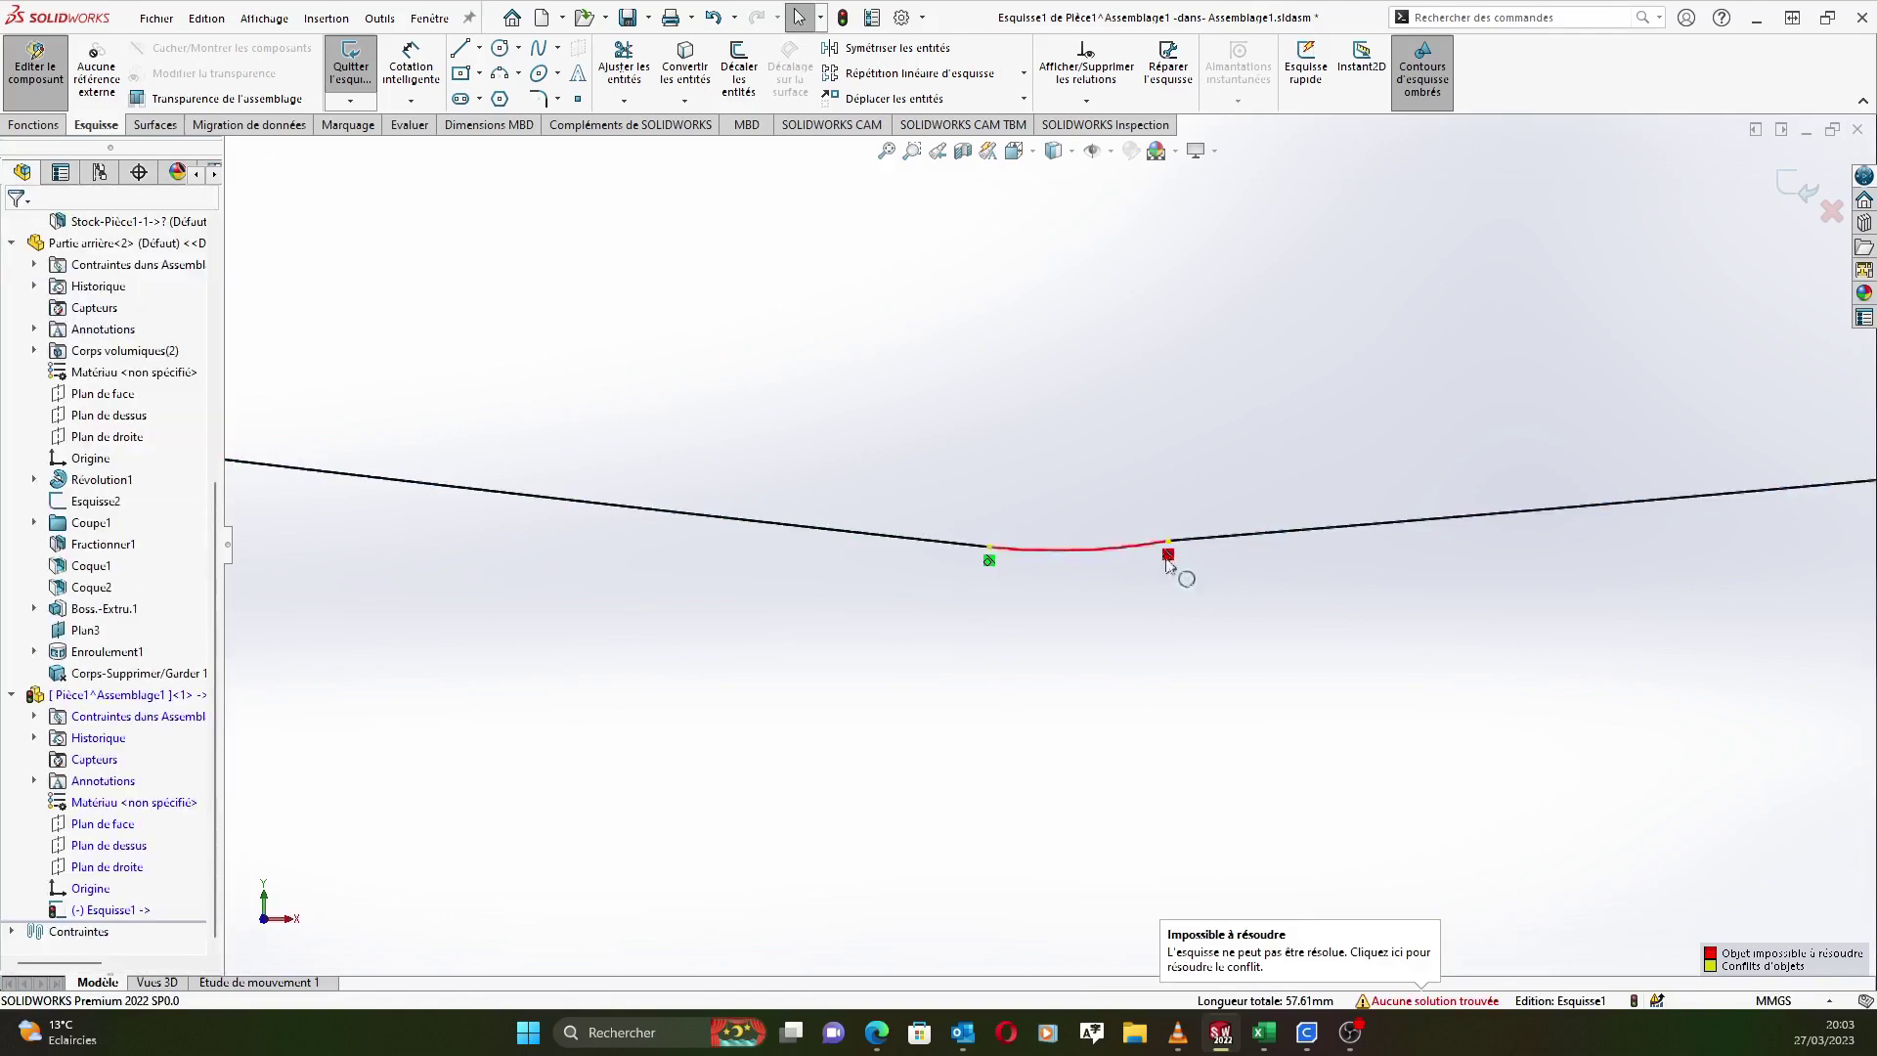
Rebuild the model to leave the profile sketch.
{"action": "left_click", "coordinate": [843, 17]}
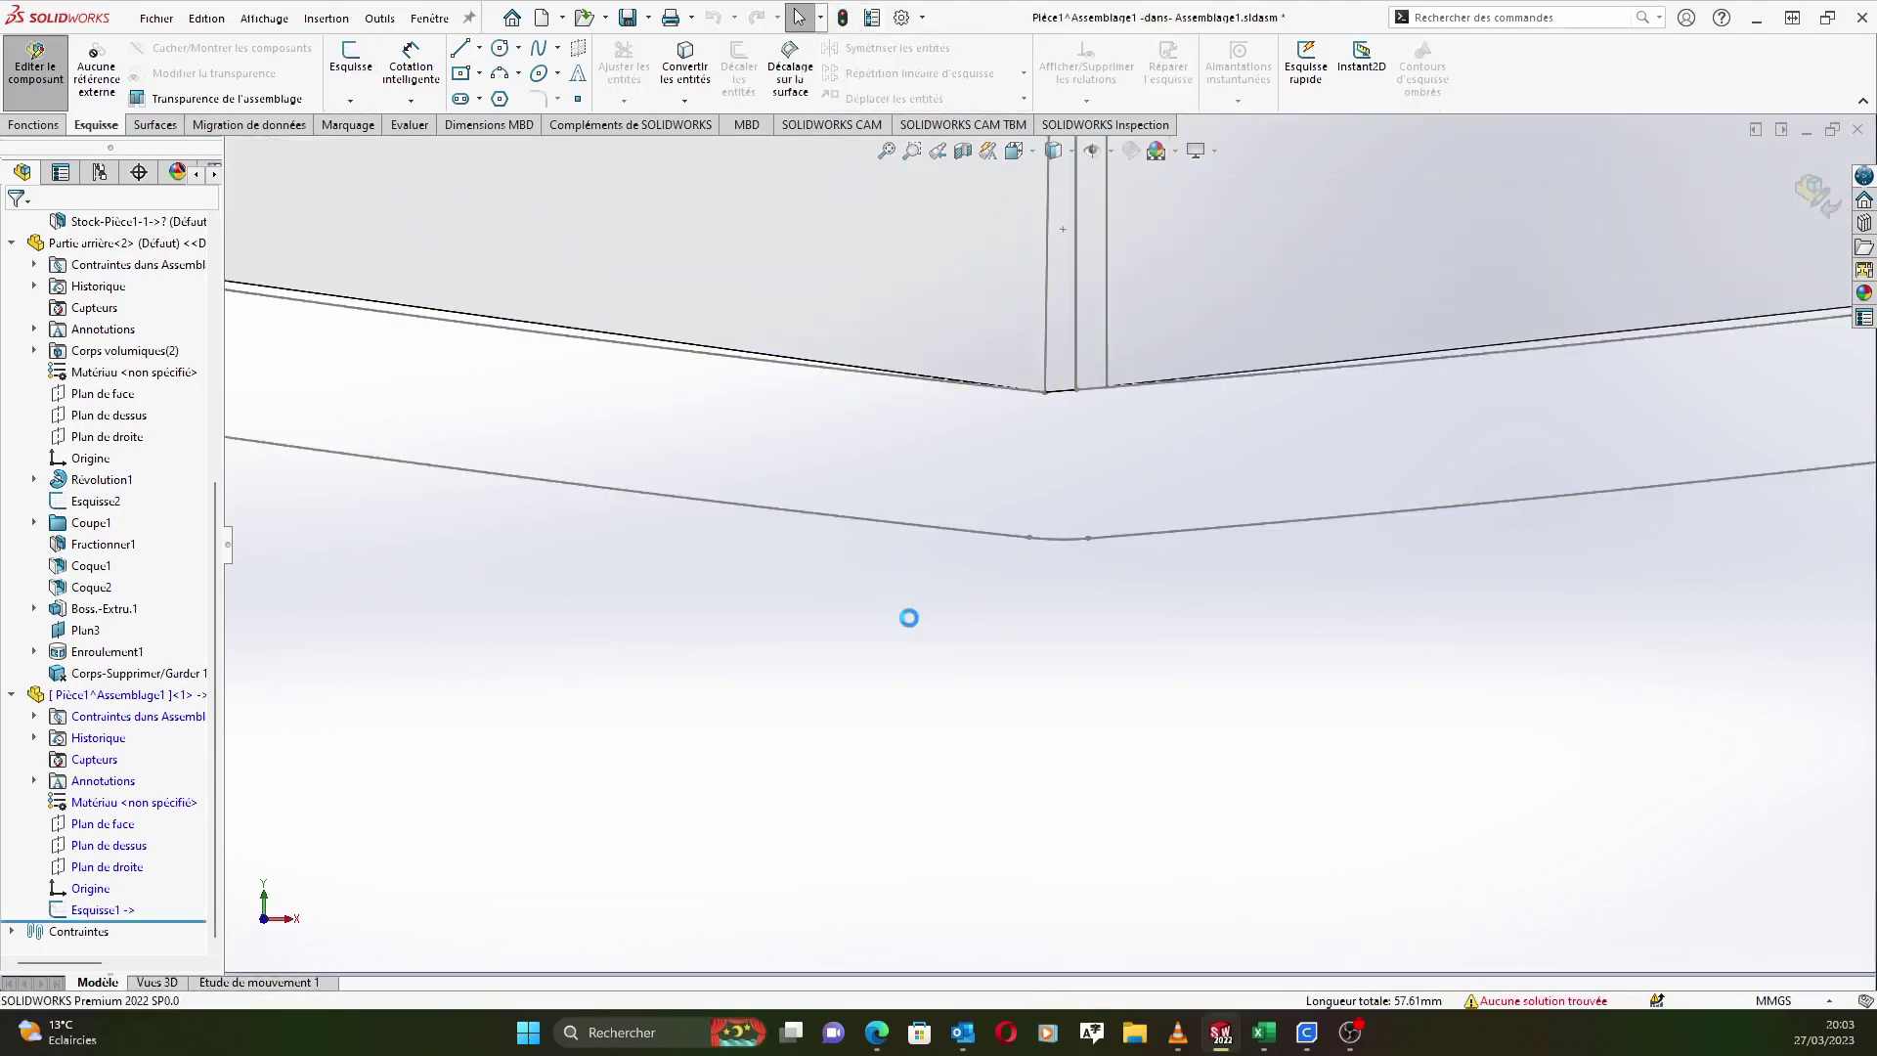
{"action": "scroll", "coordinate": [1122, 469], "scroll_direction": "down", "scroll_amount": 2}
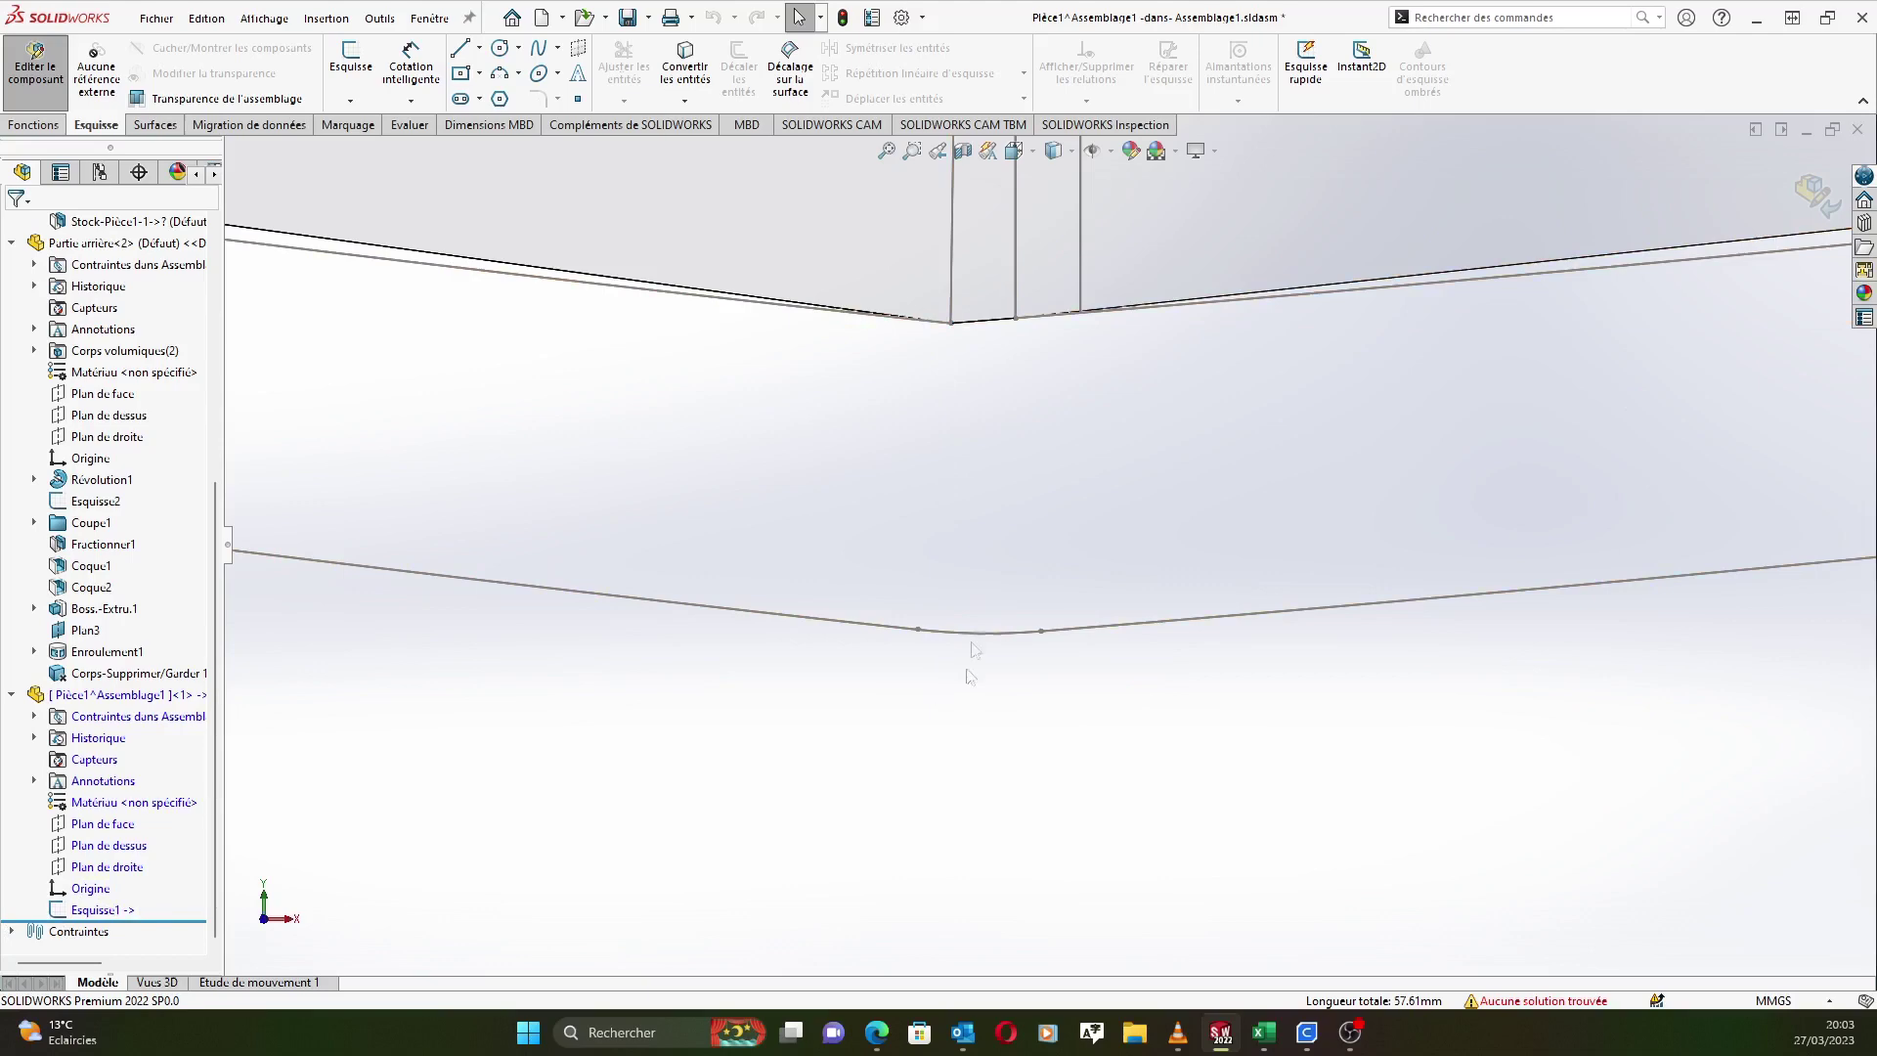
{"action": "scroll", "coordinate": [953, 655], "scroll_direction": "up", "scroll_amount": 6}
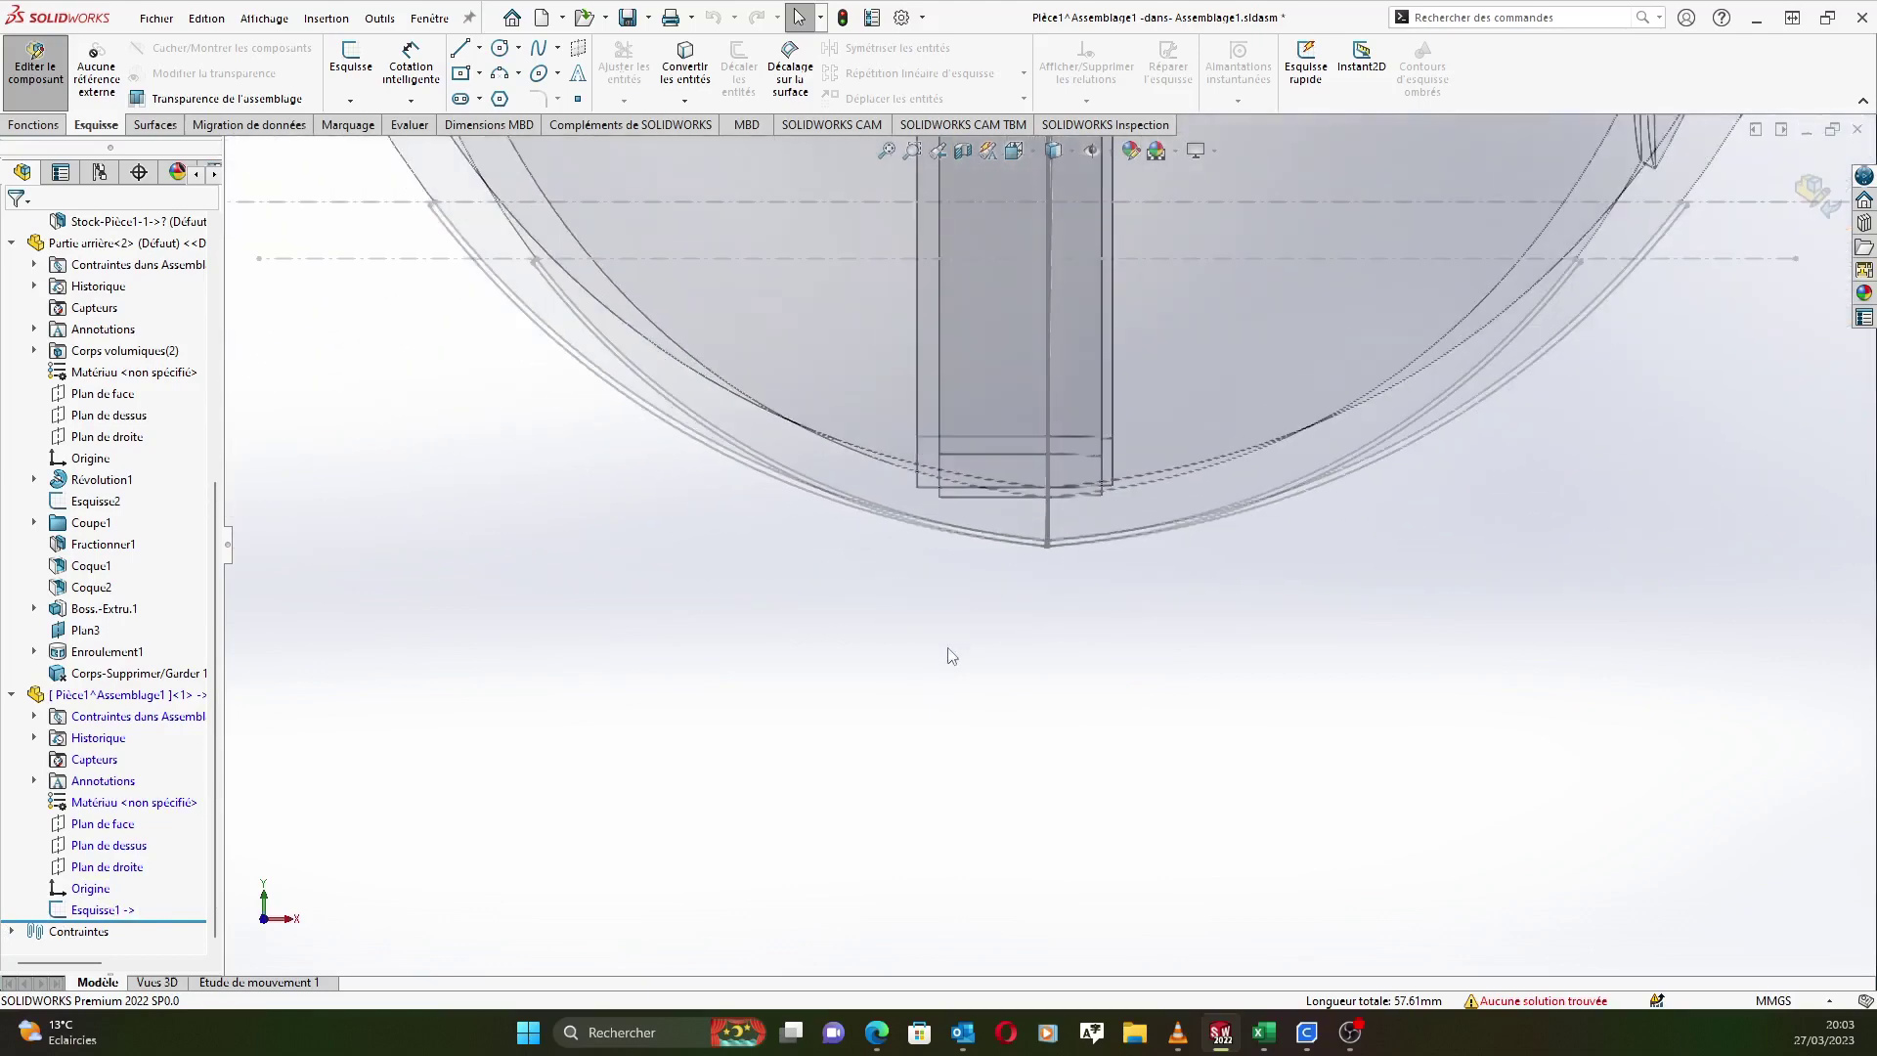
{"action": "left_click", "coordinate": [456, 48]}
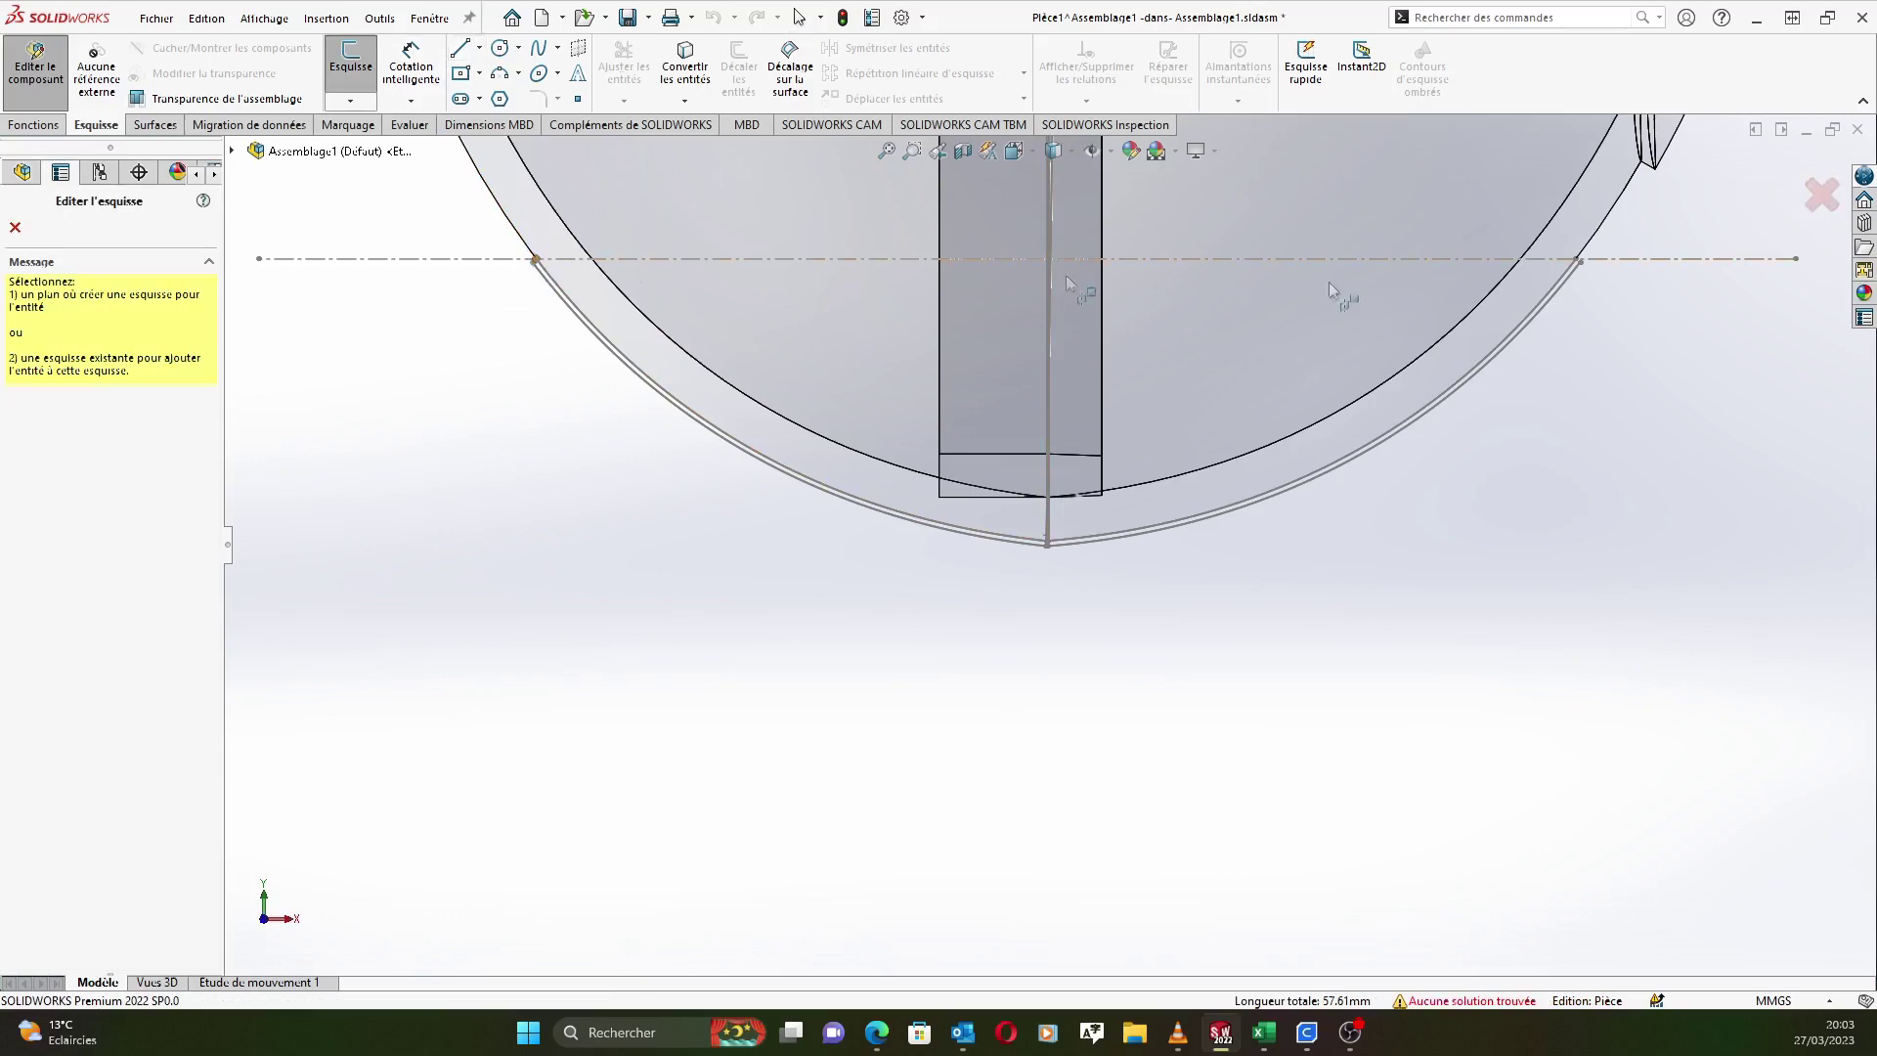
{"action": "left_click", "coordinate": [1586, 262]}
{"action": "scroll", "coordinate": [1164, 895], "scroll_direction": "down", "scroll_amount": 3}
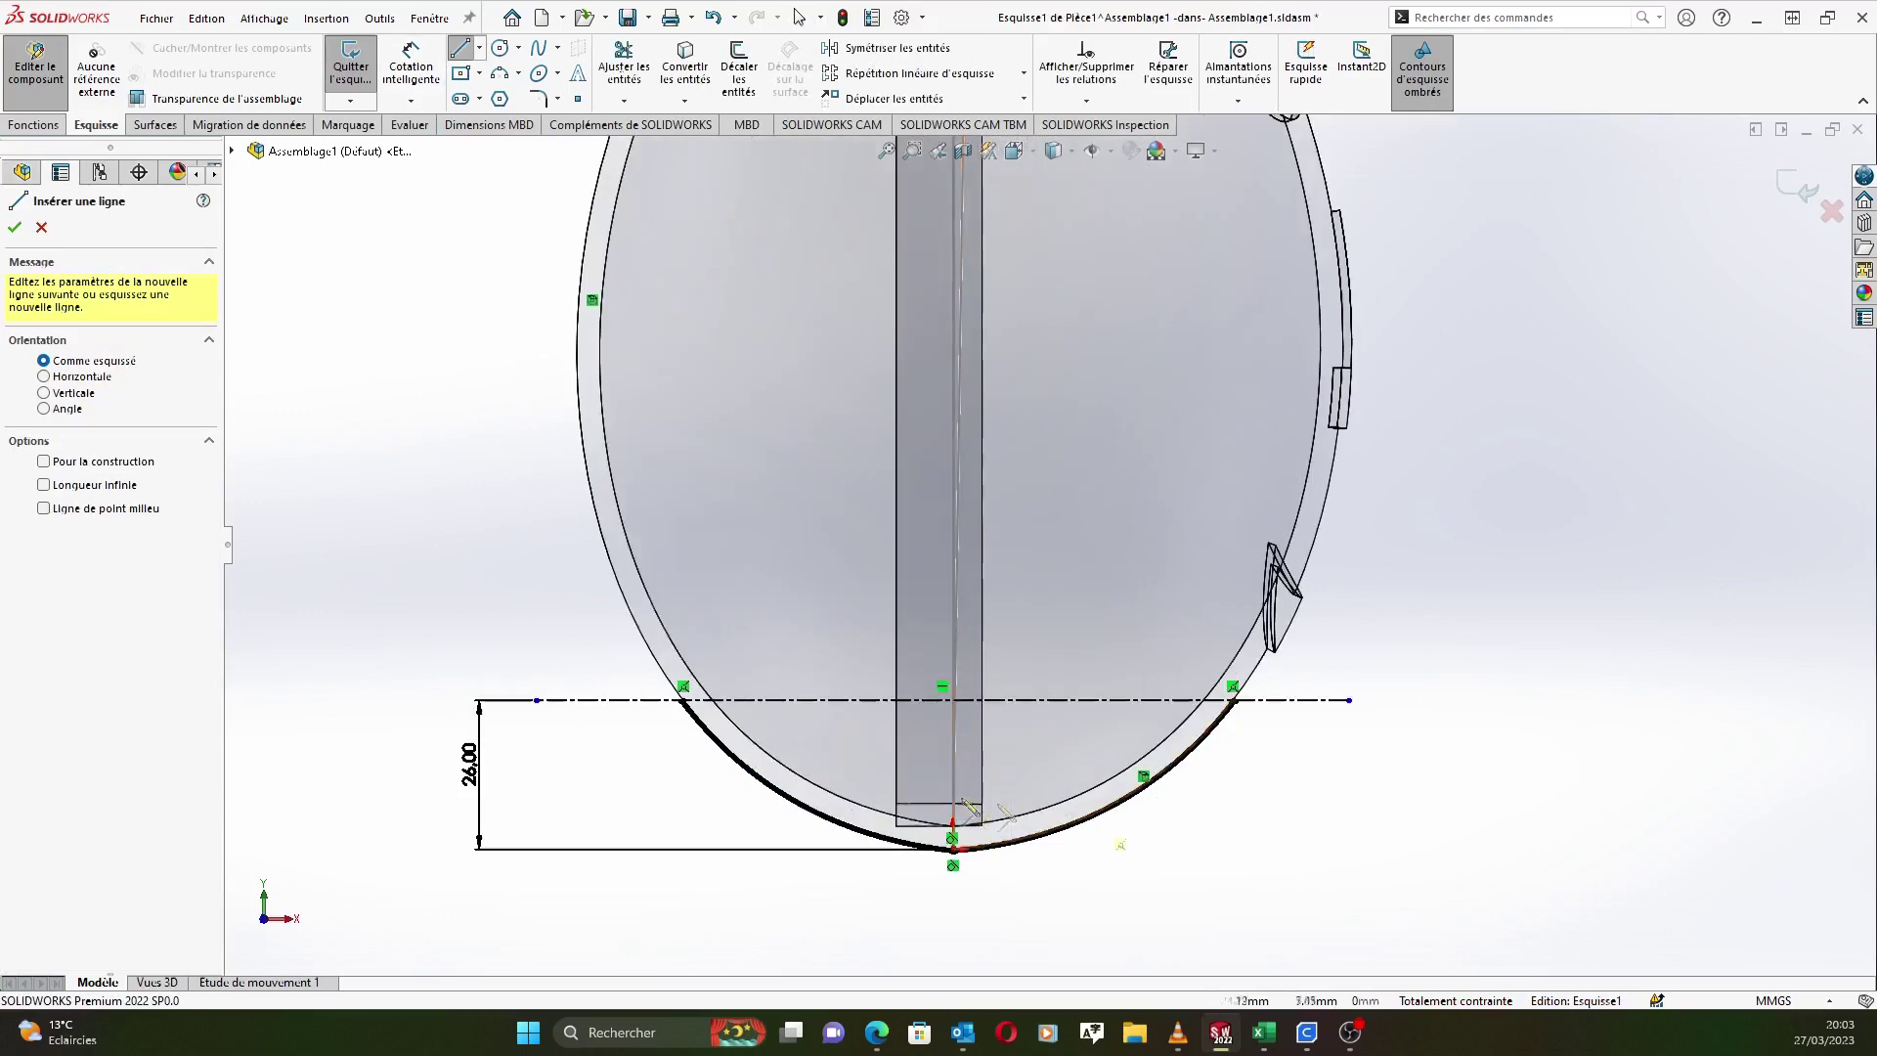
{"action": "left_click", "coordinate": [41, 227]}
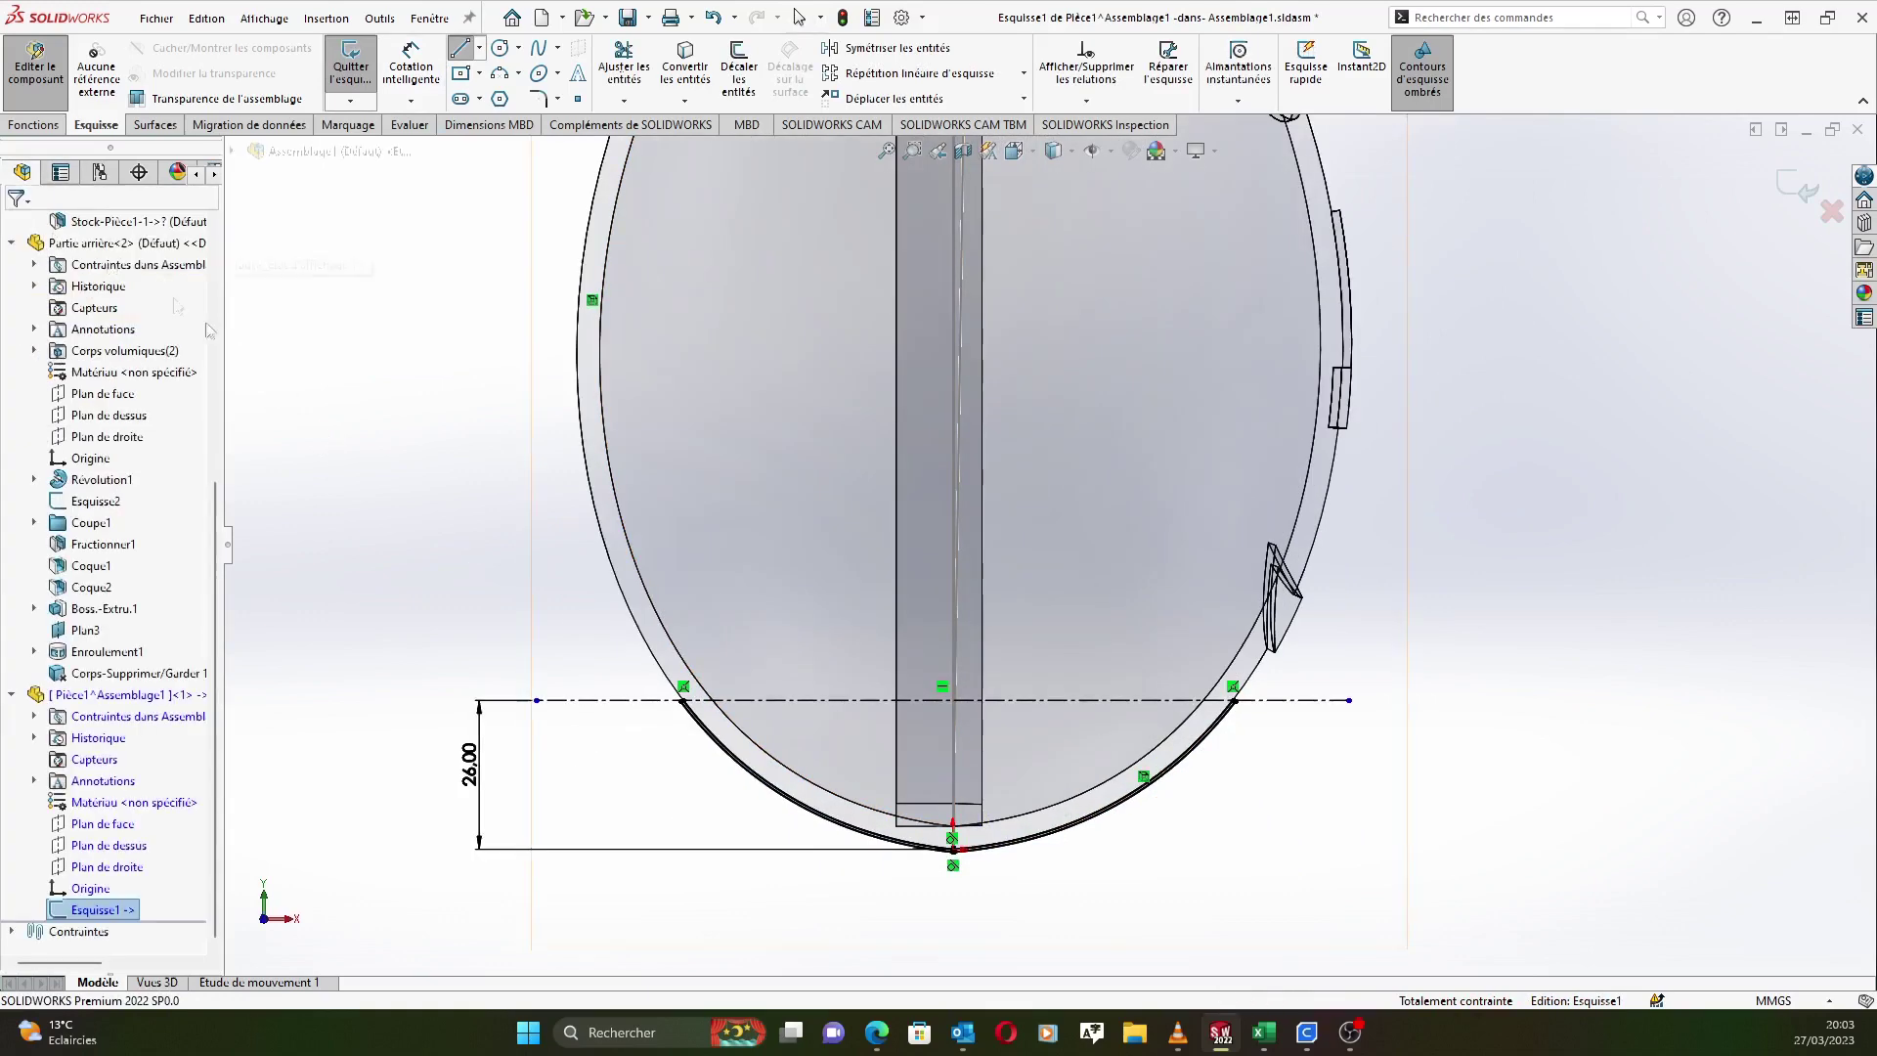
{"action": "right_click", "coordinate": [69, 910]}
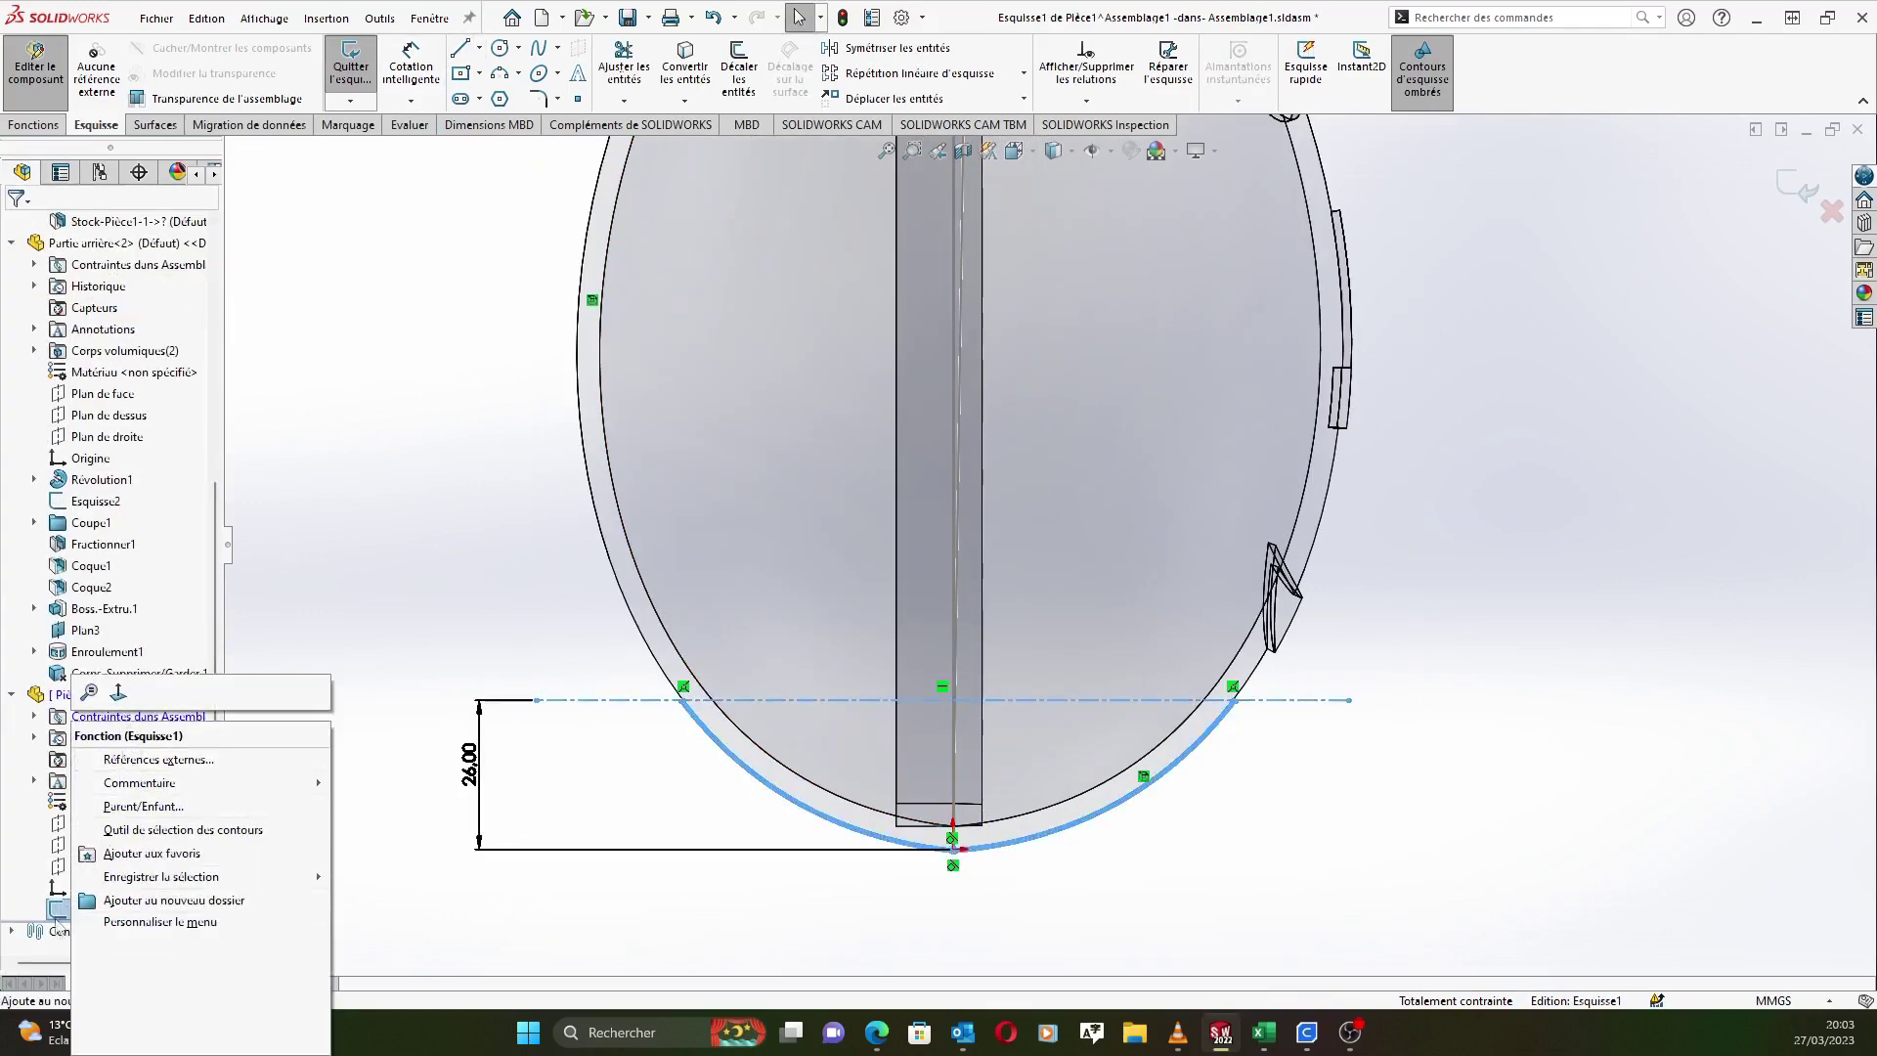
{"action": "left_click", "coordinate": [1795, 195]}
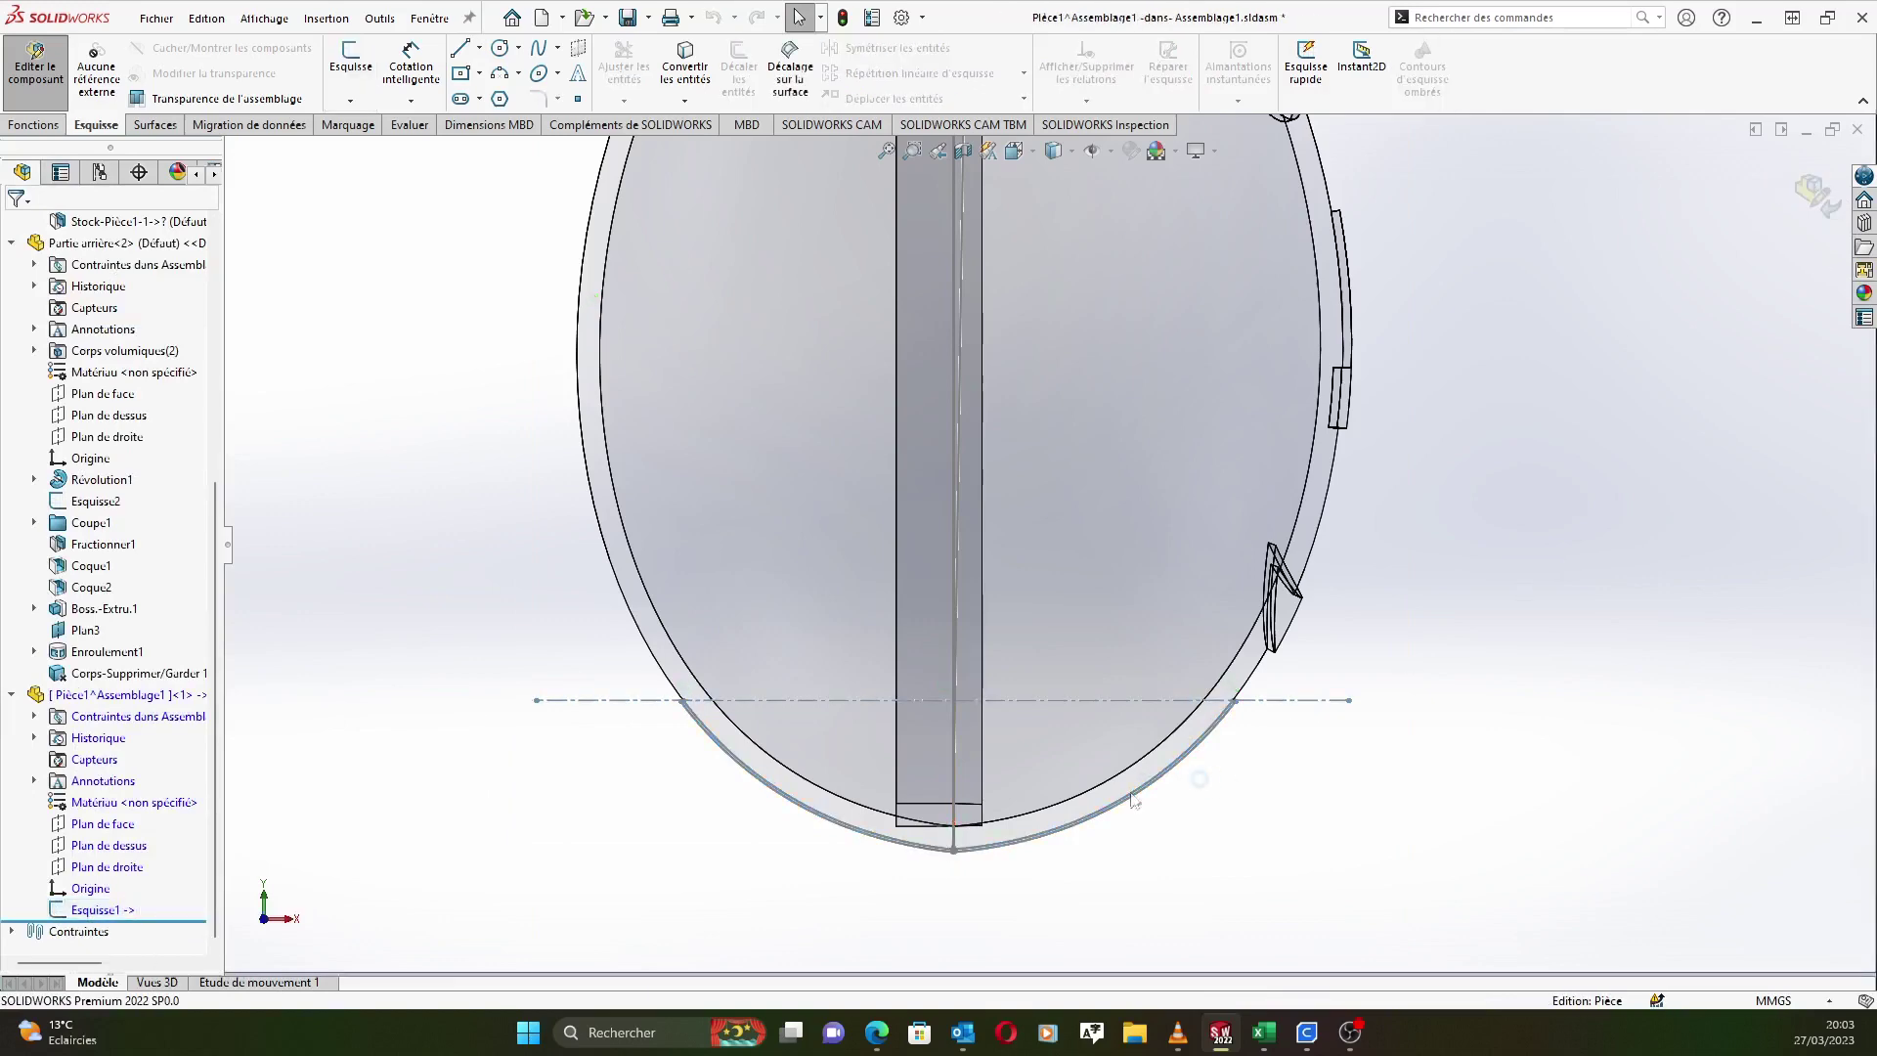
Reopen the part's sketch and close the right offset curve with a 5 mm ledge, an outer vertical, a base, and a 12 mm vertical to the tip, all approximate.
{"action": "right_click", "coordinate": [71, 911]}
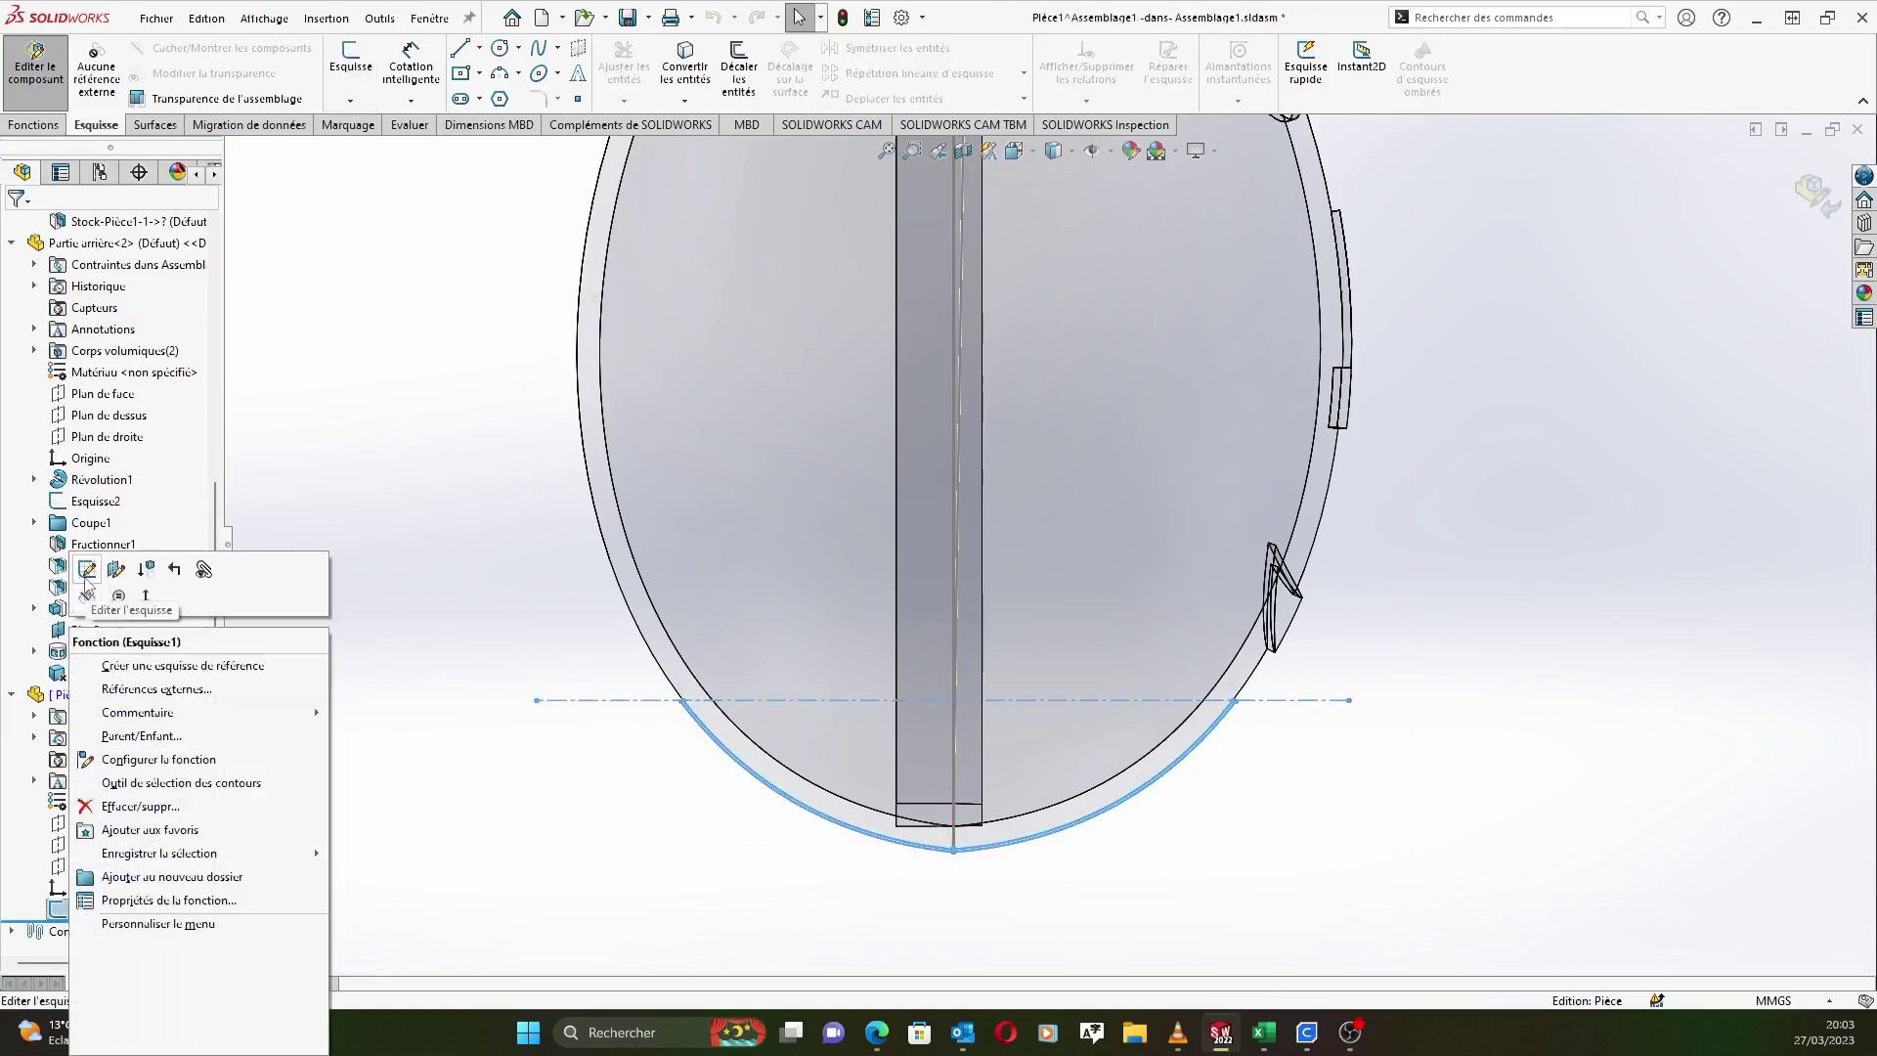
{"action": "left_click", "coordinate": [87, 570]}
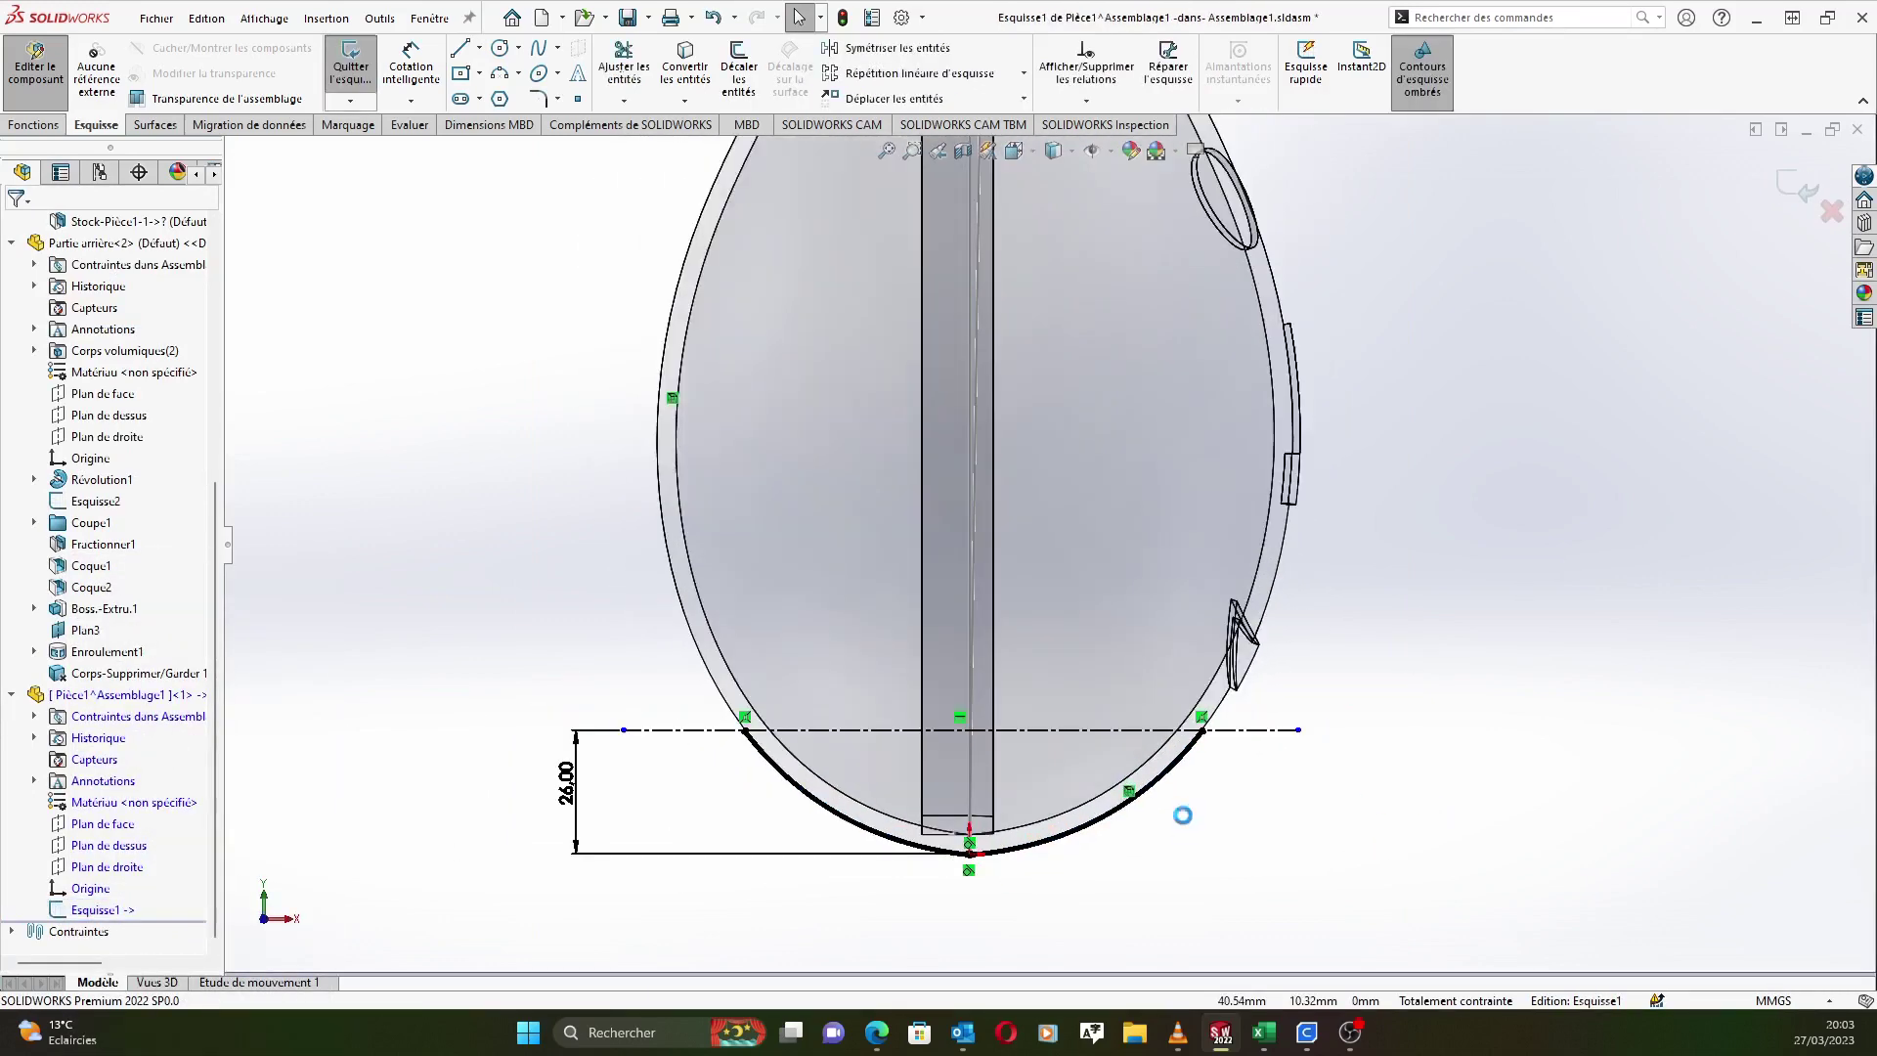
{"action": "scroll", "coordinate": [1240, 684], "scroll_direction": "down", "scroll_amount": 6}
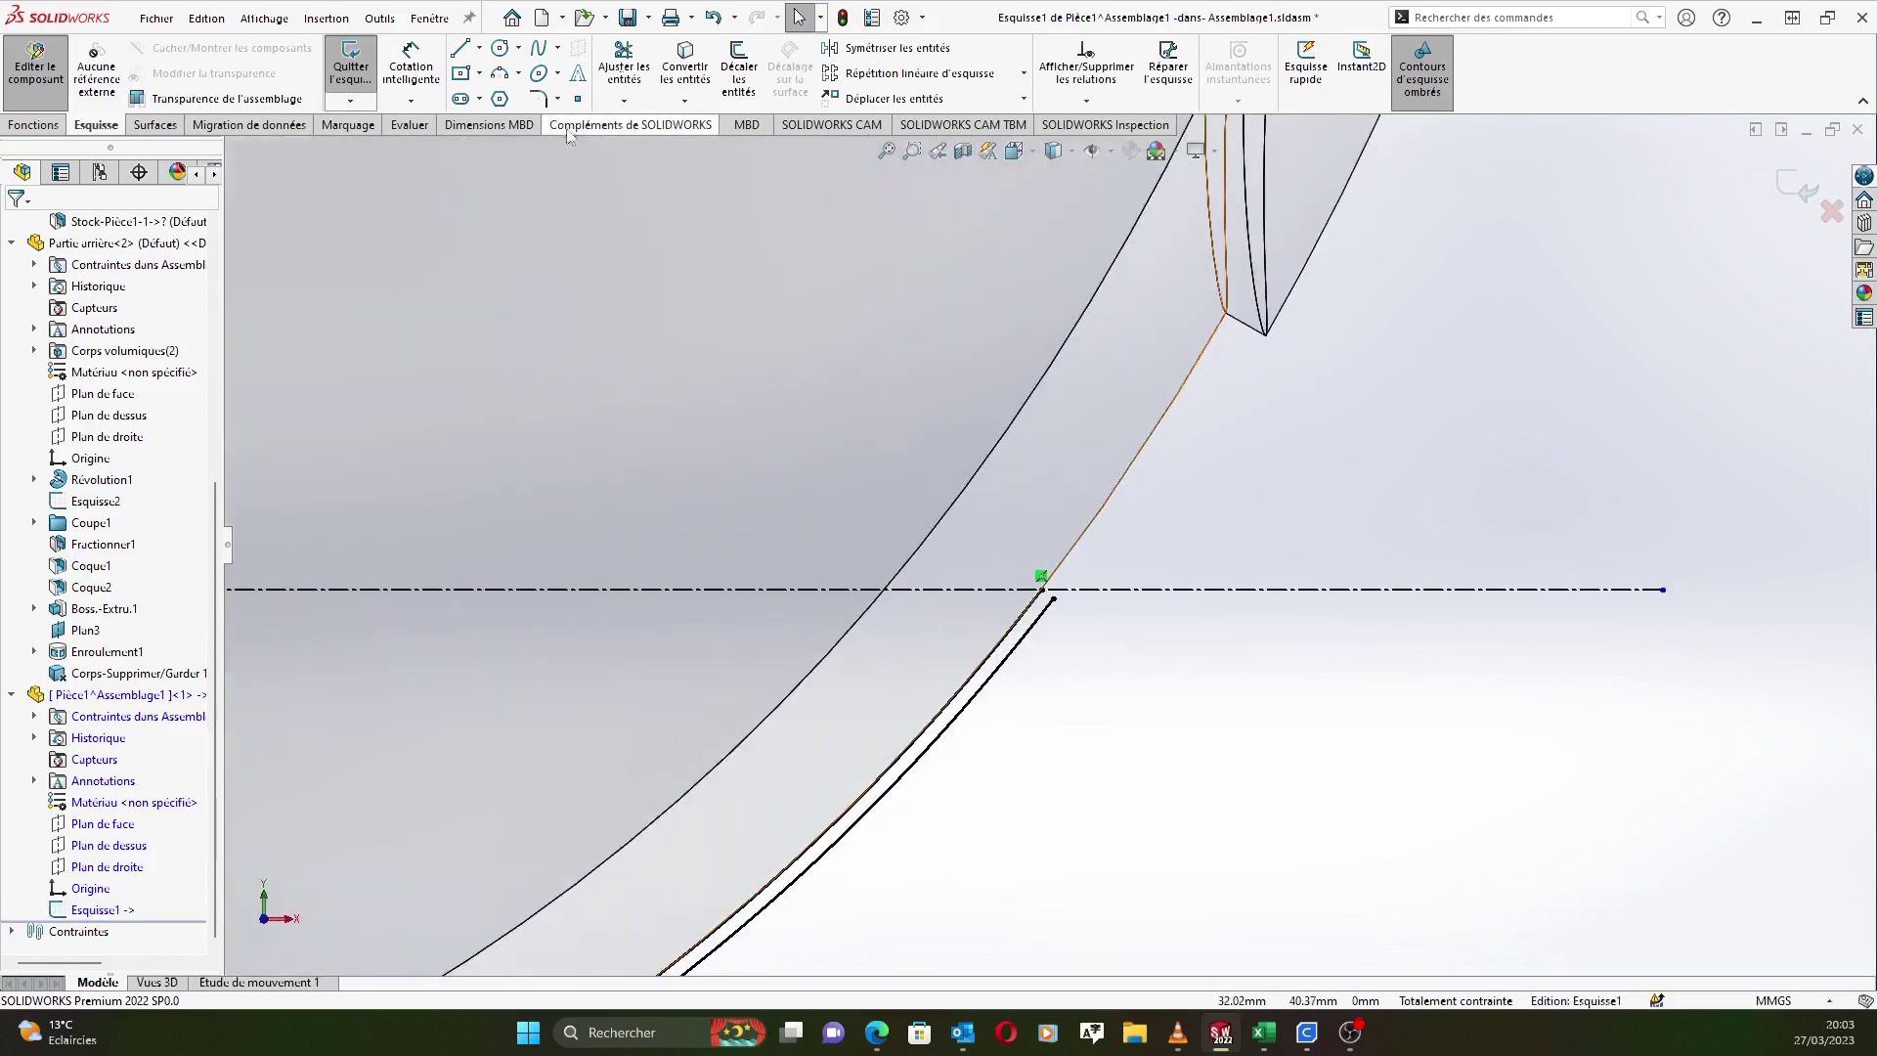
{"action": "left_click", "coordinate": [460, 48]}
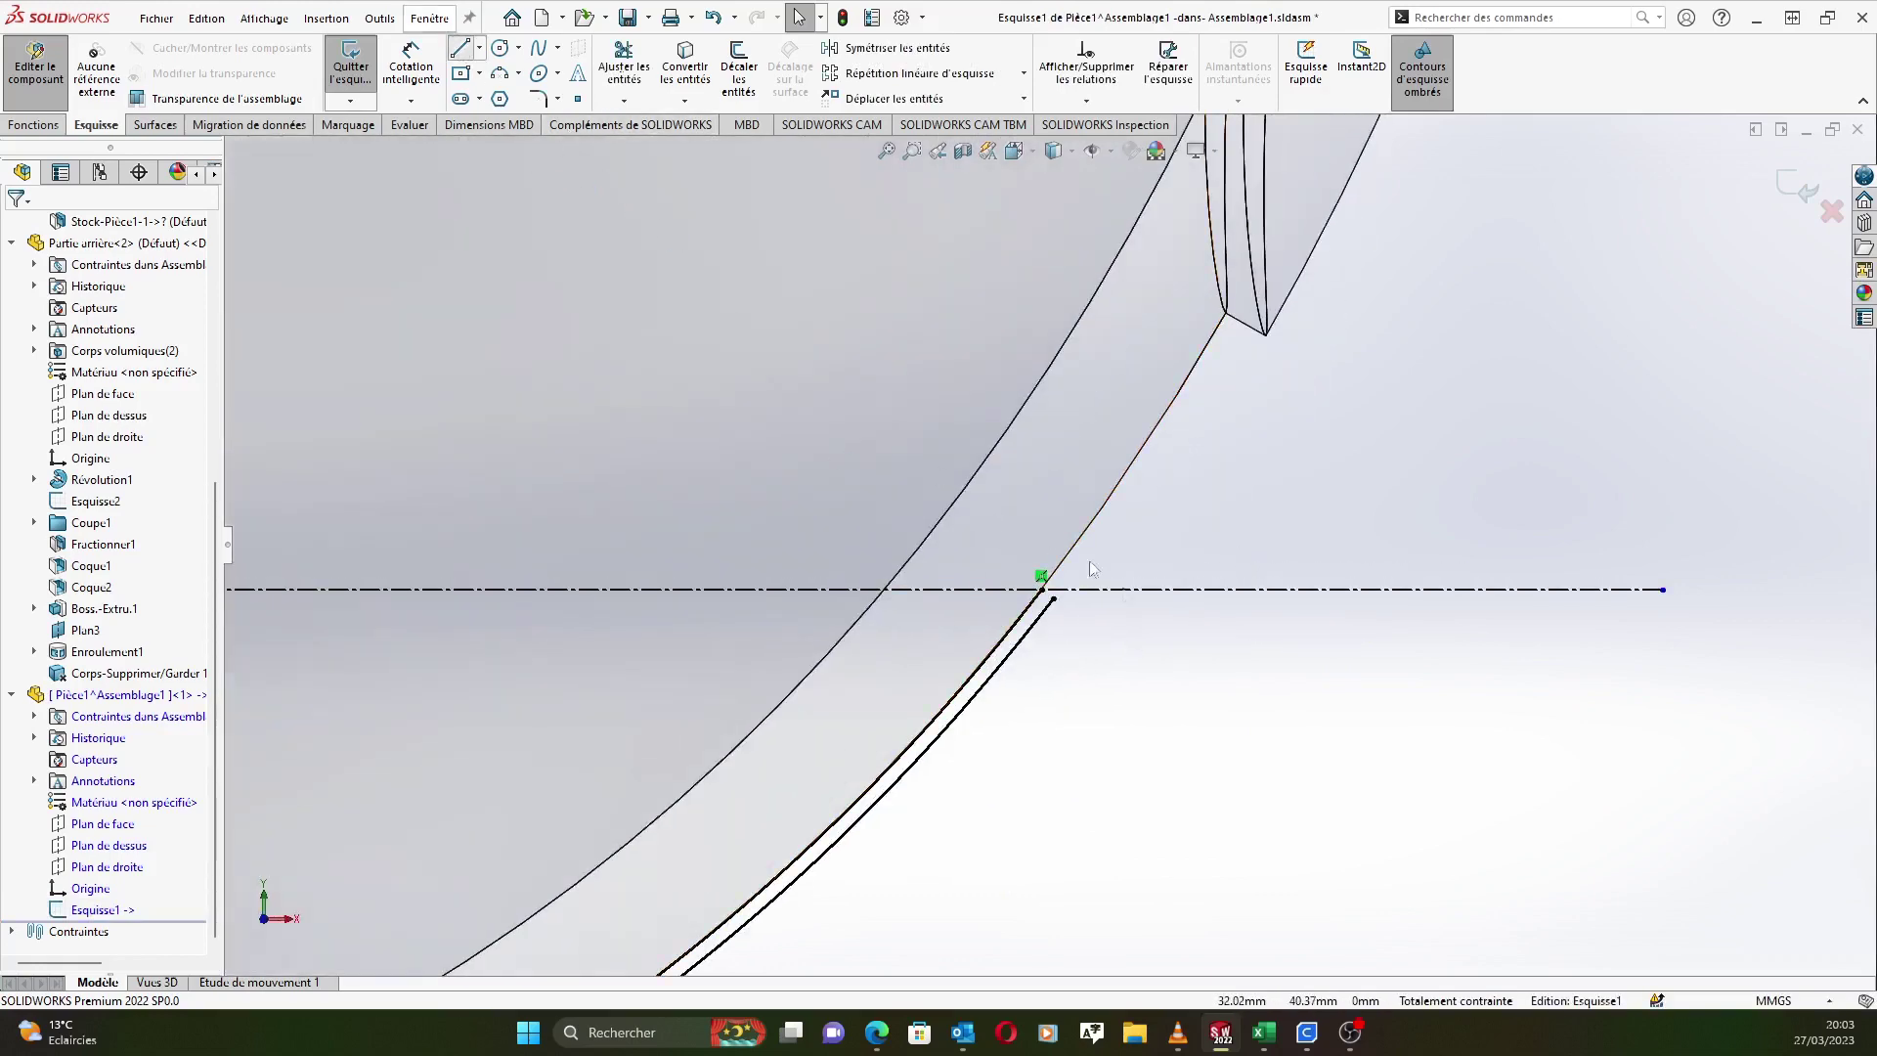
{"action": "left_click", "coordinate": [1053, 597]}
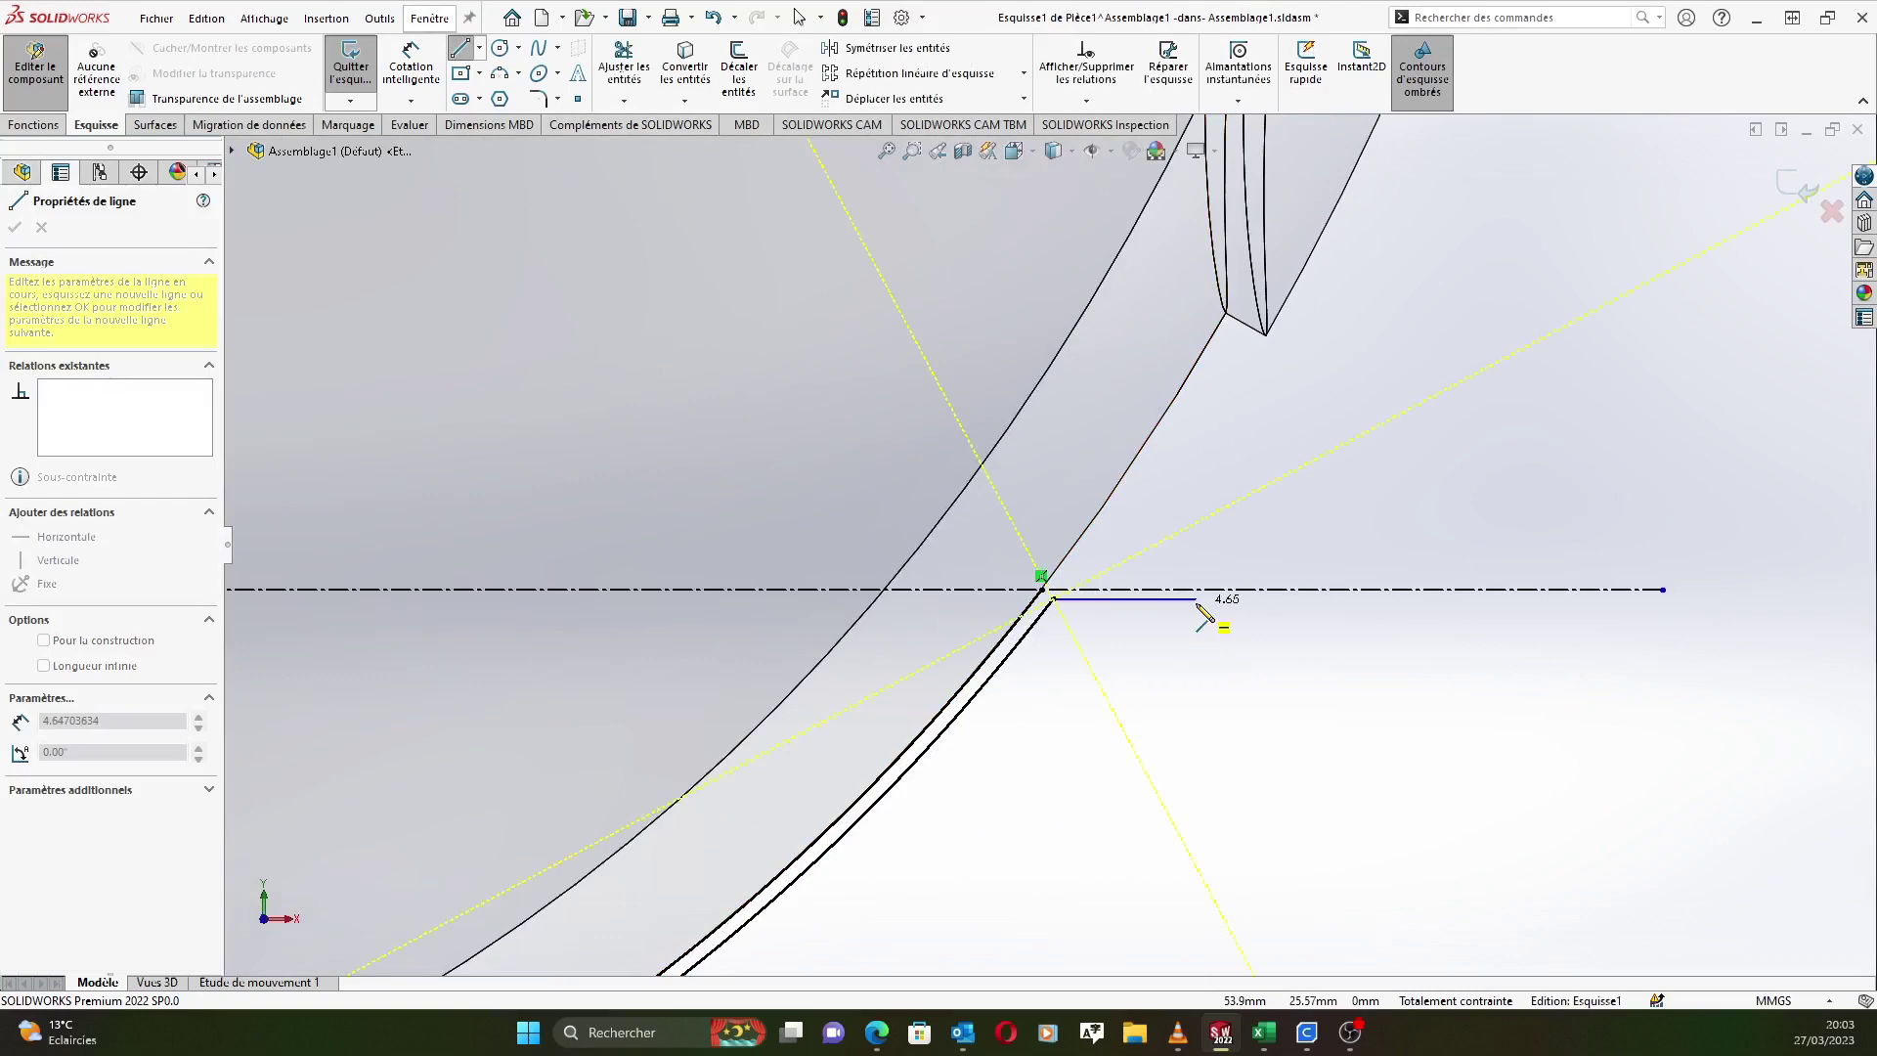
{"action": "scroll", "coordinate": [1149, 751], "scroll_direction": "up", "scroll_amount": 5}
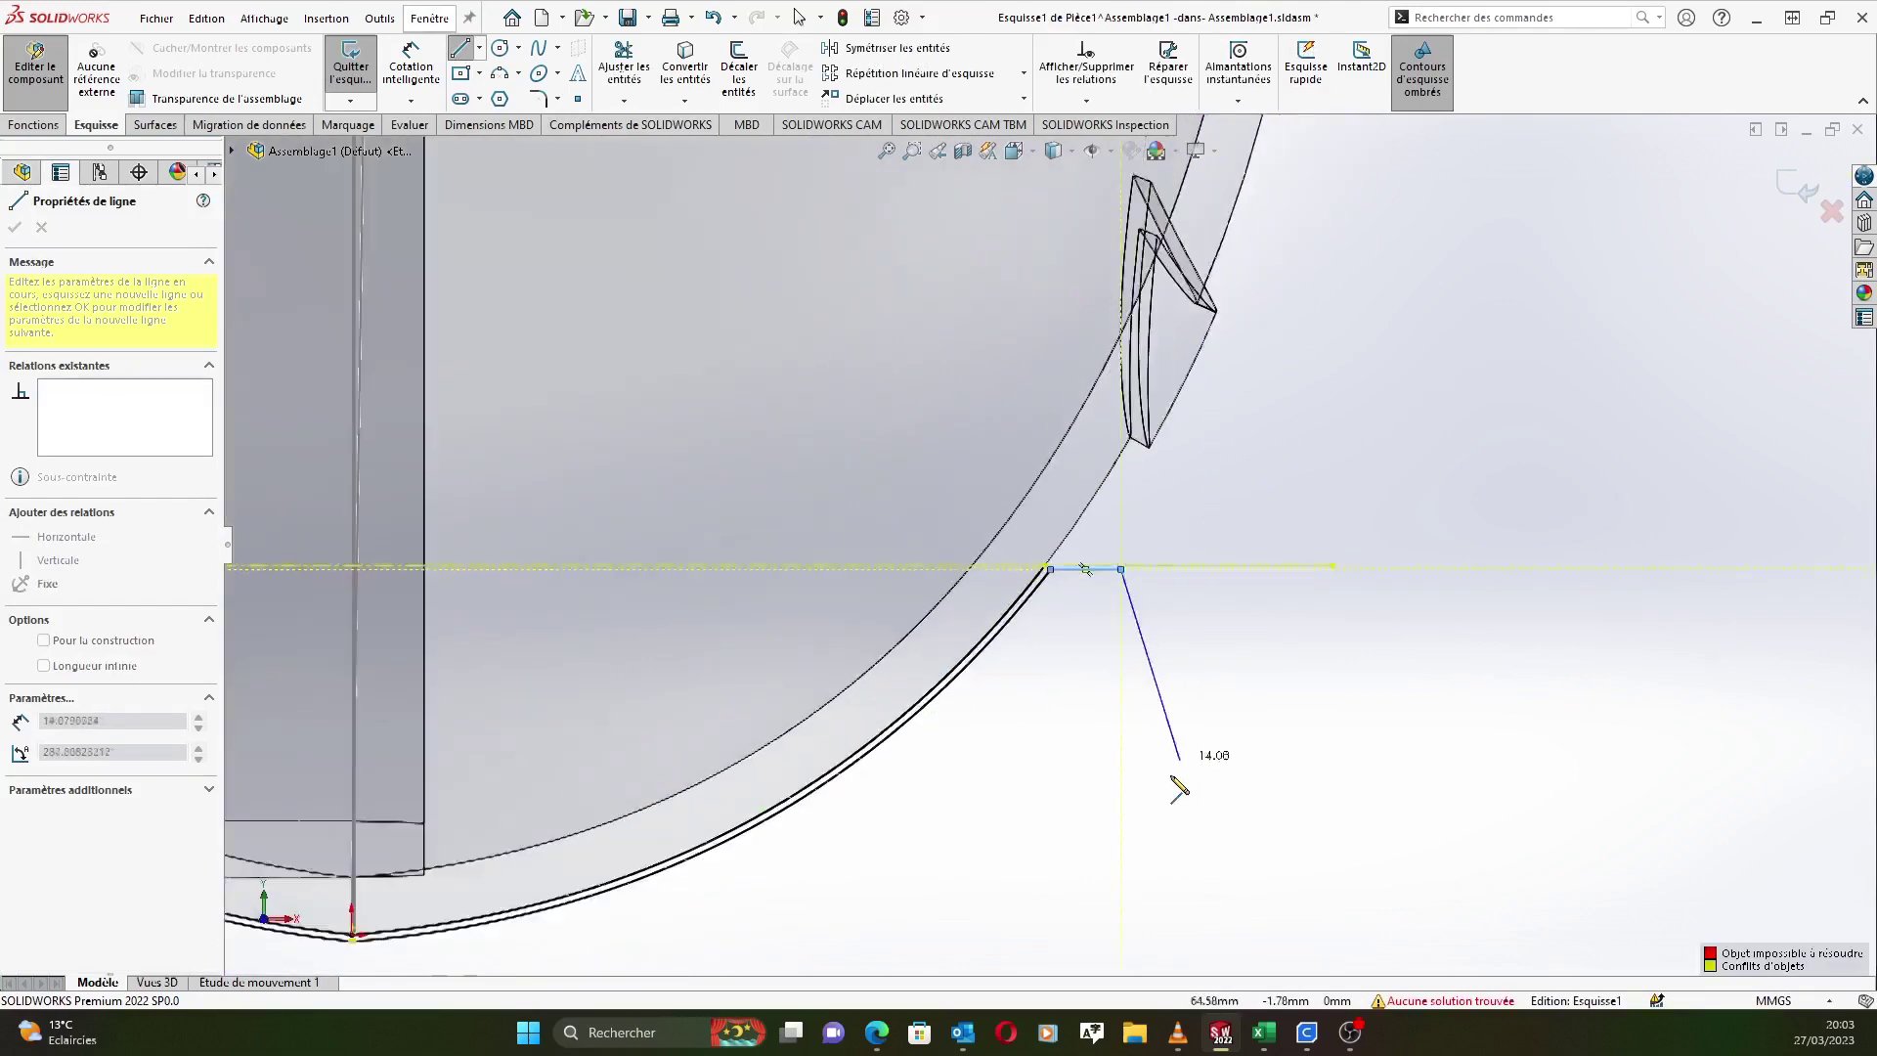
{"action": "left_click", "coordinate": [1076, 767]}
{"action": "scroll", "coordinate": [784, 773], "scroll_direction": "down", "scroll_amount": 4}
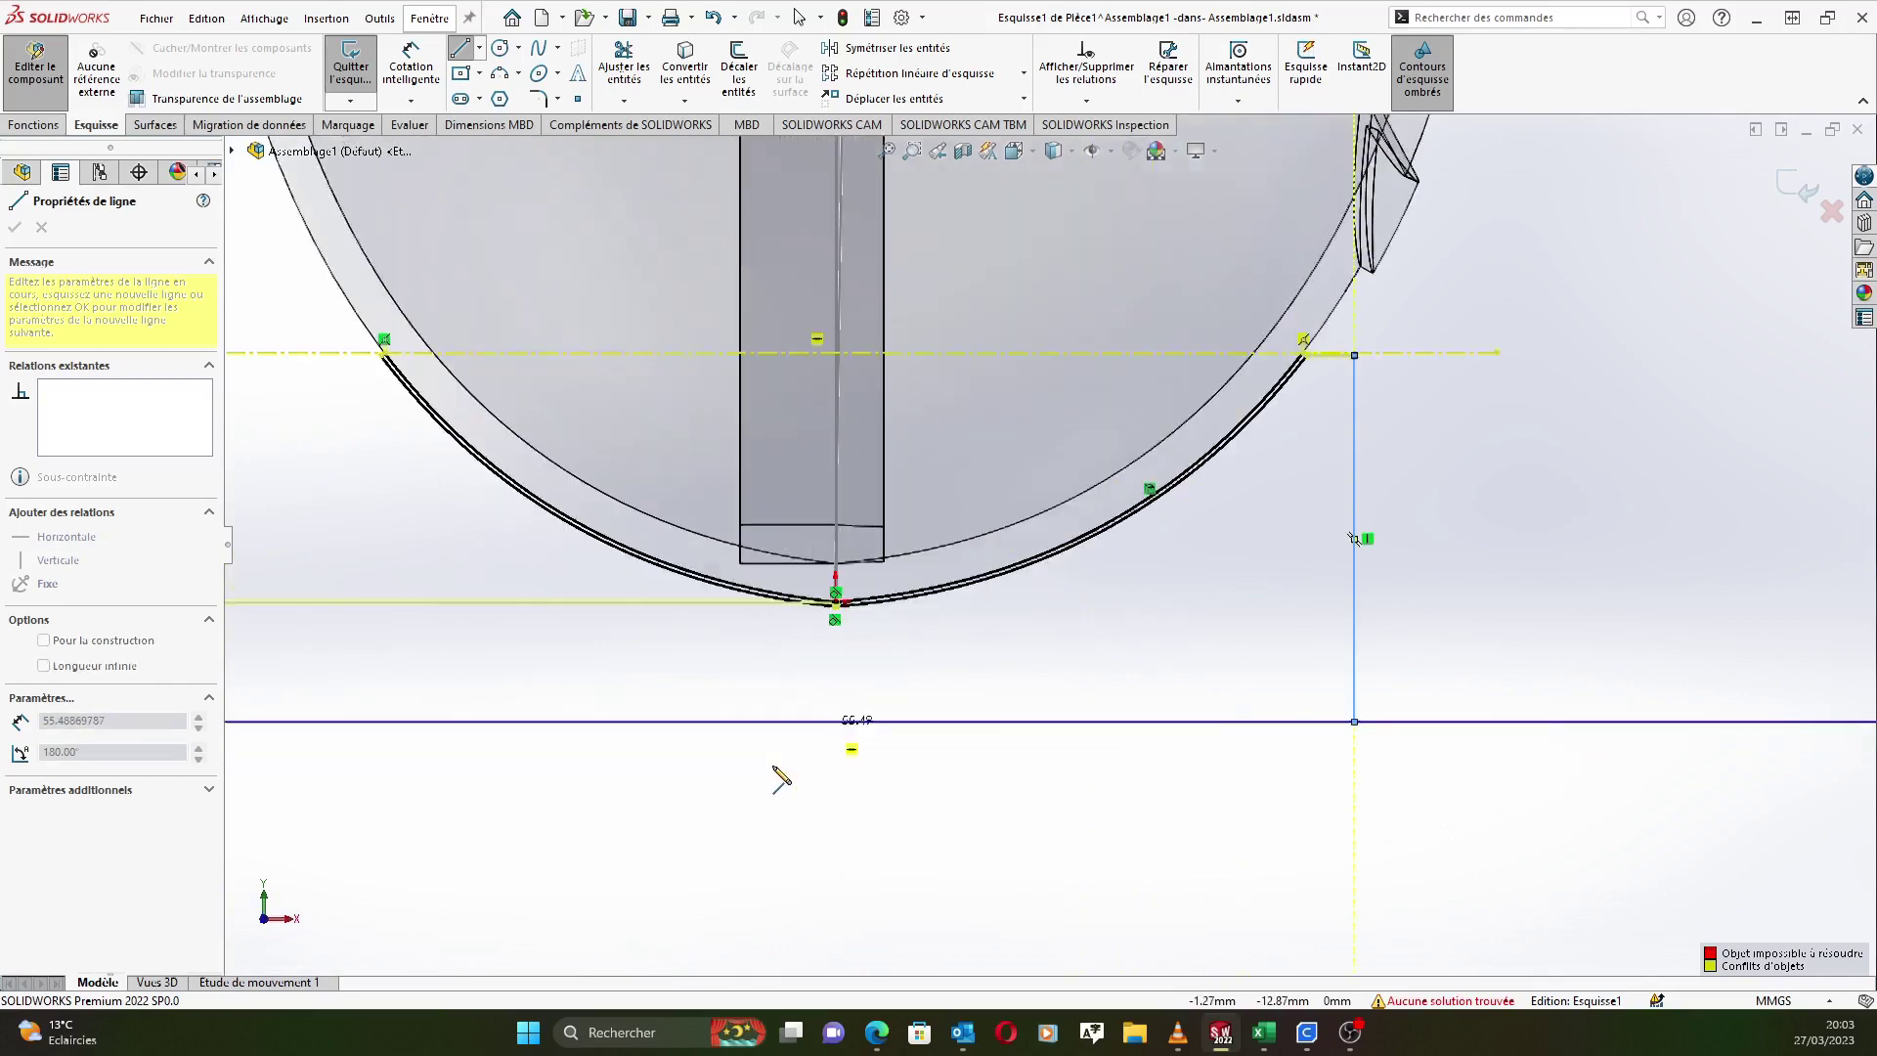
{"action": "left_click", "coordinate": [890, 680]}
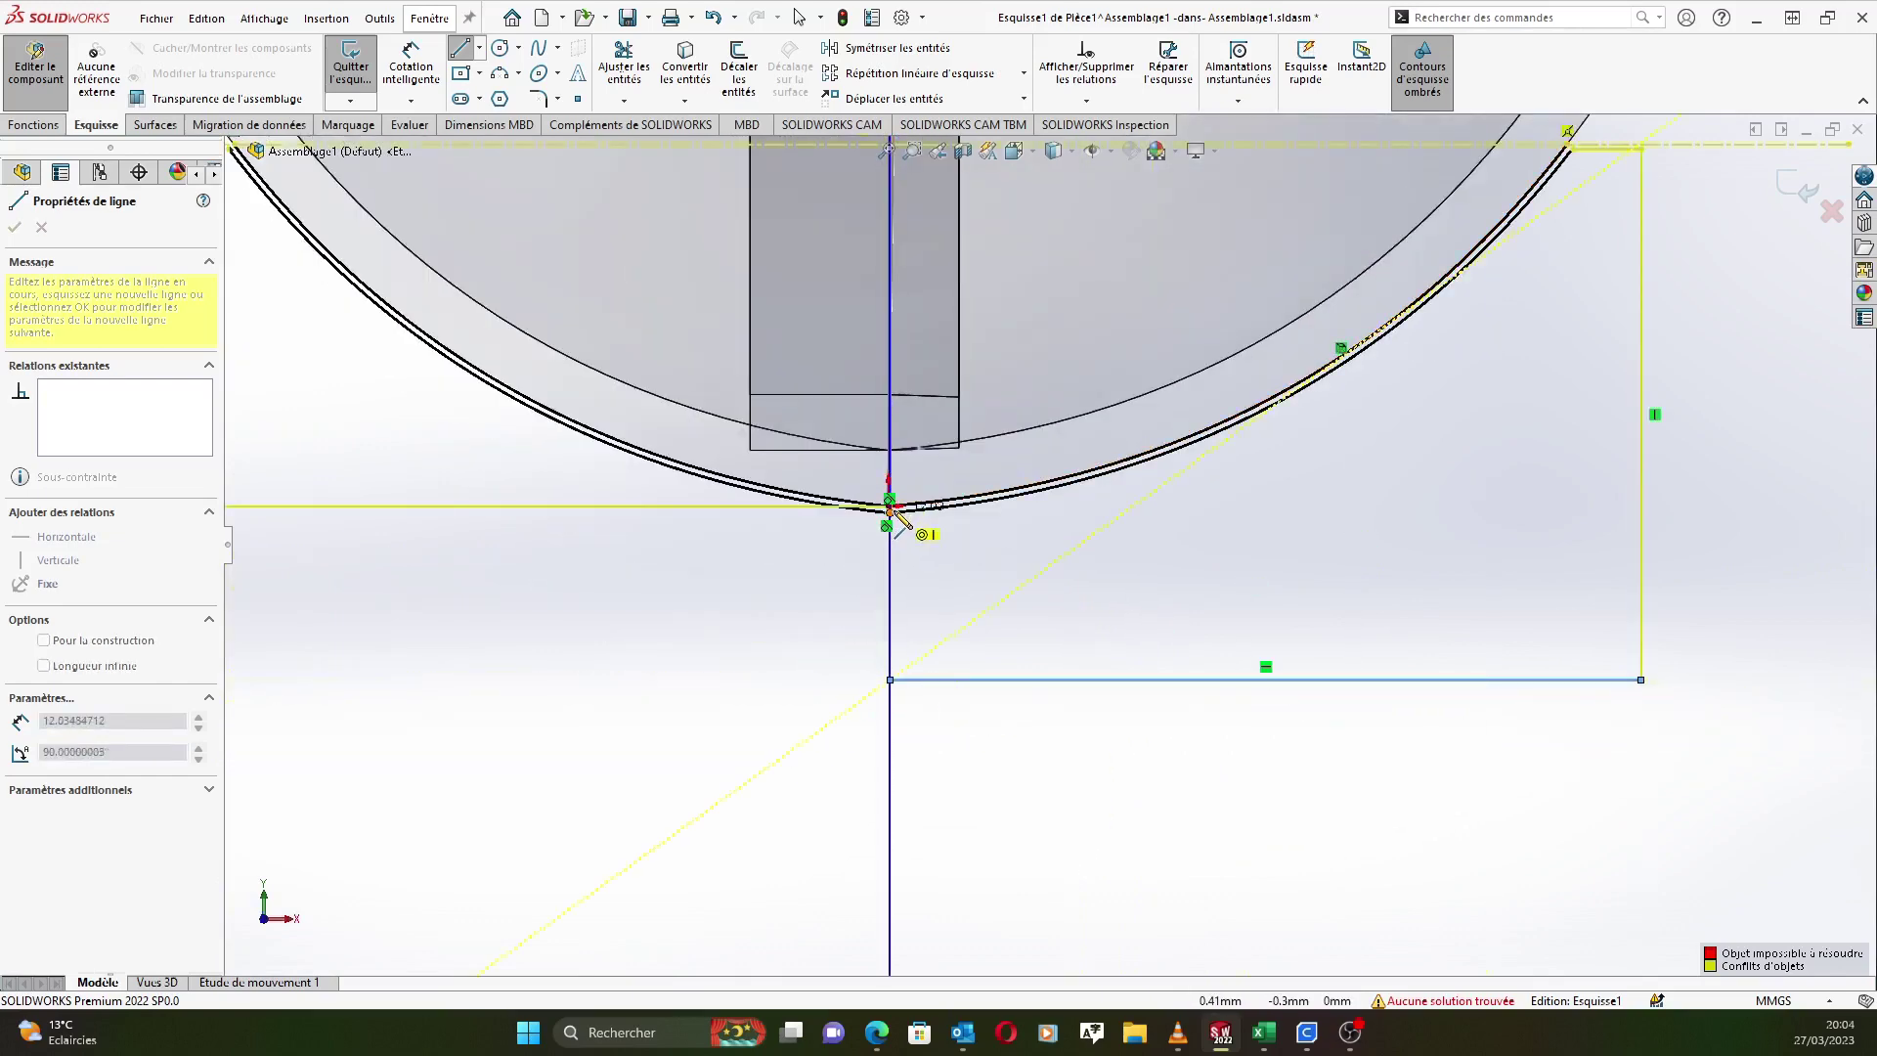
{"action": "left_click", "coordinate": [890, 509]}
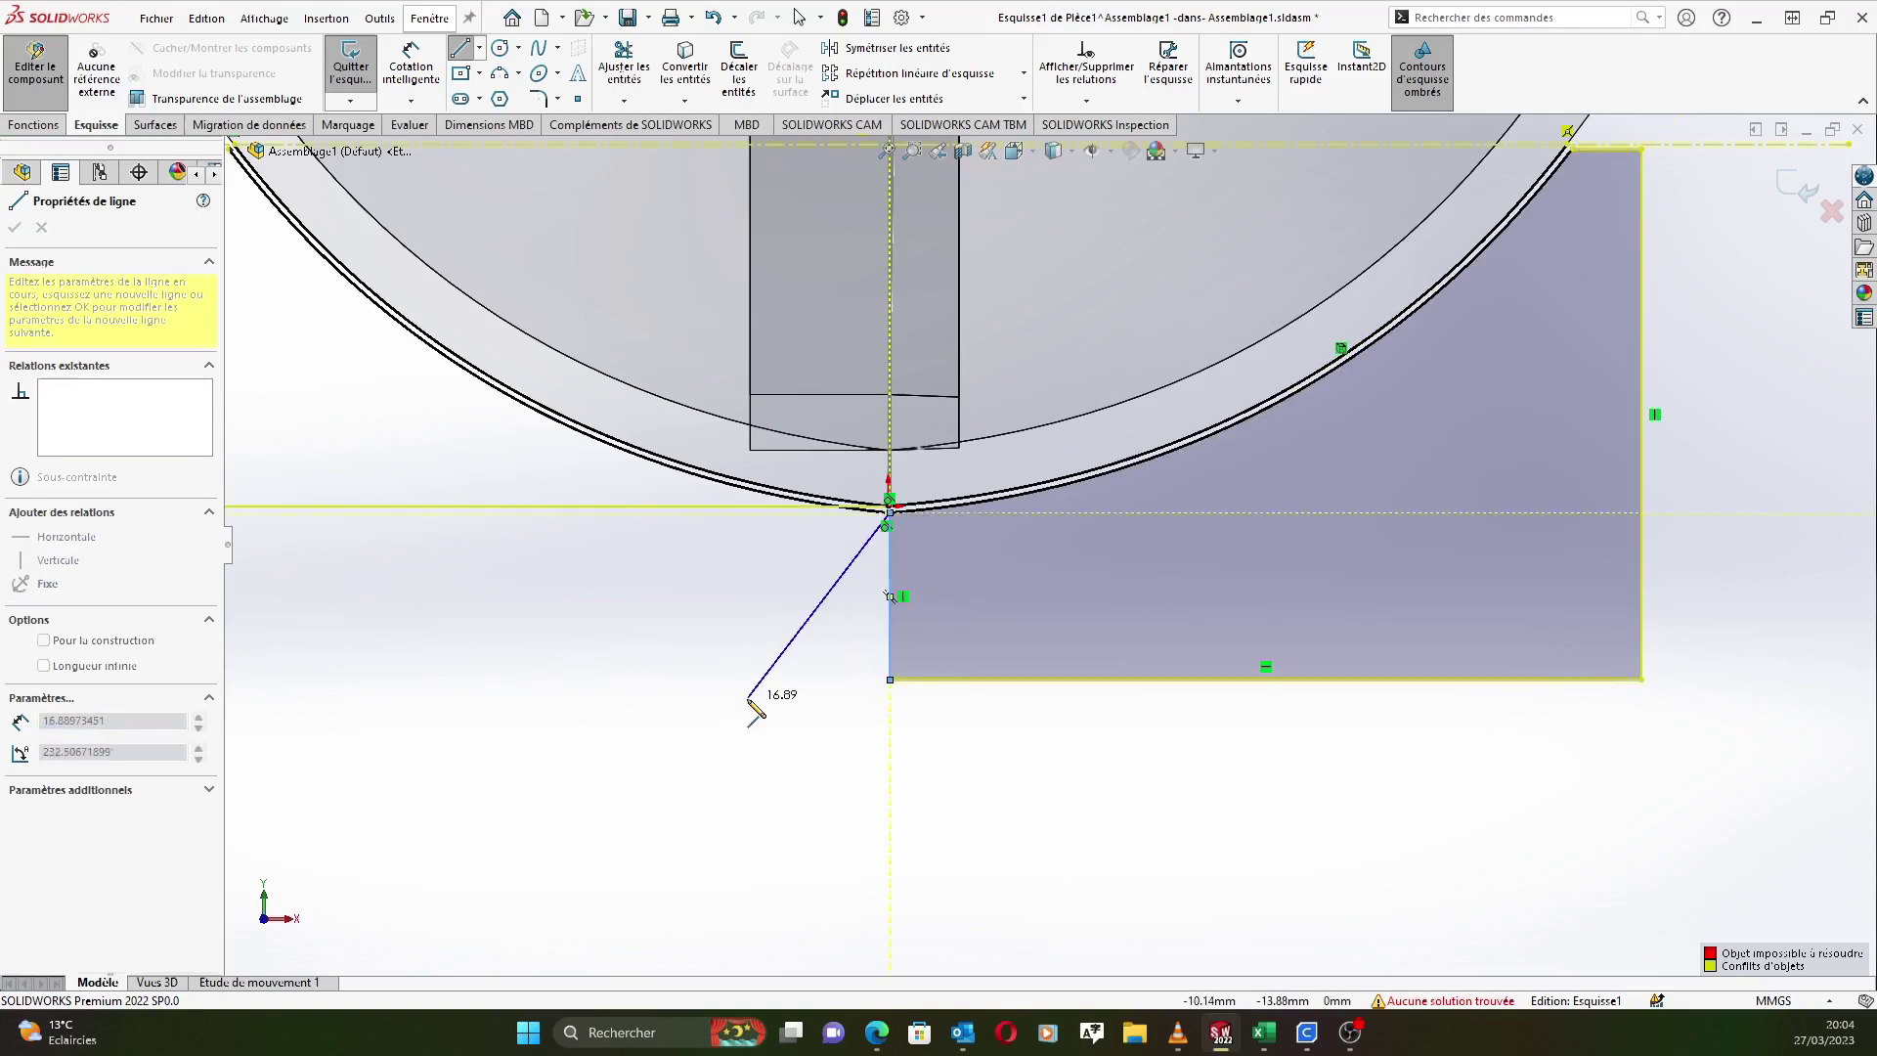
{"action": "key", "text": "Escape"}
{"action": "key", "text": "Escape"}
Dimension the length of the short horizontal line at the upper end of the right offset curve.
{"action": "scroll", "coordinate": [848, 607], "scroll_direction": "up", "scroll_amount": 5}
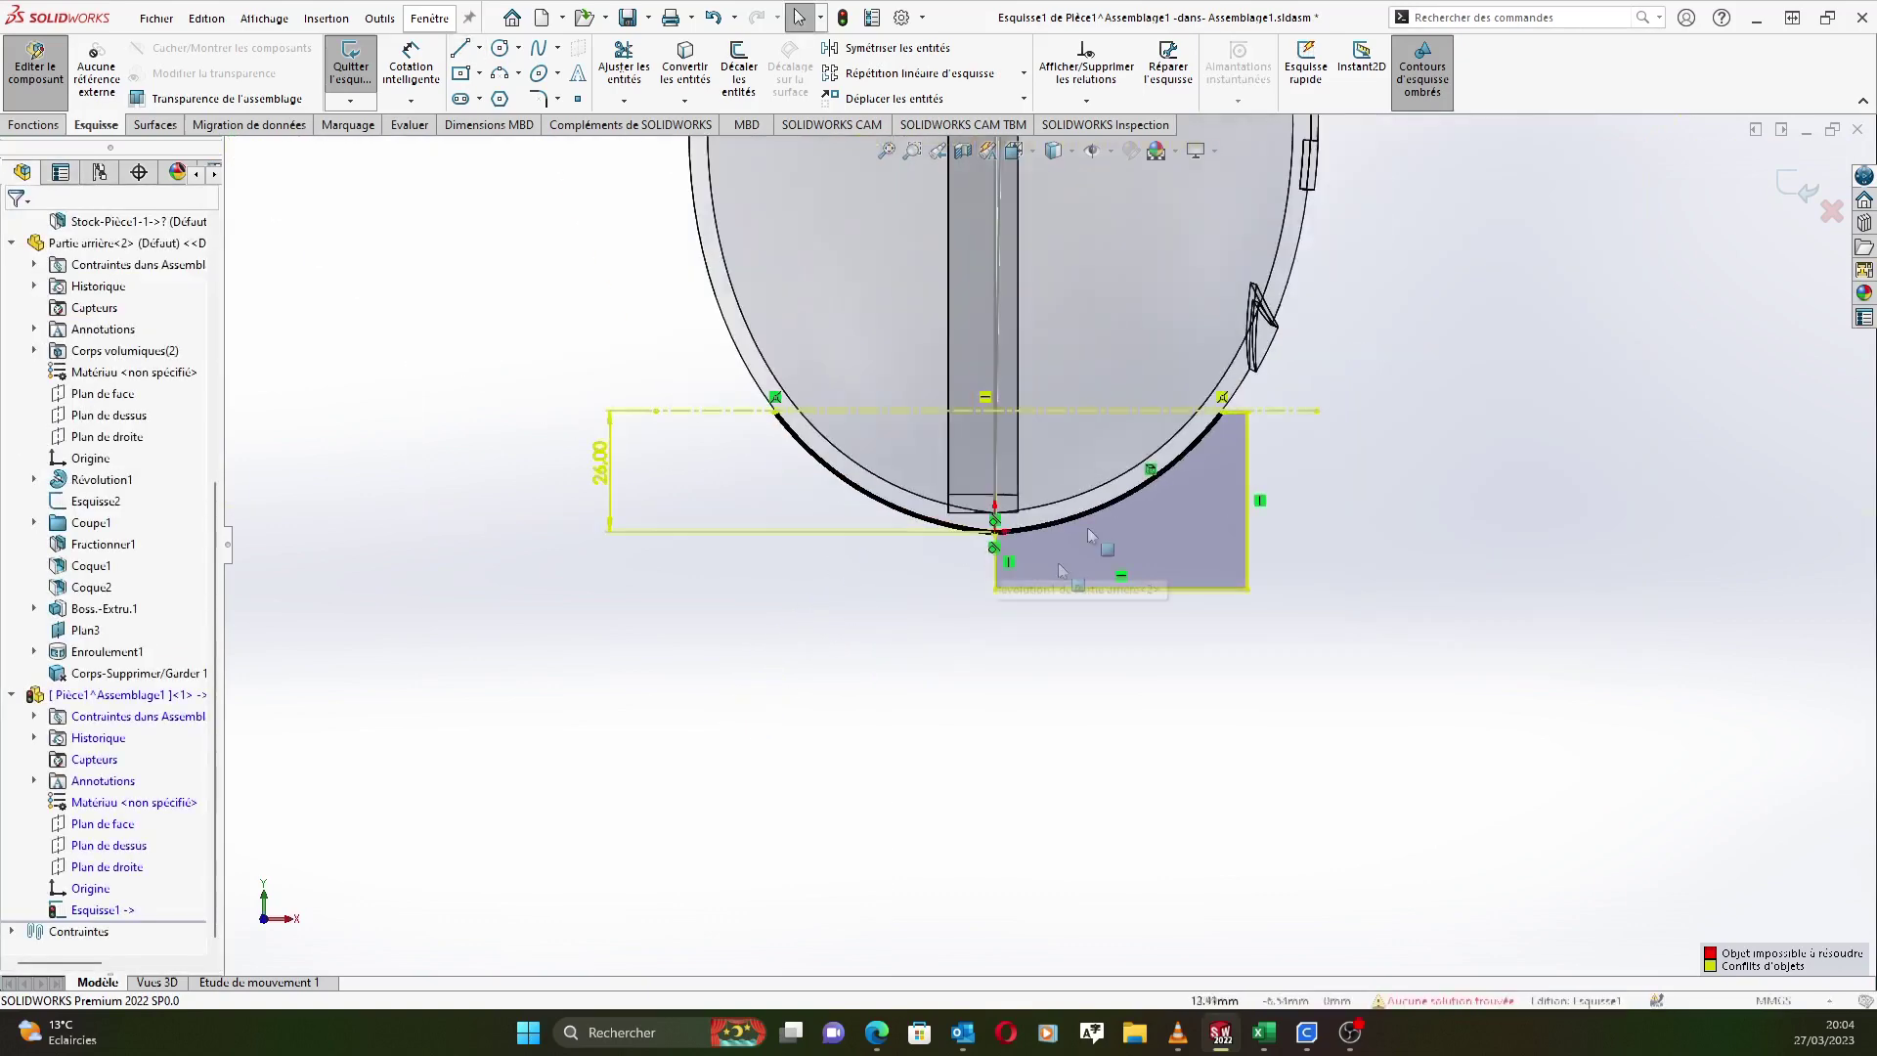
{"action": "scroll", "coordinate": [1222, 416], "scroll_direction": "down", "scroll_amount": 3}
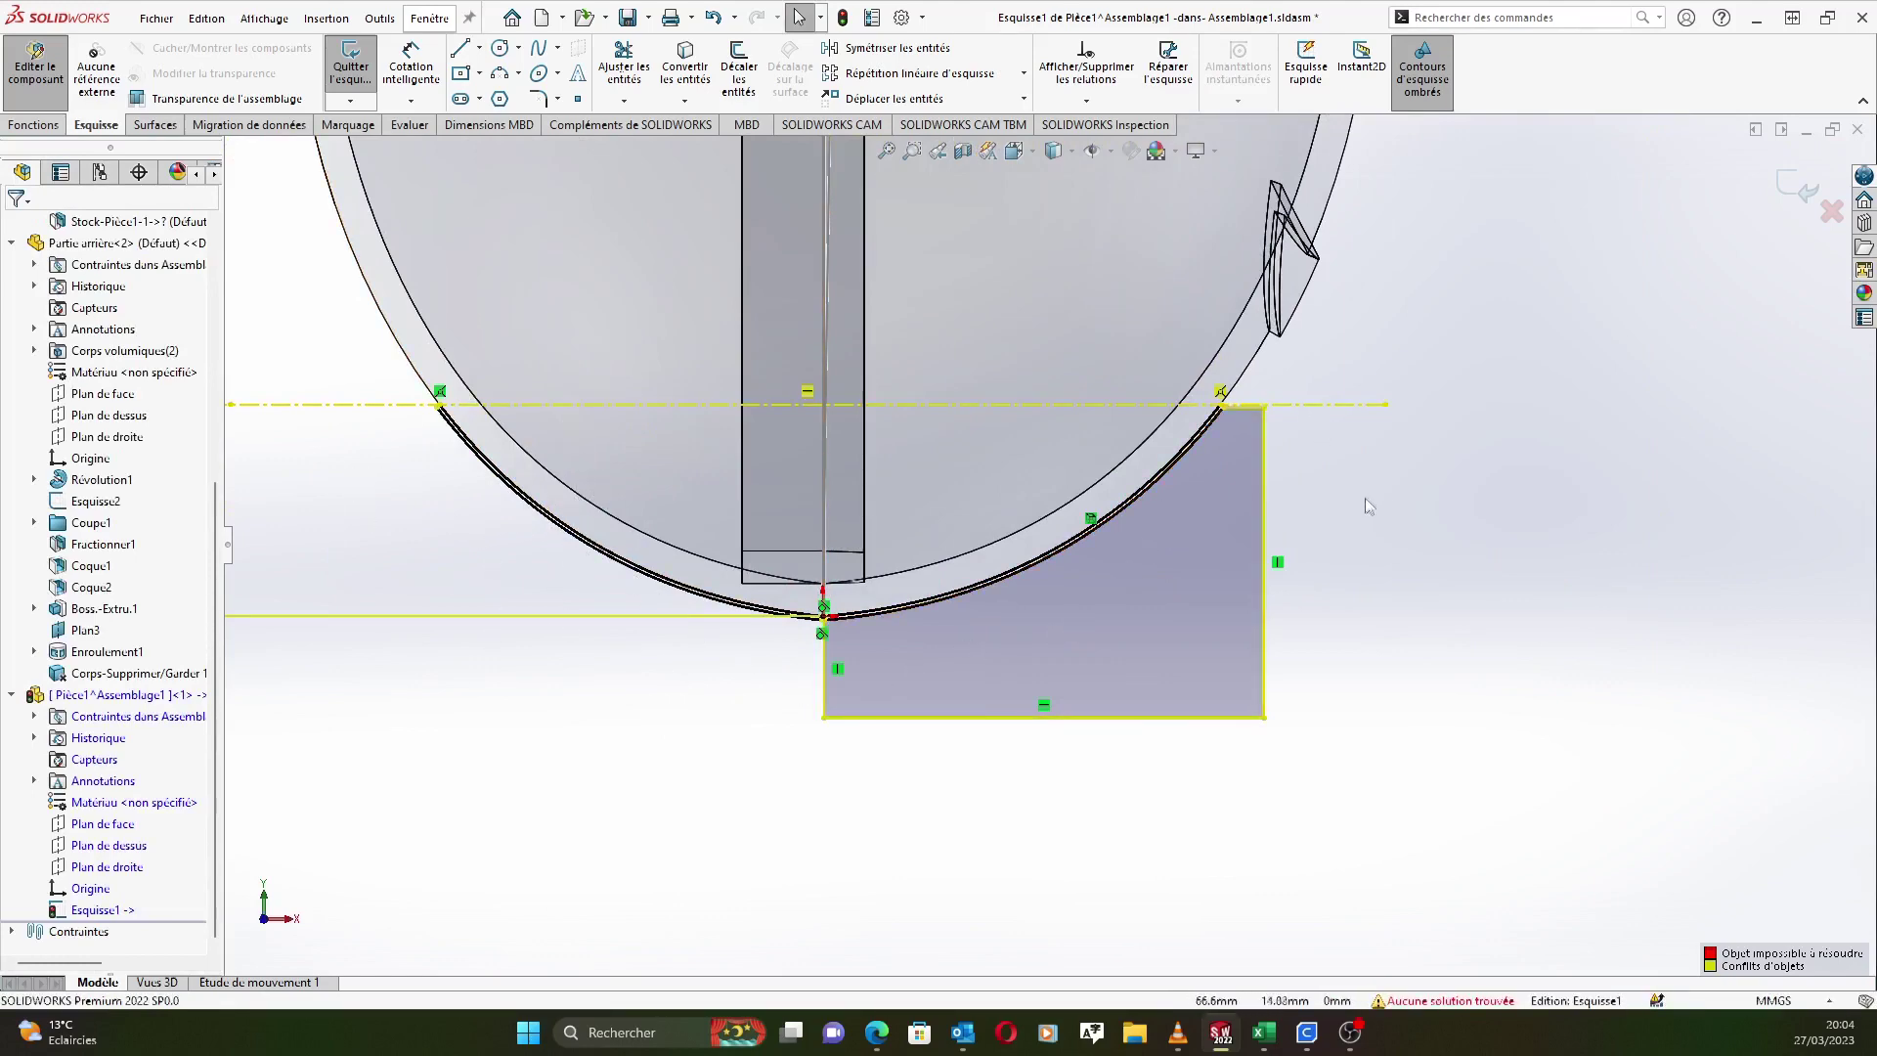
{"action": "scroll", "coordinate": [1220, 489], "scroll_direction": "down", "scroll_amount": 2}
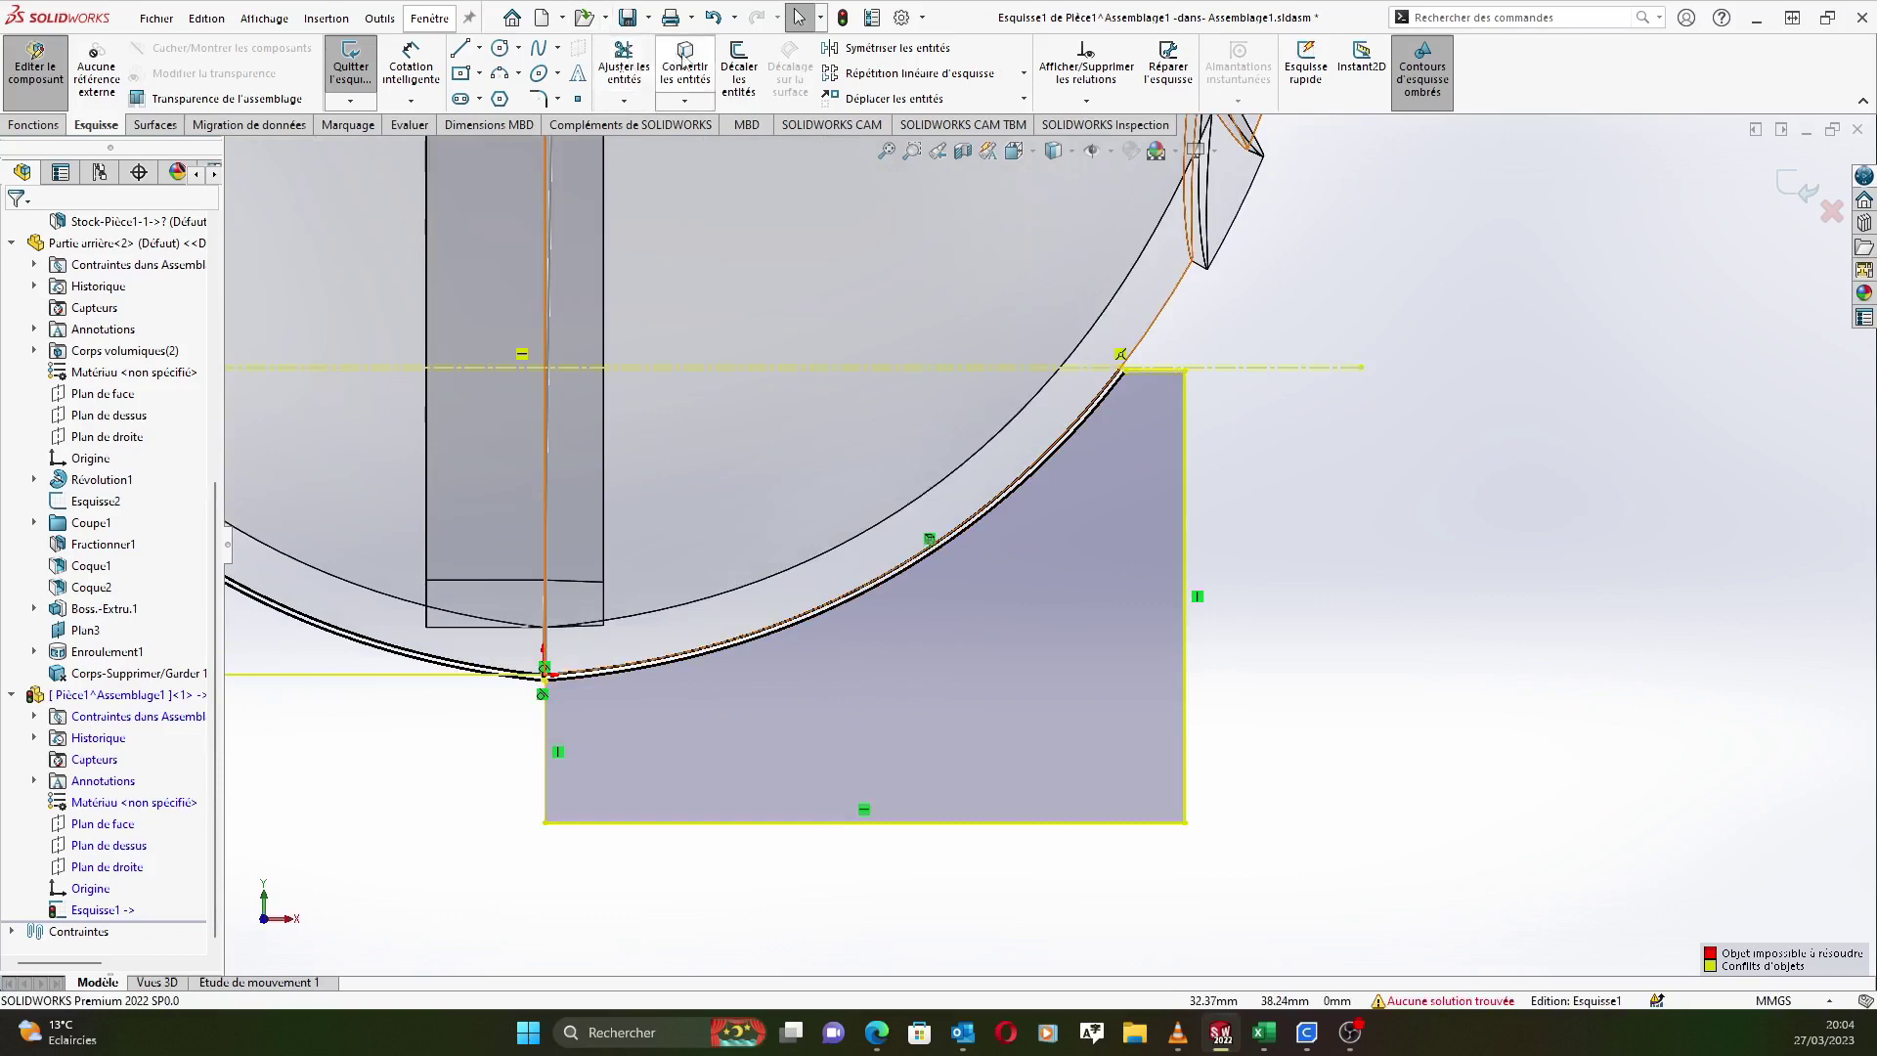
{"action": "left_click", "coordinate": [411, 69]}
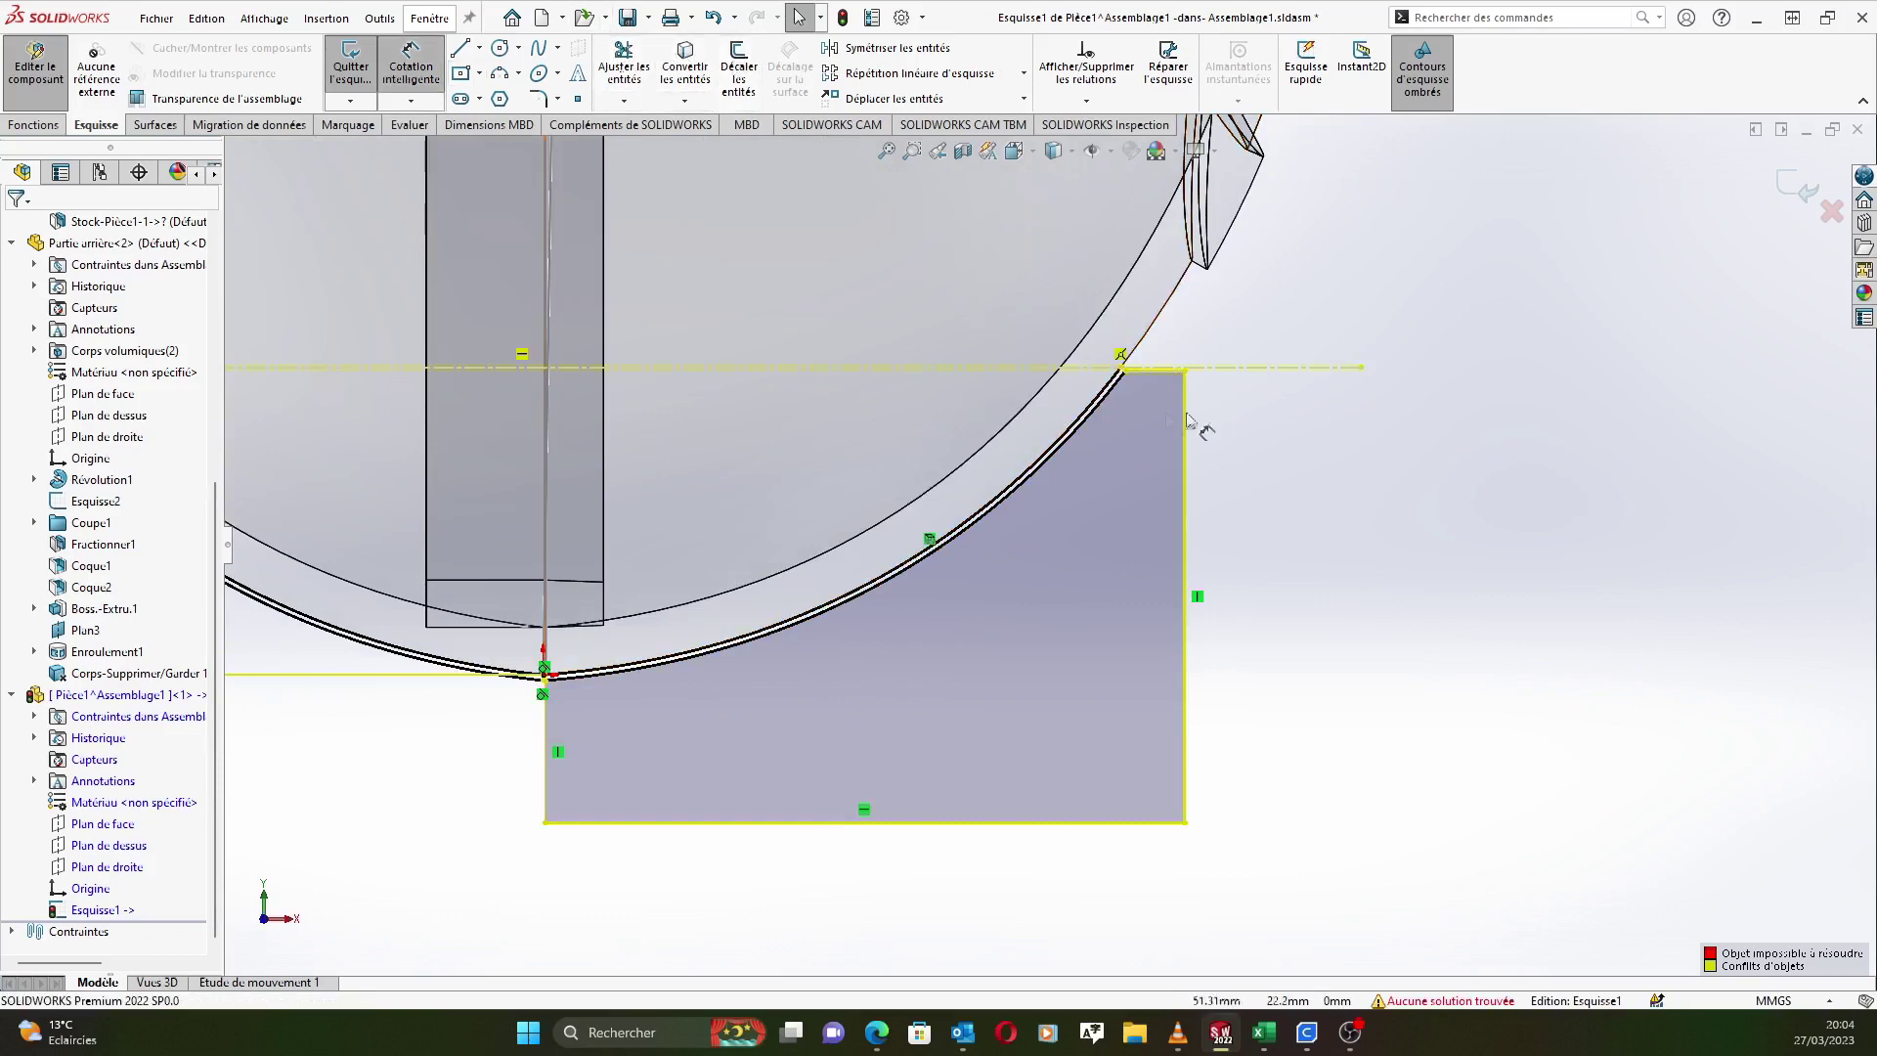
{"action": "left_click", "coordinate": [1156, 372]}
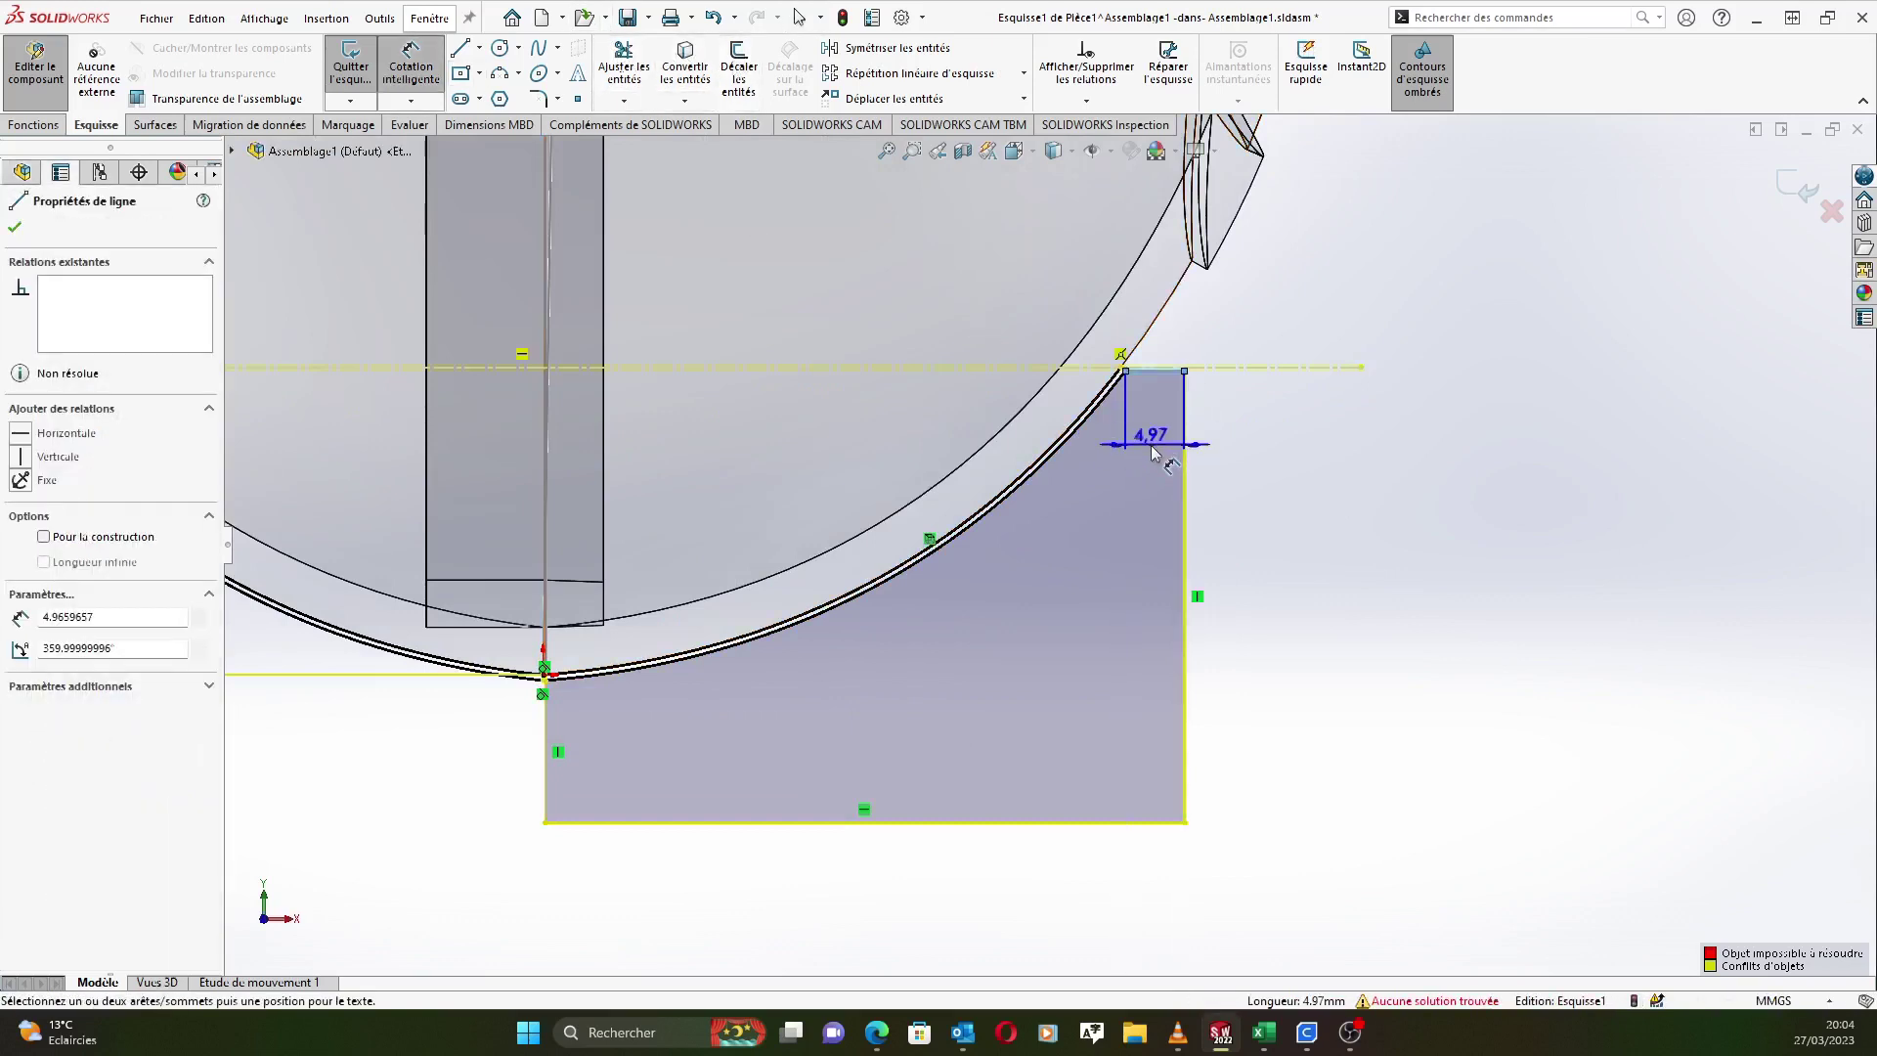
{"action": "left_click", "coordinate": [1154, 448]}
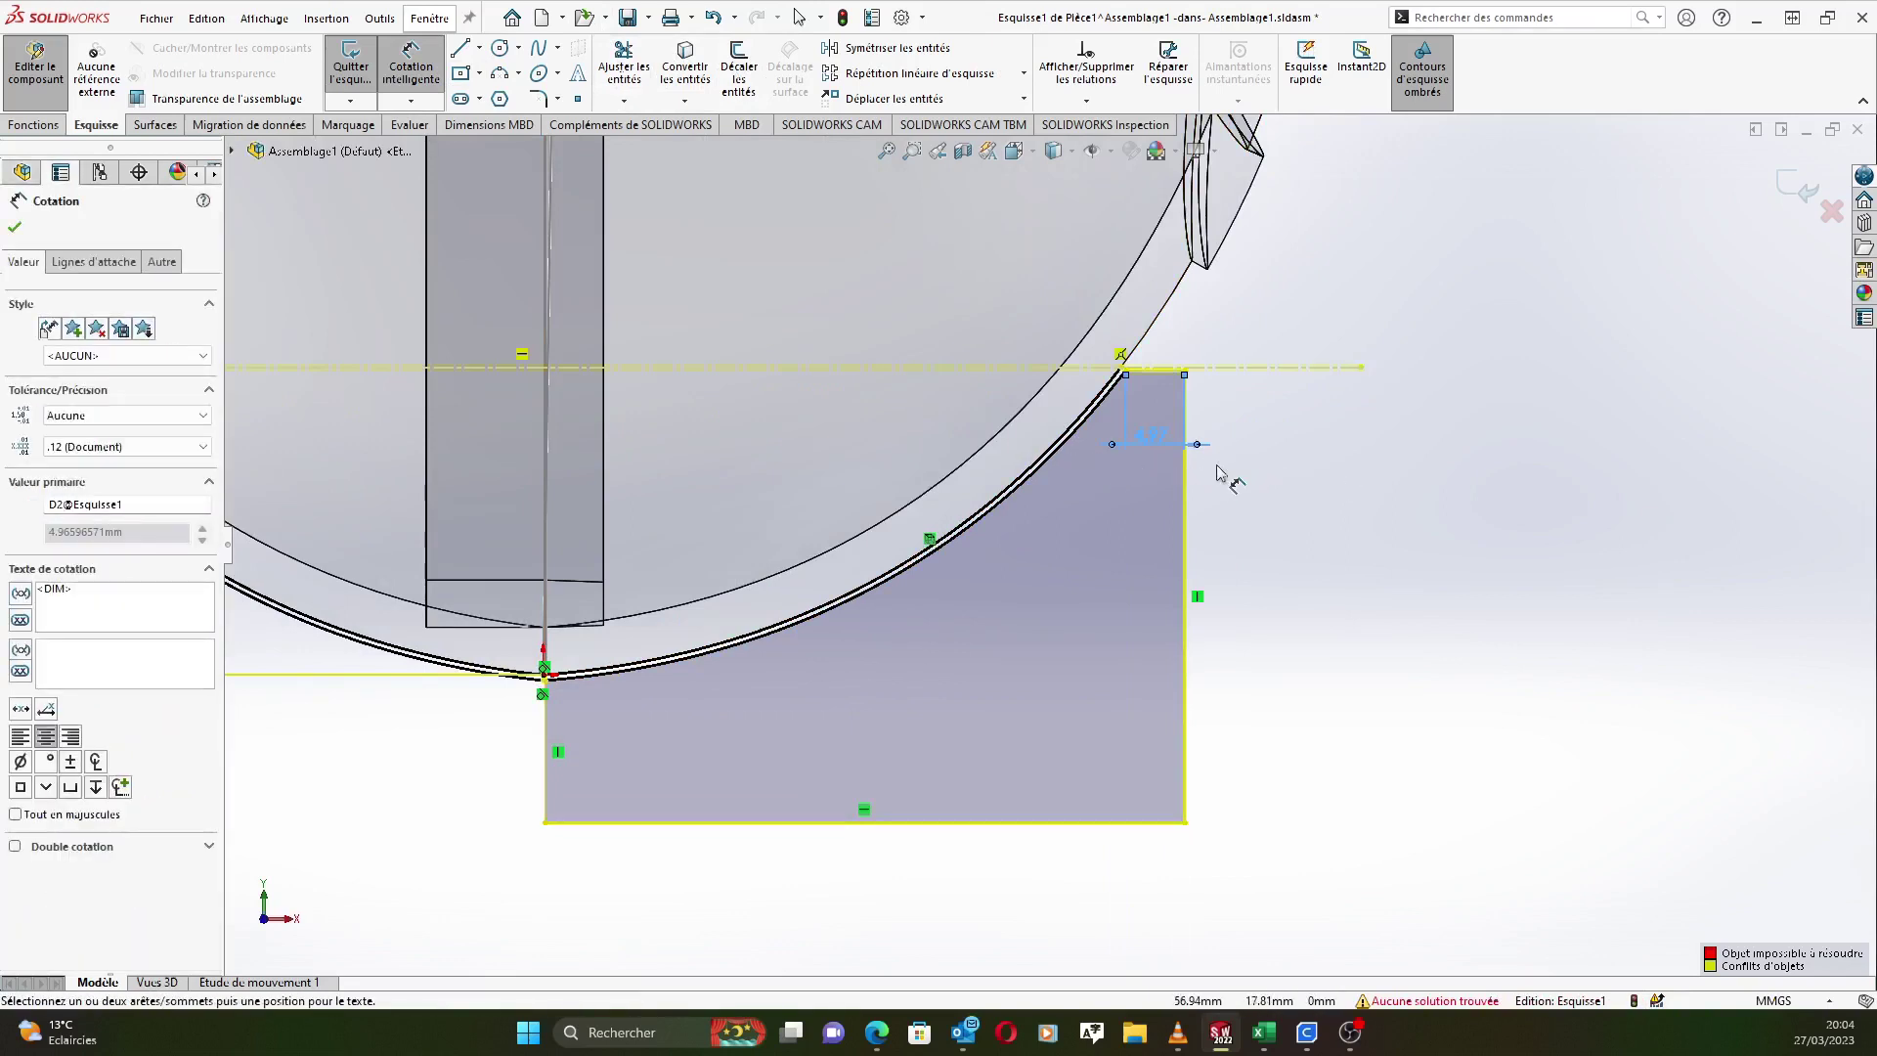
{"action": "left_click", "coordinate": [15, 226]}
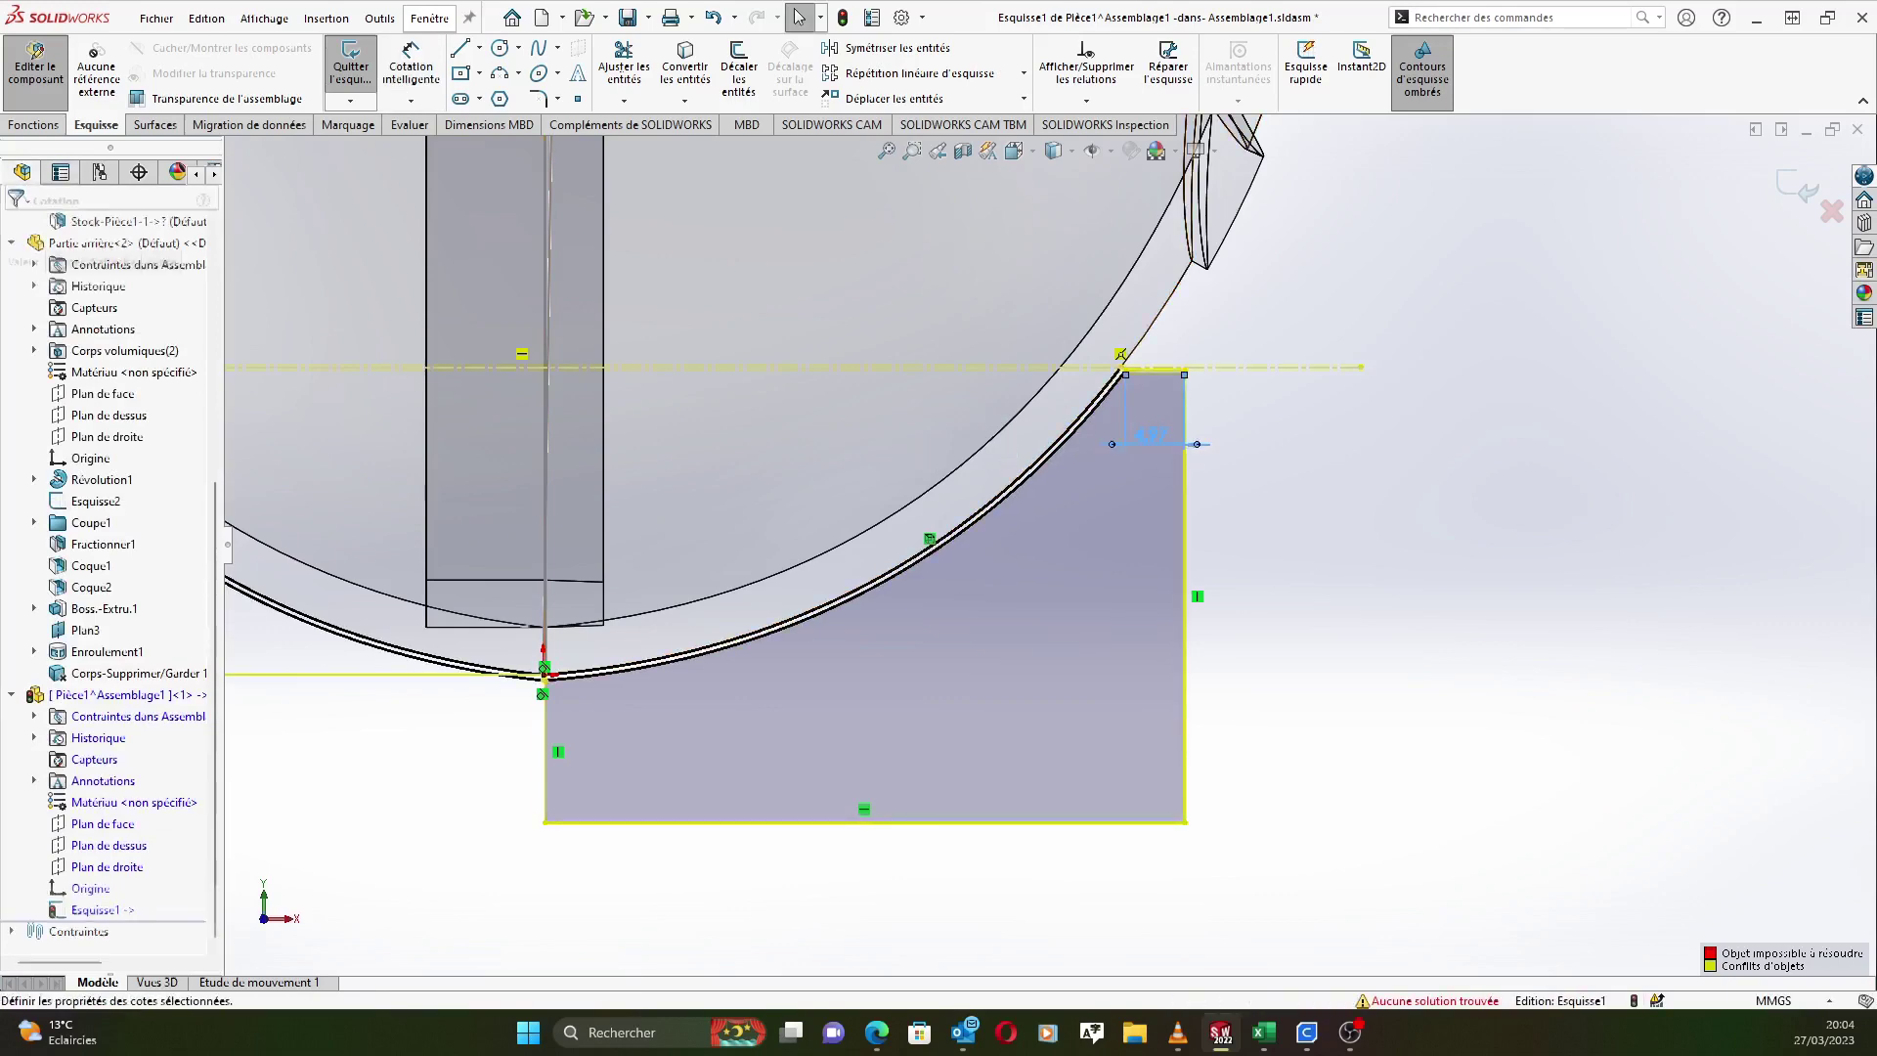
{"action": "left_click", "coordinate": [14, 227]}
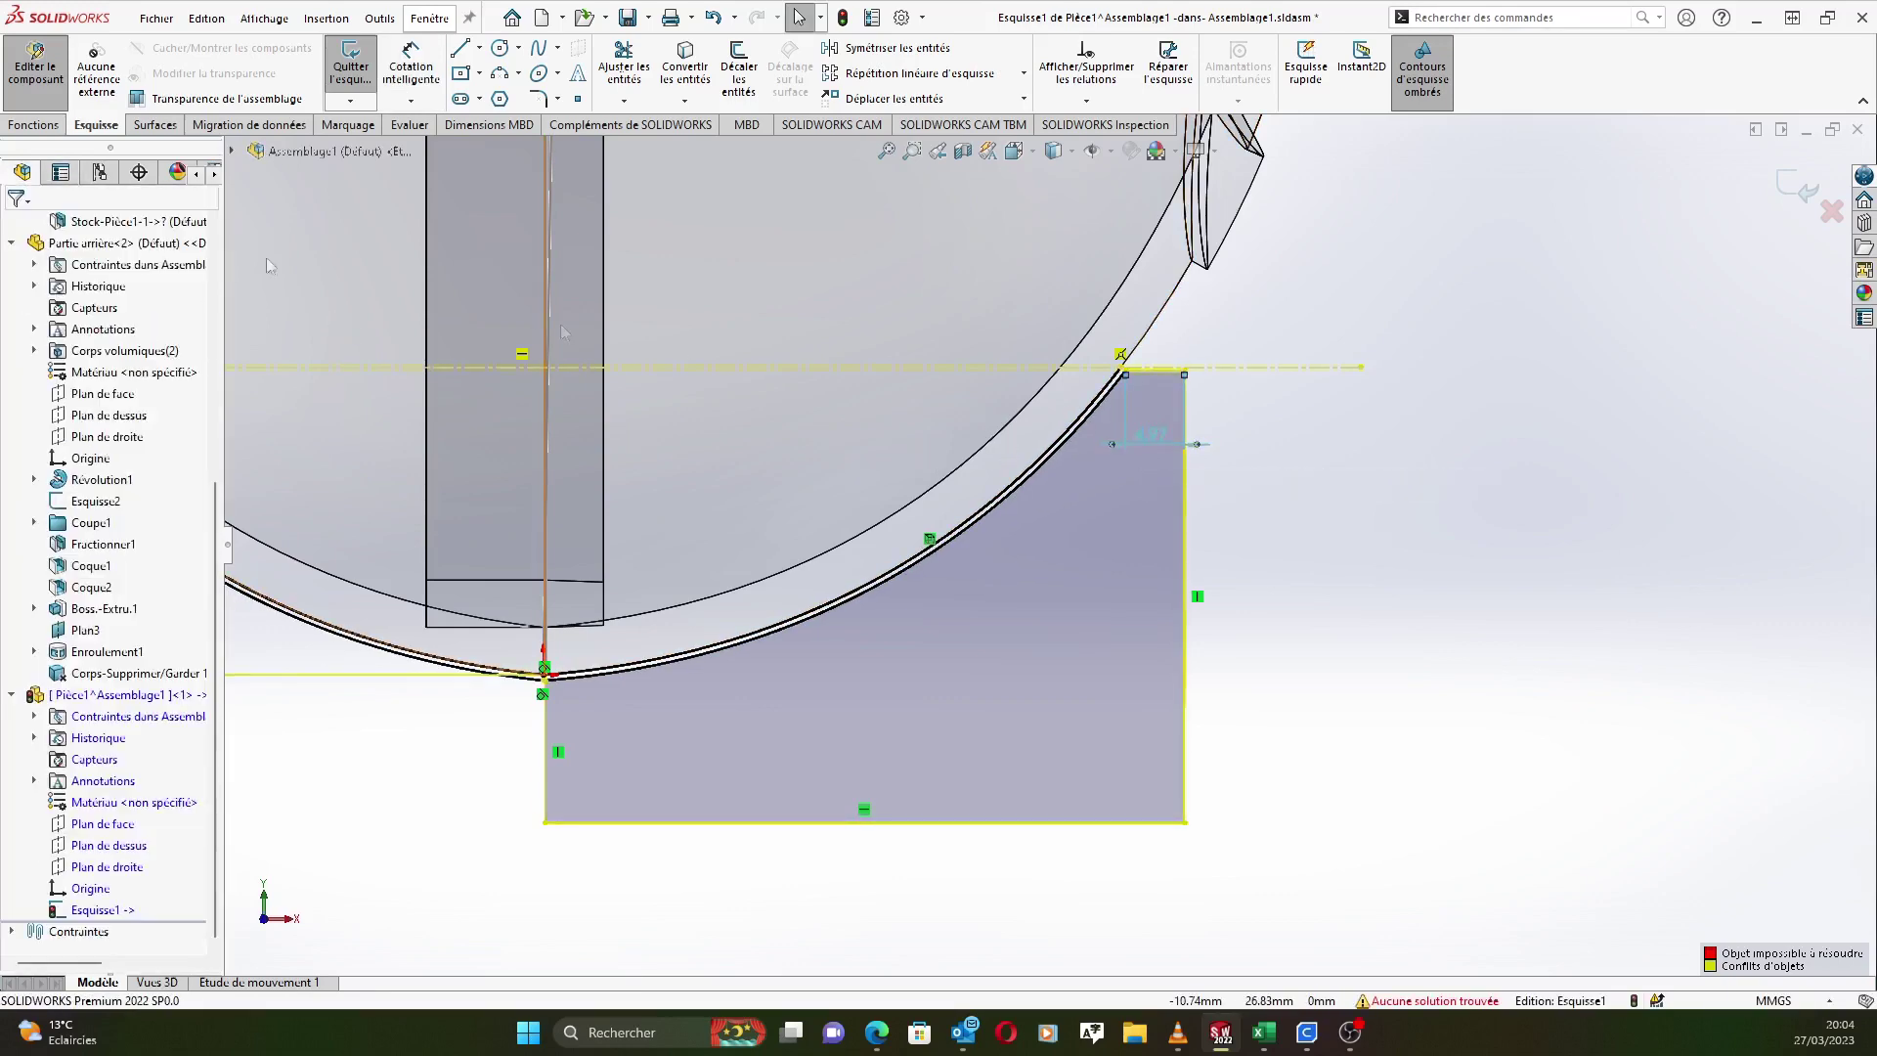
Rebuild the model and reopen the new part's profile sketch for editing.
{"action": "scroll", "coordinate": [1215, 448], "scroll_direction": "up", "scroll_amount": 3}
{"action": "scroll", "coordinate": [1054, 565], "scroll_direction": "down", "scroll_amount": 5}
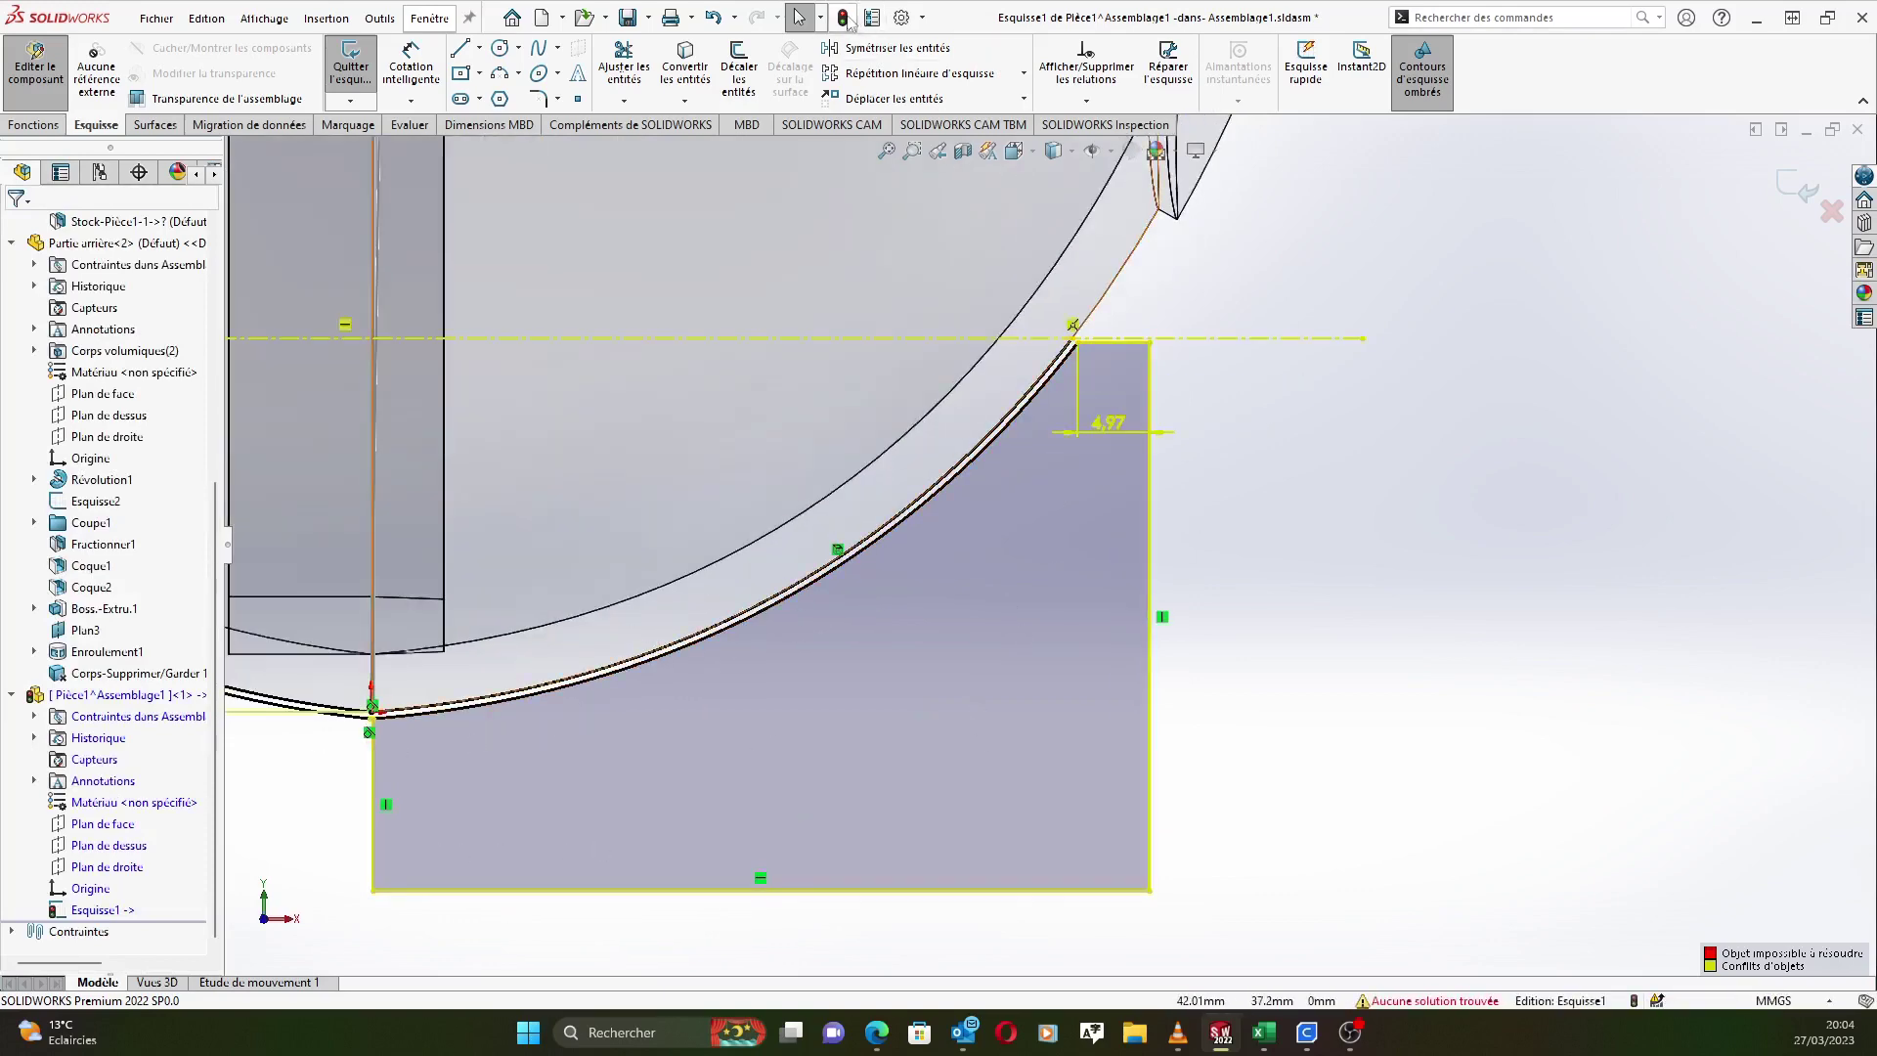
{"action": "left_click", "coordinate": [843, 17]}
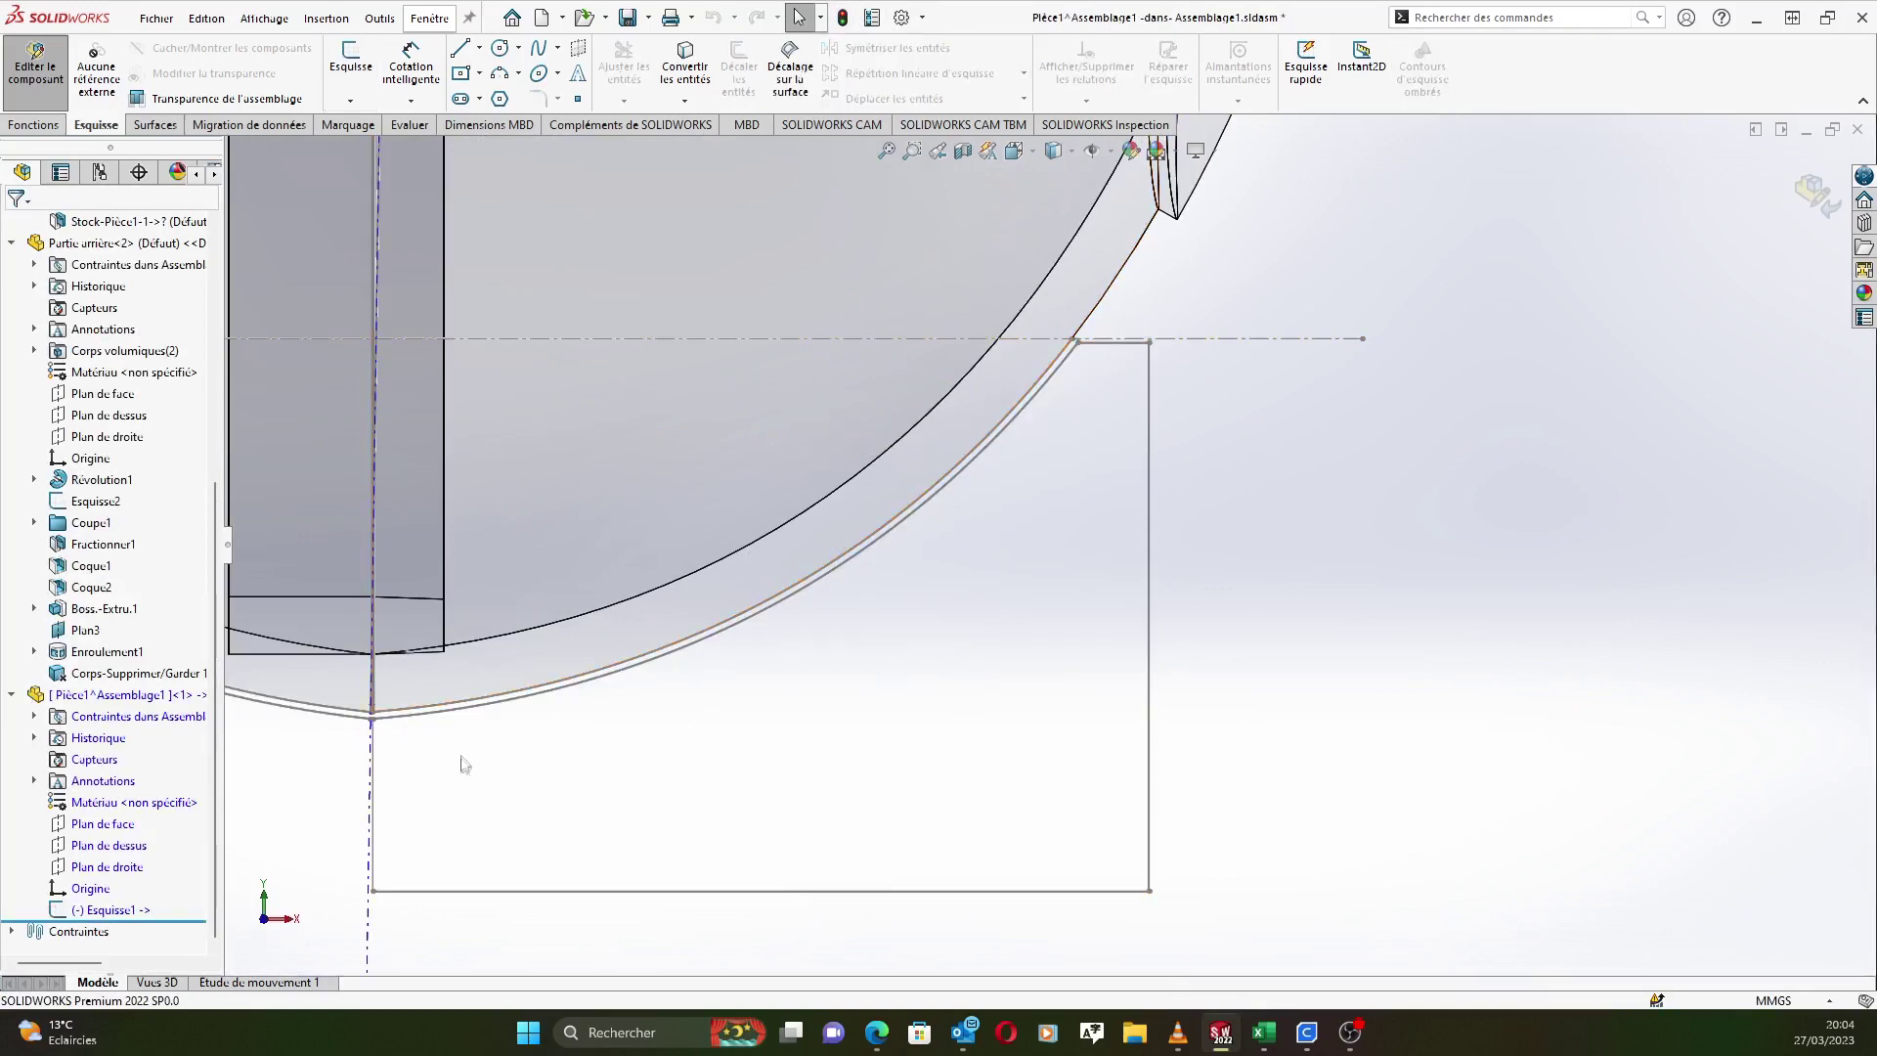
{"action": "left_click", "coordinate": [82, 911]}
{"action": "left_click", "coordinate": [98, 849]}
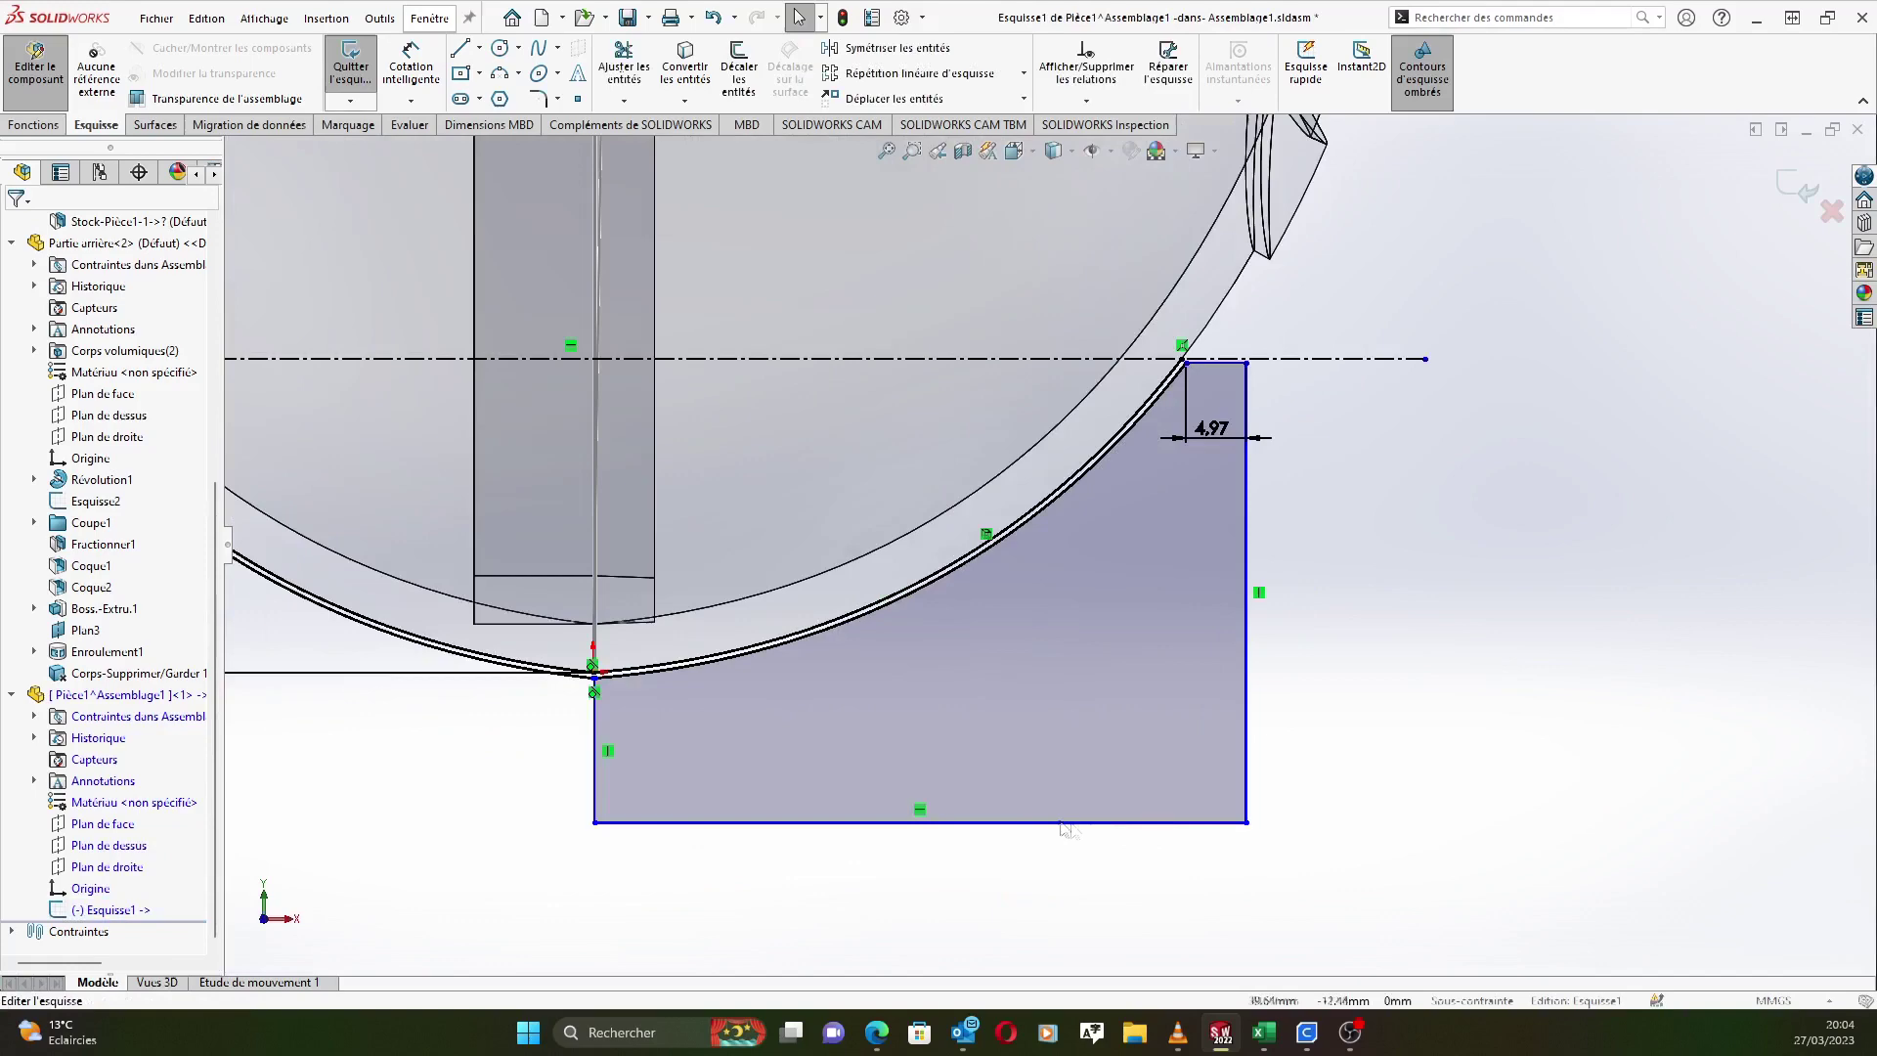
{"action": "scroll", "coordinate": [617, 706], "scroll_direction": "down", "scroll_amount": 3}
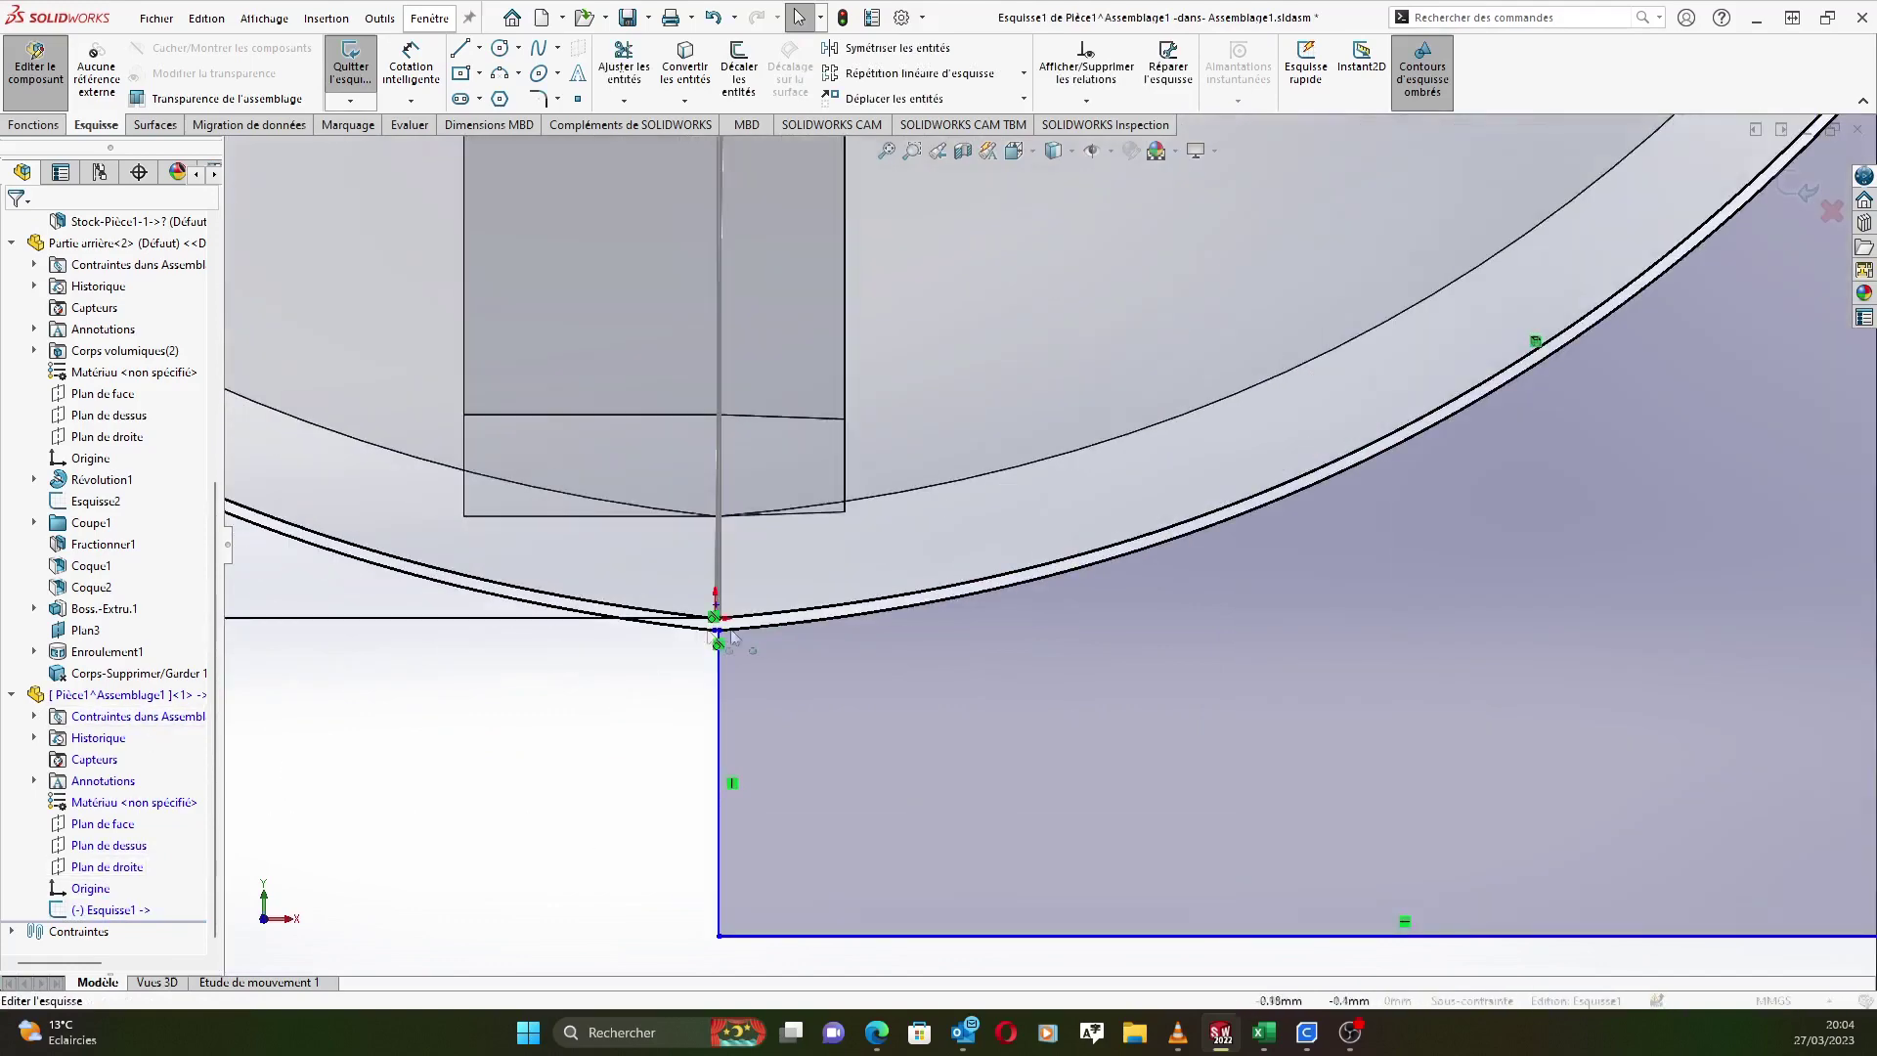
Try to set the length dimension of the short horizontal ledge line to 5 mm.
{"action": "scroll", "coordinate": [1056, 537], "scroll_direction": "up", "scroll_amount": 3}
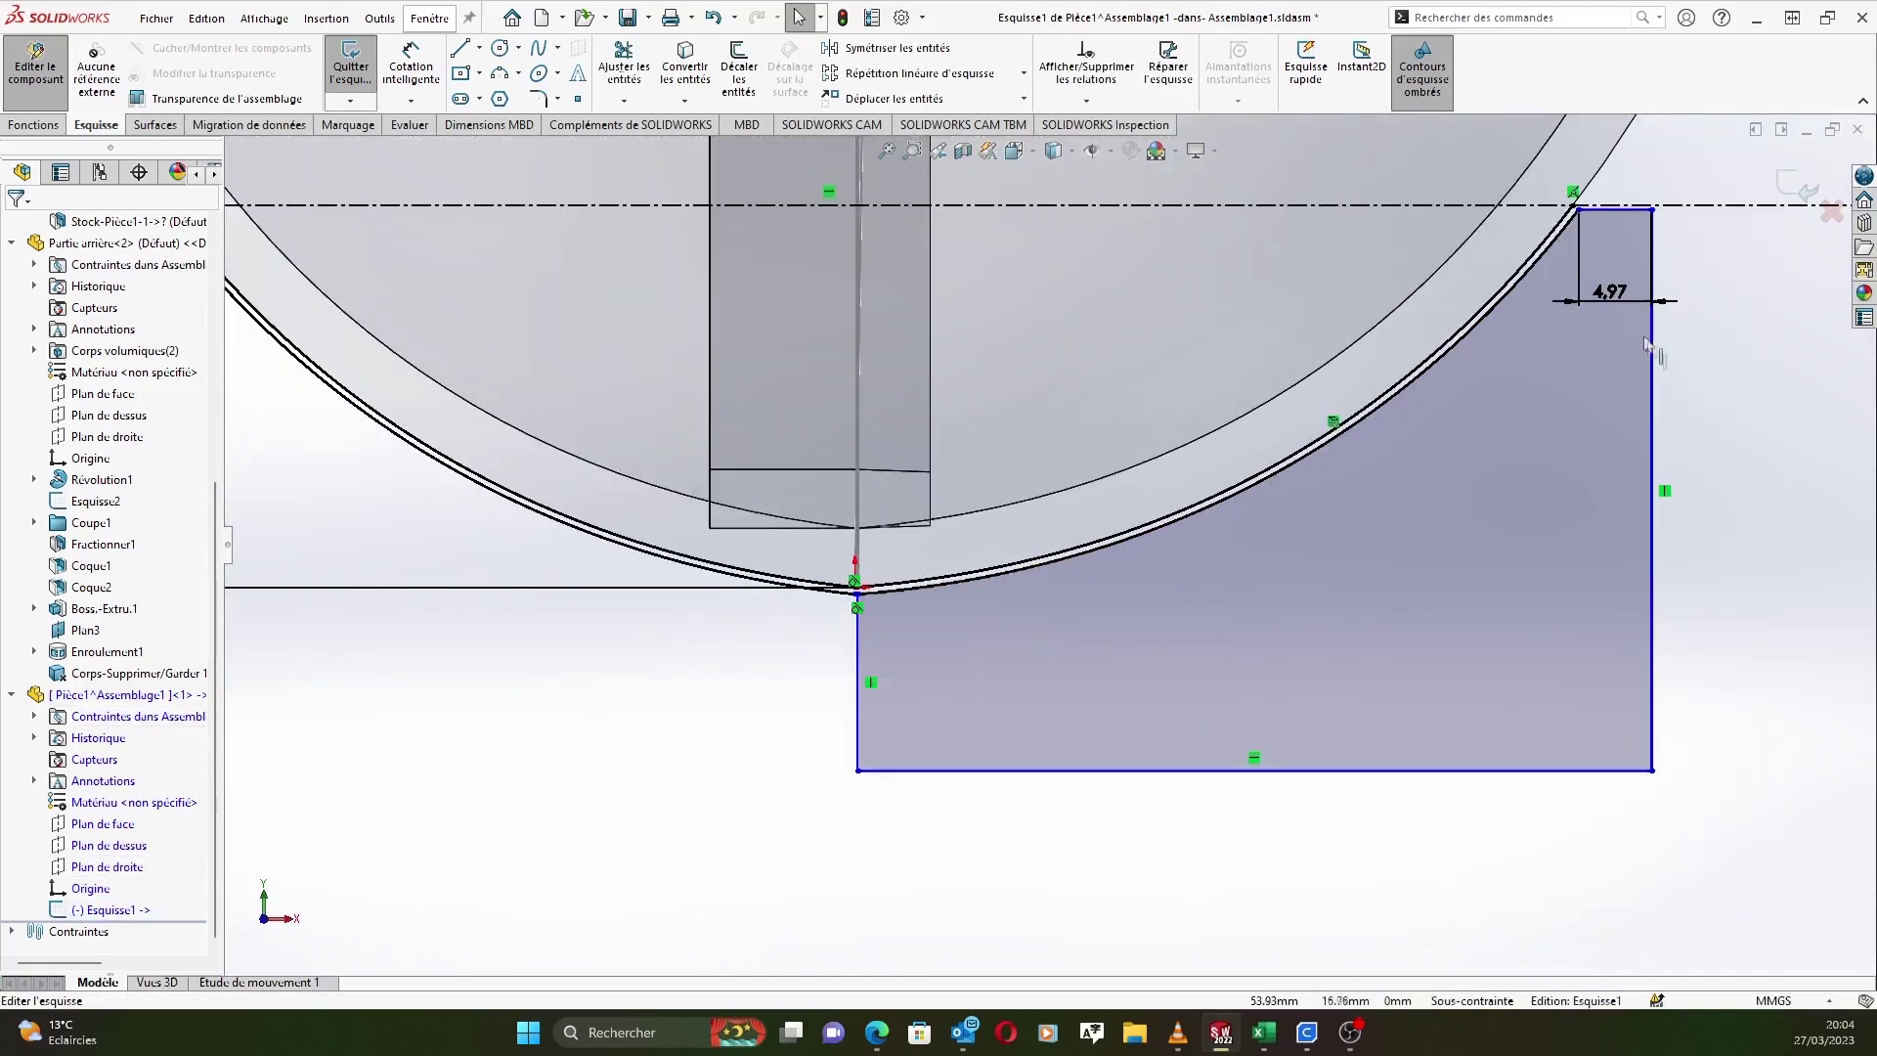
{"action": "double_click", "coordinate": [1609, 292]}
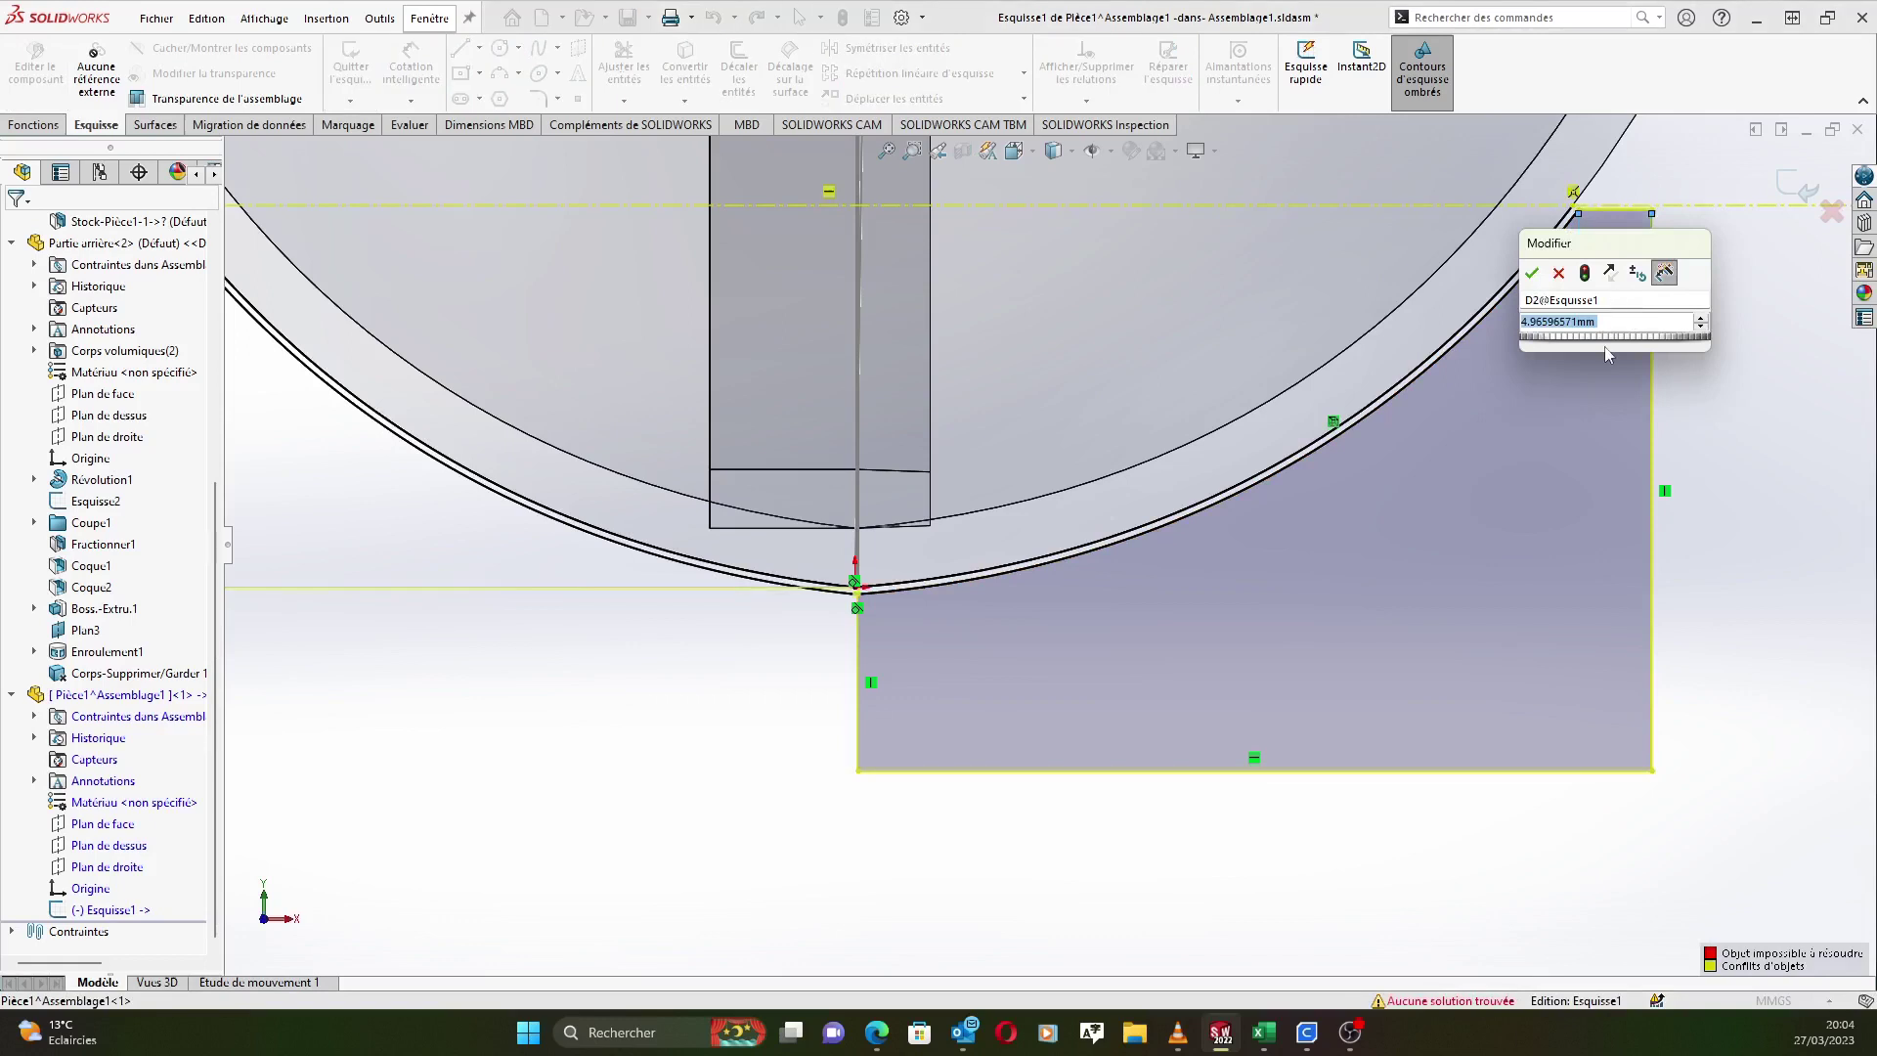
{"action": "type", "text": "5"}
{"action": "key", "text": "Return"}
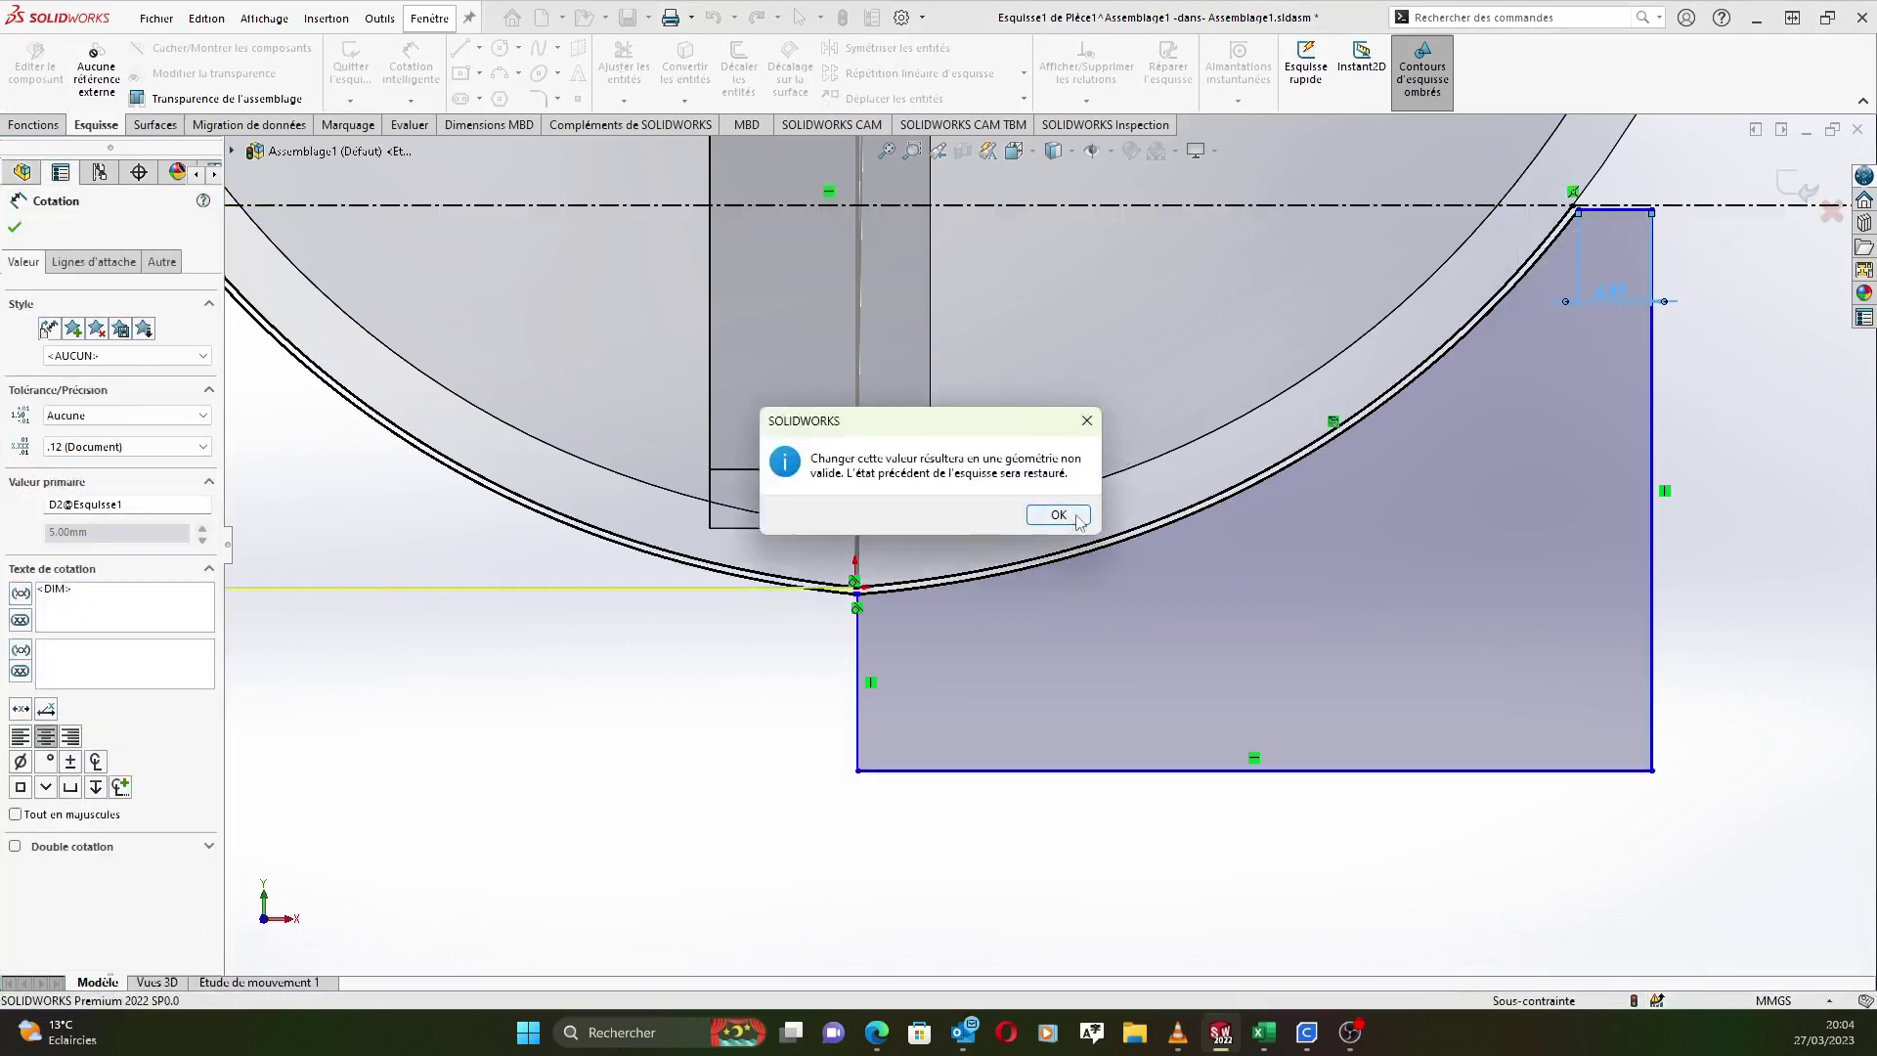
{"action": "left_click", "coordinate": [1059, 516]}
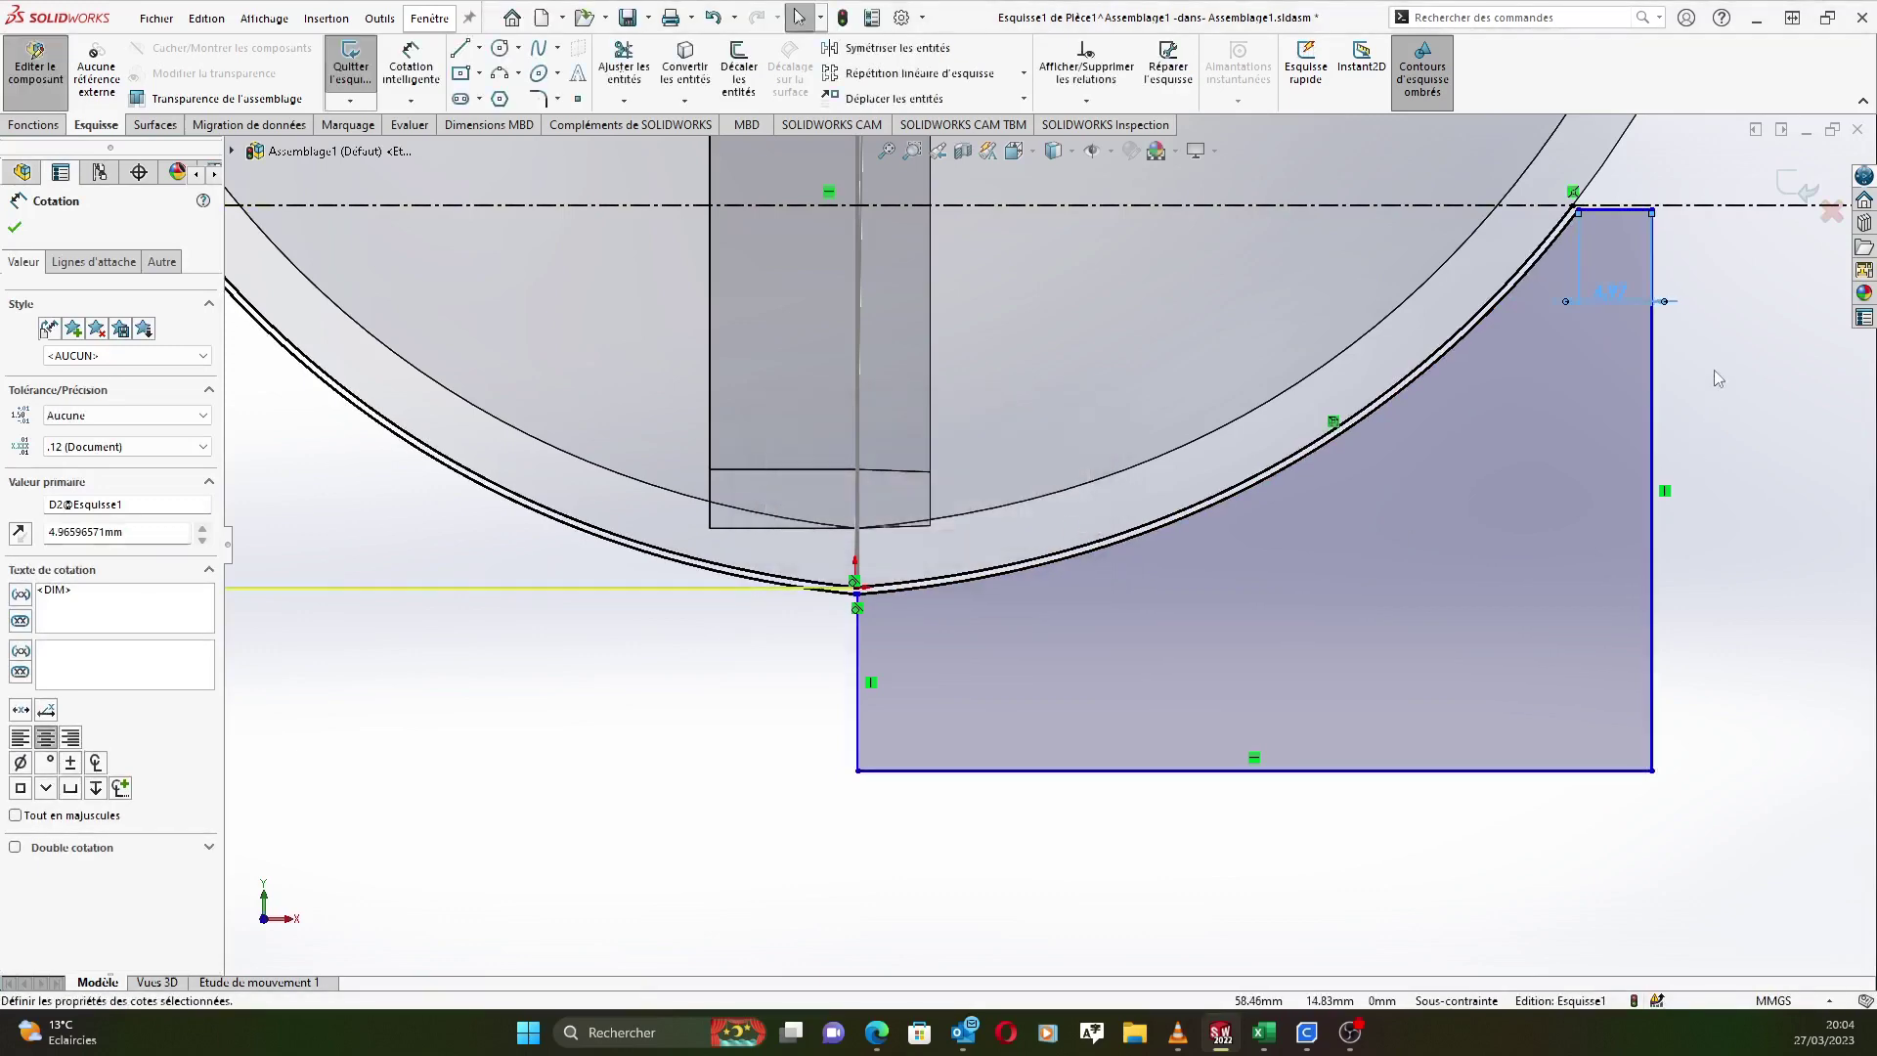
{"action": "key", "text": "f"}
{"action": "scroll", "coordinate": [1428, 420], "scroll_direction": "down", "scroll_amount": 2}
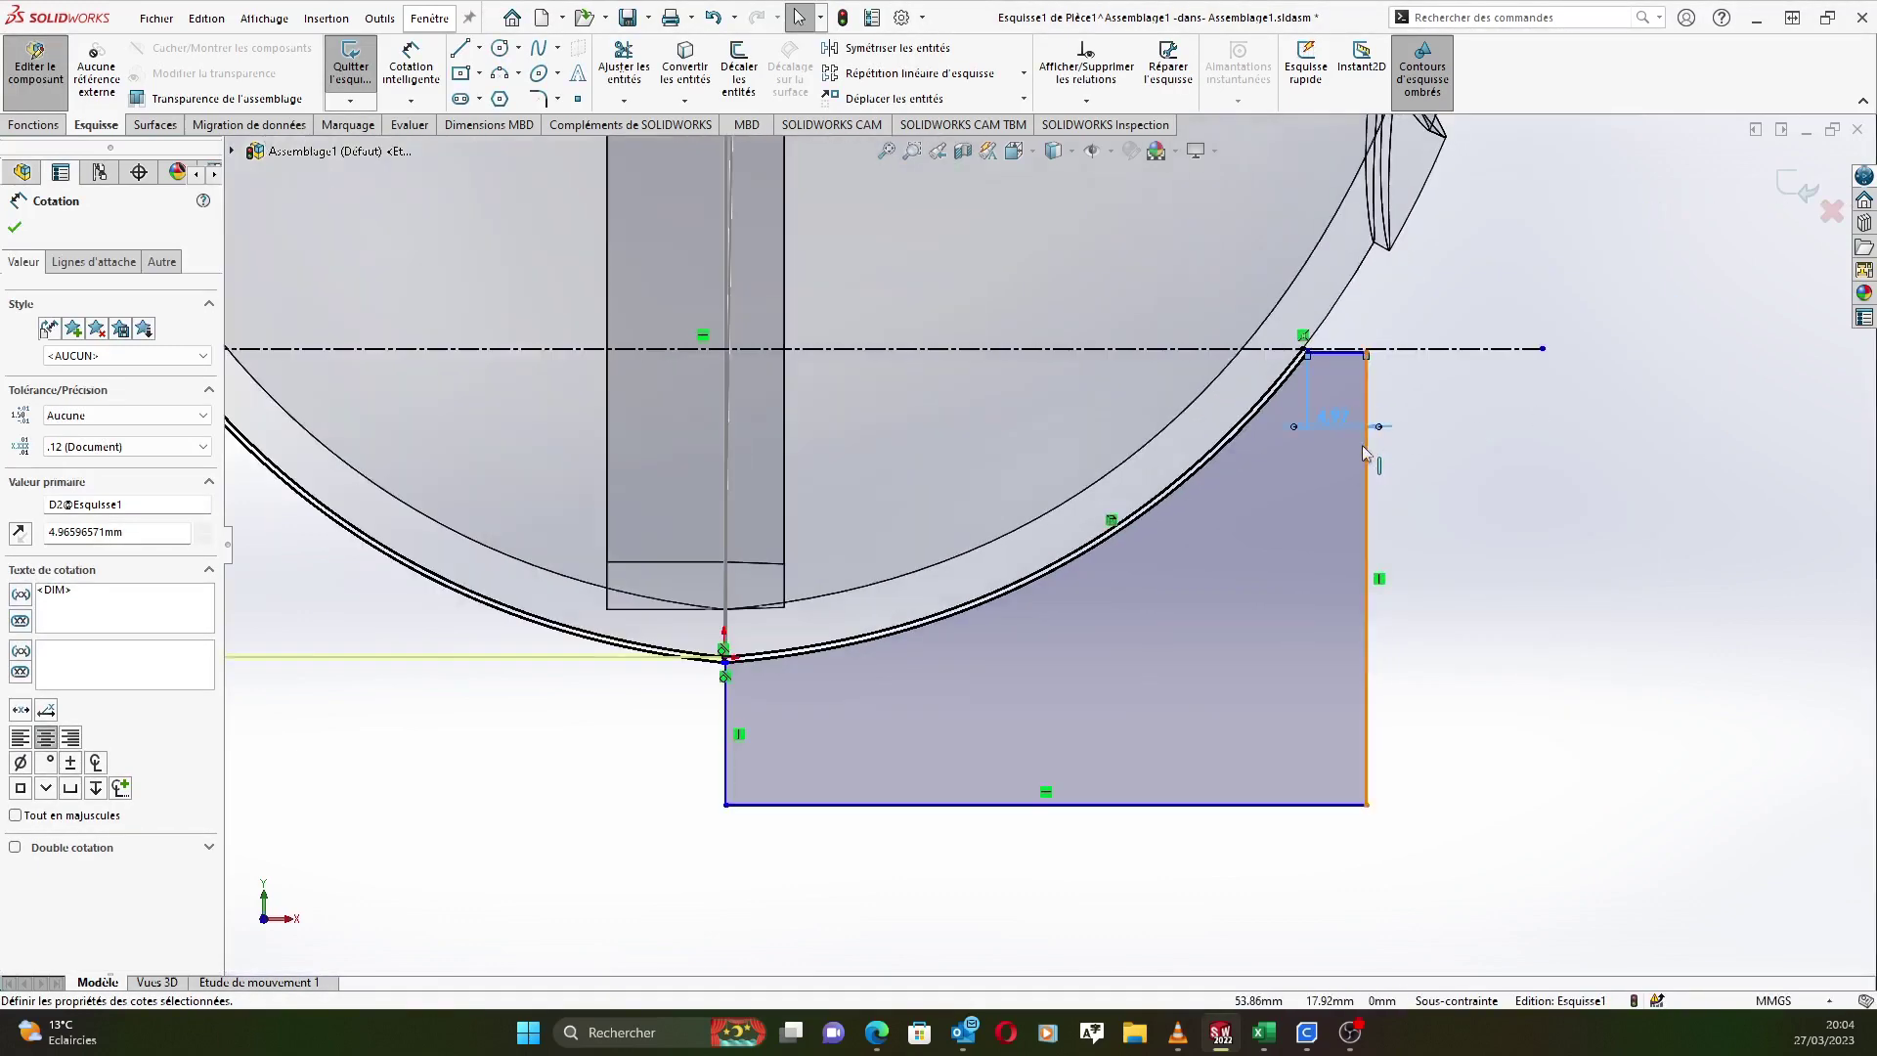
{"action": "left_click", "coordinate": [15, 228]}
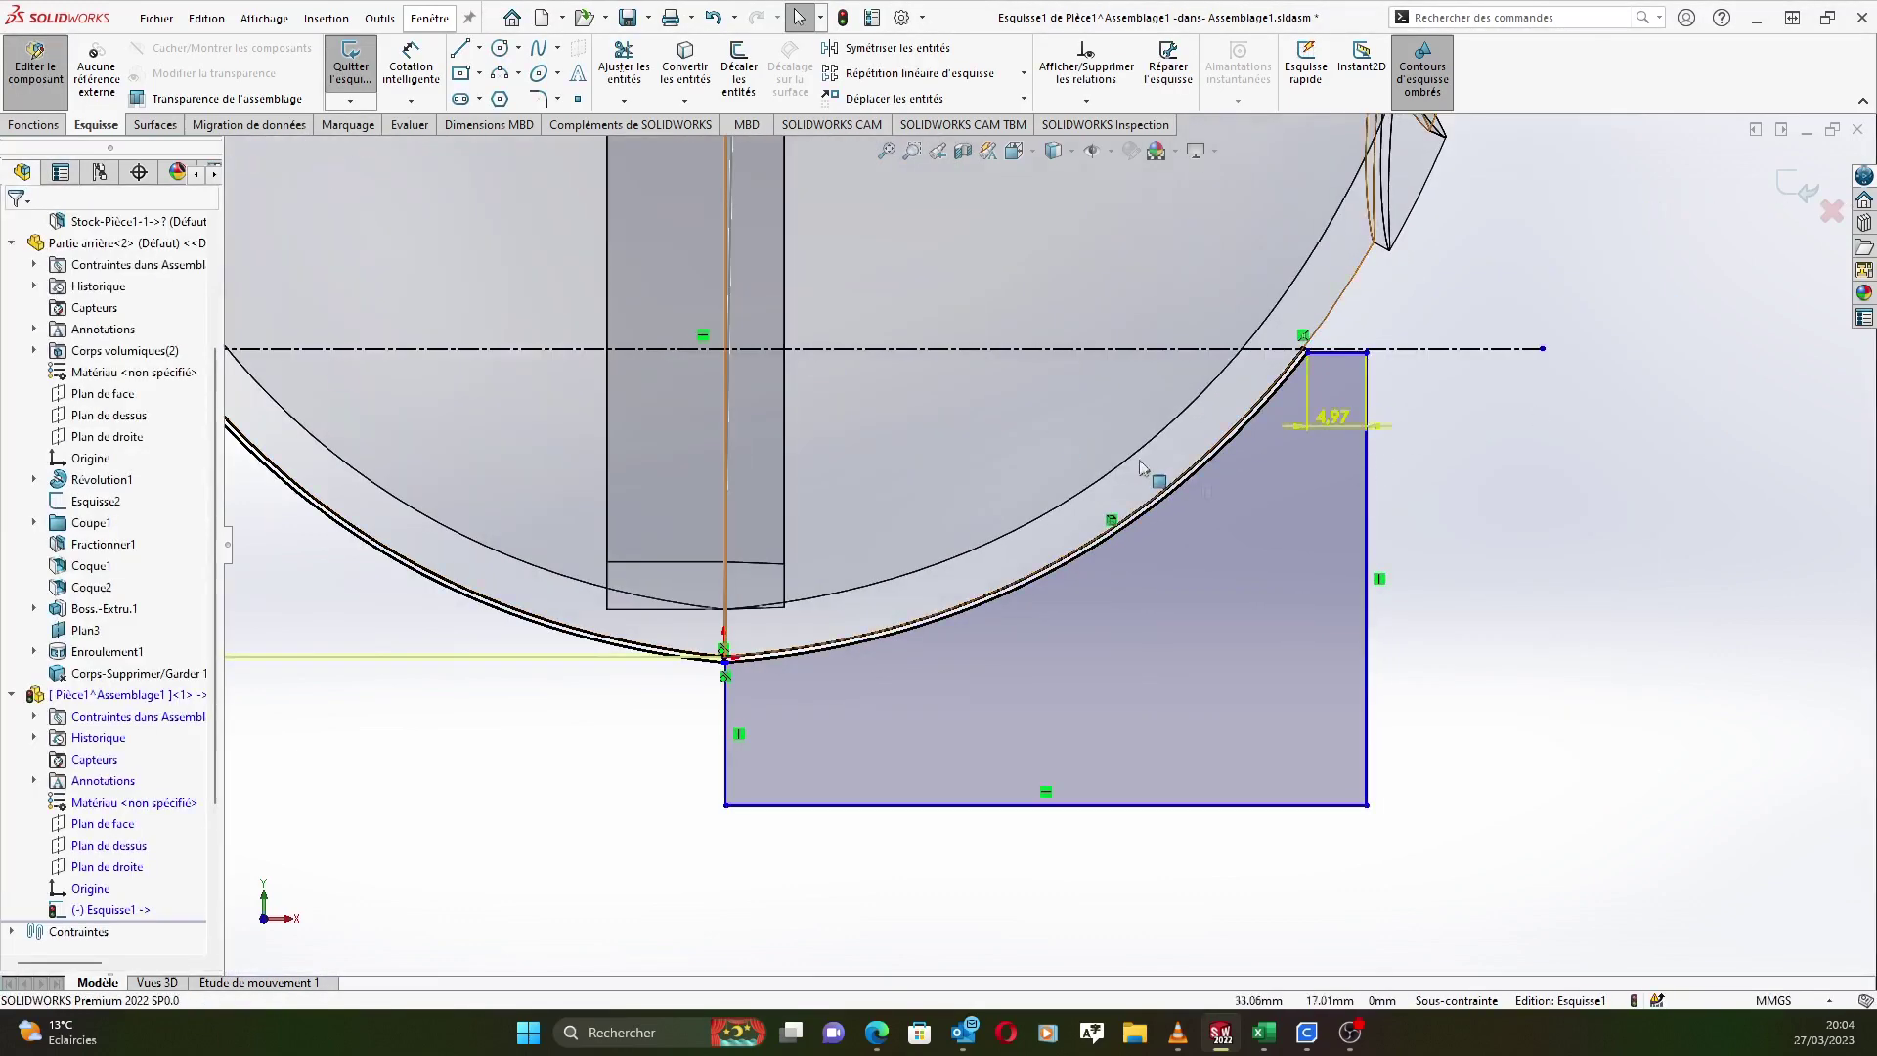
Delete the length dimension of the short horizontal ledge line.
{"action": "left_click", "coordinate": [1367, 491]}
{"action": "left_click", "coordinate": [1372, 481]}
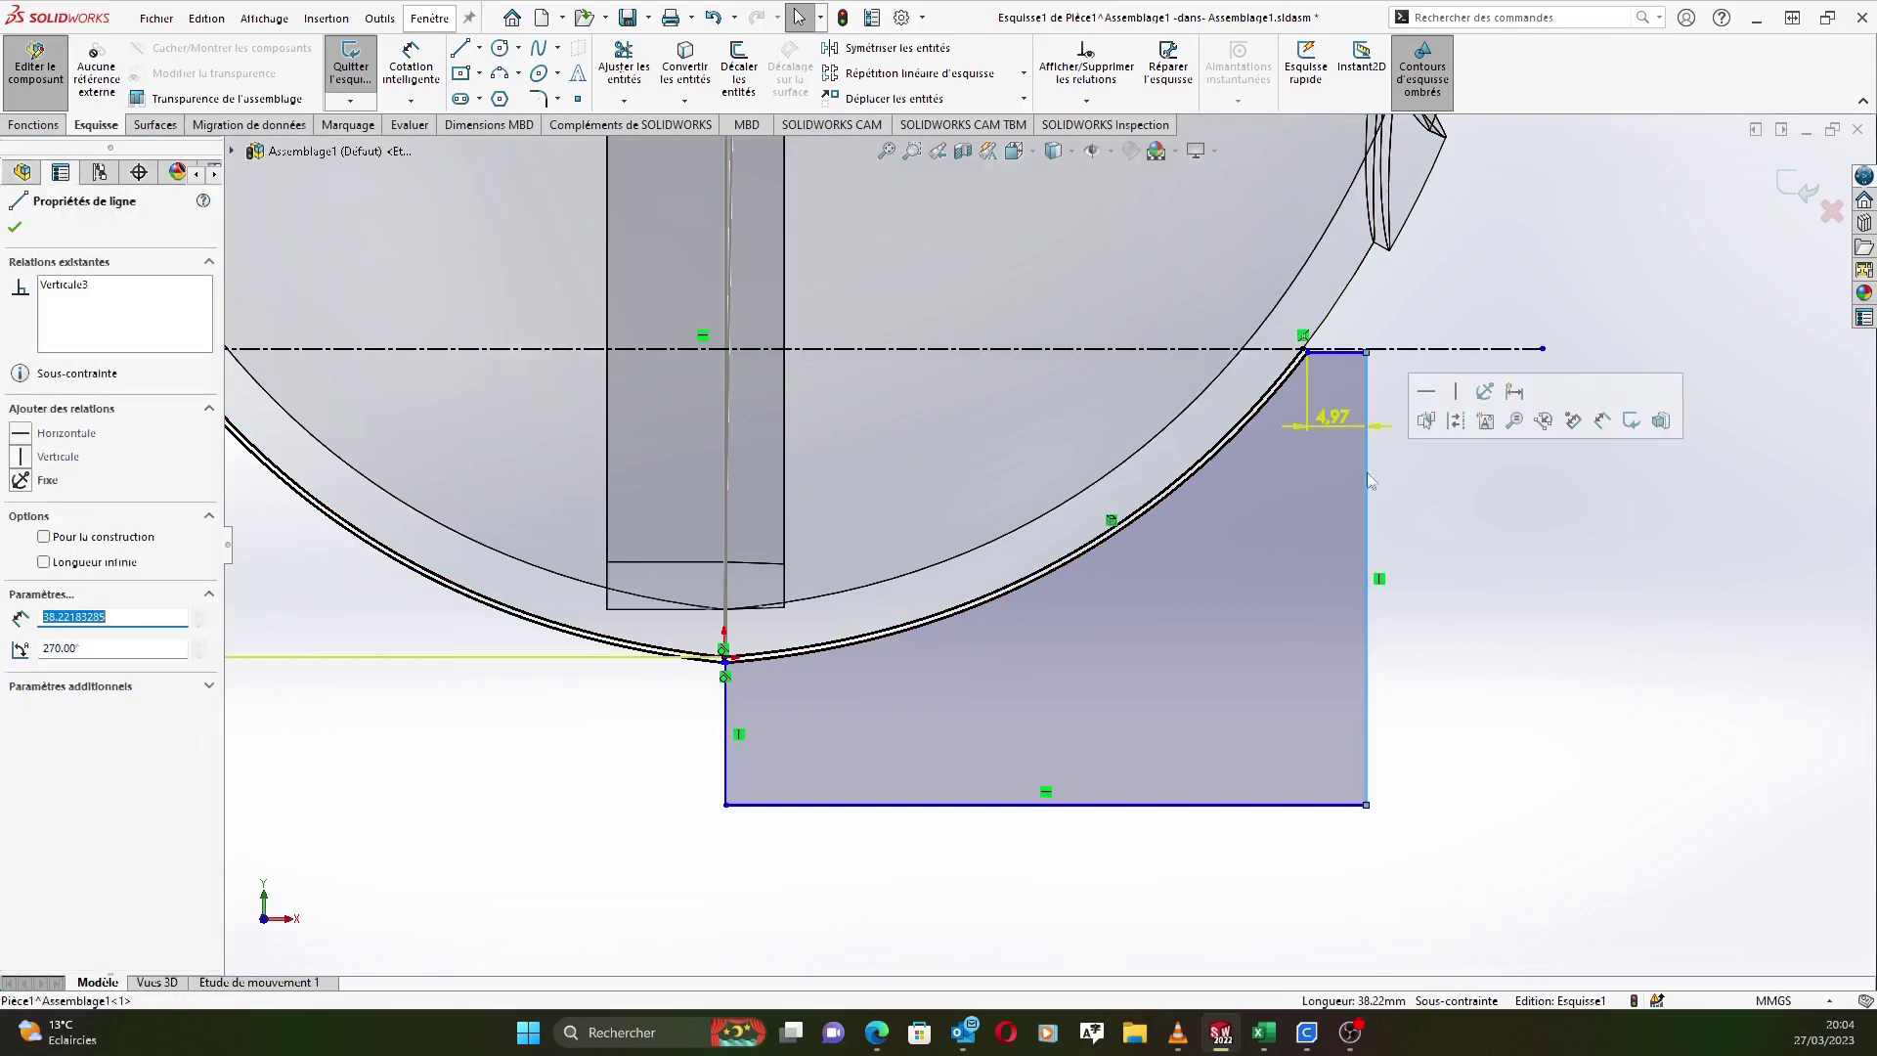
{"action": "mouse_move", "coordinate": [1366, 471]}
{"action": "left_mouse_down"}
{"action": "mouse_move", "coordinate": [1483, 479]}
{"action": "mouse_move", "coordinate": [1364, 463]}
{"action": "left_mouse_up"}
{"action": "left_click", "coordinate": [1351, 421]}
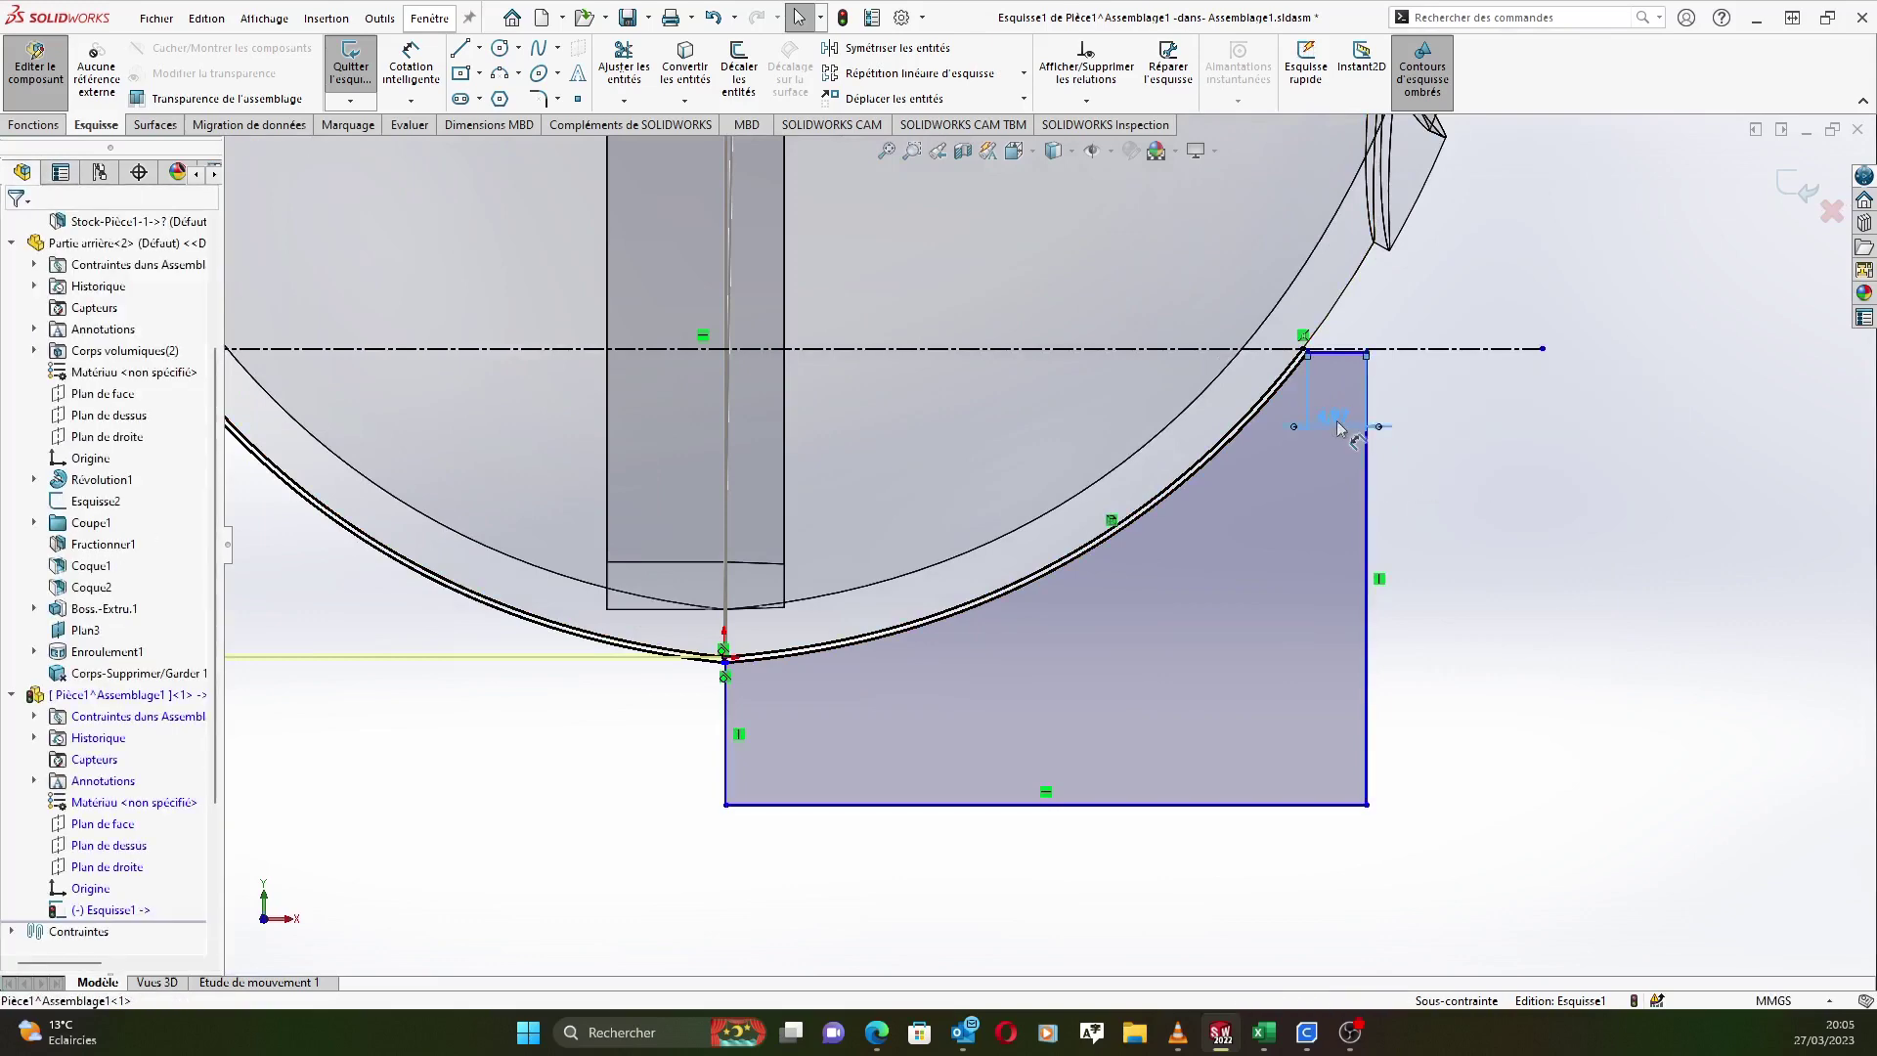
{"action": "key", "text": "Delete"}
Delete the profile's outer vertical line and the short ledge line at the upper end of the offset curve.
{"action": "scroll", "coordinate": [1328, 359], "scroll_direction": "down", "scroll_amount": 3}
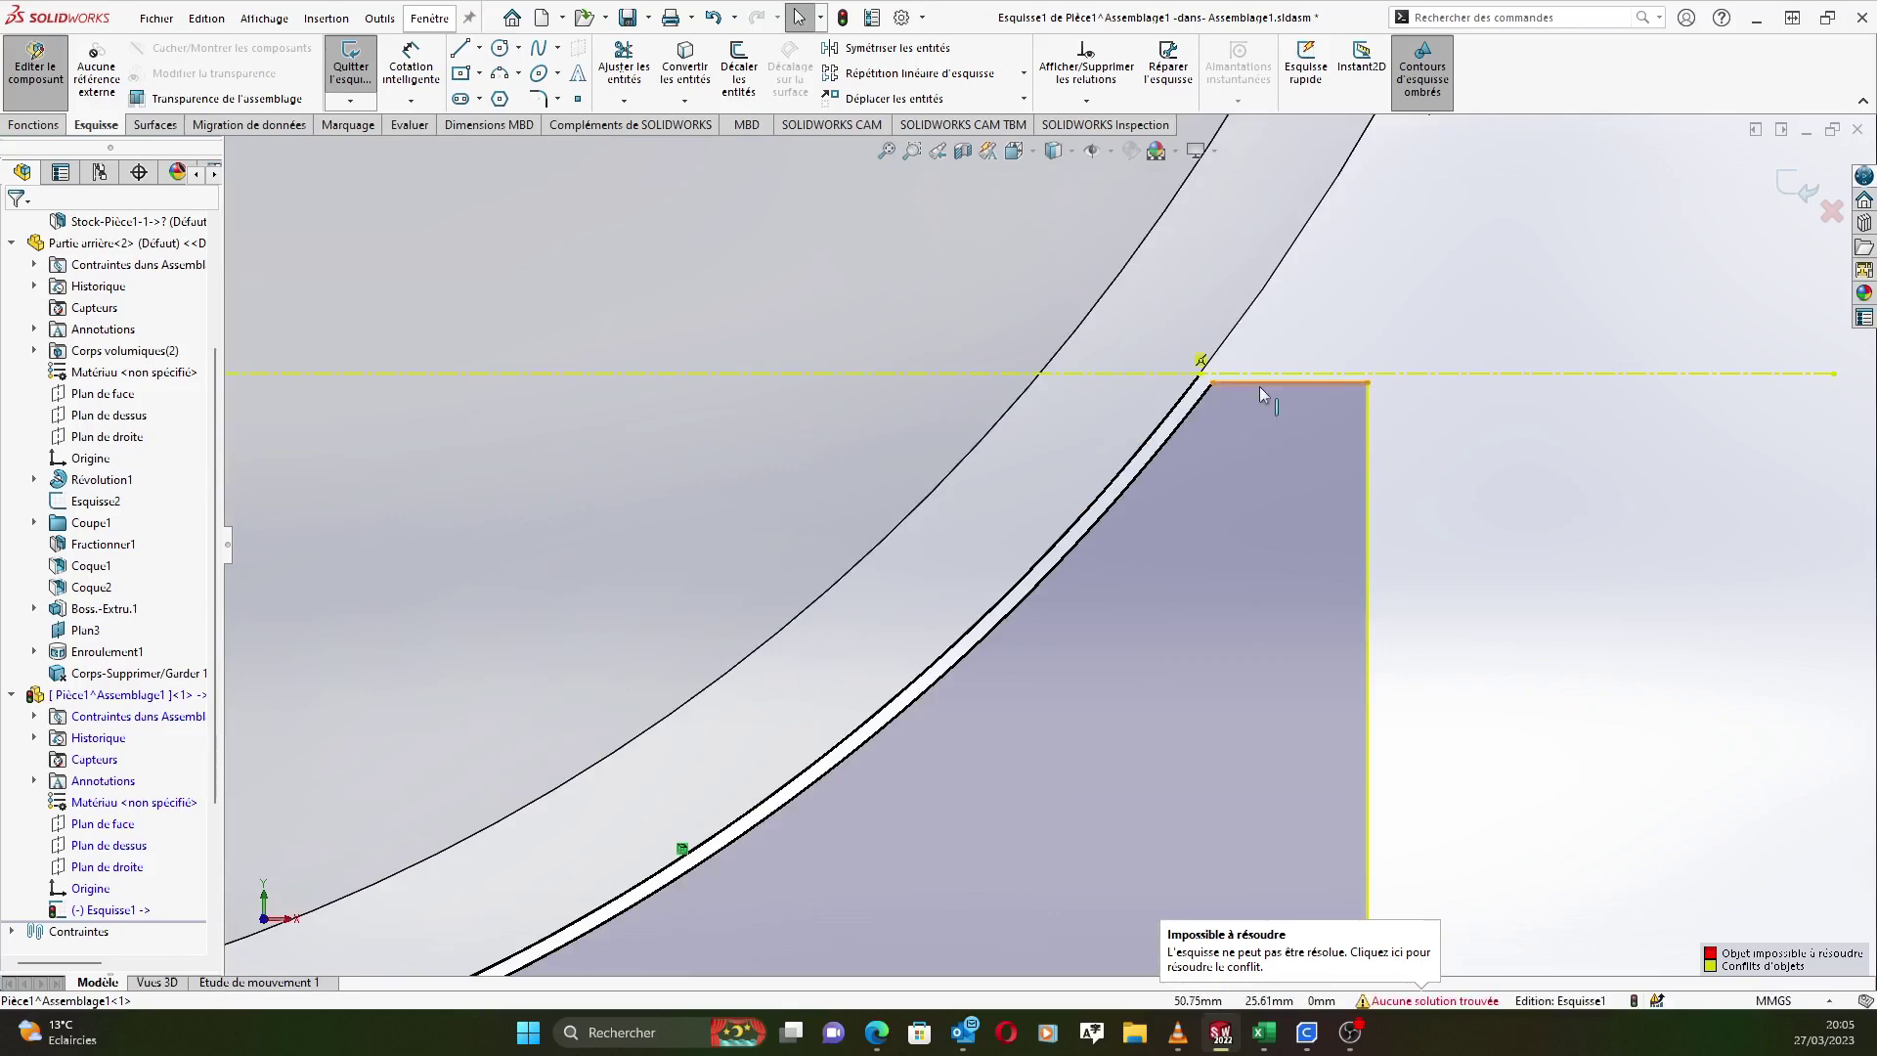
{"action": "left_click", "coordinate": [1259, 385]}
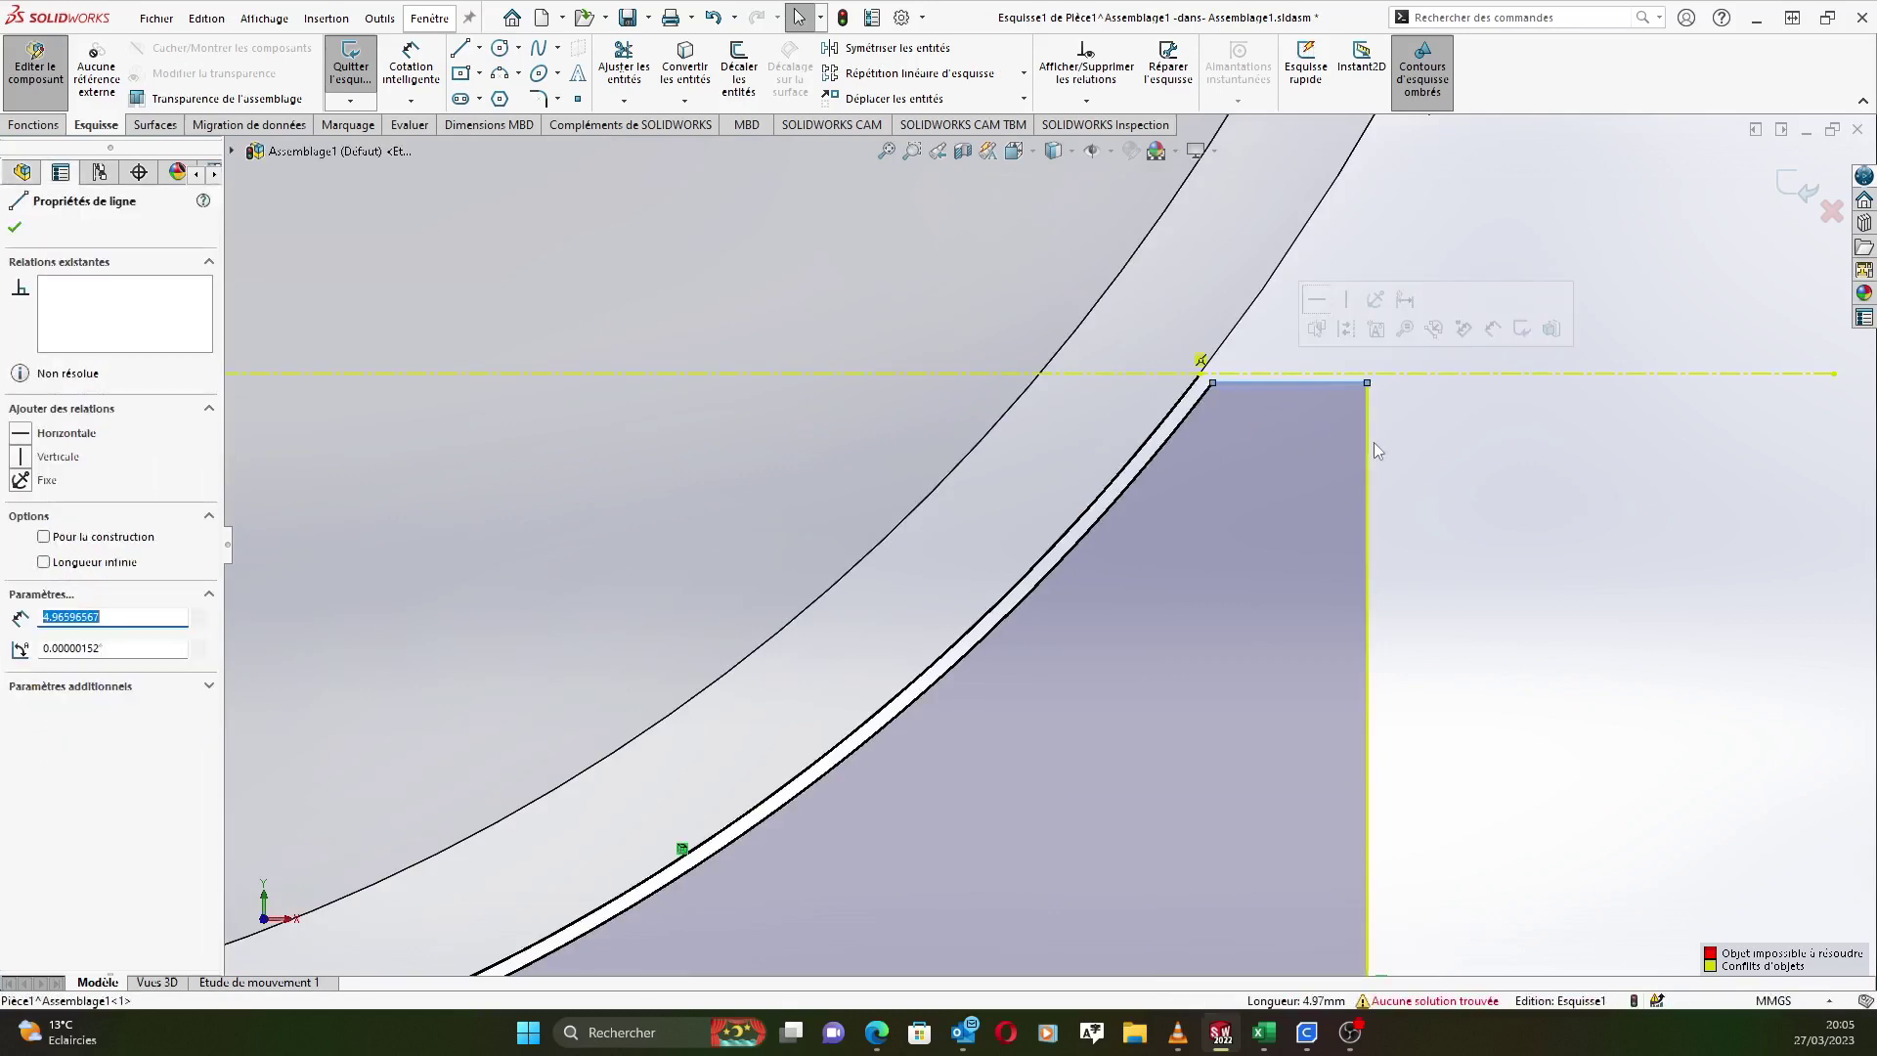
{"action": "left_click", "coordinate": [1369, 446]}
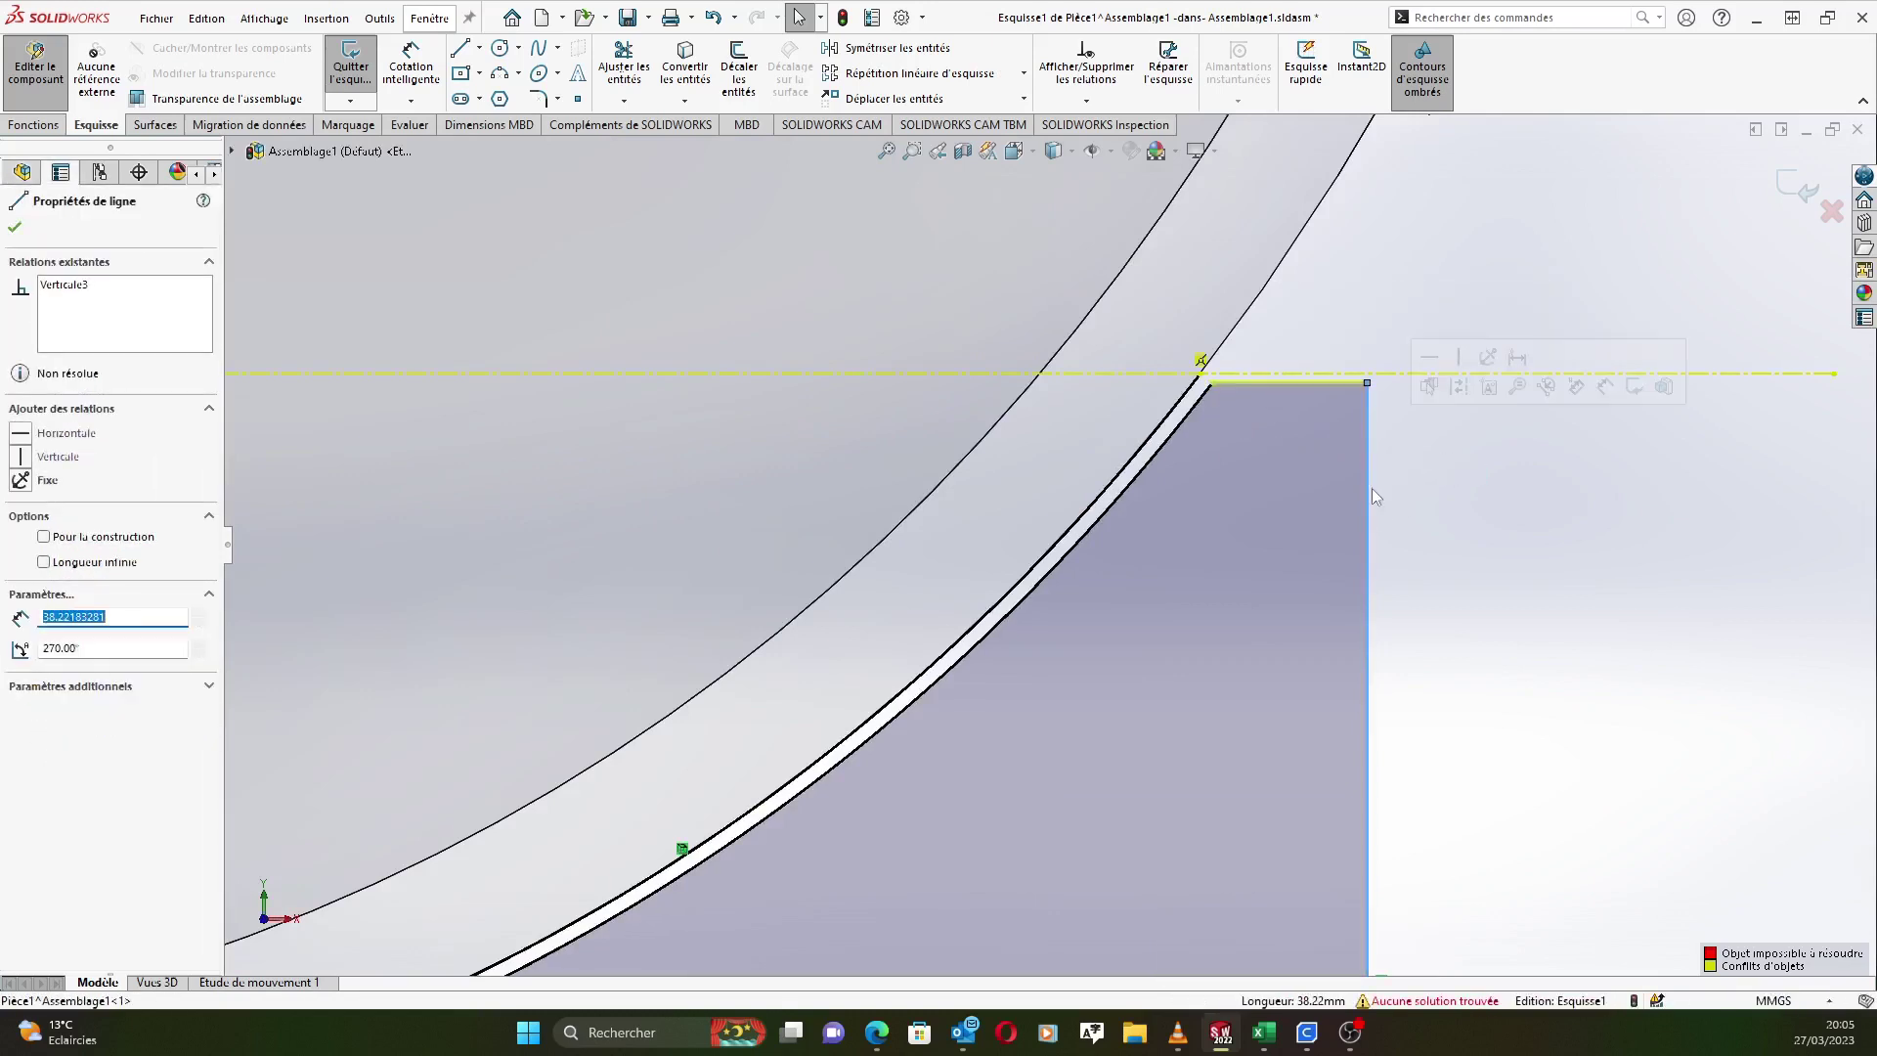
{"action": "key", "text": "Delete"}
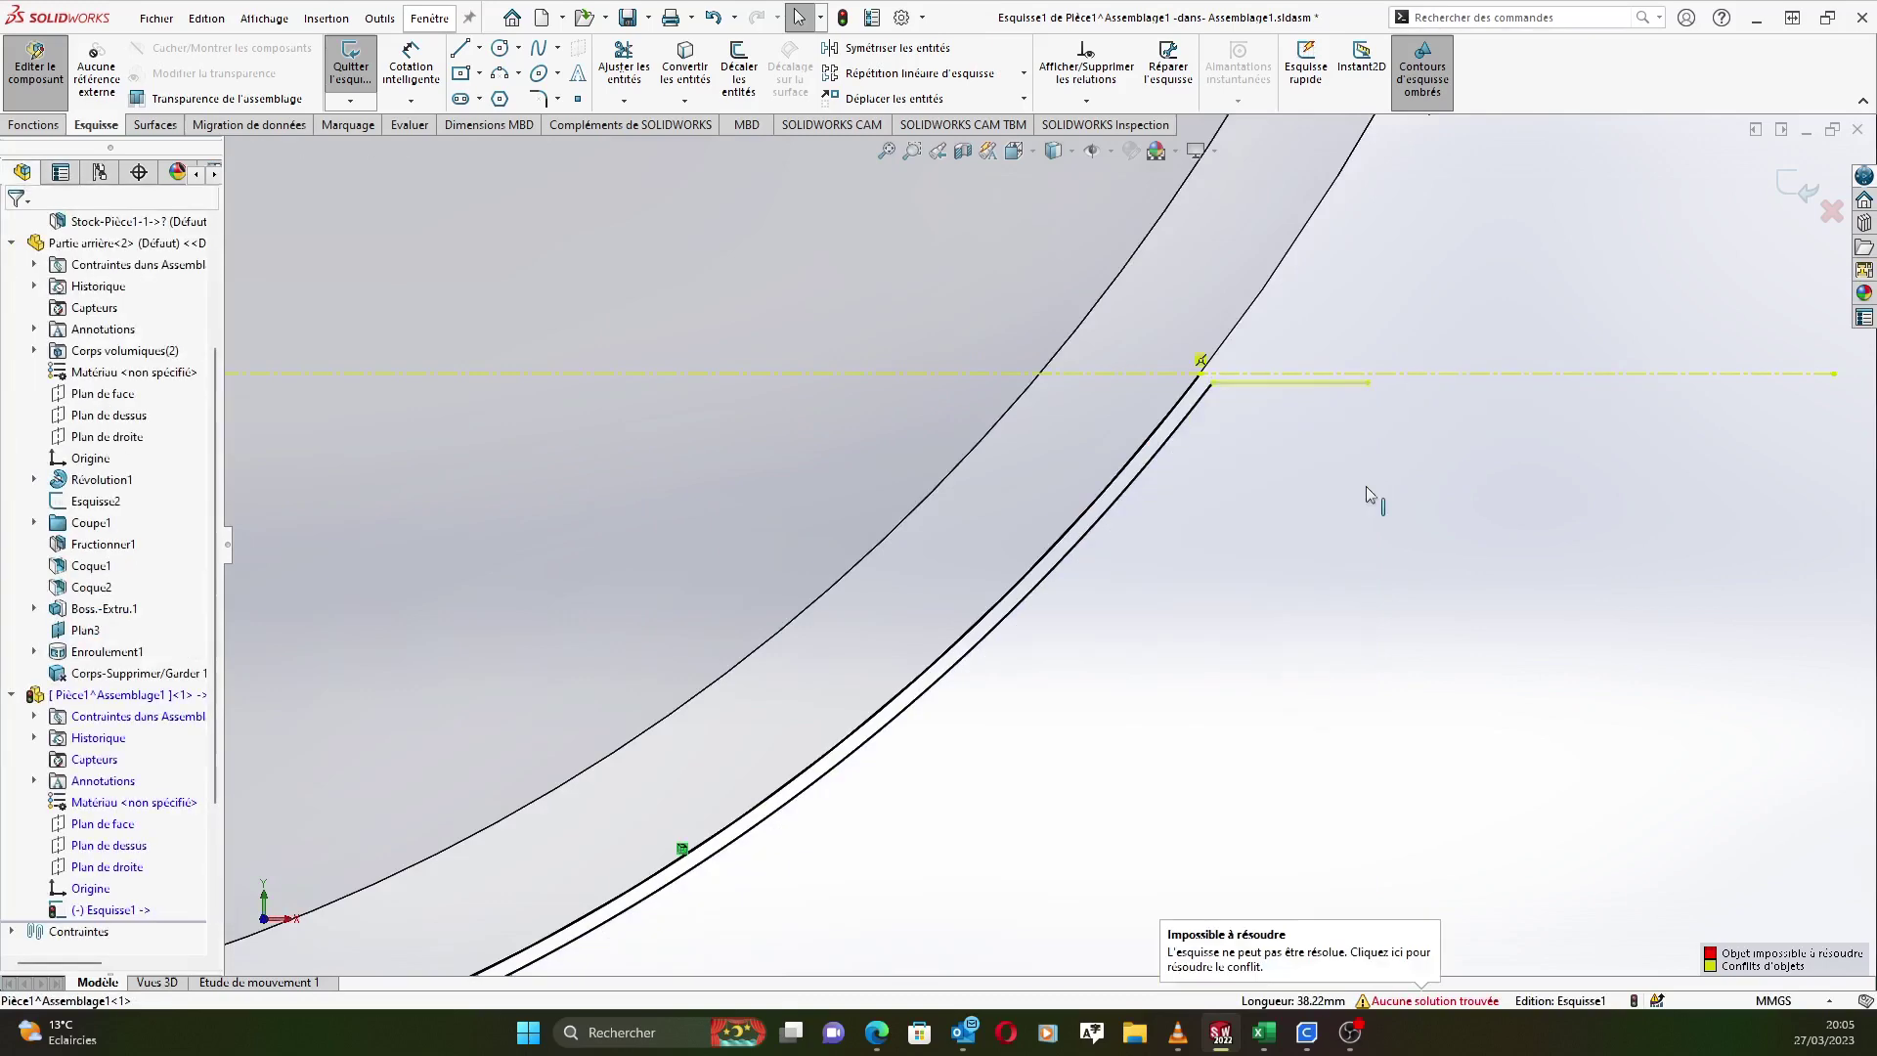
{"action": "left_click", "coordinate": [1296, 387]}
{"action": "key", "text": "Delete"}
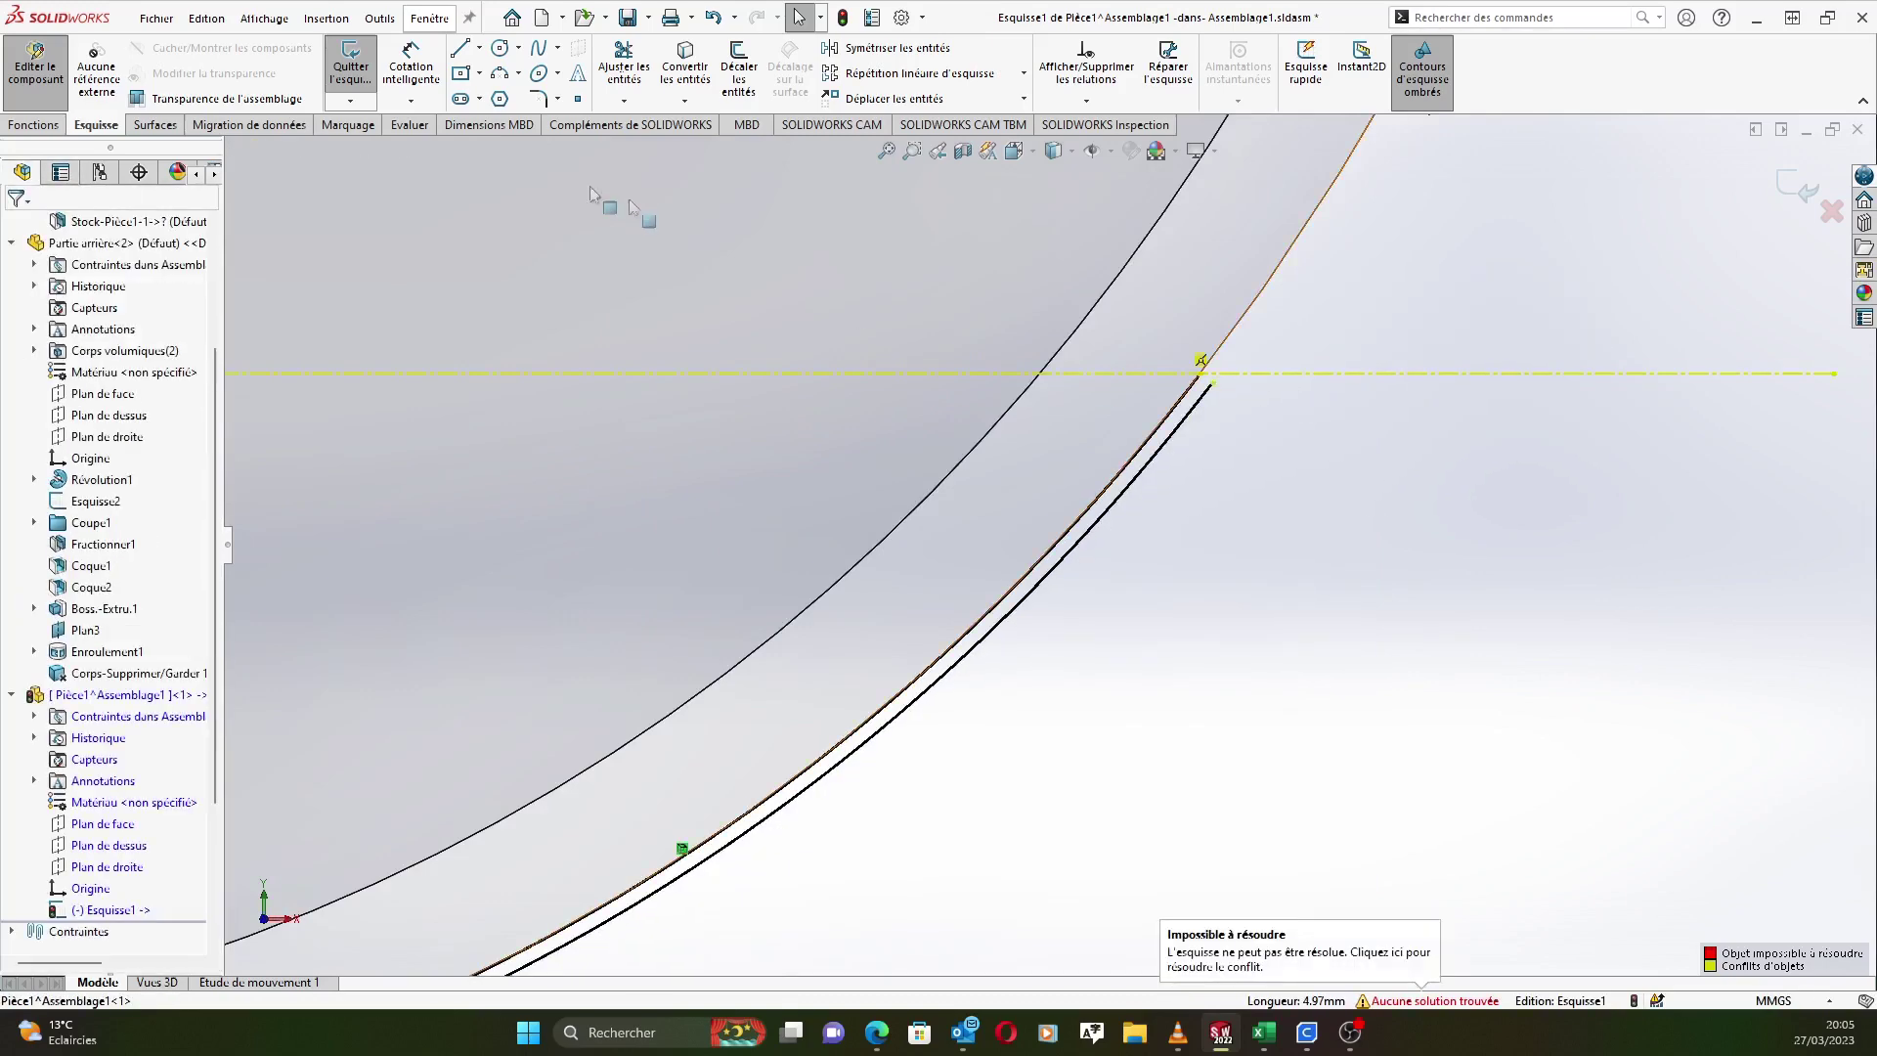
Sketch a new horizontal ledge line about 7.59 mm long, outward from the upper end of the right offset curve.
{"action": "left_click", "coordinate": [459, 48]}
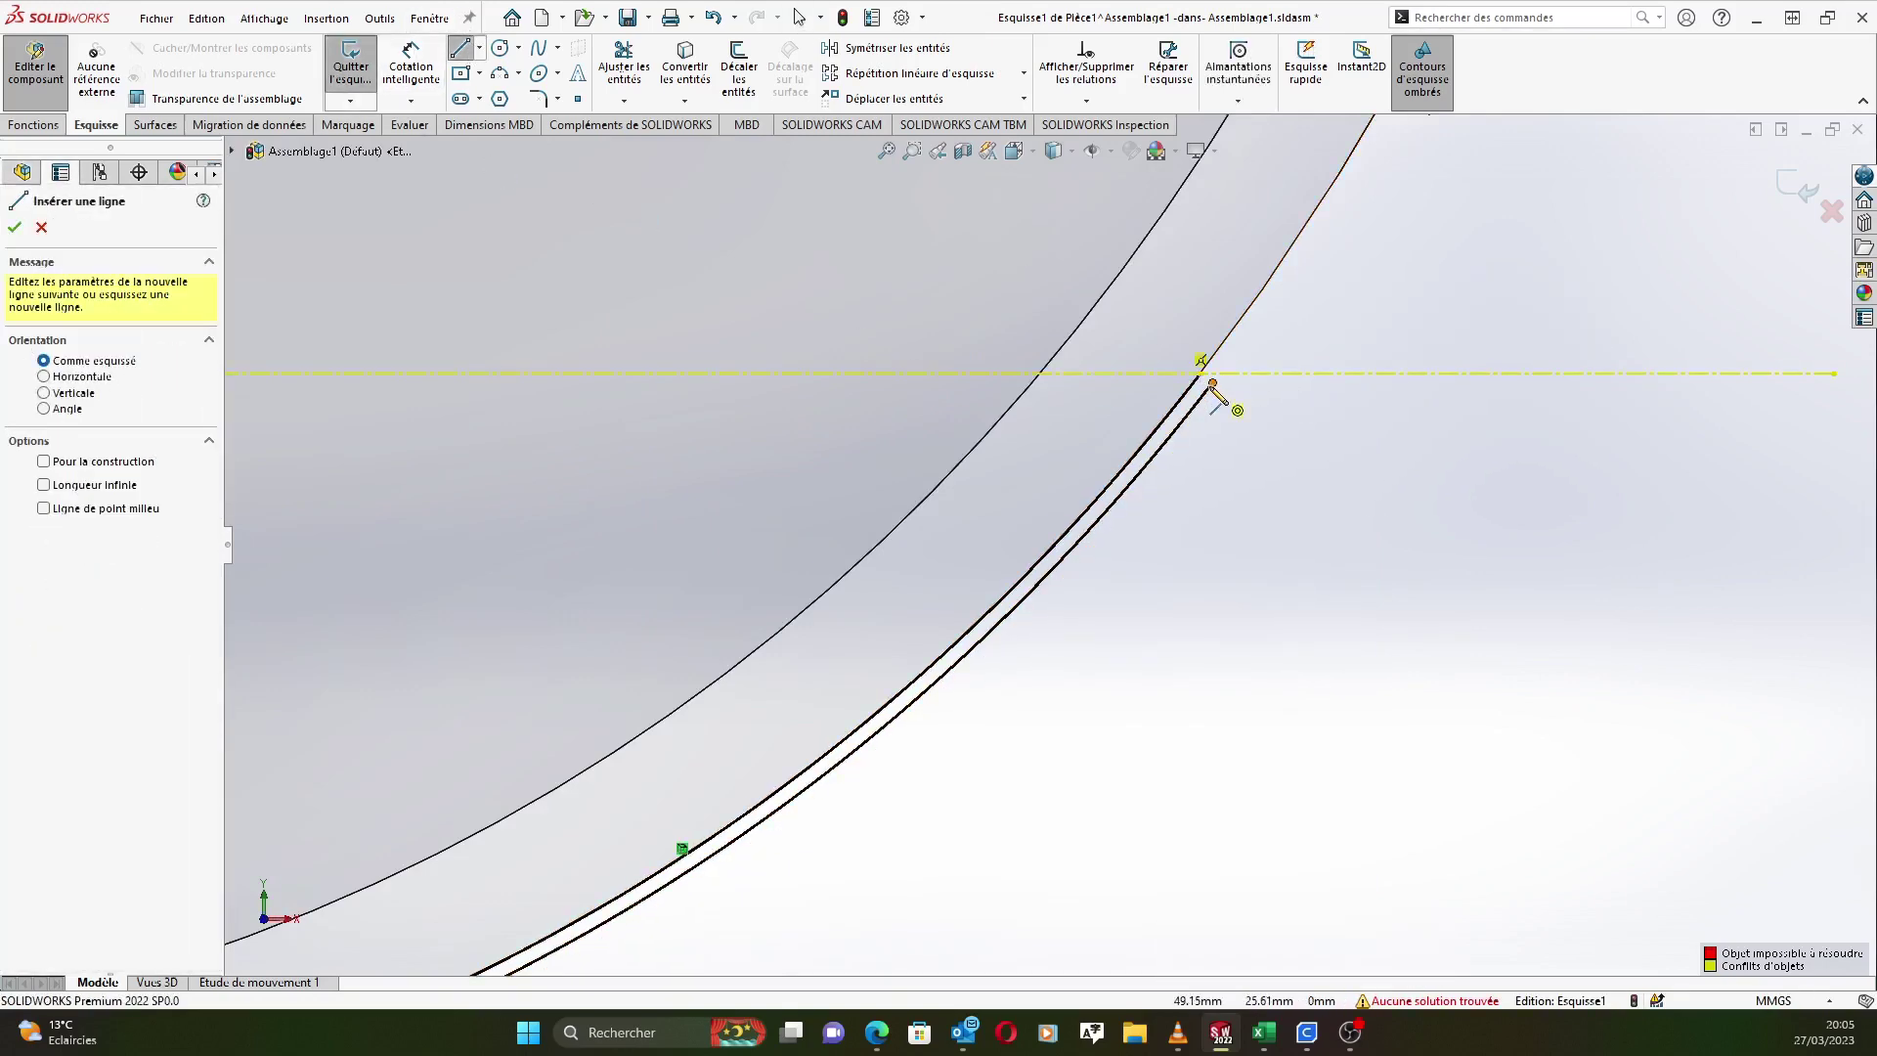
{"action": "left_click", "coordinate": [1213, 383]}
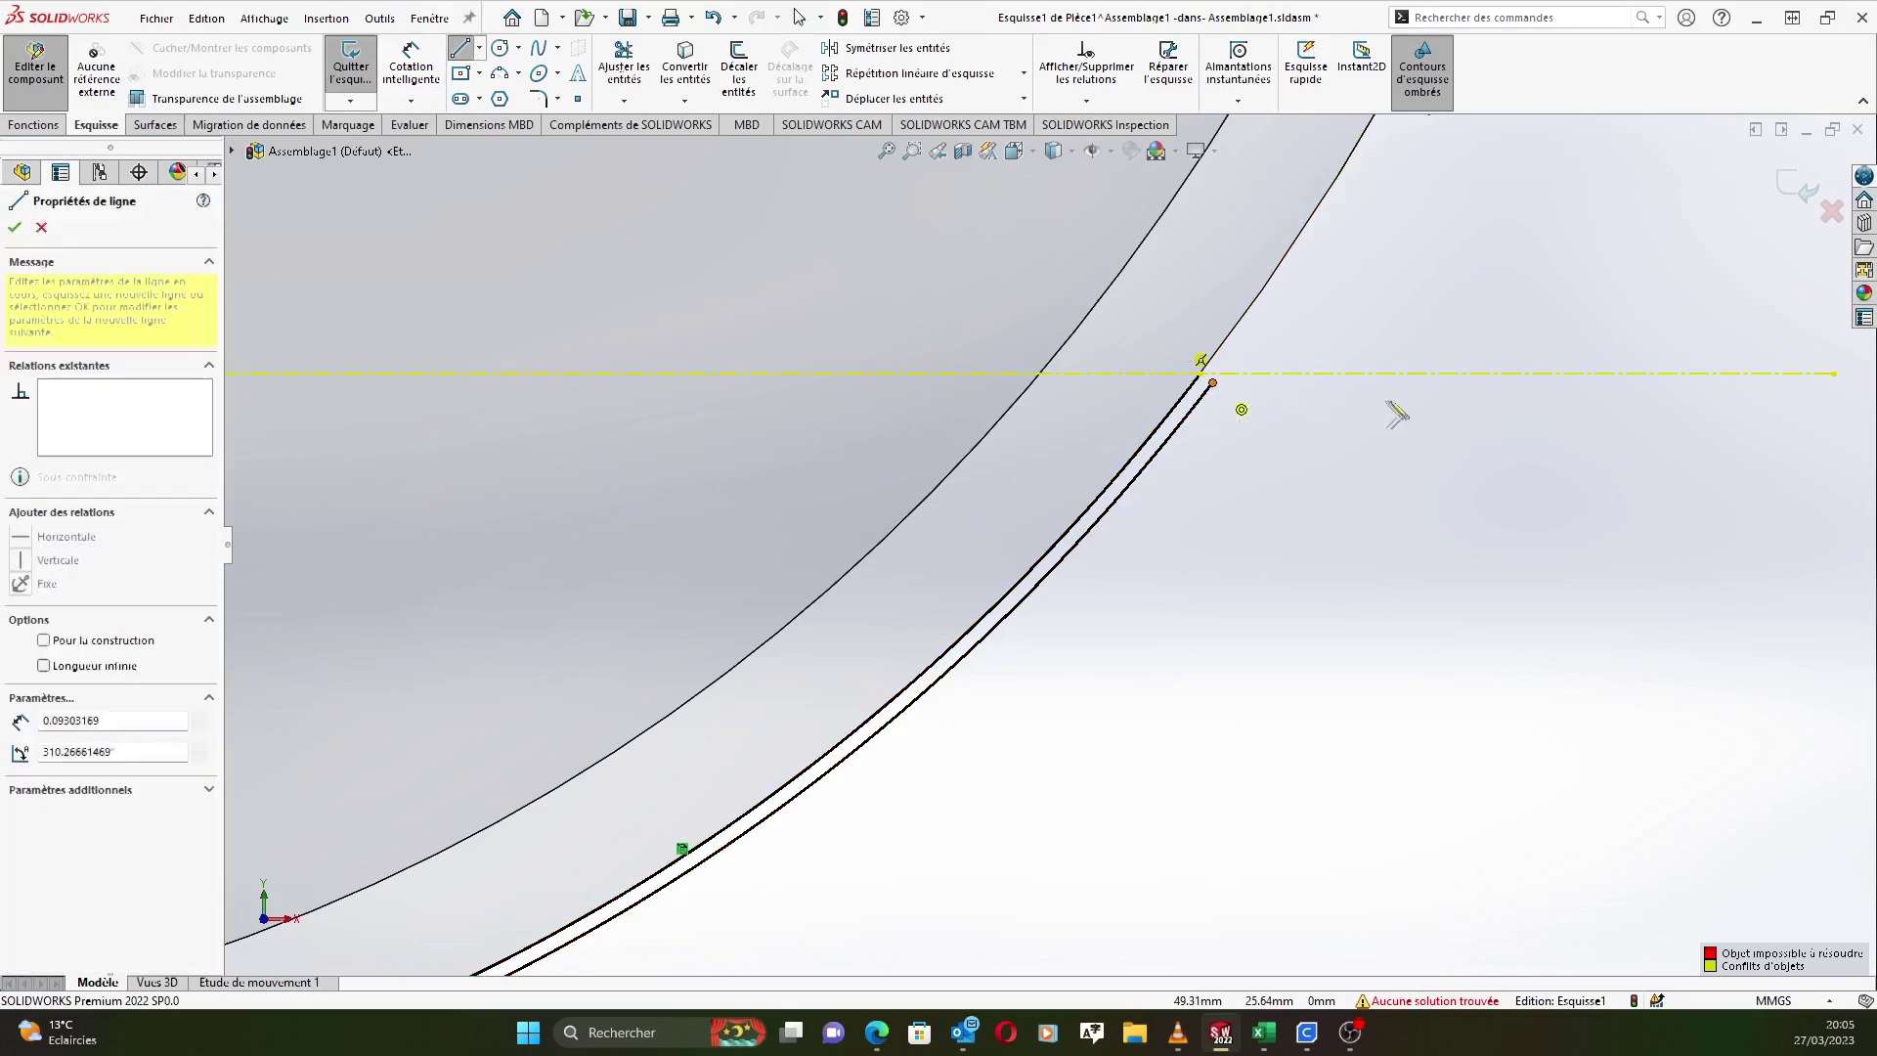
{"action": "left_click", "coordinate": [1453, 384]}
{"action": "right_click", "coordinate": [1448, 420]}
{"action": "left_click", "coordinate": [1467, 458]}
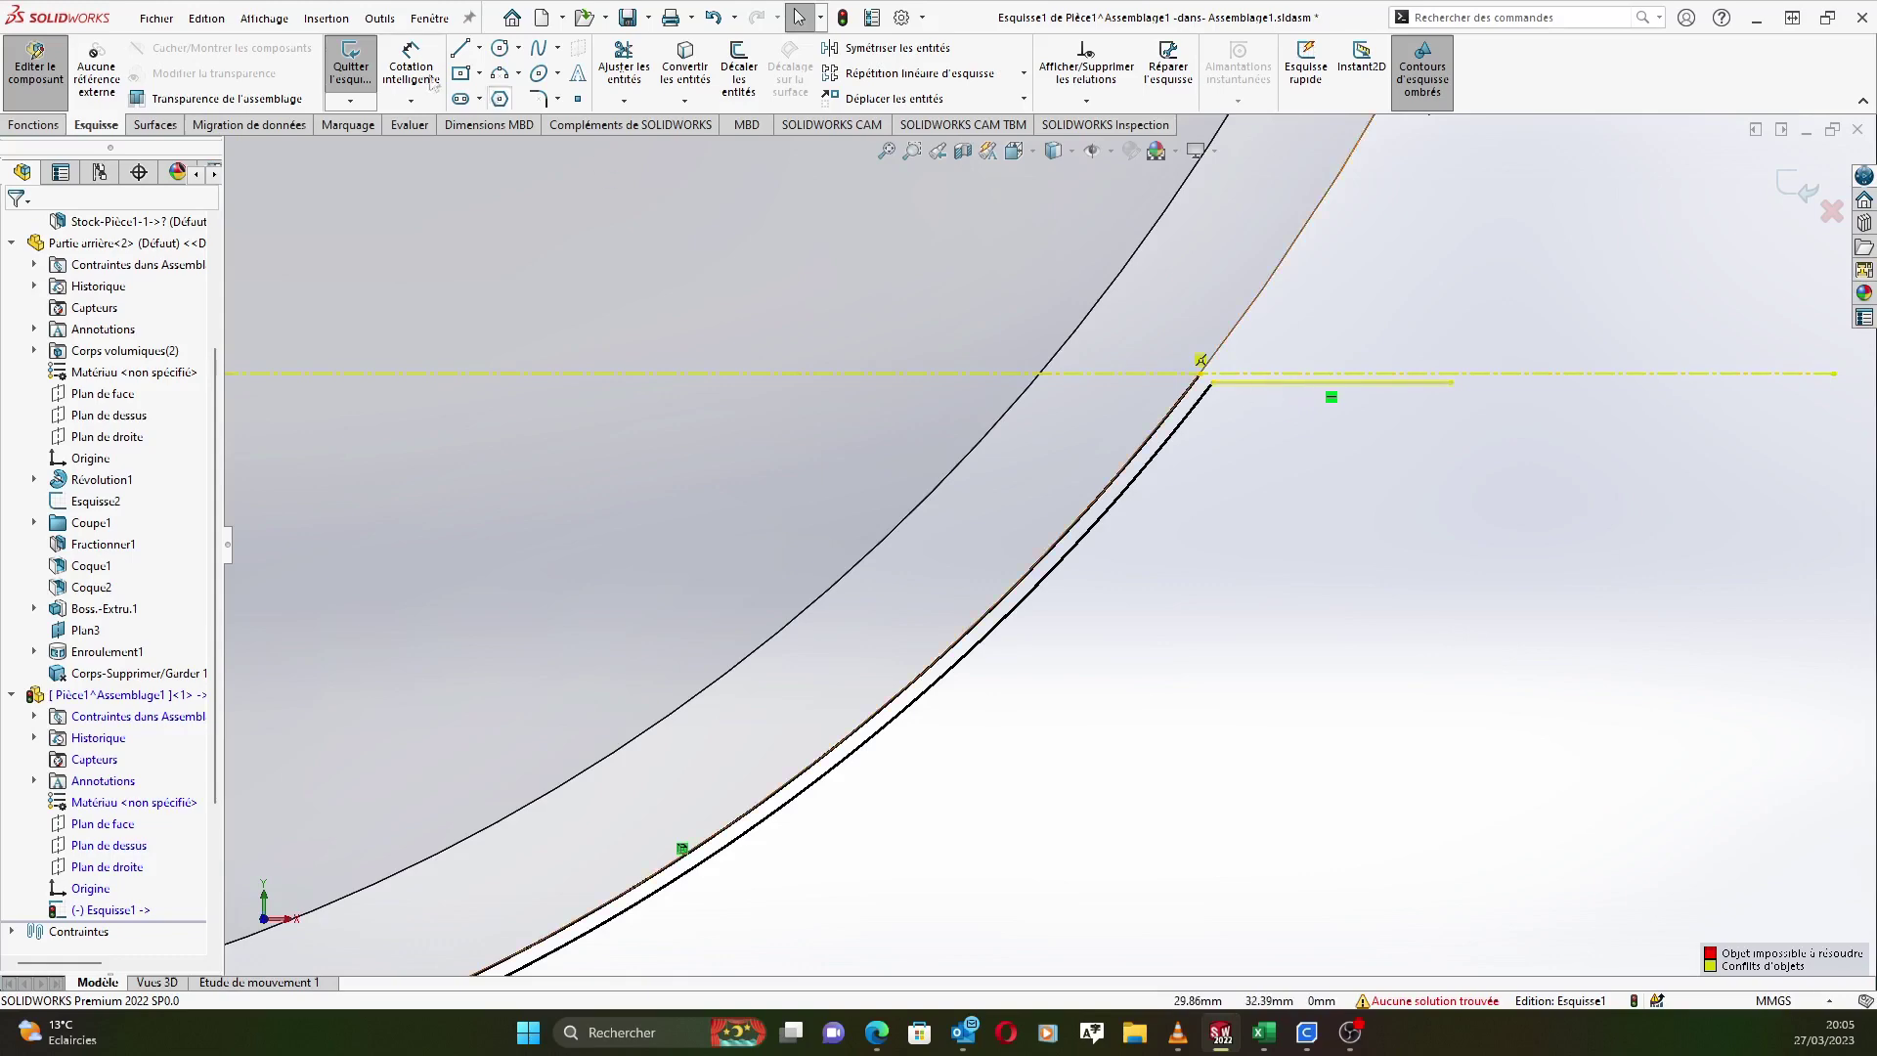
Dimension the length of the new horizontal ledge line above it.
{"action": "left_click", "coordinate": [410, 53]}
{"action": "left_click", "coordinate": [1389, 391]}
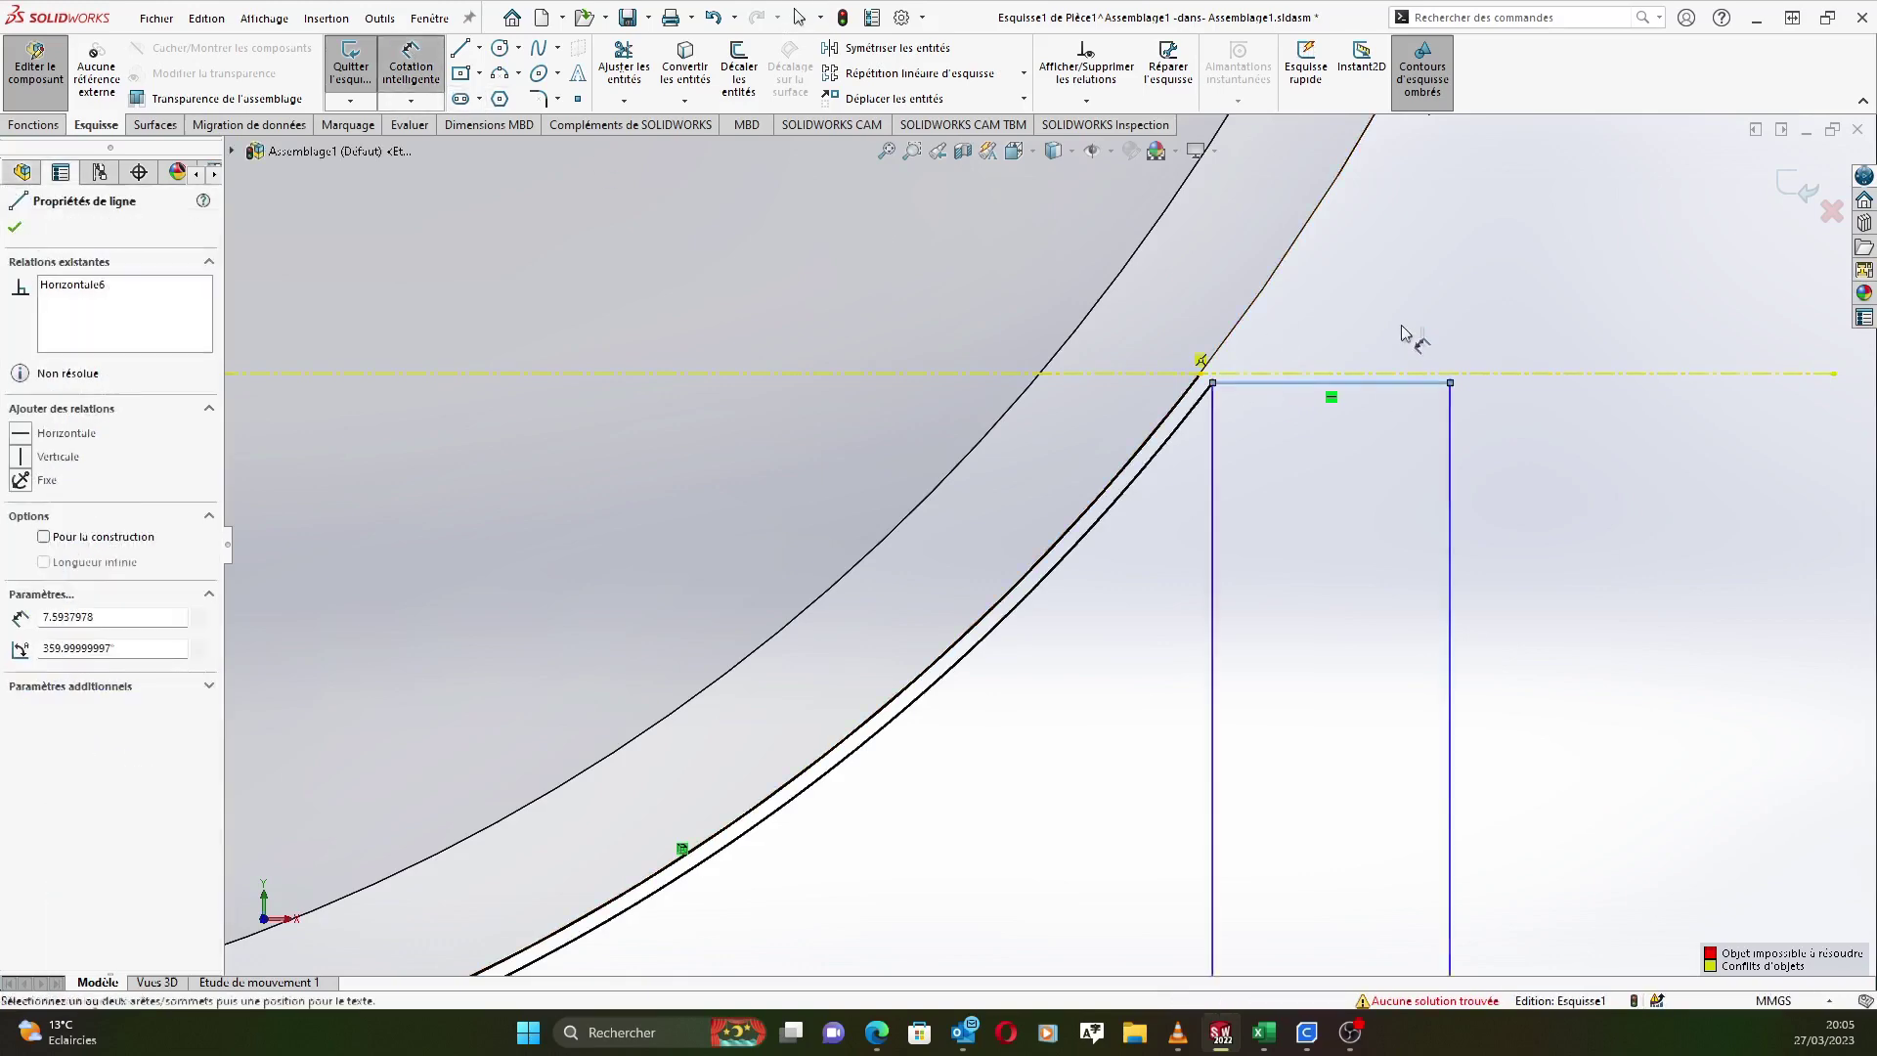
{"action": "left_click", "coordinate": [1451, 309]}
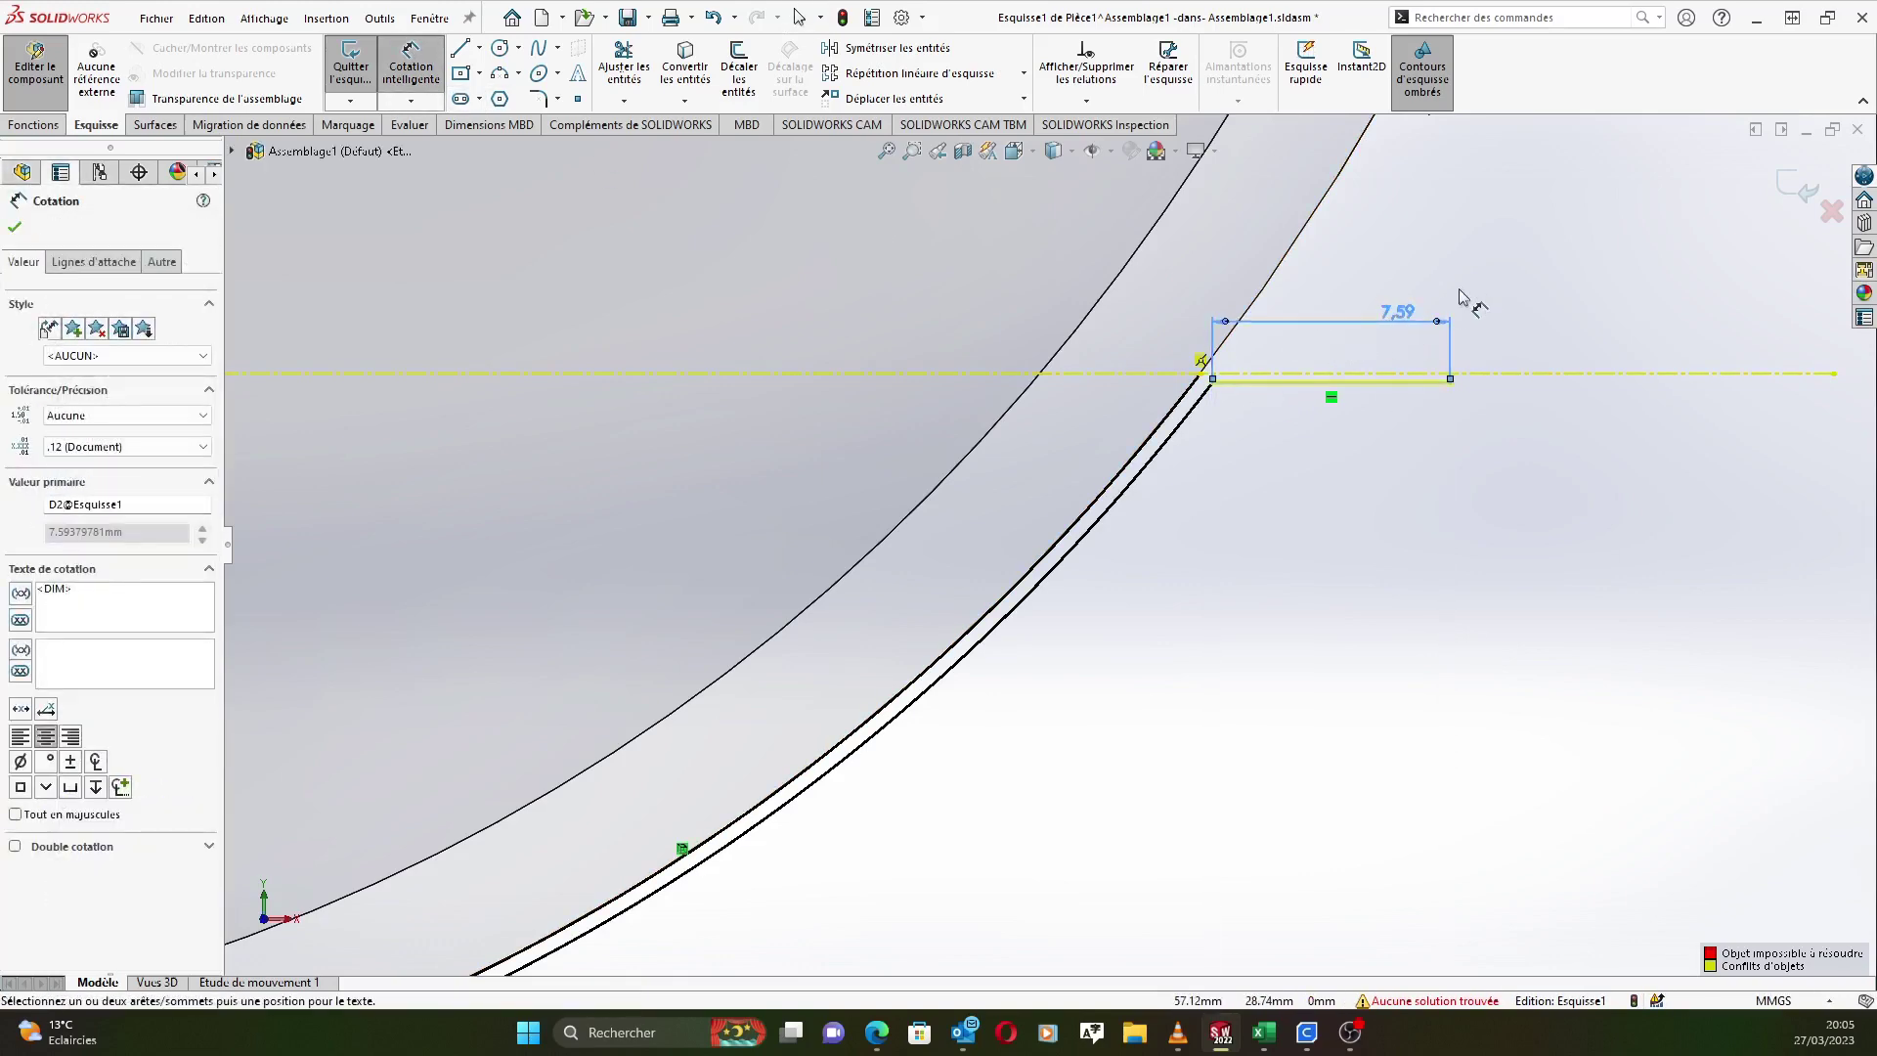
{"action": "left_click", "coordinate": [1202, 506]}
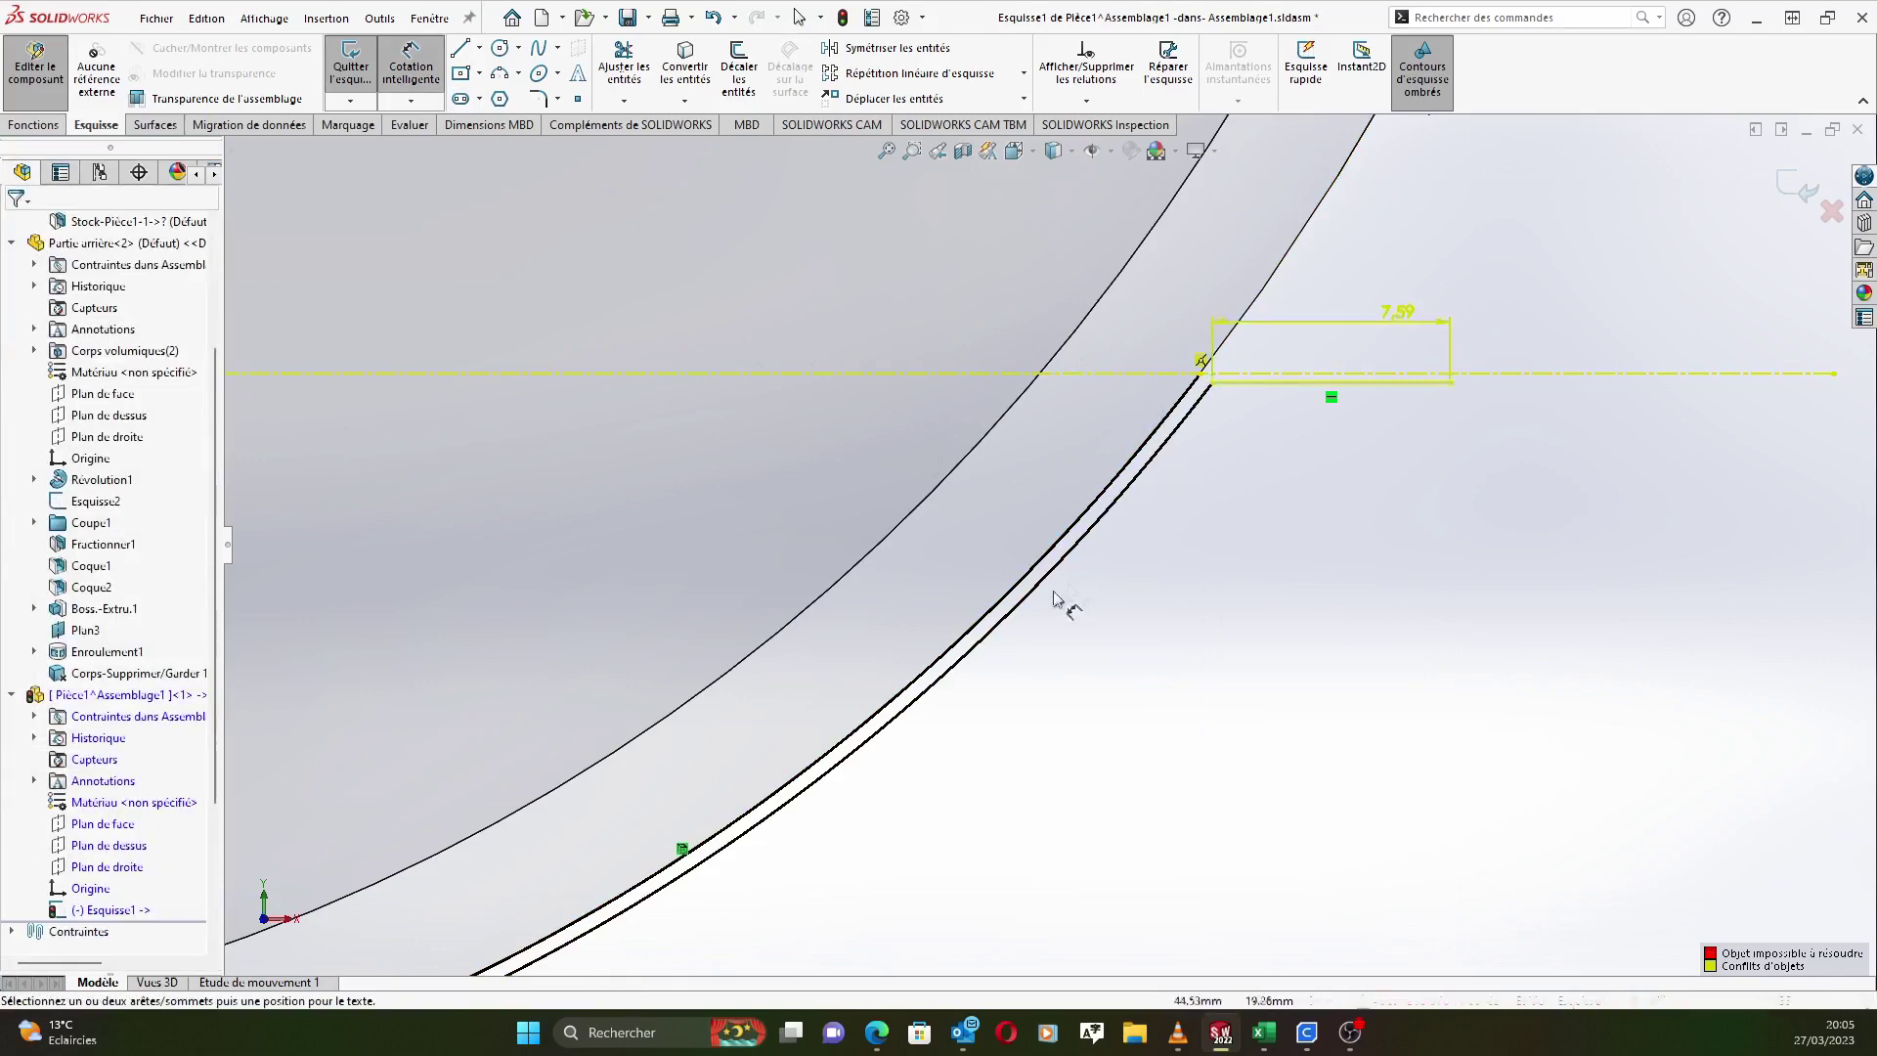
{"action": "scroll", "coordinate": [1040, 648], "scroll_direction": "up", "scroll_amount": 3}
{"action": "scroll", "coordinate": [1046, 650], "scroll_direction": "down", "scroll_amount": 3}
{"action": "scroll", "coordinate": [1017, 653], "scroll_direction": "up", "scroll_amount": 3}
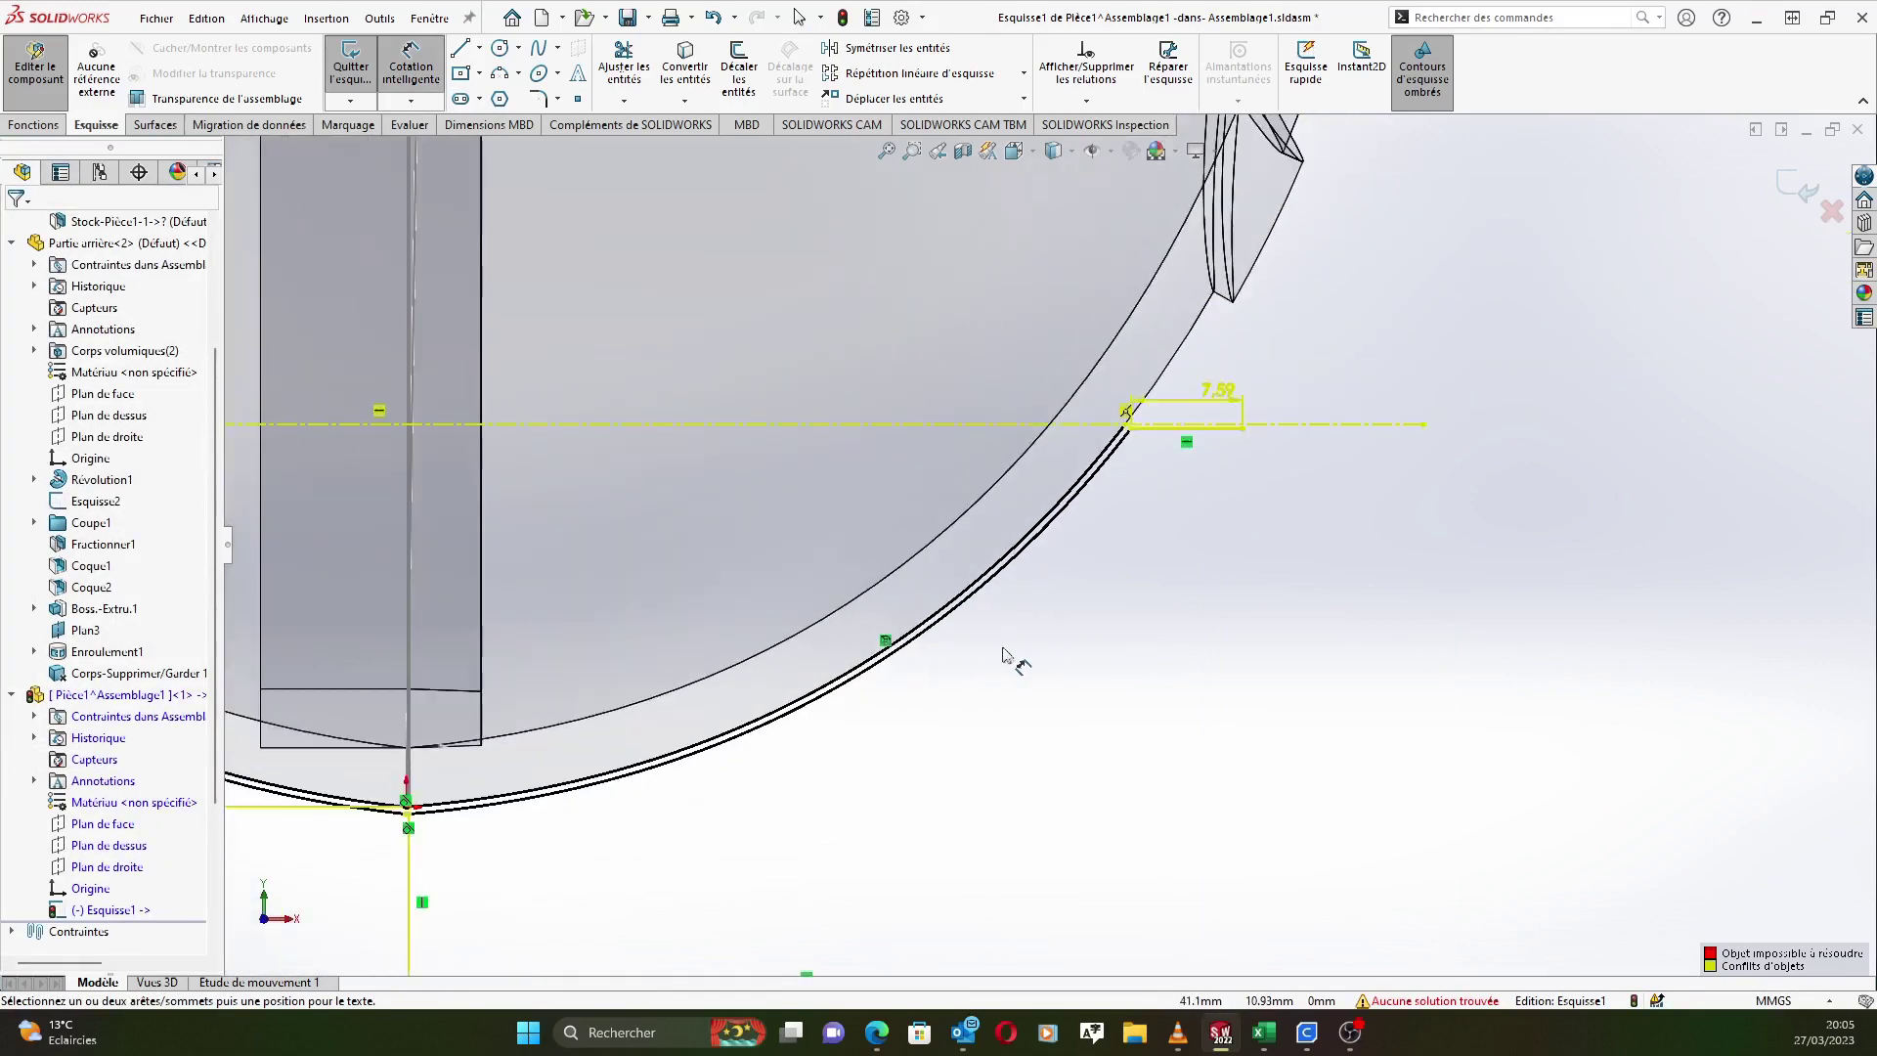
{"action": "scroll", "coordinate": [997, 657], "scroll_direction": "up", "scroll_amount": 2}
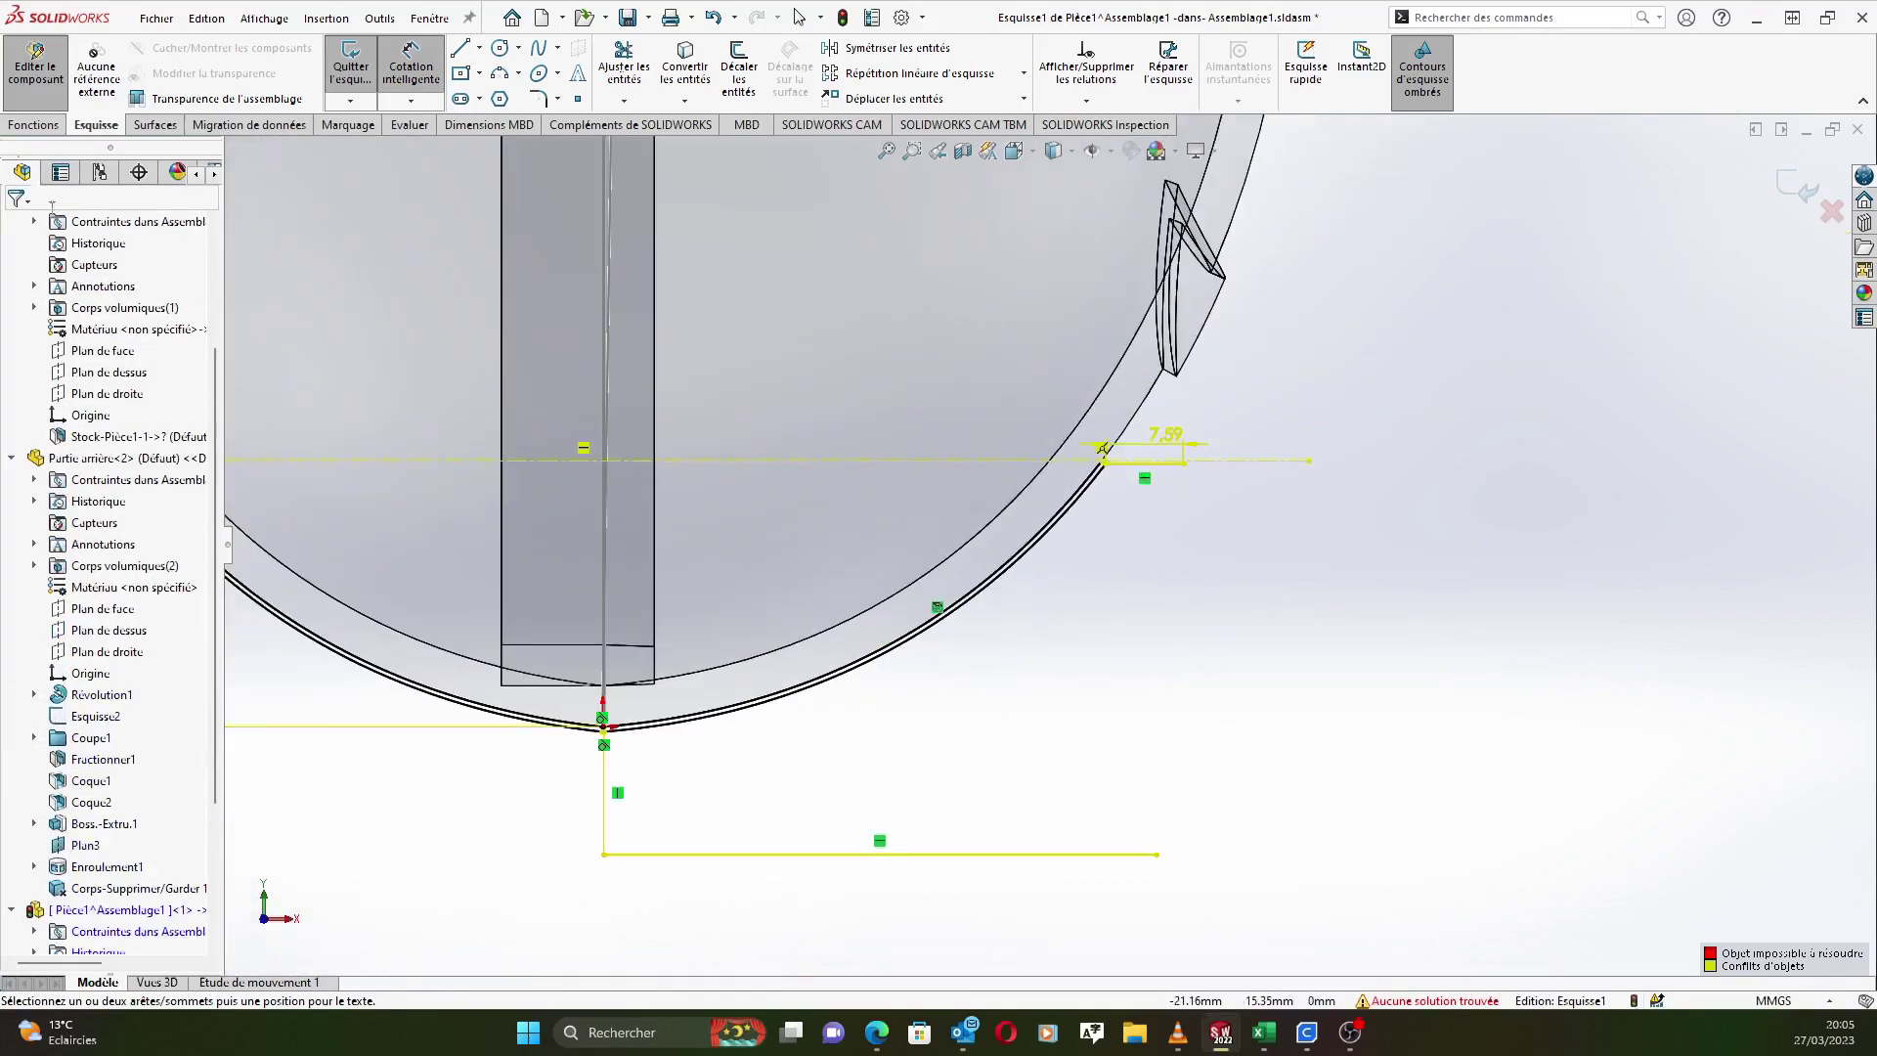
{"action": "scroll", "coordinate": [548, 764], "scroll_direction": "up", "scroll_amount": 4}
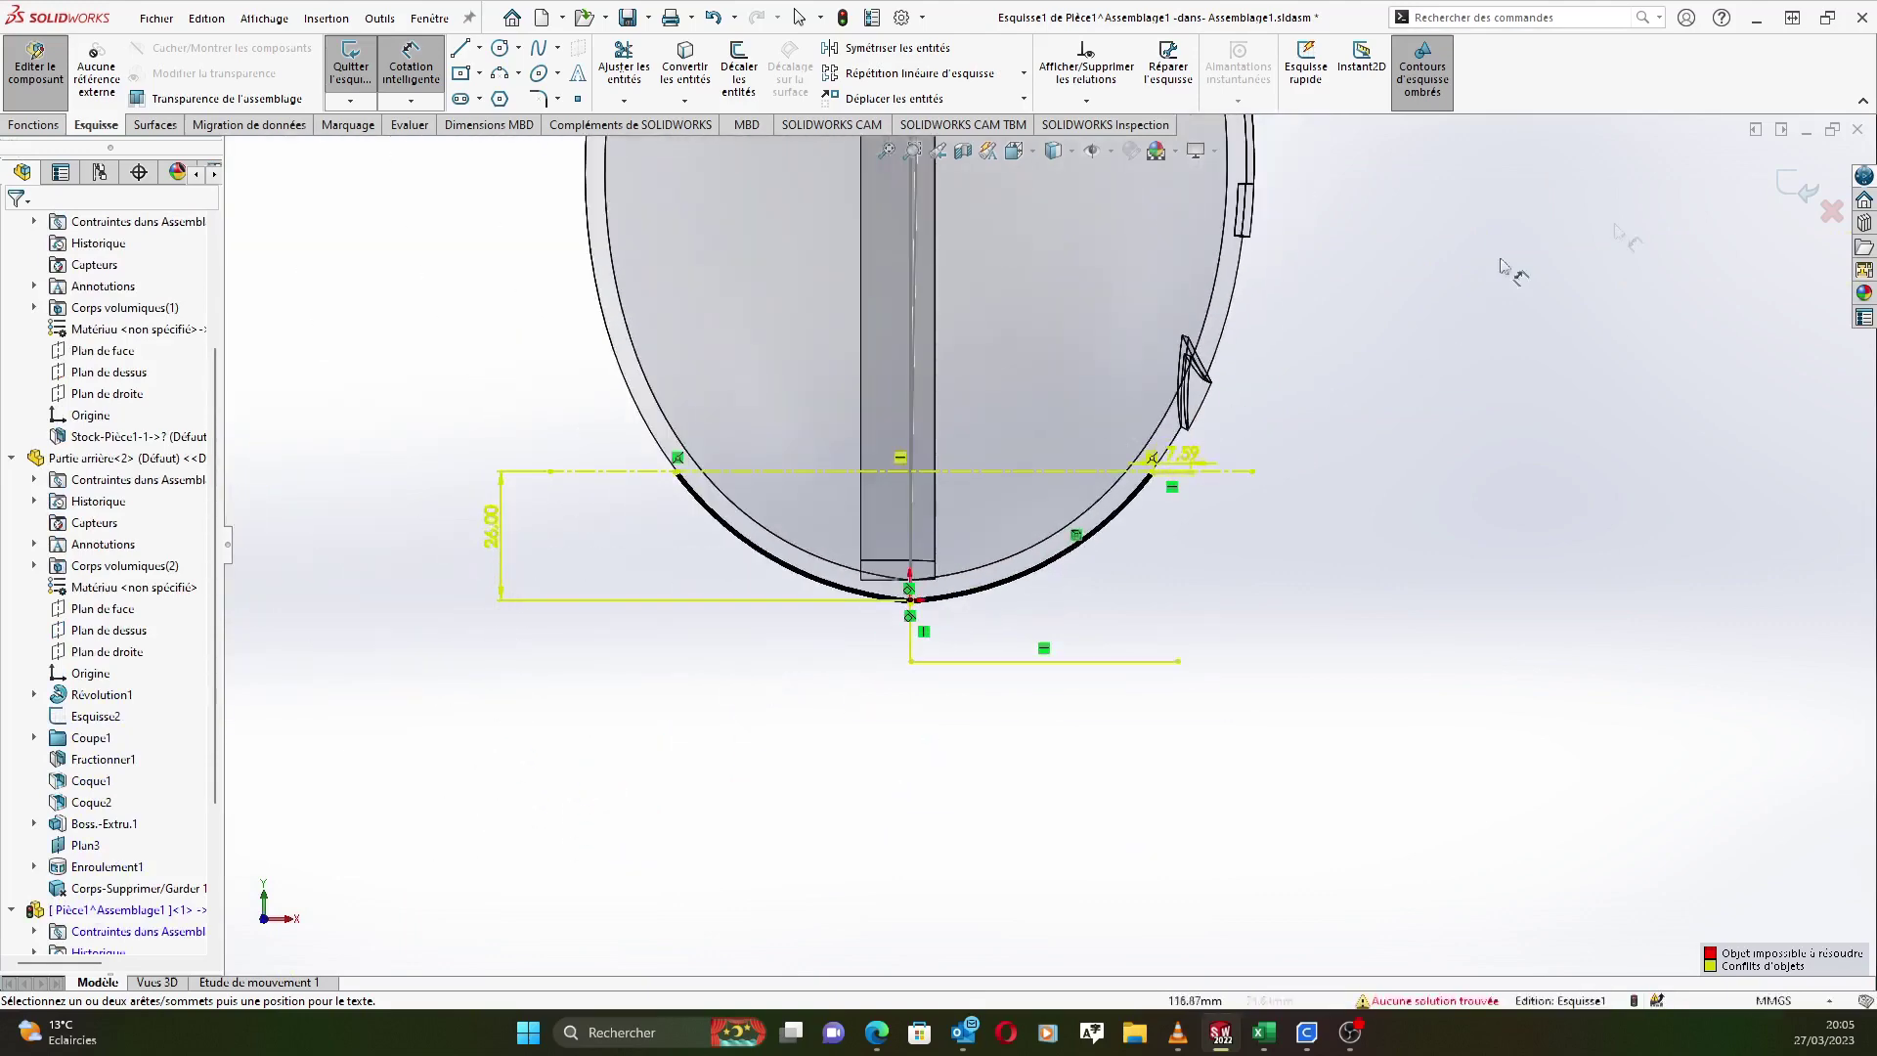
{"action": "key", "text": "Escape"}
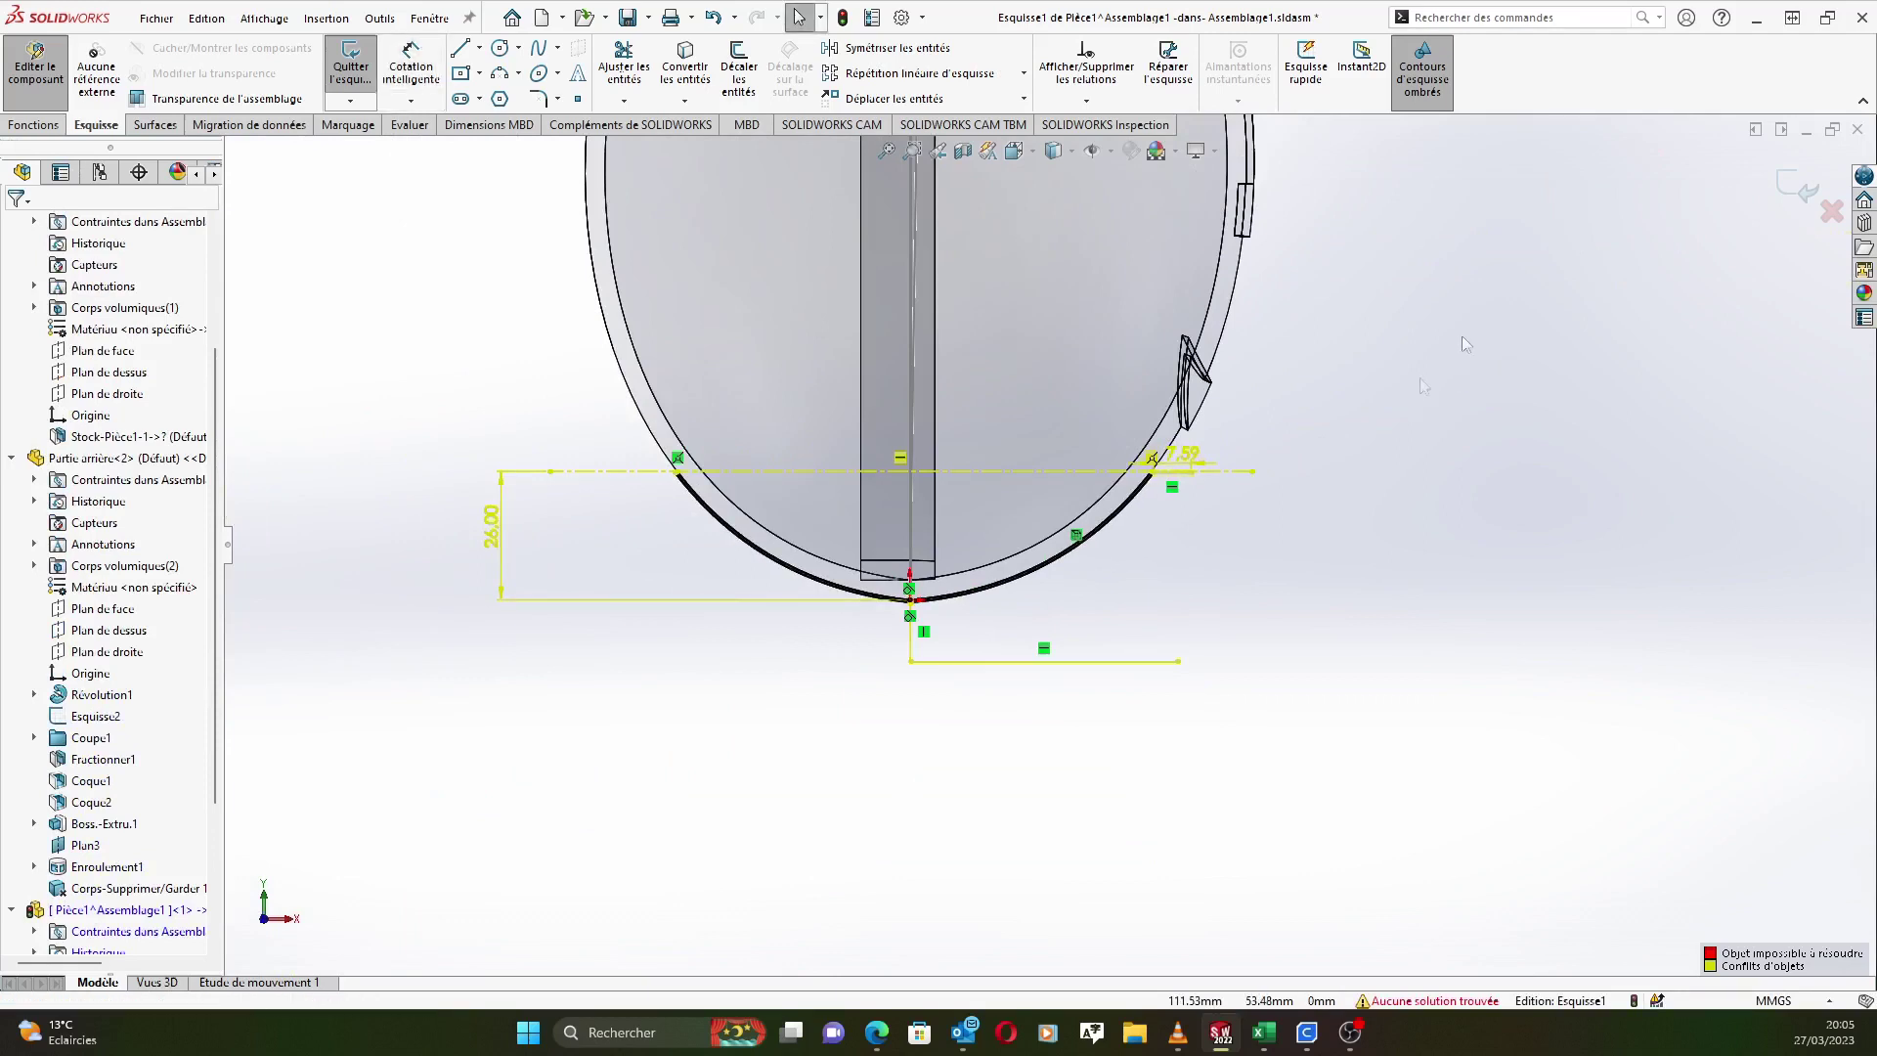
Diagnose the sketch conflict with SketchXpert, examine the proposed solution, and close it without accepting.
{"action": "left_click", "coordinate": [1434, 1004]}
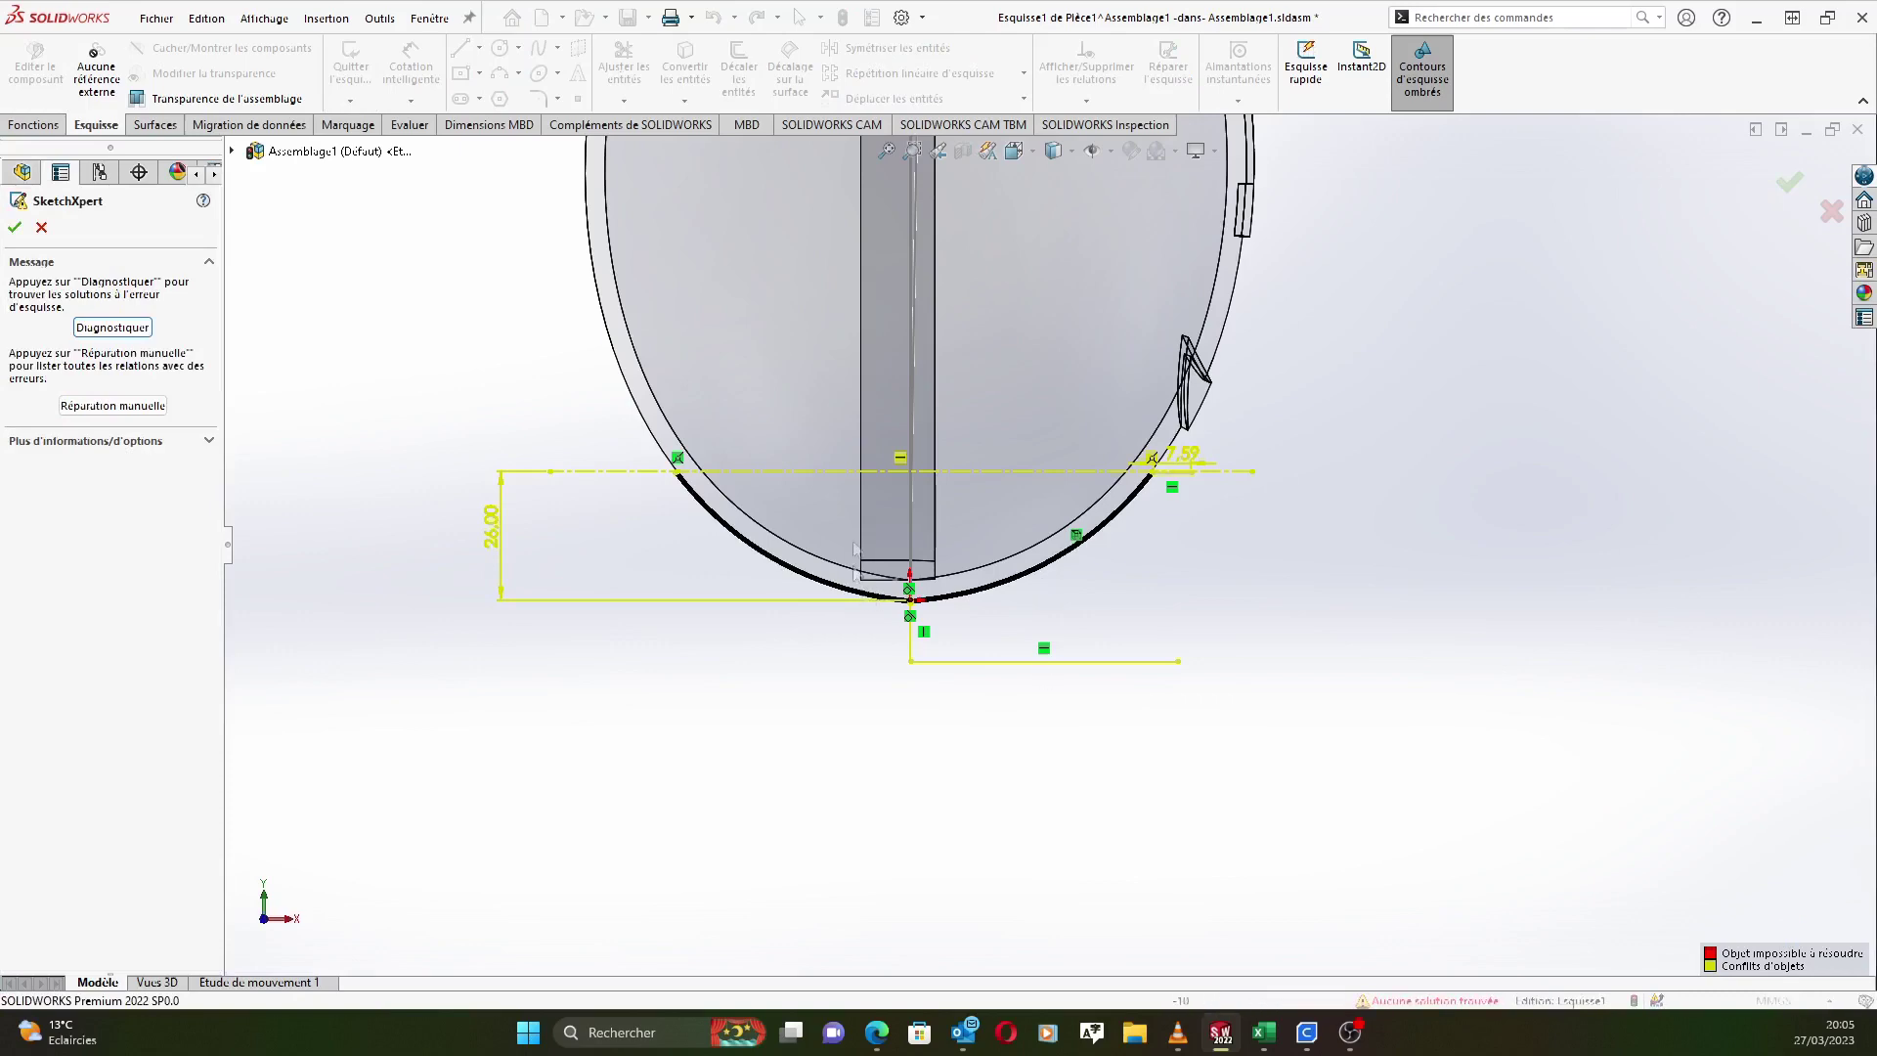
{"action": "scroll", "coordinate": [872, 535], "scroll_direction": "up", "scroll_amount": 6}
{"action": "scroll", "coordinate": [968, 599], "scroll_direction": "down", "scroll_amount": 4}
{"action": "scroll", "coordinate": [968, 598], "scroll_direction": "down", "scroll_amount": 6}
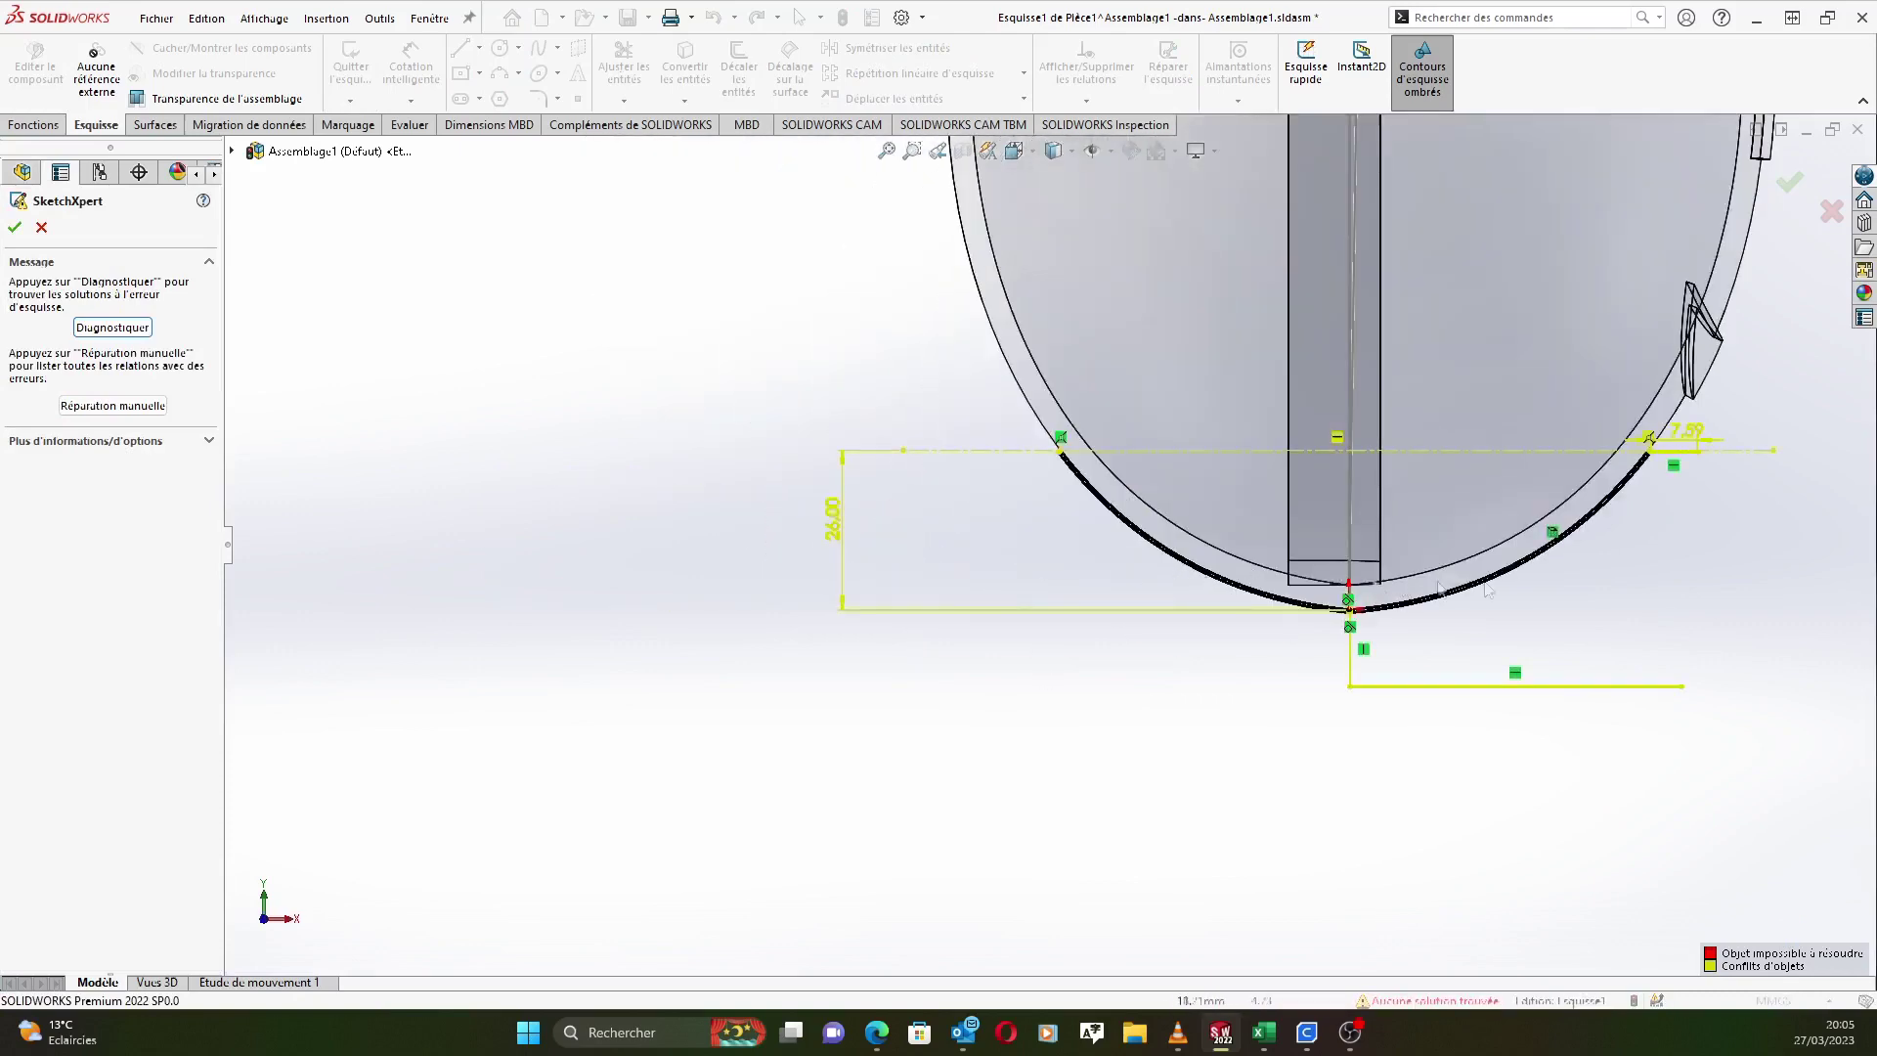
{"action": "left_click", "coordinate": [107, 328]}
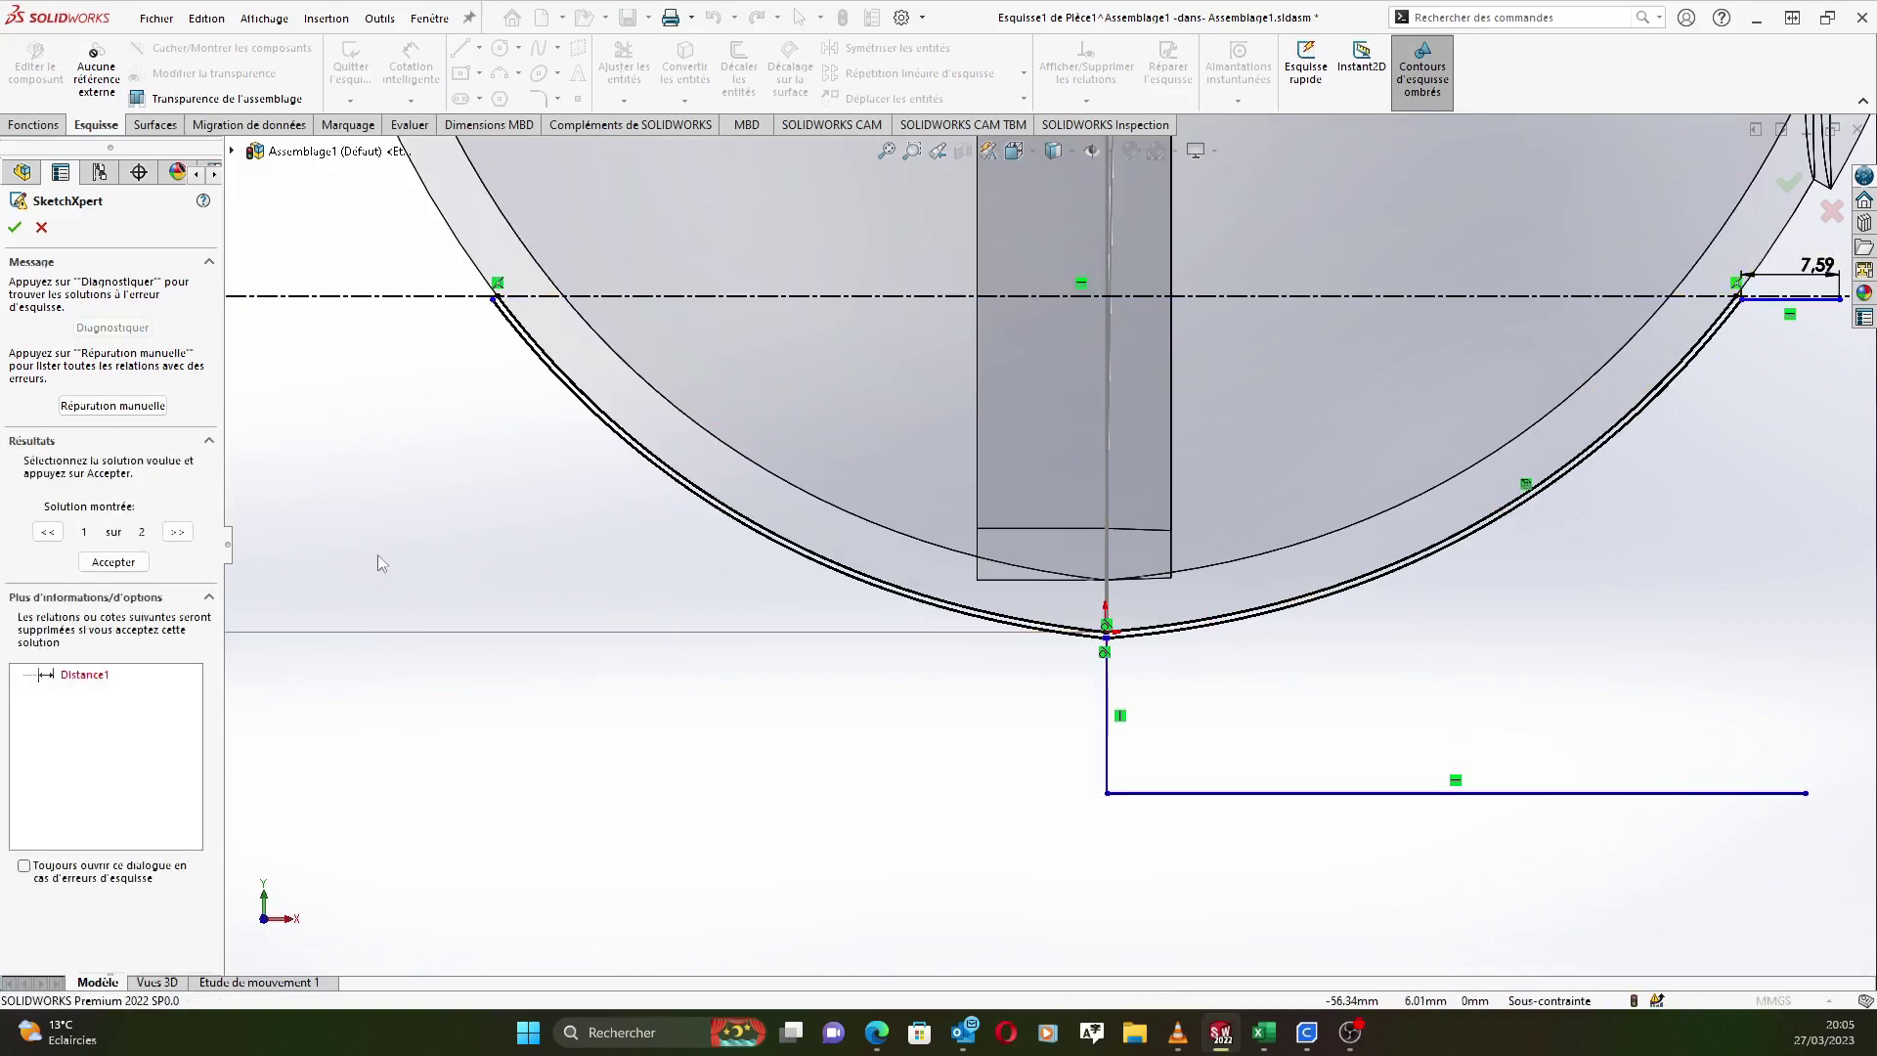
{"action": "scroll", "coordinate": [392, 466], "scroll_direction": "up", "scroll_amount": 2}
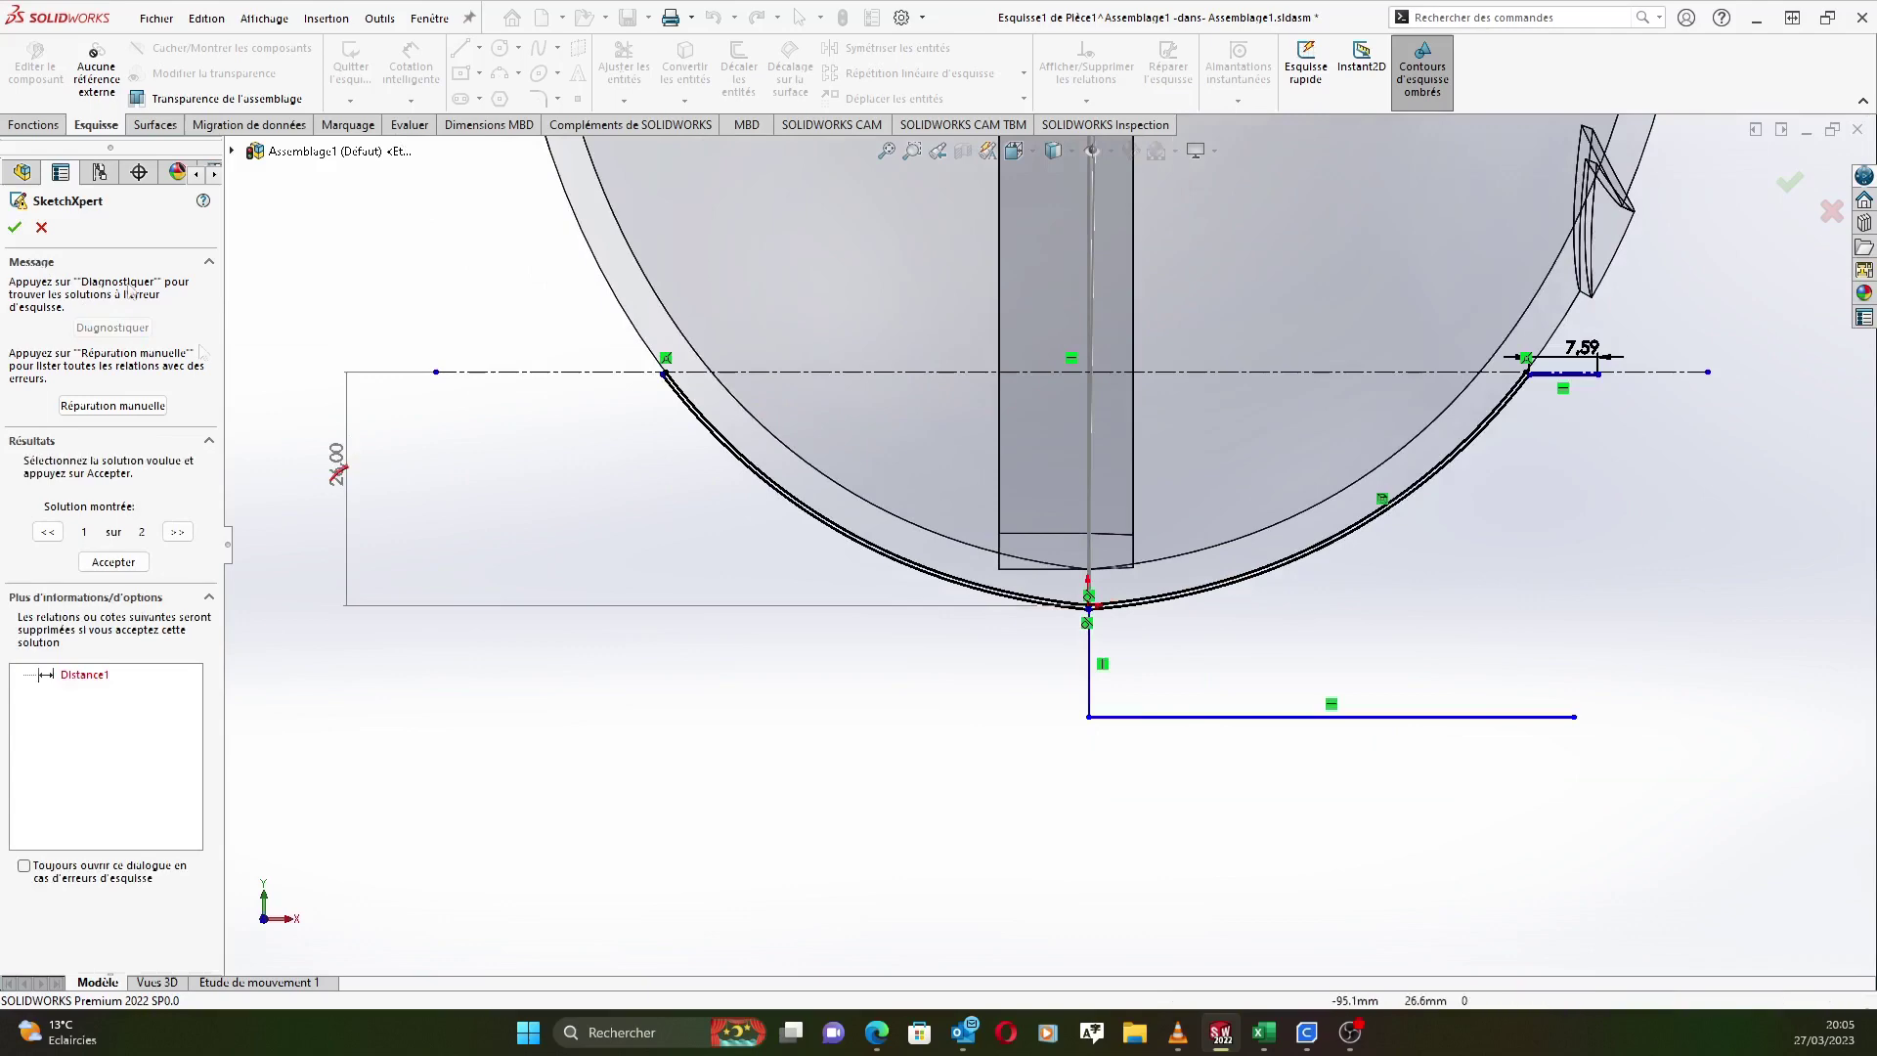
{"action": "left_click", "coordinate": [14, 229]}
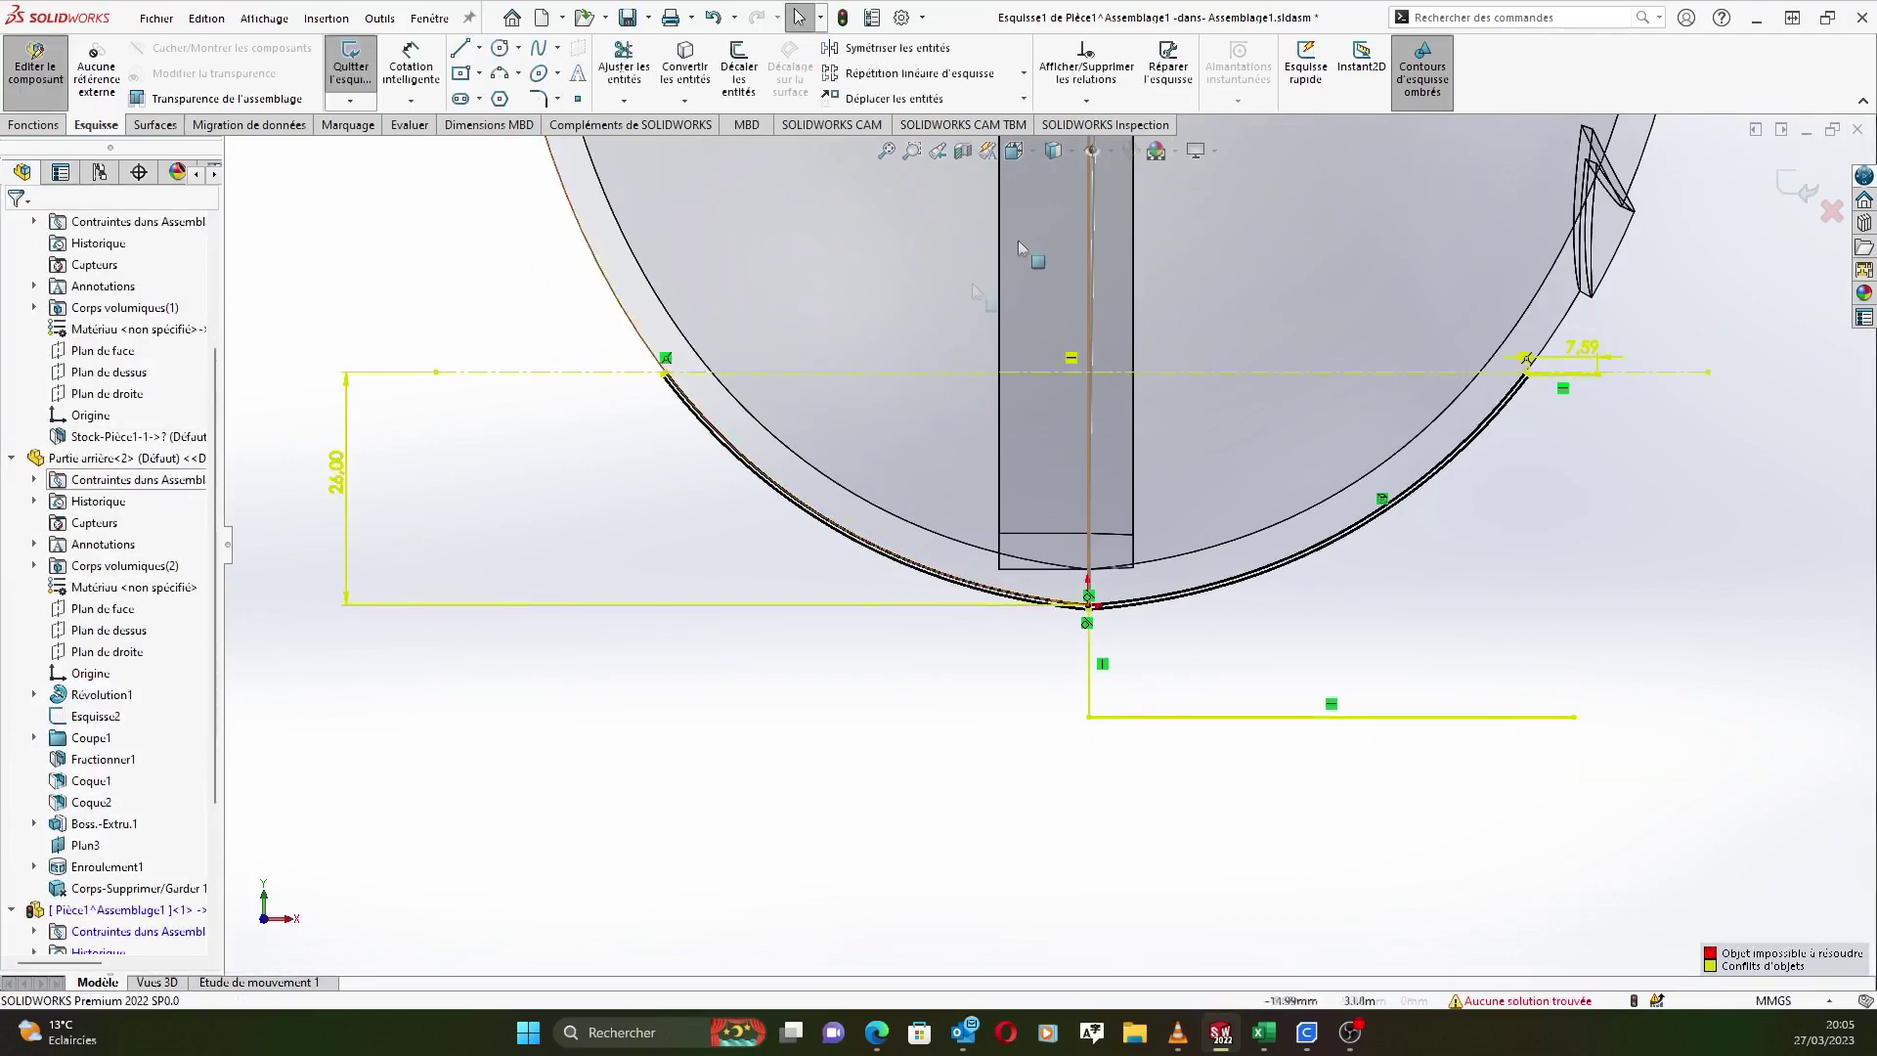
Diagnose the sketch with SketchXpert and accept the solution that removes the 26 mm distance dimension, Distance1, of the horizontal construction line.
{"action": "left_click", "coordinate": [1524, 1002]}
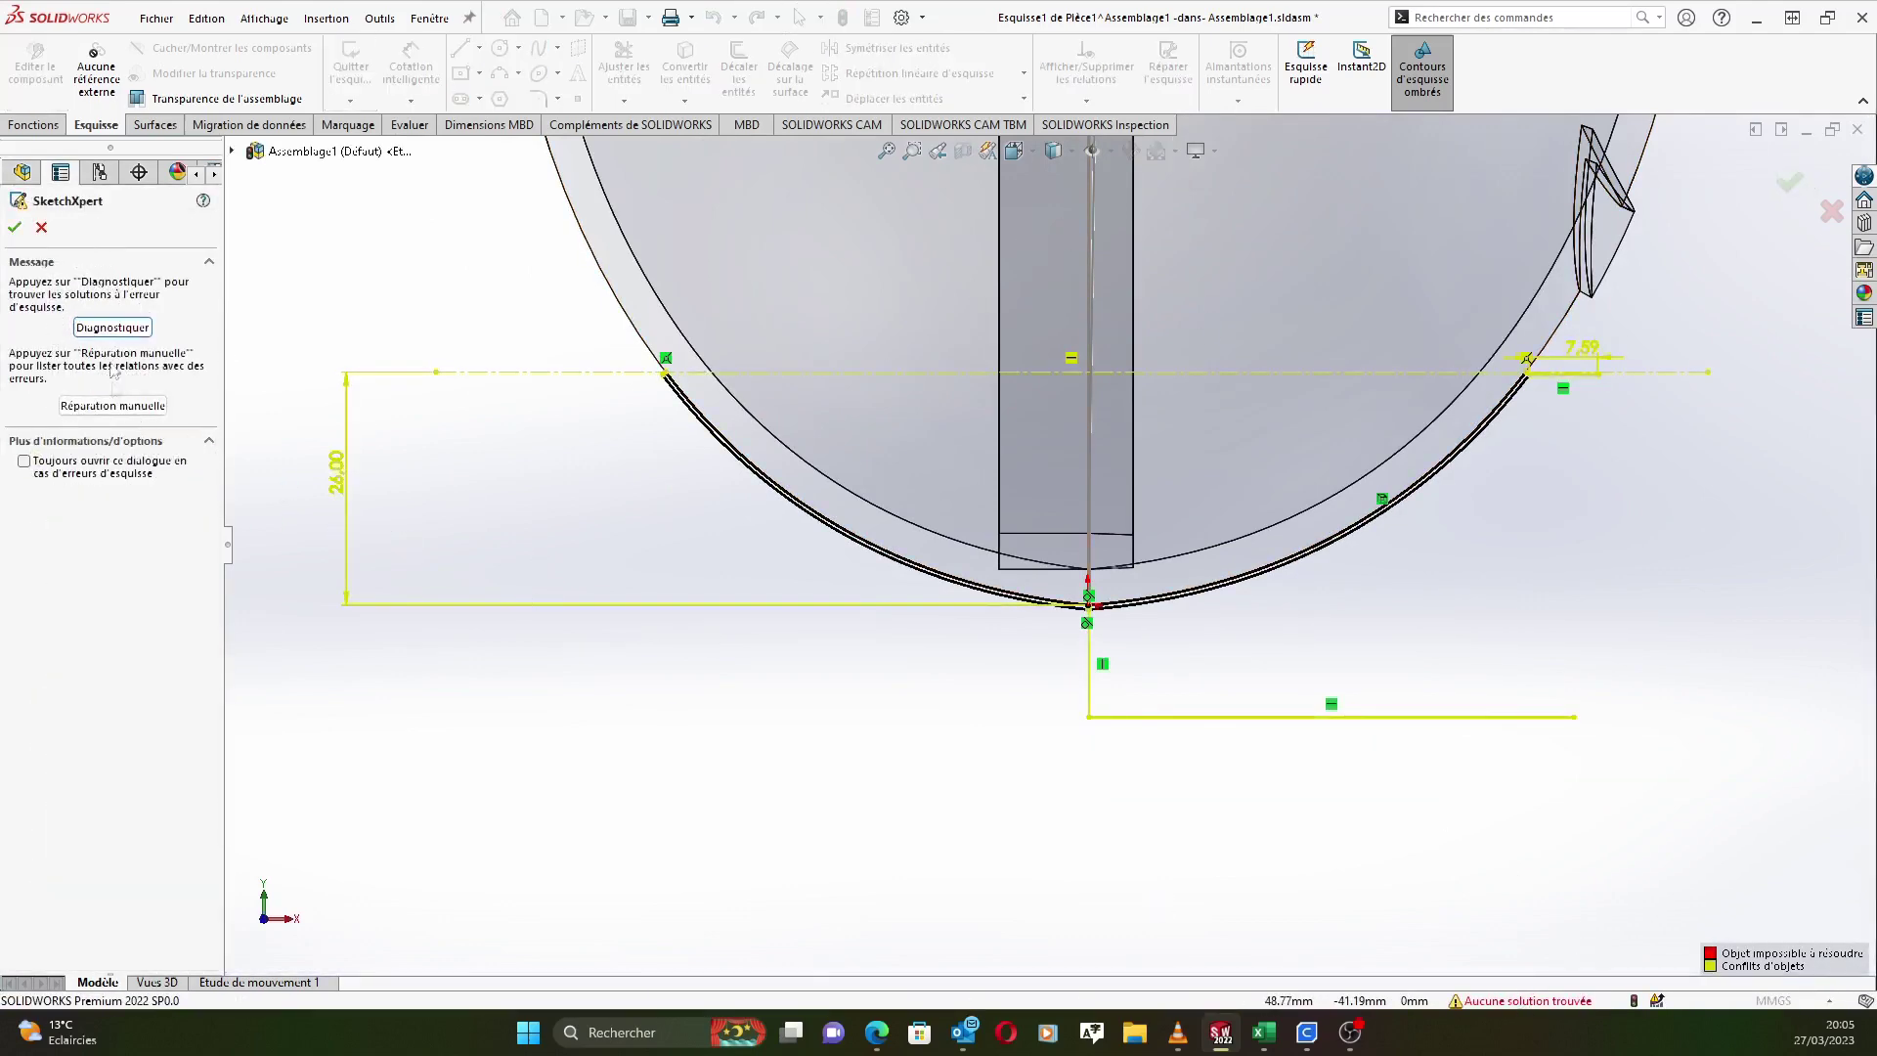
{"action": "left_click", "coordinate": [109, 328]}
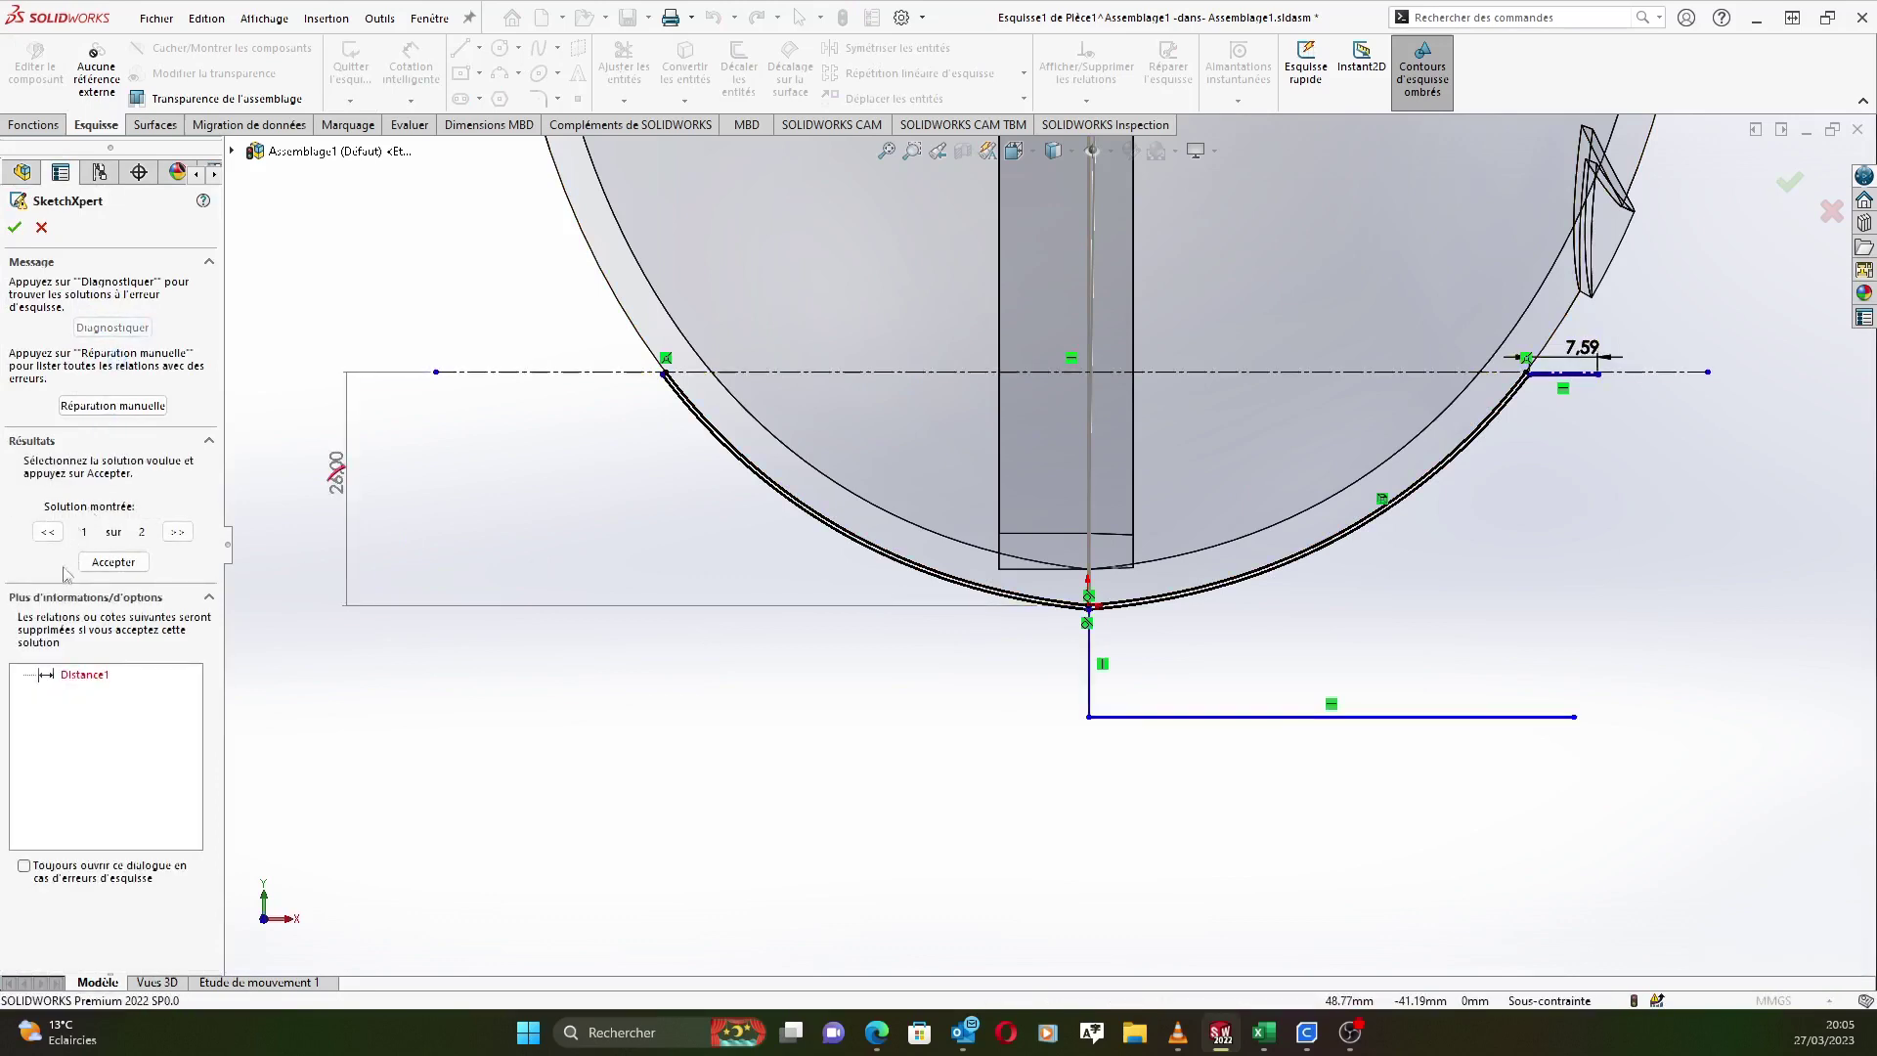
{"action": "left_click", "coordinate": [76, 679]}
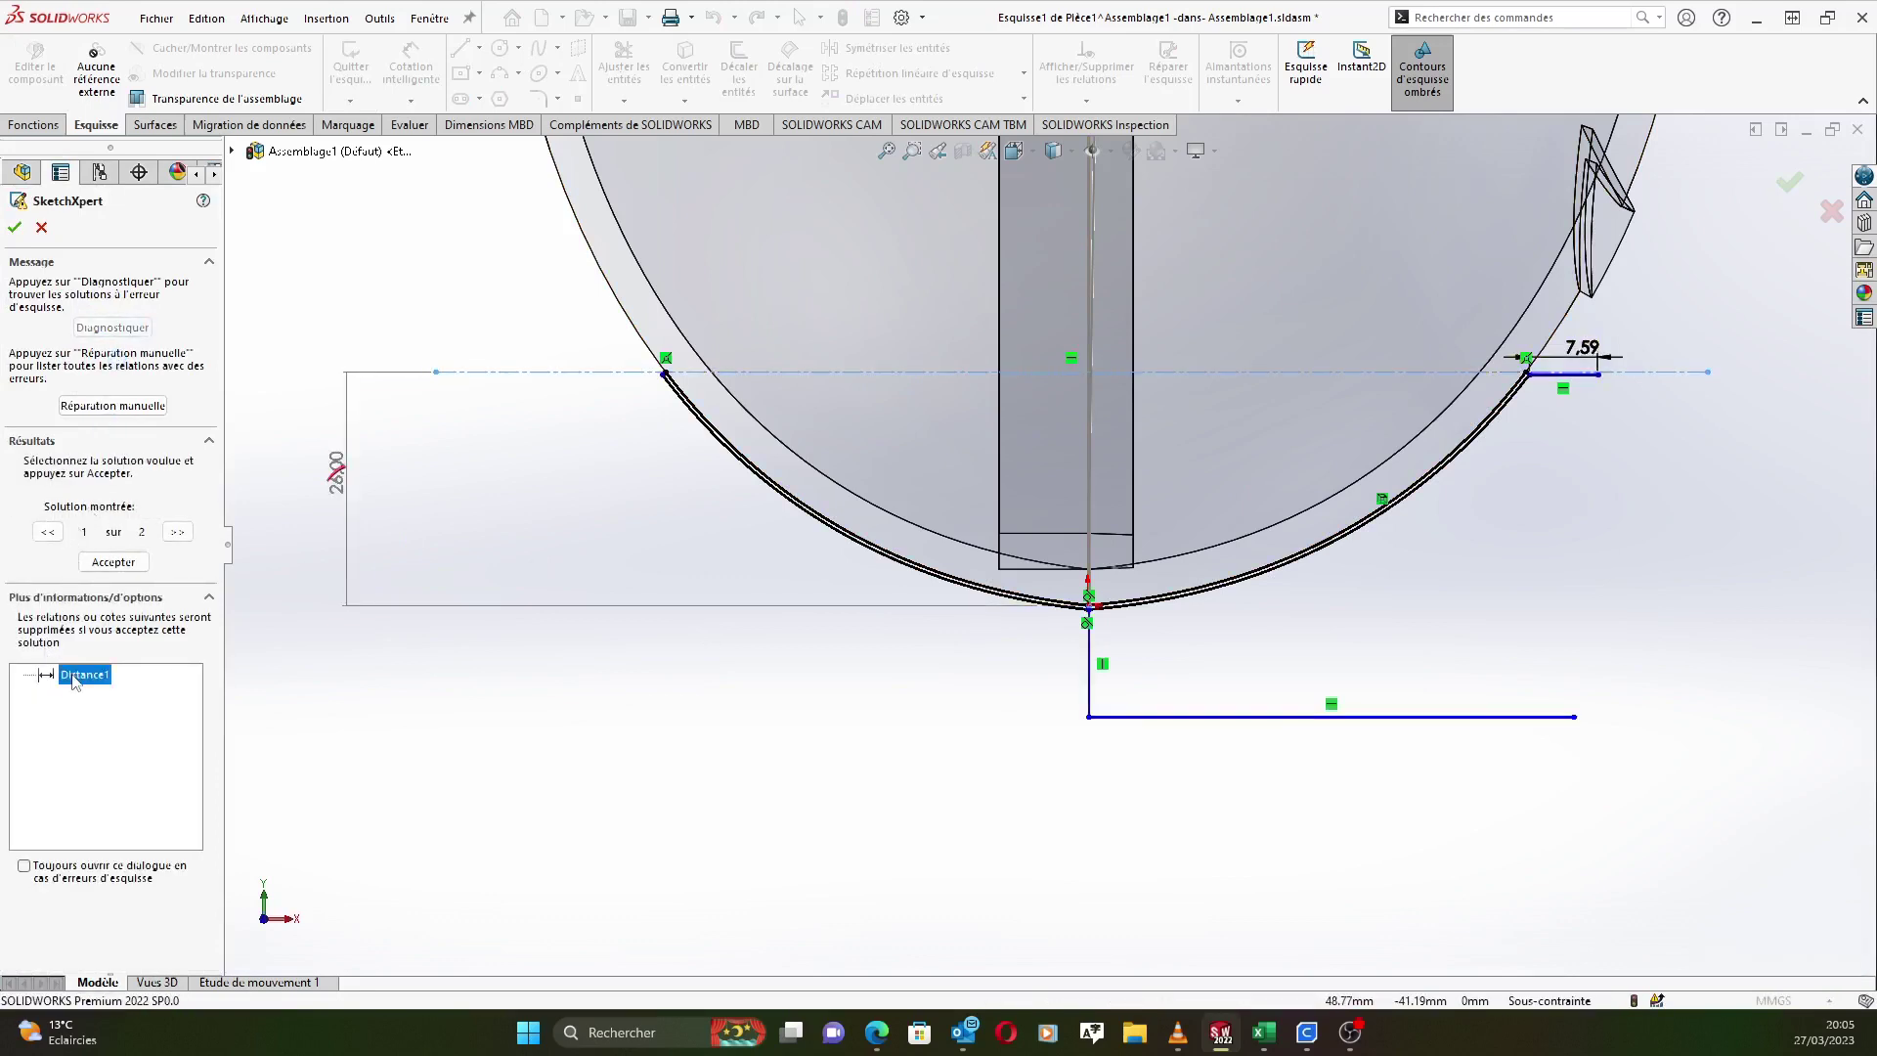
{"action": "left_click", "coordinate": [114, 562]}
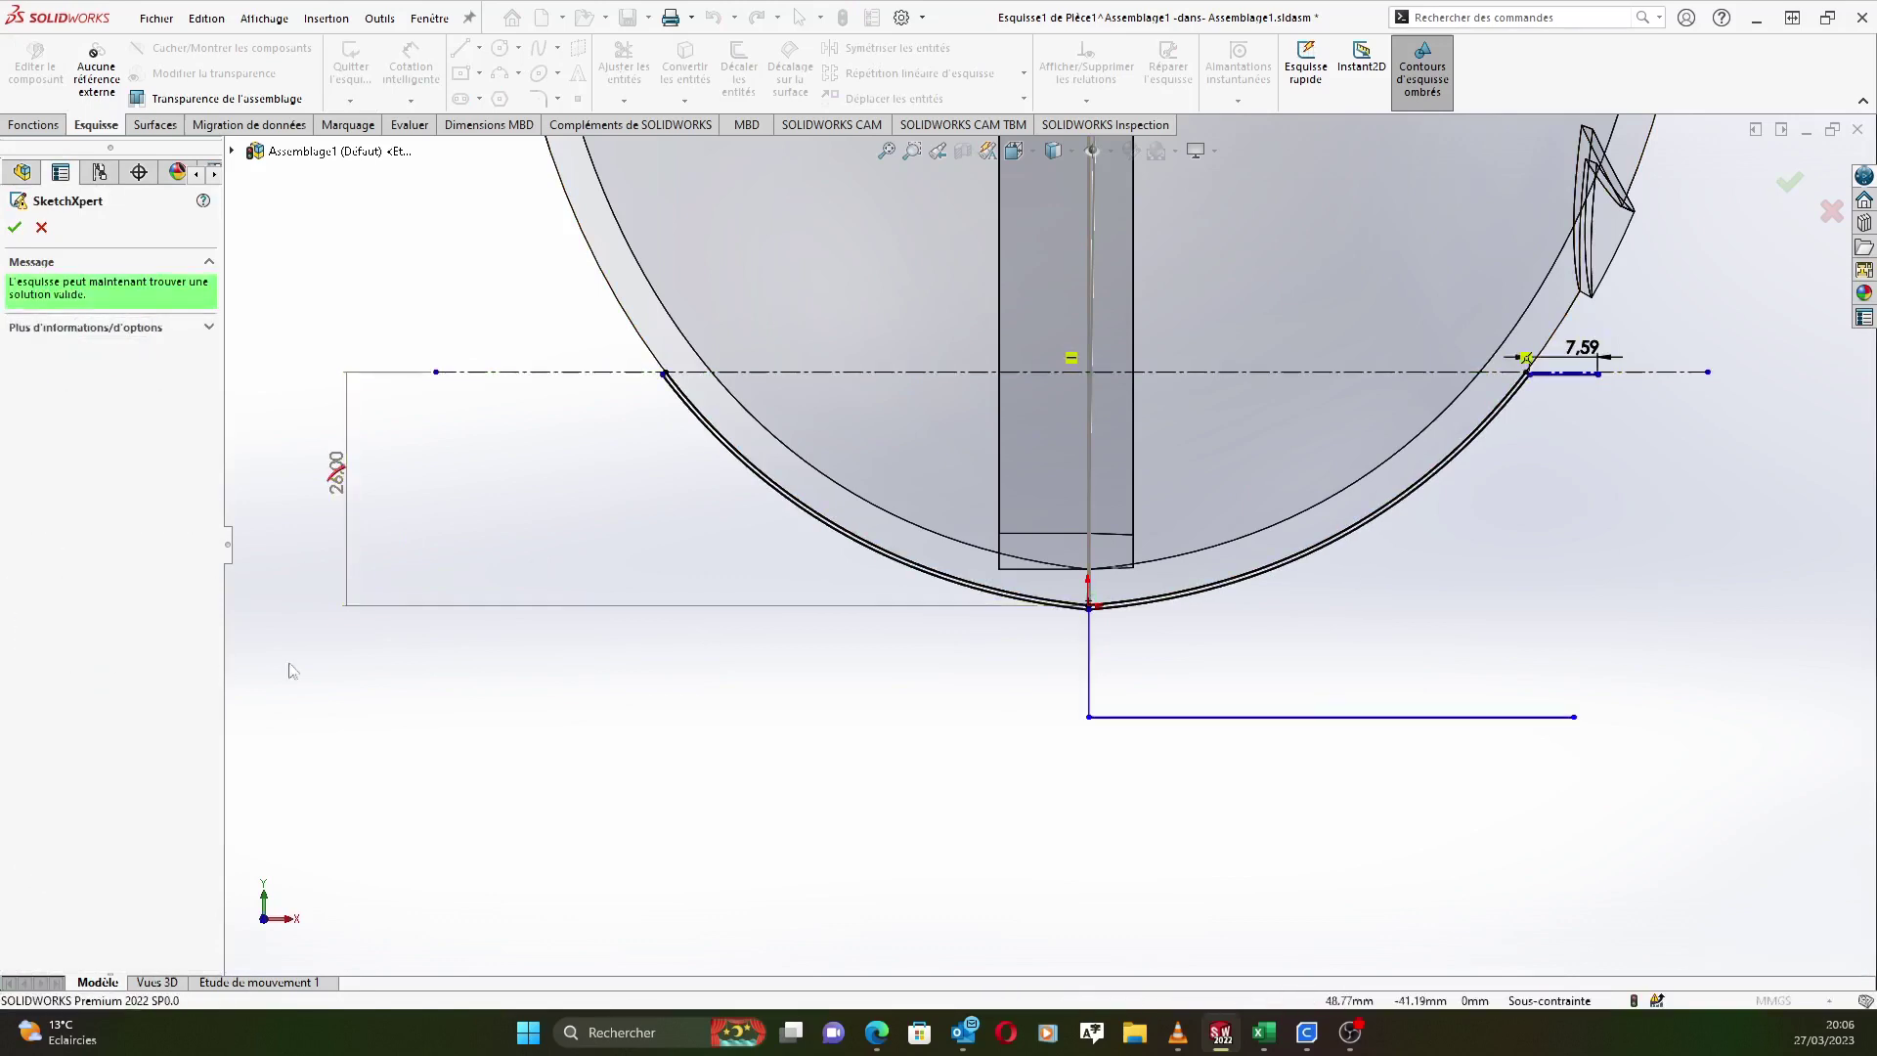
{"action": "left_click", "coordinate": [14, 228]}
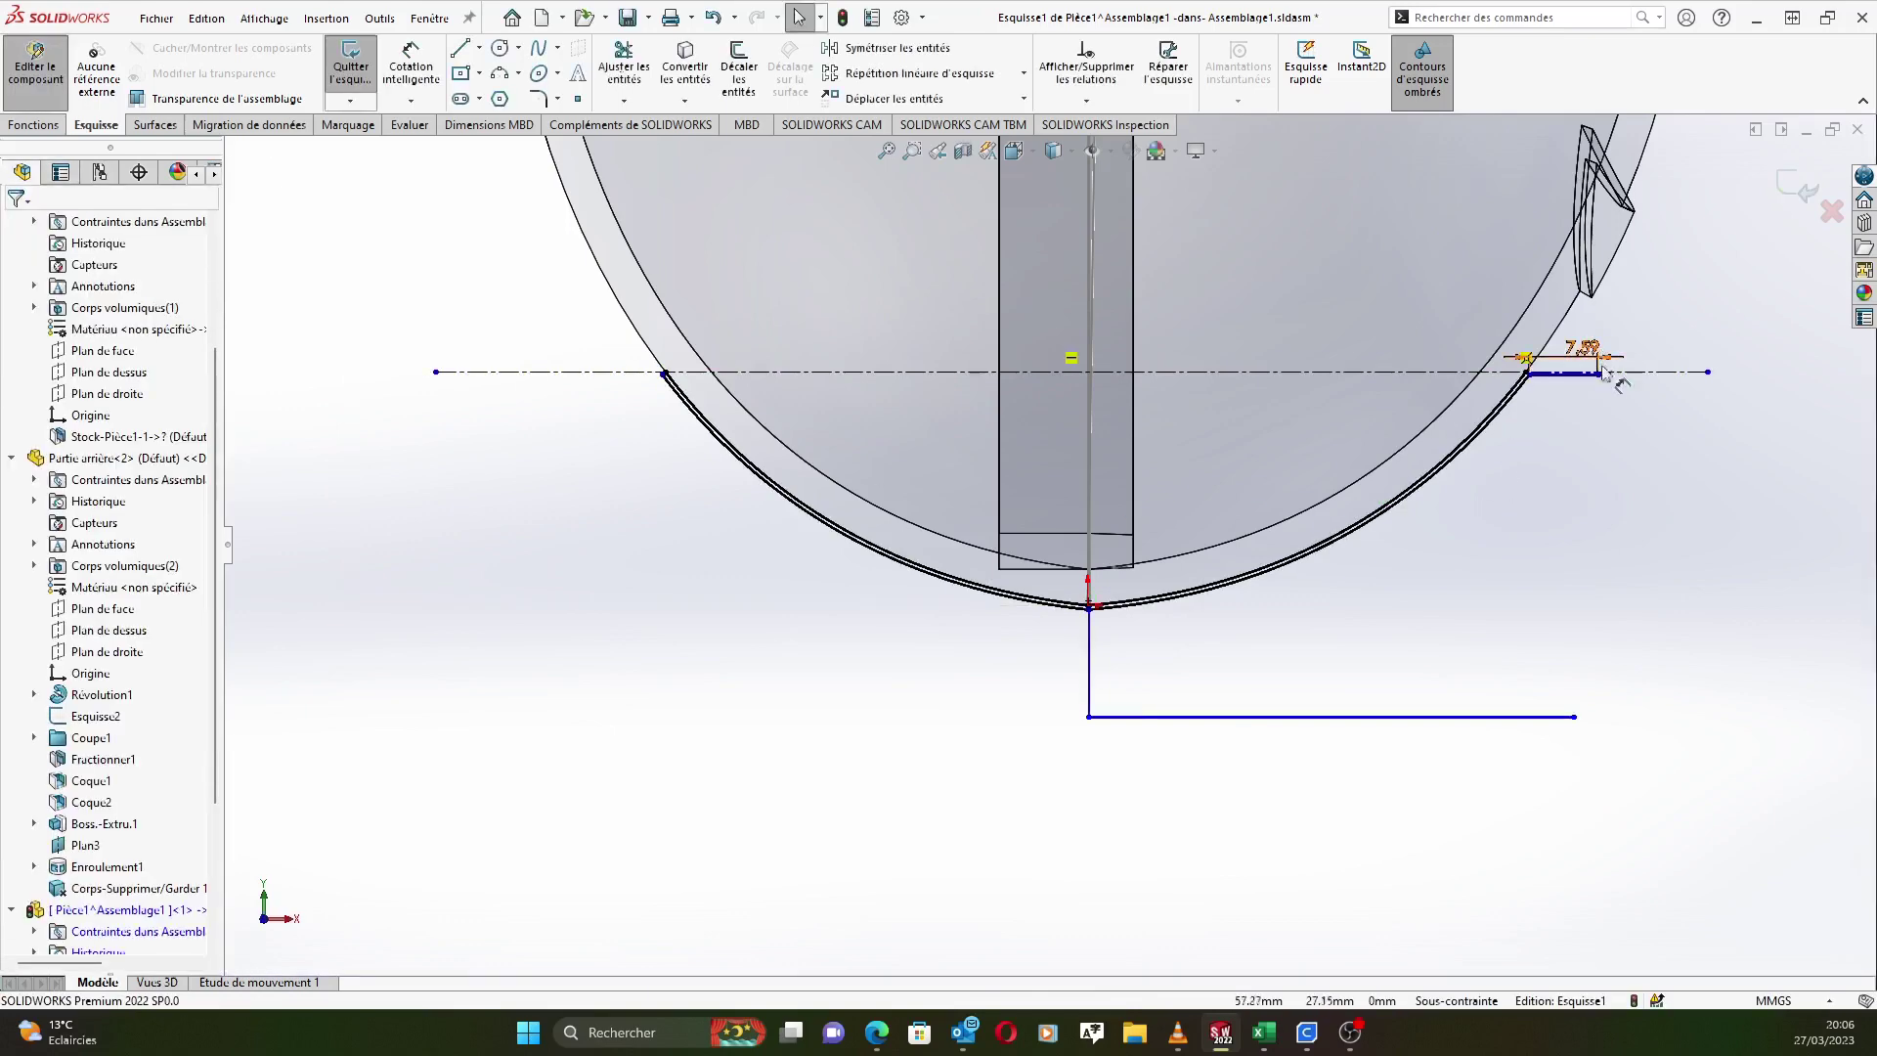
Set the length of the short horizontal ledge line at the curve's upper end to 5 mm.
{"action": "scroll", "coordinate": [1434, 461], "scroll_direction": "down", "scroll_amount": 3}
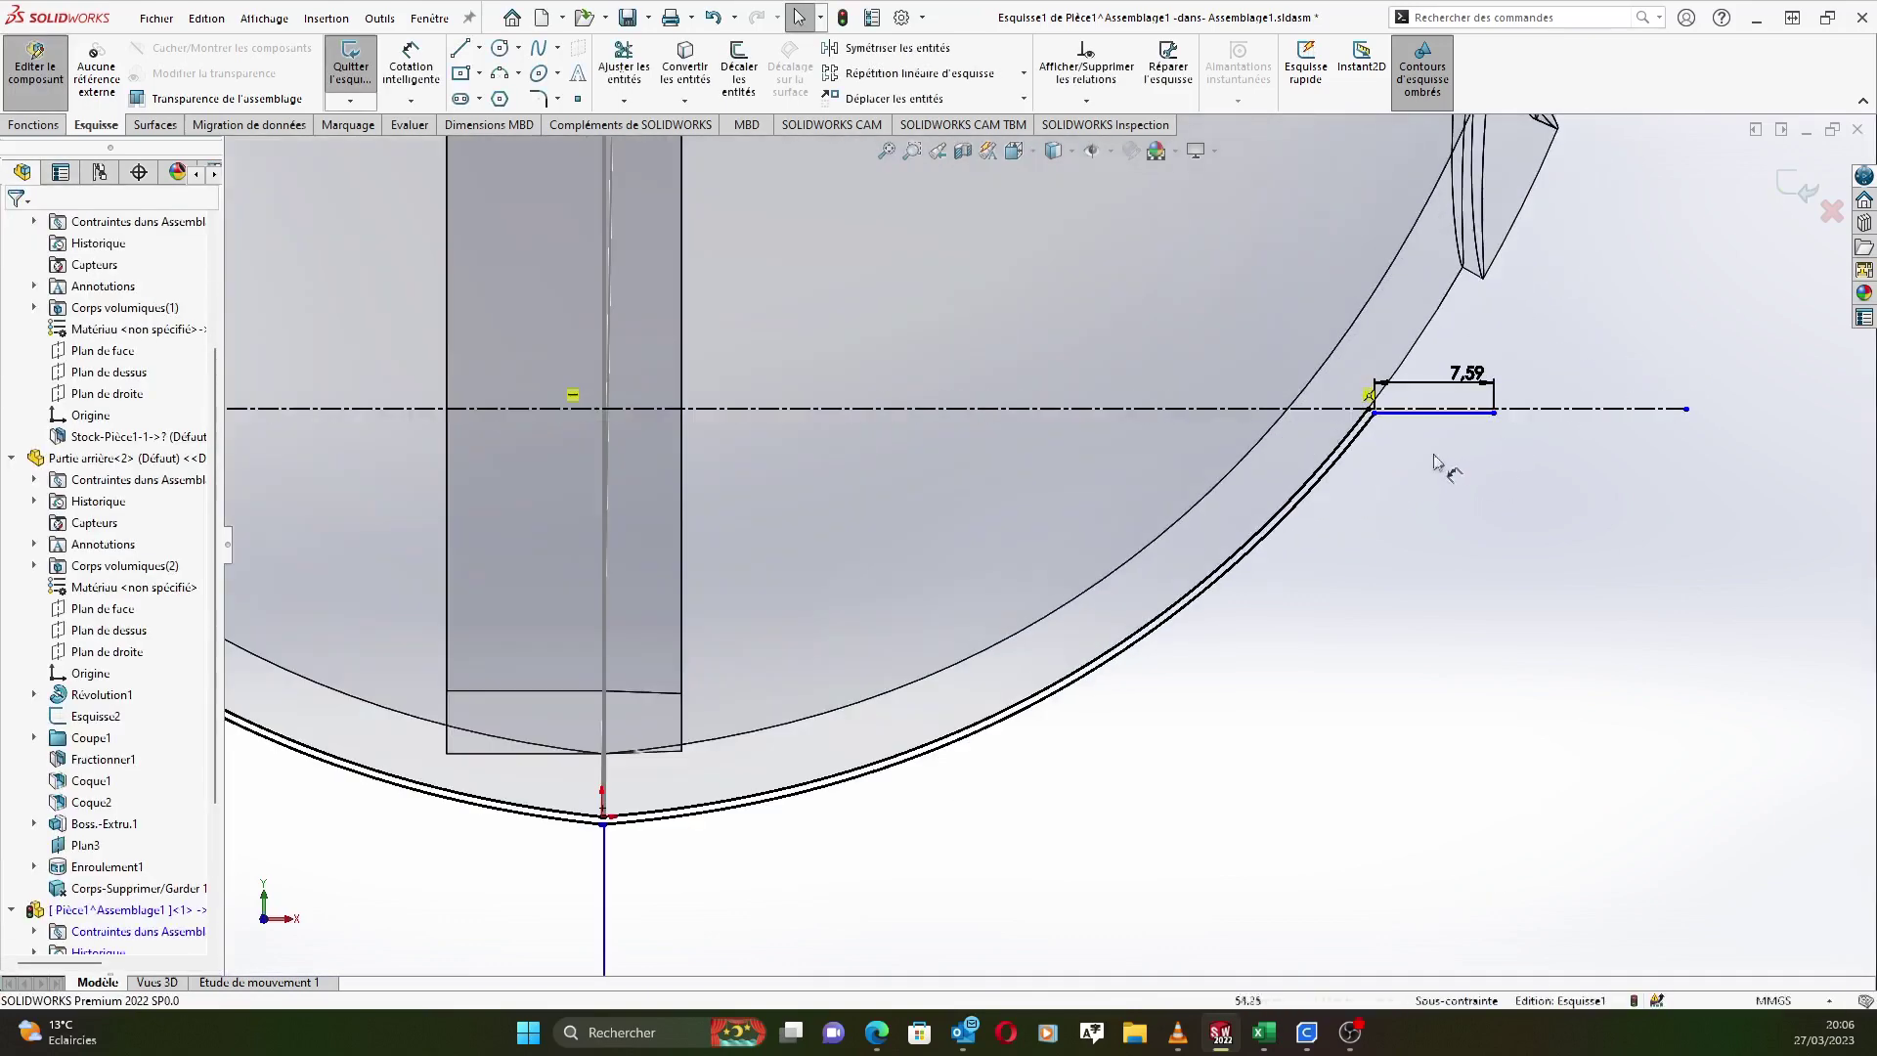
{"action": "left_click", "coordinate": [1464, 377]}
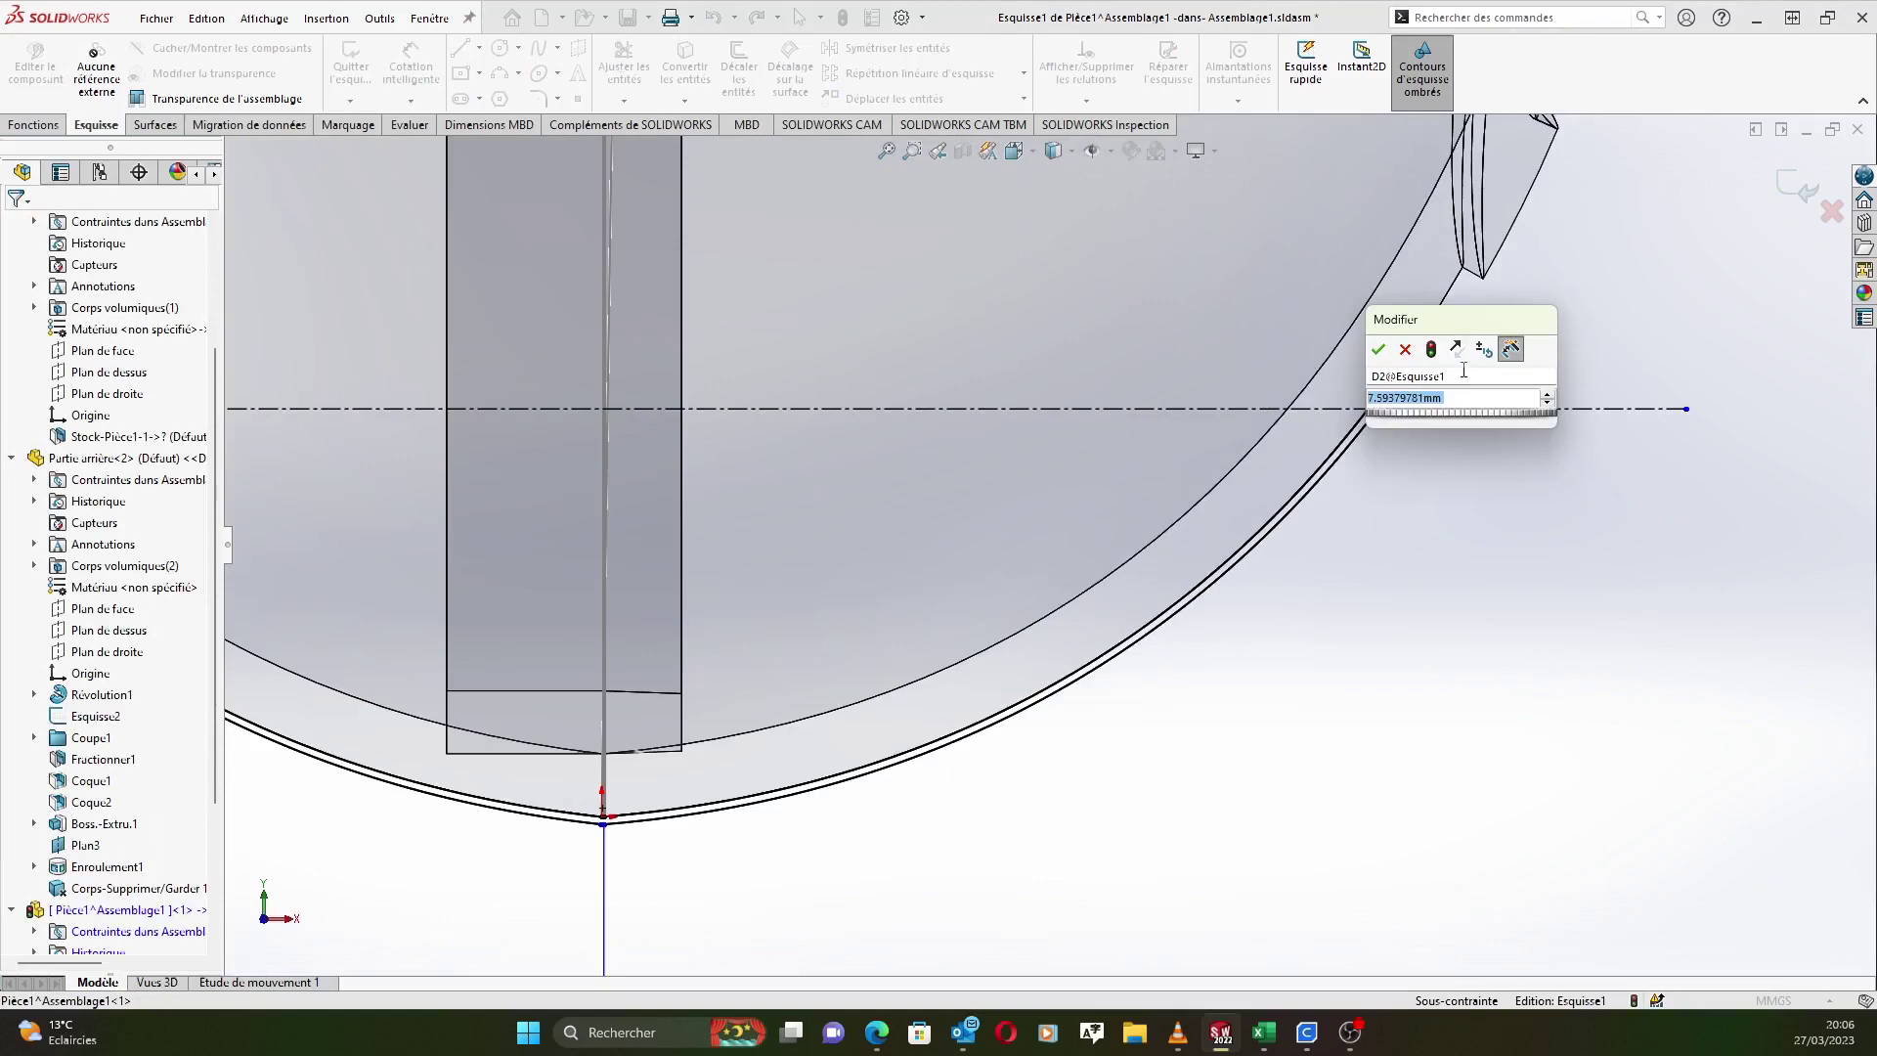
{"action": "type", "text": "5"}
{"action": "key", "text": "Return"}
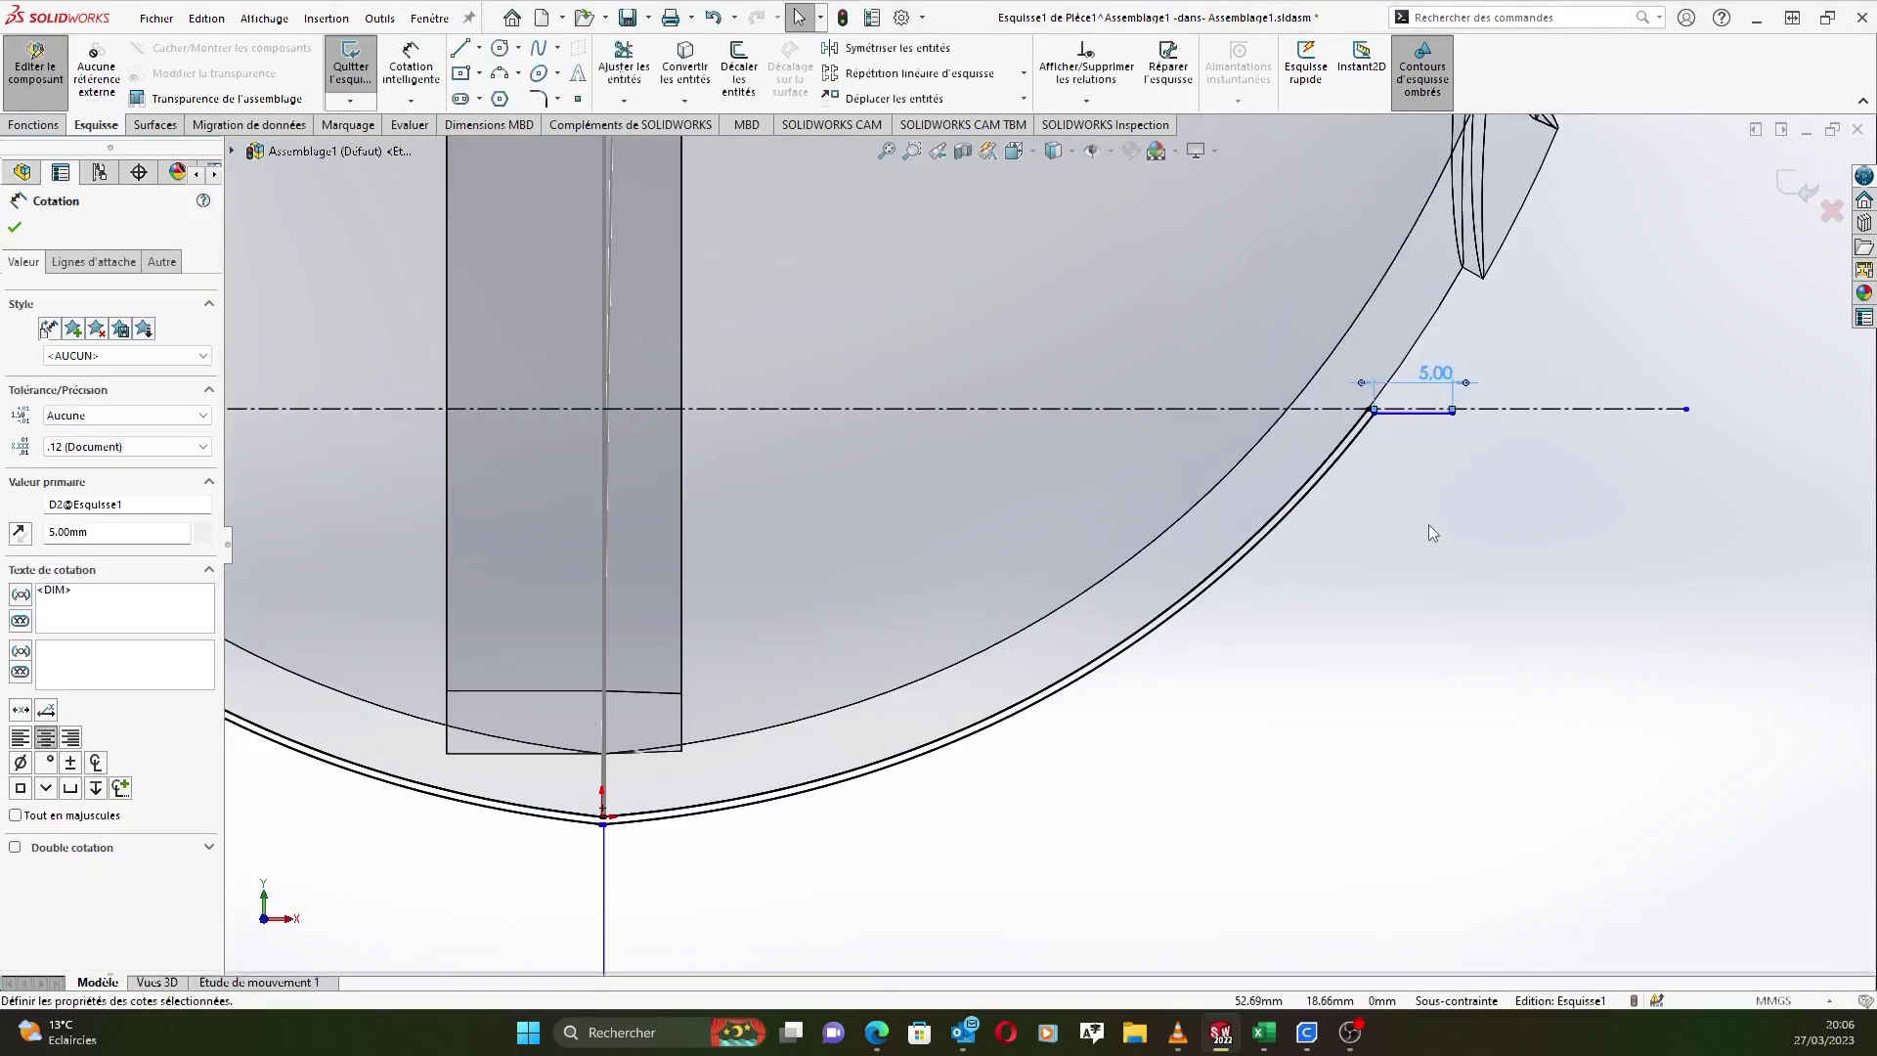
Draw a line about 38 mm long from the ledge's outer end down to the base line's outer end, closing the profile.
{"action": "left_click", "coordinate": [464, 49]}
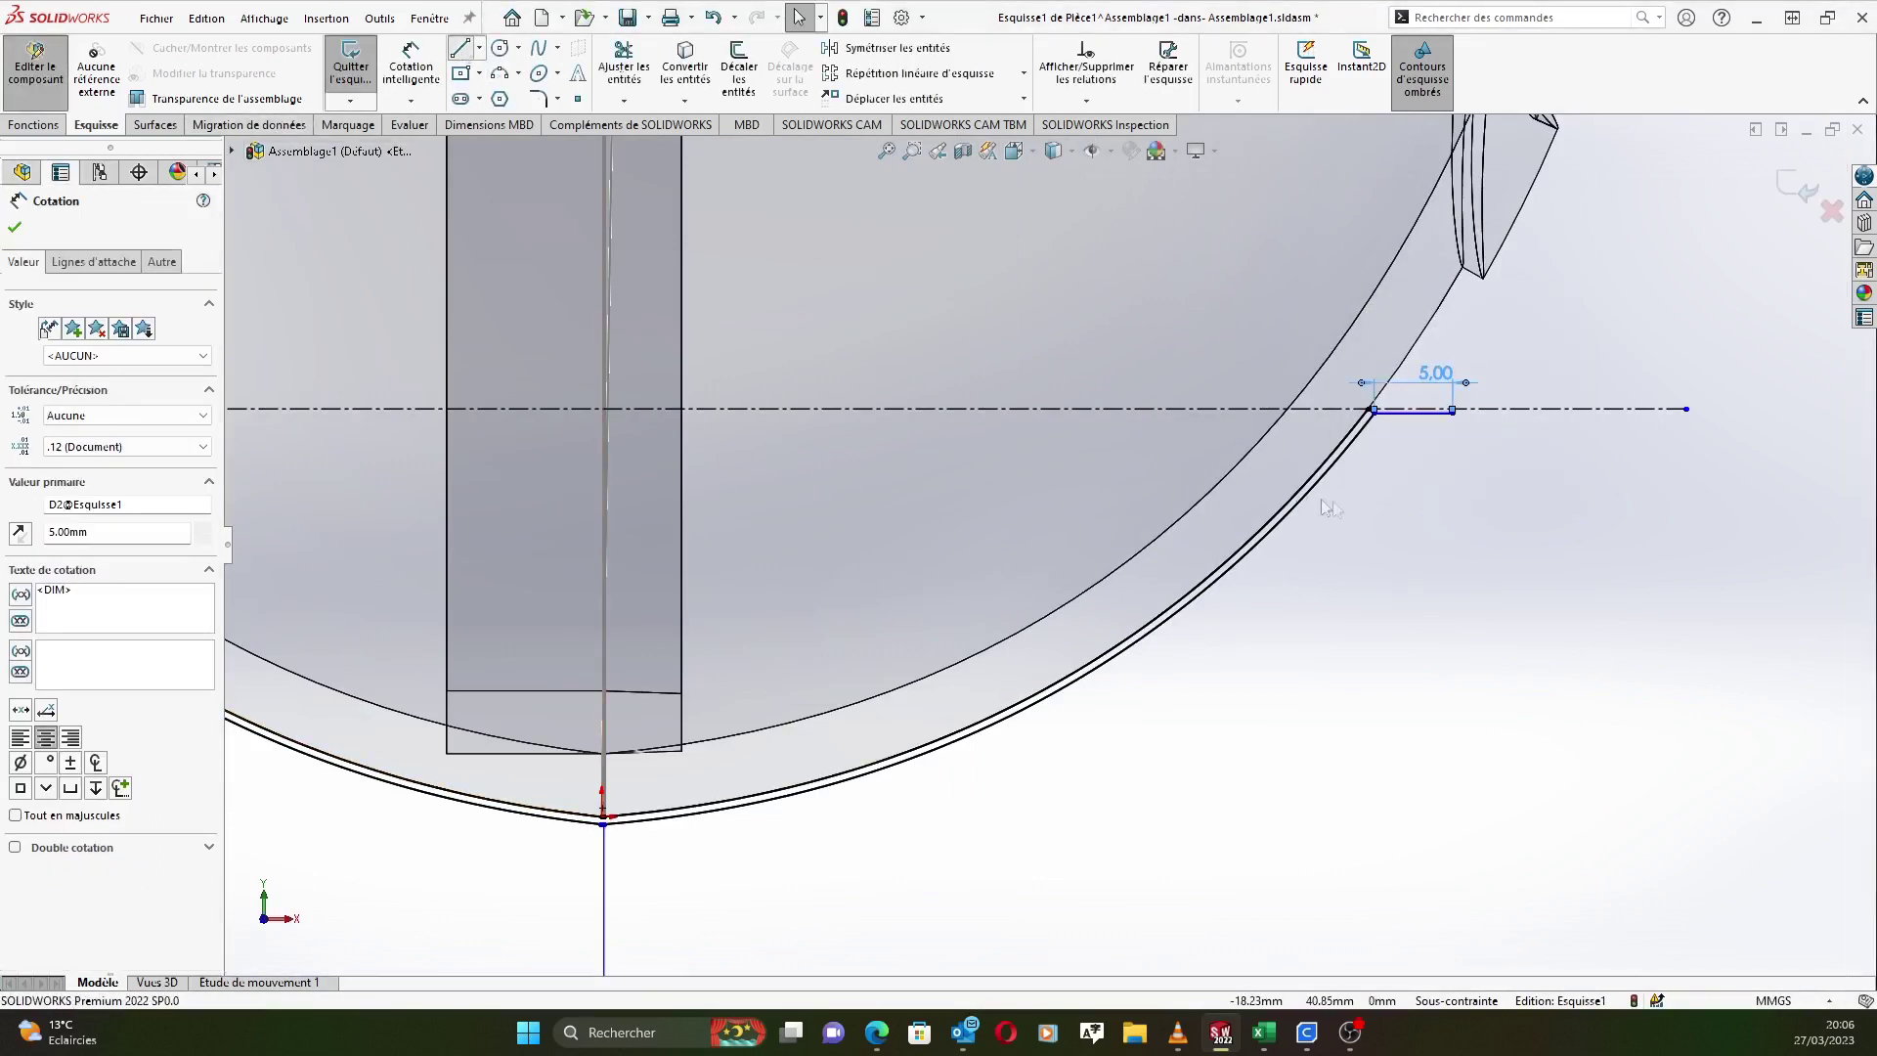
{"action": "scroll", "coordinate": [1349, 469], "scroll_direction": "up", "scroll_amount": 2}
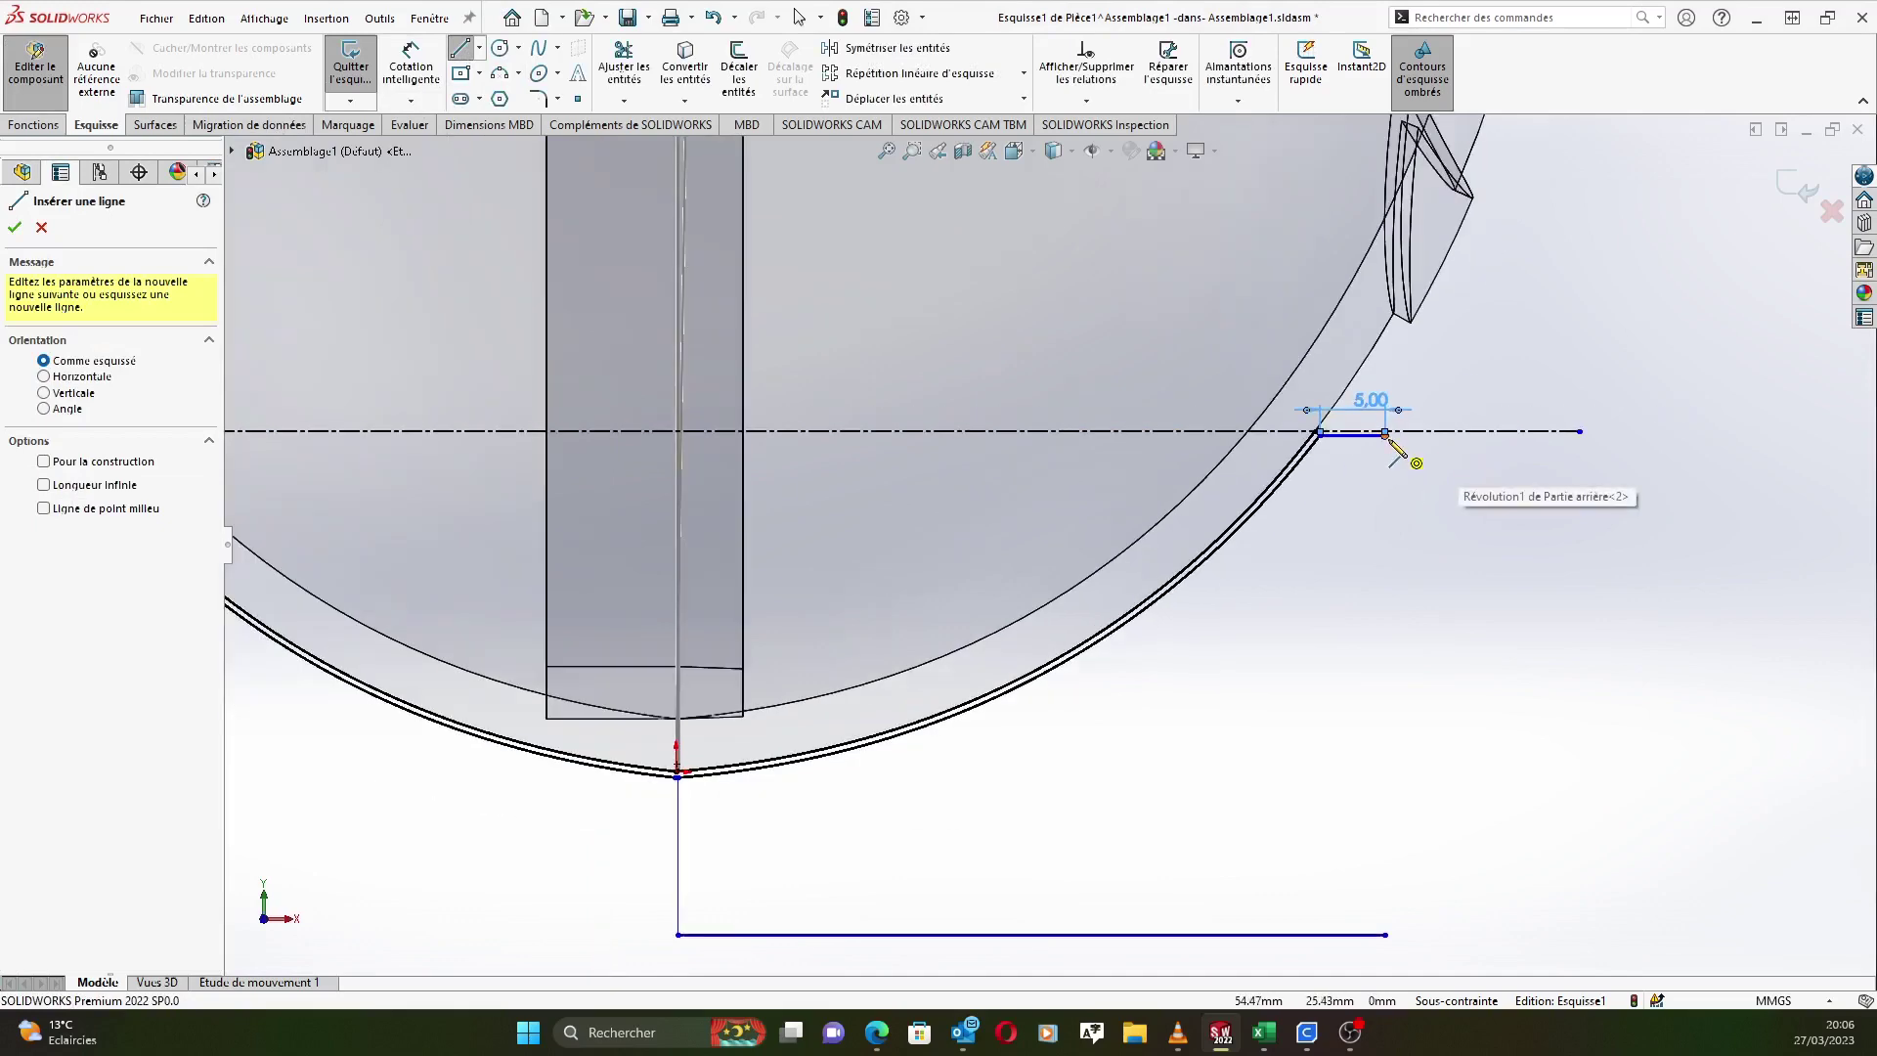
{"action": "left_click", "coordinate": [1385, 436]}
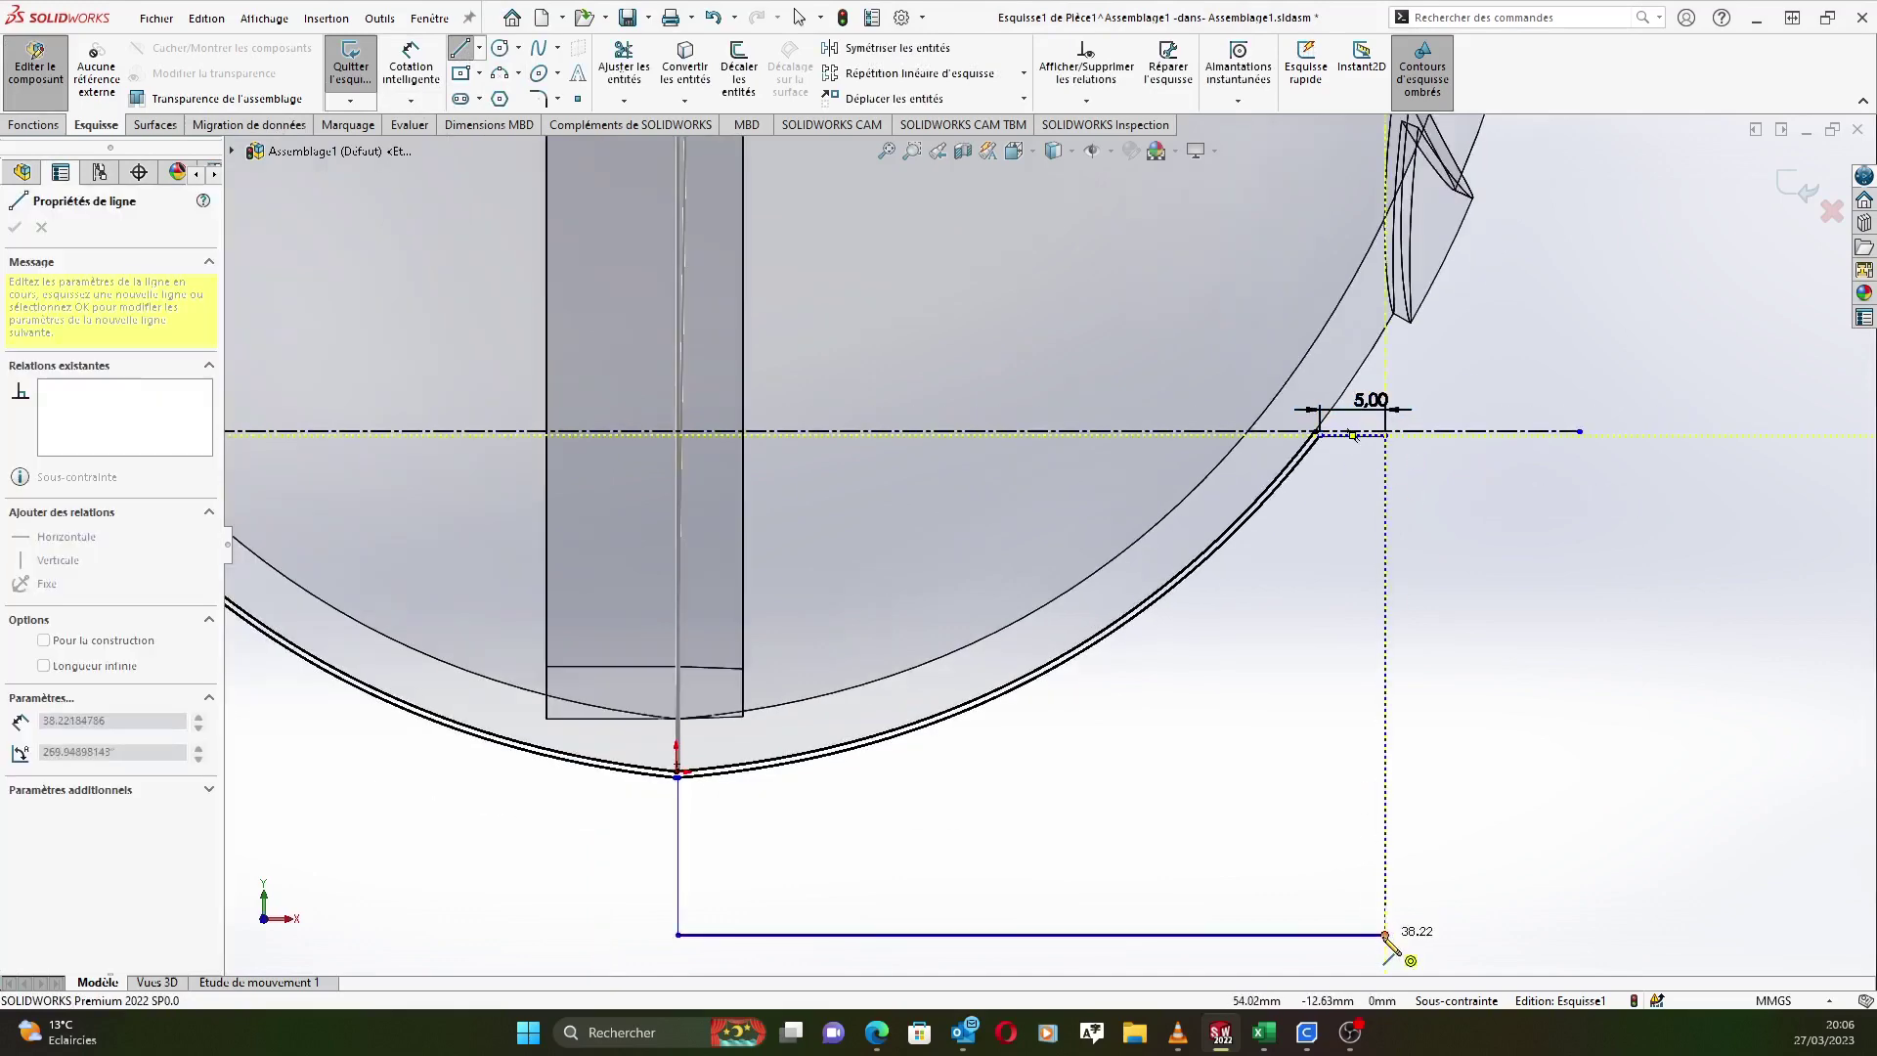
{"action": "left_click", "coordinate": [1386, 936]}
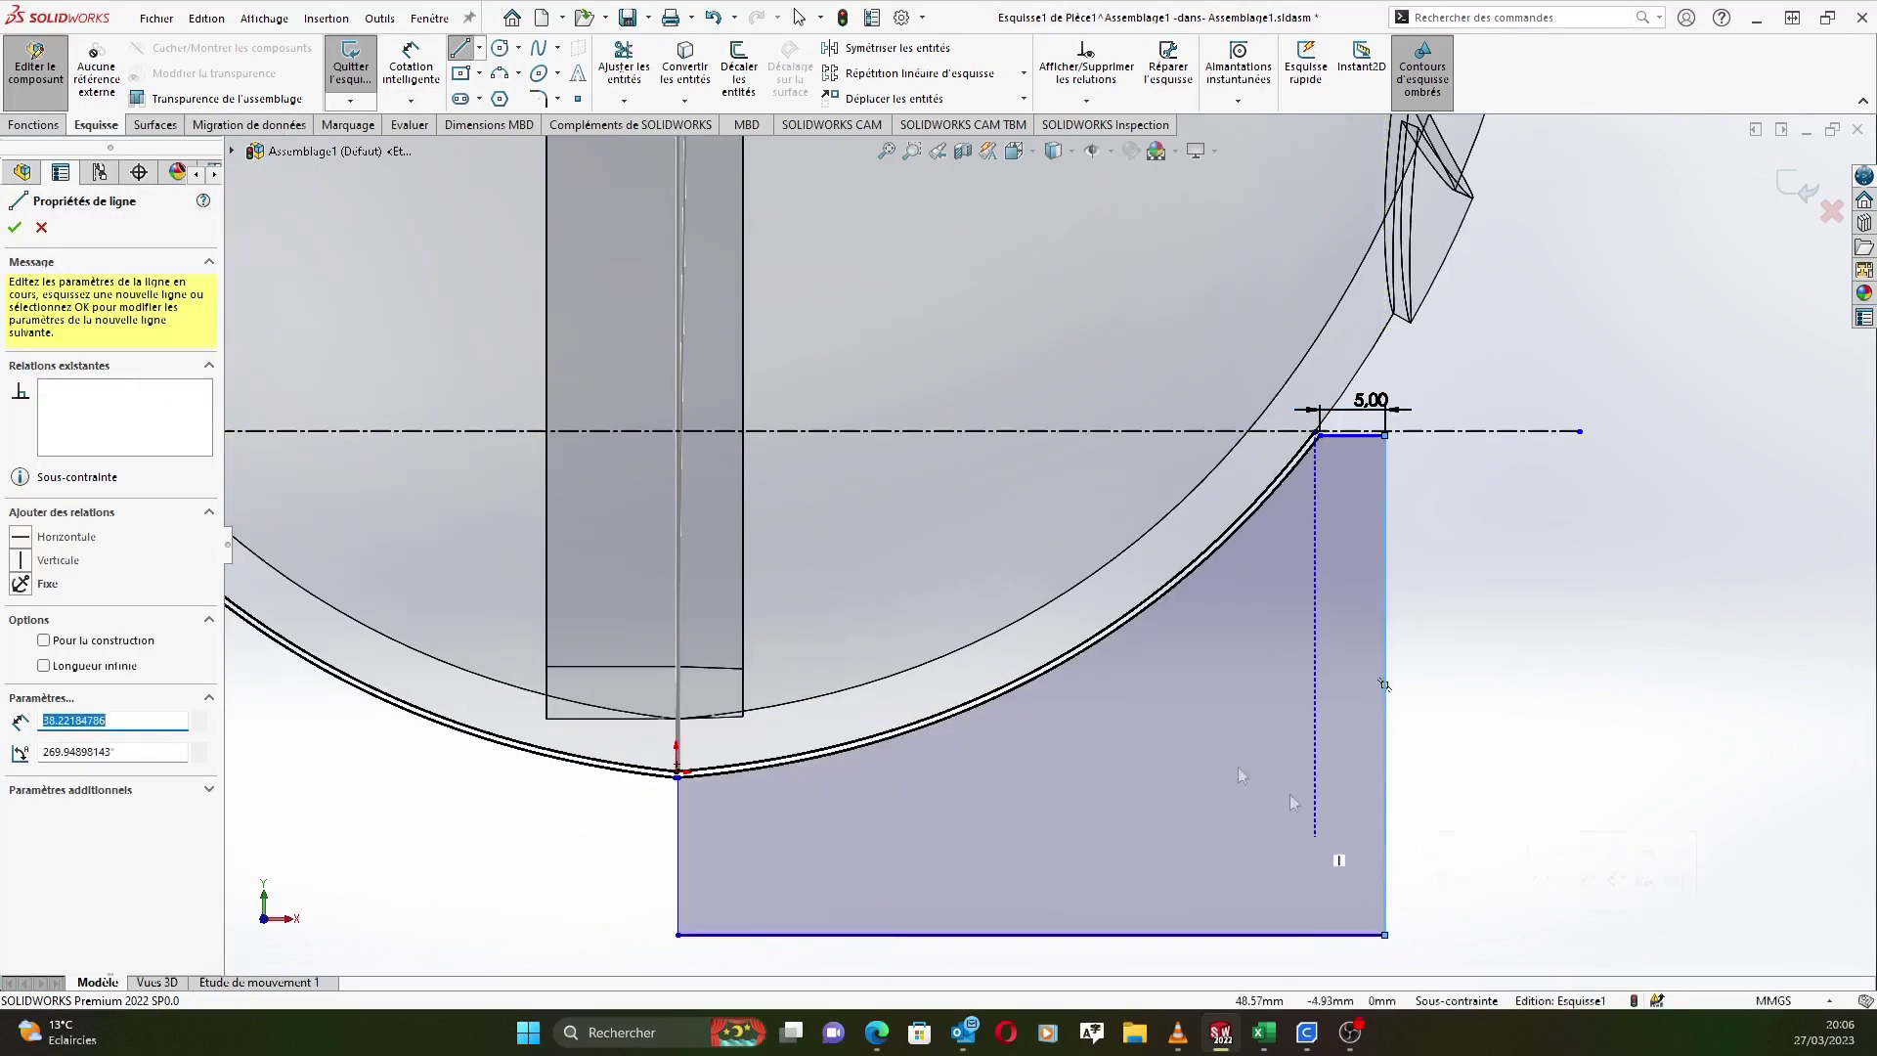
{"action": "left_click", "coordinate": [15, 228]}
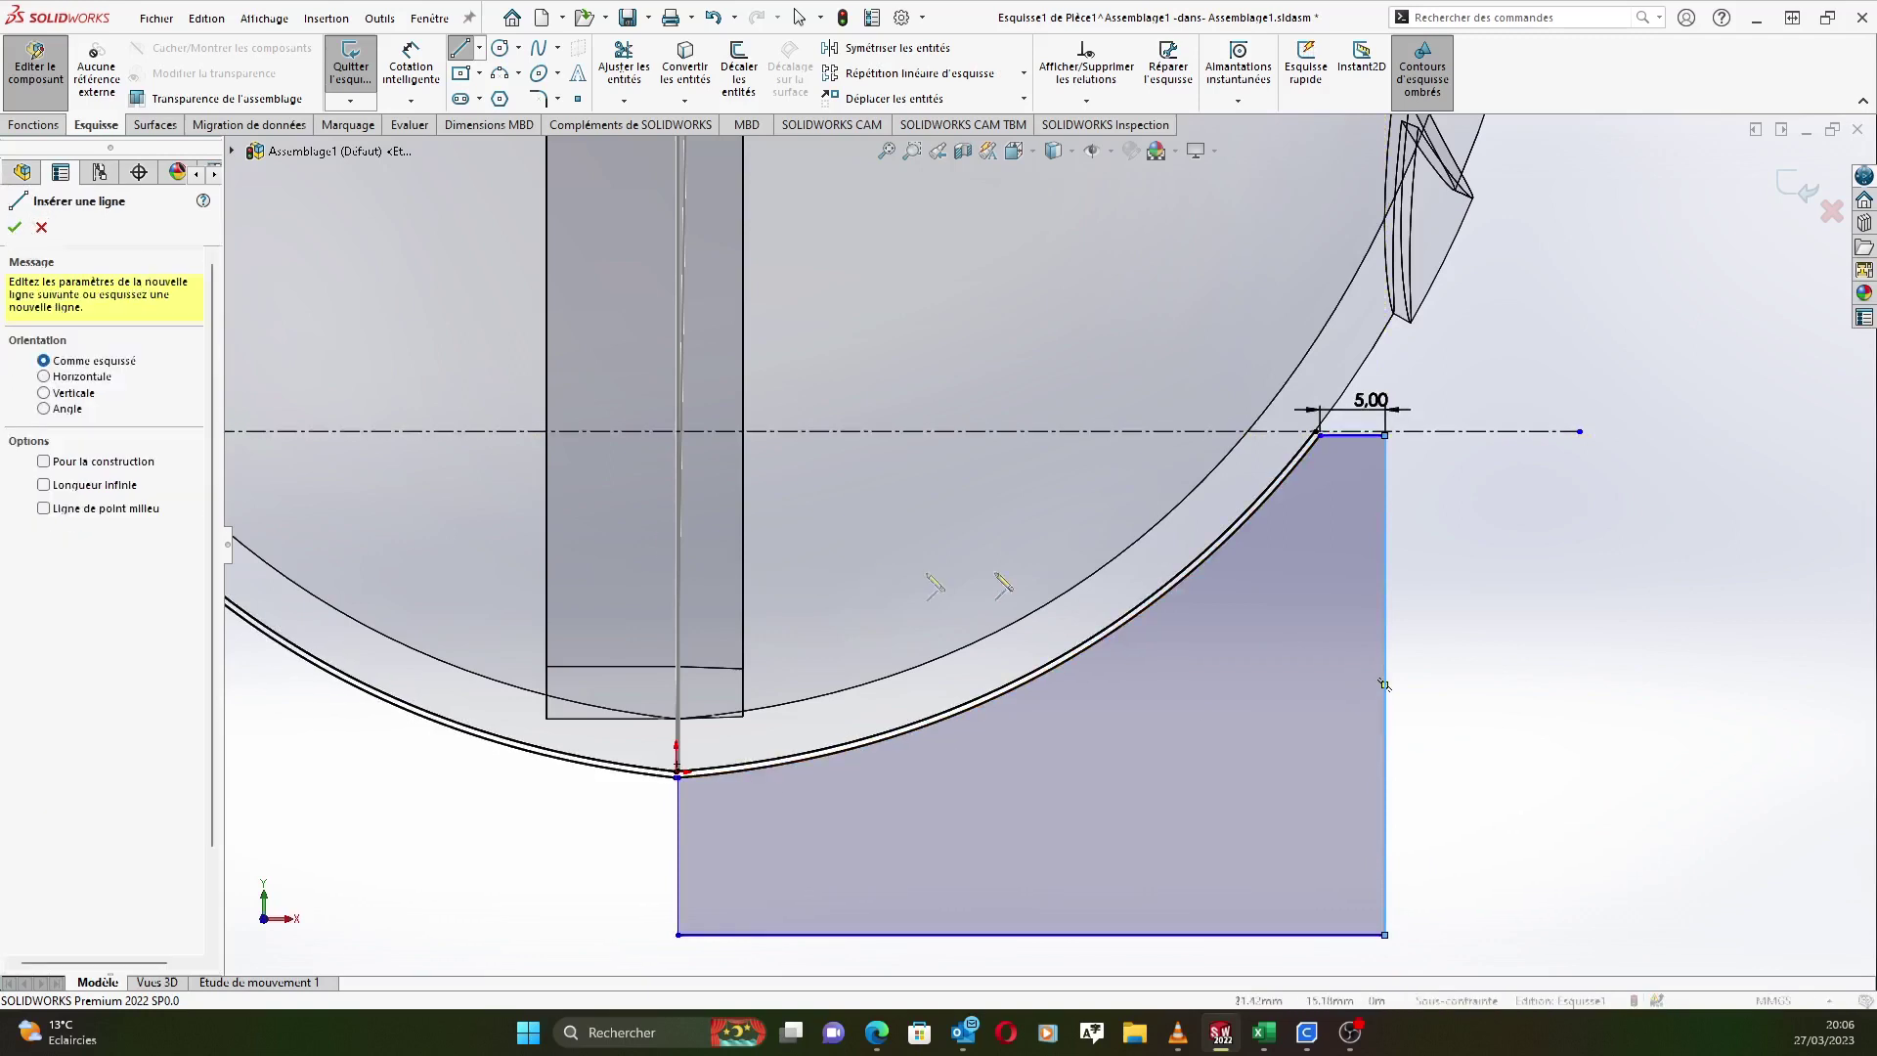
{"action": "left_click", "coordinate": [15, 228]}
Inspect the existing relations of the profile's outer side line and its bottom line.
{"action": "left_click", "coordinate": [1387, 633]}
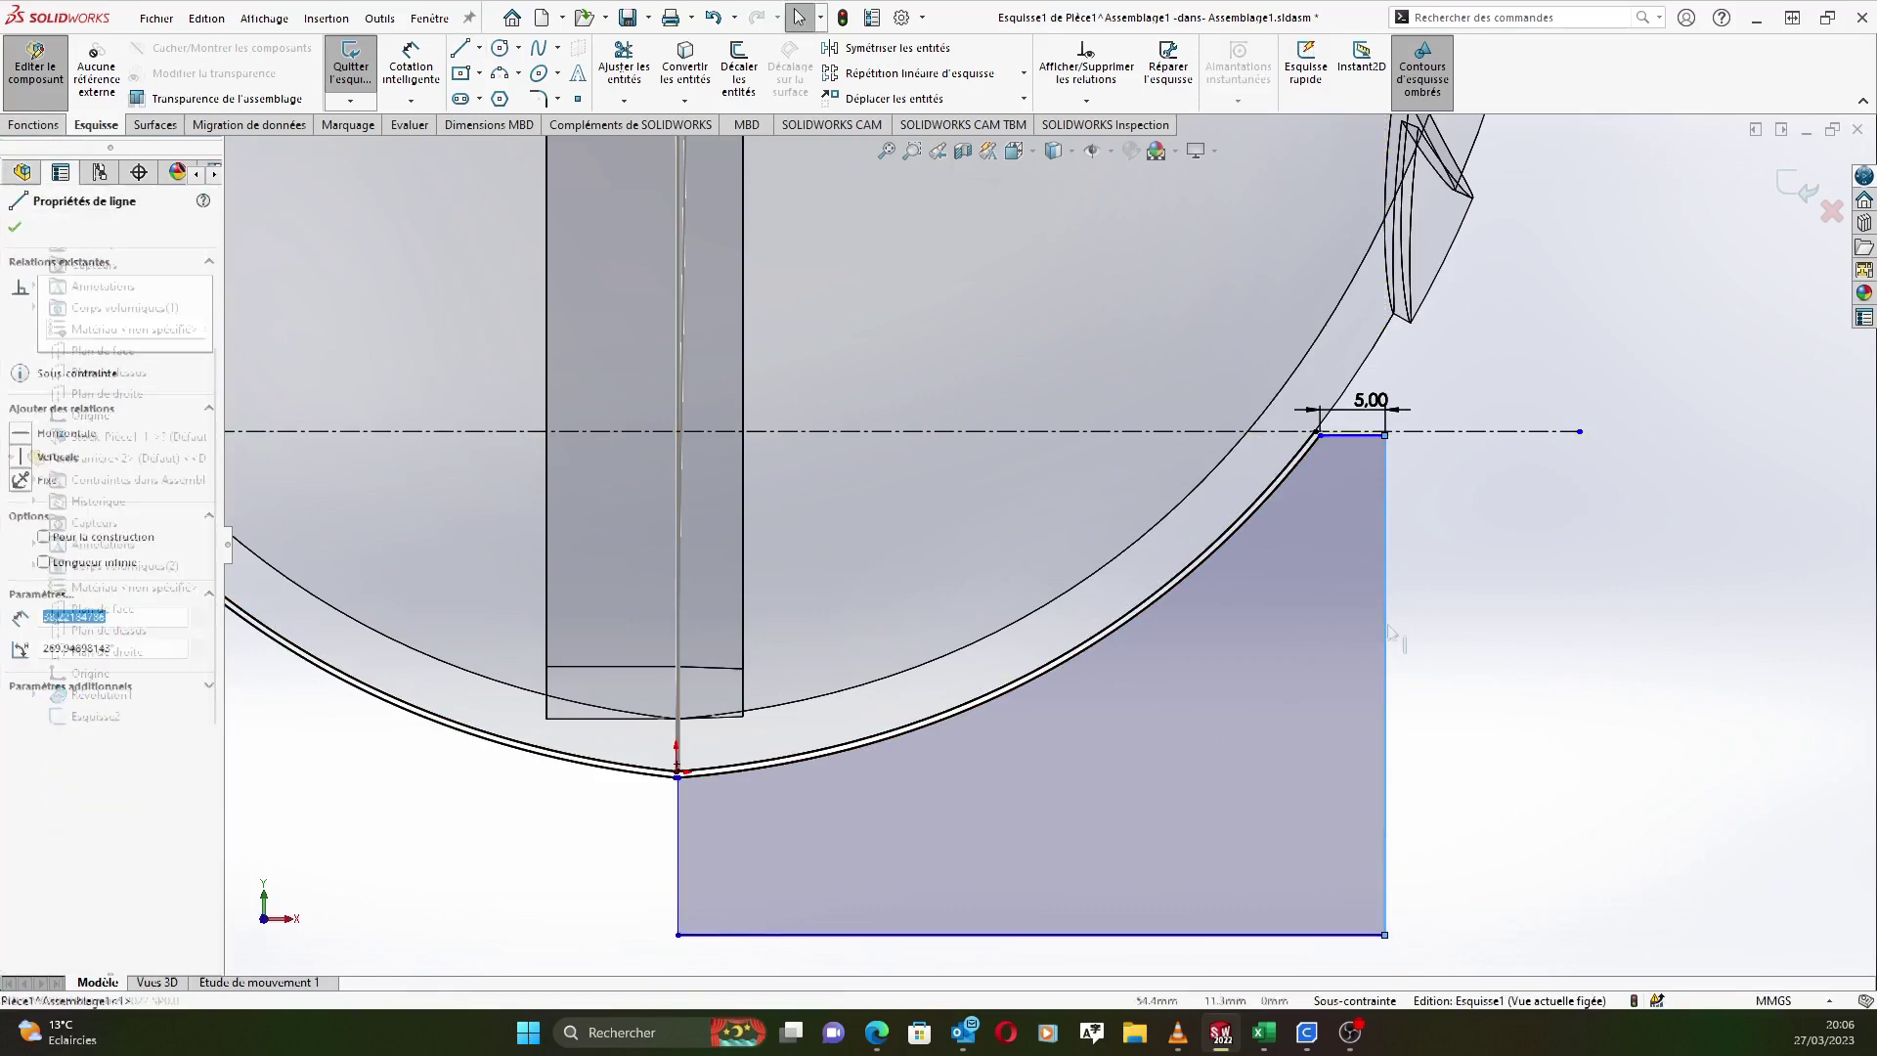
{"action": "left_click", "coordinate": [1466, 785]}
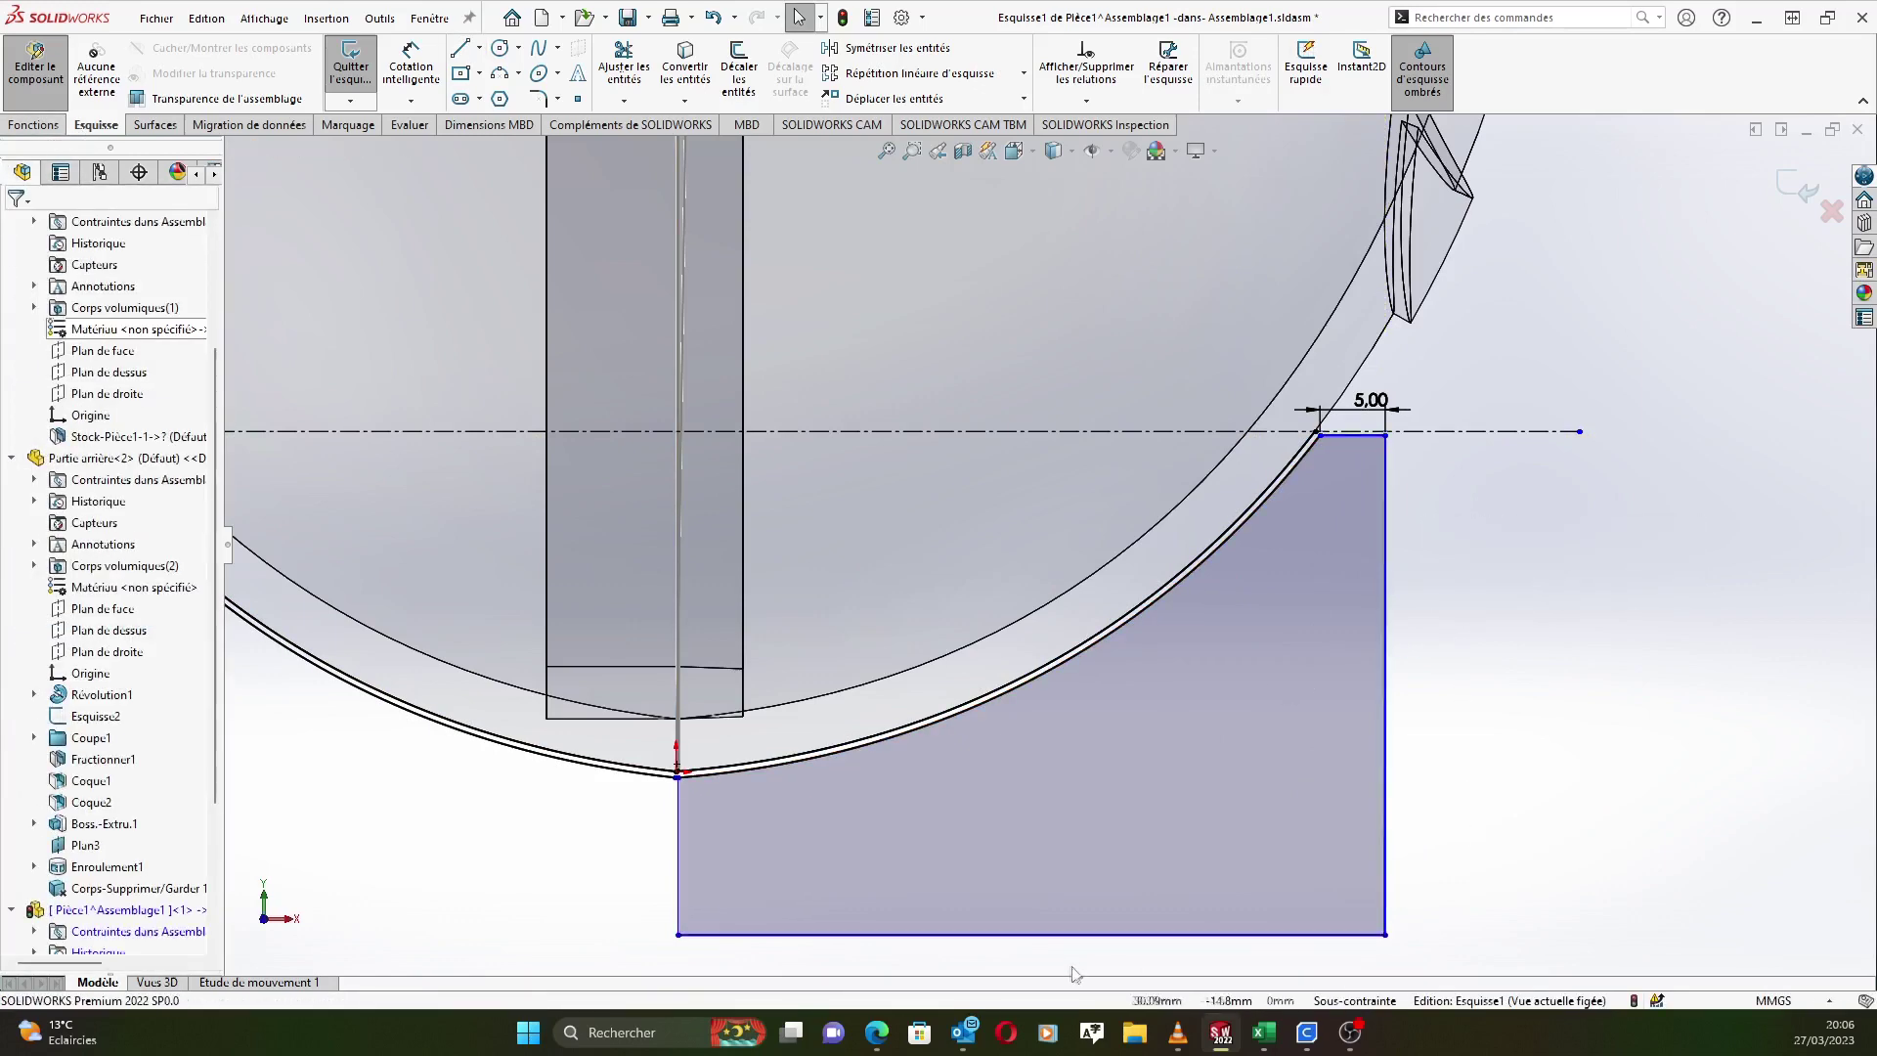
{"action": "left_click", "coordinate": [1079, 935]}
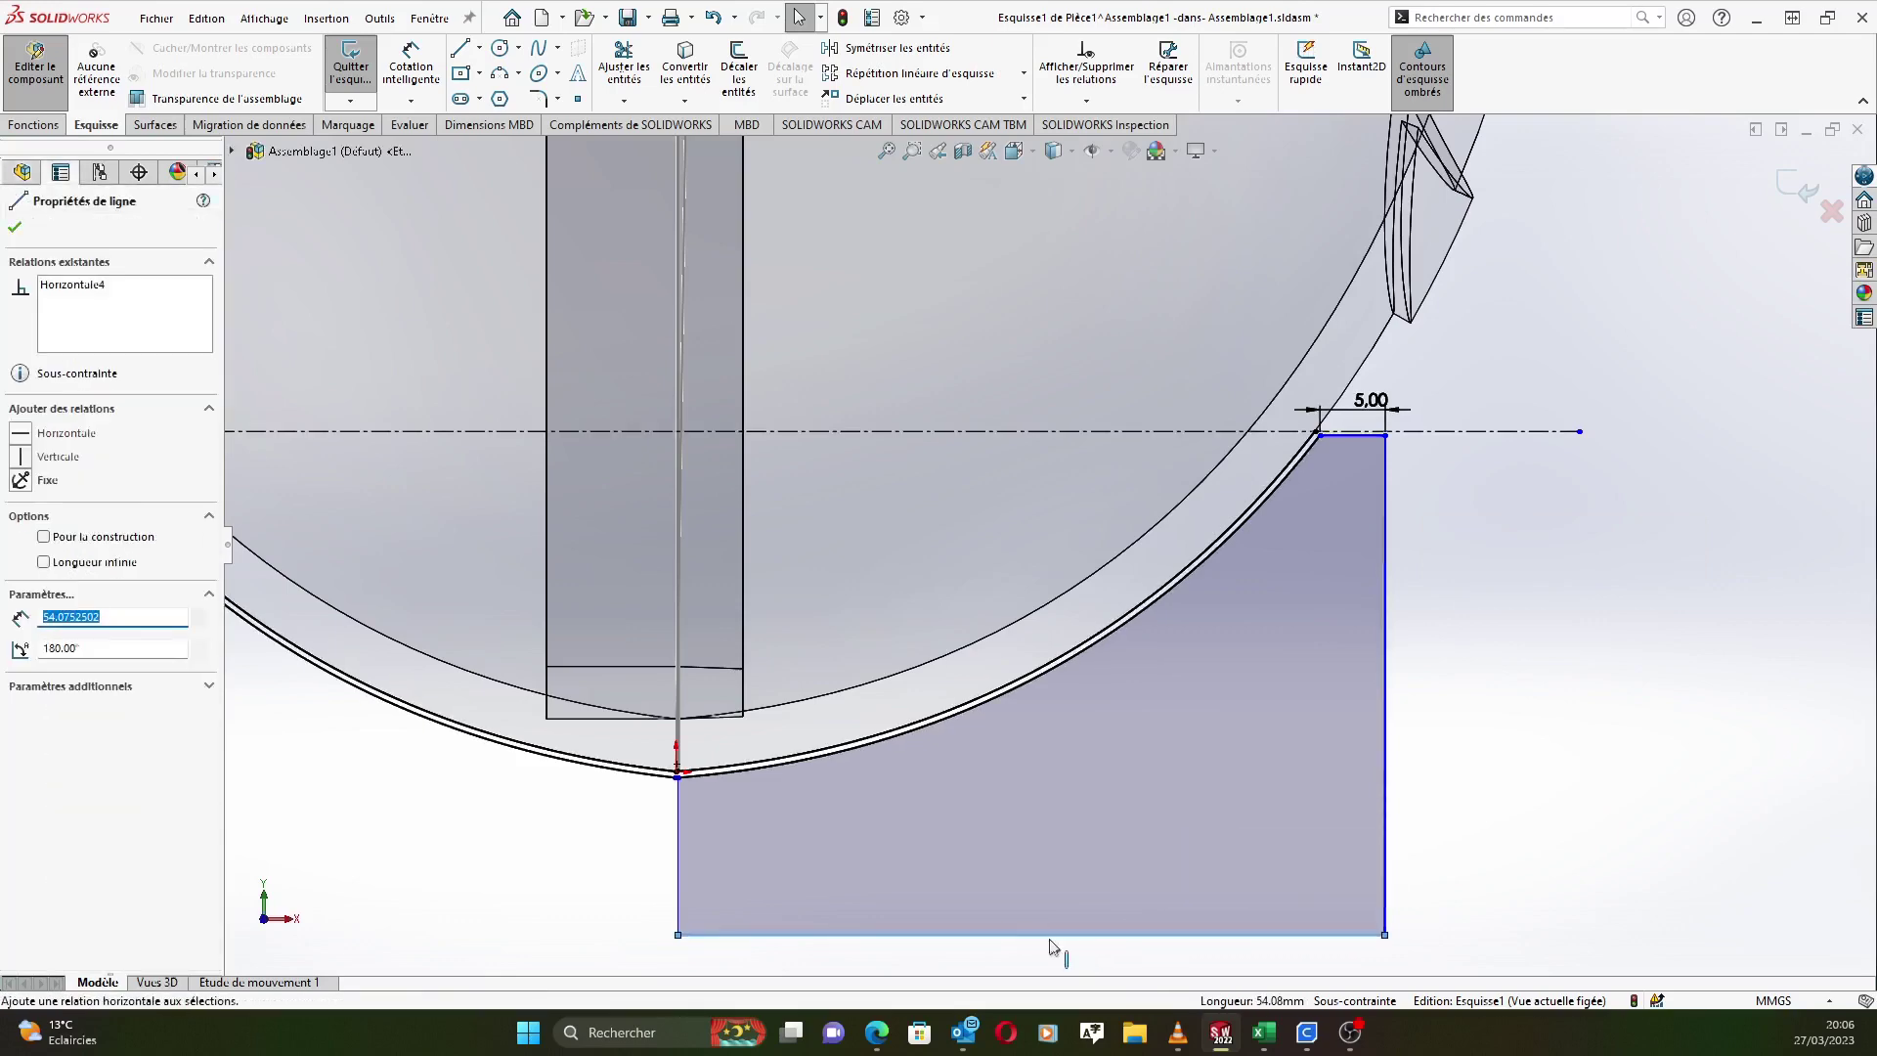
{"action": "left_click", "coordinate": [1491, 857]}
{"action": "left_click", "coordinate": [1258, 935]}
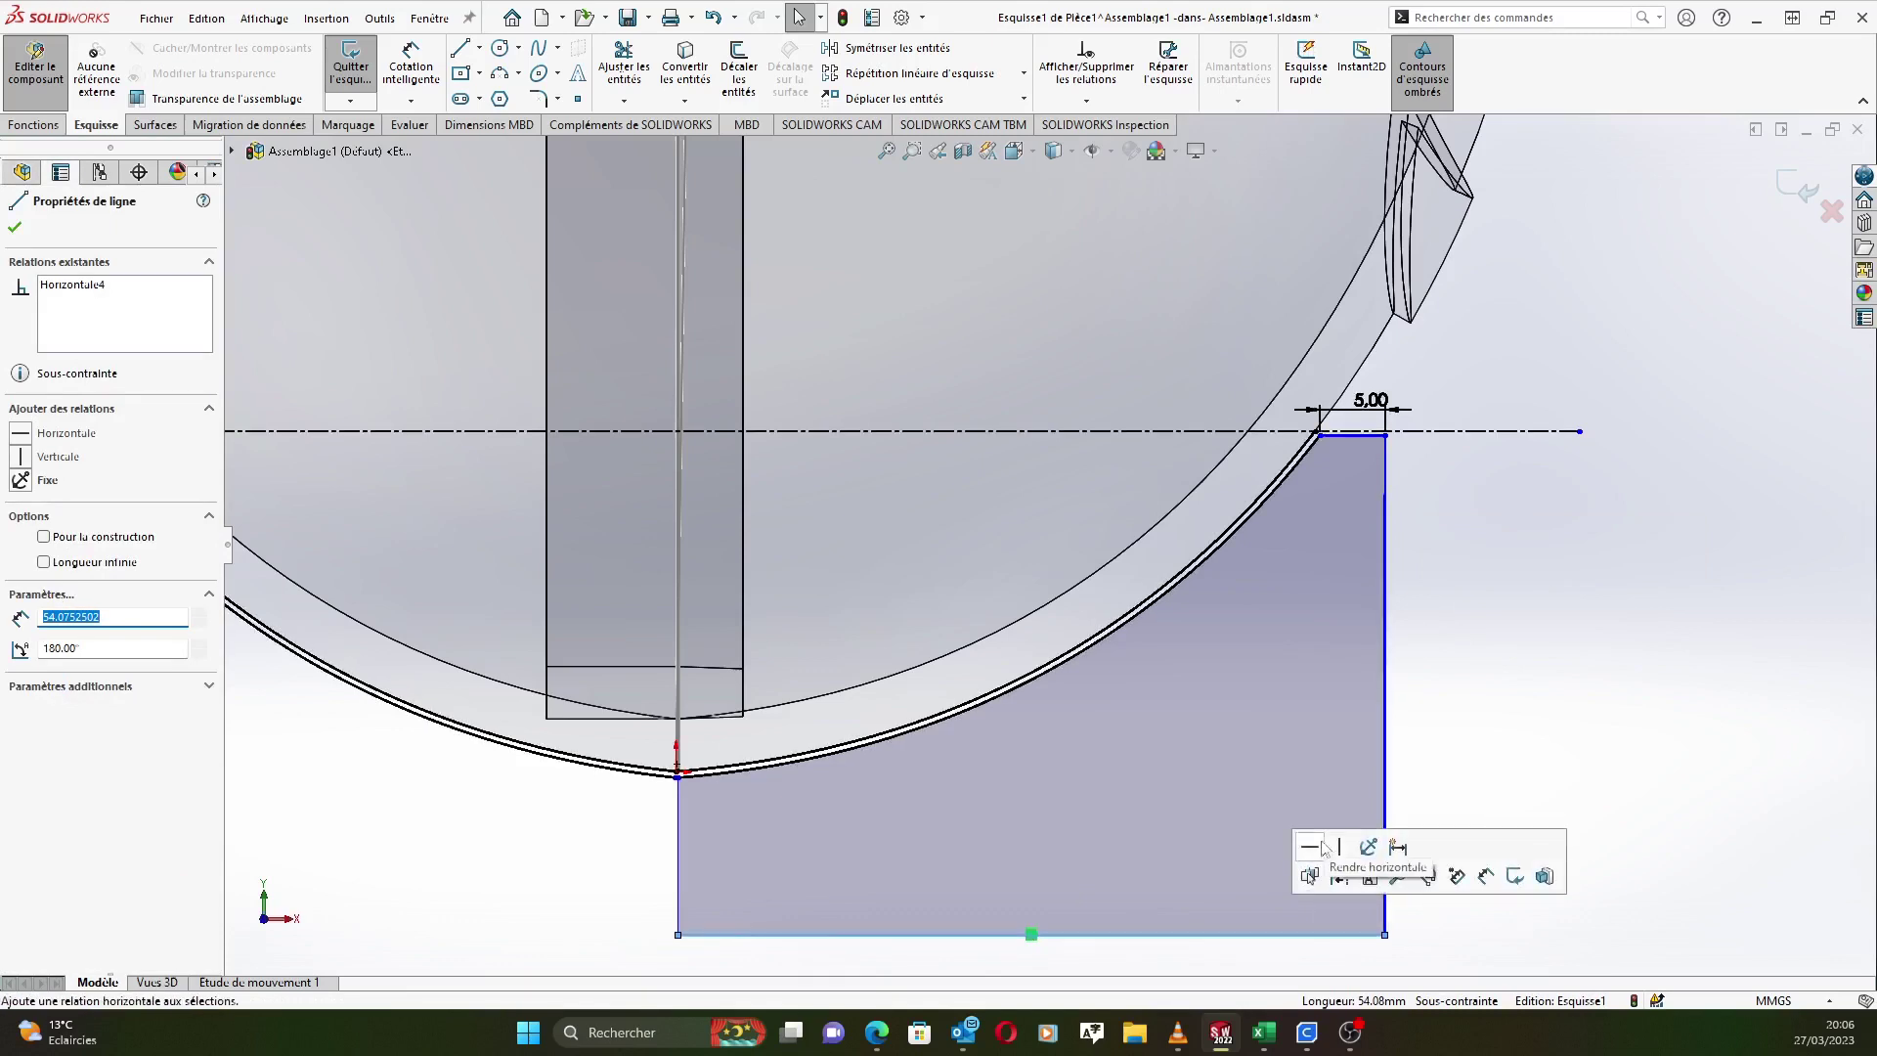
{"action": "left_click", "coordinate": [537, 843]}
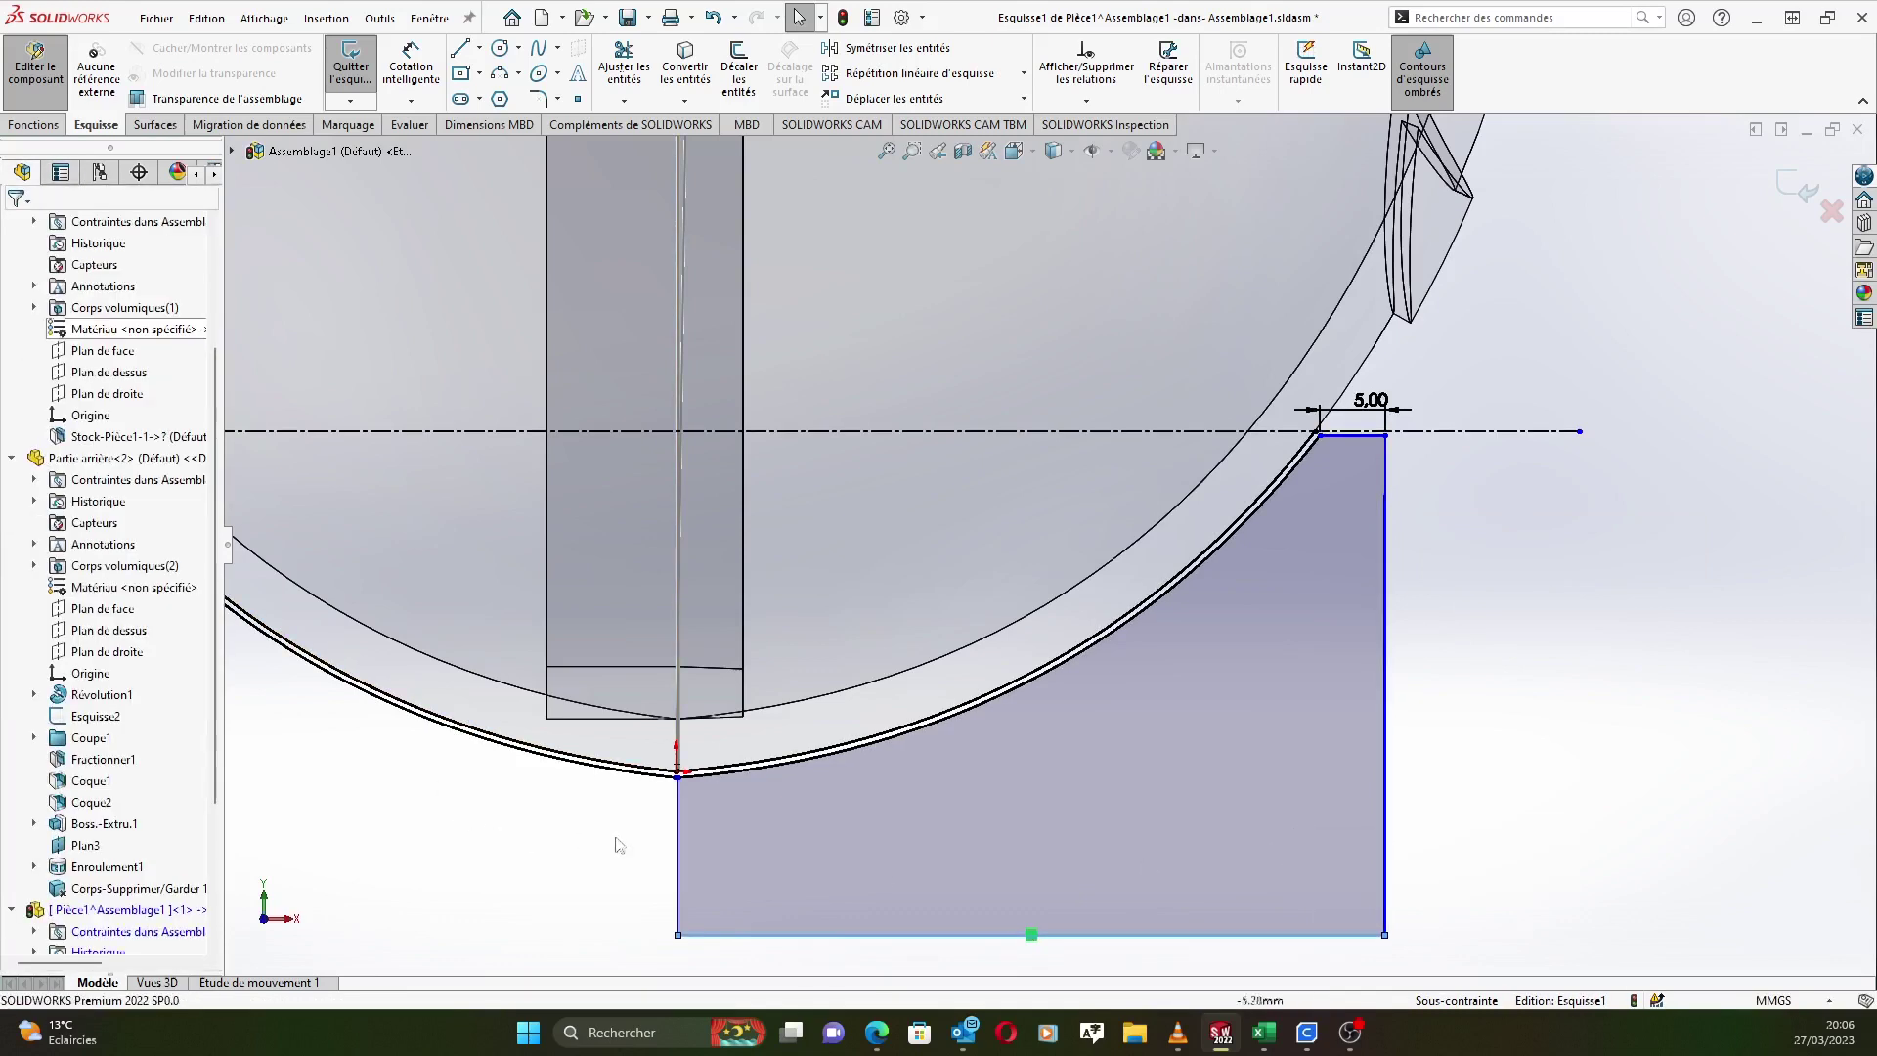
{"action": "left_click", "coordinate": [688, 836]}
{"action": "scroll", "coordinate": [372, 70], "scroll_direction": "up", "scroll_amount": 1}
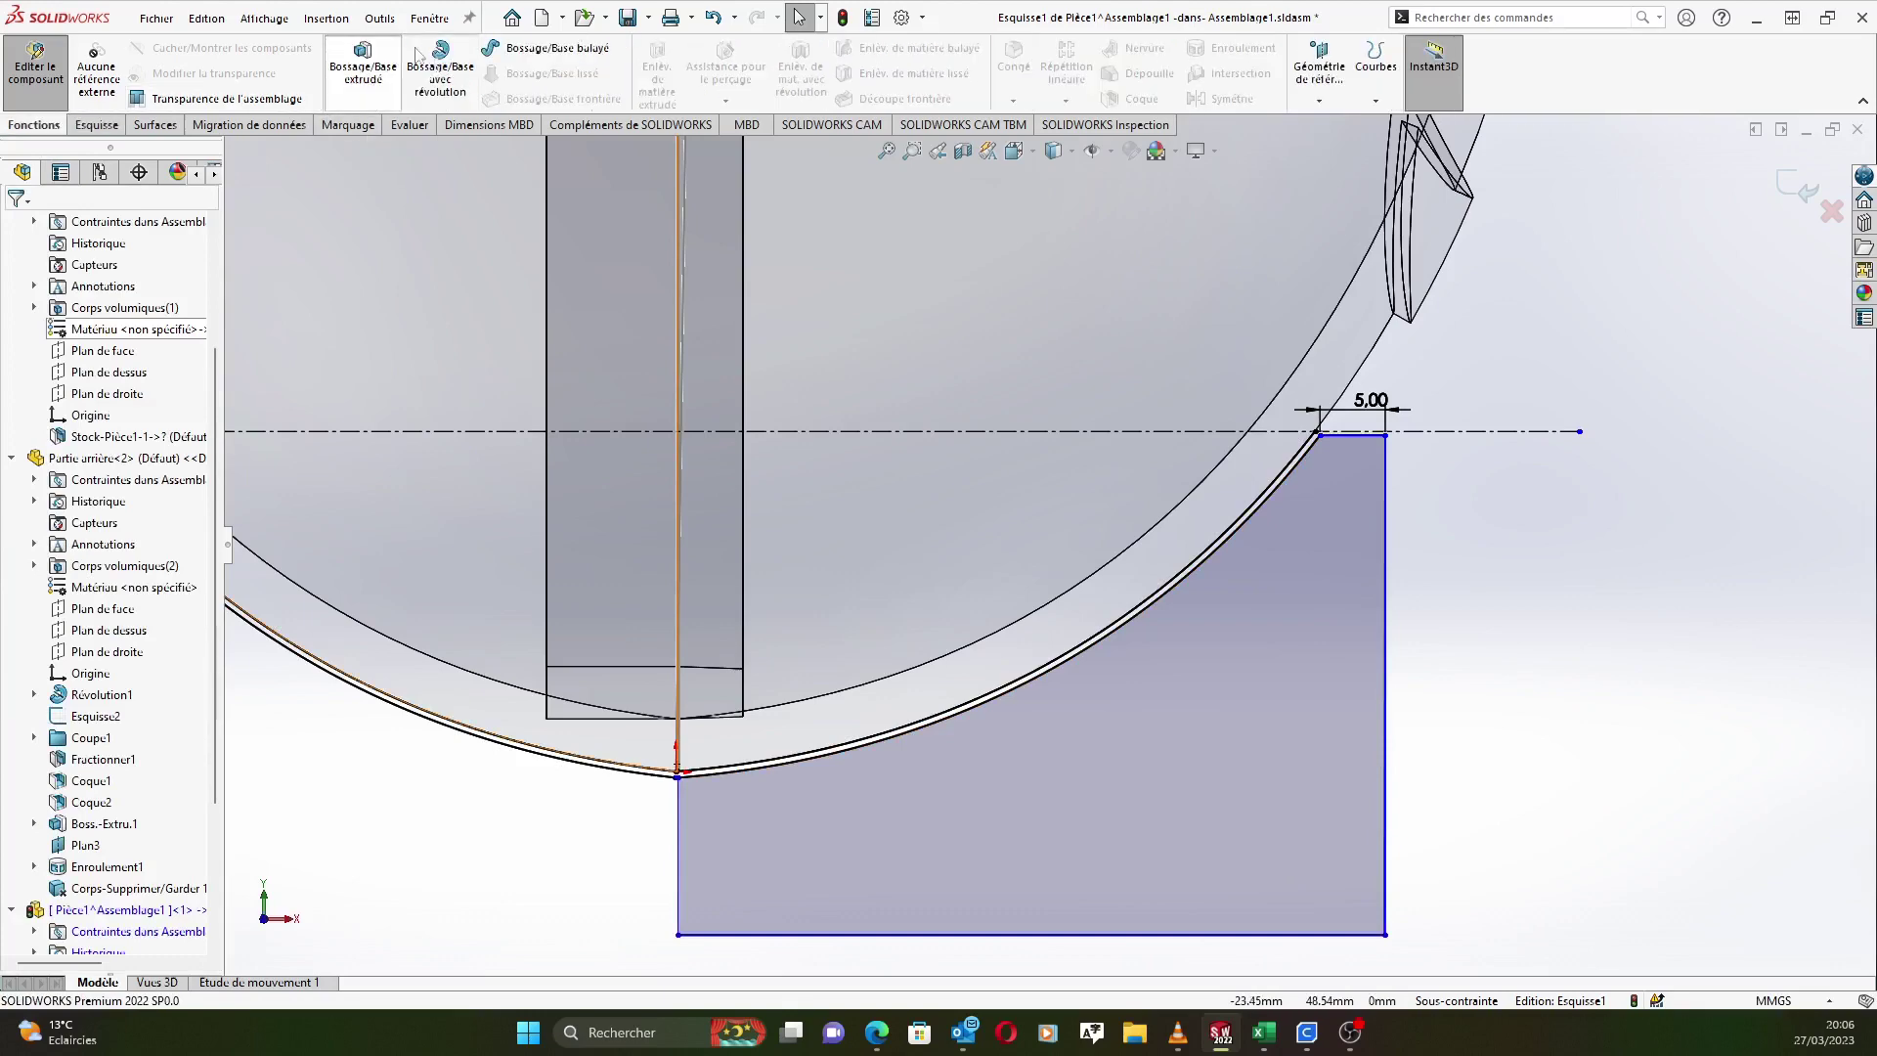
Dimension the short vertical line below the egg's lowest point at 8 mm.
{"action": "left_click", "coordinate": [95, 124]}
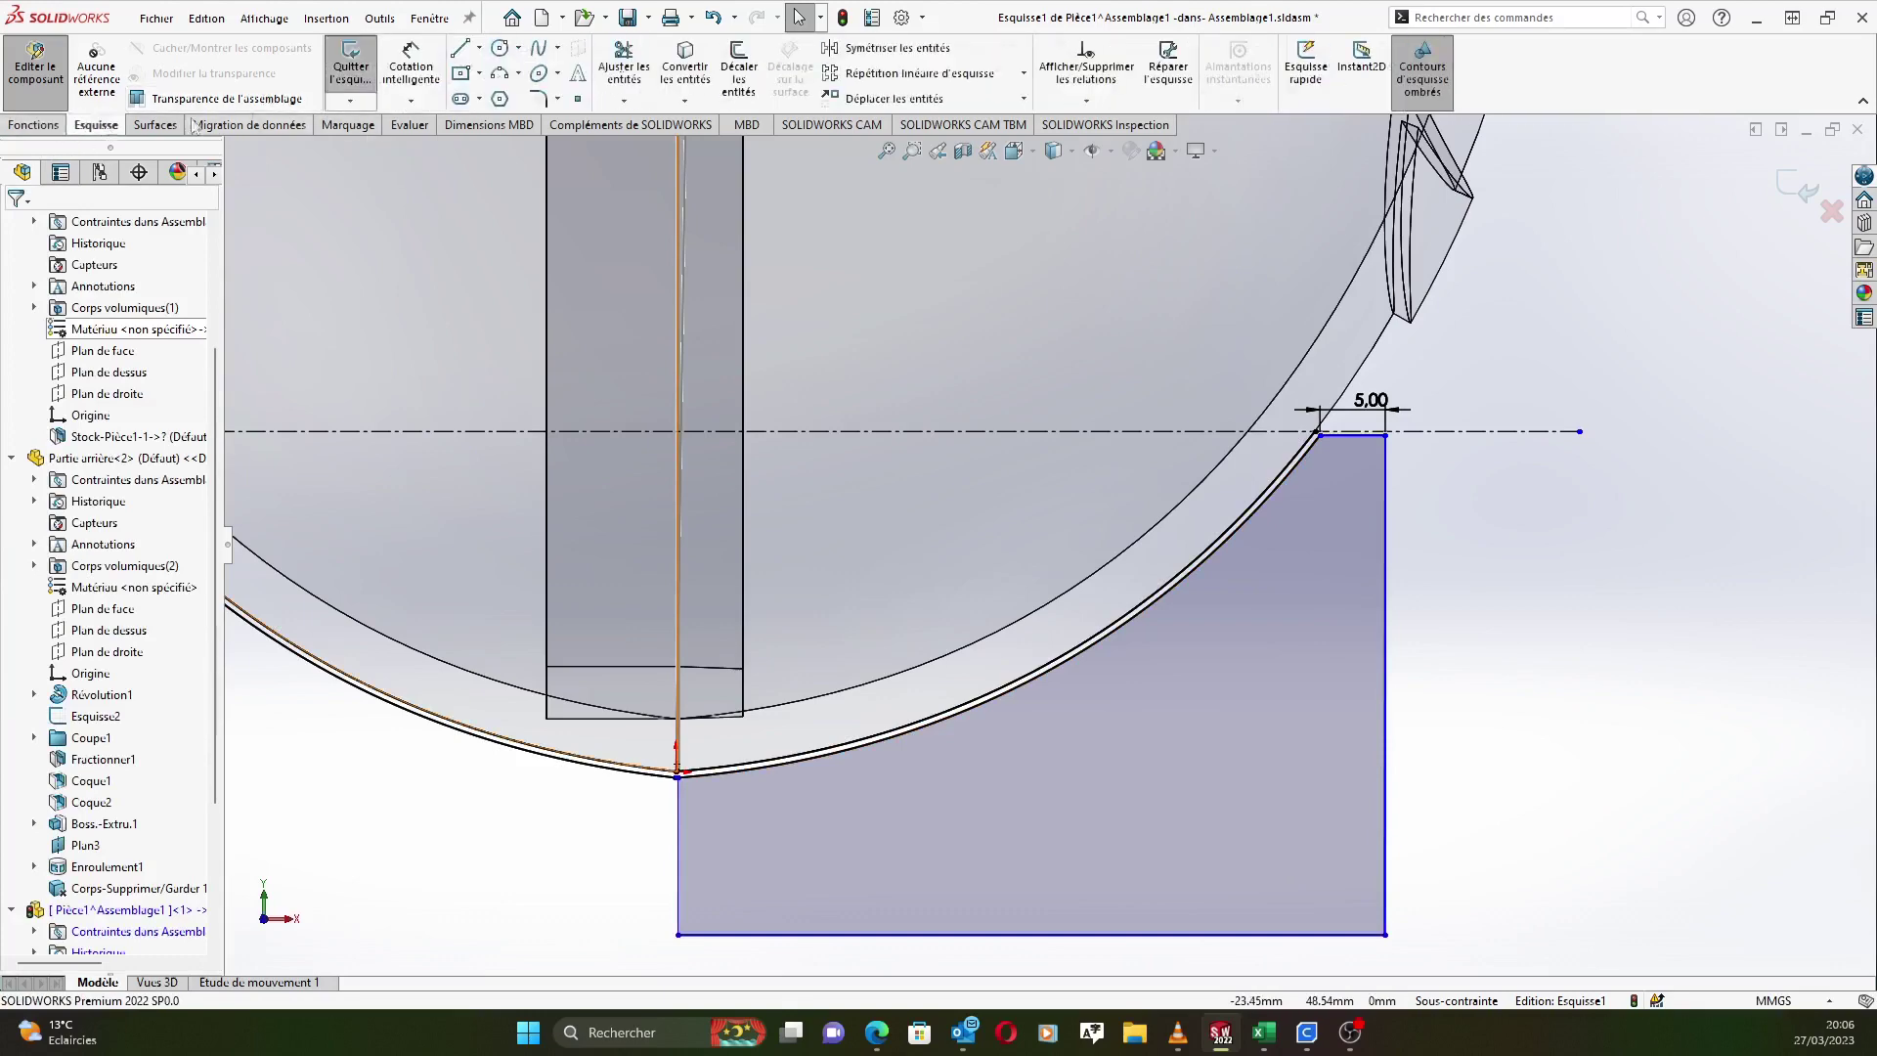
{"action": "left_click", "coordinate": [410, 79]}
{"action": "scroll", "coordinate": [1210, 858], "scroll_direction": "up", "scroll_amount": 2}
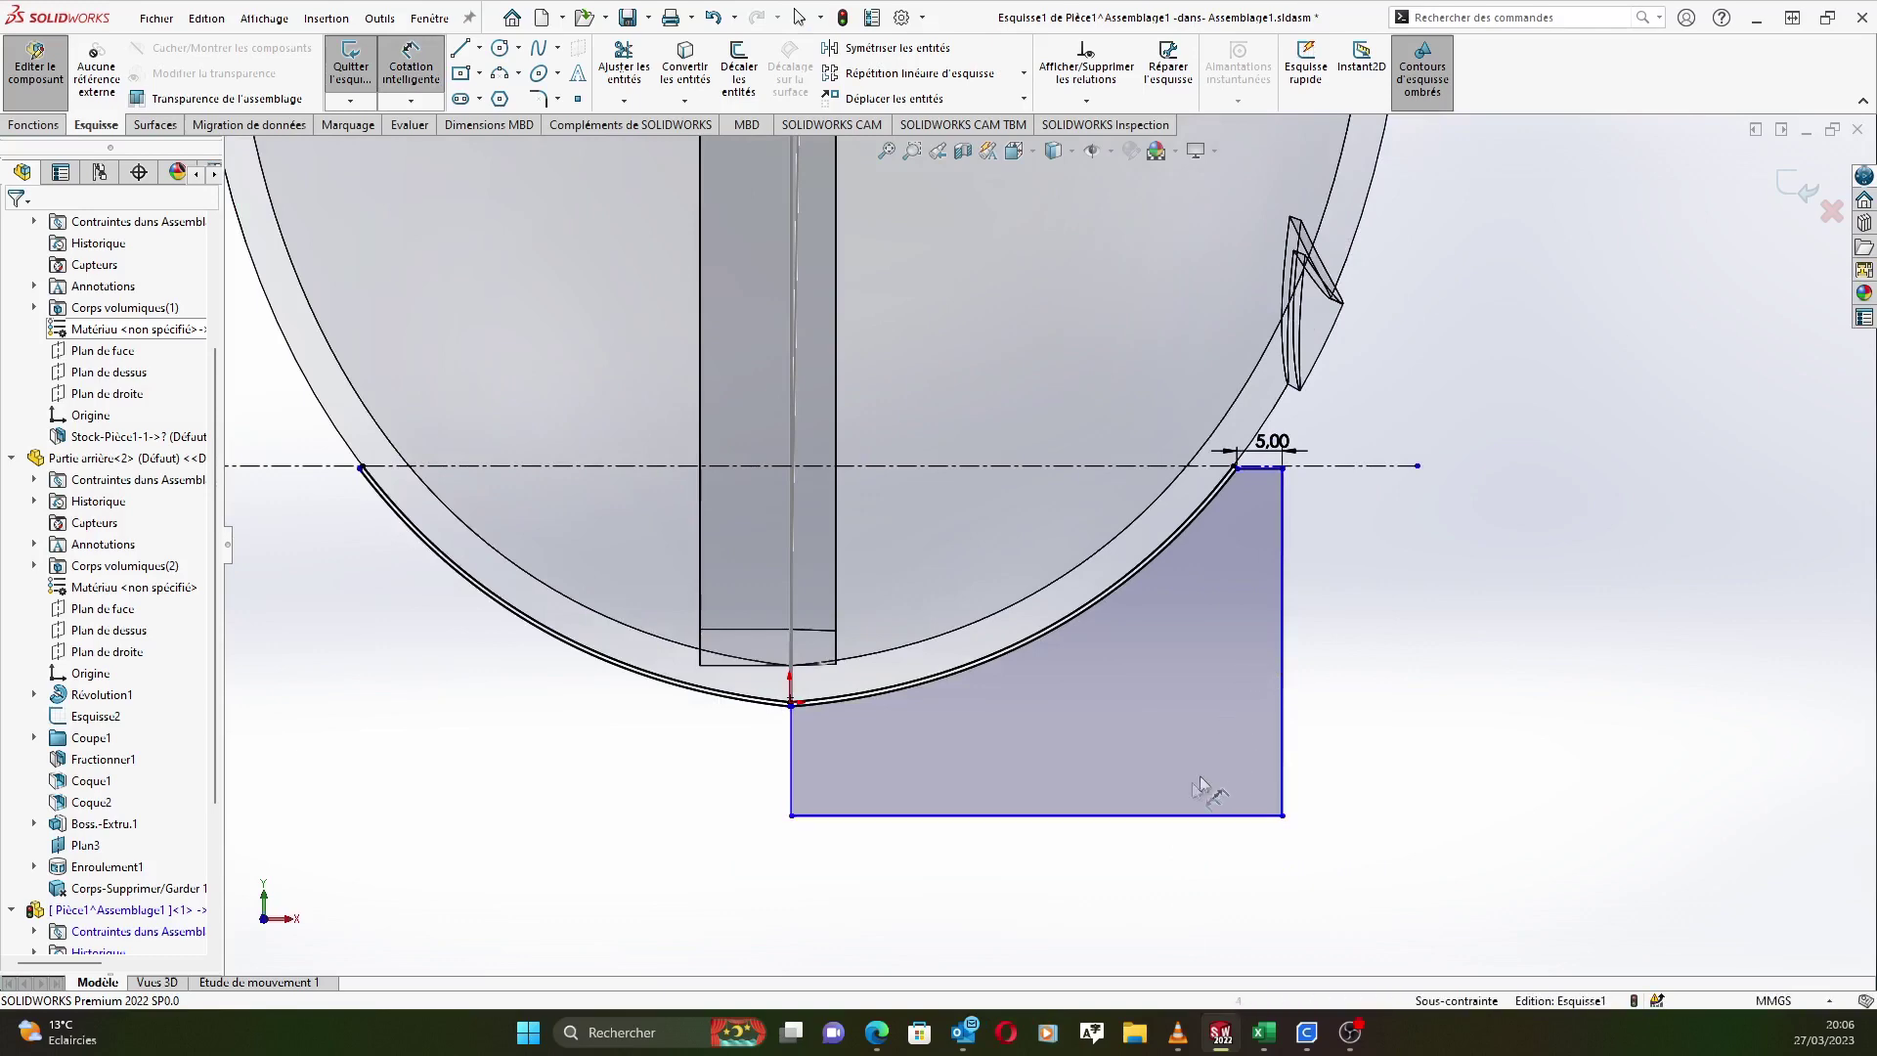
{"action": "left_click", "coordinate": [796, 768]}
{"action": "left_click", "coordinate": [679, 772]}
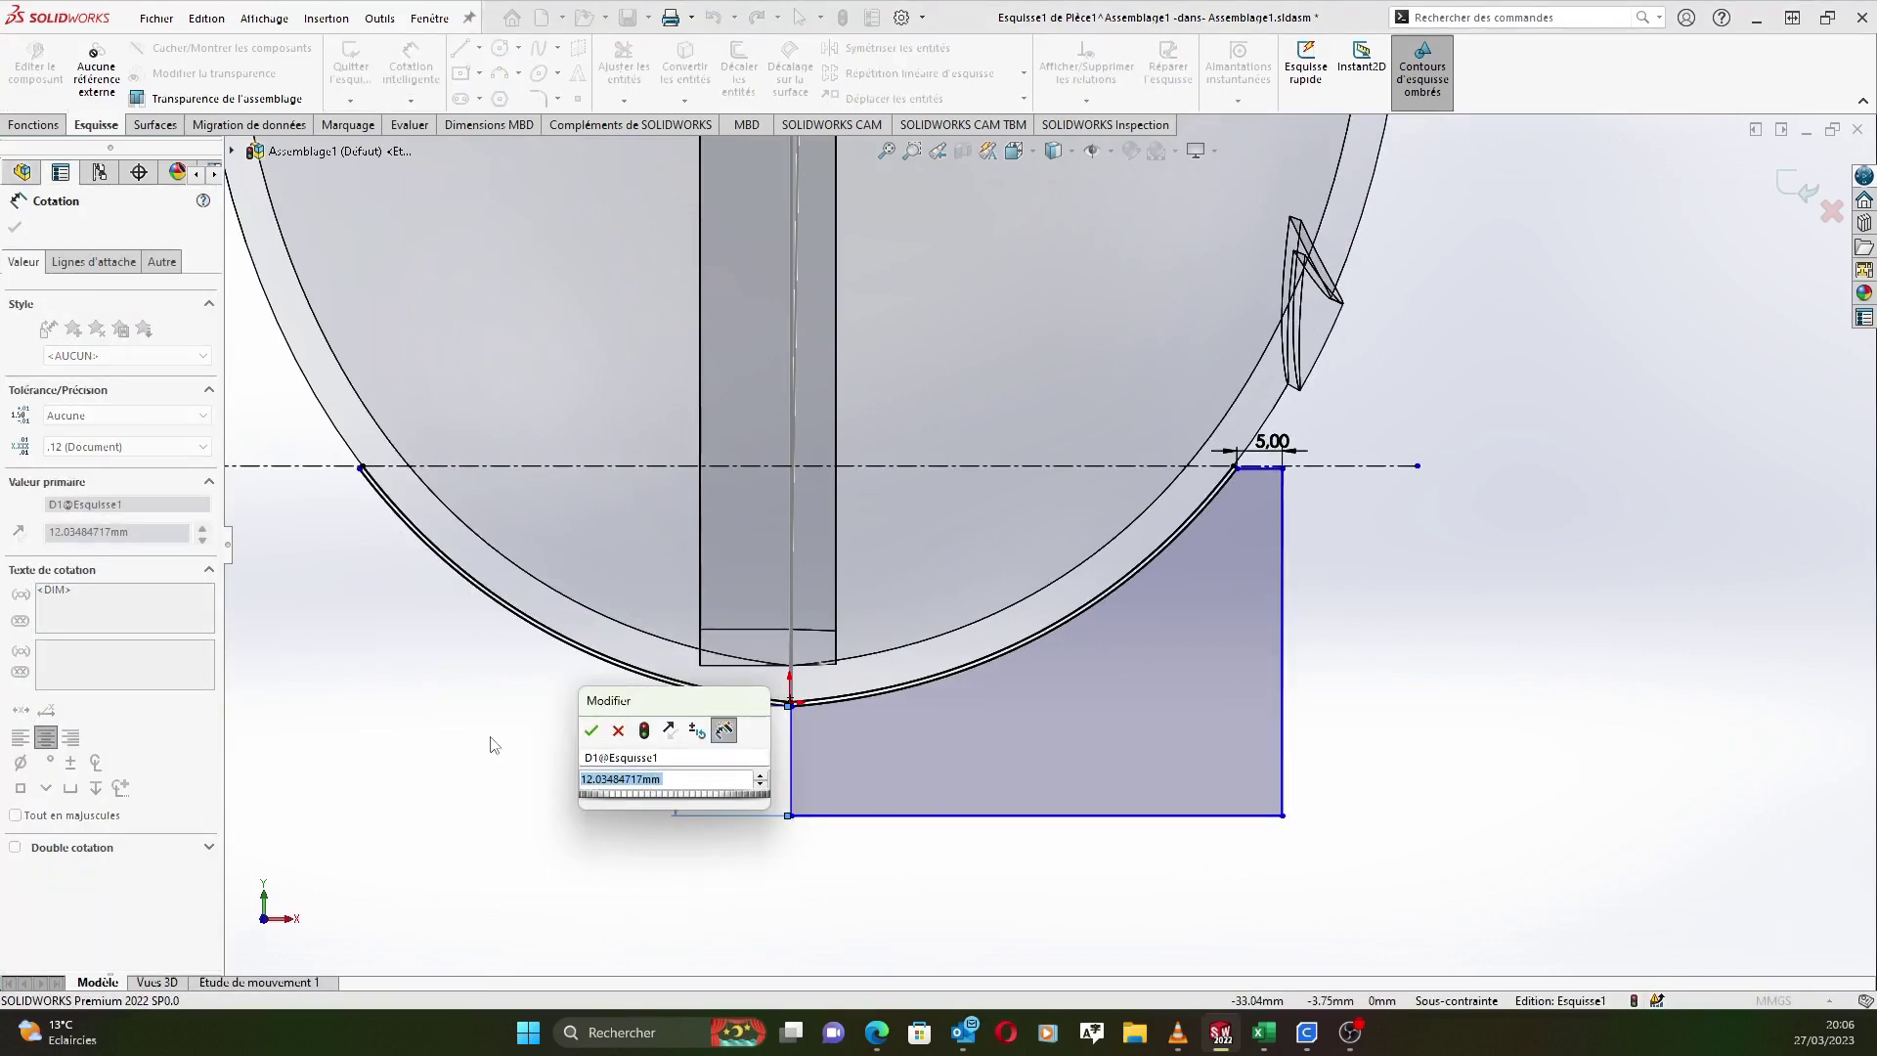
{"action": "type", "text": "8"}
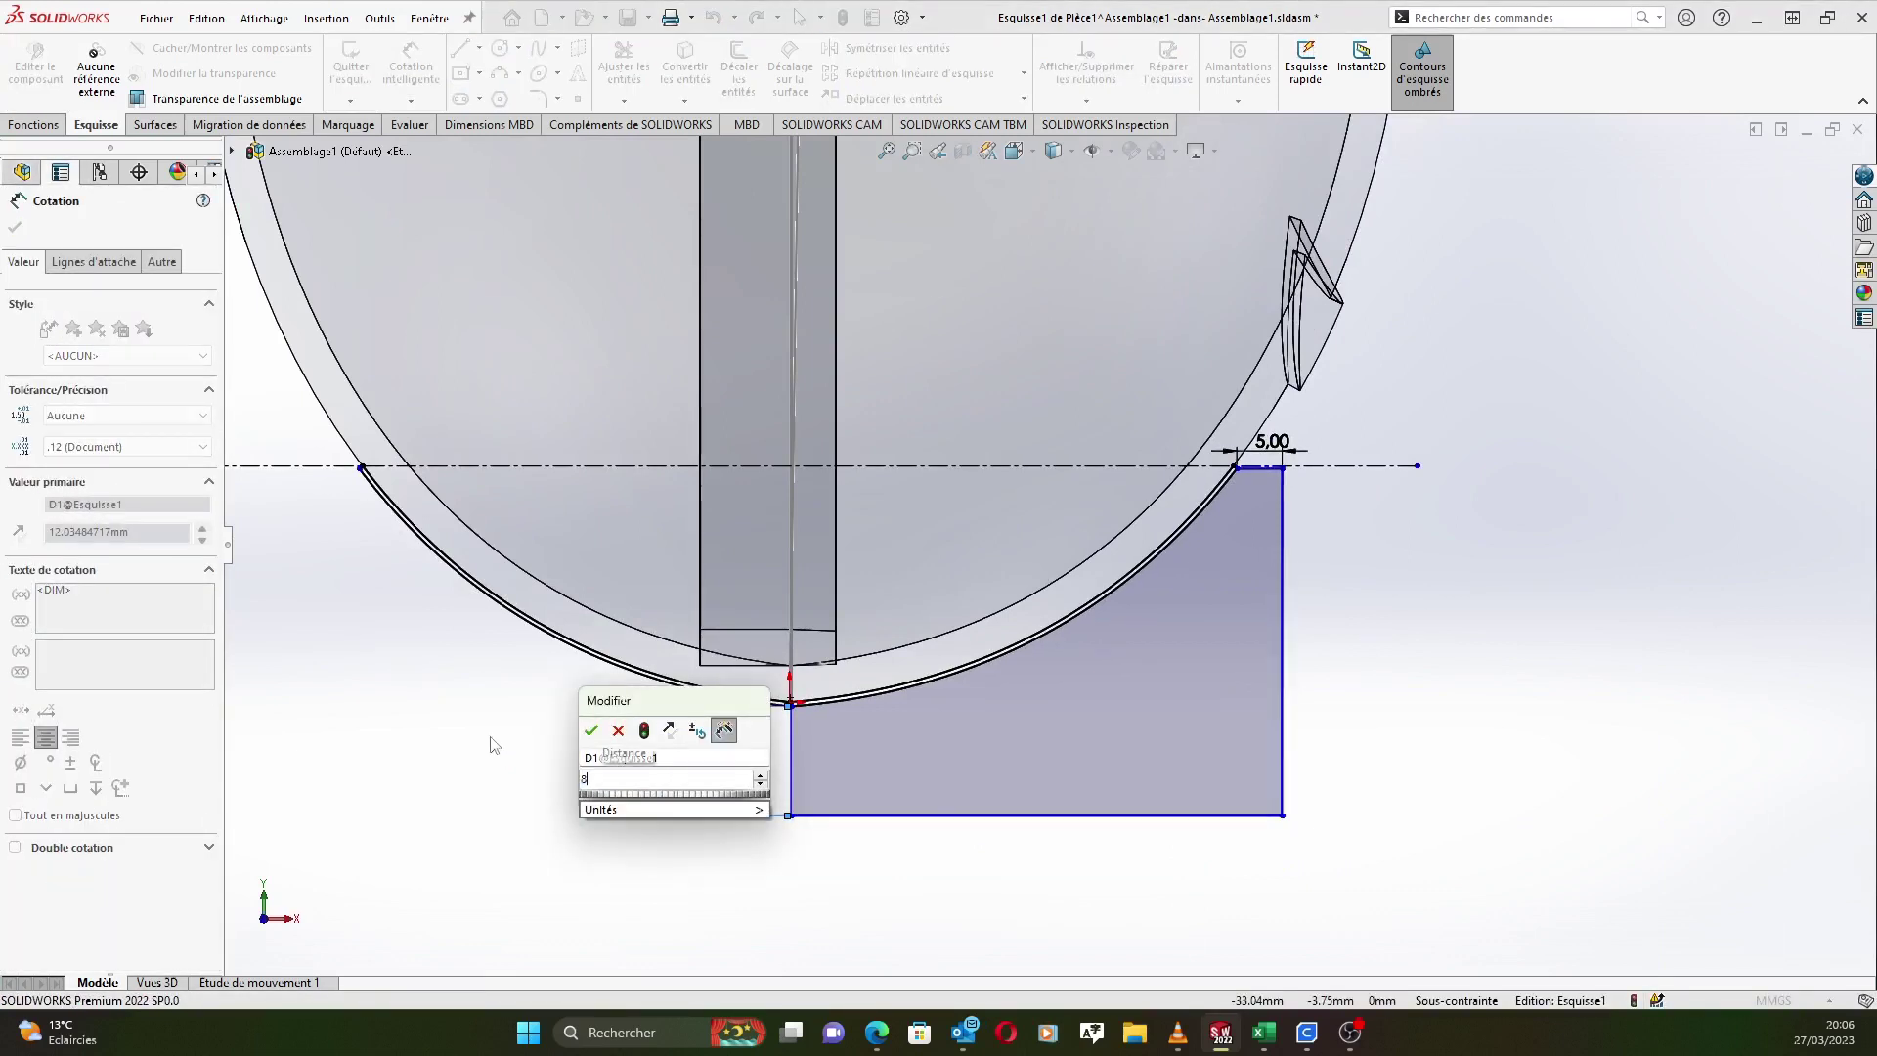
{"action": "key", "text": "Return"}
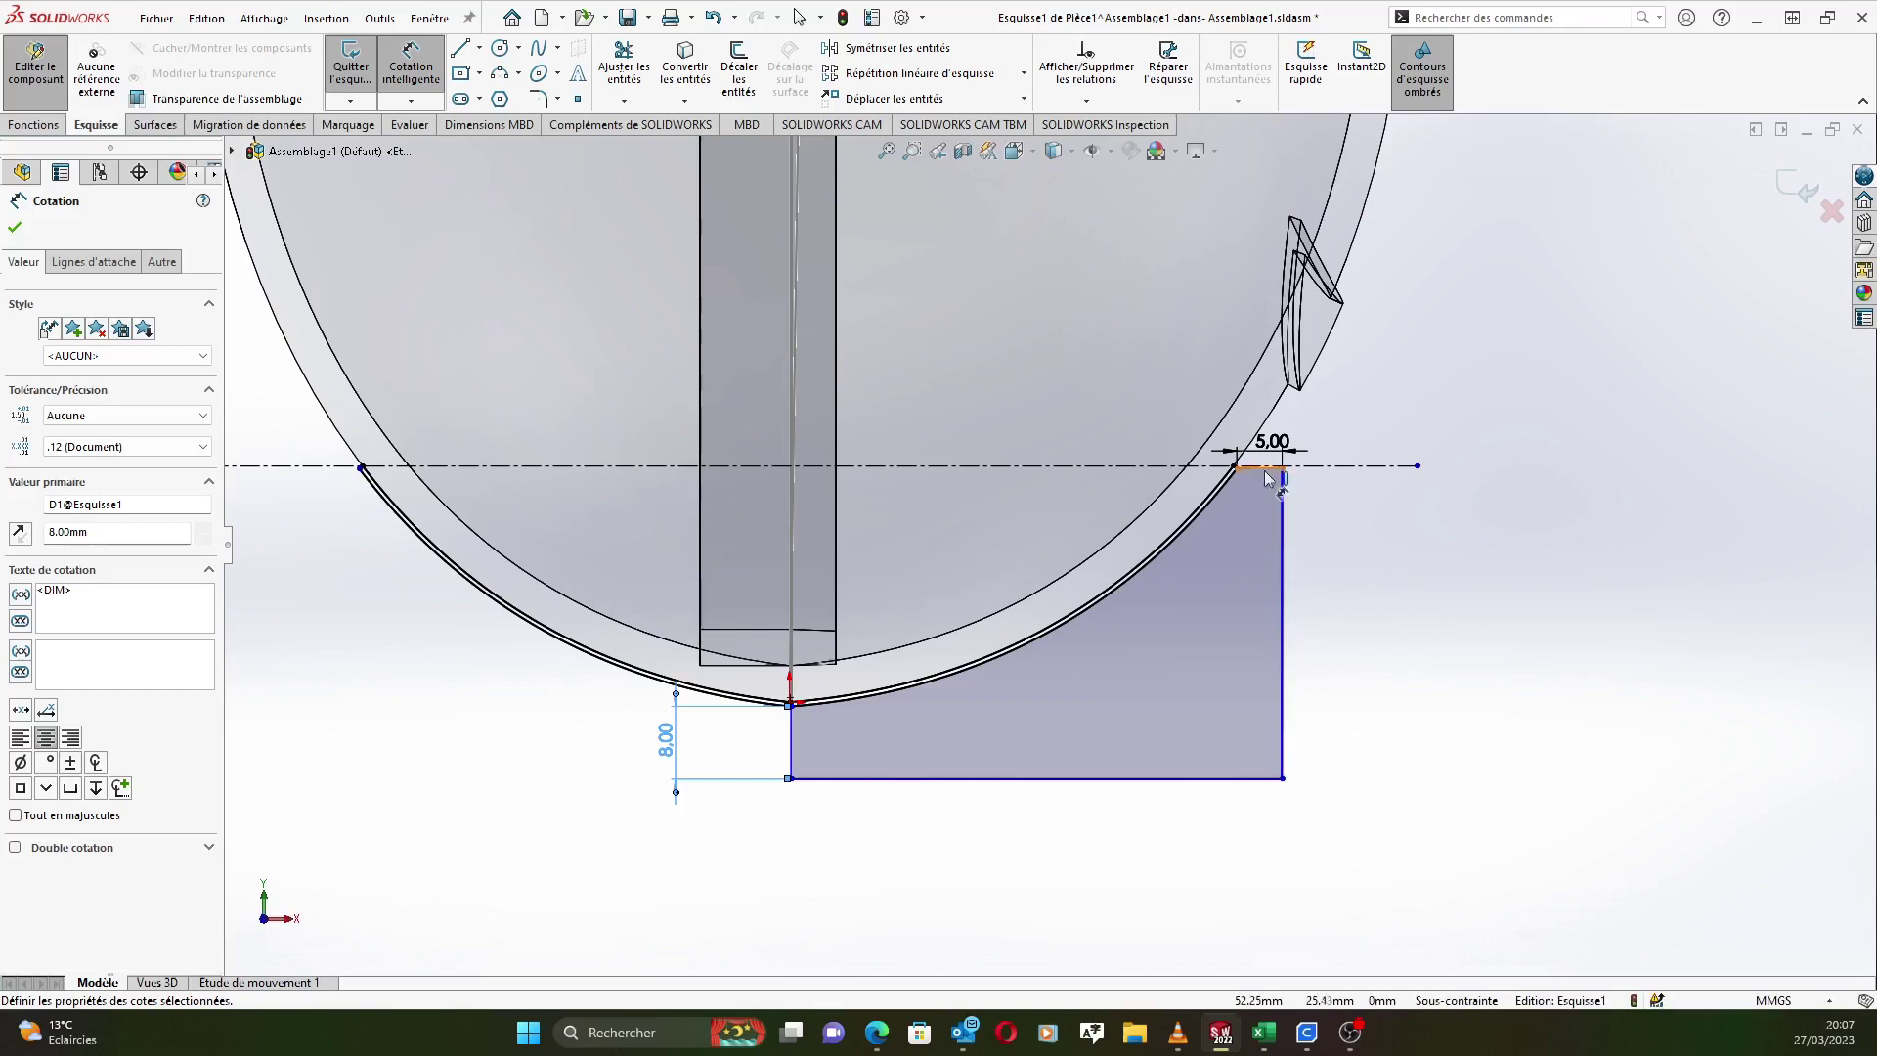
{"action": "left_click", "coordinate": [15, 226]}
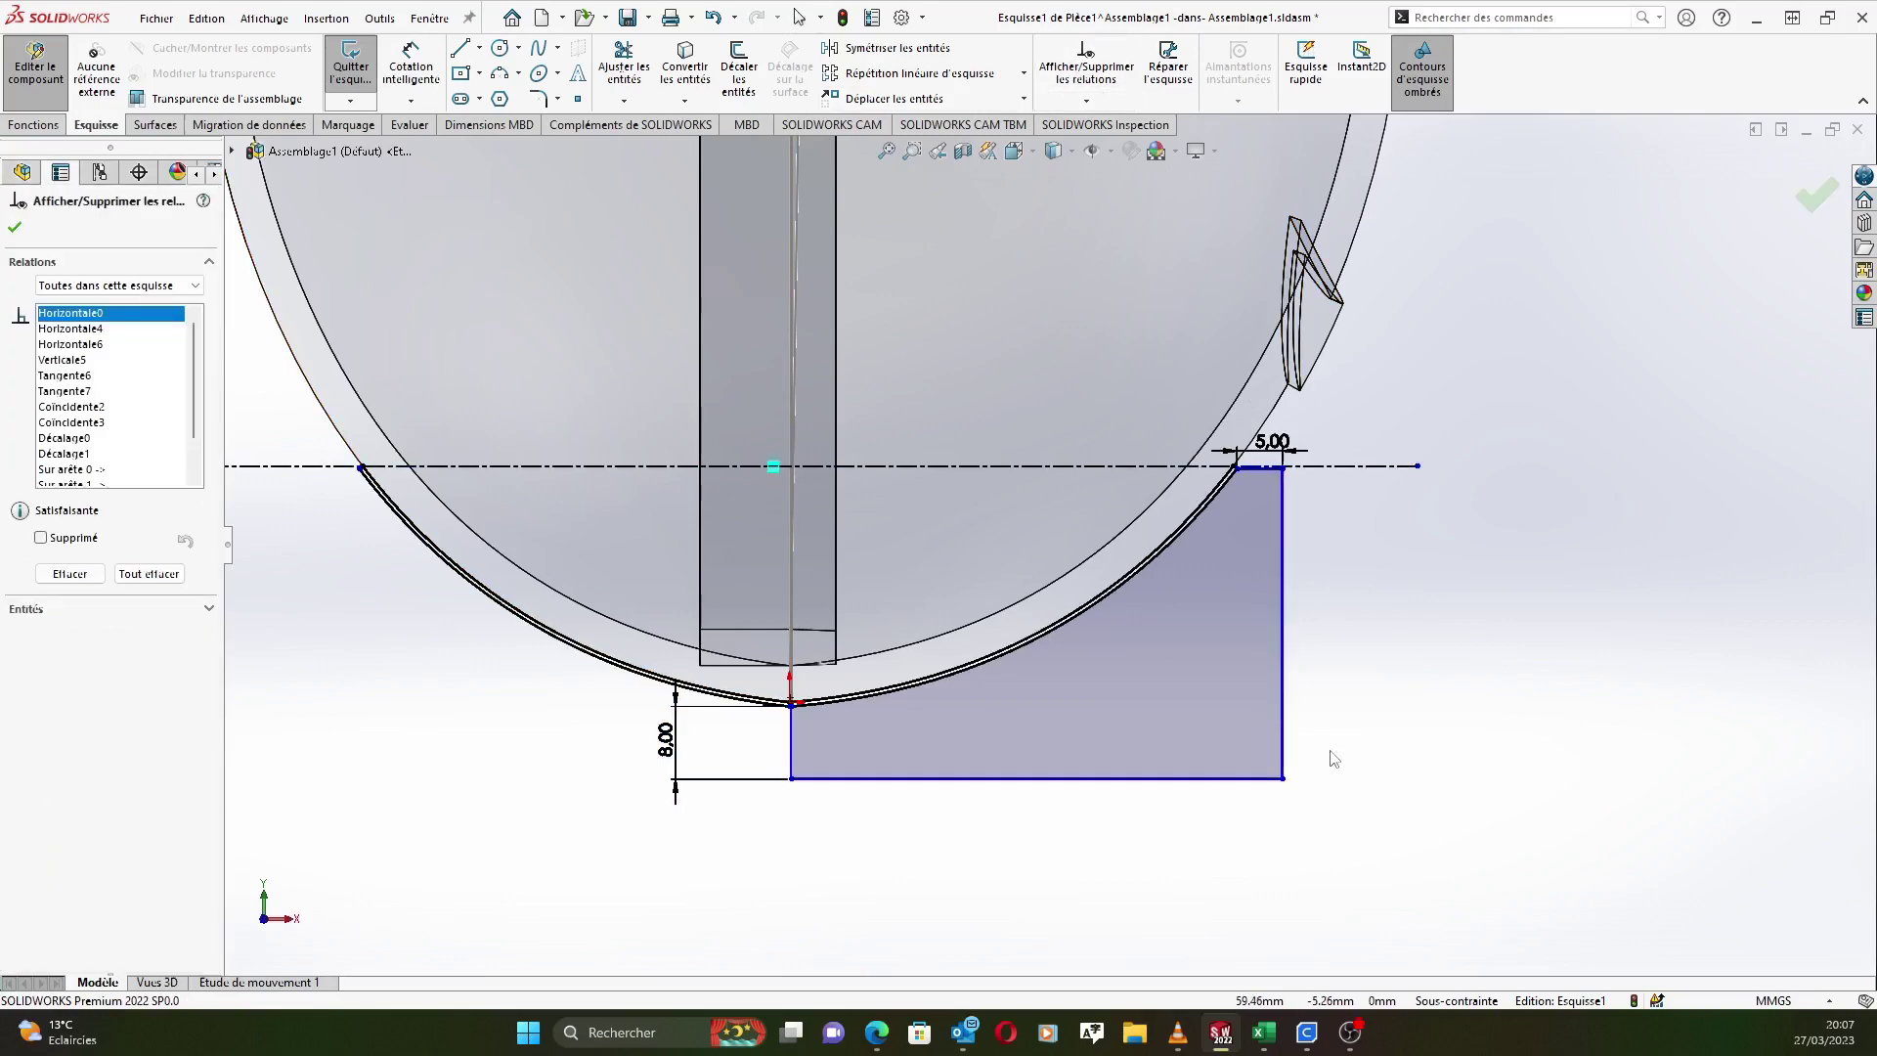
Review the list of all relations in the profile sketch and close it without changes.
{"action": "left_click", "coordinate": [13, 228]}
{"action": "scroll", "coordinate": [1169, 666], "scroll_direction": "up", "scroll_amount": 3}
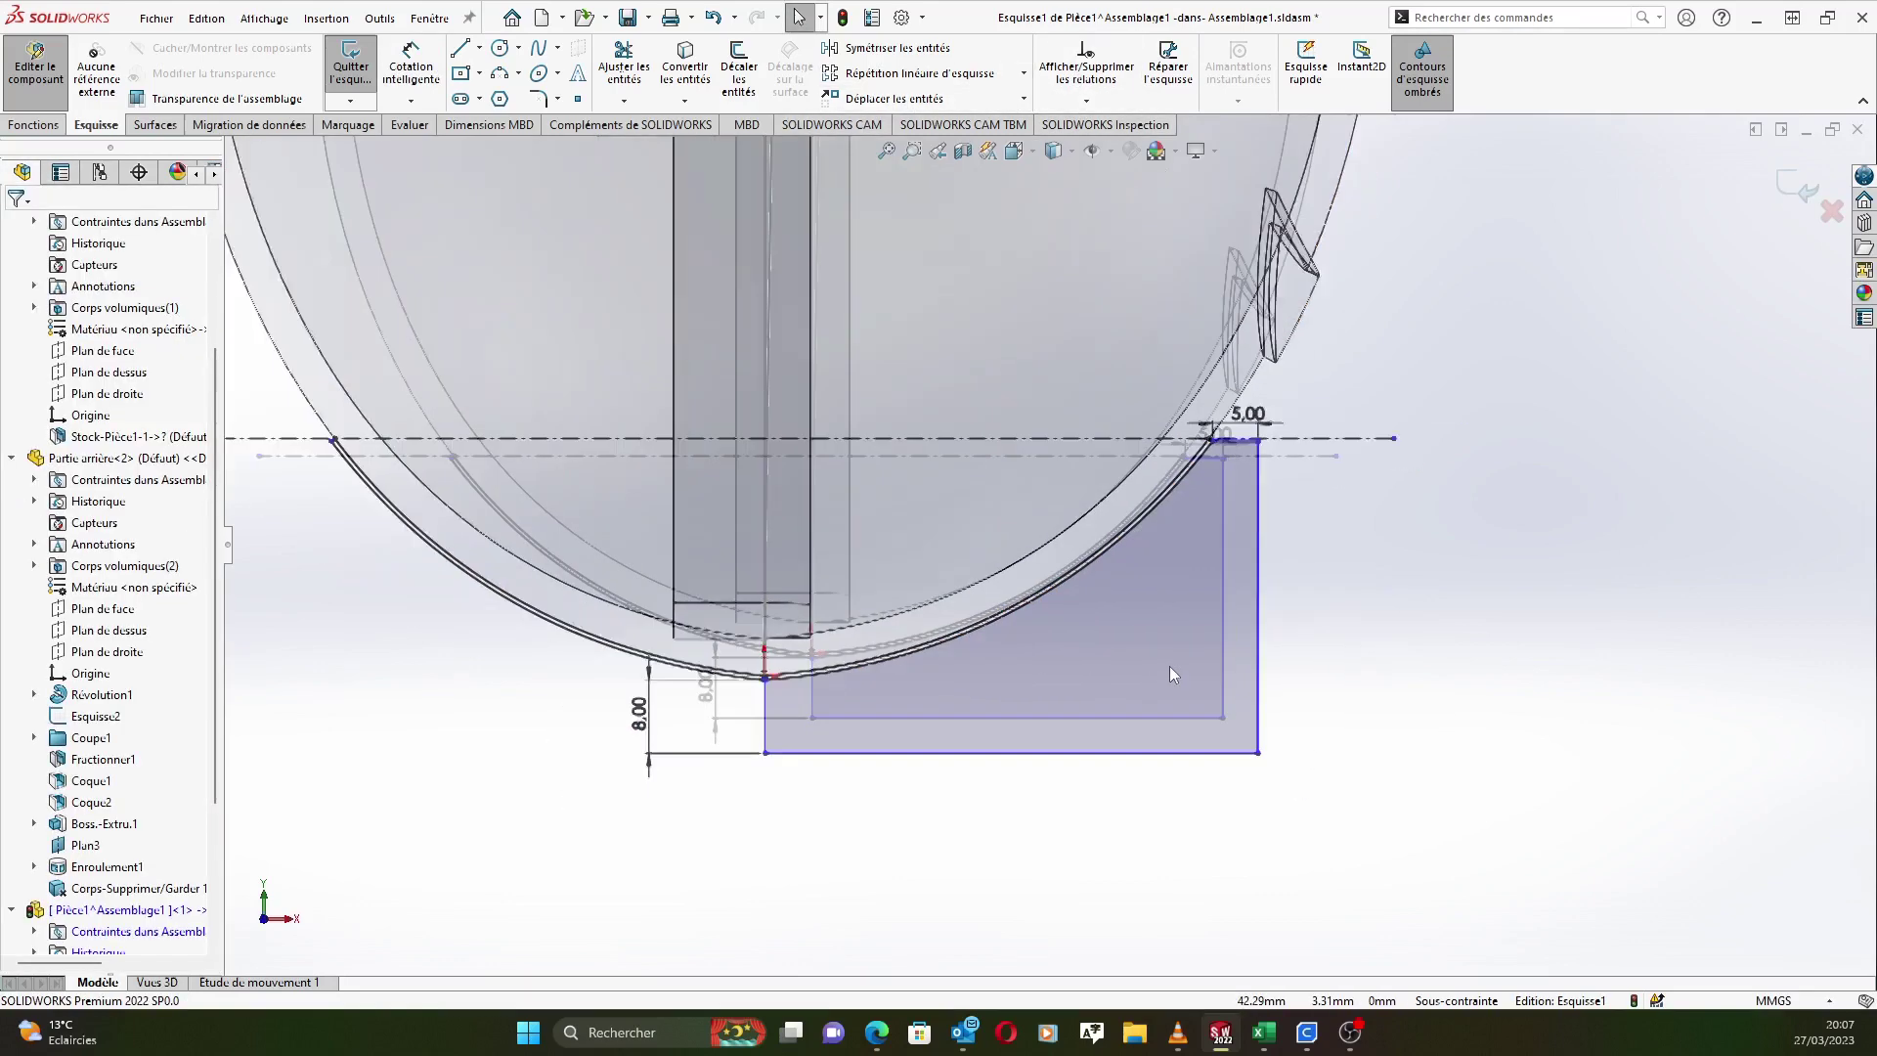
{"action": "left_click", "coordinate": [1087, 100]}
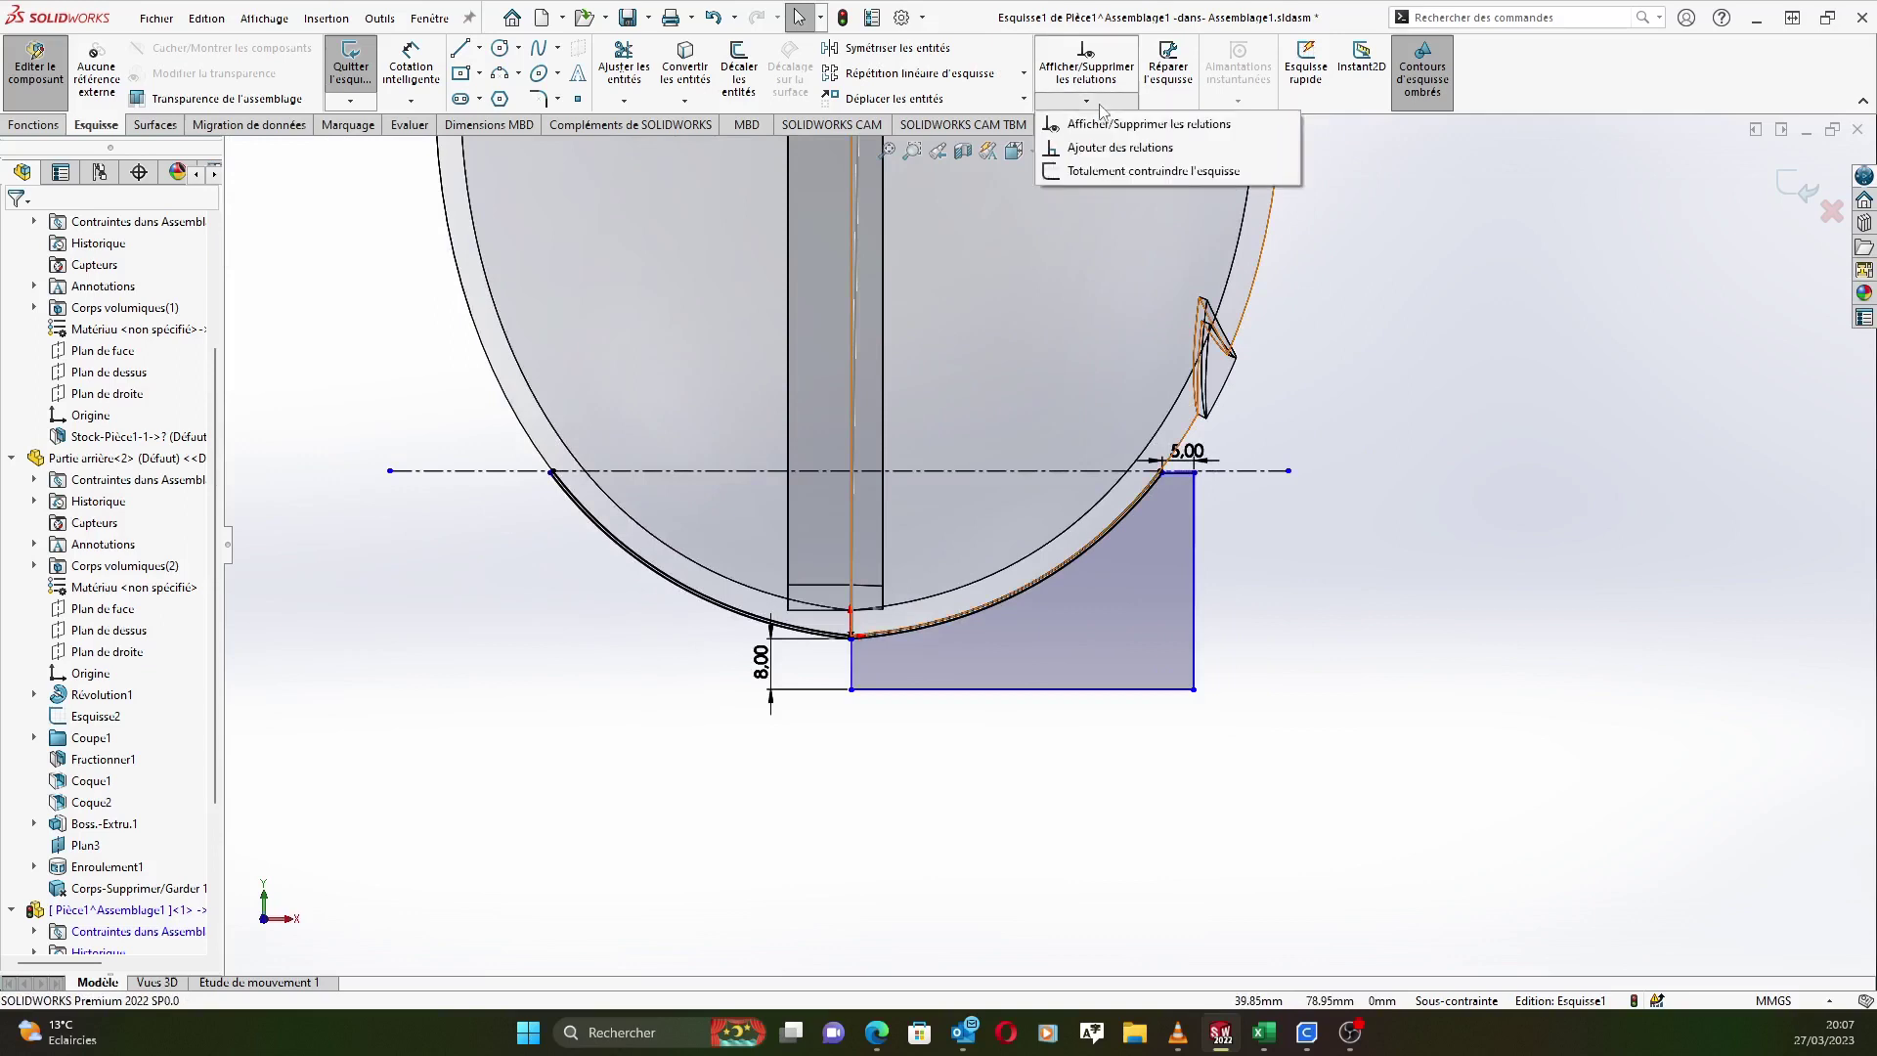
{"action": "left_click", "coordinate": [1149, 125]}
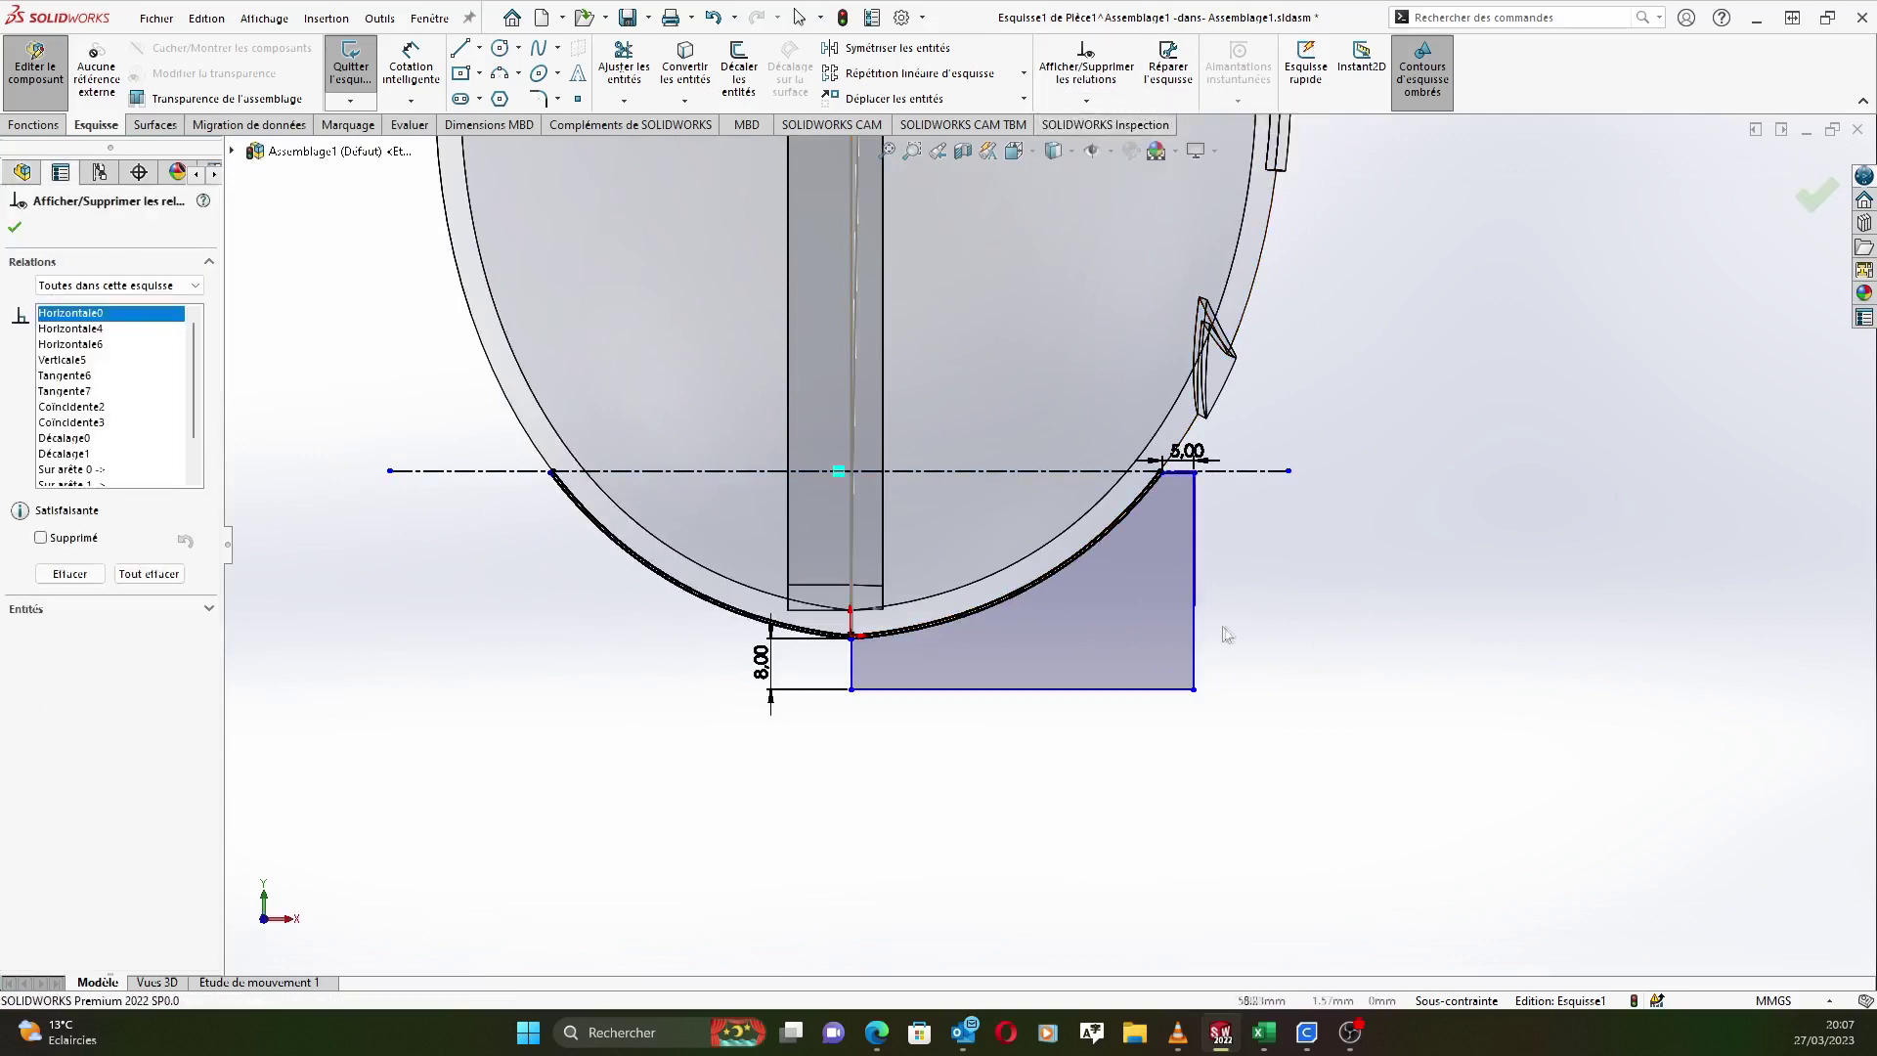
{"action": "scroll", "coordinate": [80, 360], "scroll_direction": "down", "scroll_amount": 1}
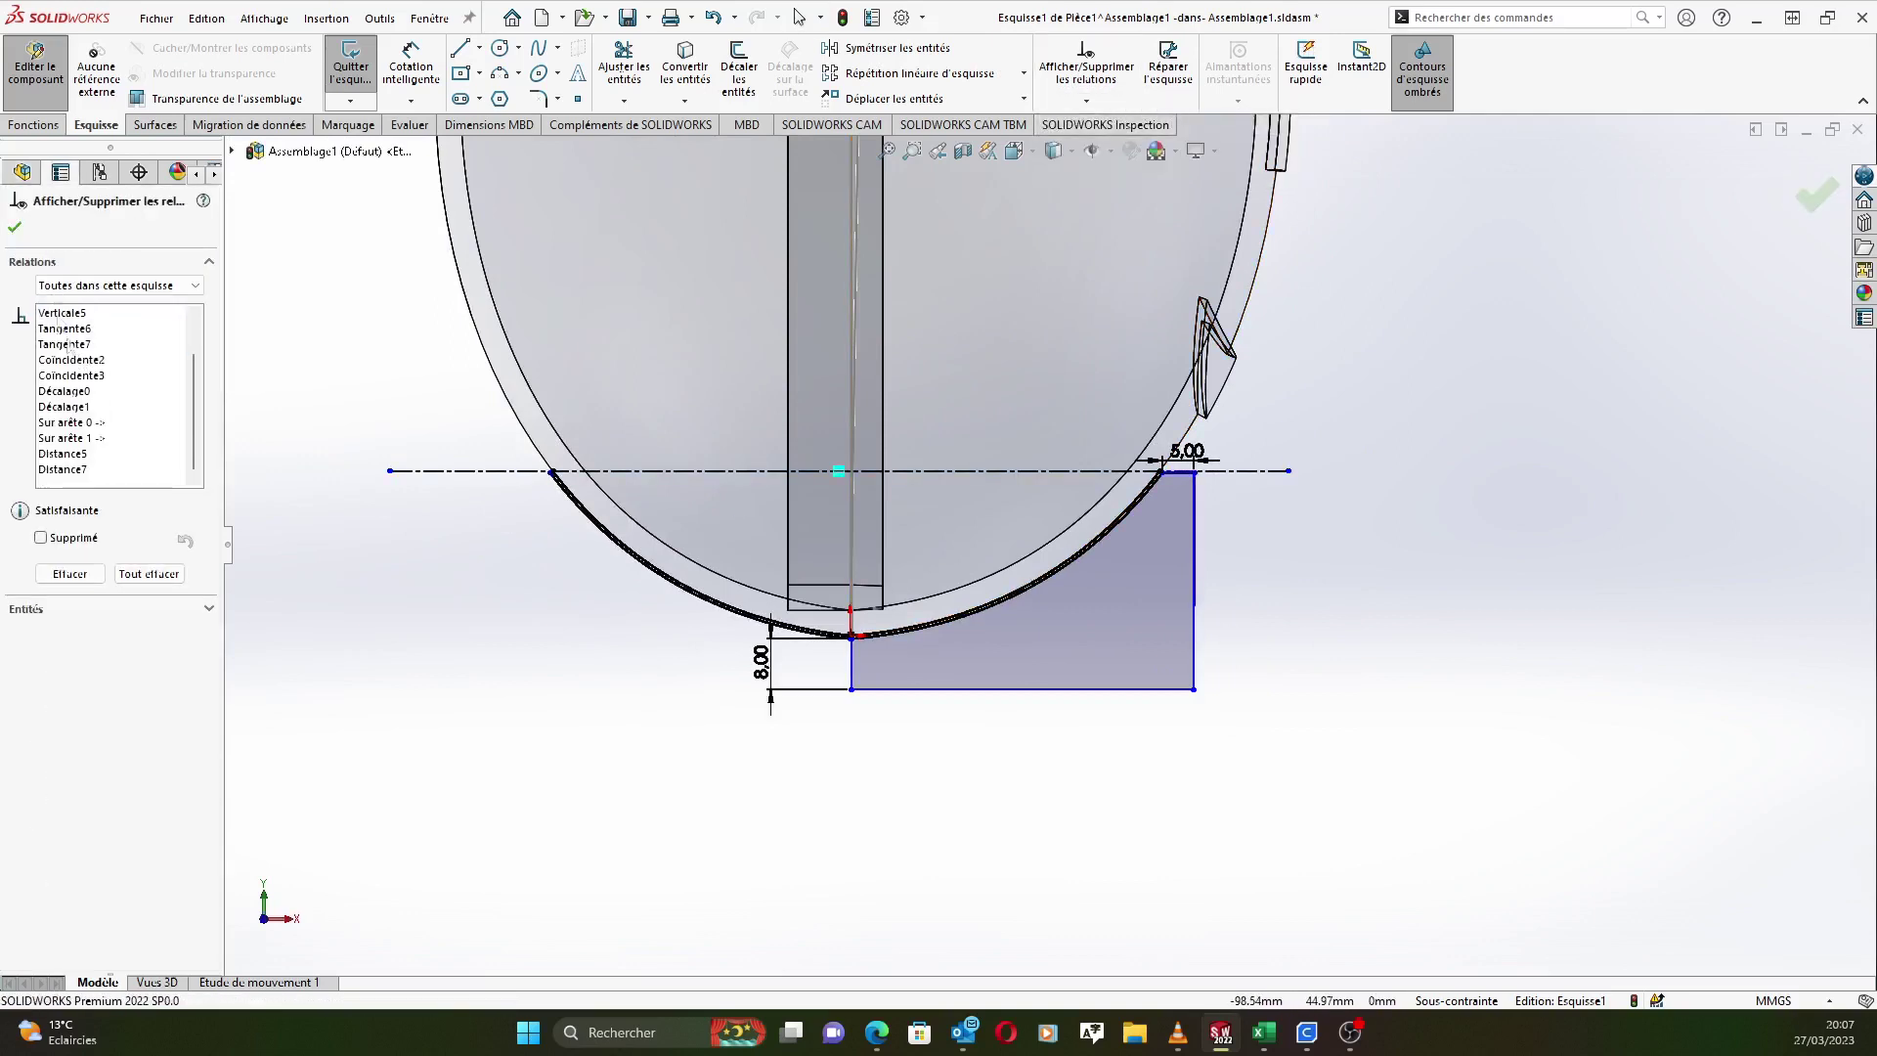
{"action": "left_click", "coordinate": [14, 225]}
Exit the profile sketch and select Esquisse1 of the supporting part.
{"action": "left_click", "coordinate": [1814, 194]}
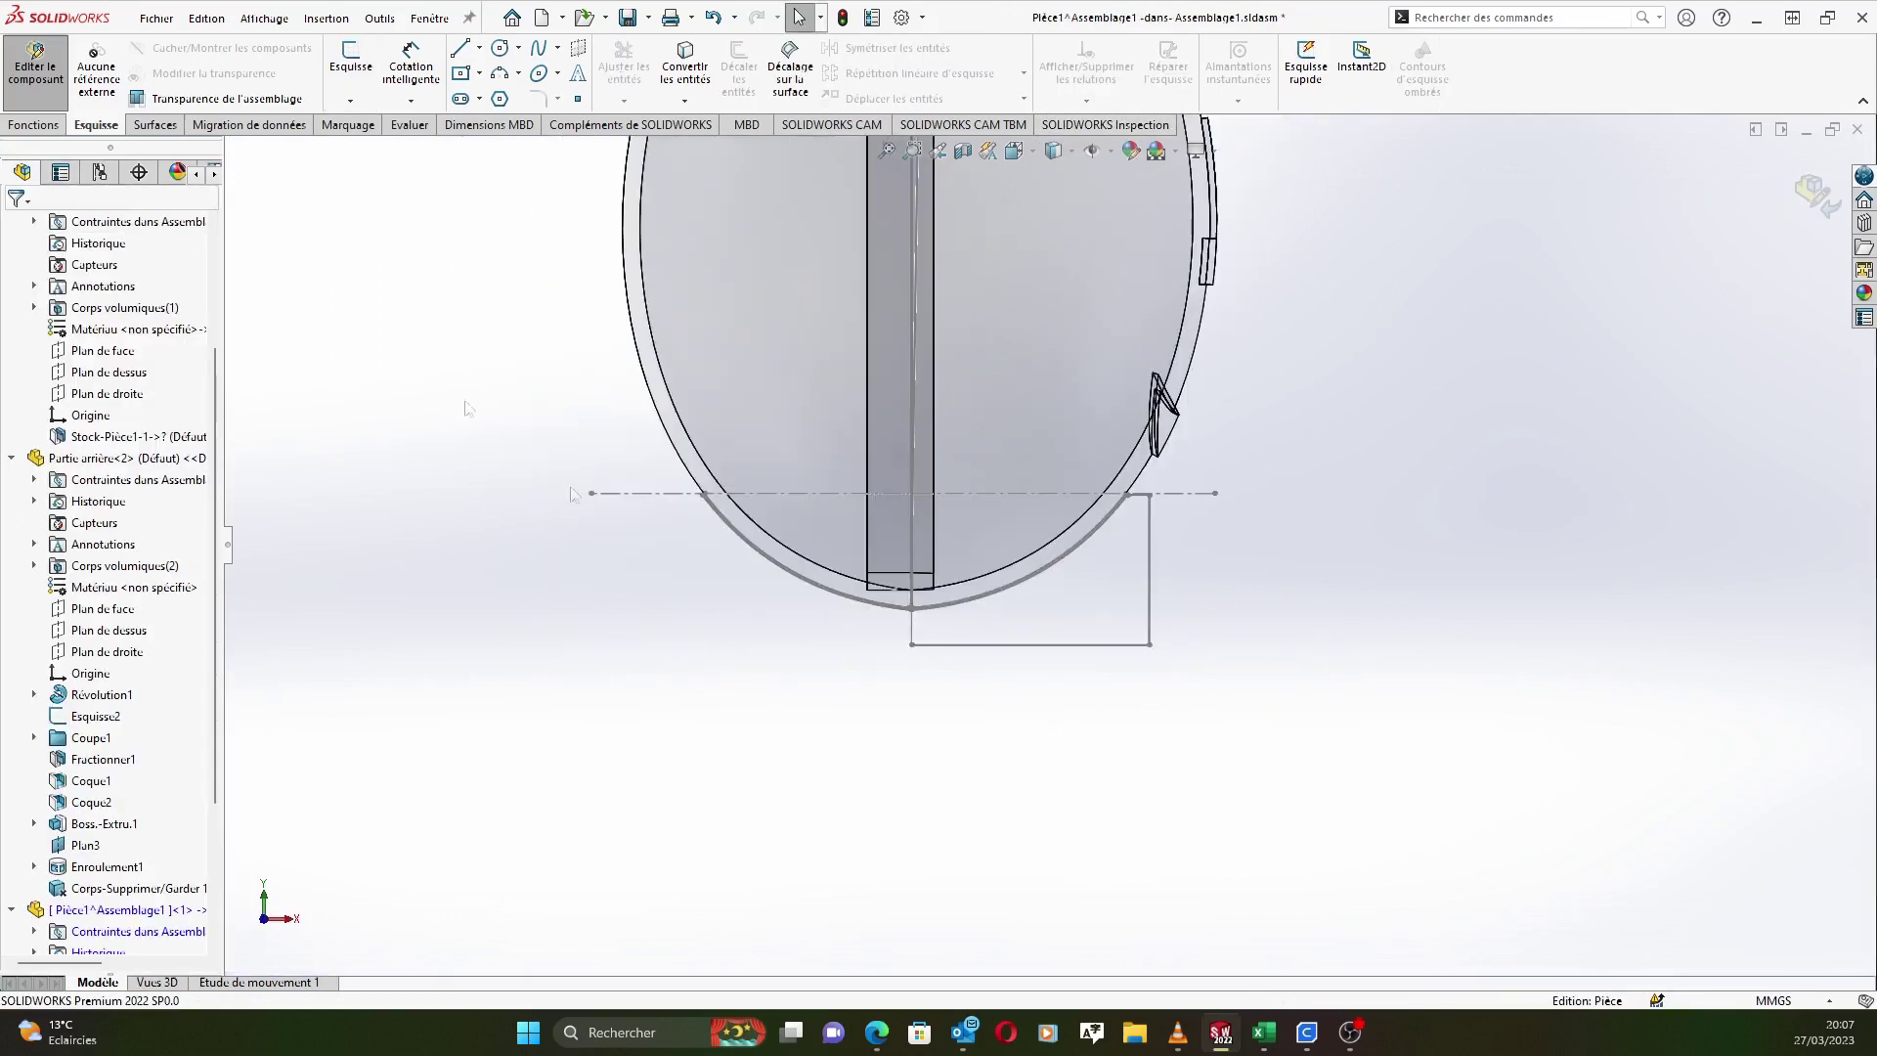
{"action": "left_click", "coordinate": [33, 124]}
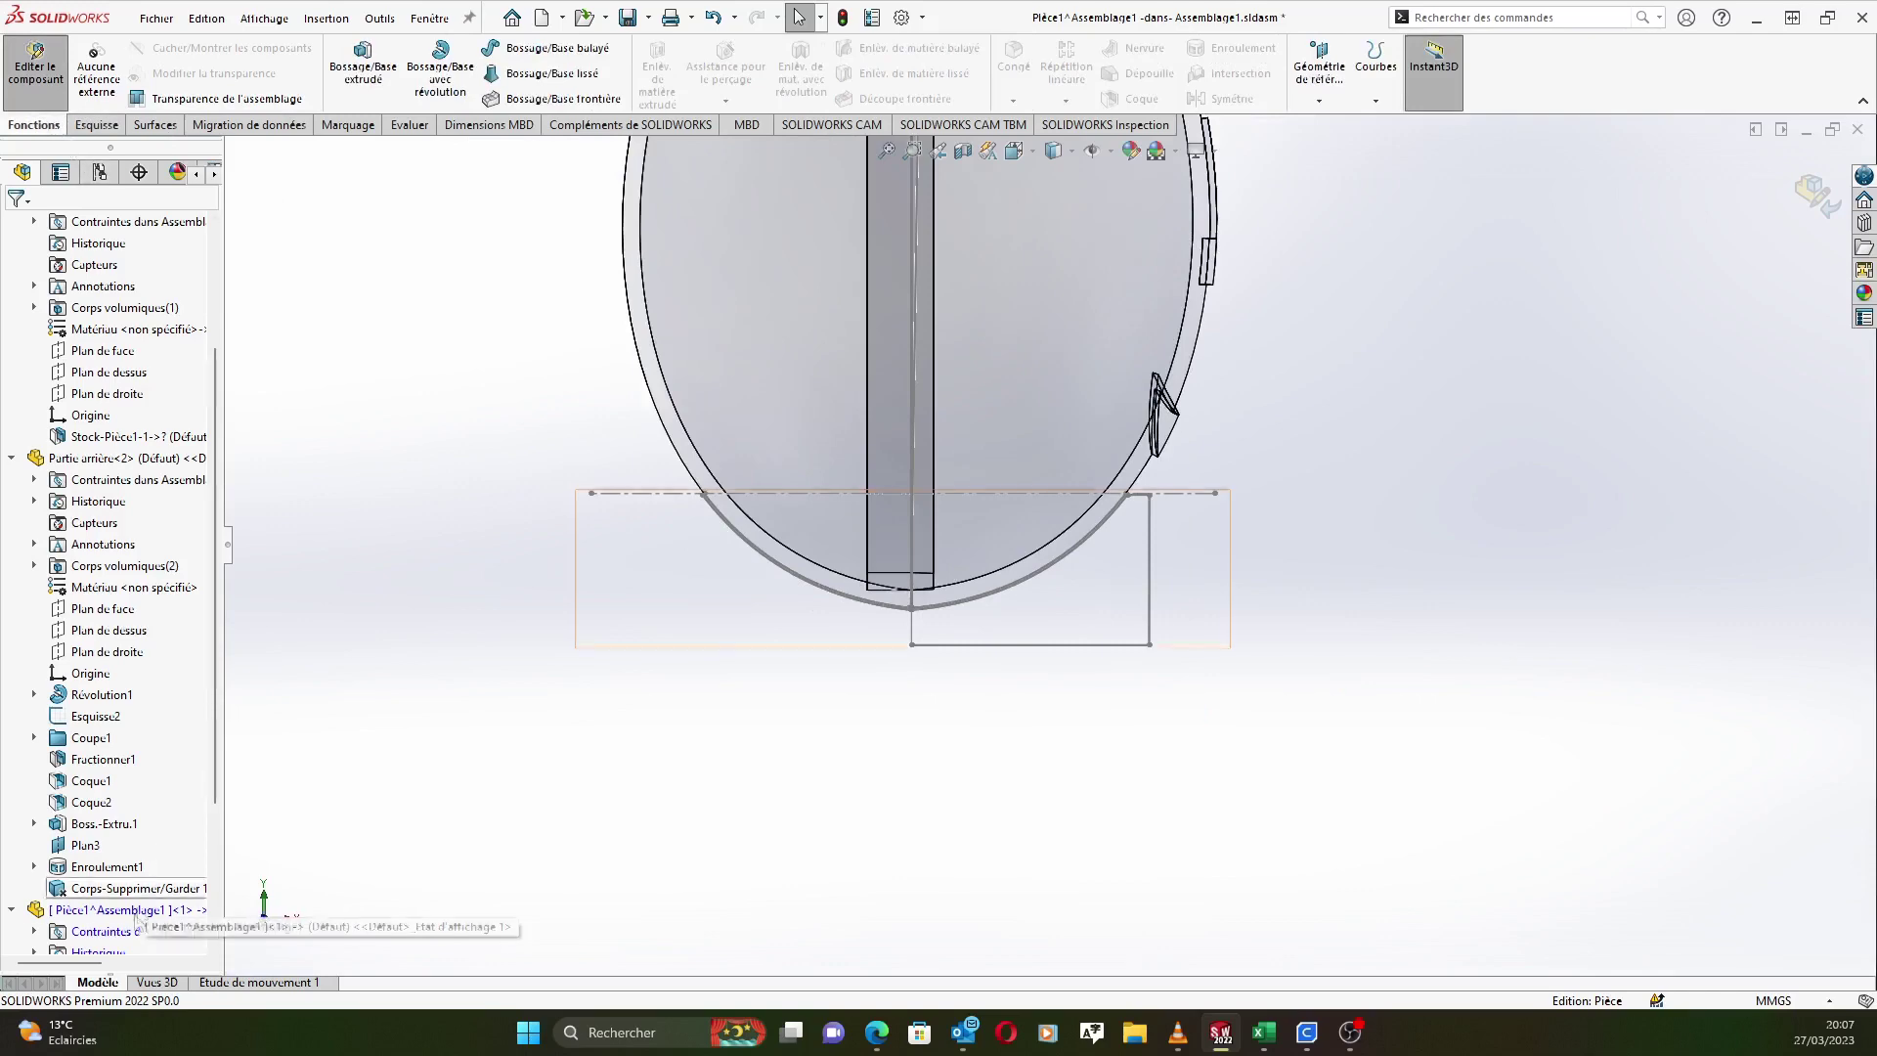
{"action": "scroll", "coordinate": [134, 910], "scroll_direction": "down", "scroll_amount": 3}
{"action": "scroll", "coordinate": [133, 915], "scroll_direction": "down", "scroll_amount": 1}
{"action": "left_click", "coordinate": [133, 911]}
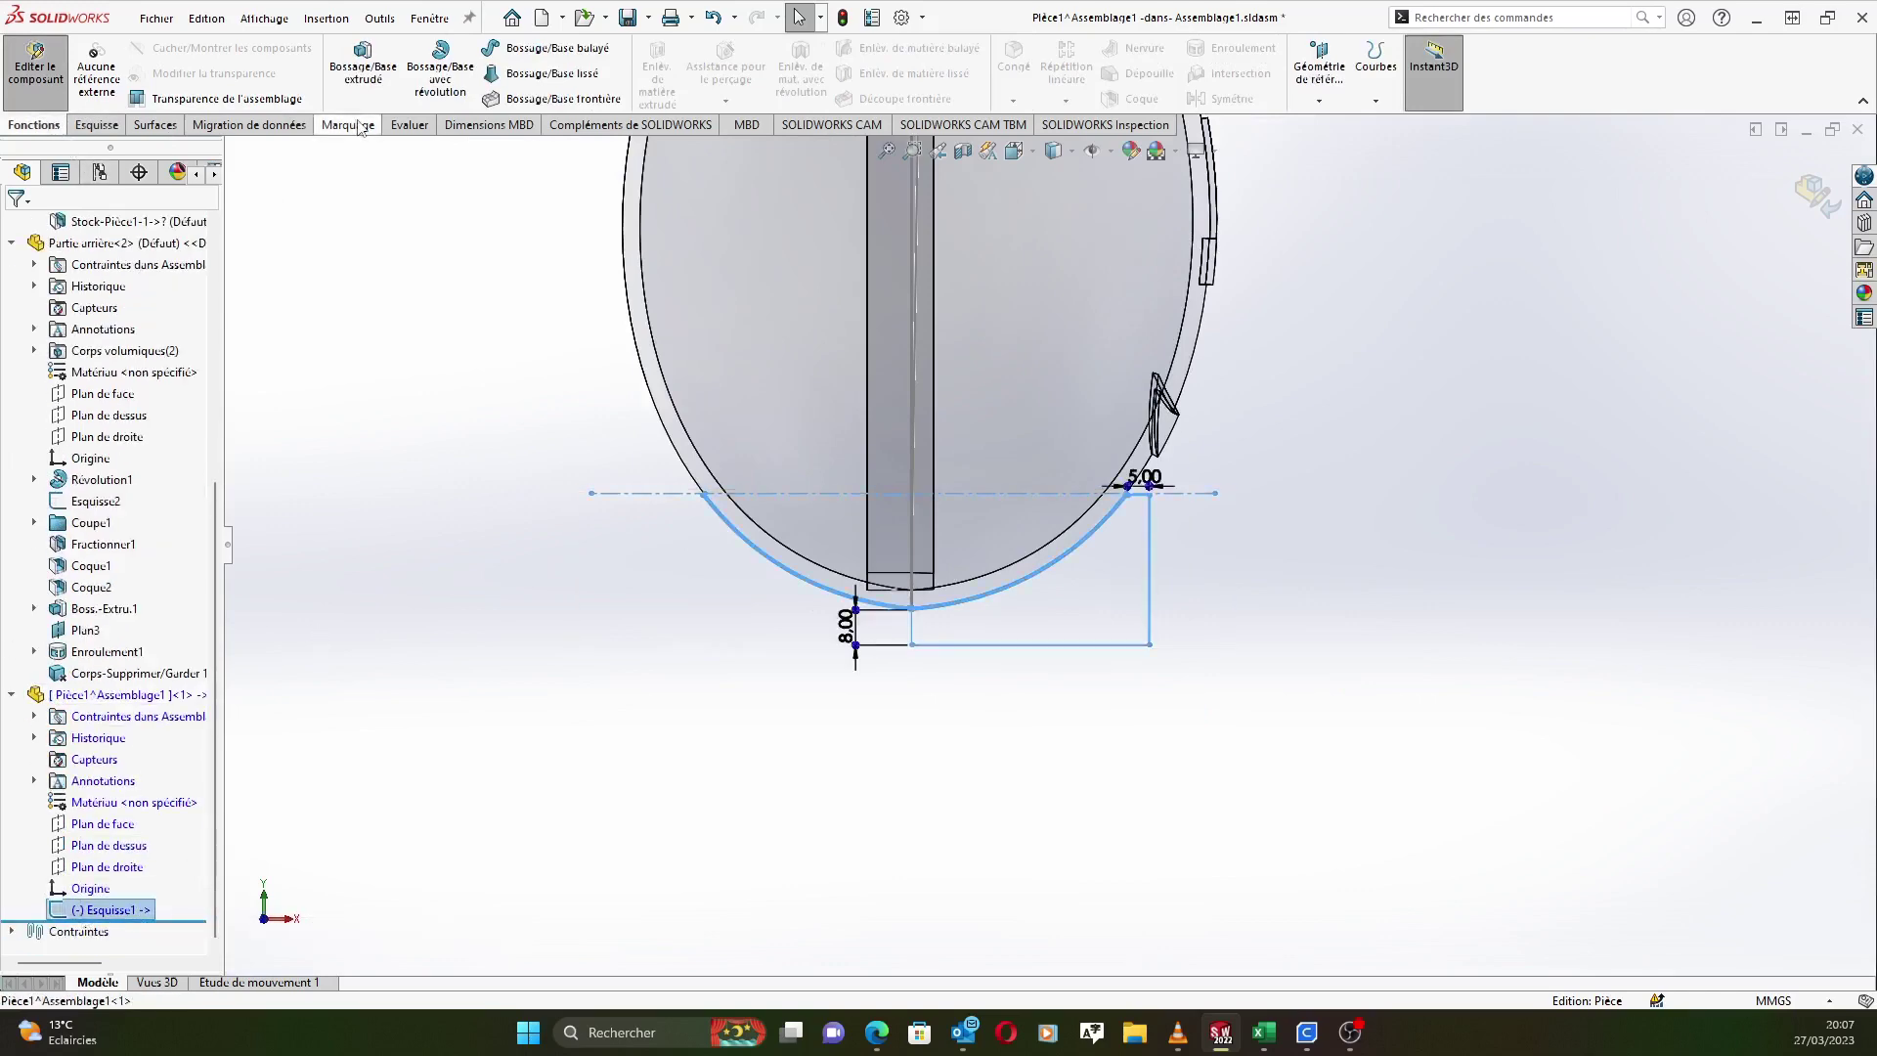
Start a revolved boss, clear its preselected axis, and choose the closed region beneath the egg as the contour.
{"action": "left_click", "coordinate": [440, 70]}
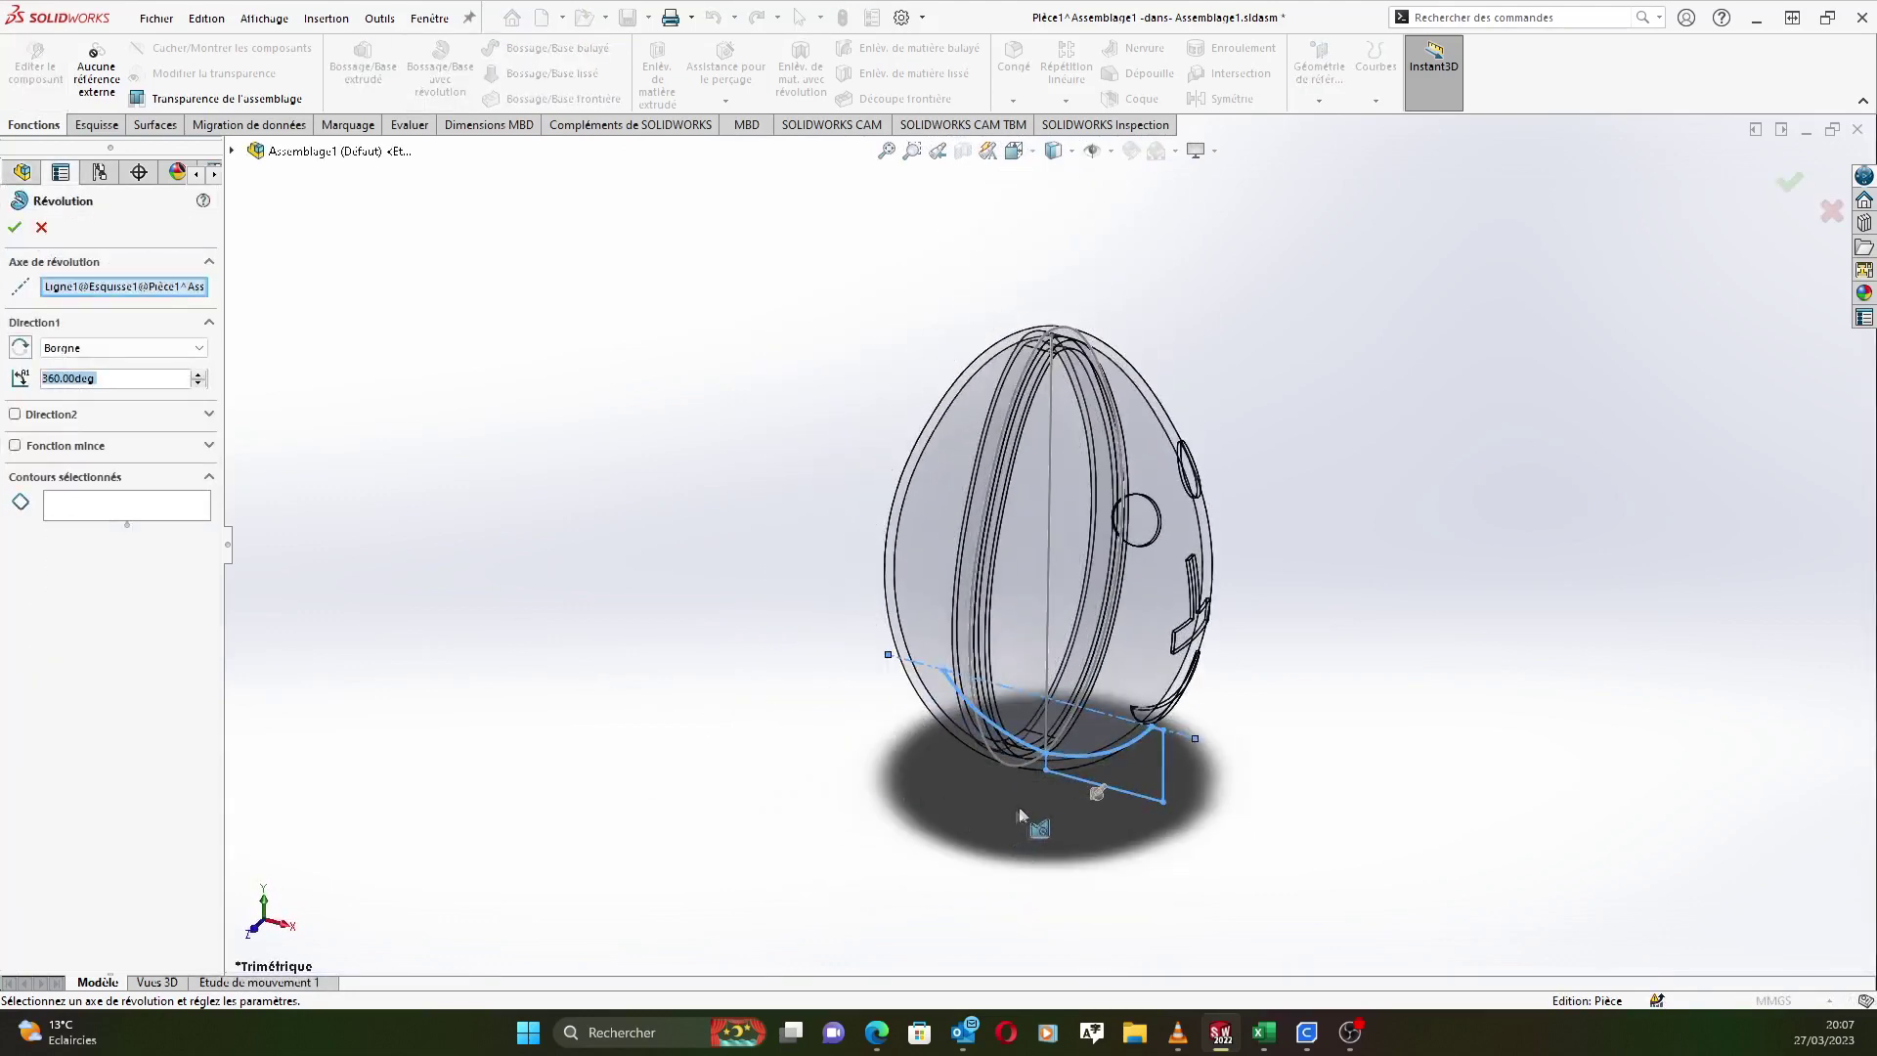
{"action": "scroll", "coordinate": [1036, 802], "scroll_direction": "down", "scroll_amount": 5}
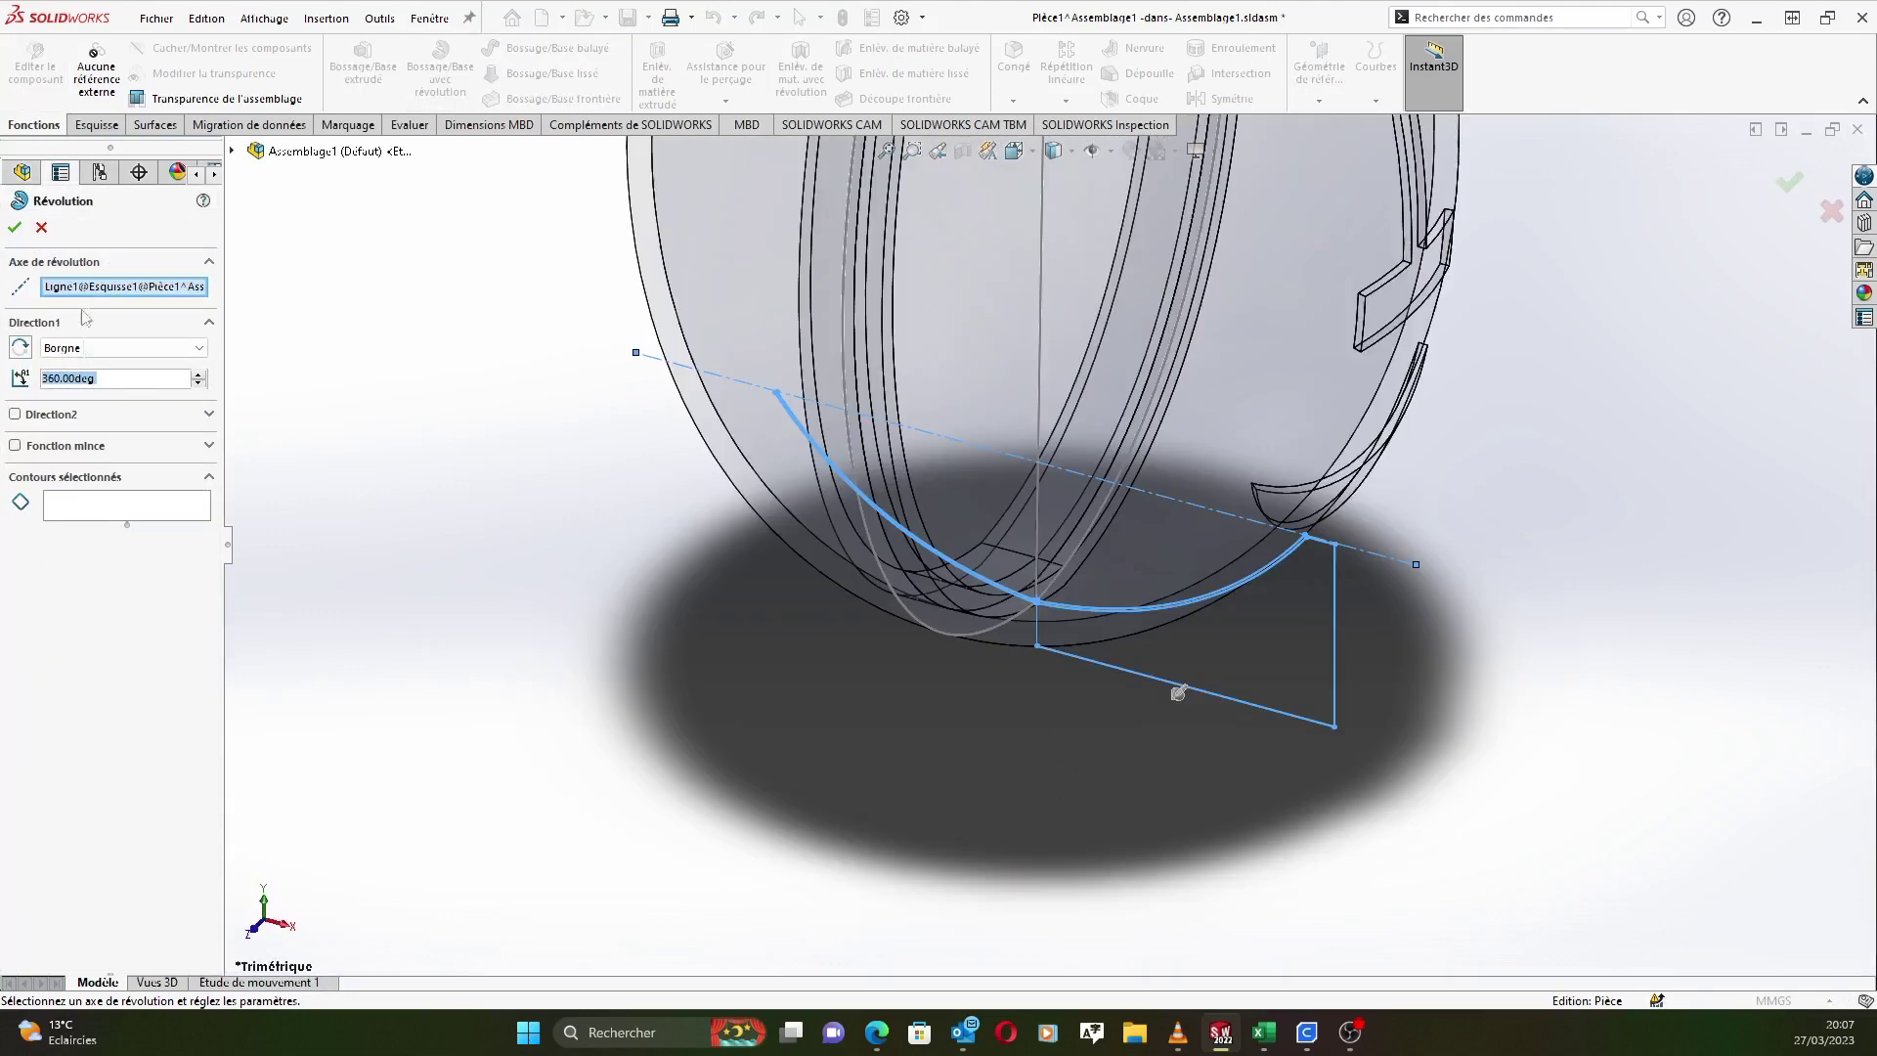
{"action": "left_click", "coordinate": [84, 286]}
{"action": "key", "text": "Delete"}
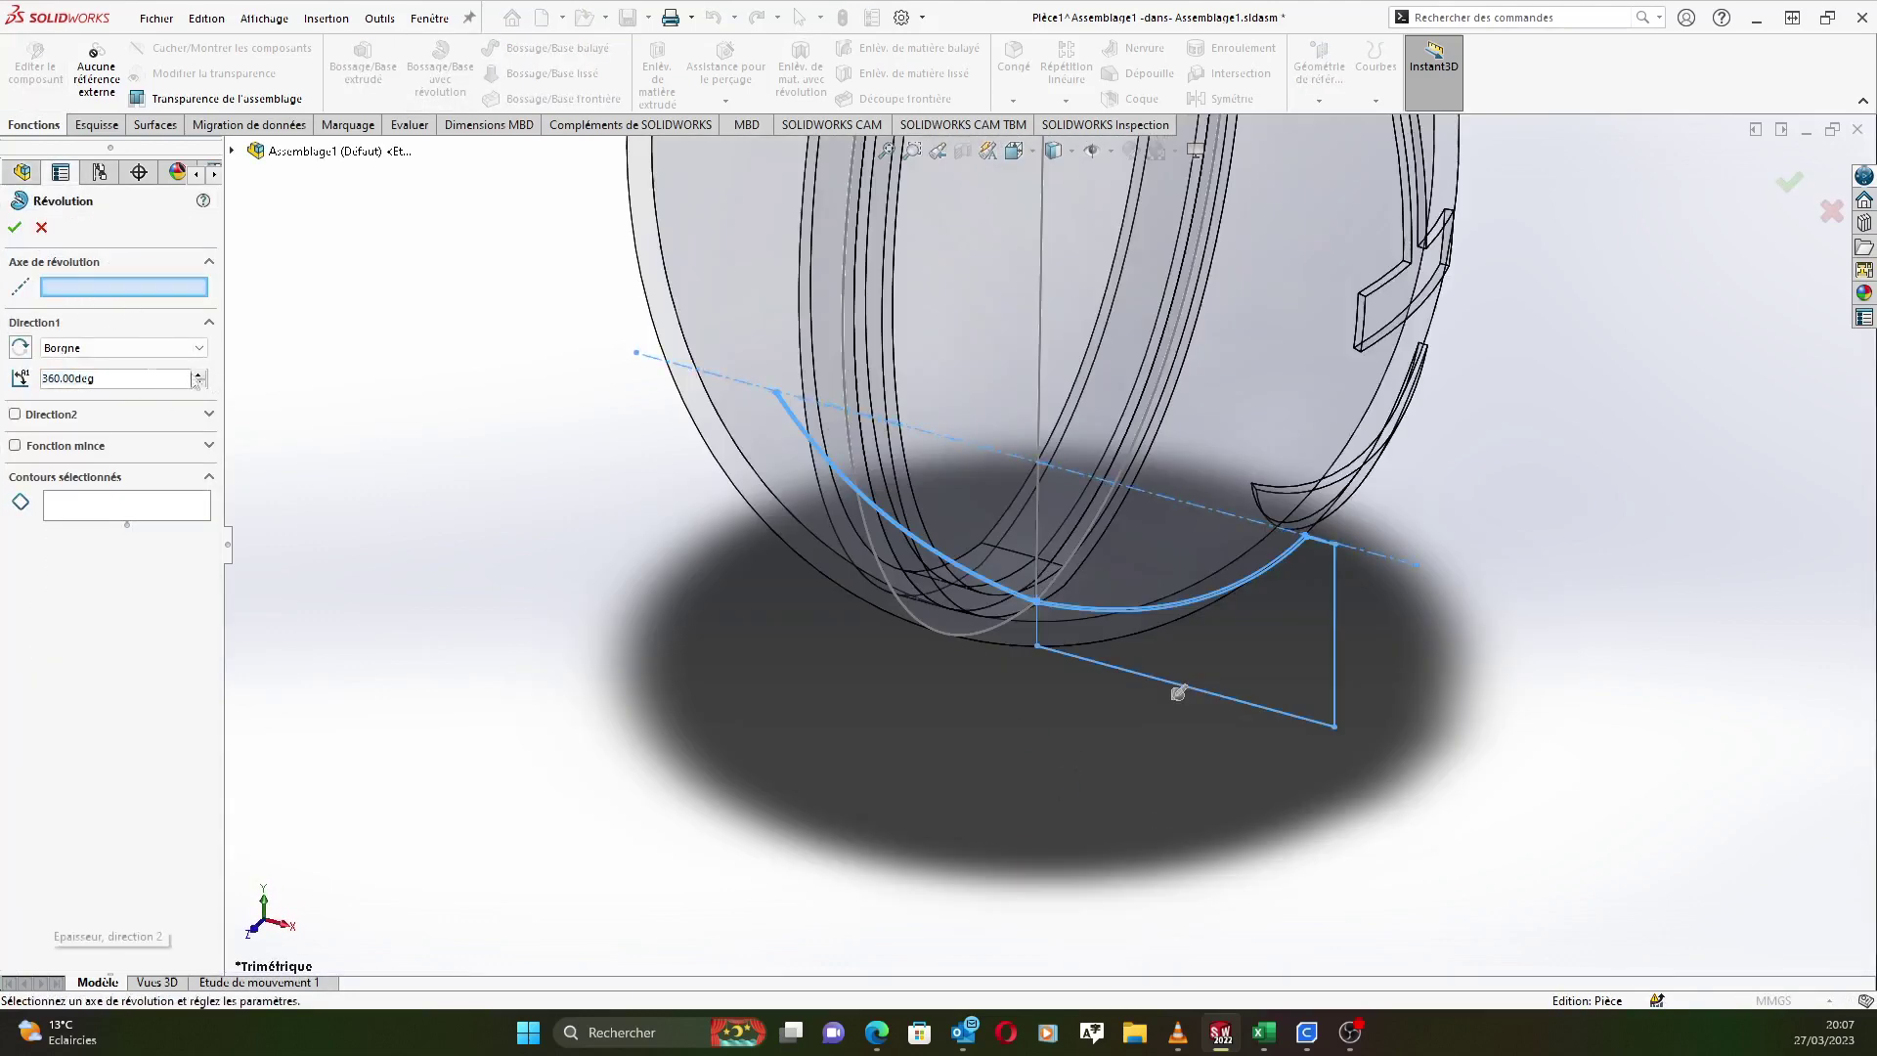
{"action": "left_click", "coordinate": [110, 507]}
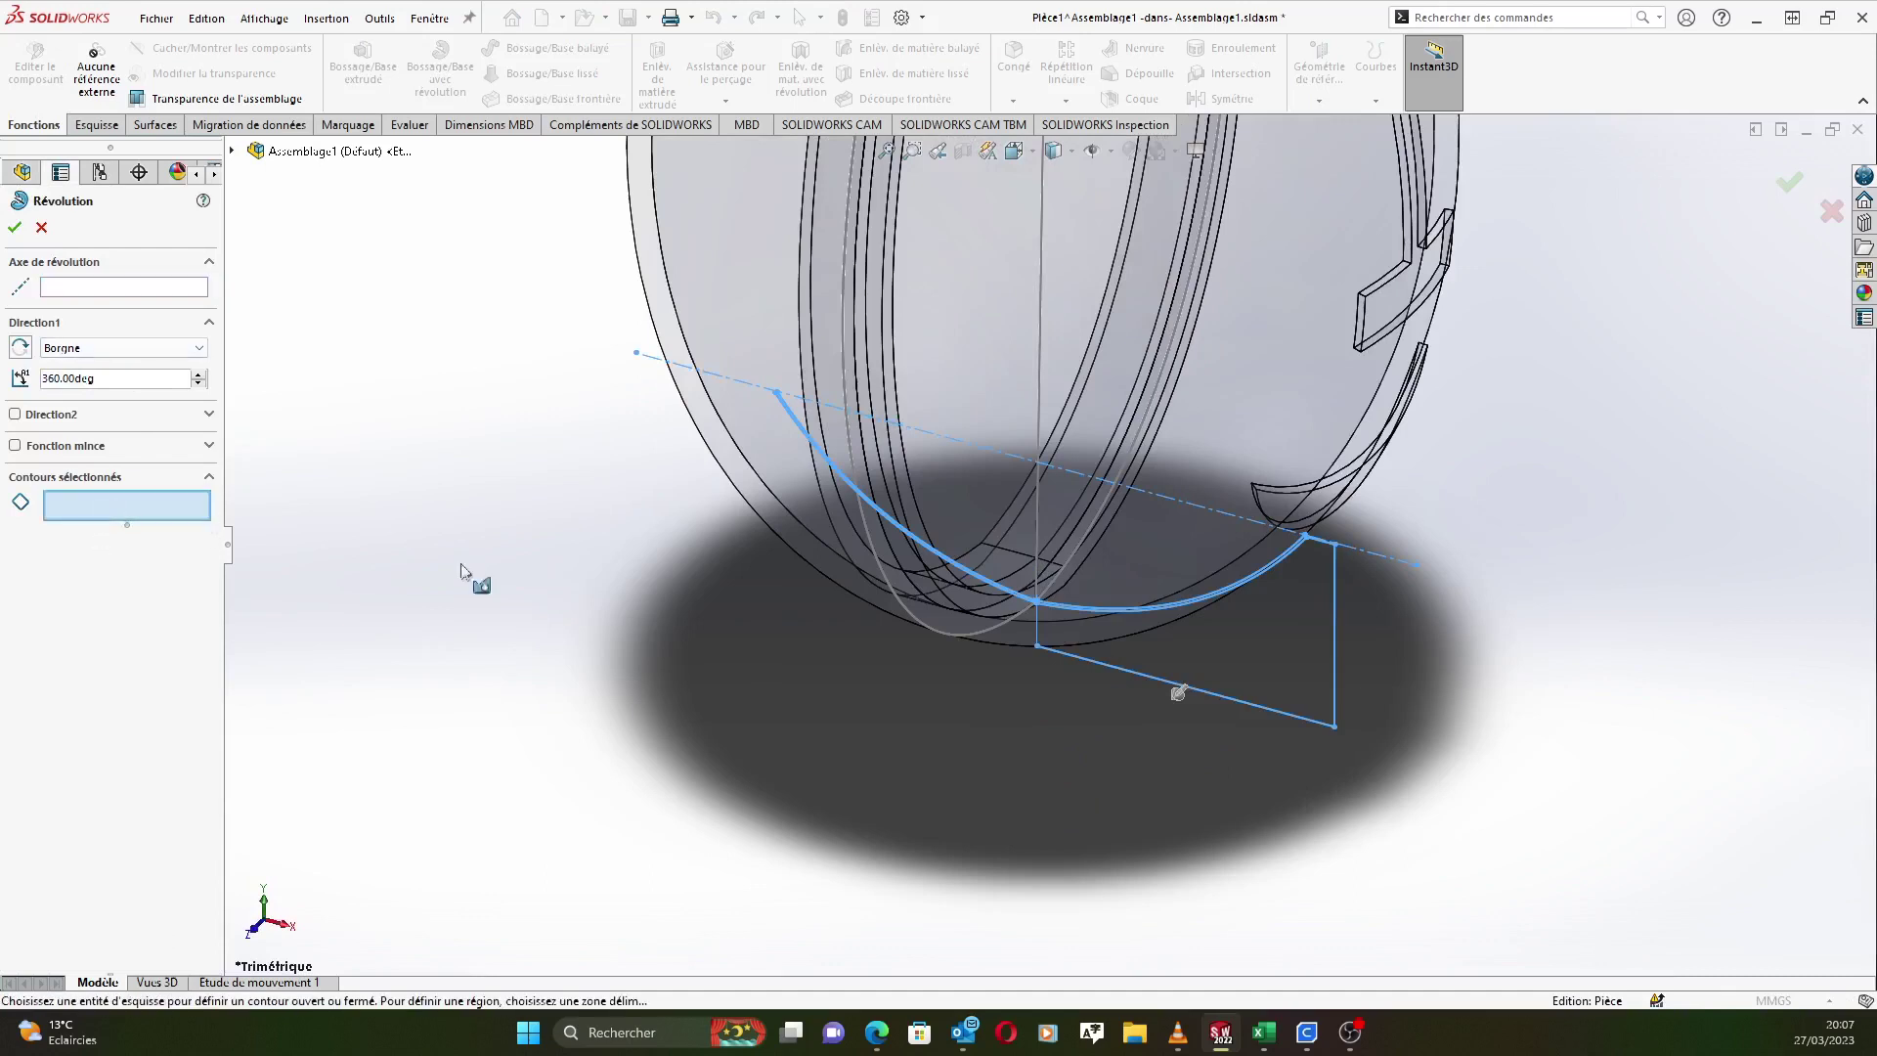
{"action": "left_click", "coordinate": [1202, 690]}
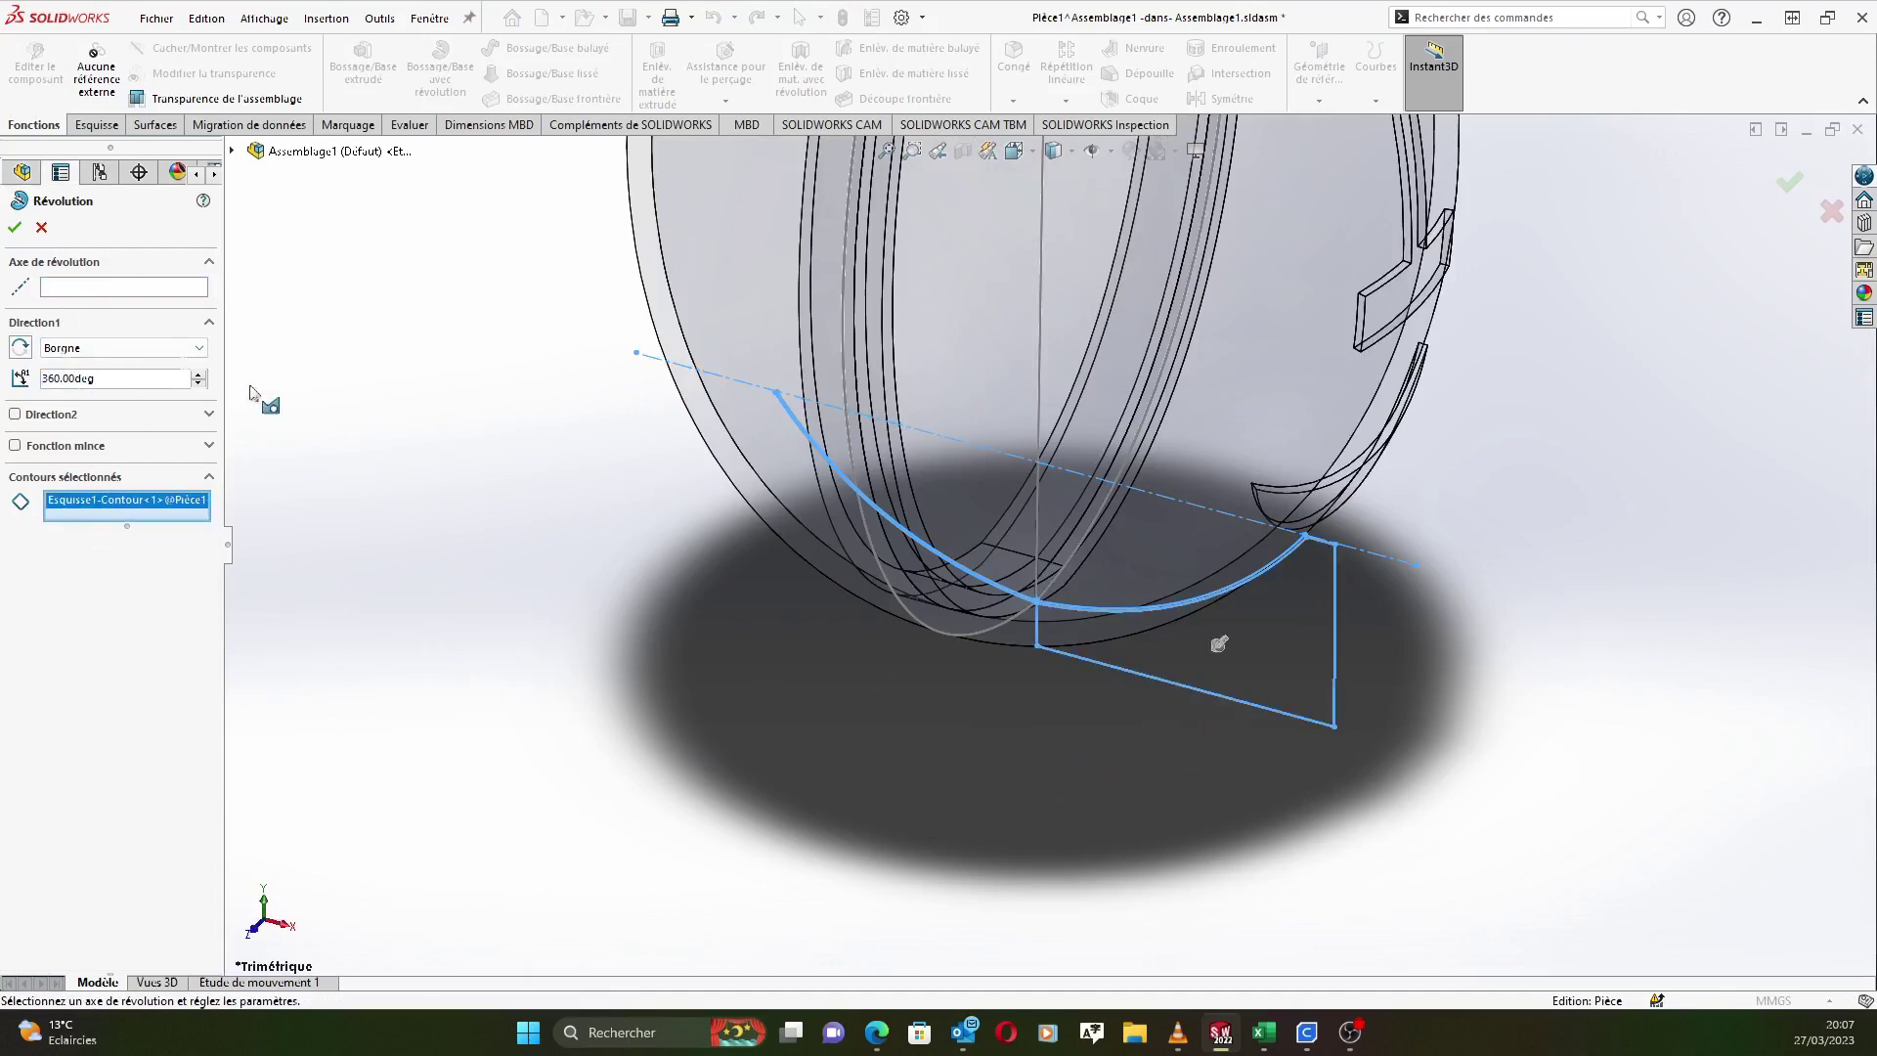
Revolve the selected contour 360° about the short vertical line beneath the egg's lowest point to create the support.
{"action": "left_click", "coordinate": [91, 290]}
{"action": "scroll", "coordinate": [998, 635], "scroll_direction": "down", "scroll_amount": 3}
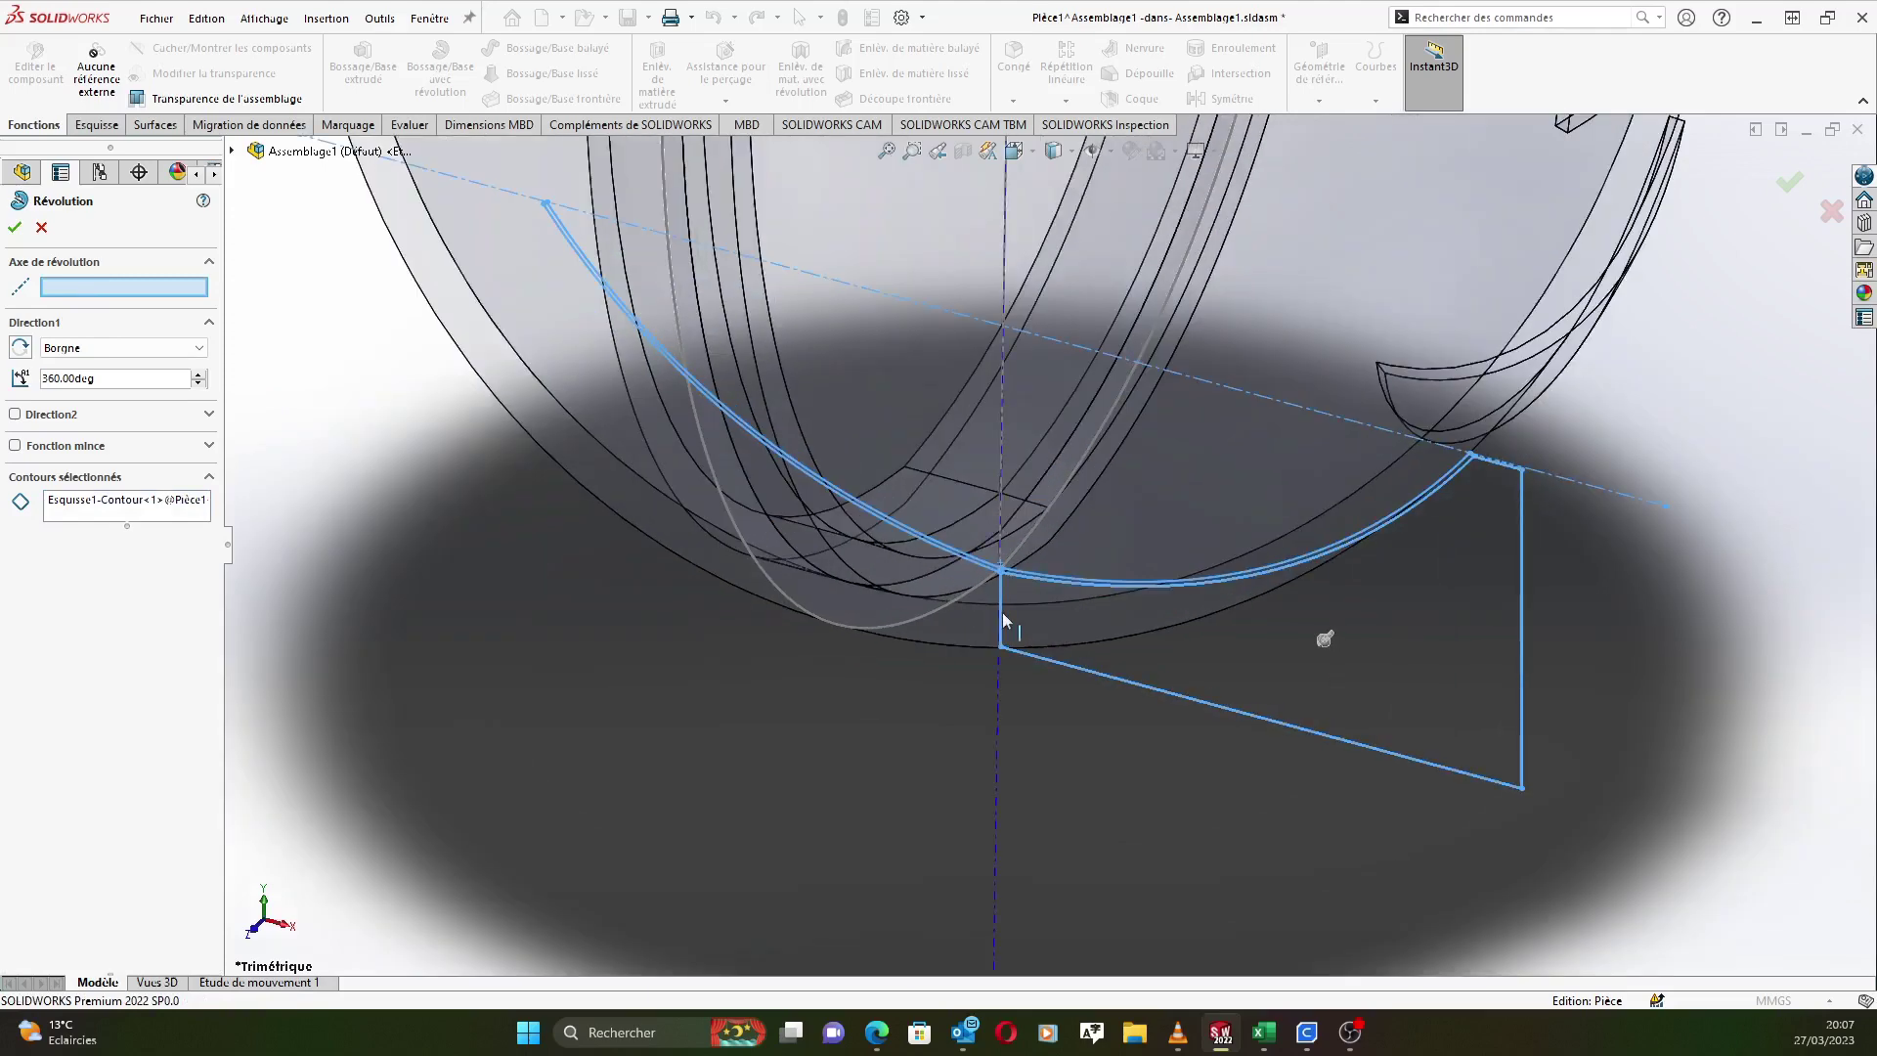
{"action": "left_click", "coordinate": [1002, 615]}
{"action": "scroll", "coordinate": [738, 763], "scroll_direction": "up", "scroll_amount": 5}
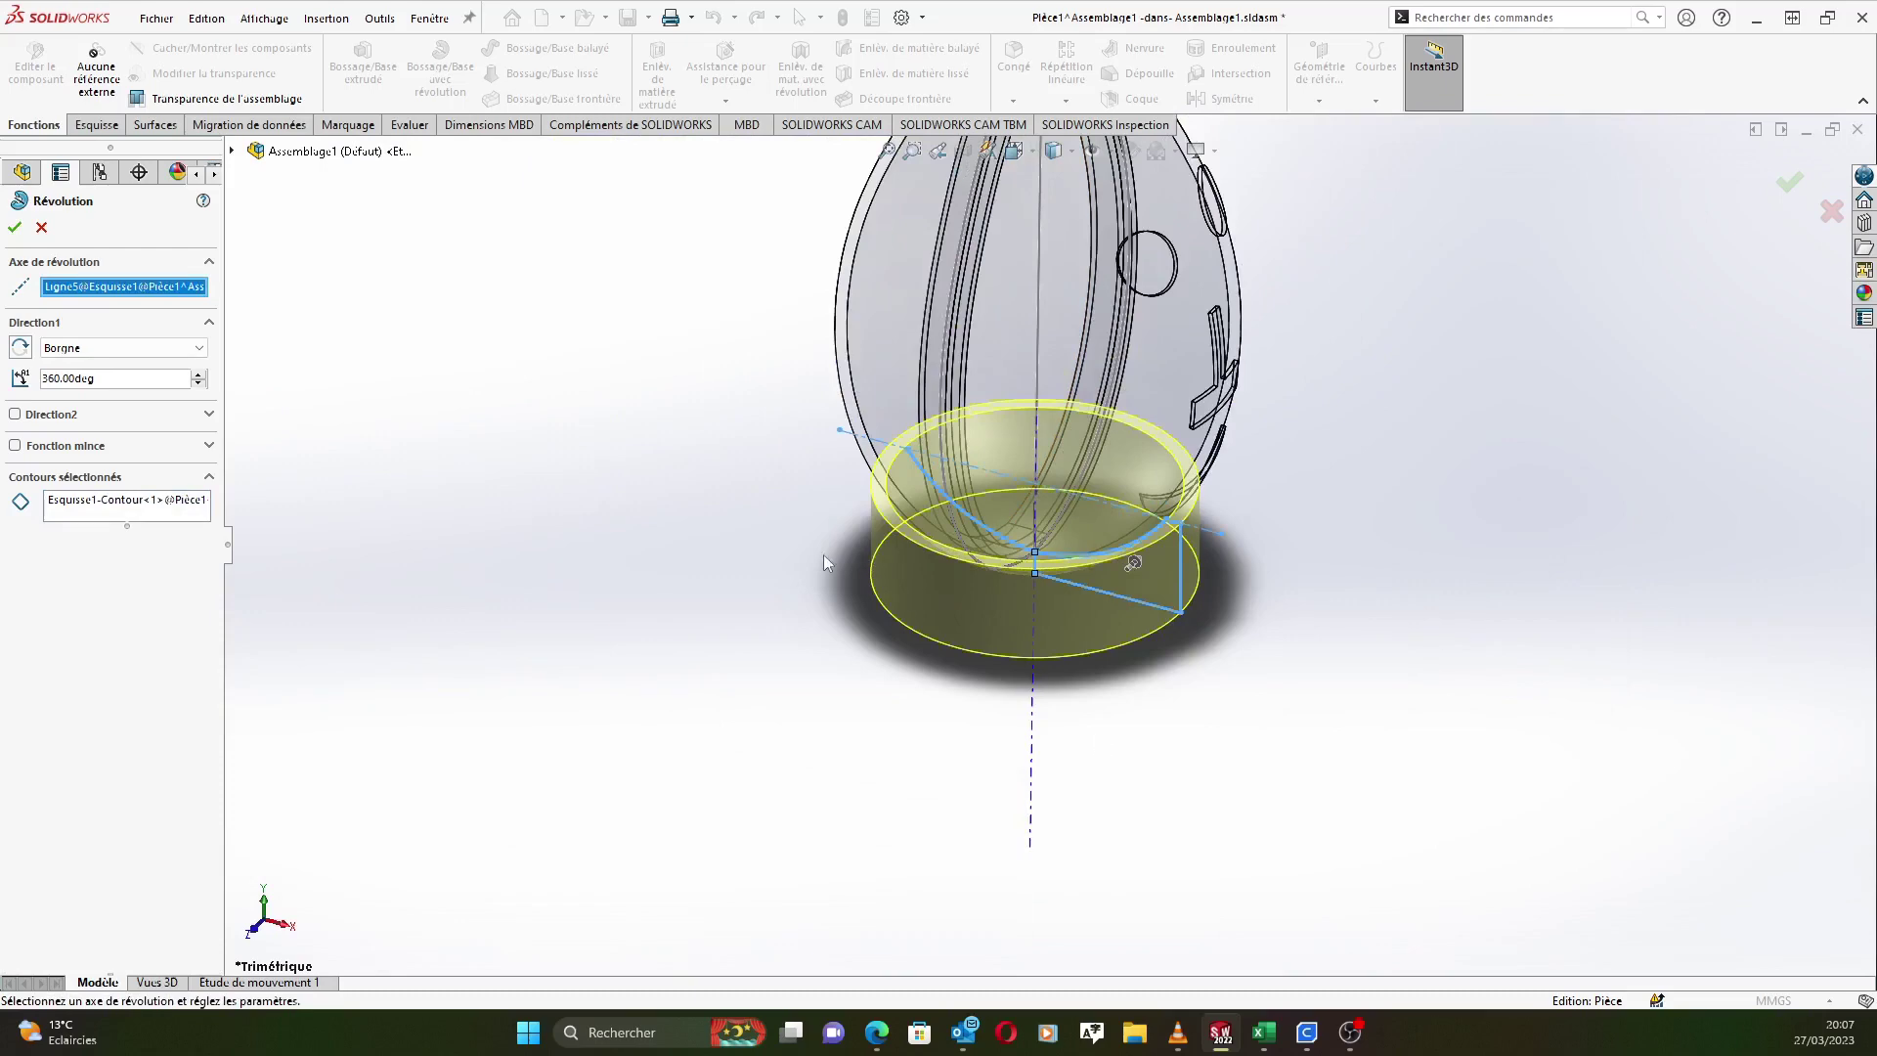
{"action": "left_click", "coordinate": [15, 228]}
{"action": "middle_click_drag", "start_coordinate": [545, 759], "coordinate": [1043, 713]}
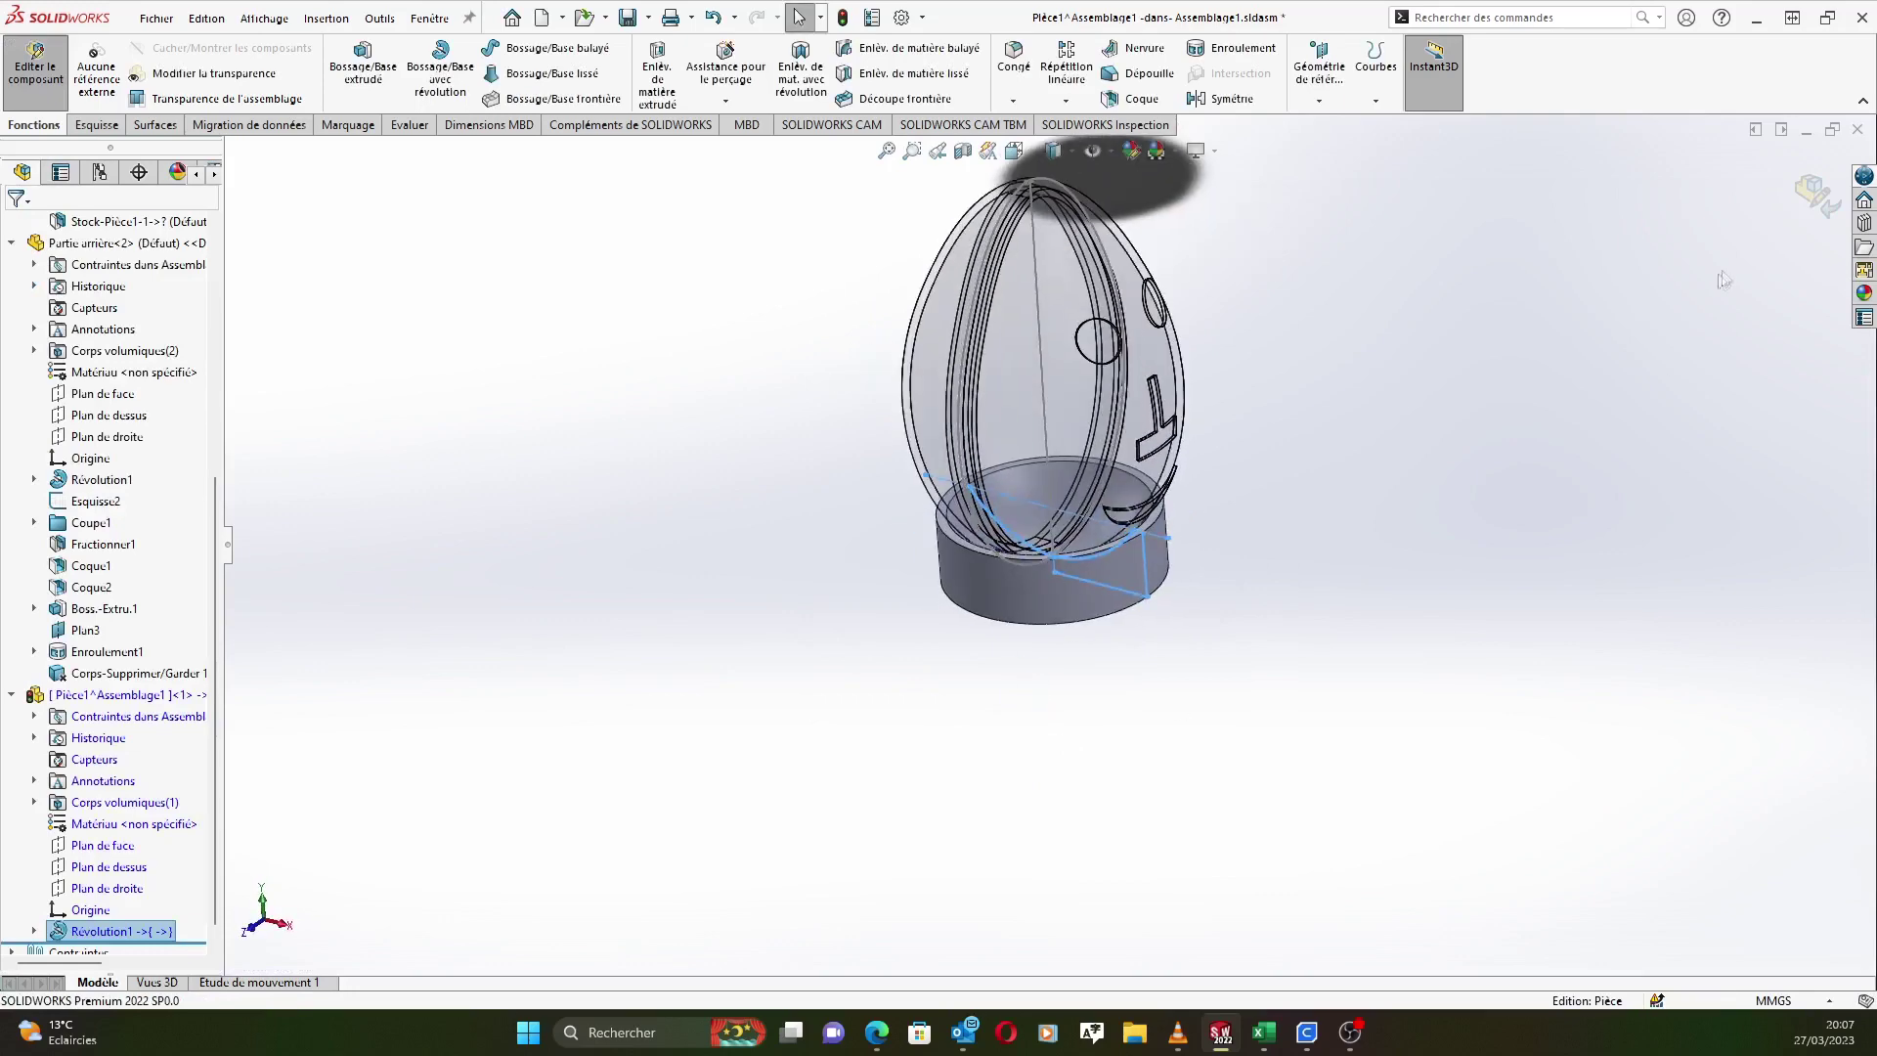
Leave in-context part editing and run interference detection on the whole assembly.
{"action": "left_click", "coordinate": [1814, 196]}
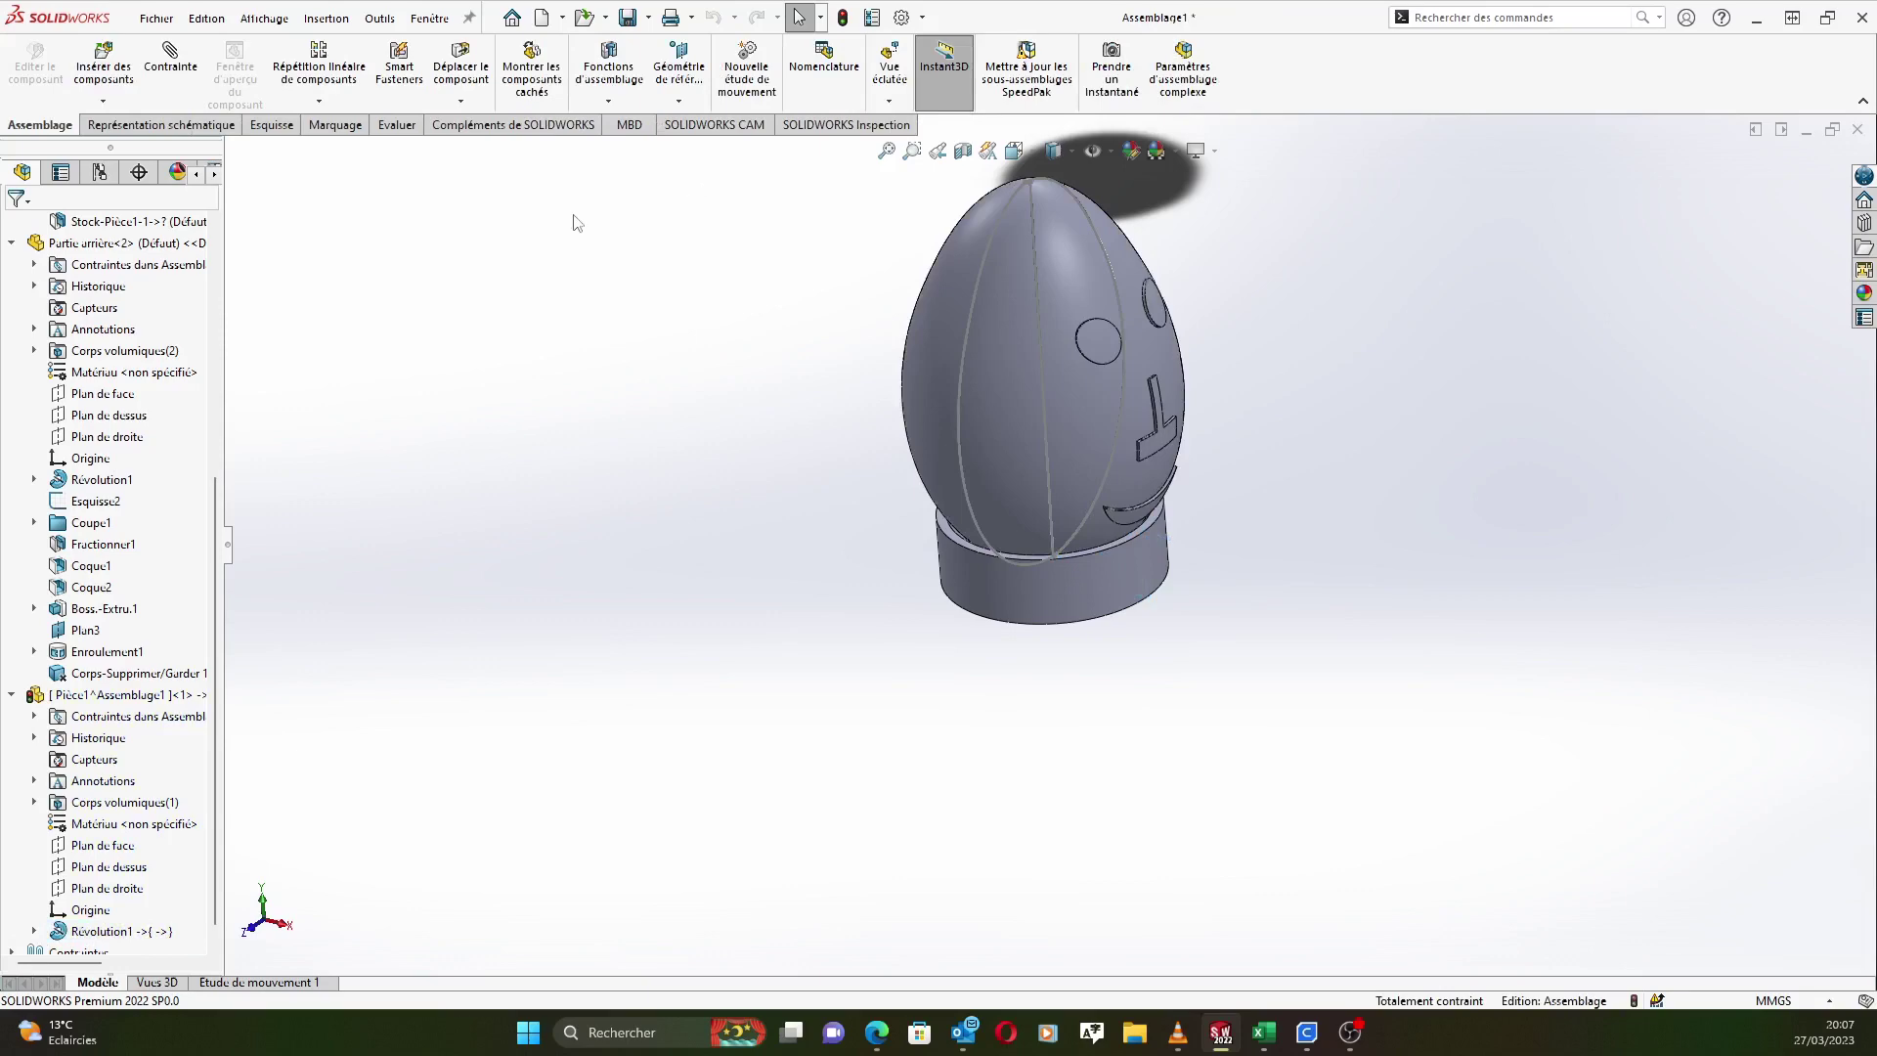
{"action": "left_click", "coordinate": [396, 124]}
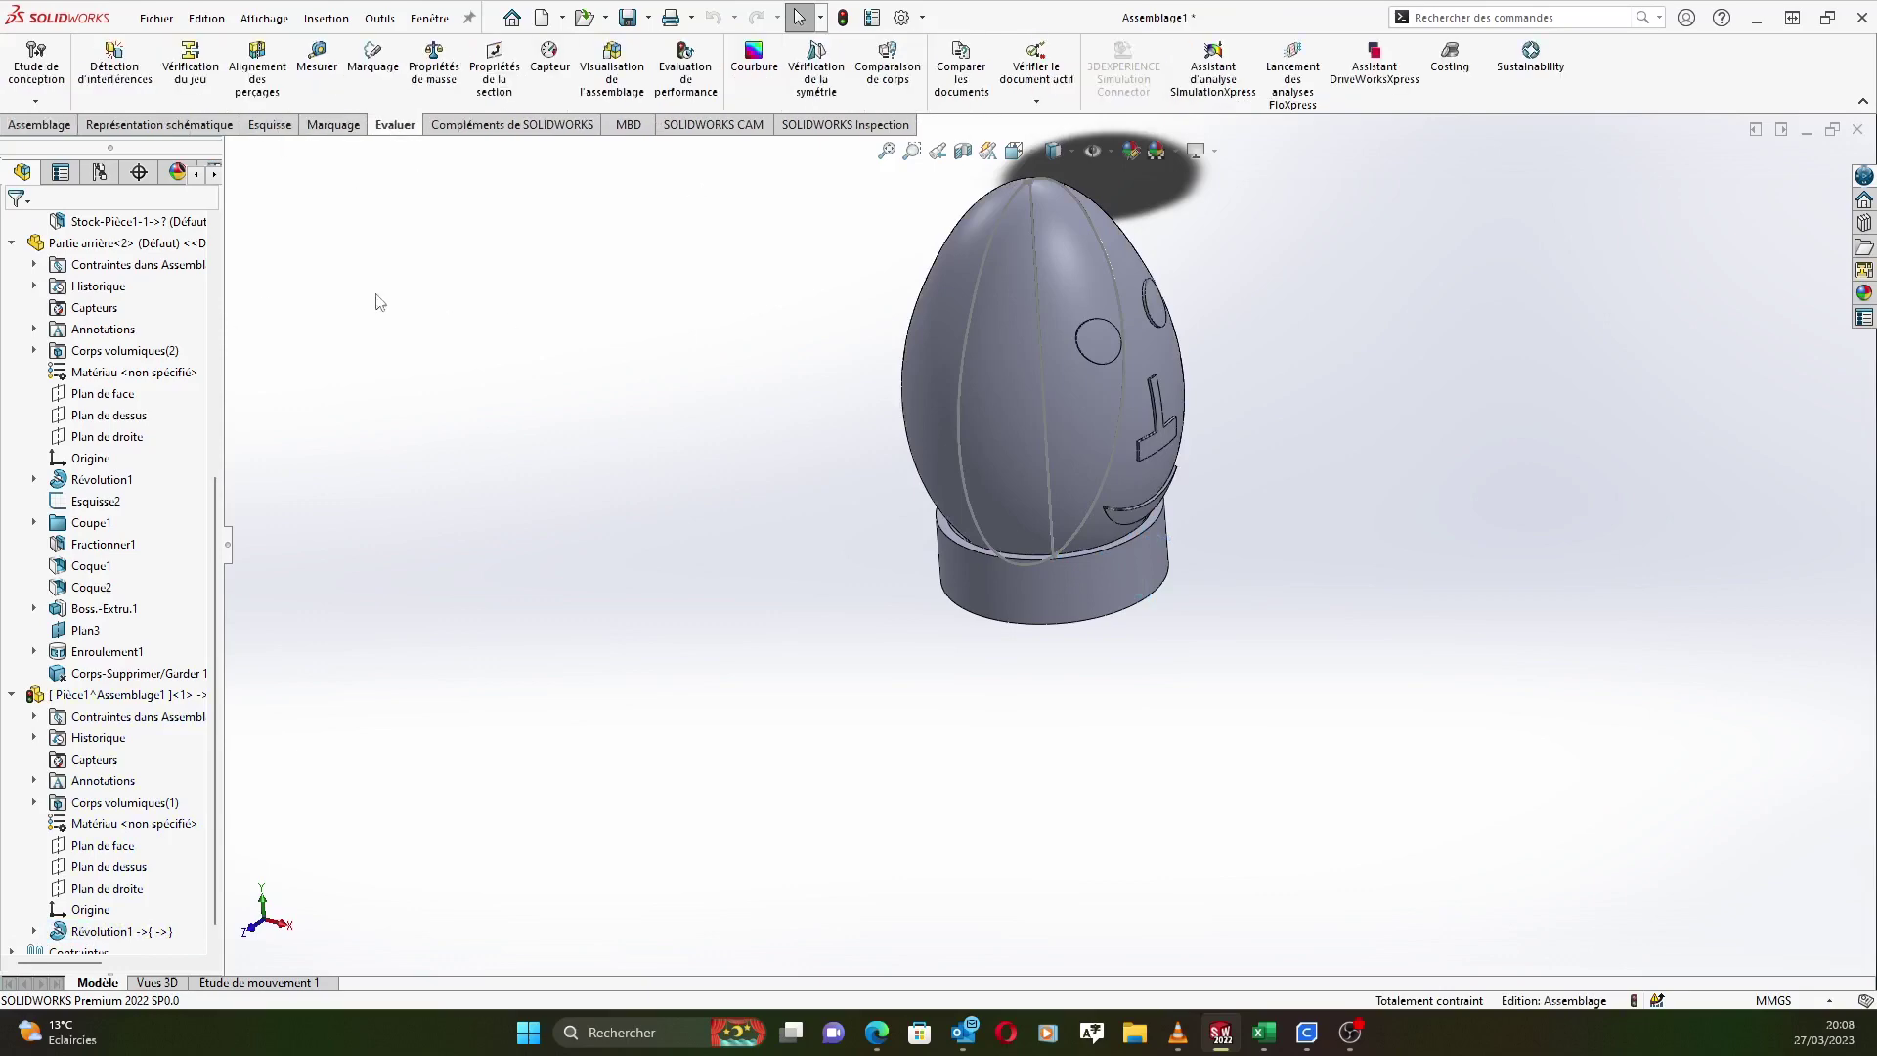
{"action": "left_click", "coordinate": [114, 61]}
{"action": "left_click", "coordinate": [88, 332]}
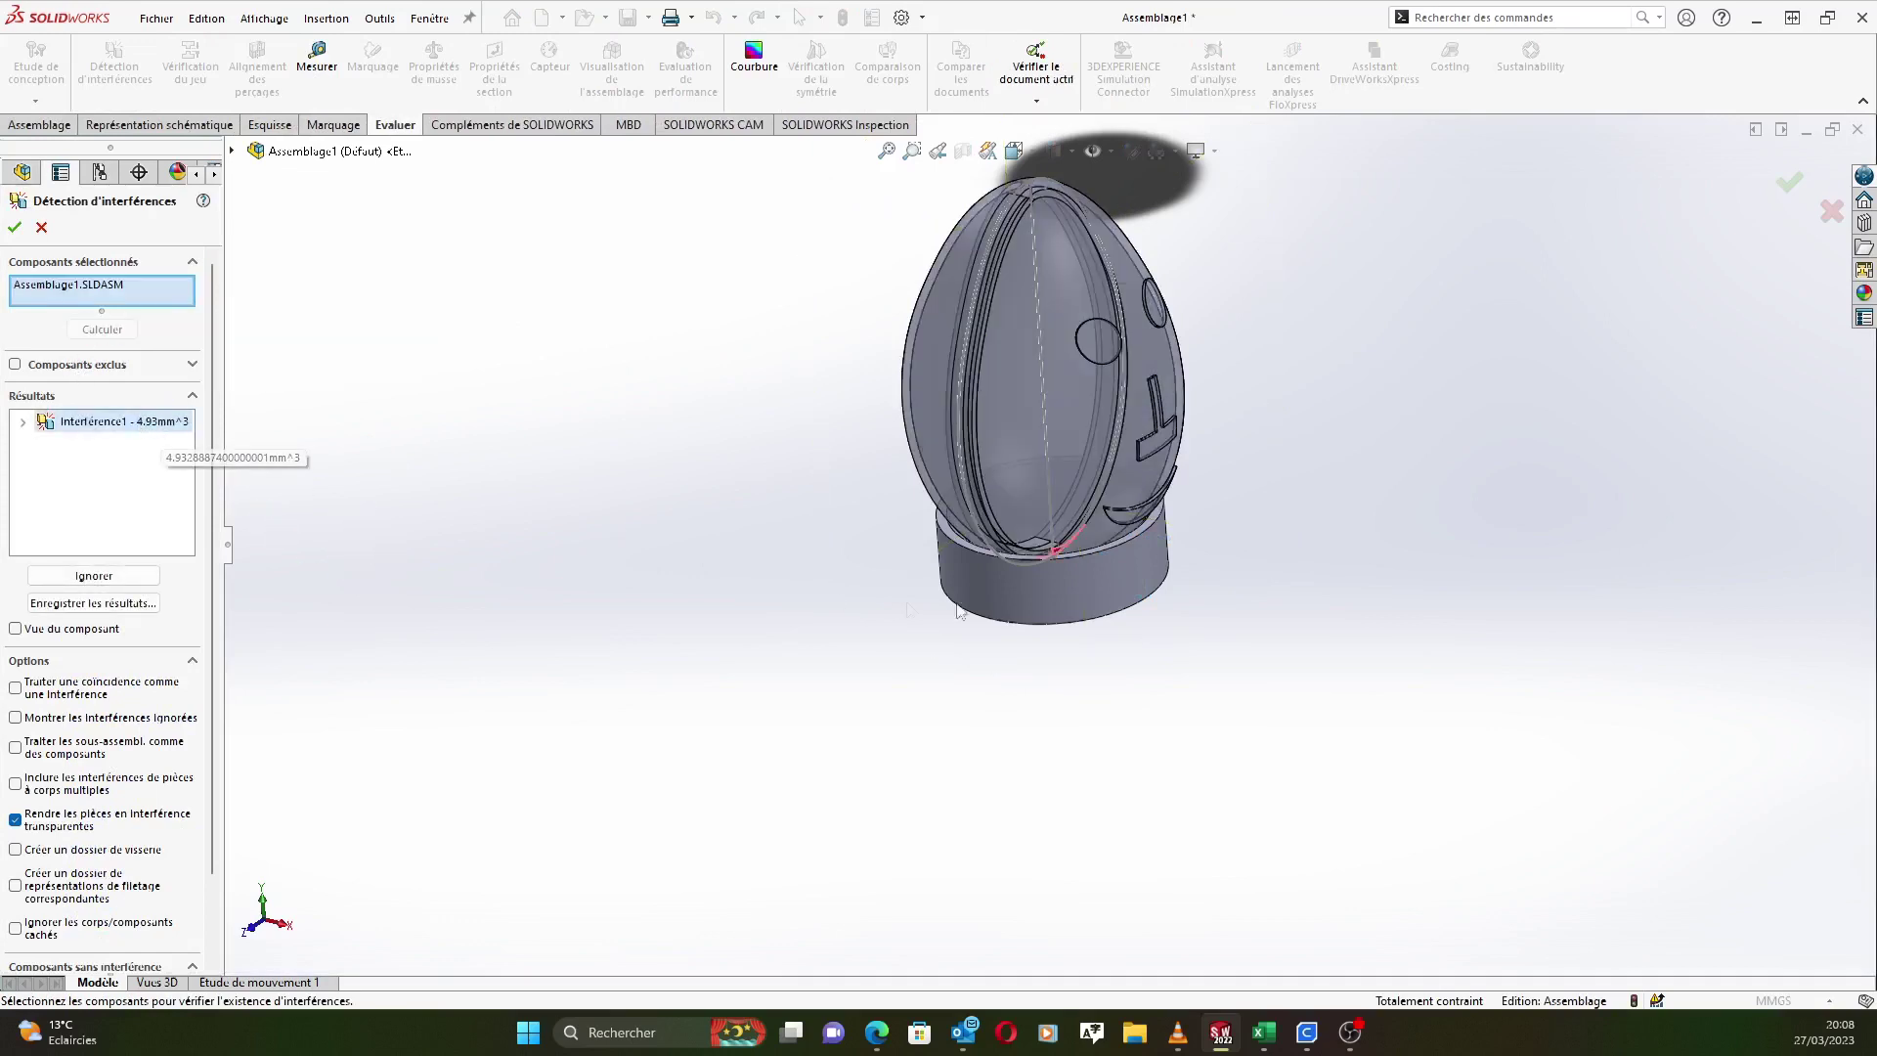
Examine the detected overlap between the egg and the support up close and close the interference detection.
{"action": "scroll", "coordinate": [973, 614], "scroll_direction": "down", "scroll_amount": 3}
{"action": "scroll", "coordinate": [1126, 545], "scroll_direction": "down", "scroll_amount": 5}
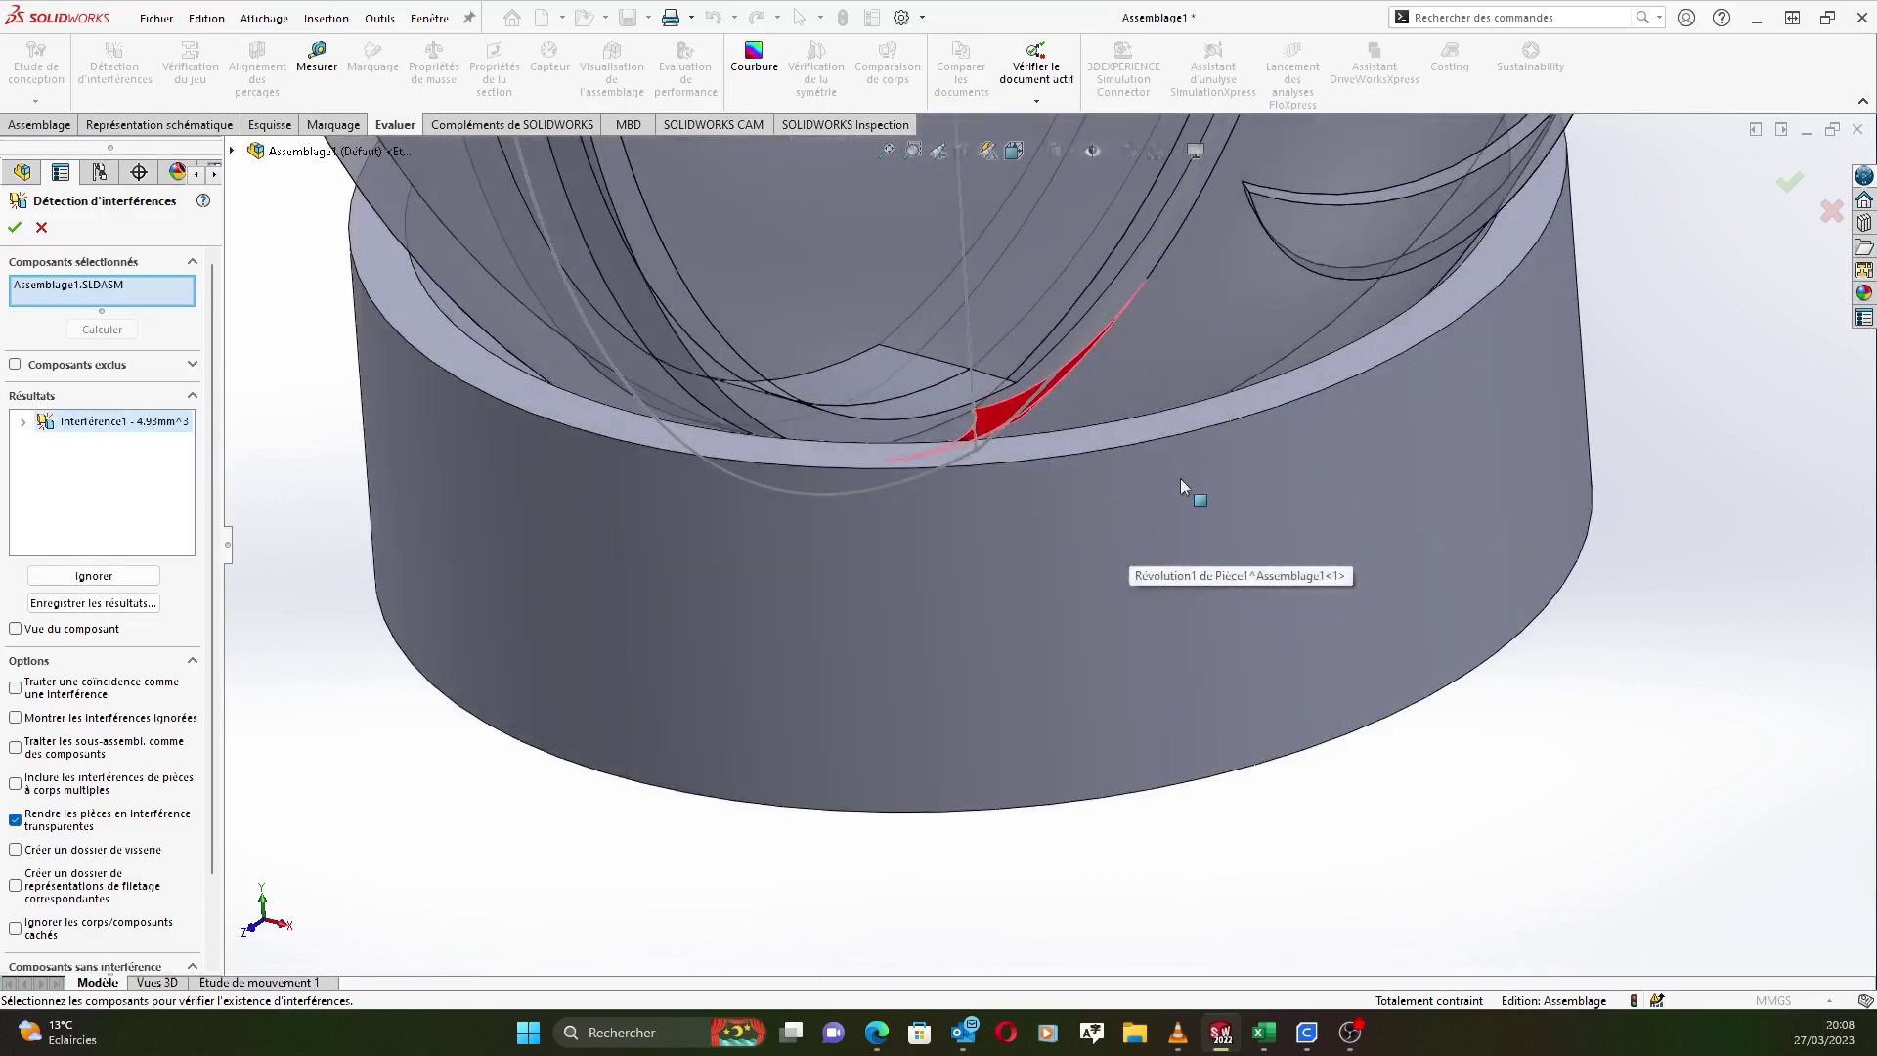
{"action": "mouse_move", "coordinate": [1181, 478]}
{"action": "middle_mouse_down"}
{"action": "mouse_move", "coordinate": [1173, 320]}
{"action": "mouse_move", "coordinate": [1261, 499]}
{"action": "mouse_move", "coordinate": [1186, 449]}
{"action": "mouse_move", "coordinate": [1194, 496]}
{"action": "middle_mouse_up"}
{"action": "scroll", "coordinate": [1105, 419], "scroll_direction": "up", "scroll_amount": 3}
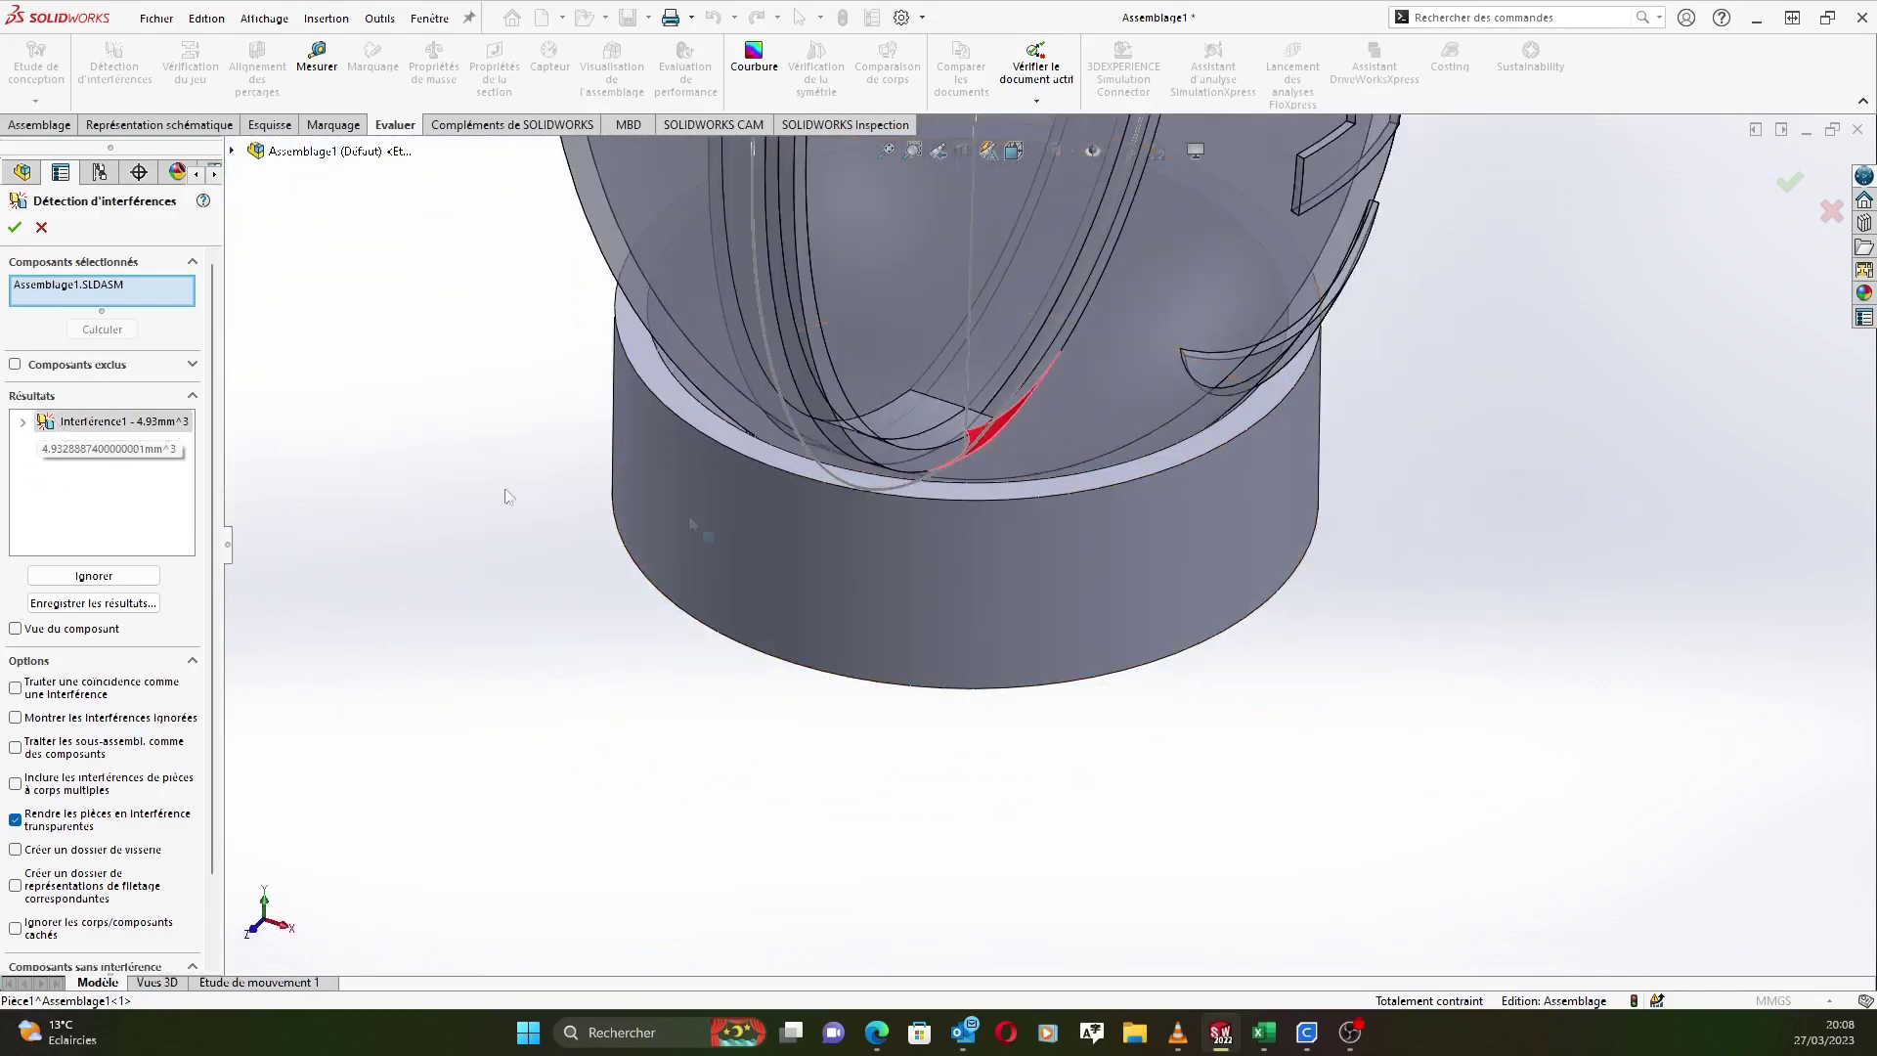
{"action": "scroll", "coordinate": [952, 592], "scroll_direction": "up", "scroll_amount": 2}
{"action": "middle_click_drag", "start_coordinate": [1036, 698], "coordinate": [1010, 670]}
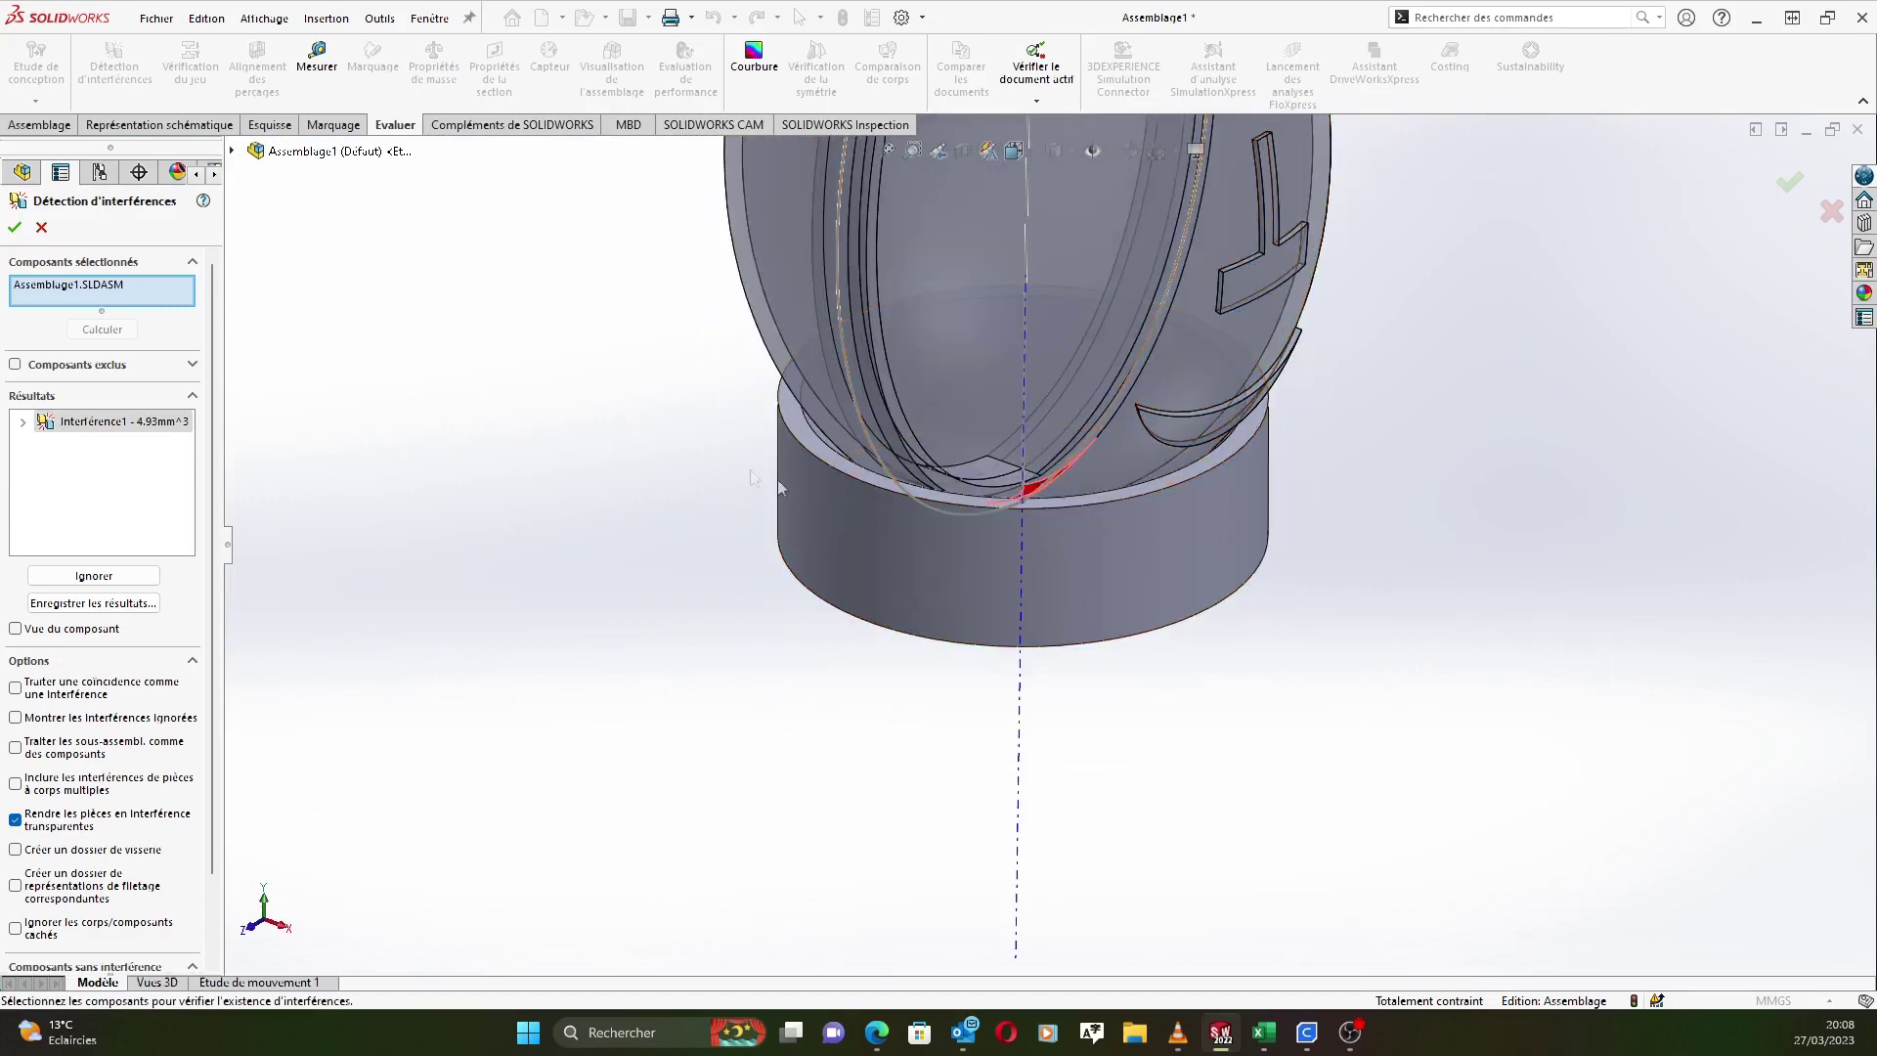
{"action": "left_click", "coordinate": [14, 229]}
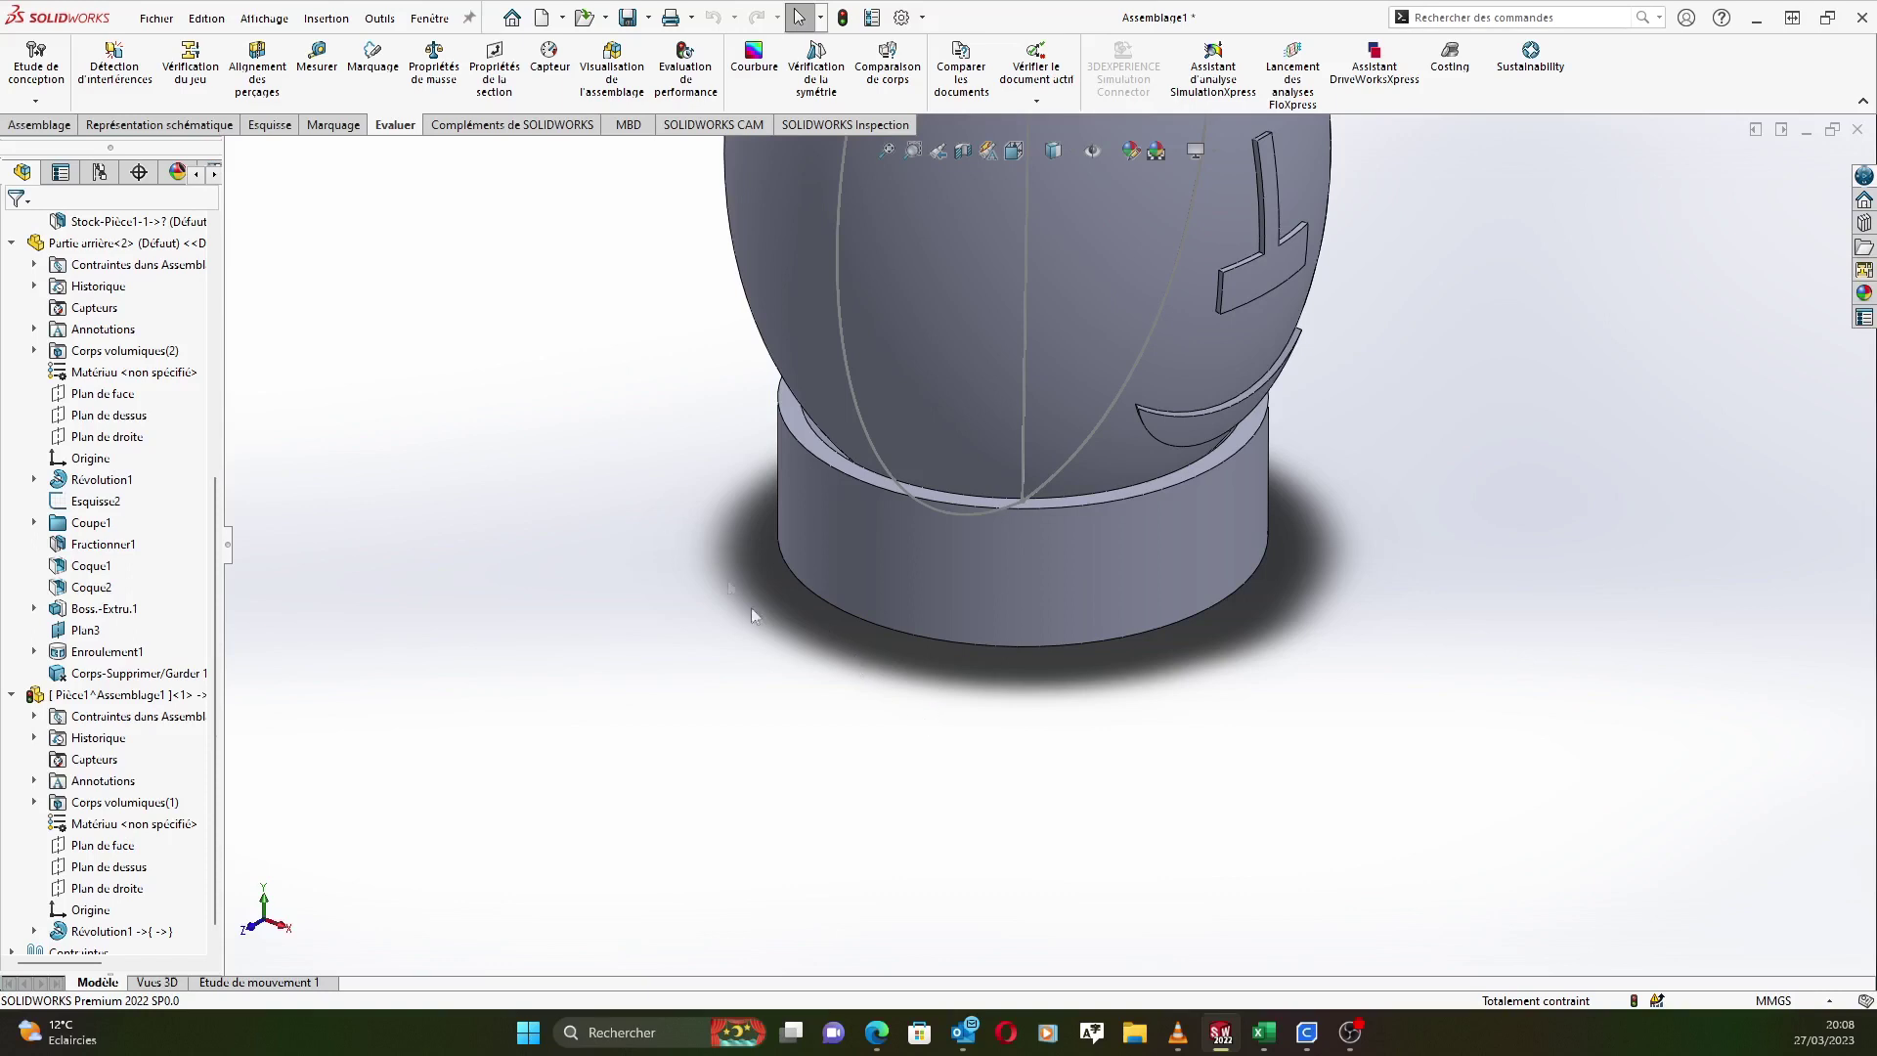
Rename the virtual support component in the assembly as Coquetier.
{"action": "scroll", "coordinate": [924, 502], "scroll_direction": "up", "scroll_amount": 6}
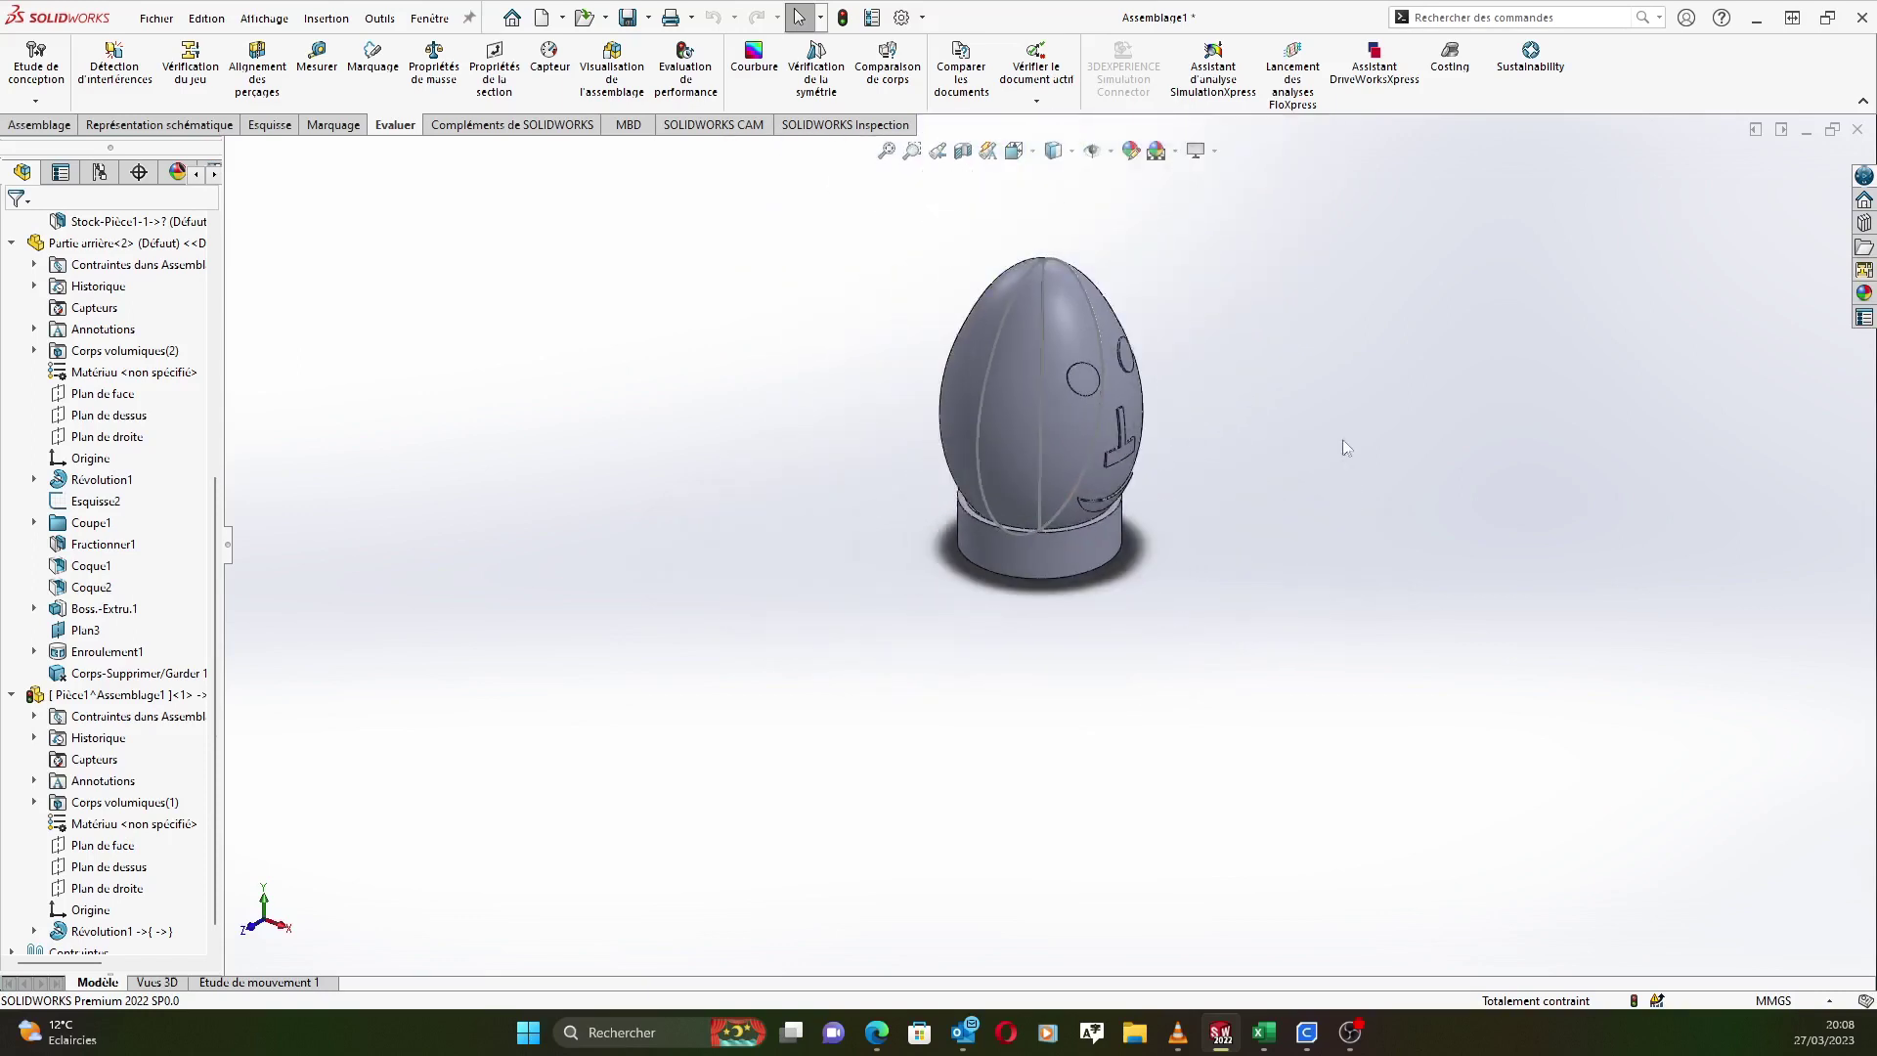
{"action": "scroll", "coordinate": [97, 860], "scroll_direction": "down", "scroll_amount": 1}
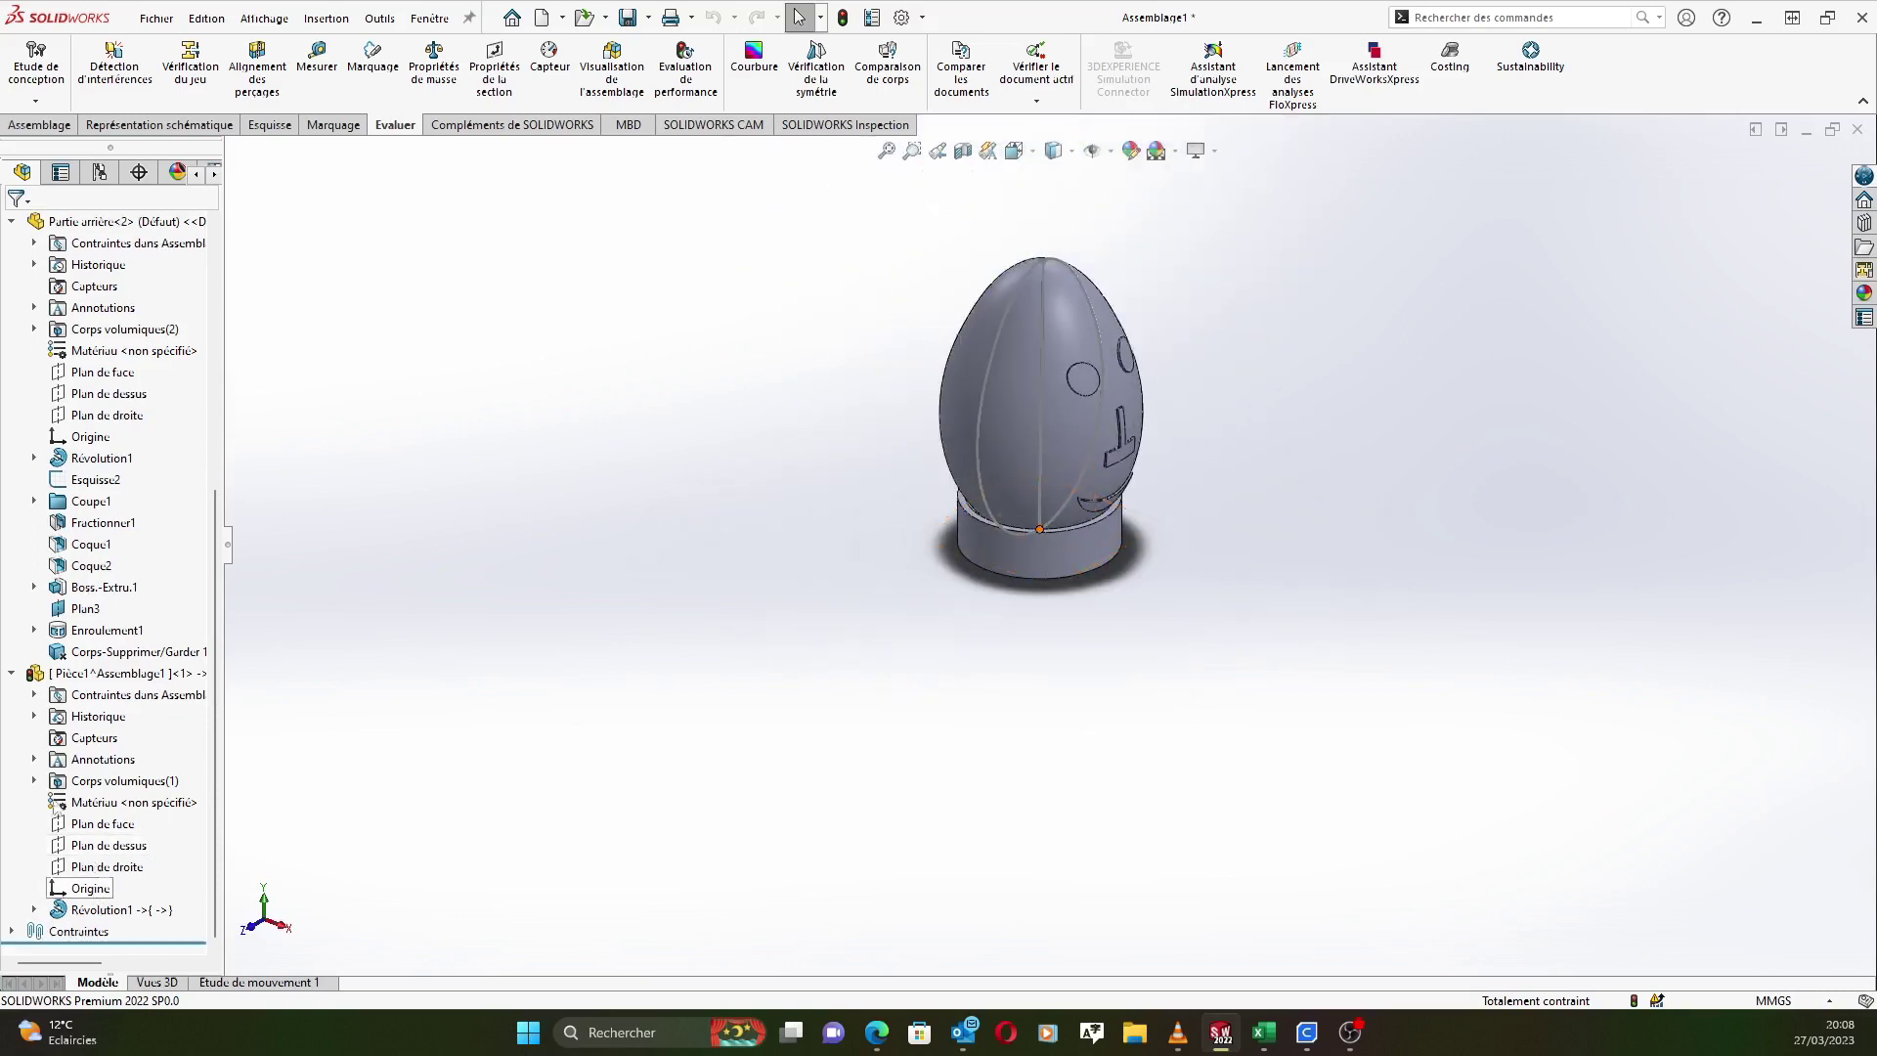
{"action": "left_click", "coordinate": [83, 674]}
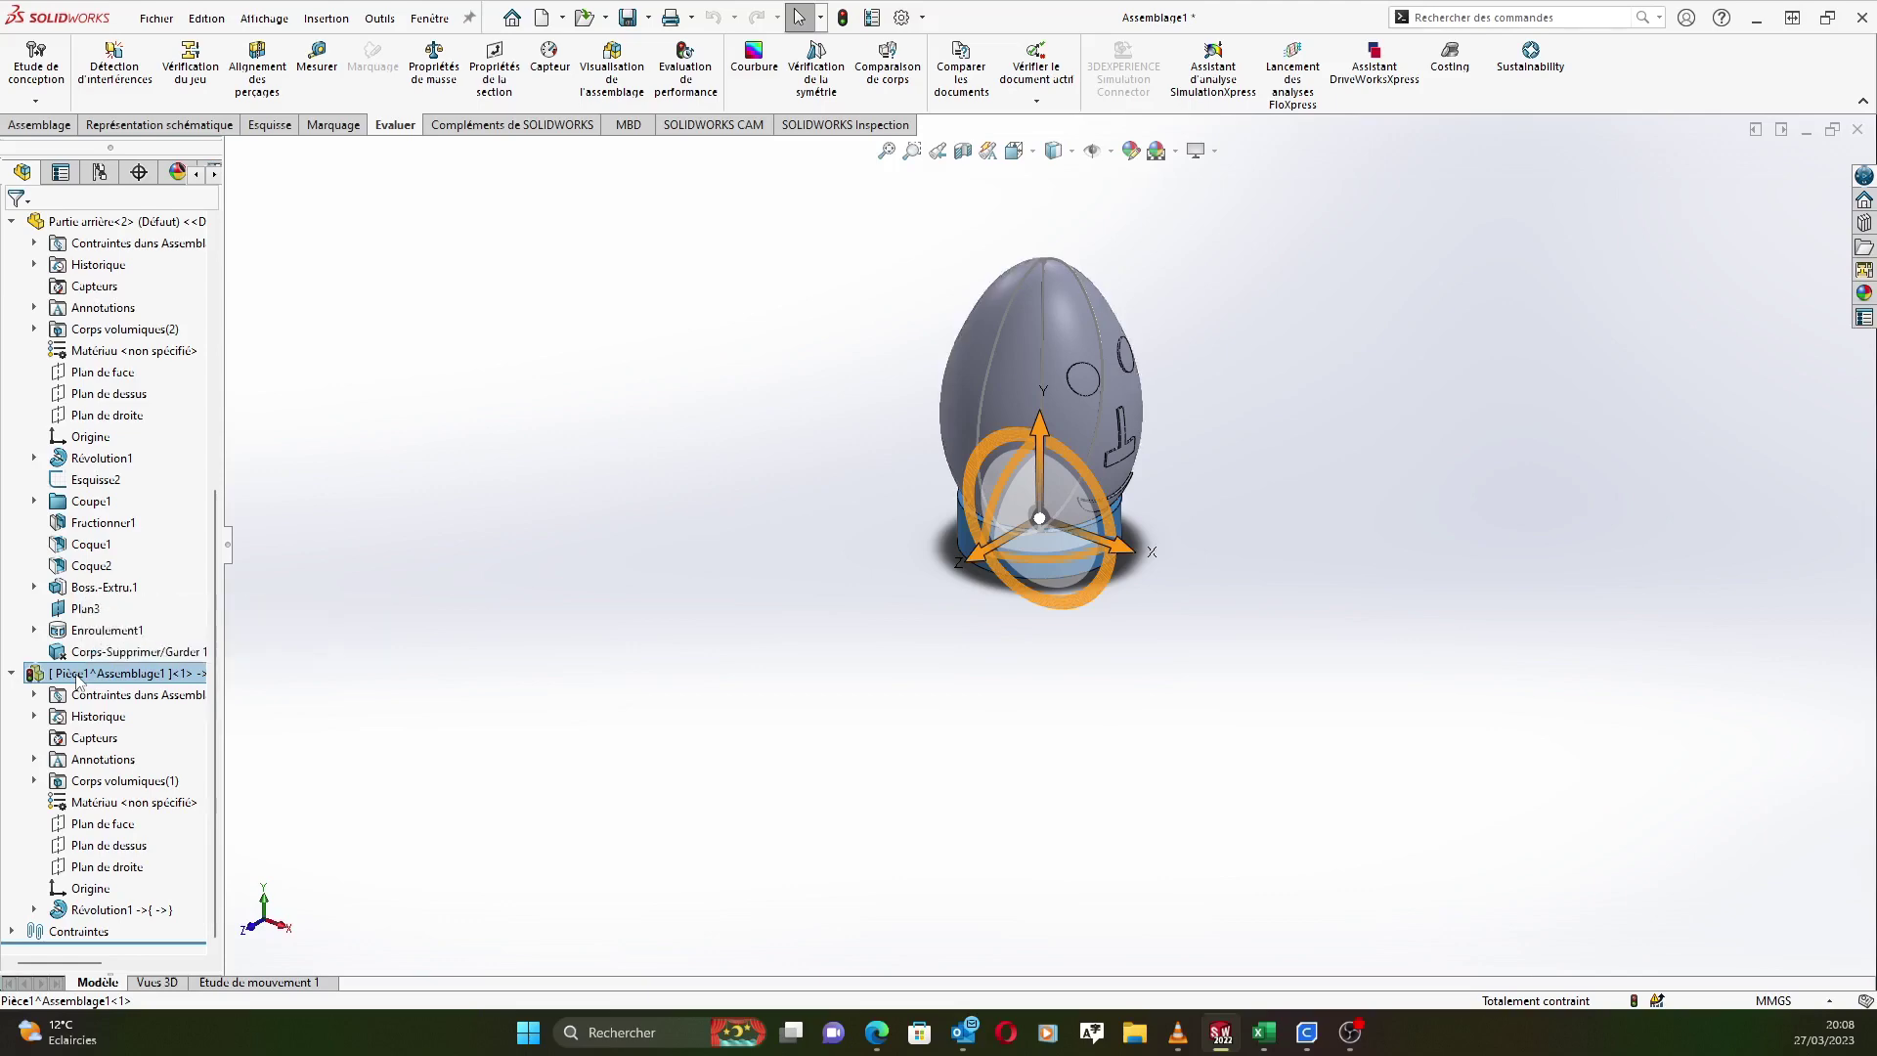
{"action": "right_click", "coordinate": [79, 682]}
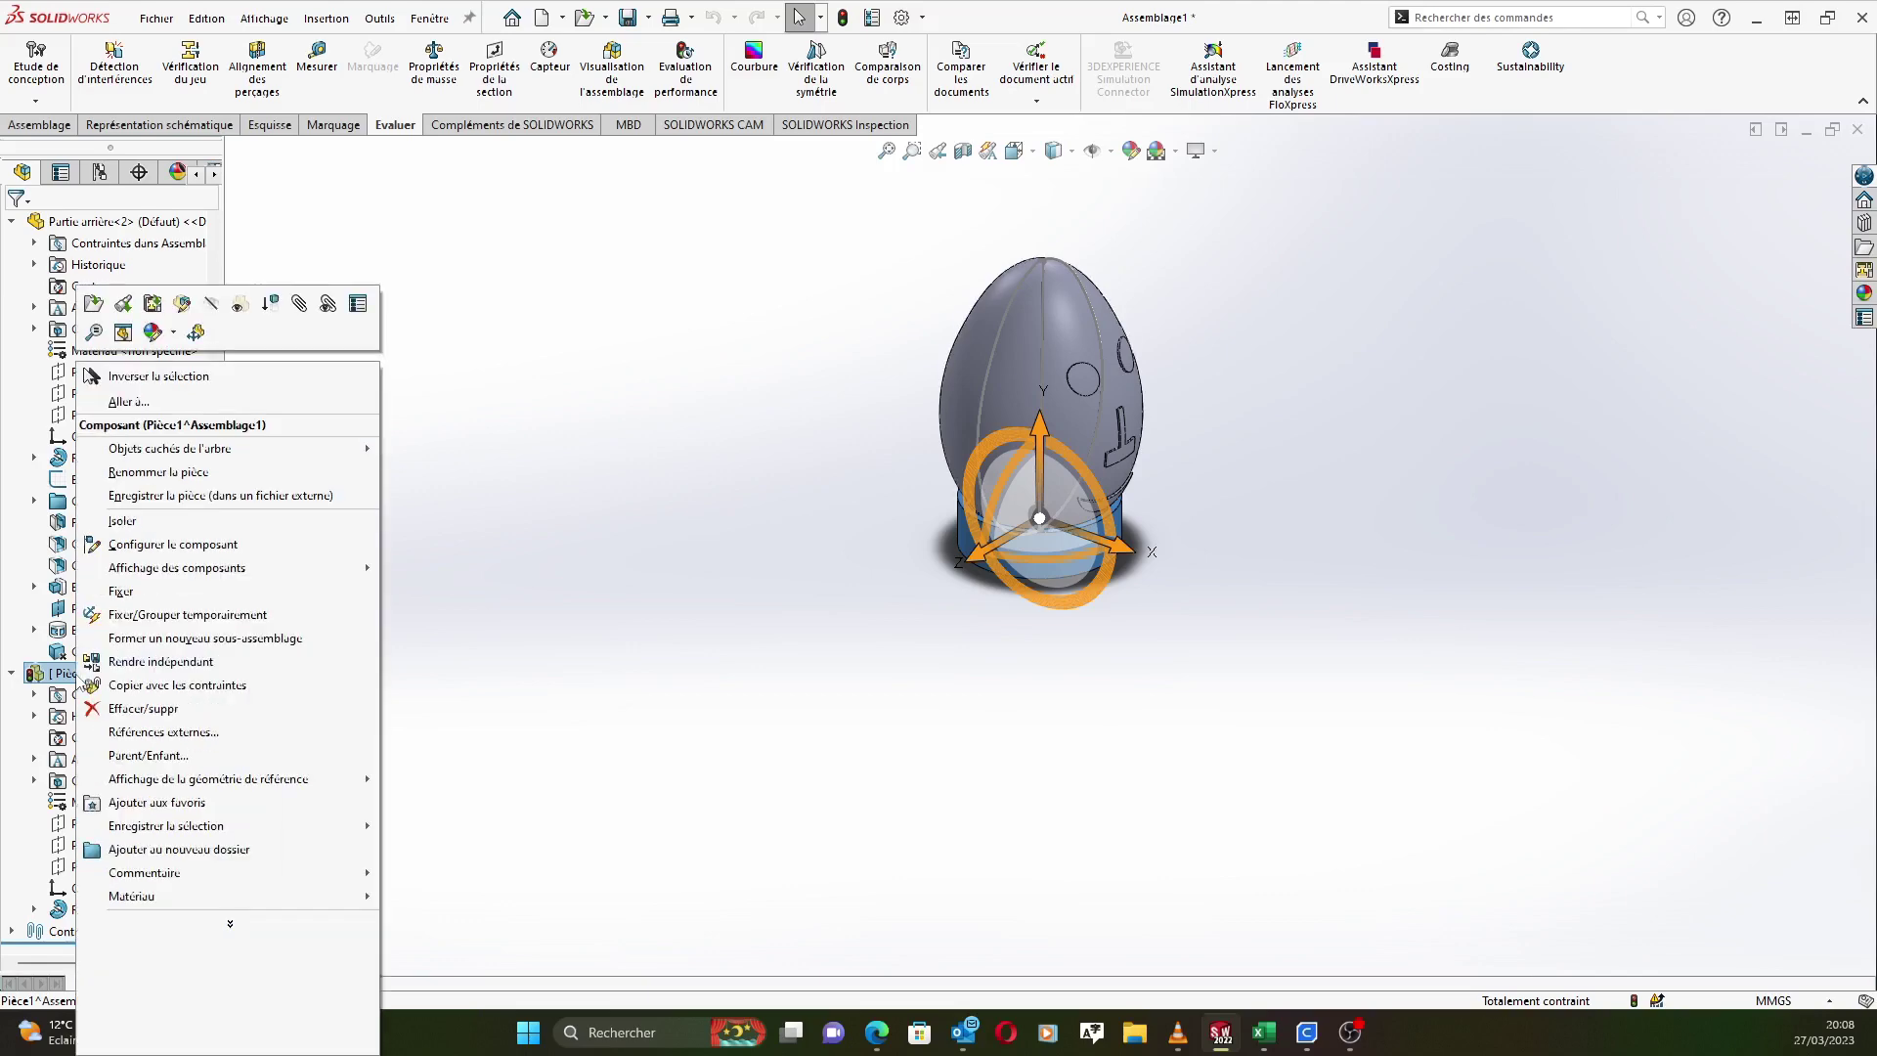
{"action": "left_click", "coordinate": [158, 473]}
{"action": "type", "text": "Coquye"}
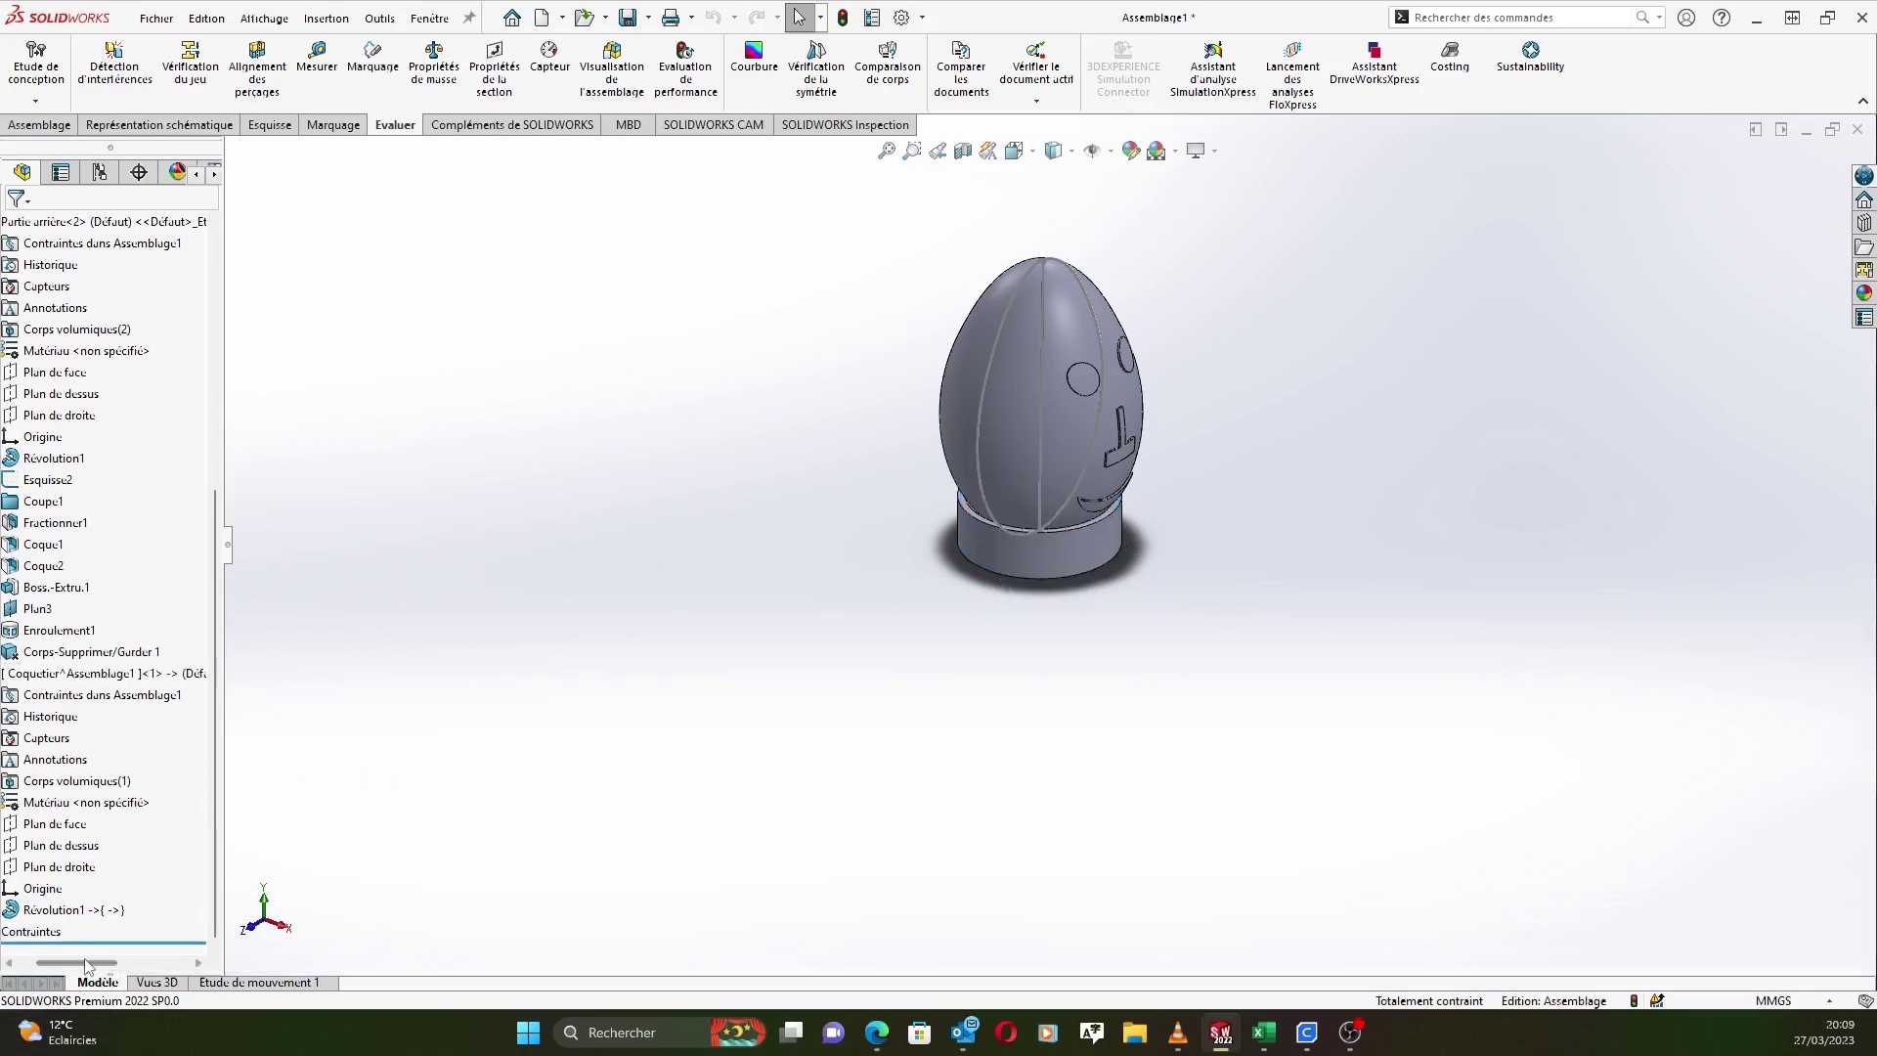
{"action": "left_click_drag", "start_coordinate": [84, 962], "coordinate": [65, 963]}
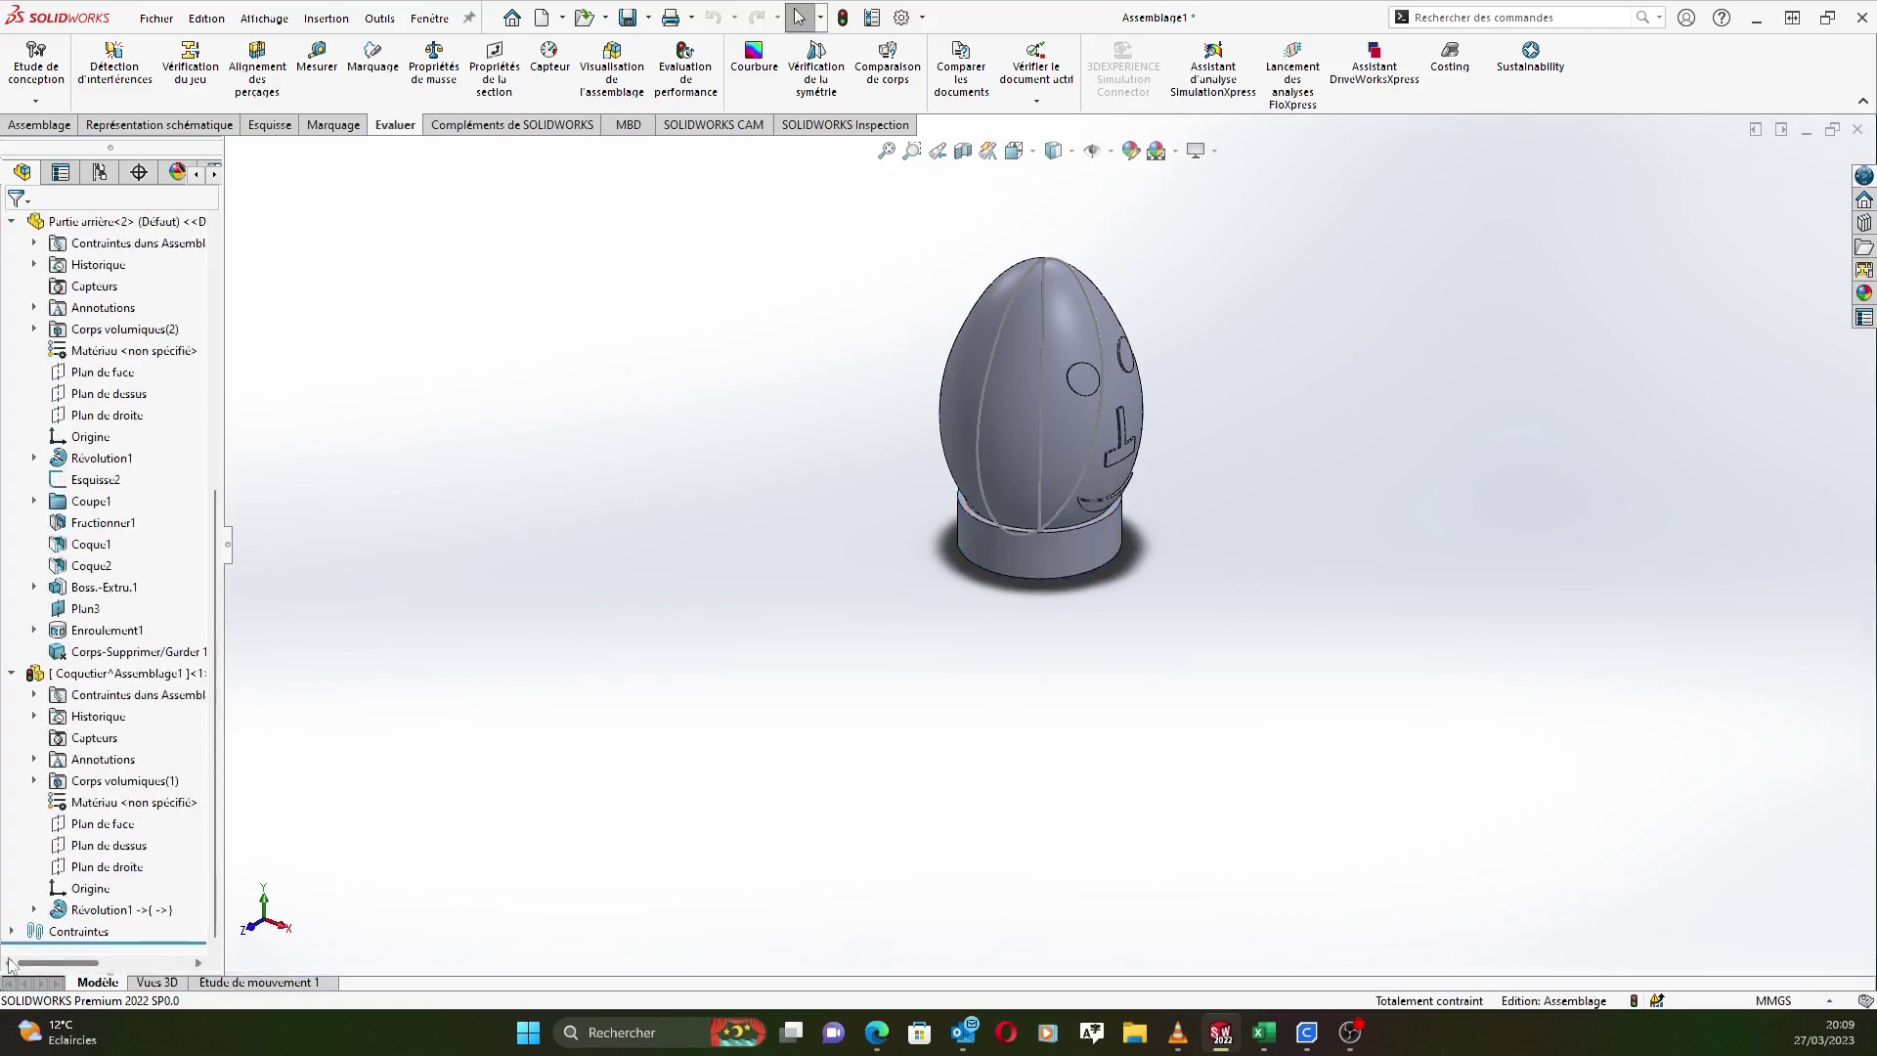
Save the assembly under the name Assemblage in the Oeuf de pâques folder.
{"action": "left_click", "coordinate": [156, 17]}
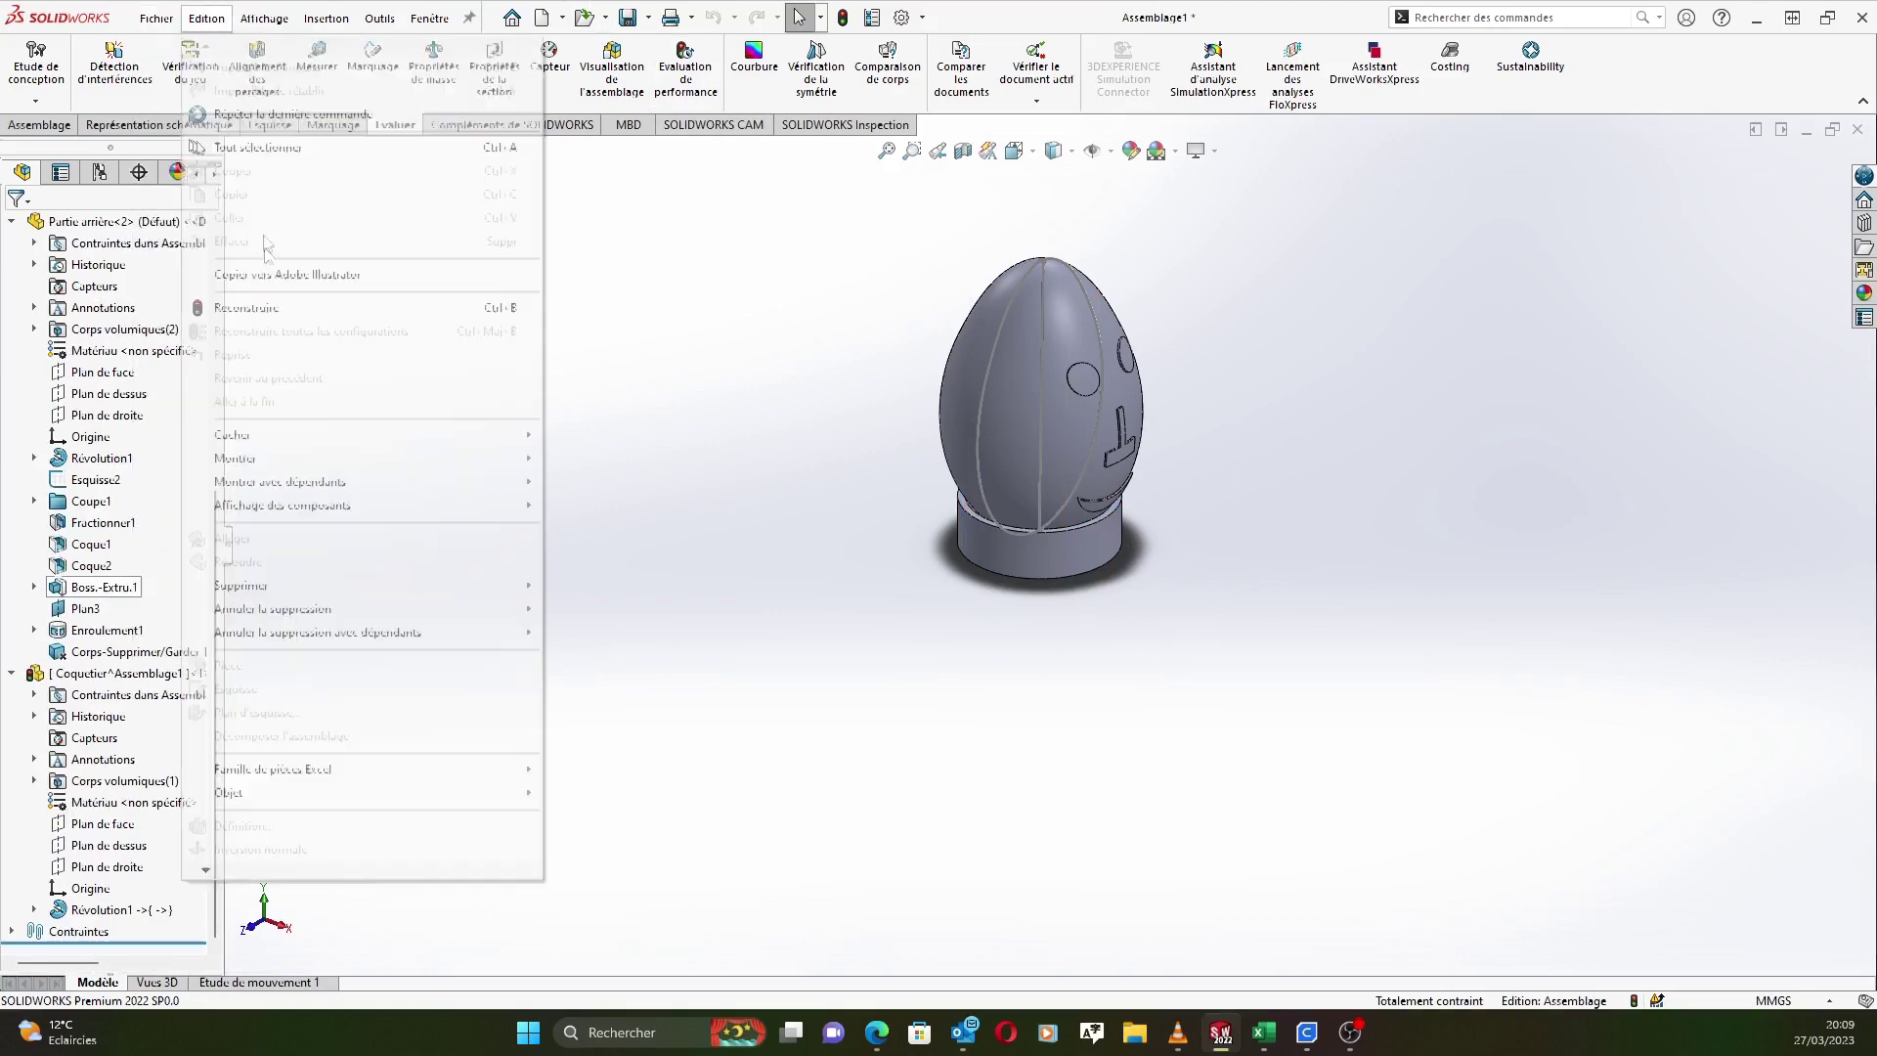
{"action": "left_click", "coordinate": [179, 262]}
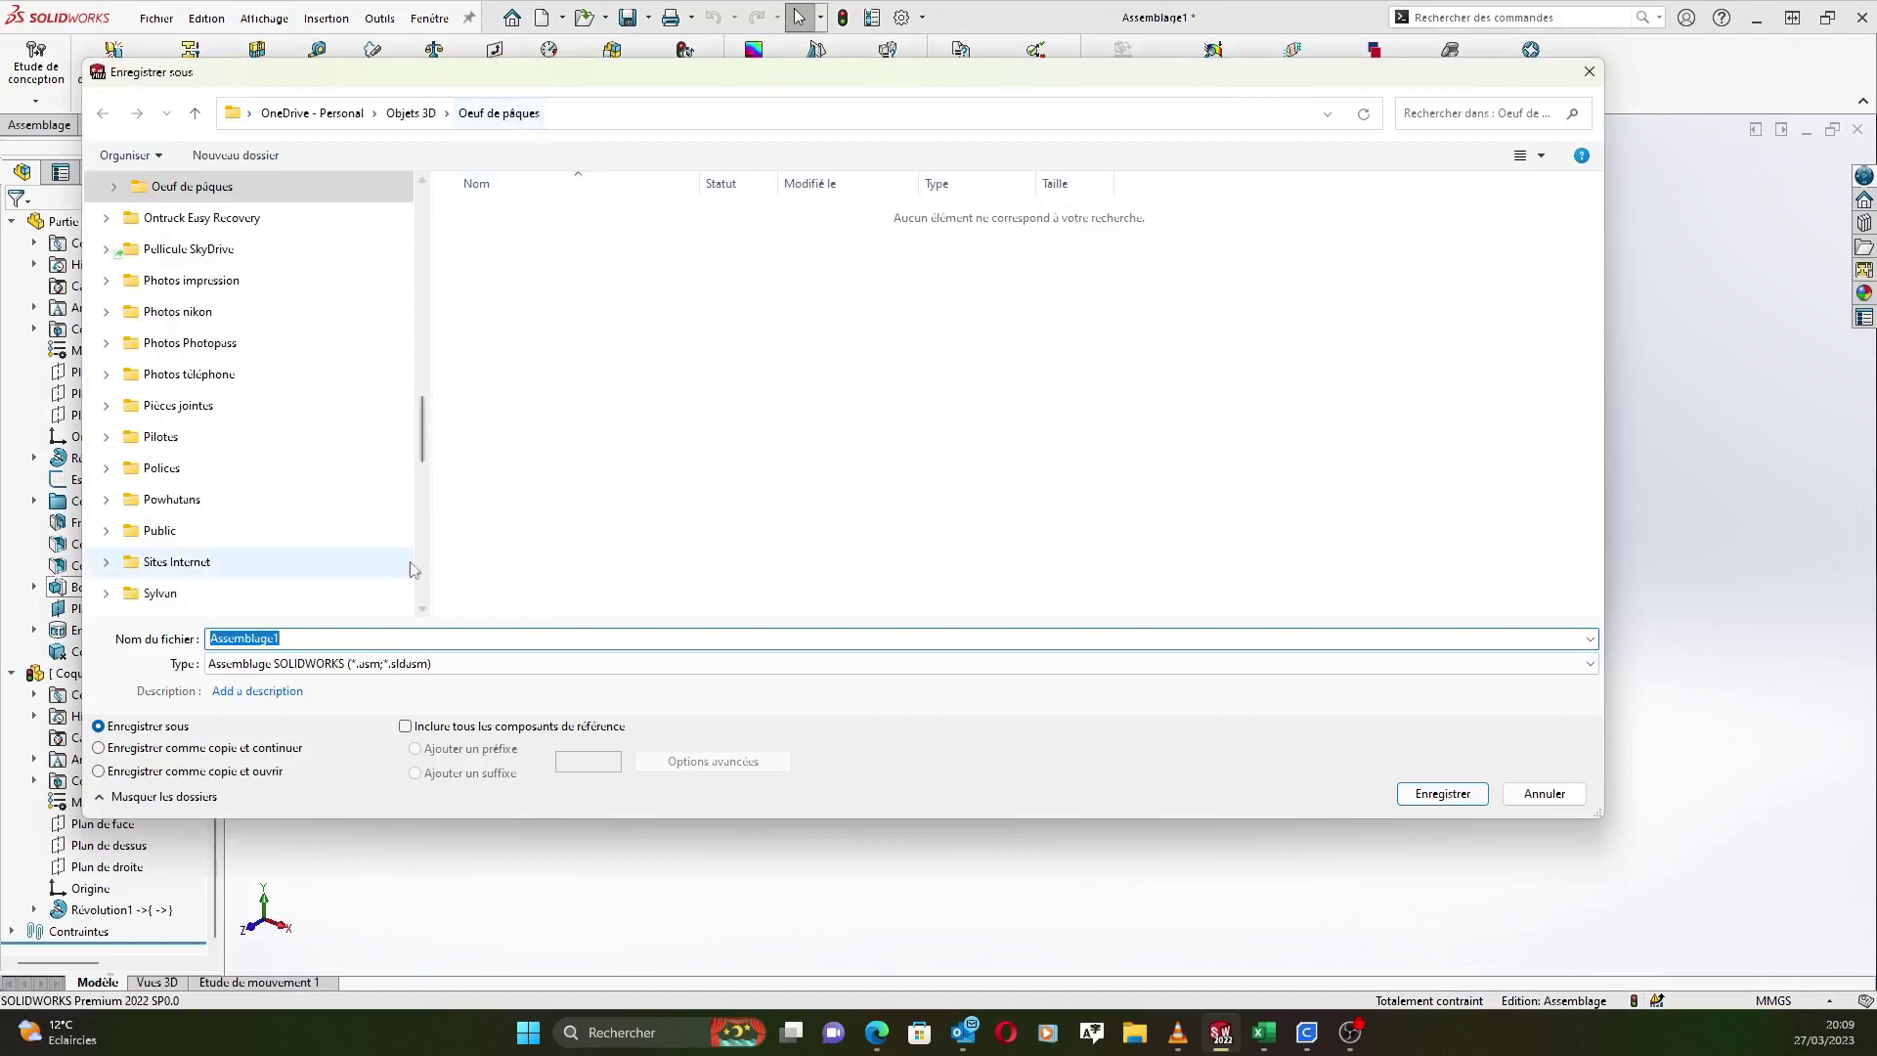
{"action": "left_click", "coordinate": [324, 642]}
{"action": "double_click", "coordinate": [323, 642]}
{"action": "key", "text": "BackSpace"}
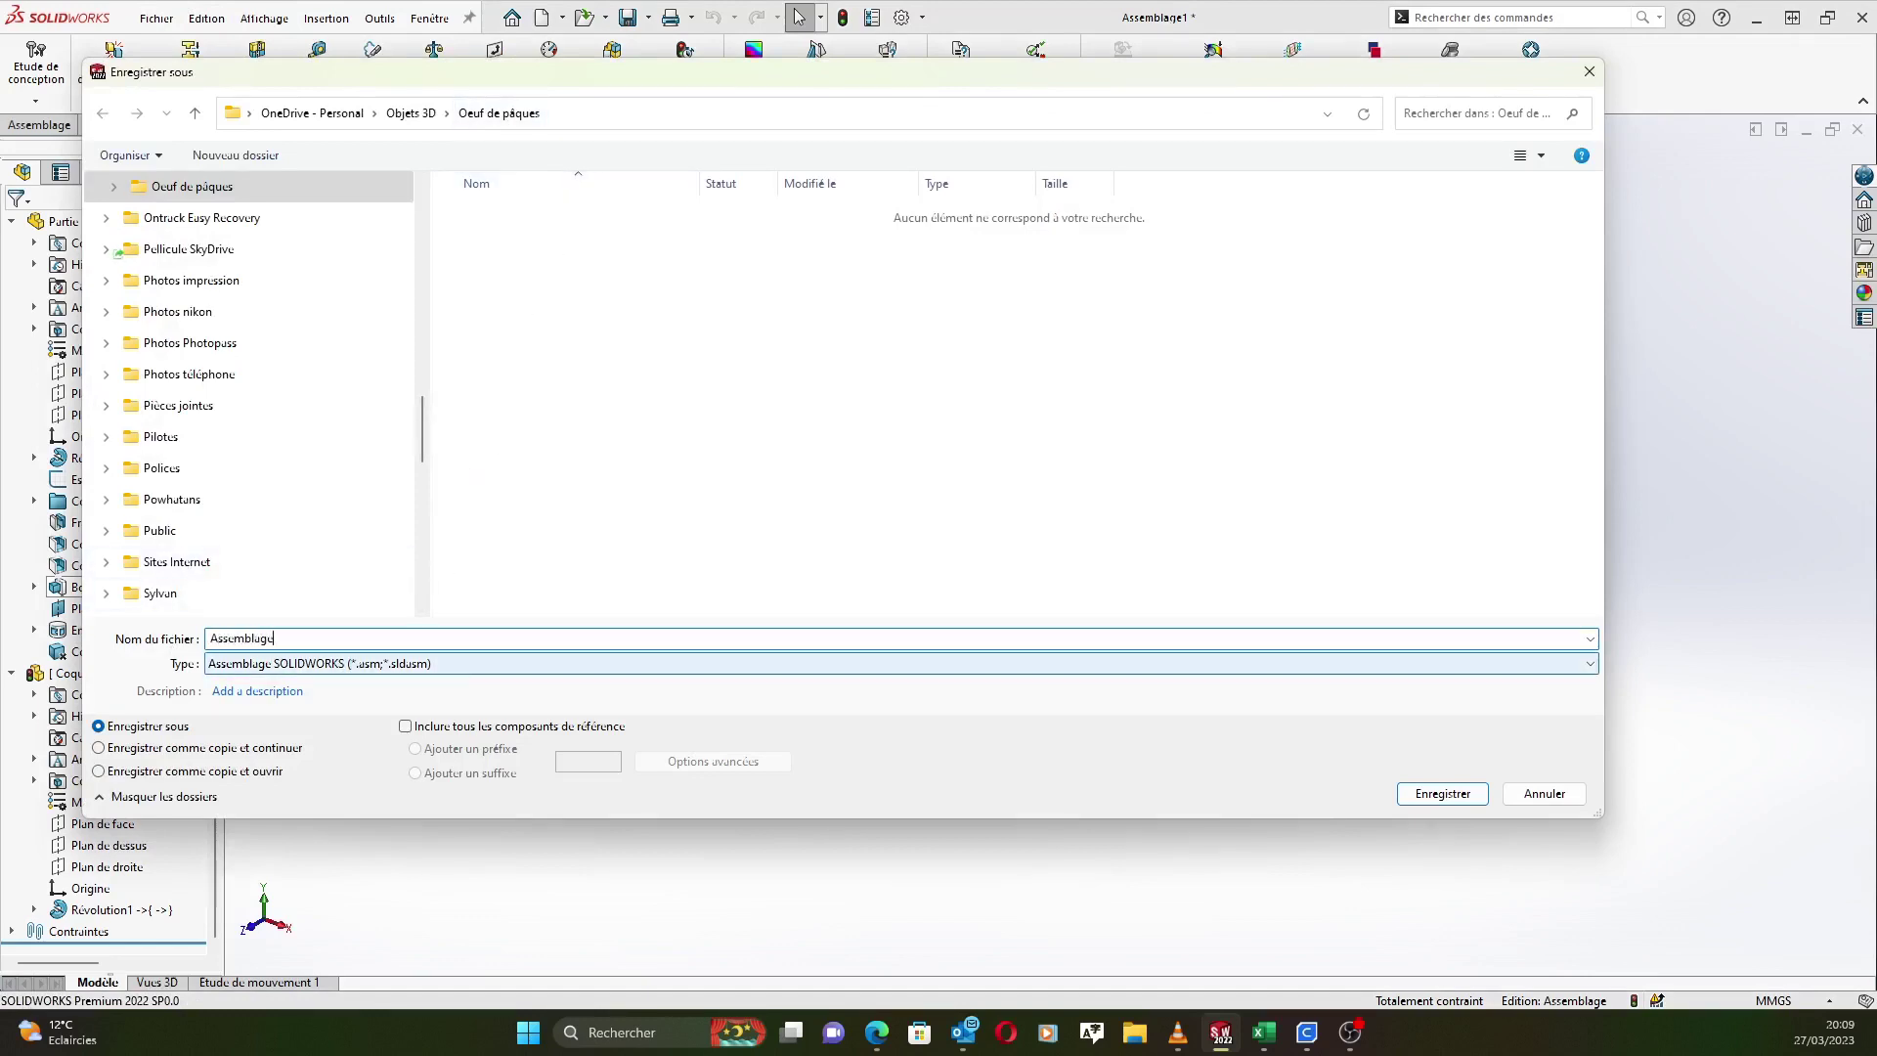
{"action": "left_click", "coordinate": [1439, 798]}
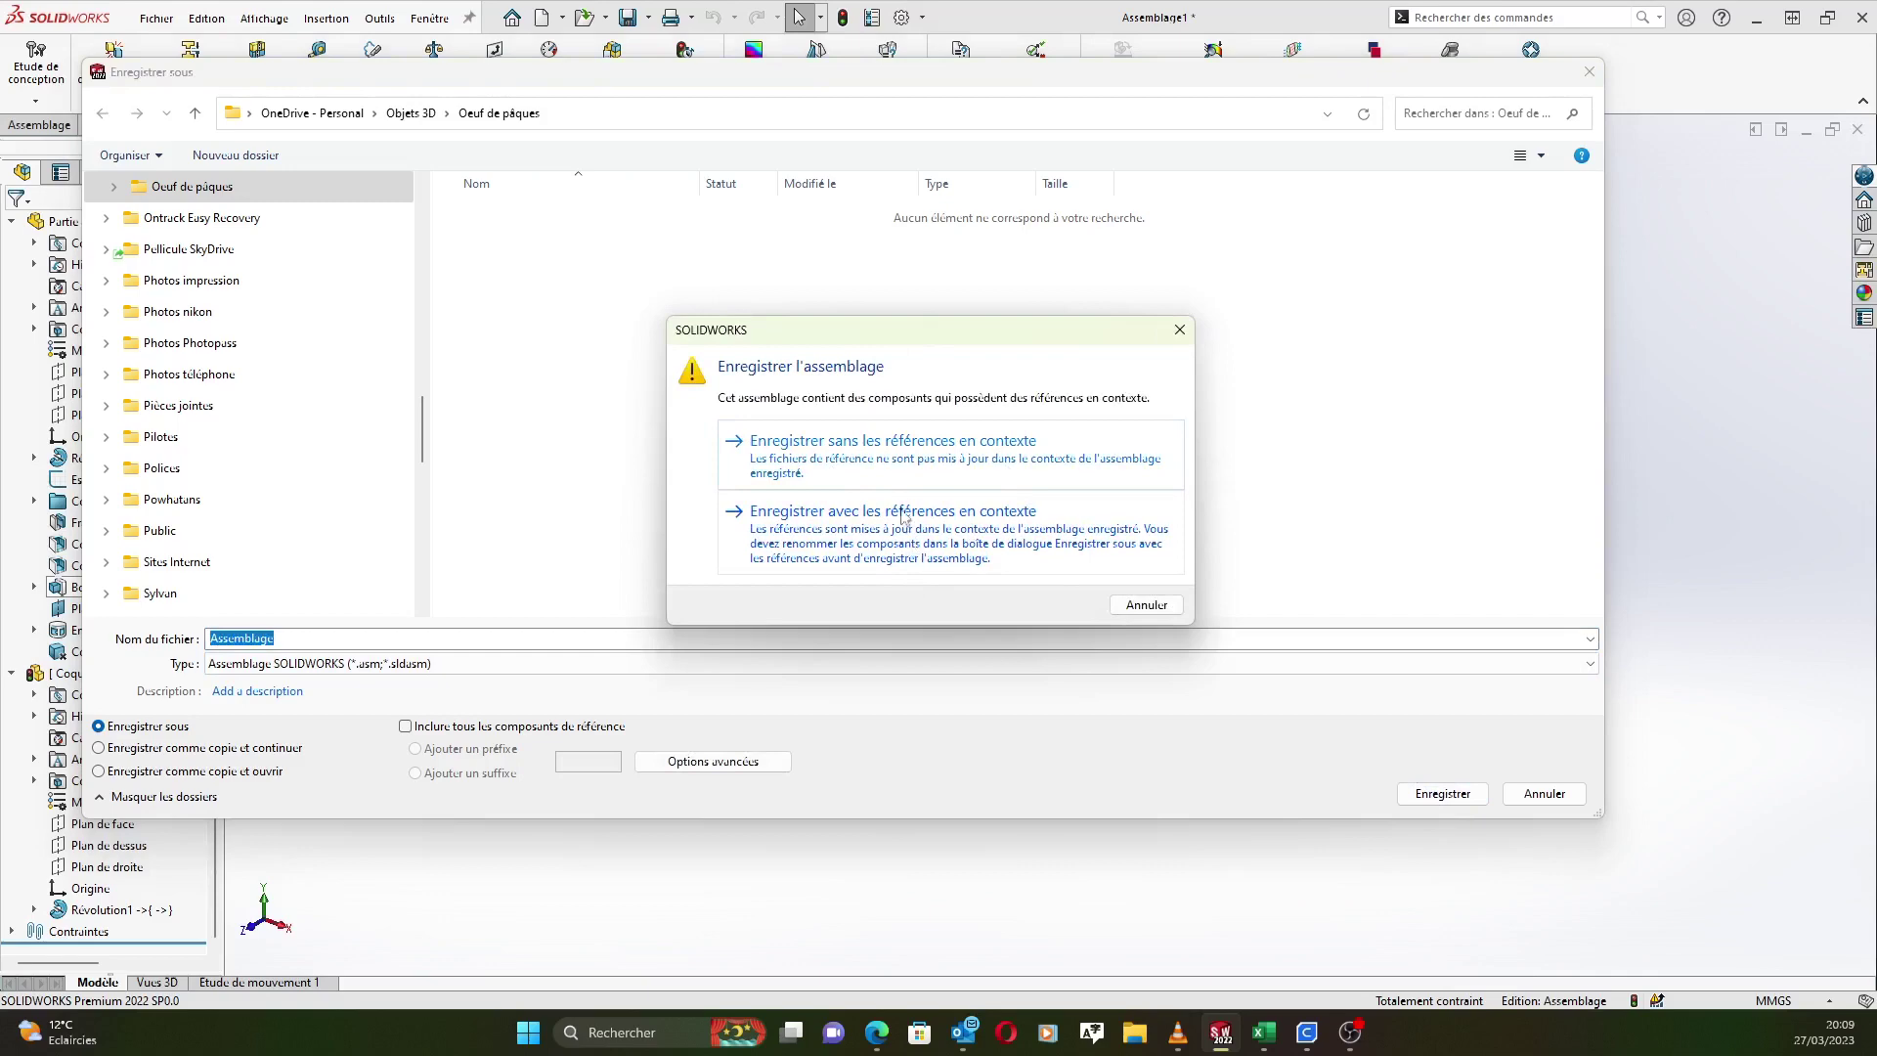
Complete the save without in-context references, storing the virtual Coquetier component as an external file.
{"action": "left_click", "coordinate": [894, 472]}
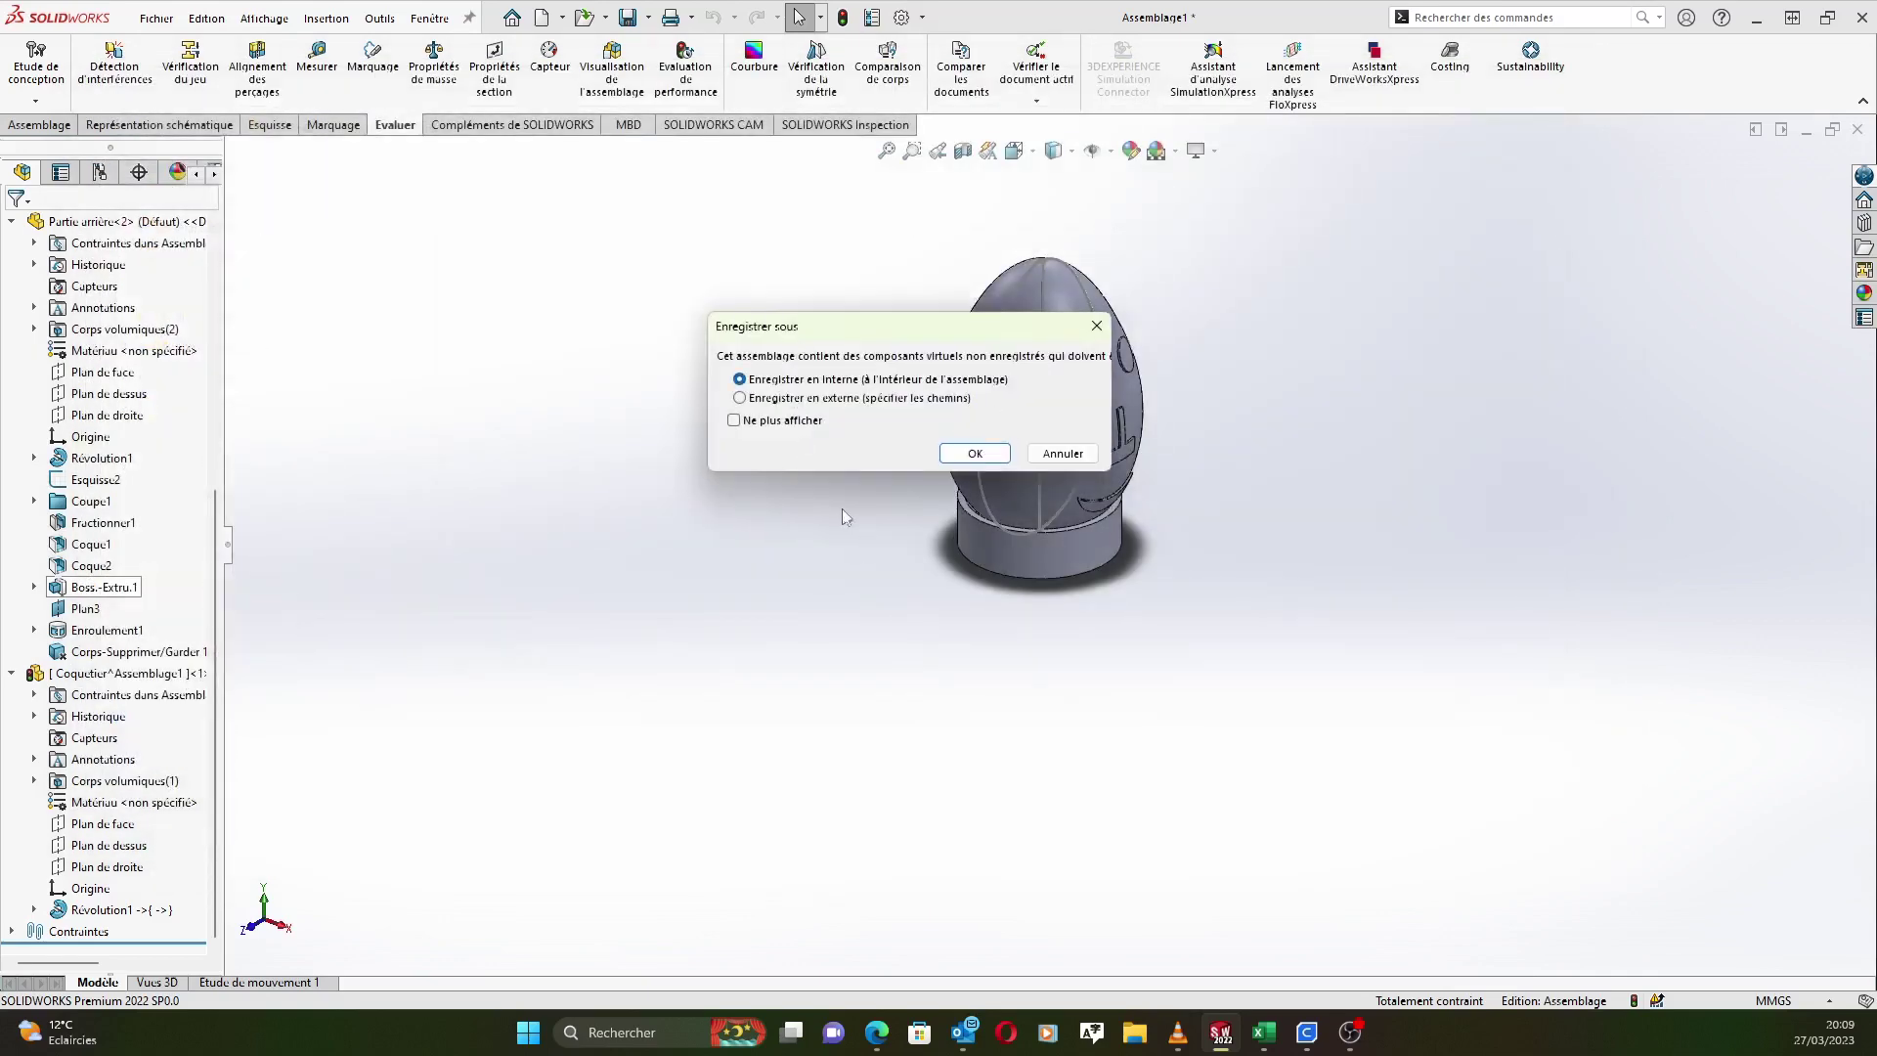
{"action": "left_click", "coordinate": [851, 399]}
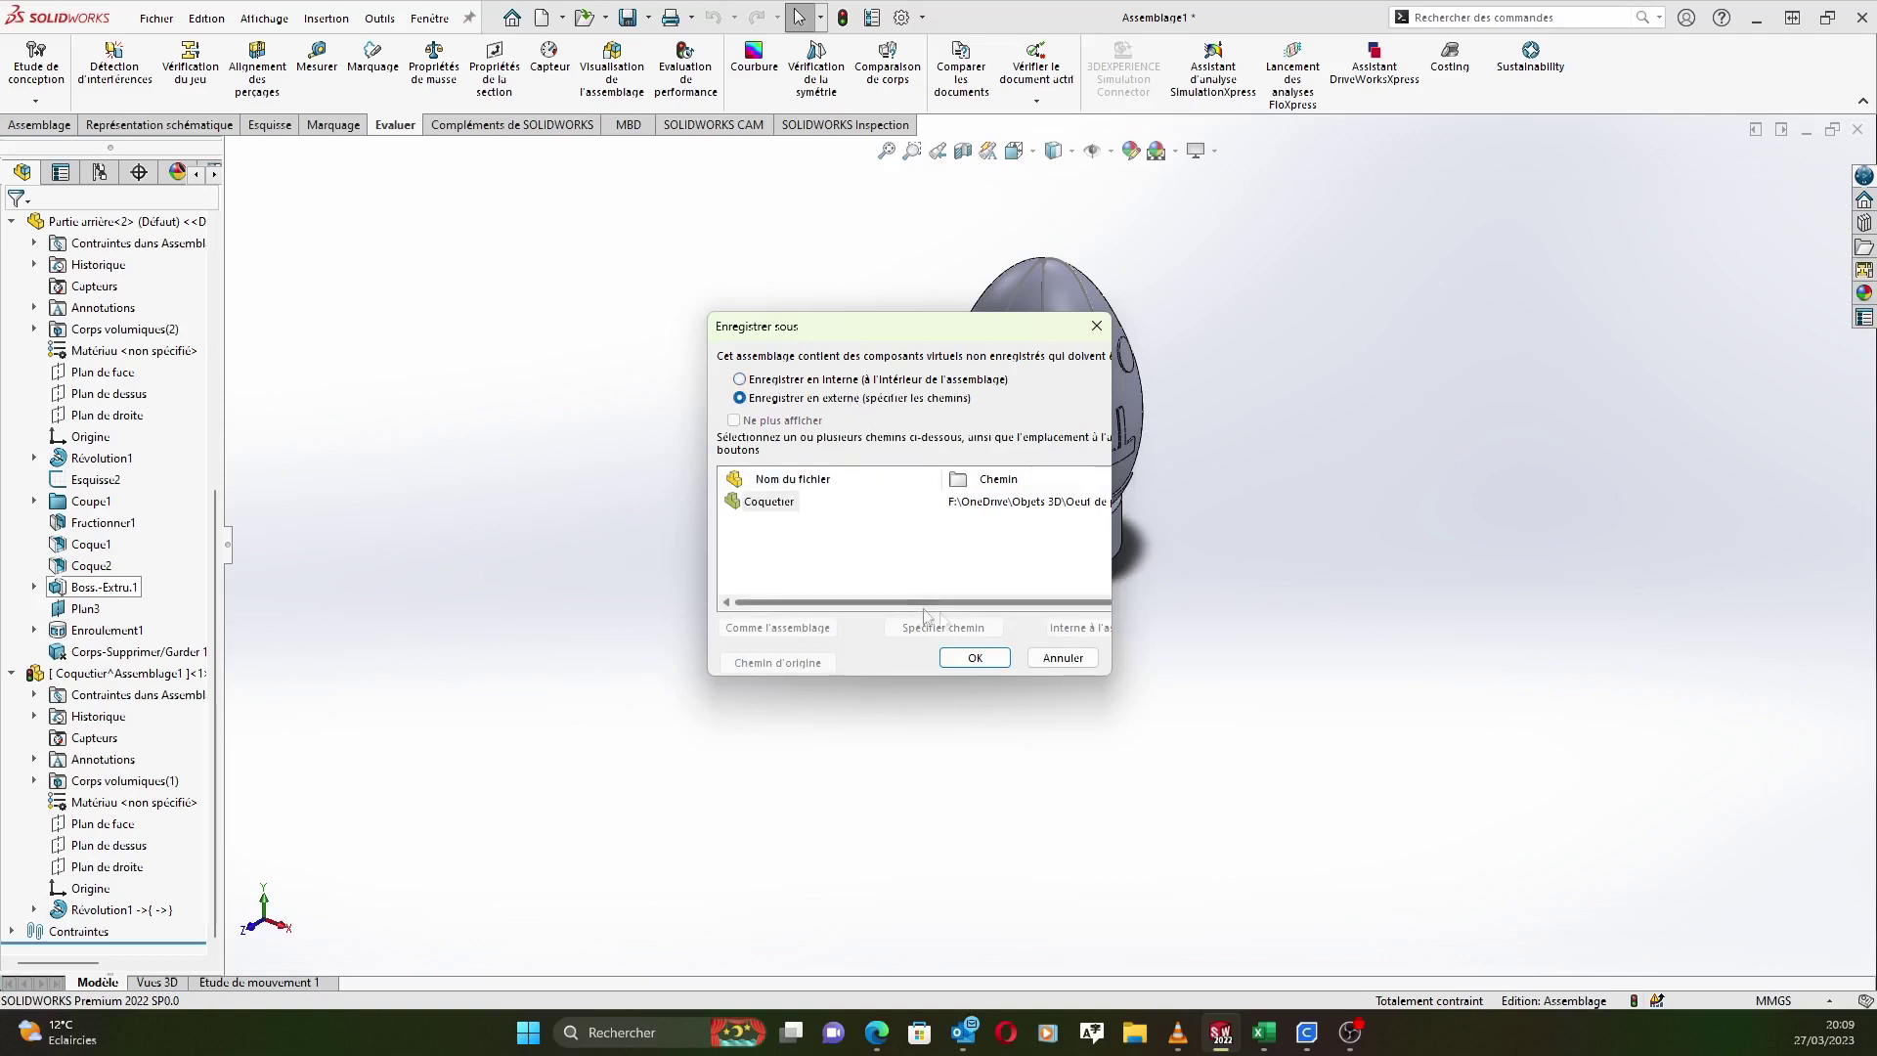
{"action": "left_click", "coordinate": [982, 657]}
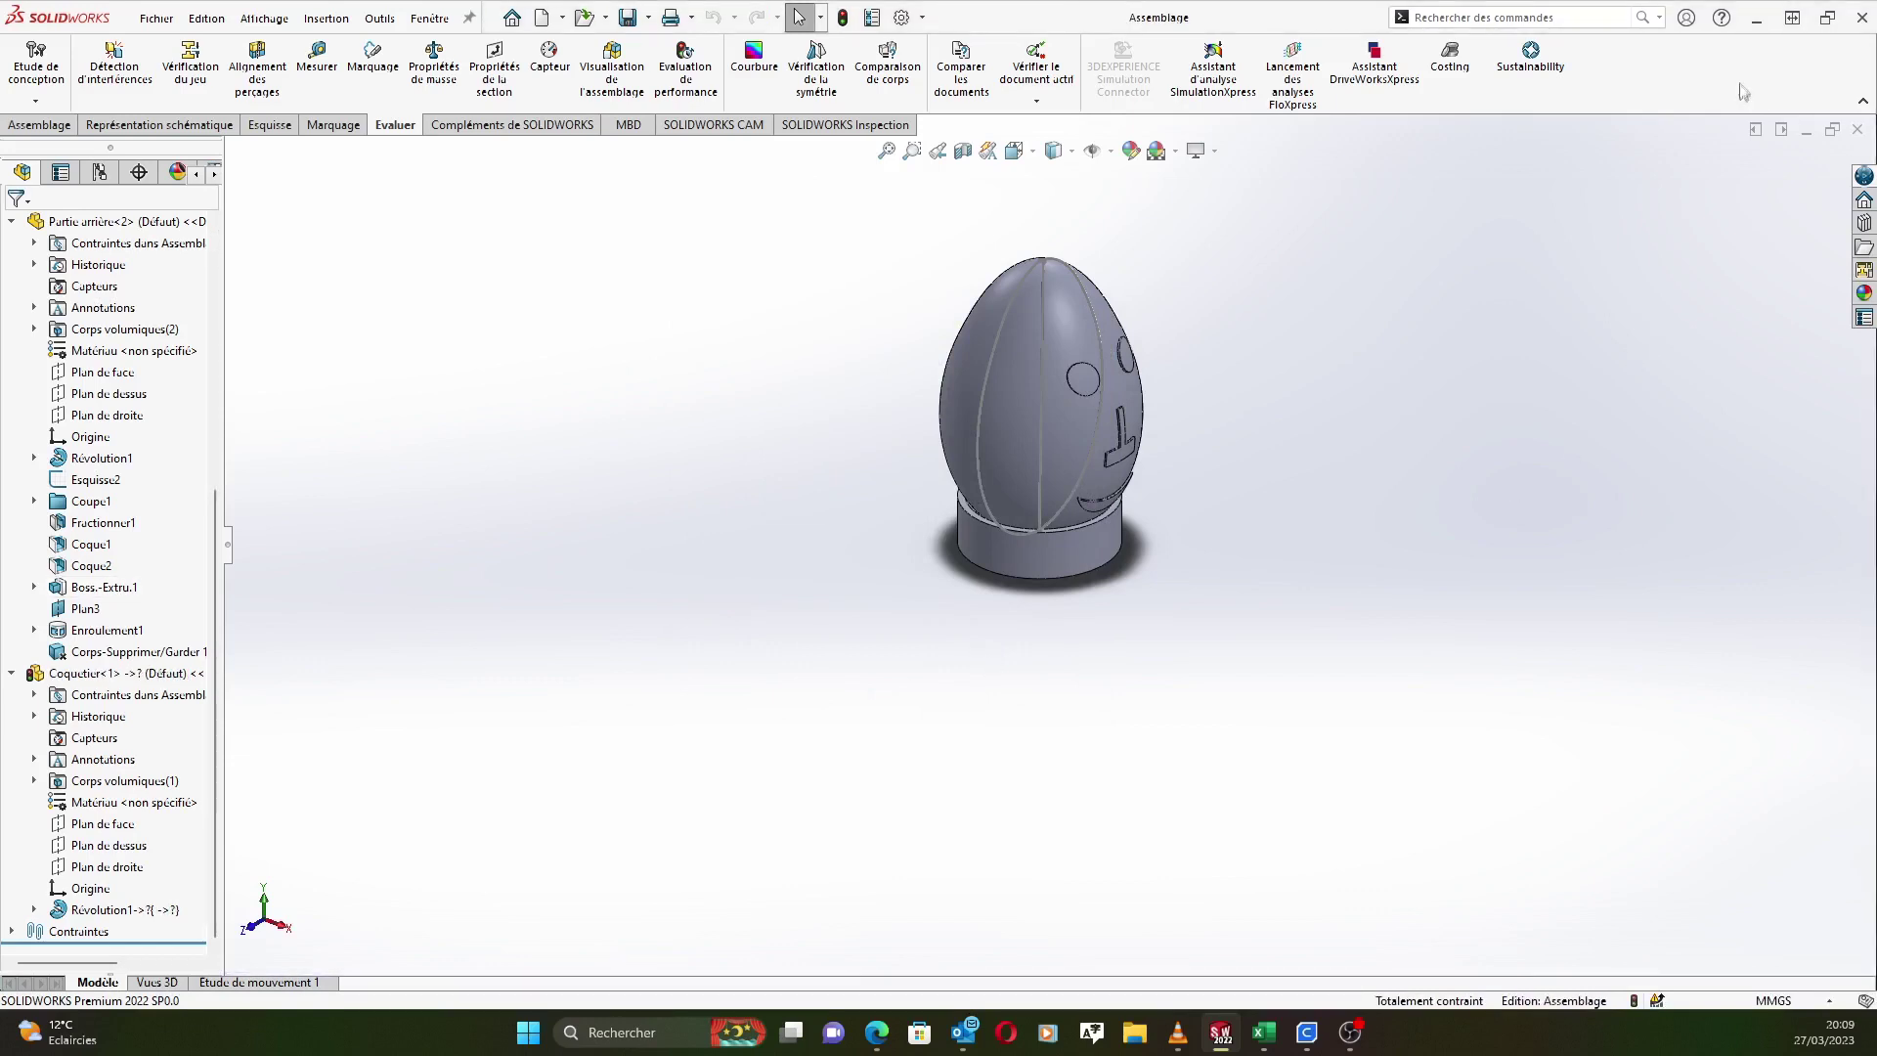
Close the assembly and open the recent Coquetier part.
{"action": "left_click", "coordinate": [1858, 129]}
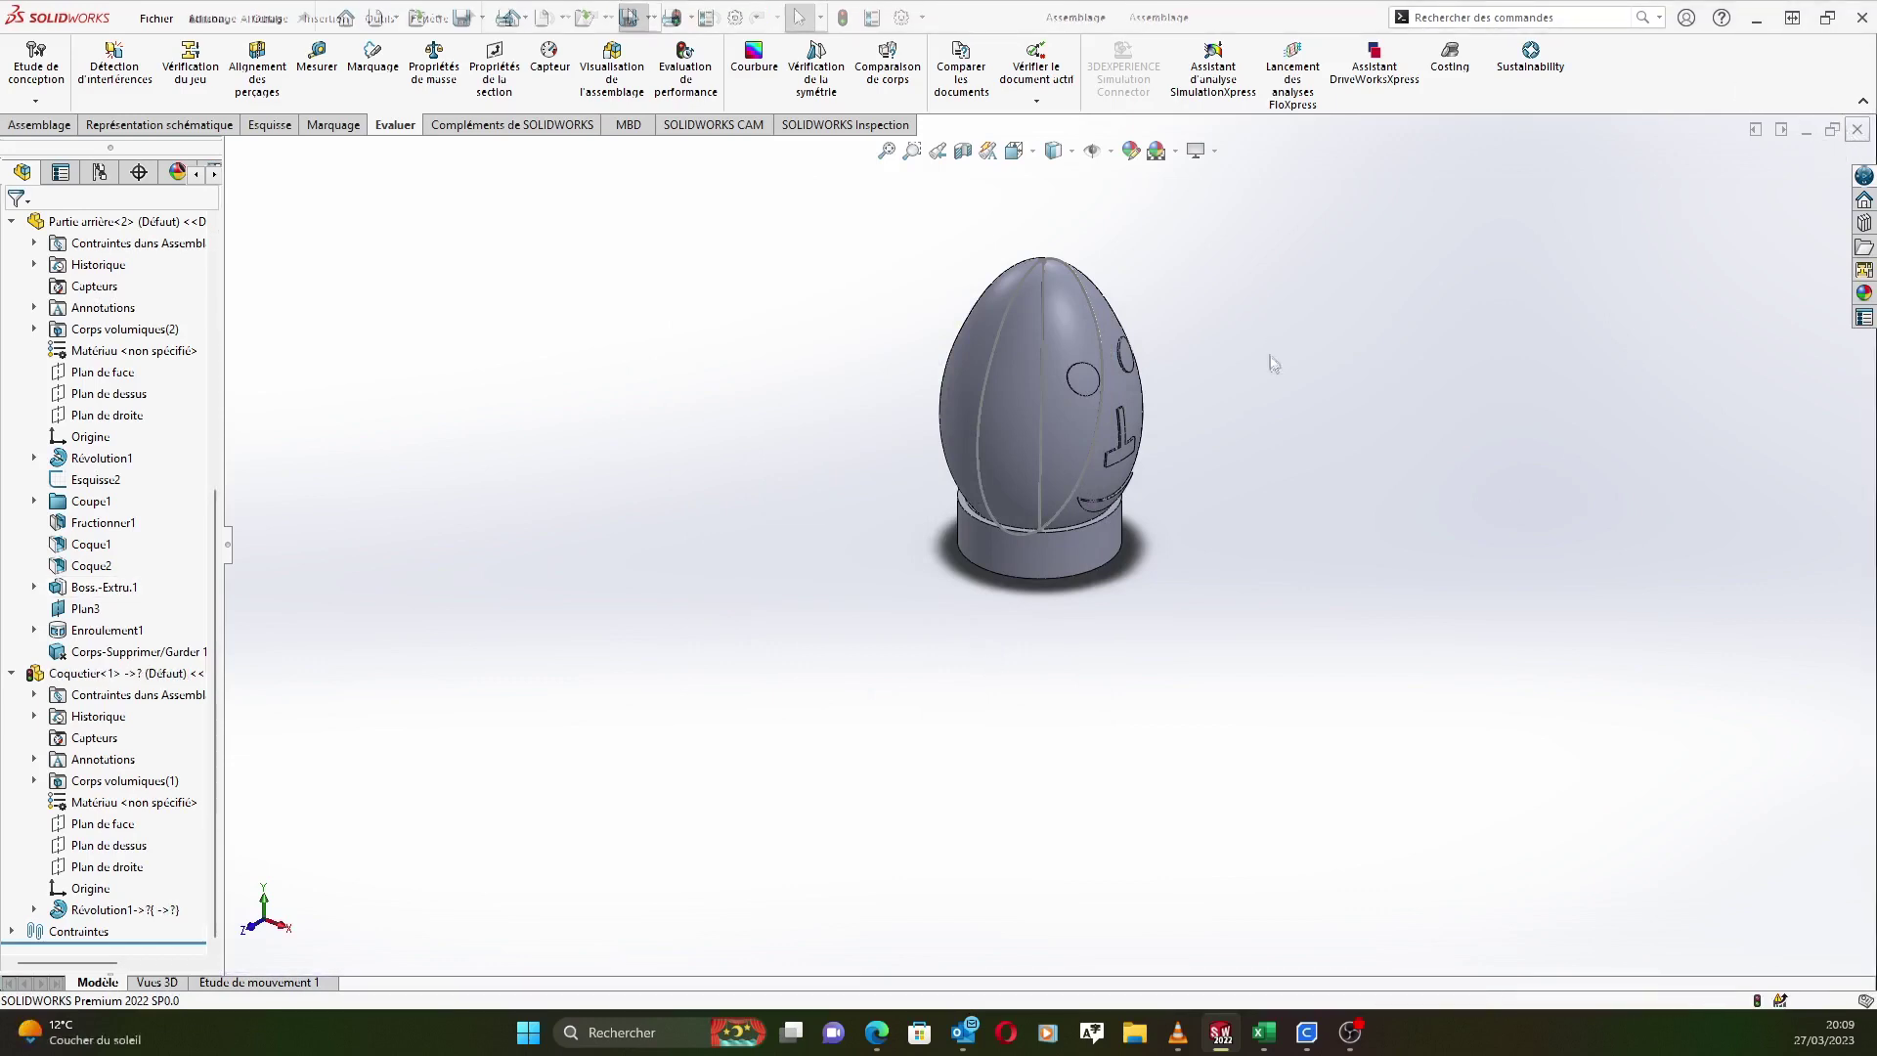
{"action": "left_click", "coordinate": [155, 18]}
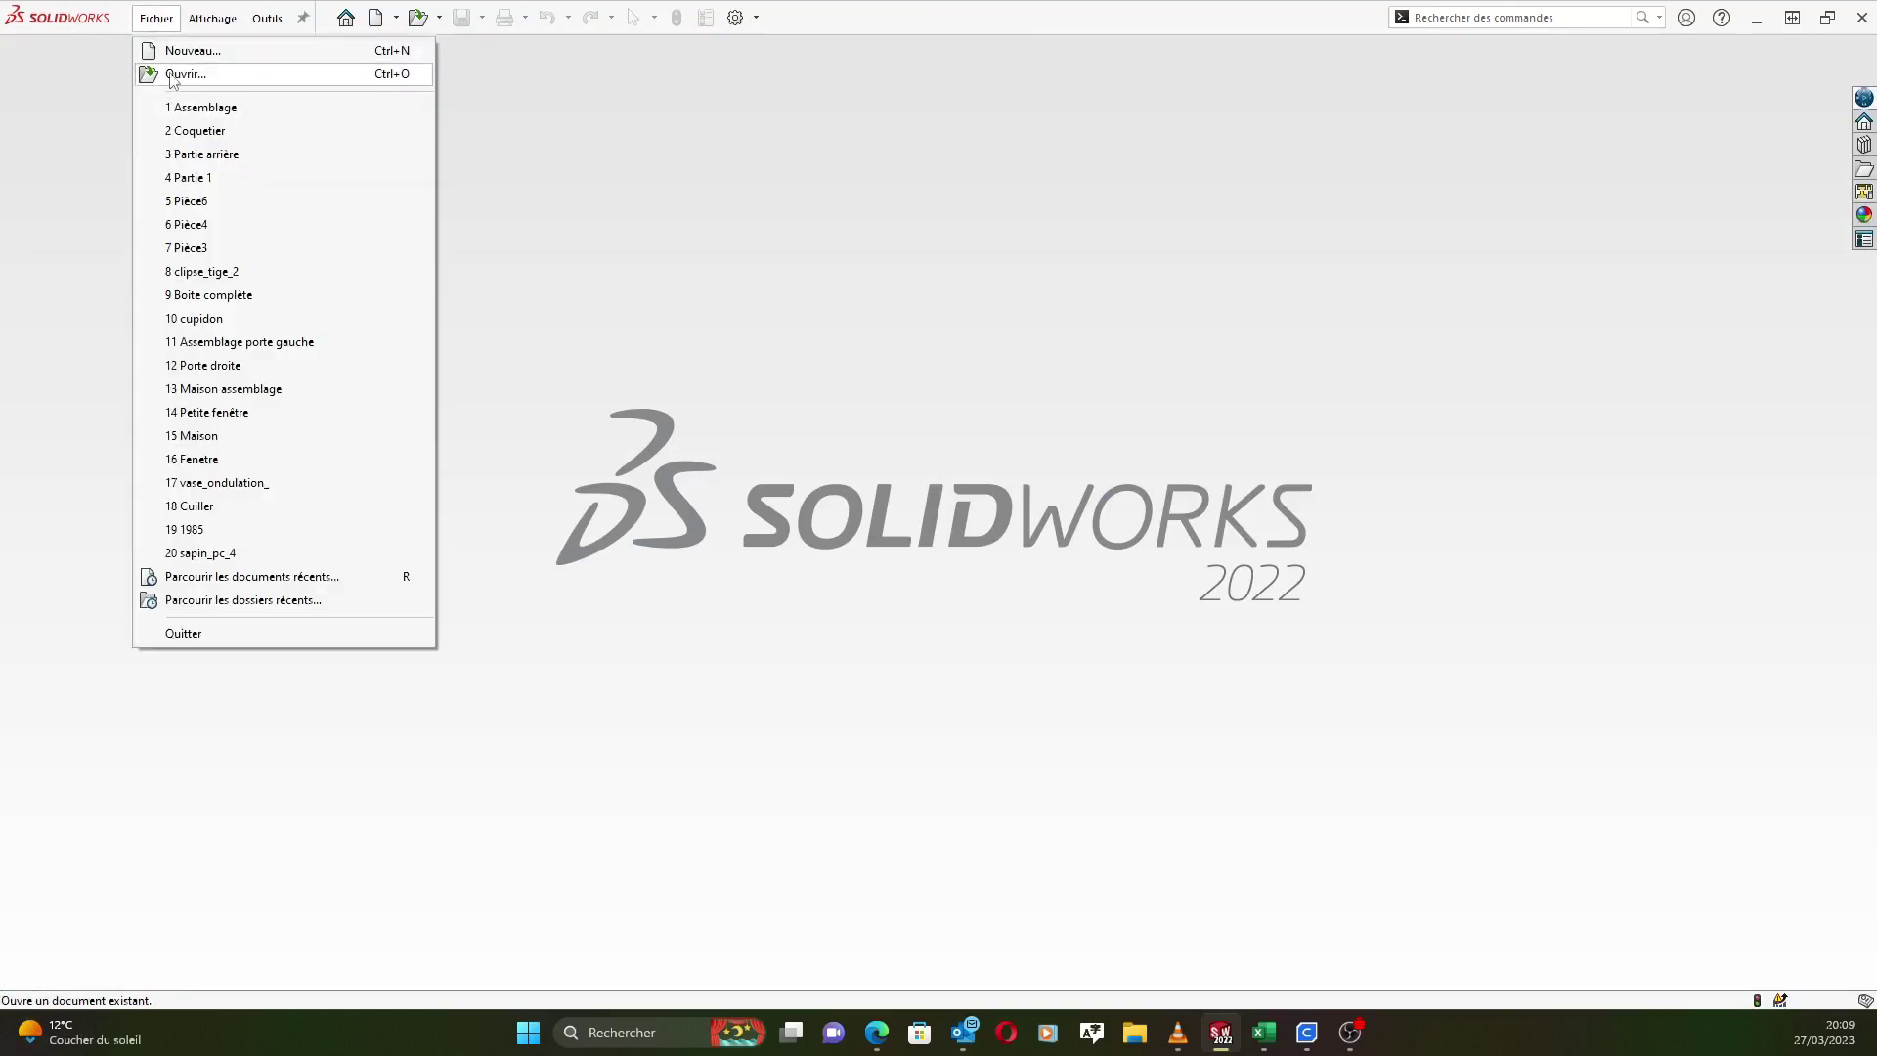
{"action": "left_click", "coordinate": [195, 131]}
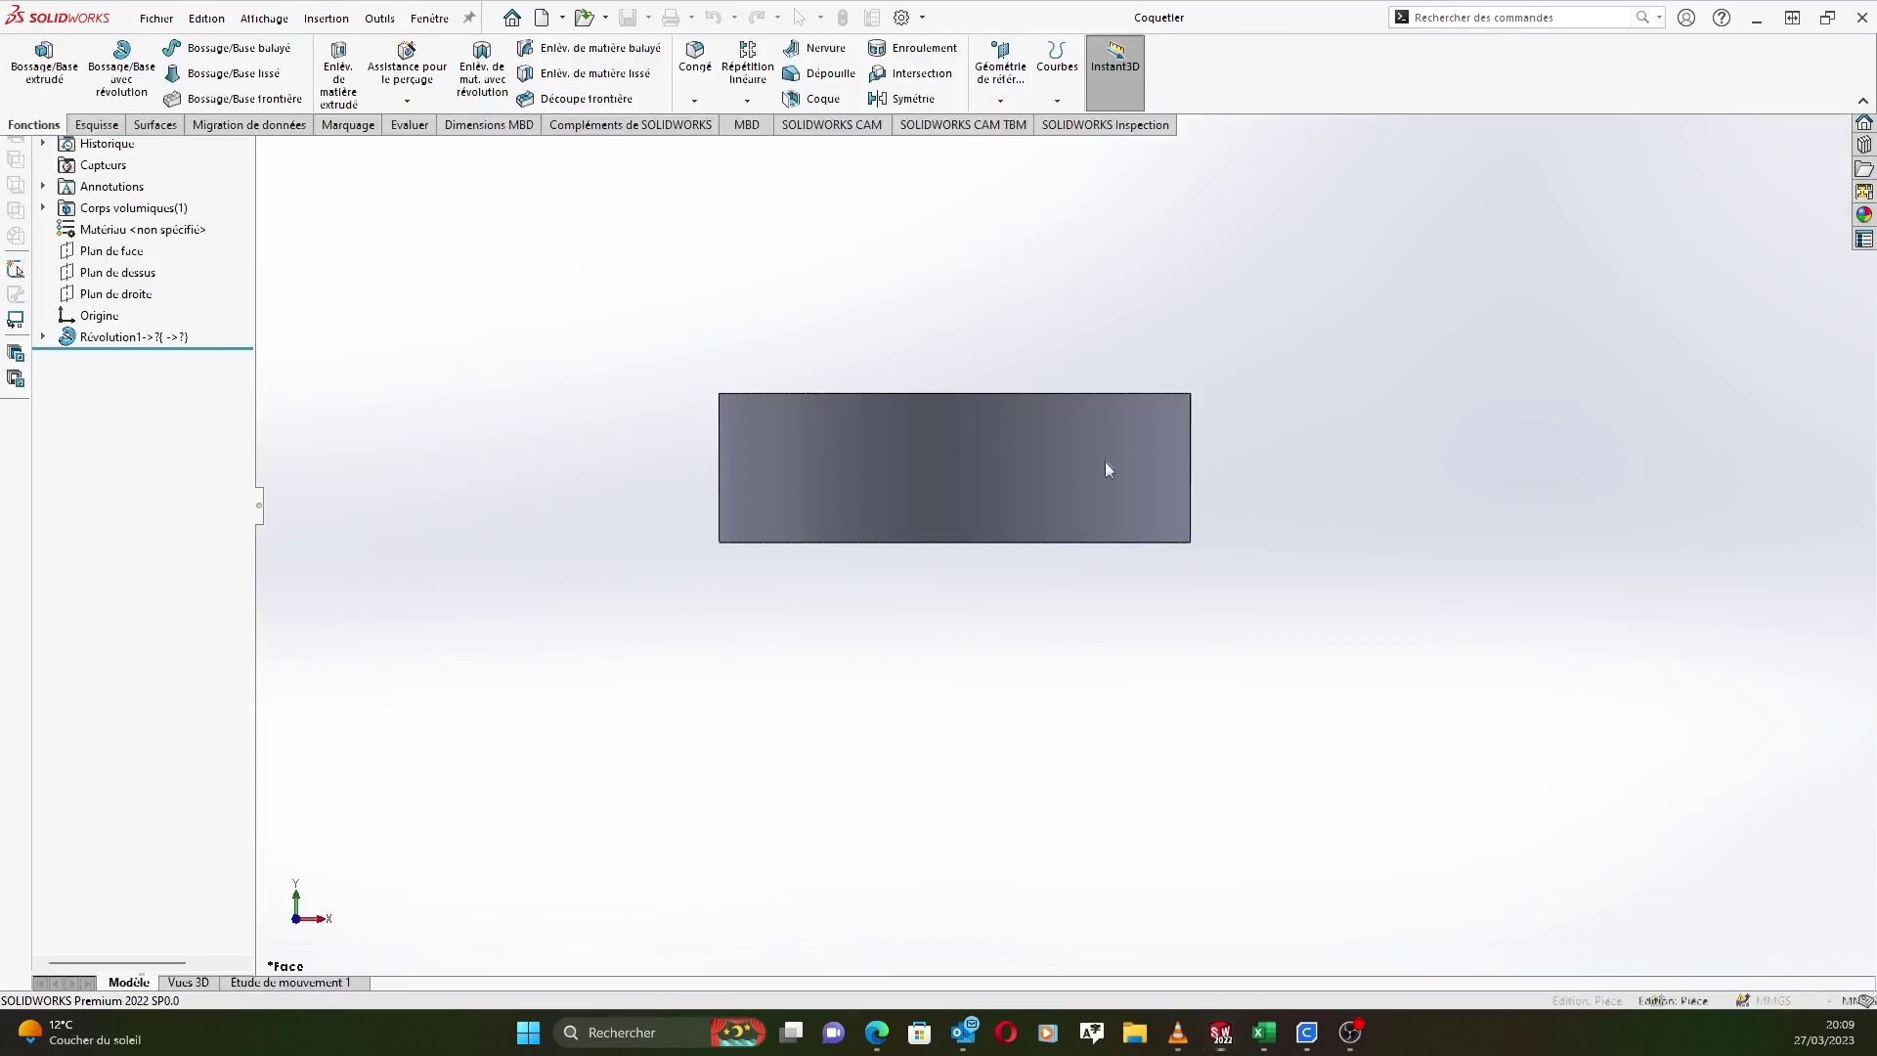
Inspect the egg cup's hollow, outer wall and flat underside from several angles.
{"action": "middle_click_drag", "start_coordinate": [1236, 293], "coordinate": [1105, 579]}
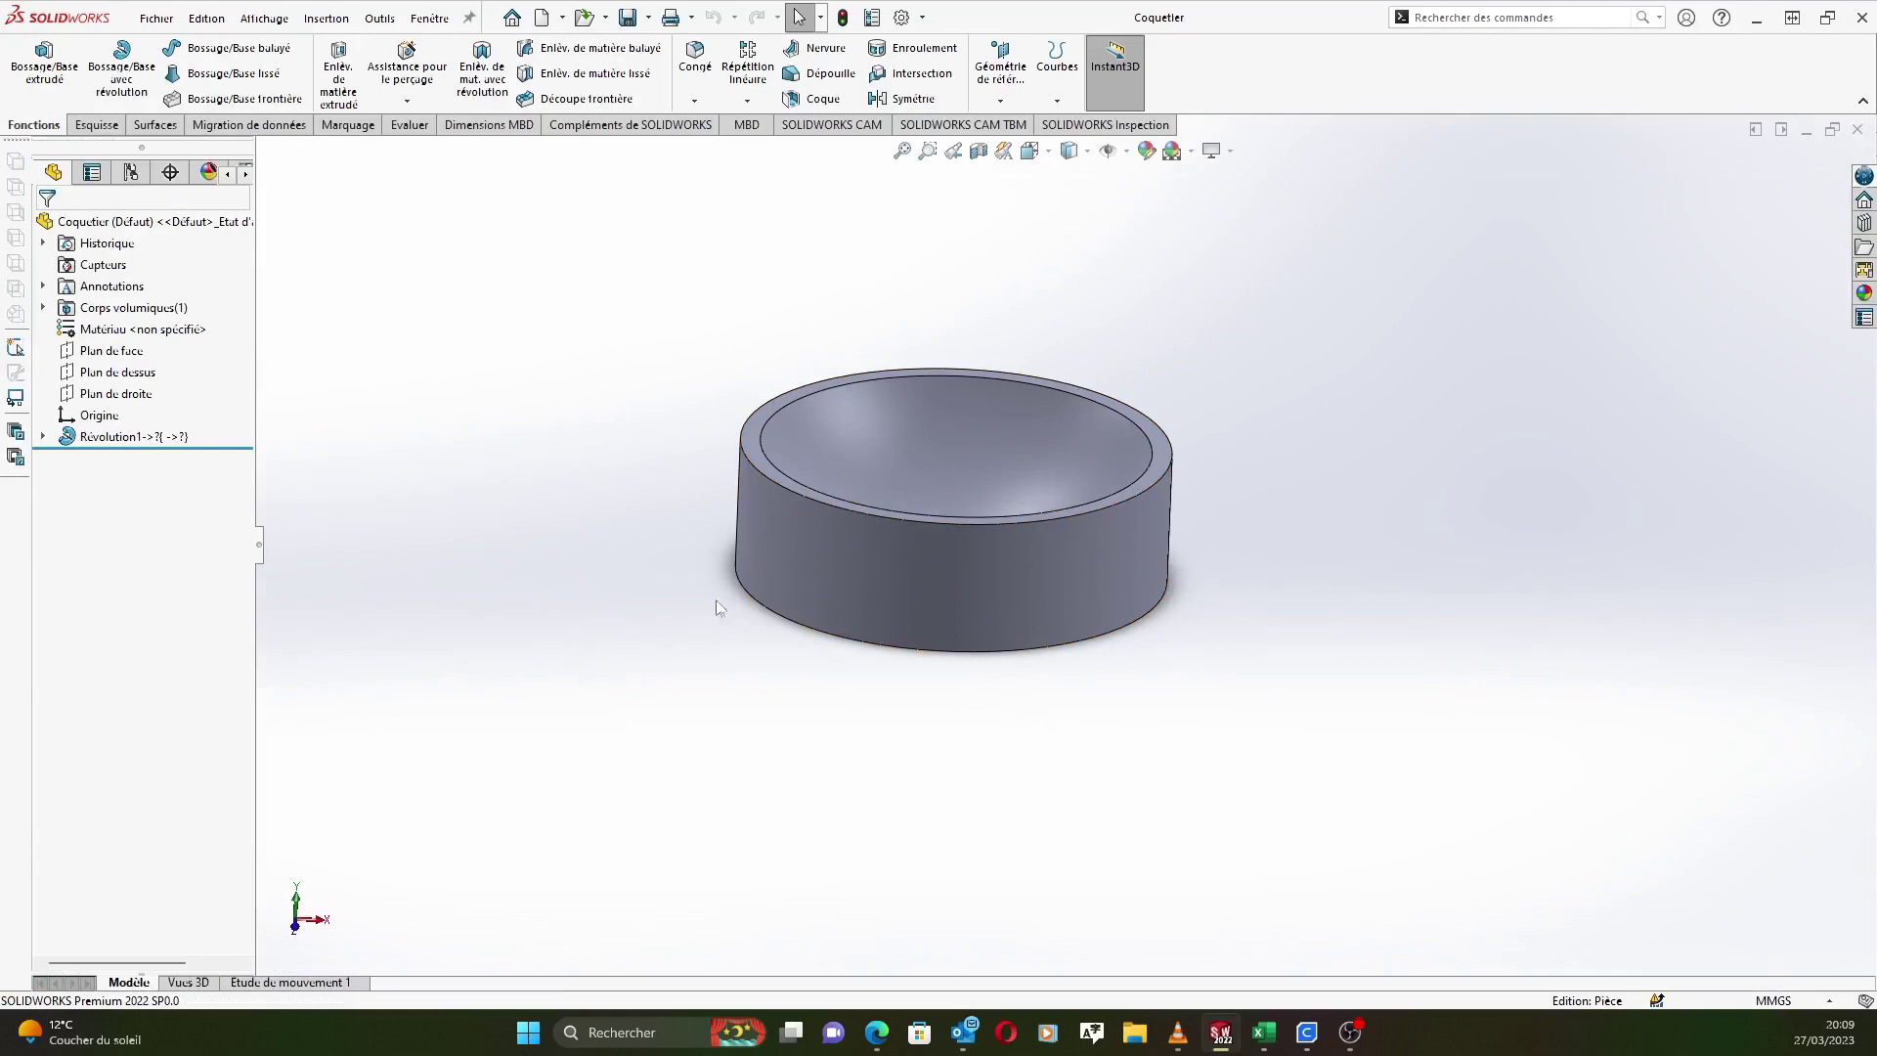
{"action": "middle_click_drag", "start_coordinate": [726, 613], "coordinate": [819, 536]}
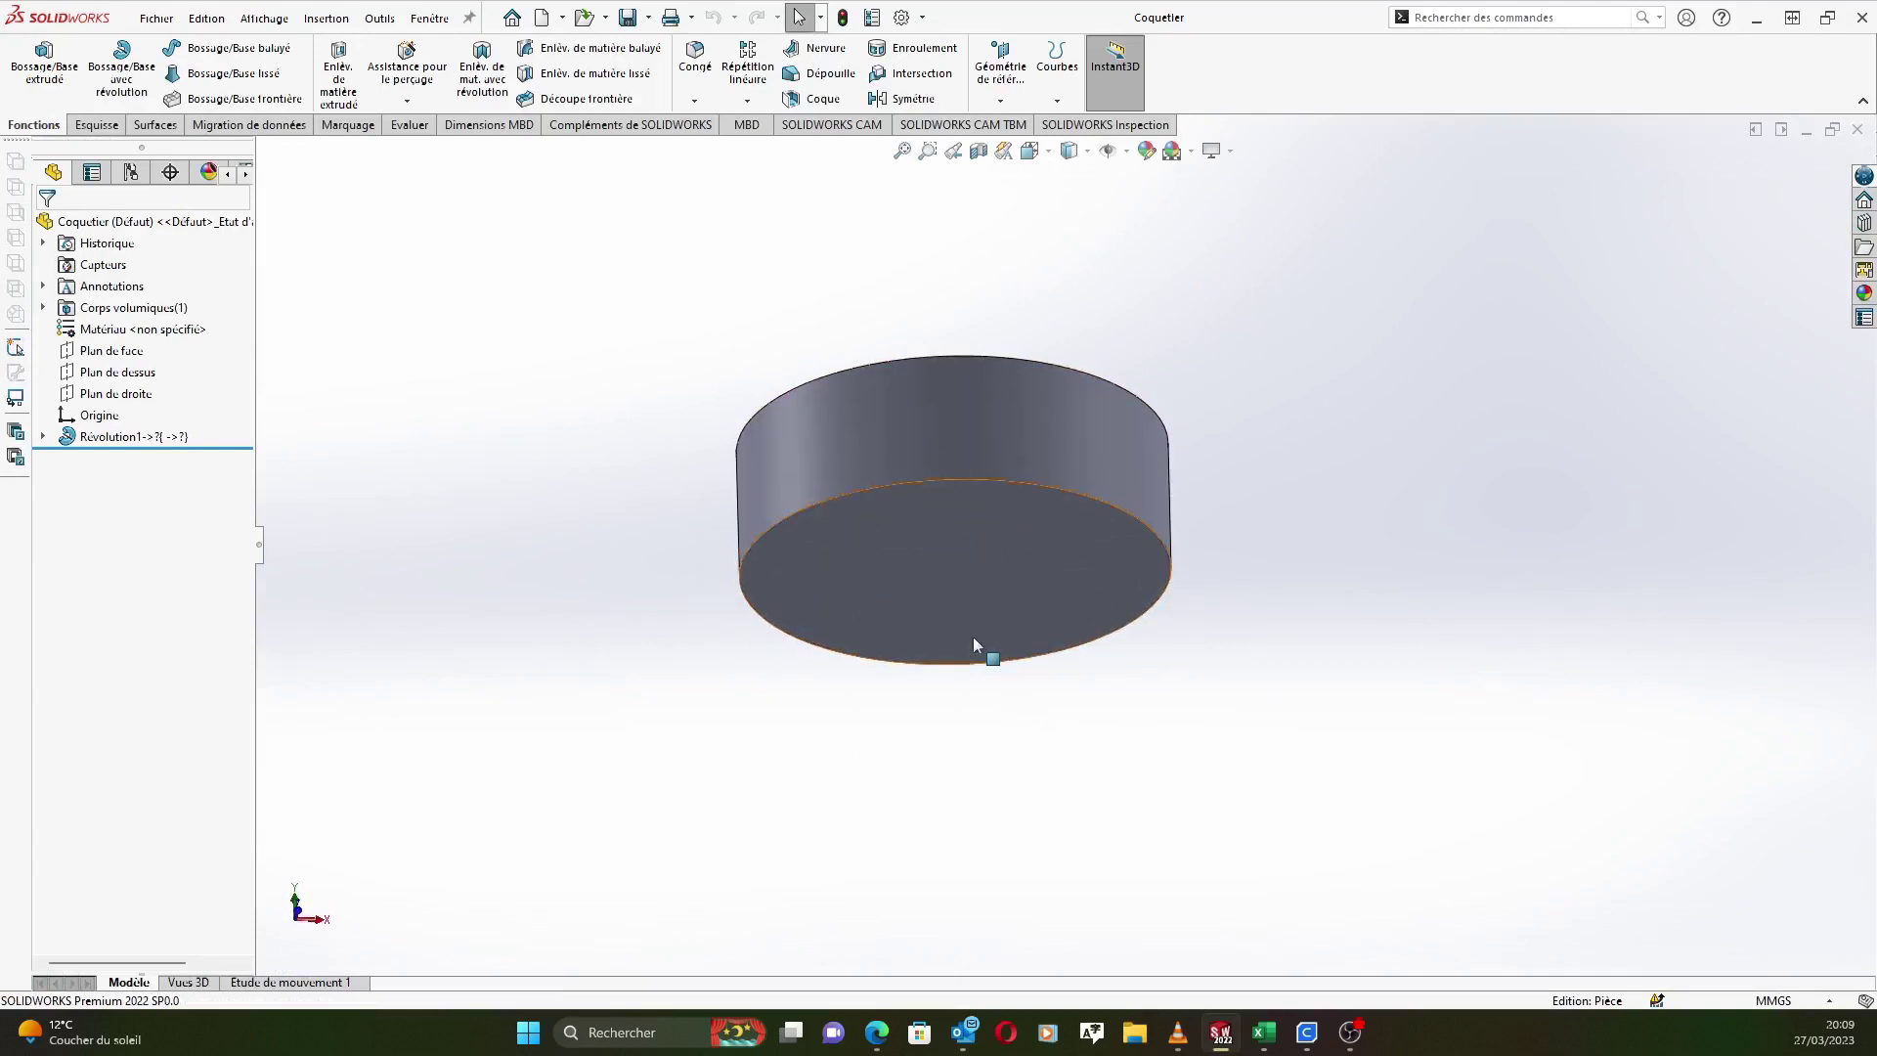
{"action": "middle_click_drag", "start_coordinate": [995, 532], "coordinate": [973, 785]}
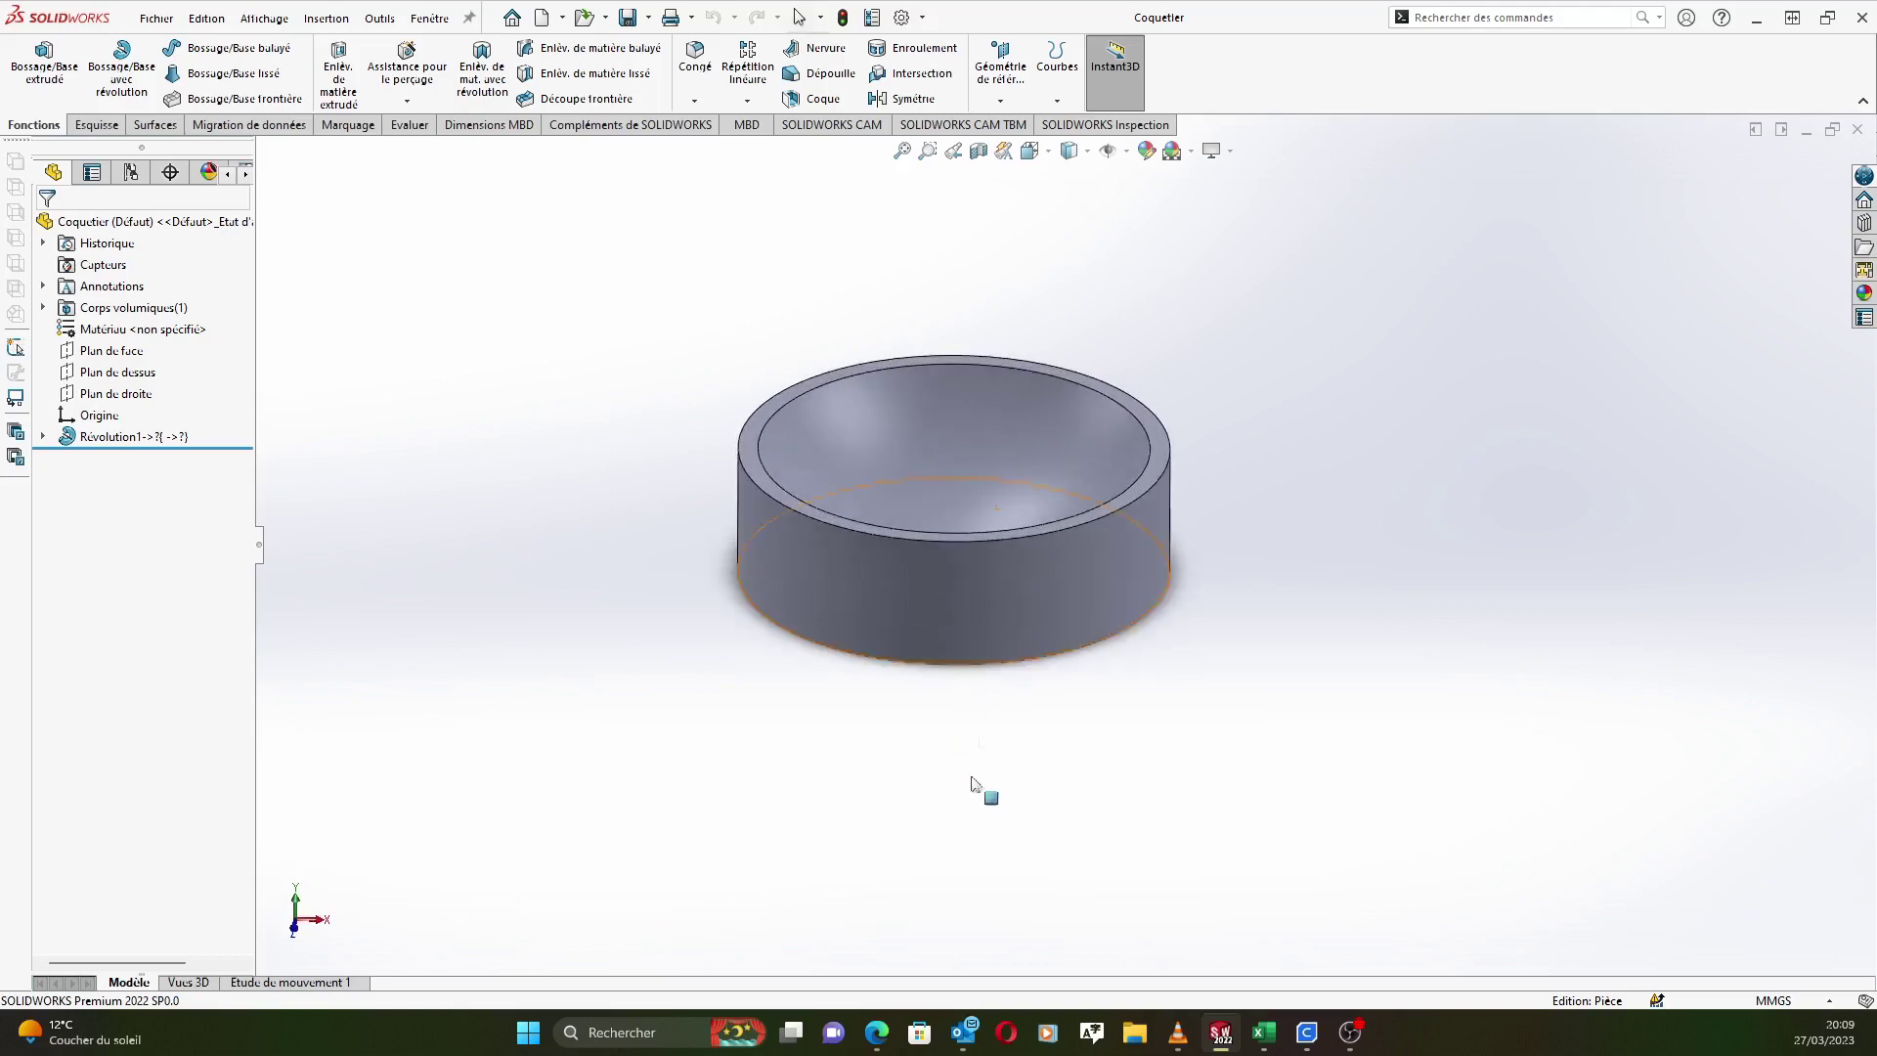
{"action": "middle_click_drag", "start_coordinate": [930, 721], "coordinate": [852, 485]}
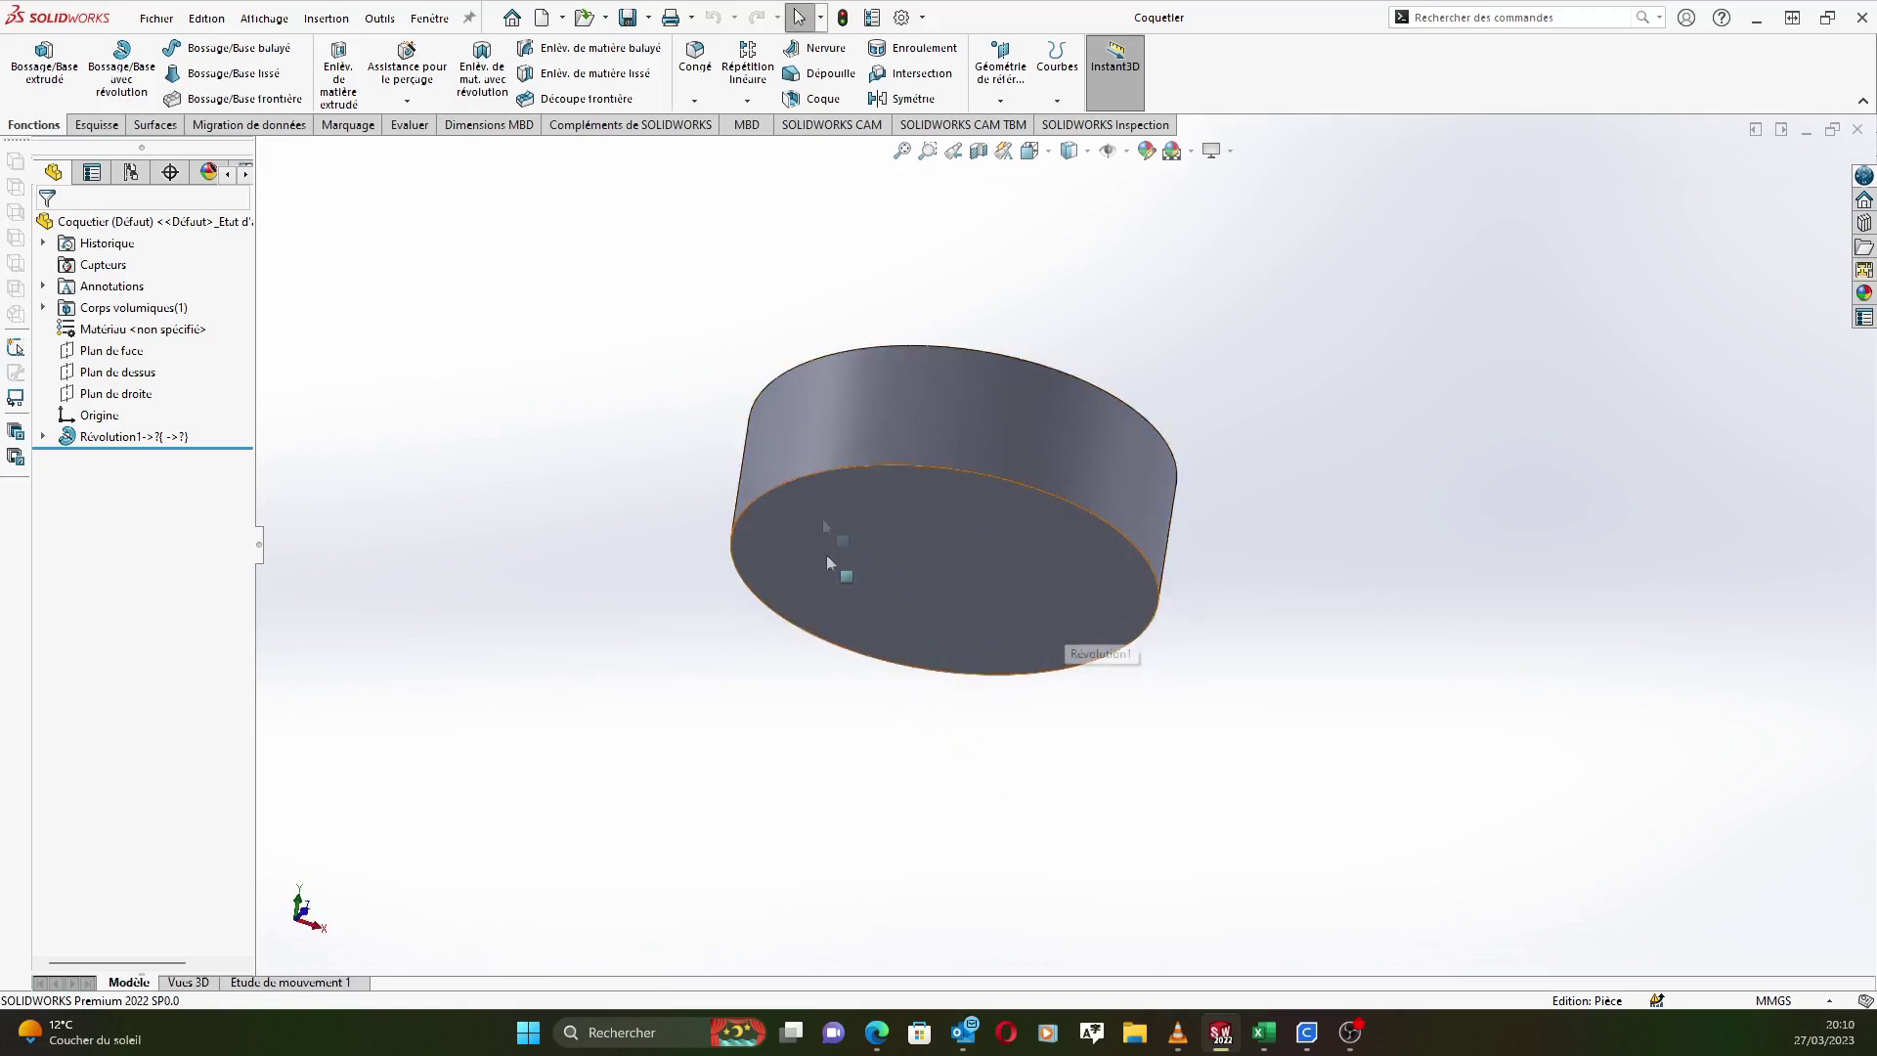
{"action": "scroll", "coordinate": [938, 552], "scroll_direction": "up", "scroll_amount": 3}
{"action": "scroll", "coordinate": [978, 577], "scroll_direction": "down", "scroll_amount": 5}
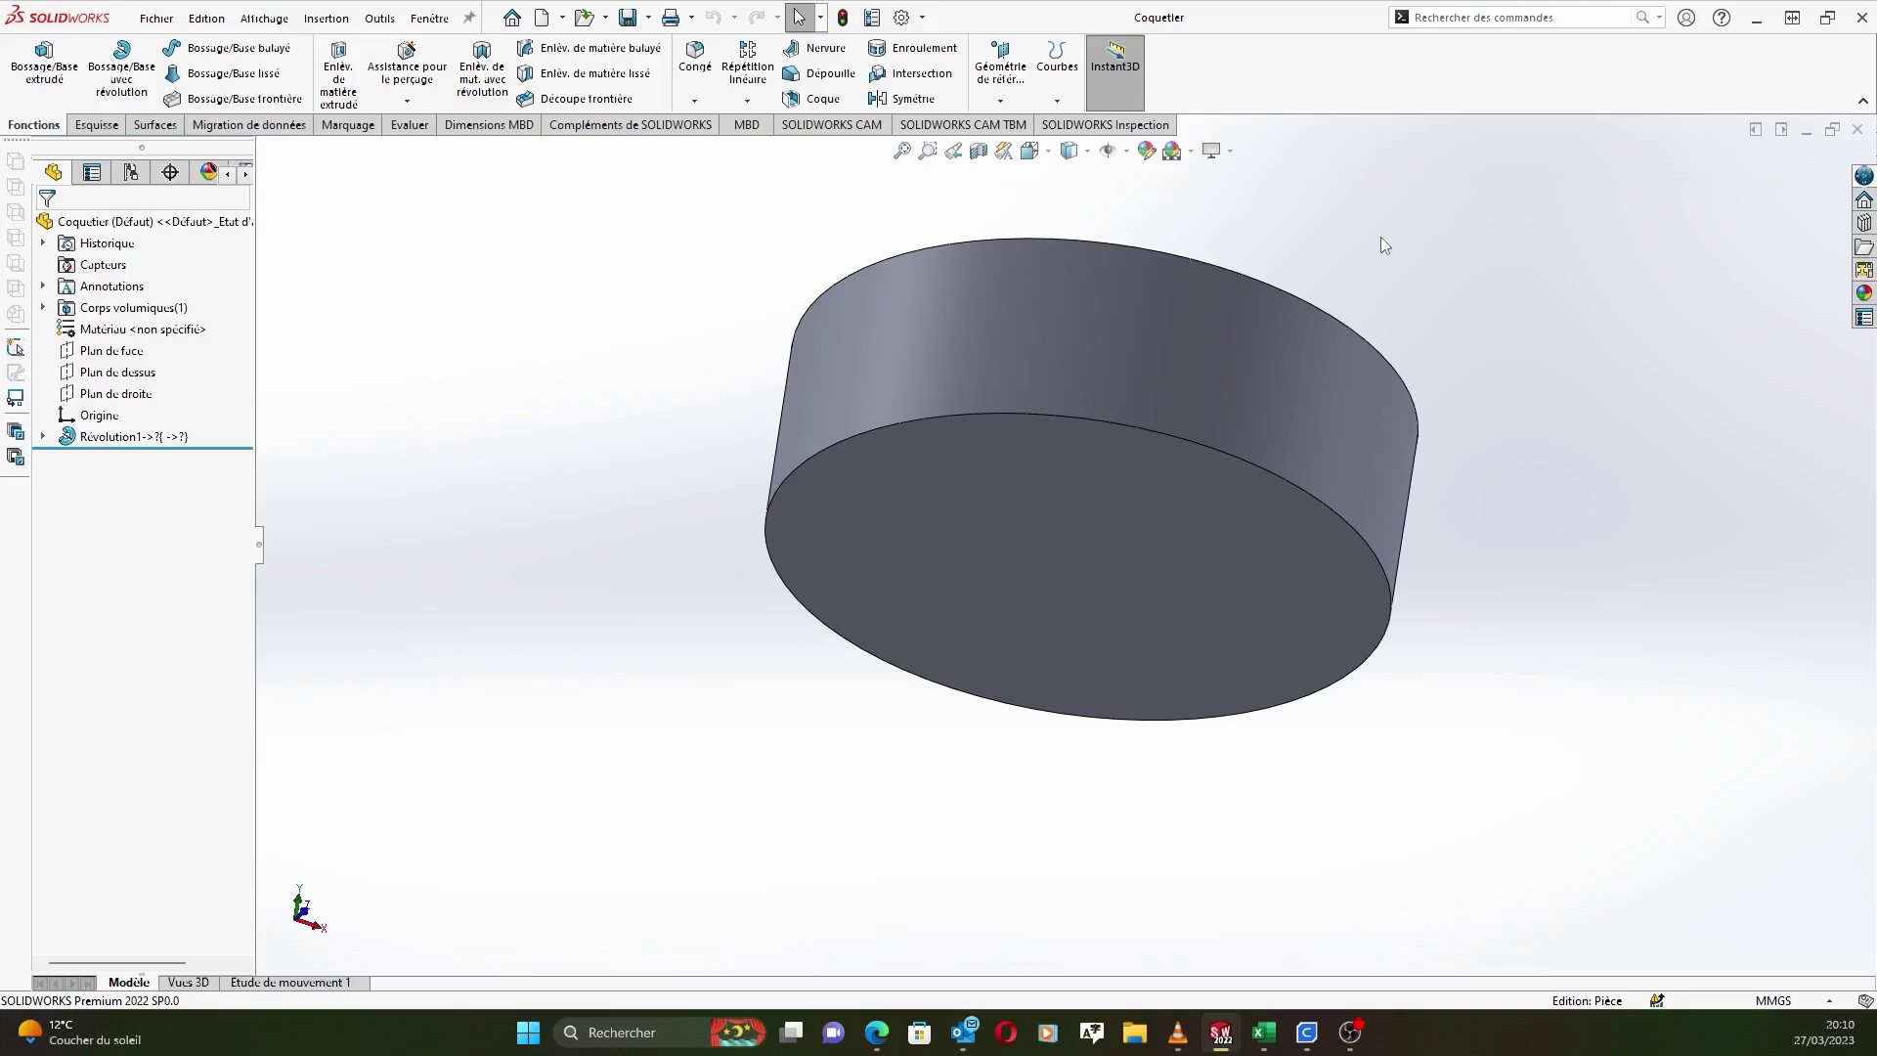
{"action": "scroll", "coordinate": [1236, 250], "scroll_direction": "up", "scroll_amount": 2}
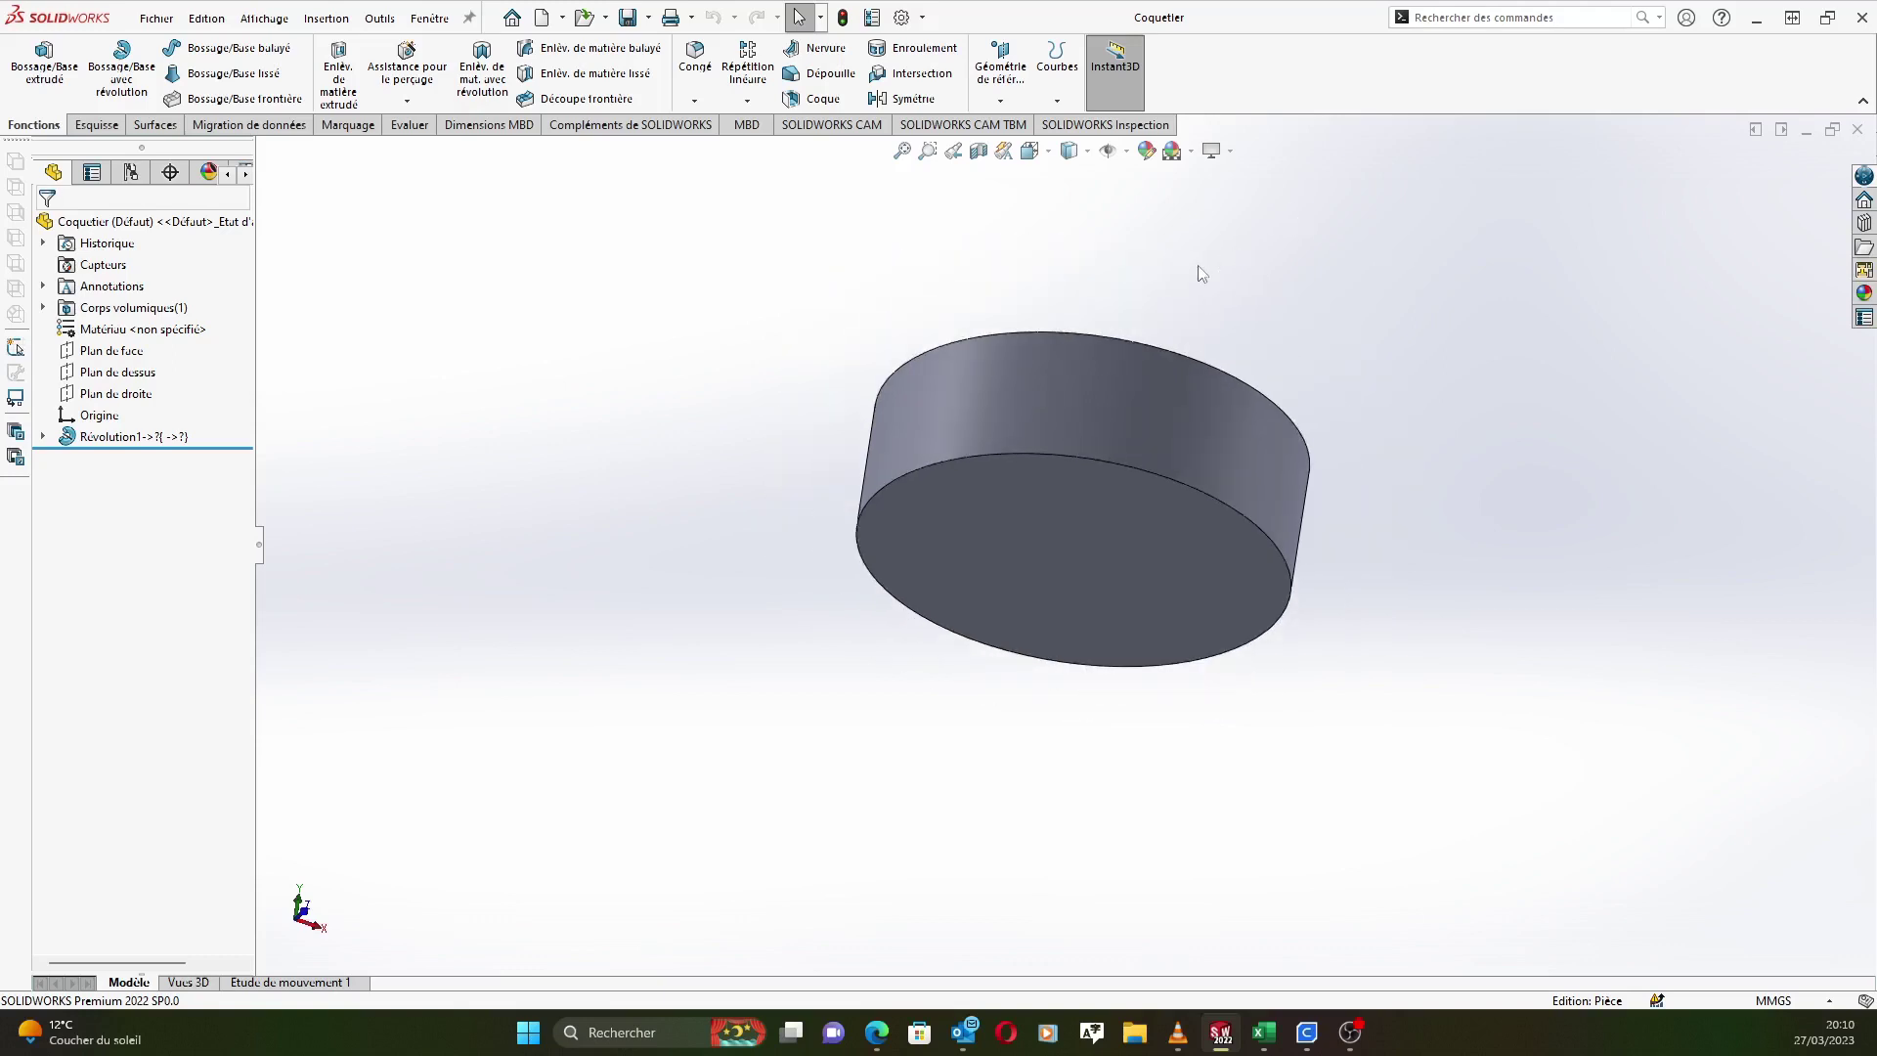
Export the part as the STL file Coquetier in the Oeuf de pâques folder, accepting the binary, millimetre, custom-resolution output options.
{"action": "left_click", "coordinate": [155, 20]}
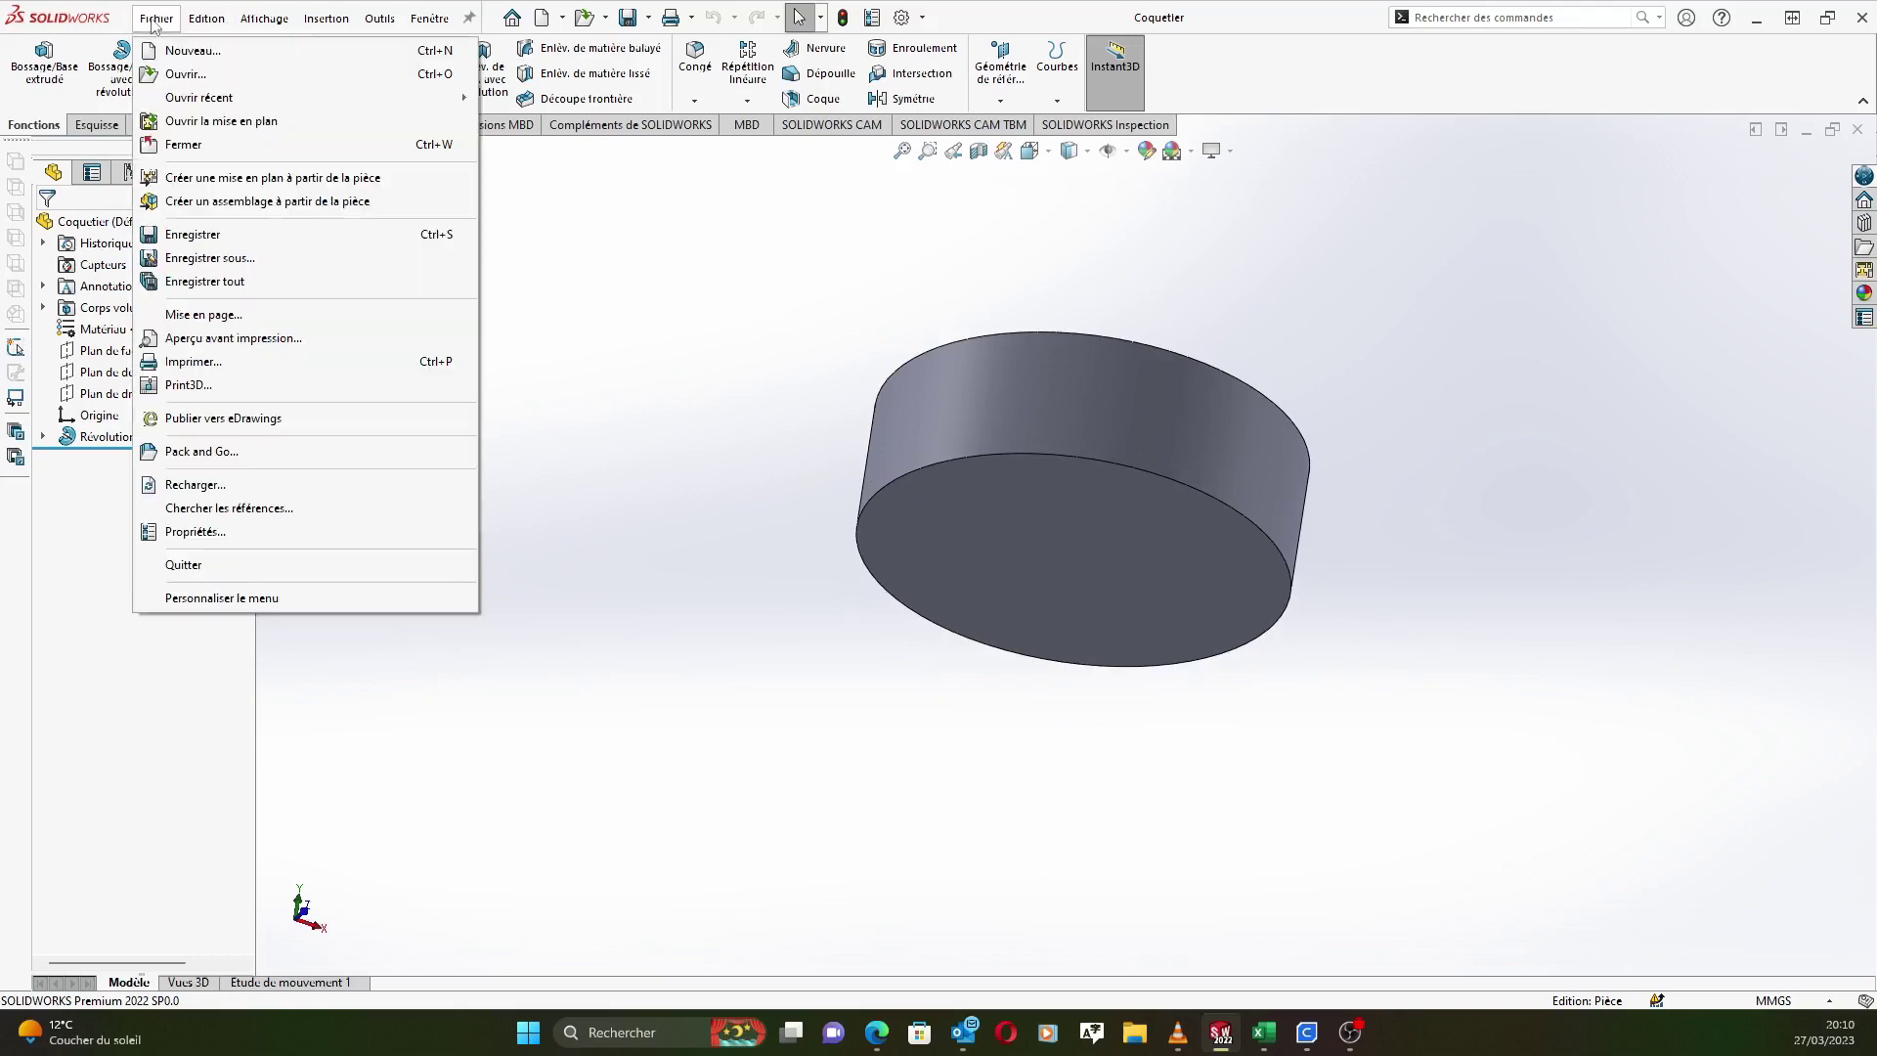
{"action": "left_click", "coordinate": [207, 257]}
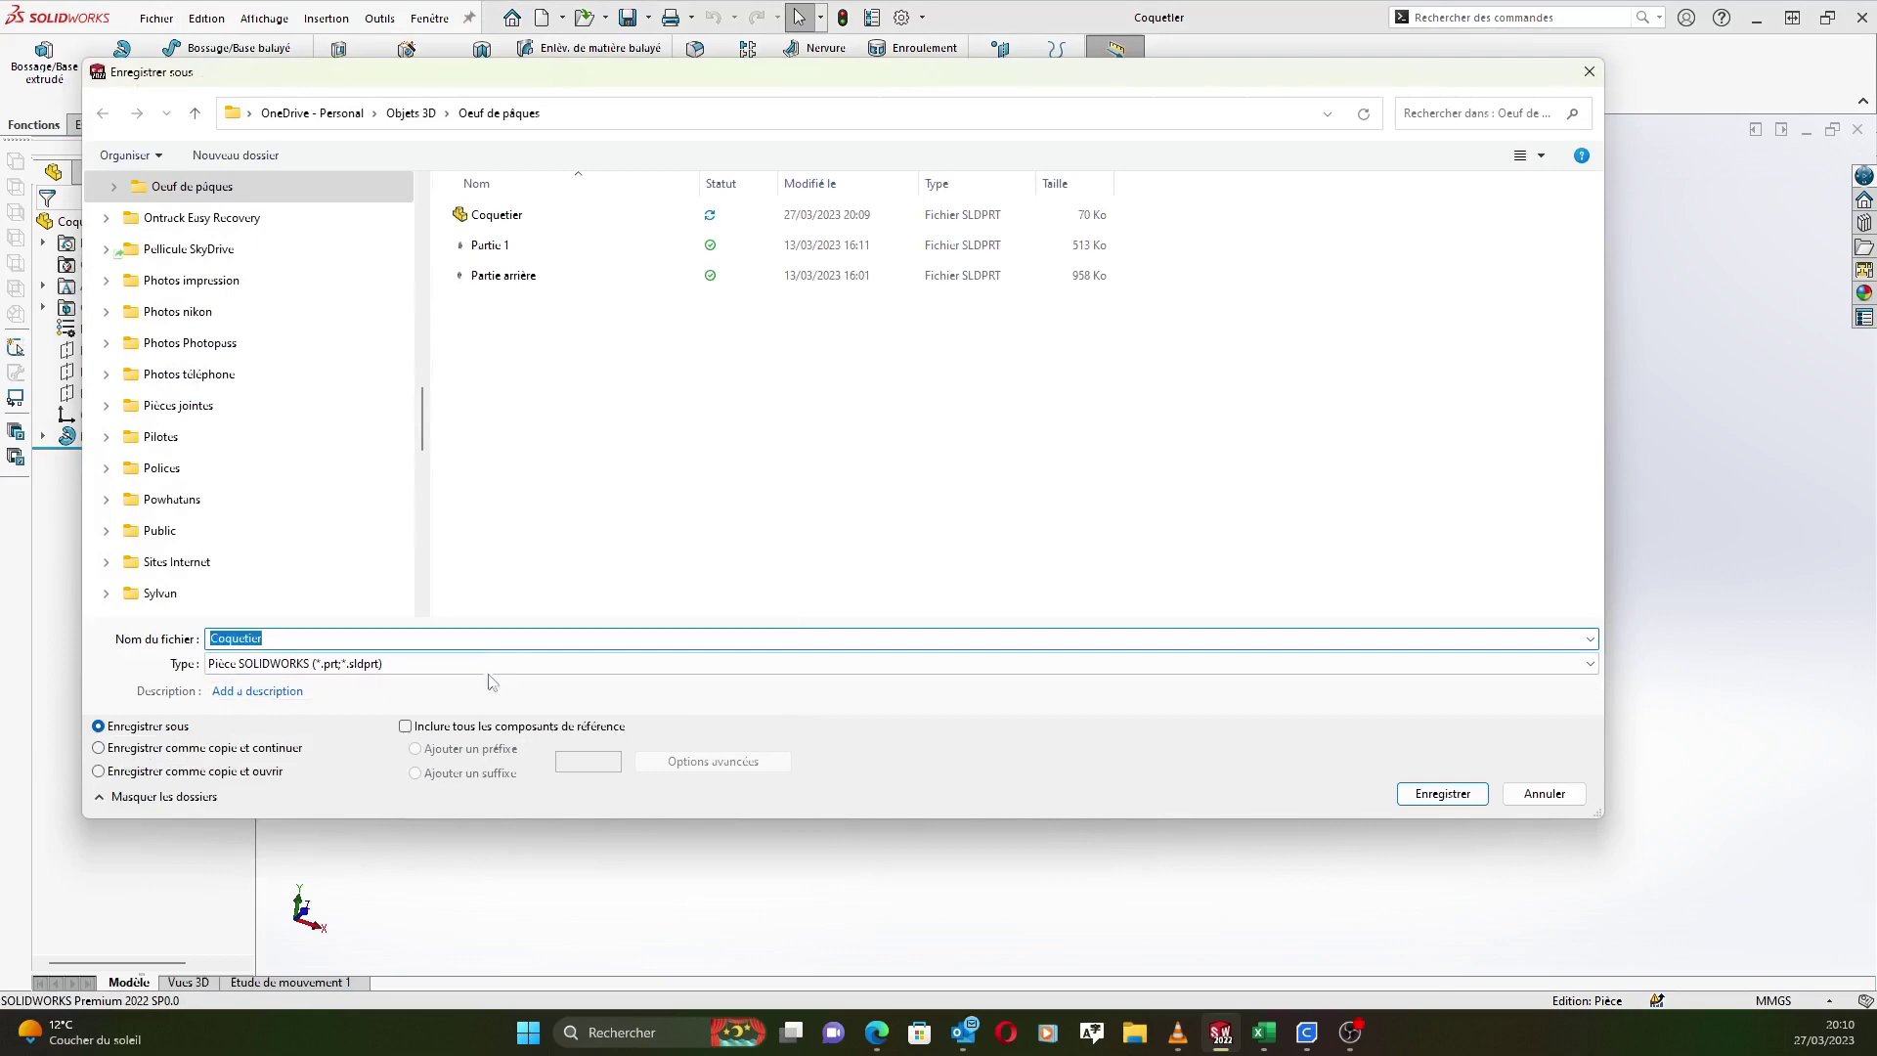
{"action": "left_click", "coordinate": [478, 665]}
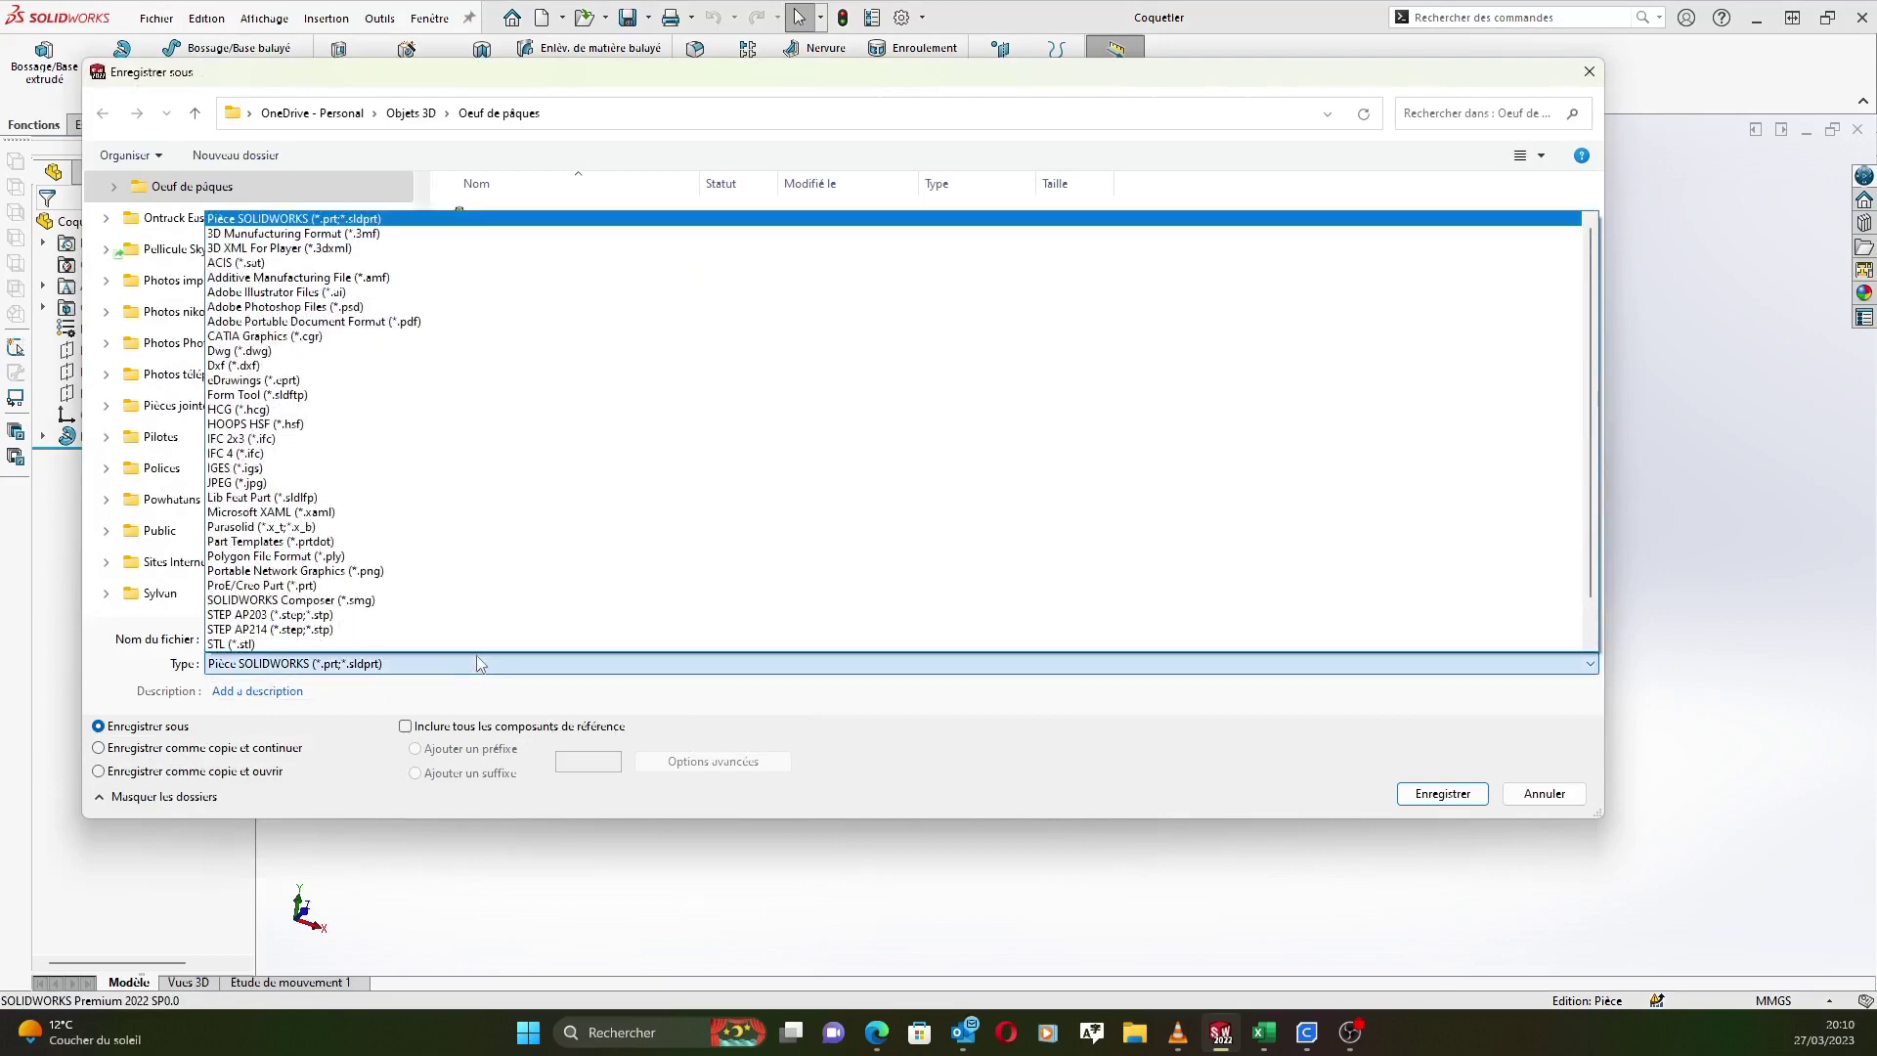
{"action": "left_click", "coordinate": [459, 644]}
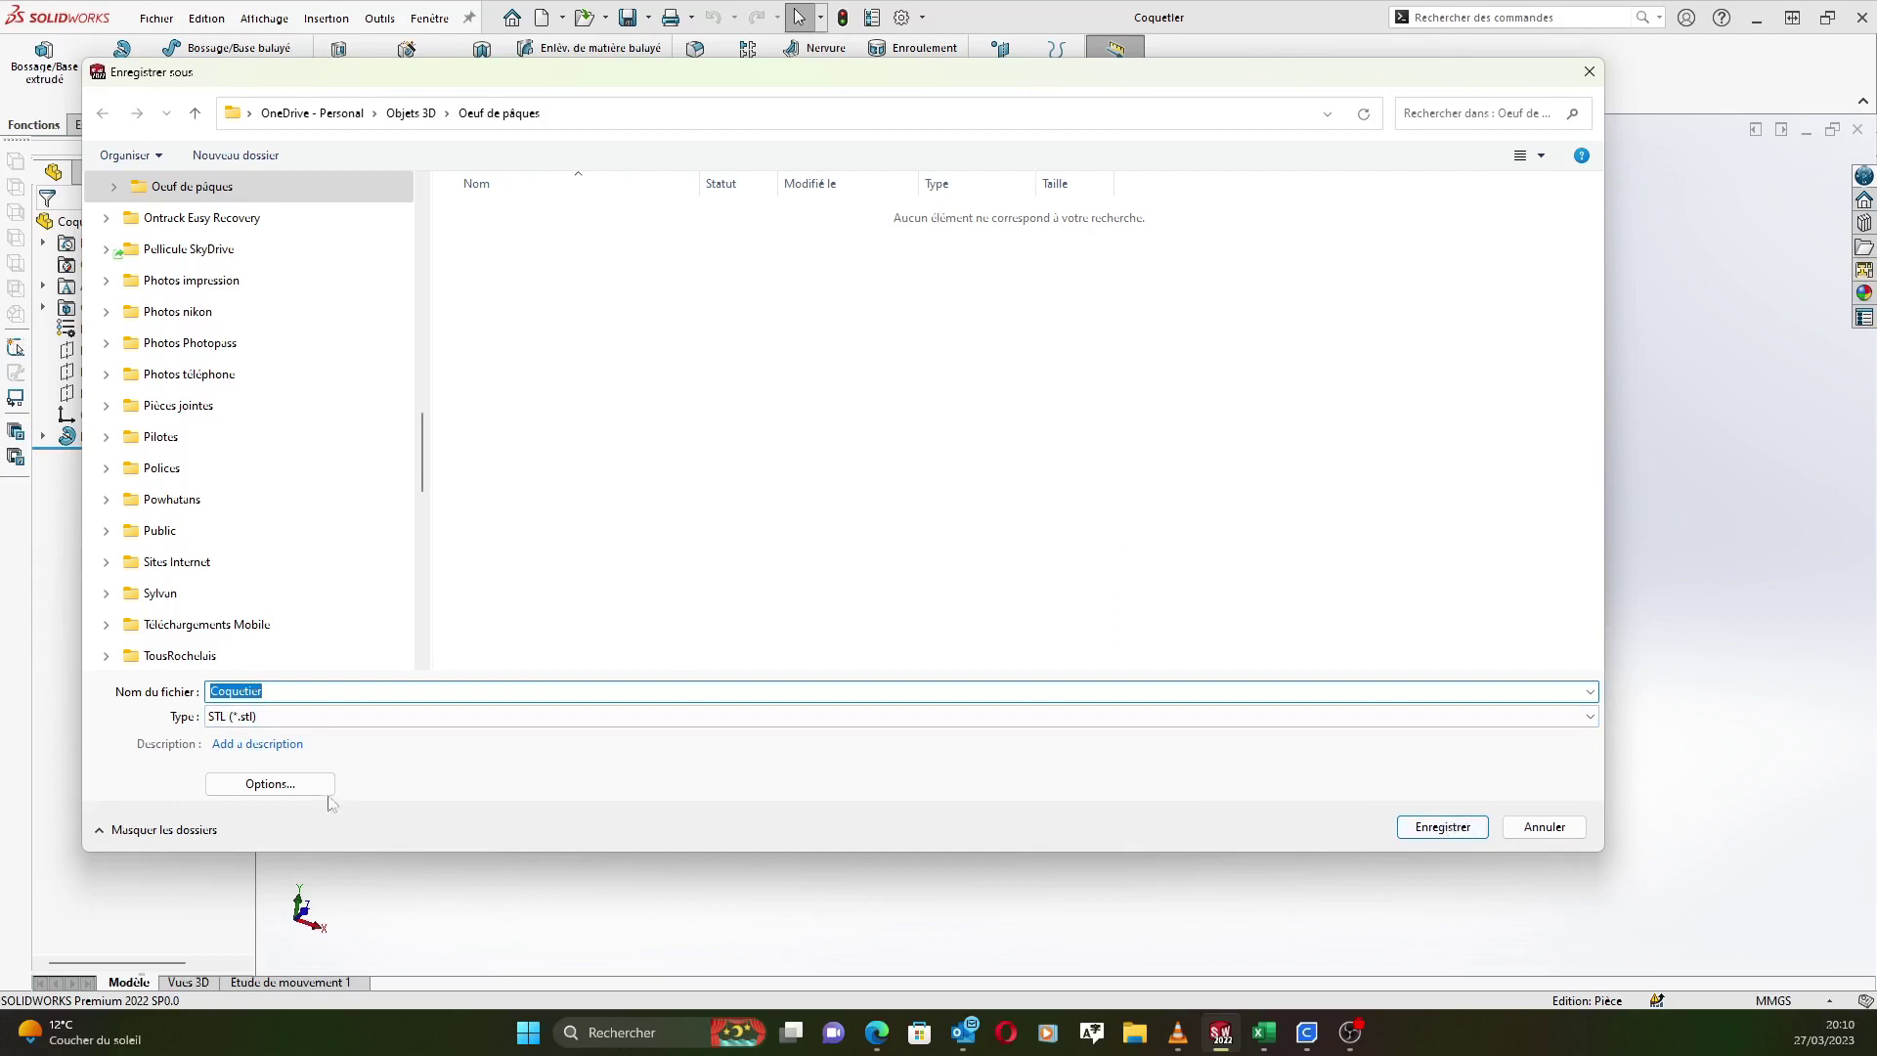
{"action": "left_click", "coordinate": [272, 783]}
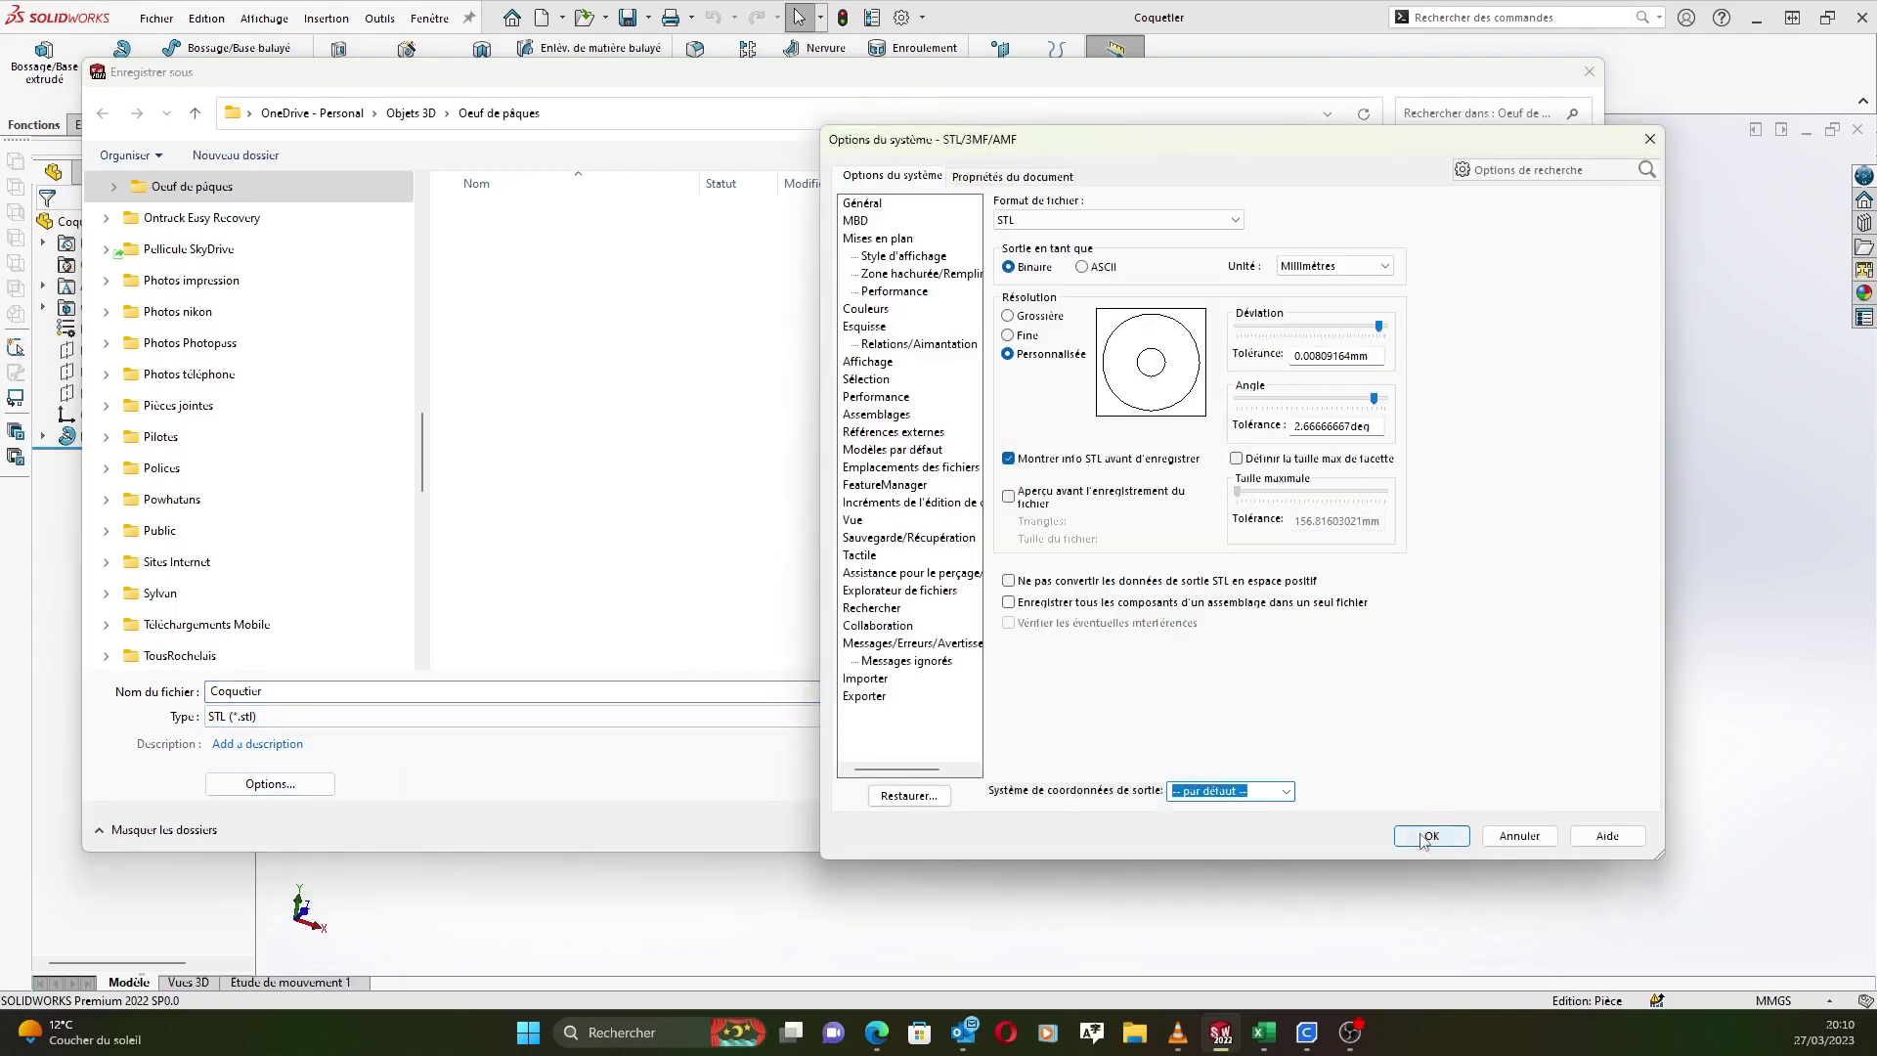
{"action": "left_click", "coordinate": [1427, 836]}
{"action": "left_click", "coordinate": [1423, 826]}
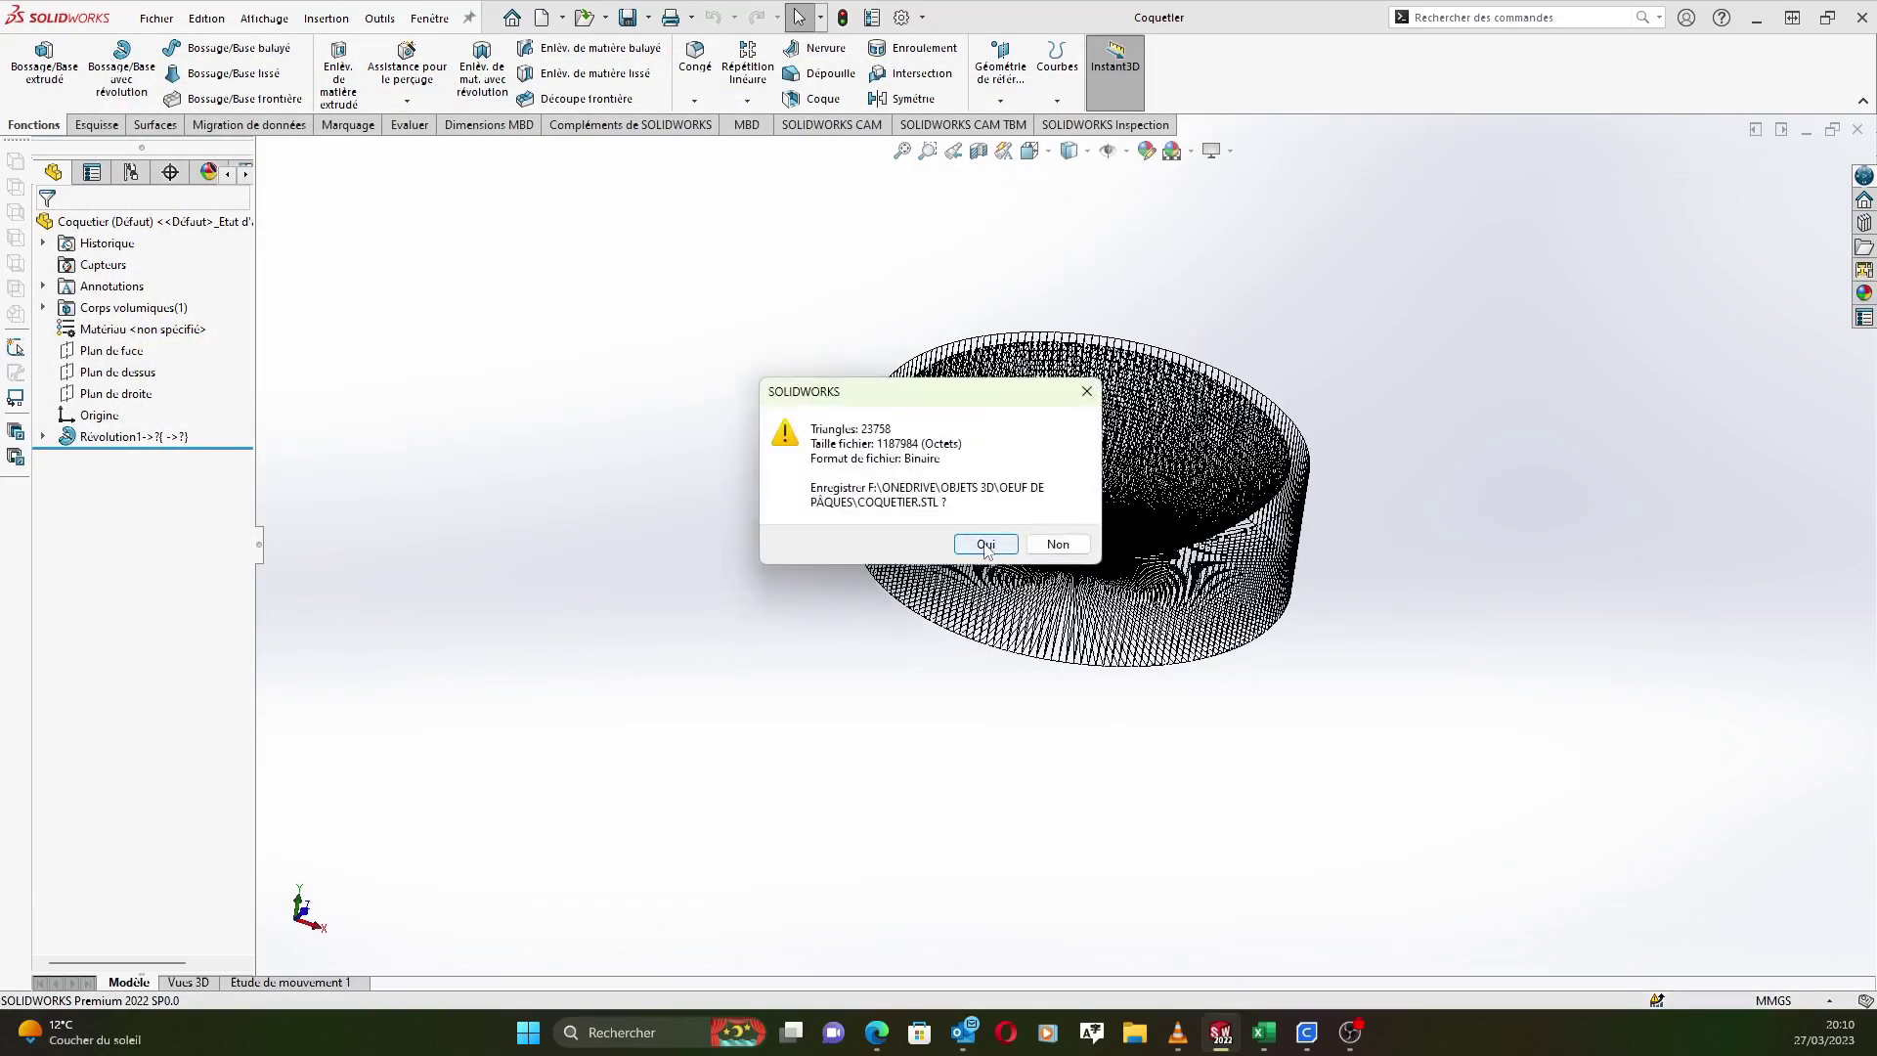
{"action": "left_click", "coordinate": [986, 544]}
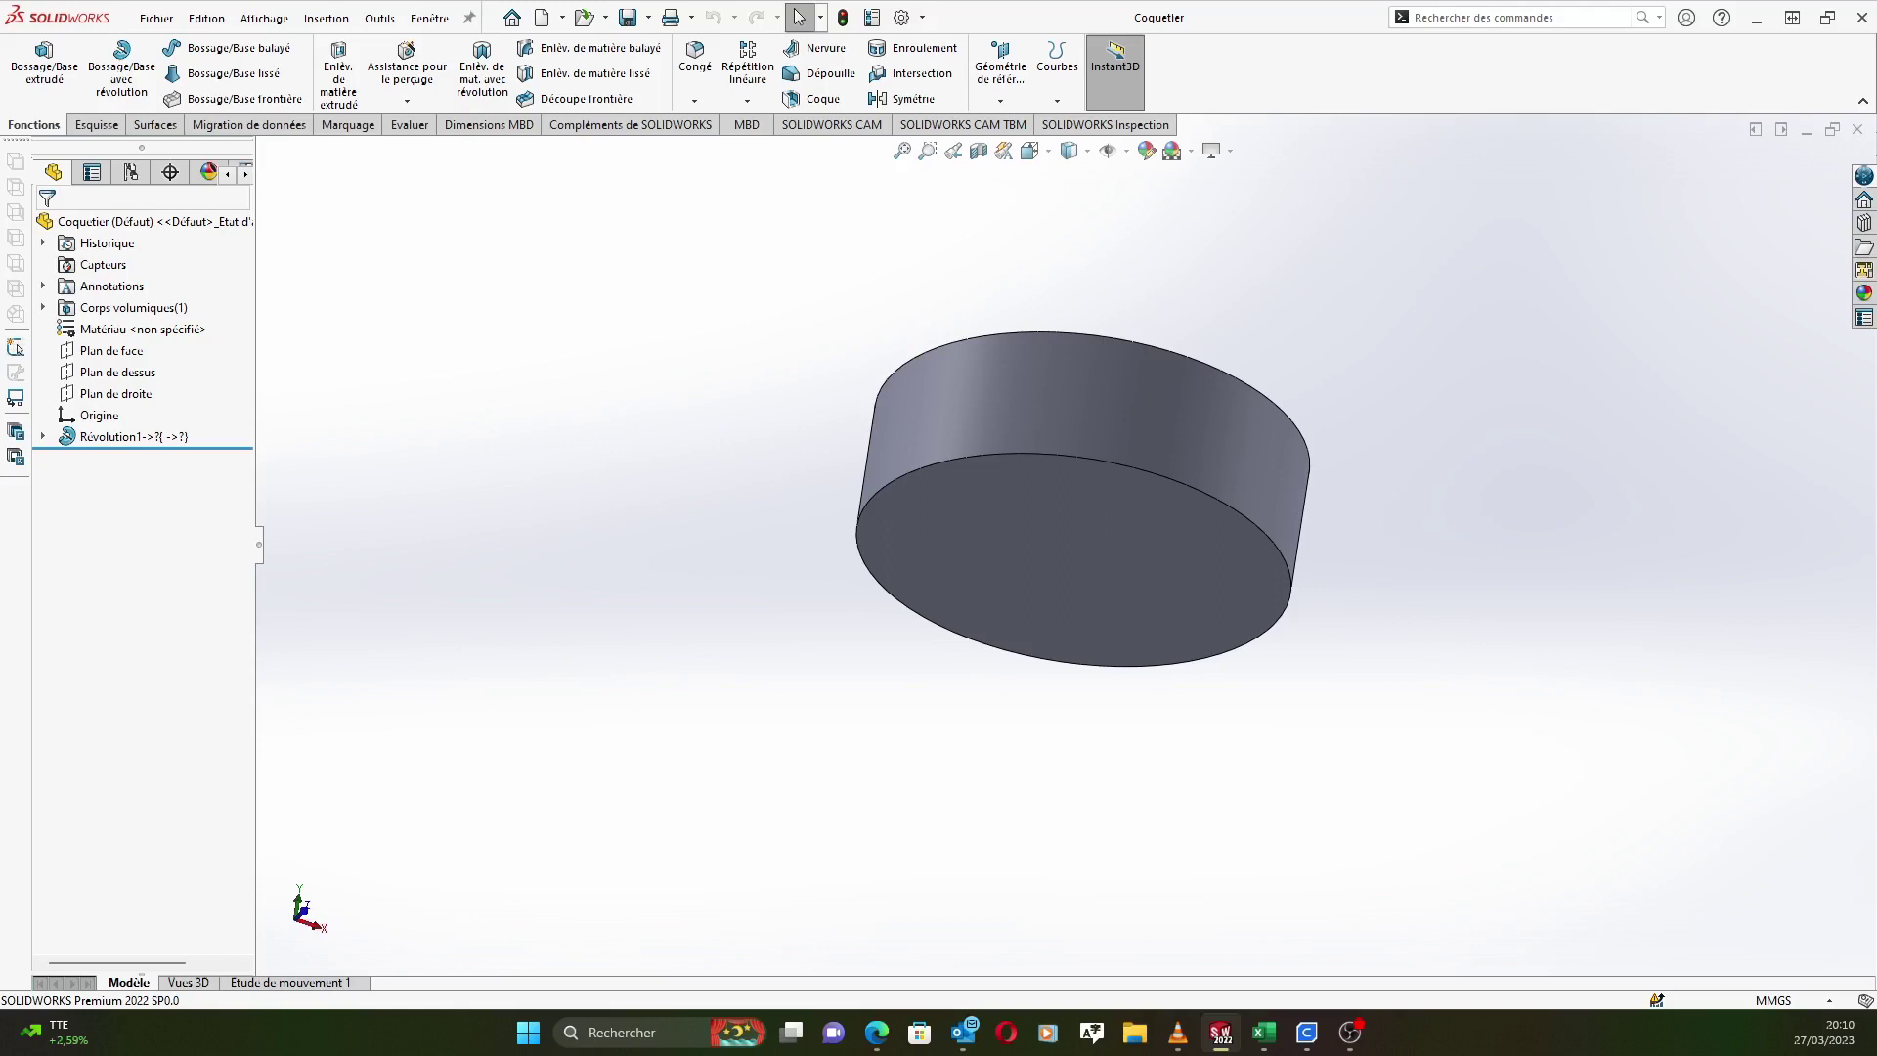
{"action": "middle_click_drag", "start_coordinate": [1457, 385], "coordinate": [1286, 577]}
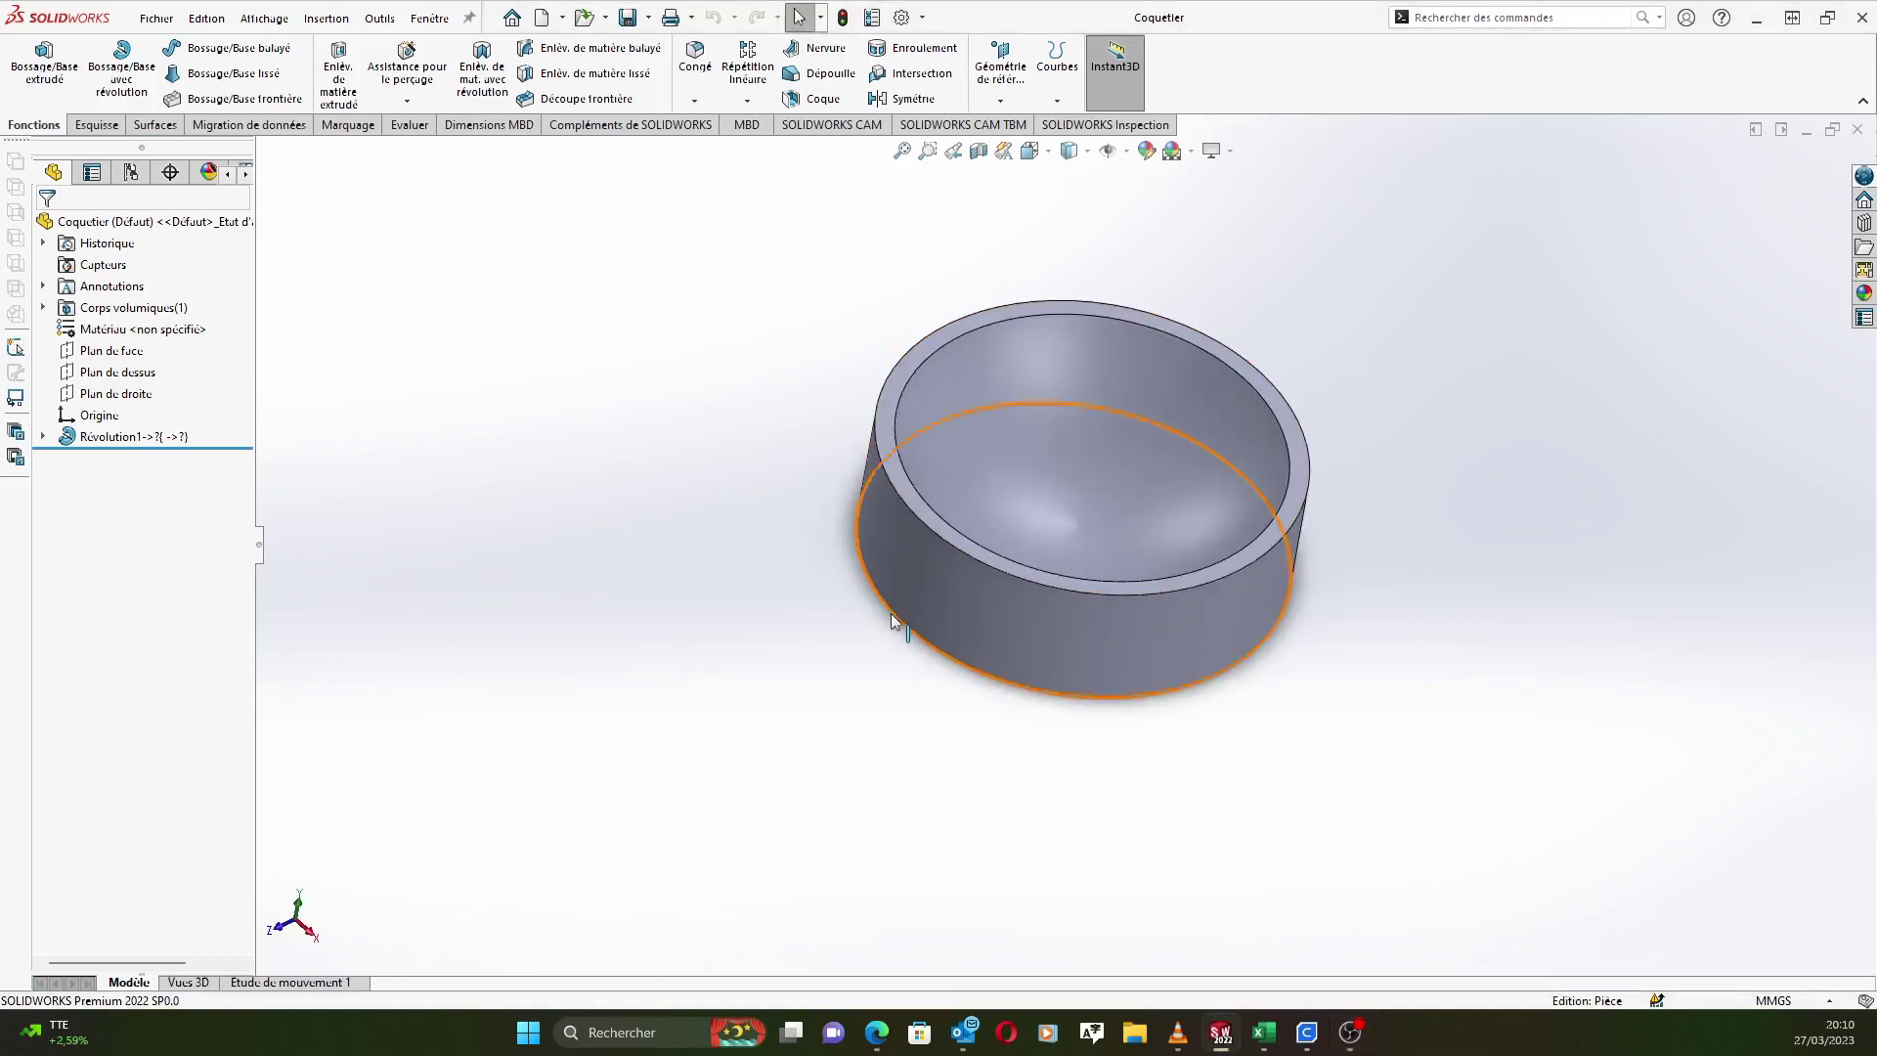